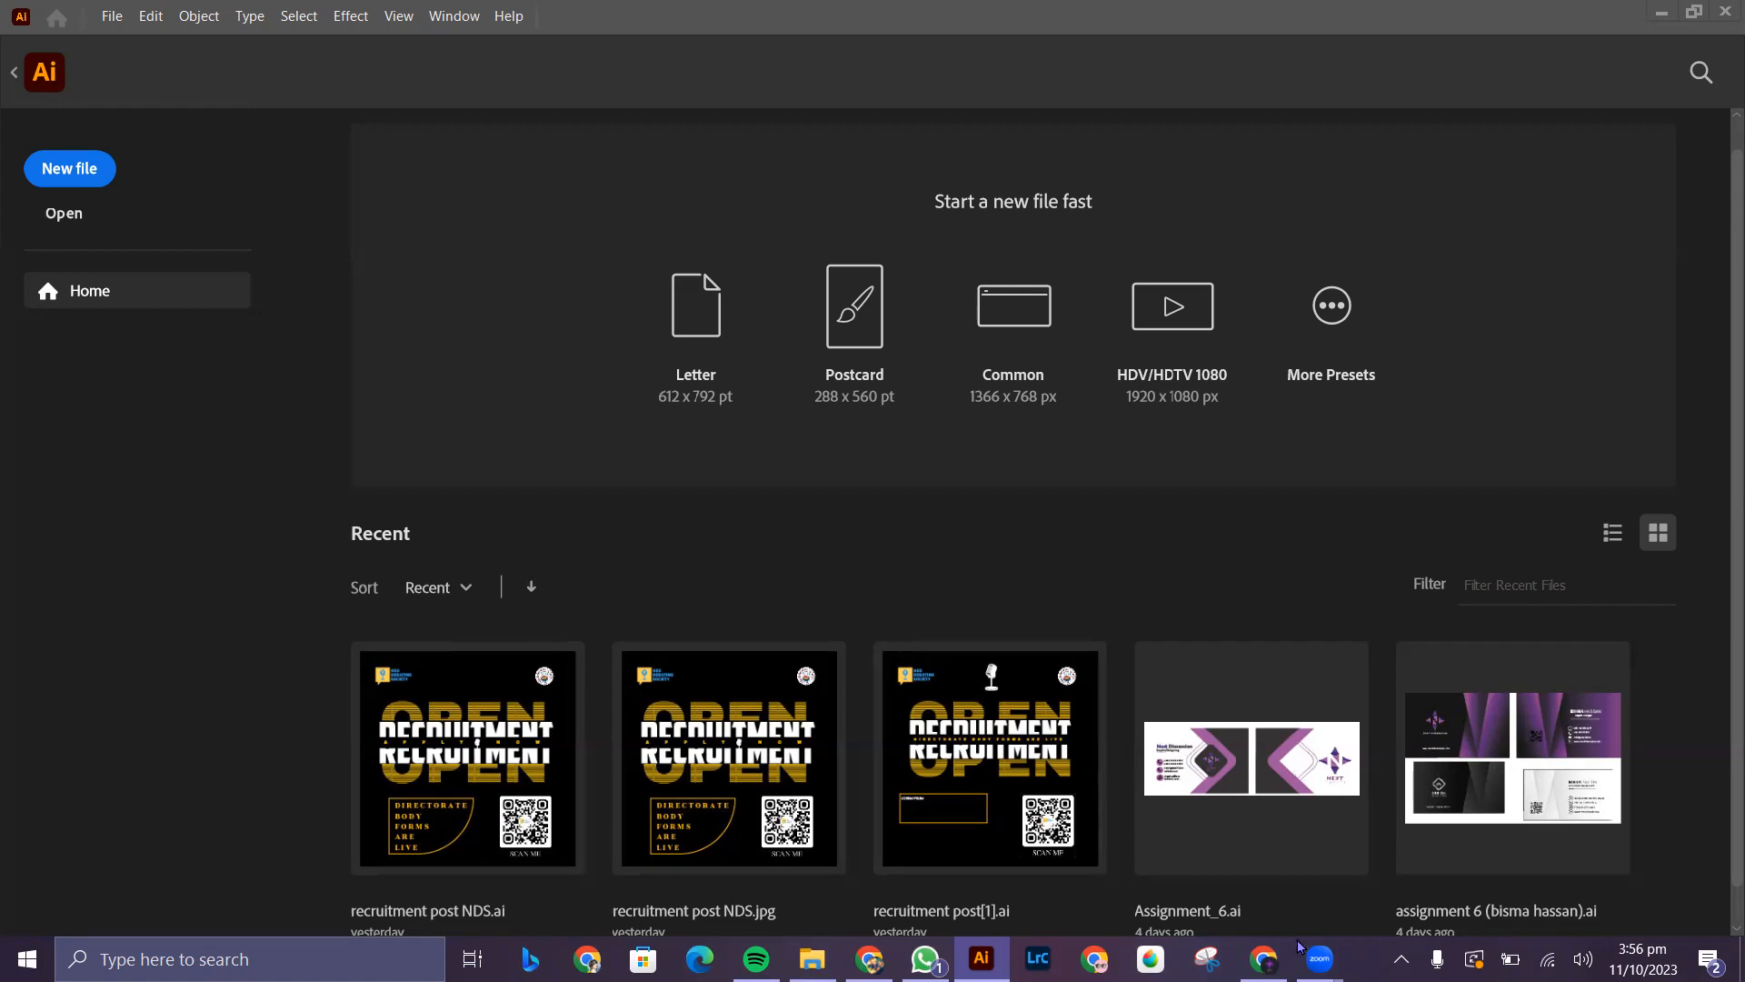
- Switch to Chrome and examine the reference images for 2 point, 3 point and 1 point perspective
click(1263, 959)
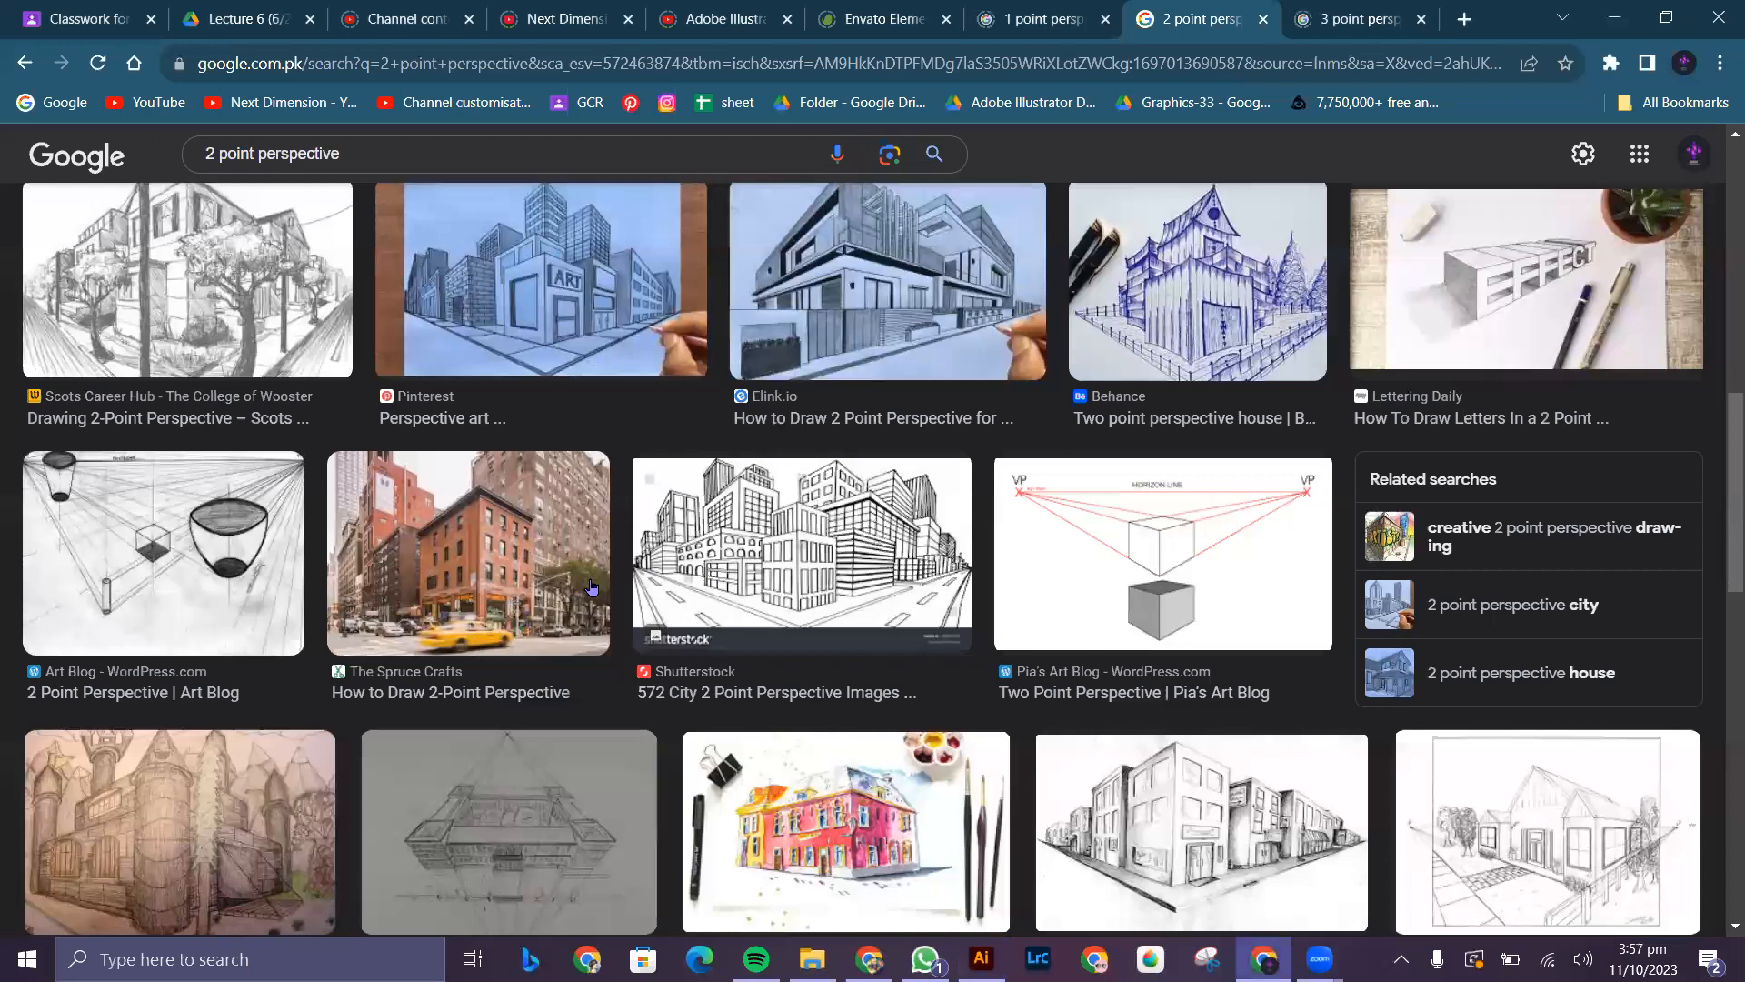
scroll(1062, 628, up, 7)
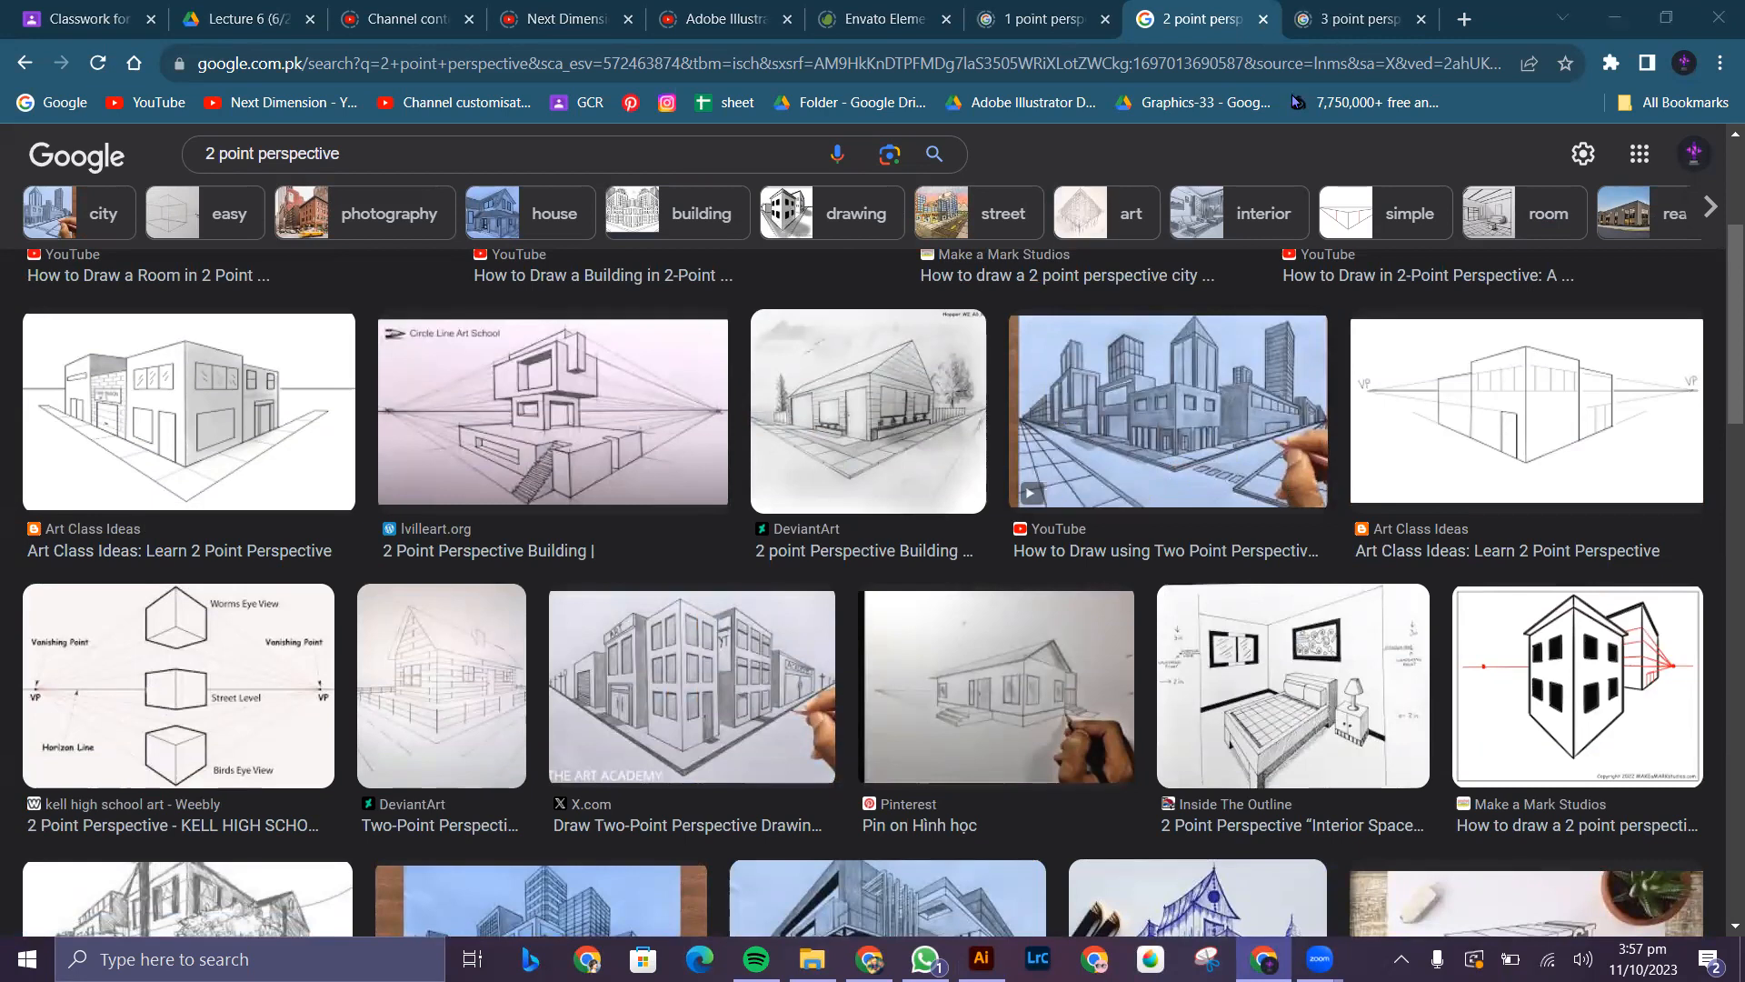
click(1335, 27)
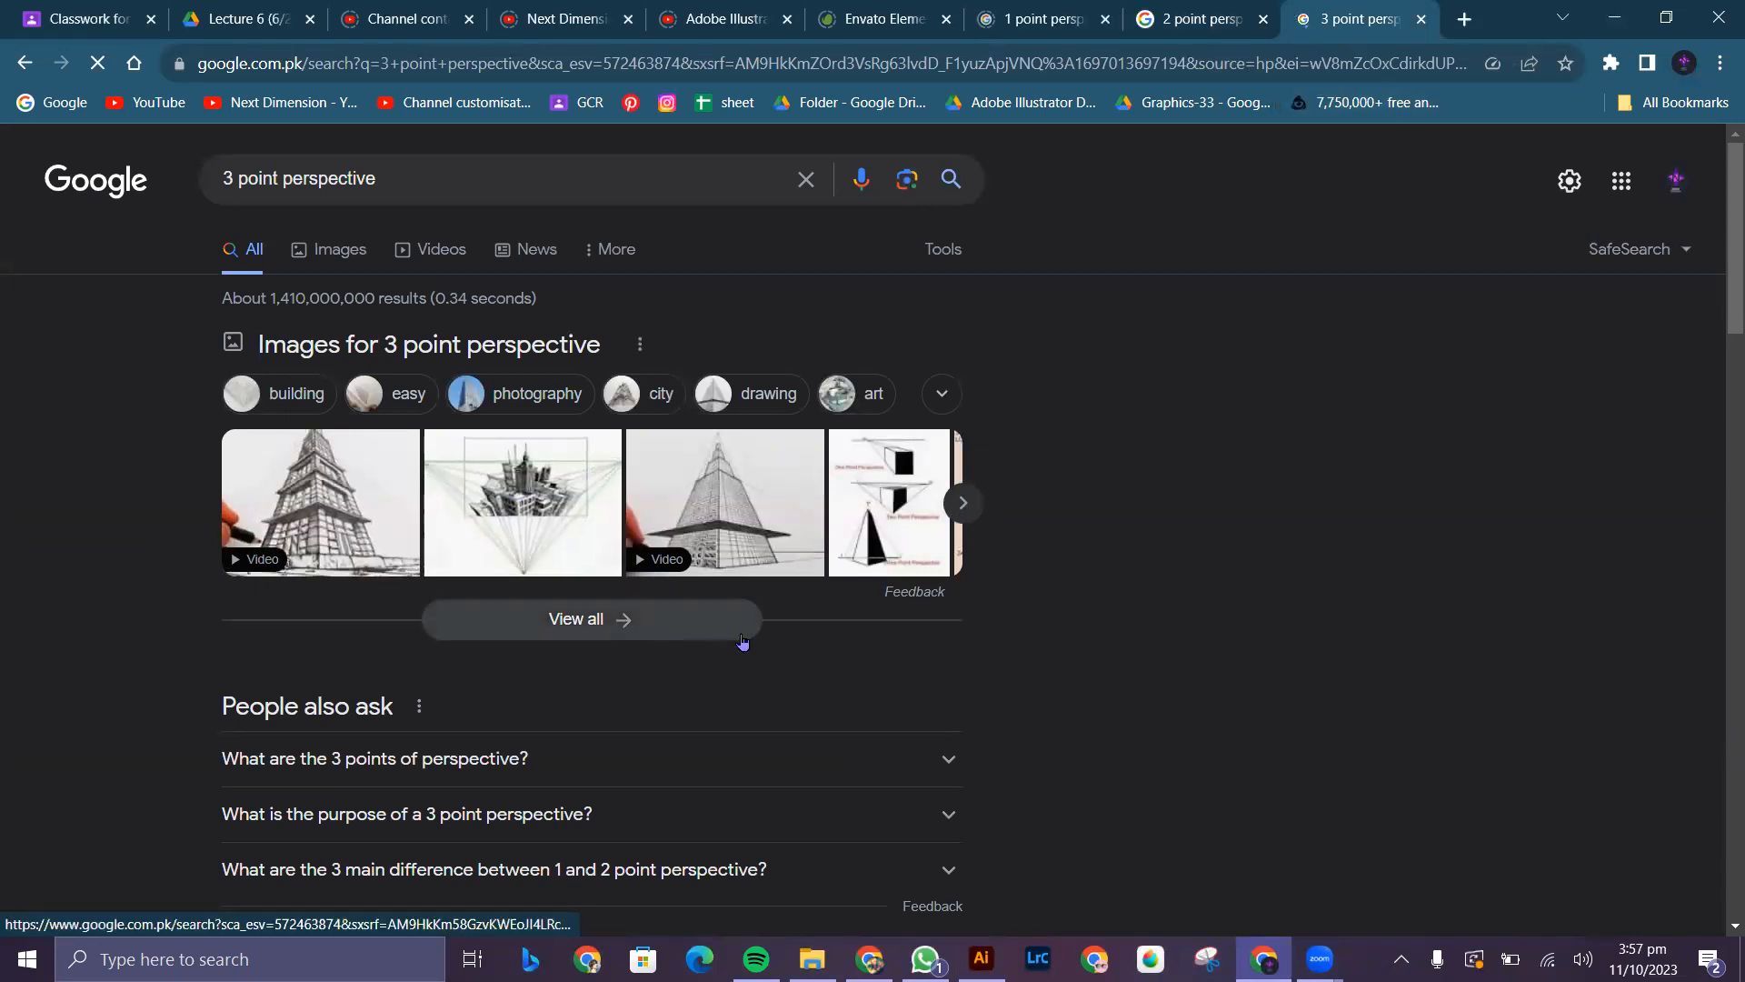
click(1069, 32)
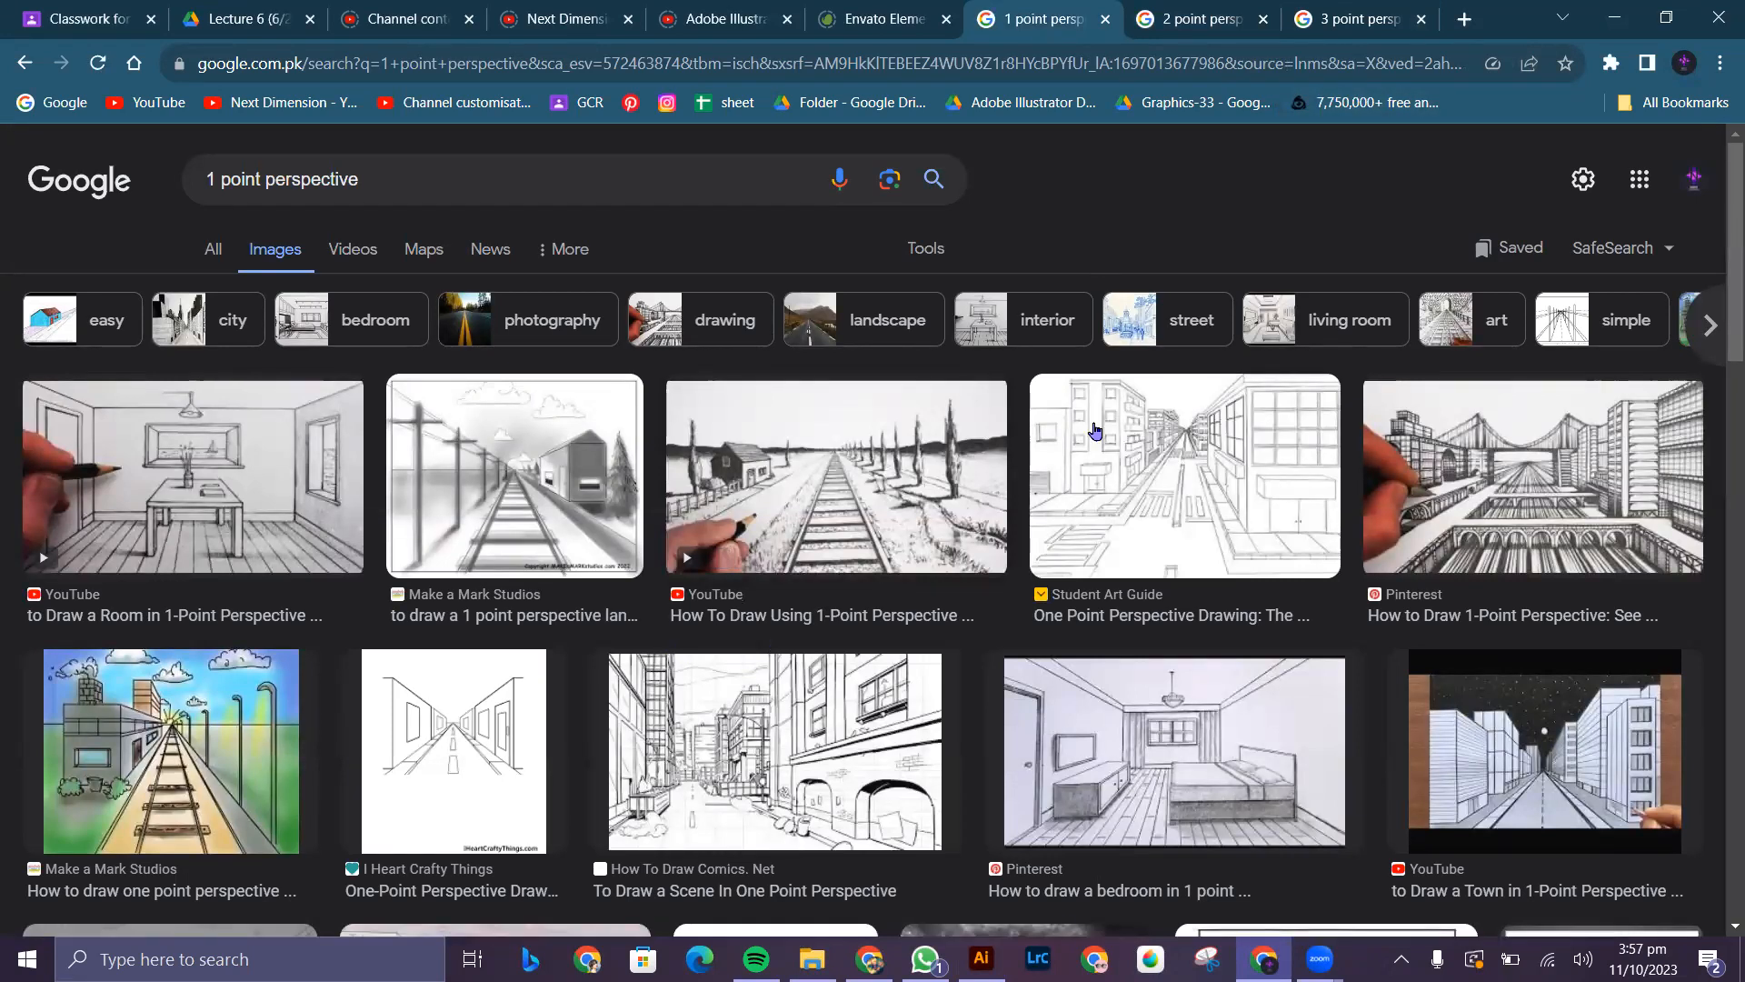
- Switch to Illustrator and create a landscape A4 document, 841.89 x 595.28 pt, in RGB Color mode
click(980, 959)
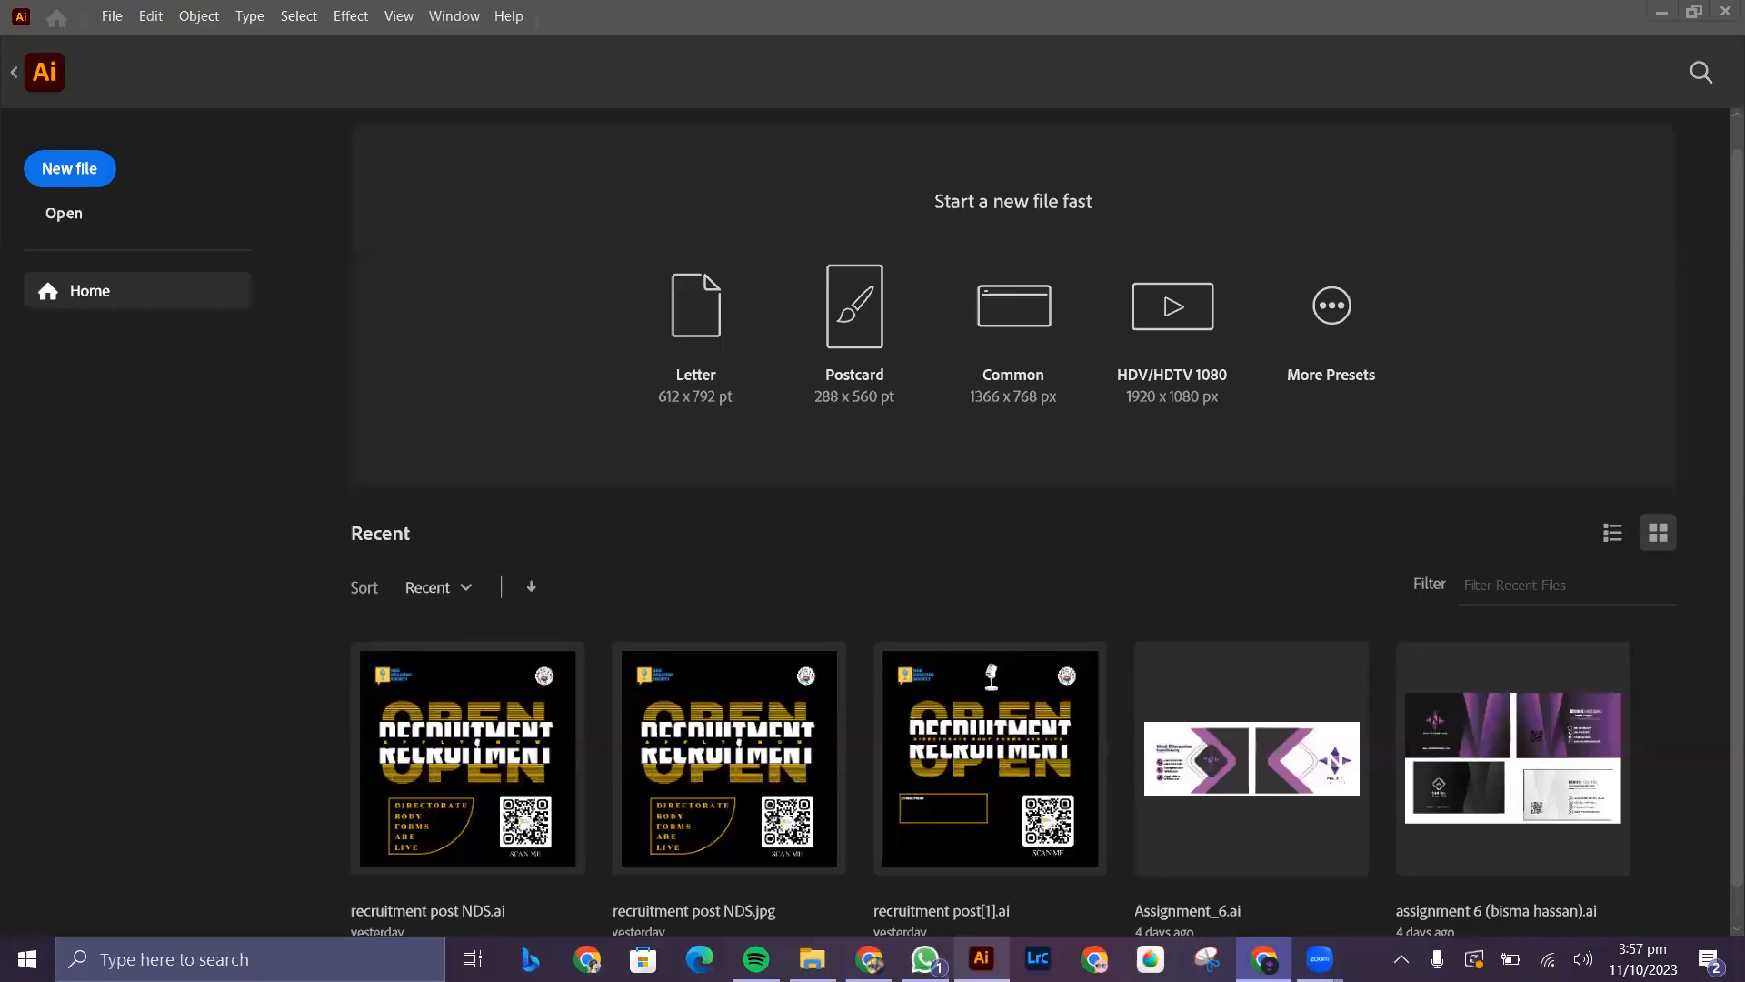
click(83, 175)
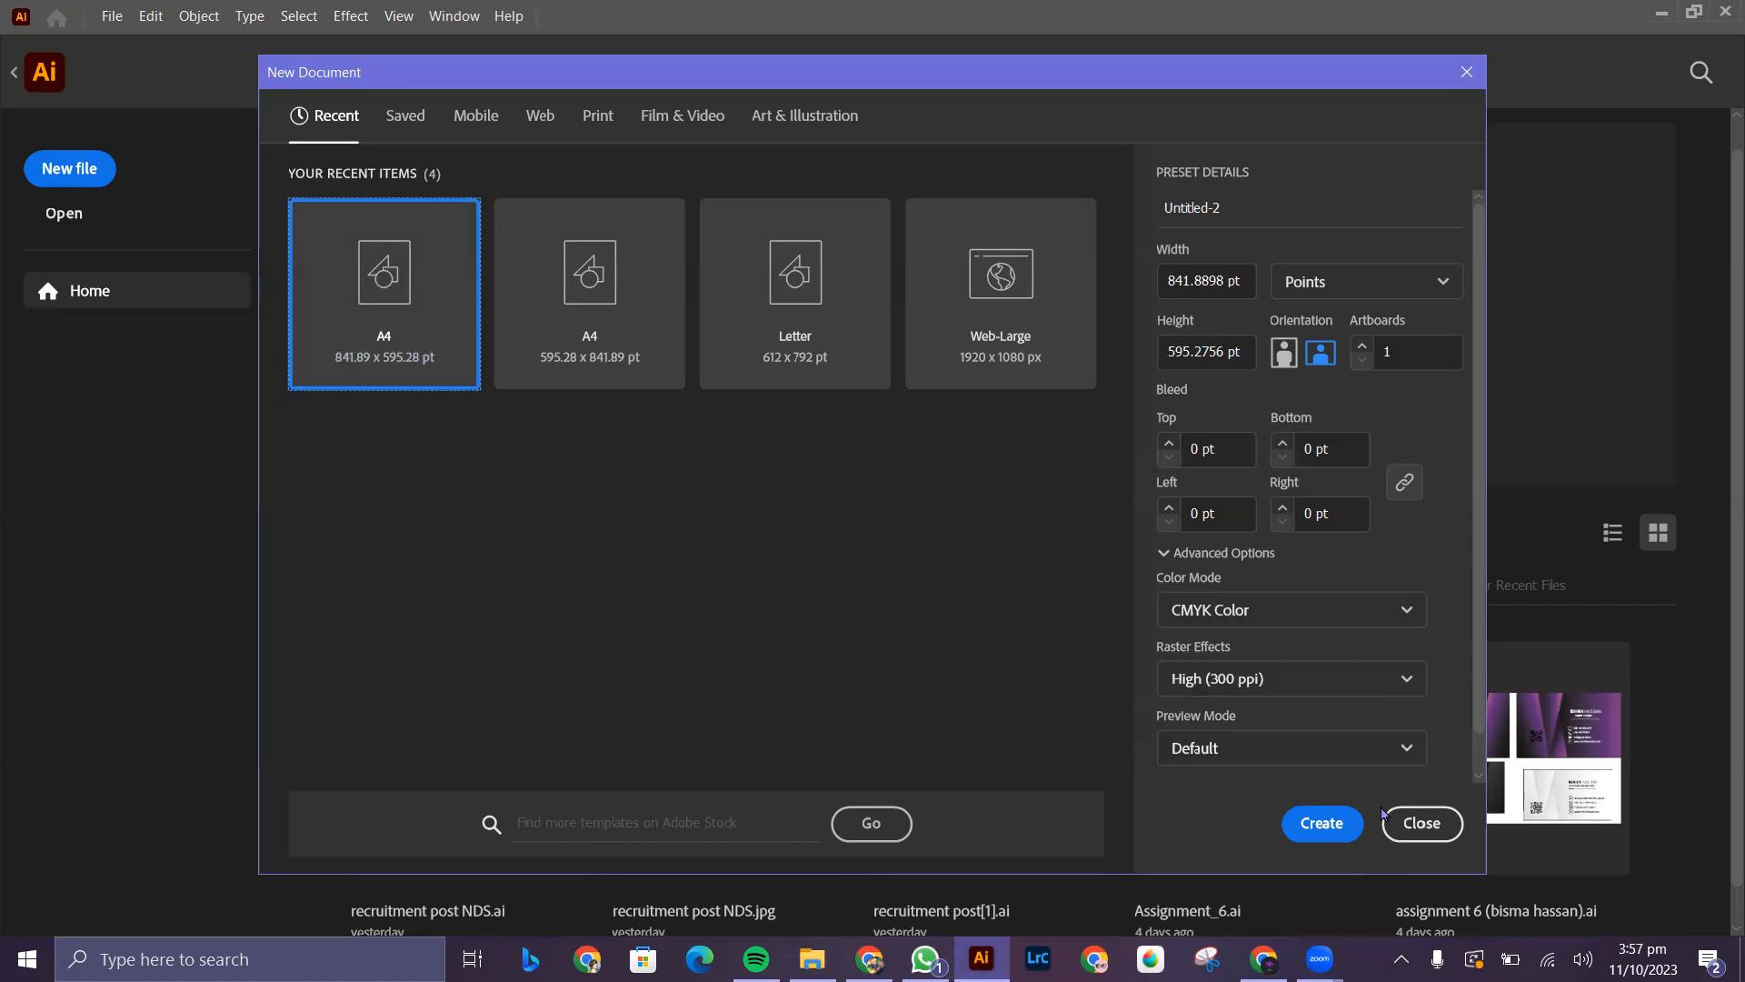
click(1403, 611)
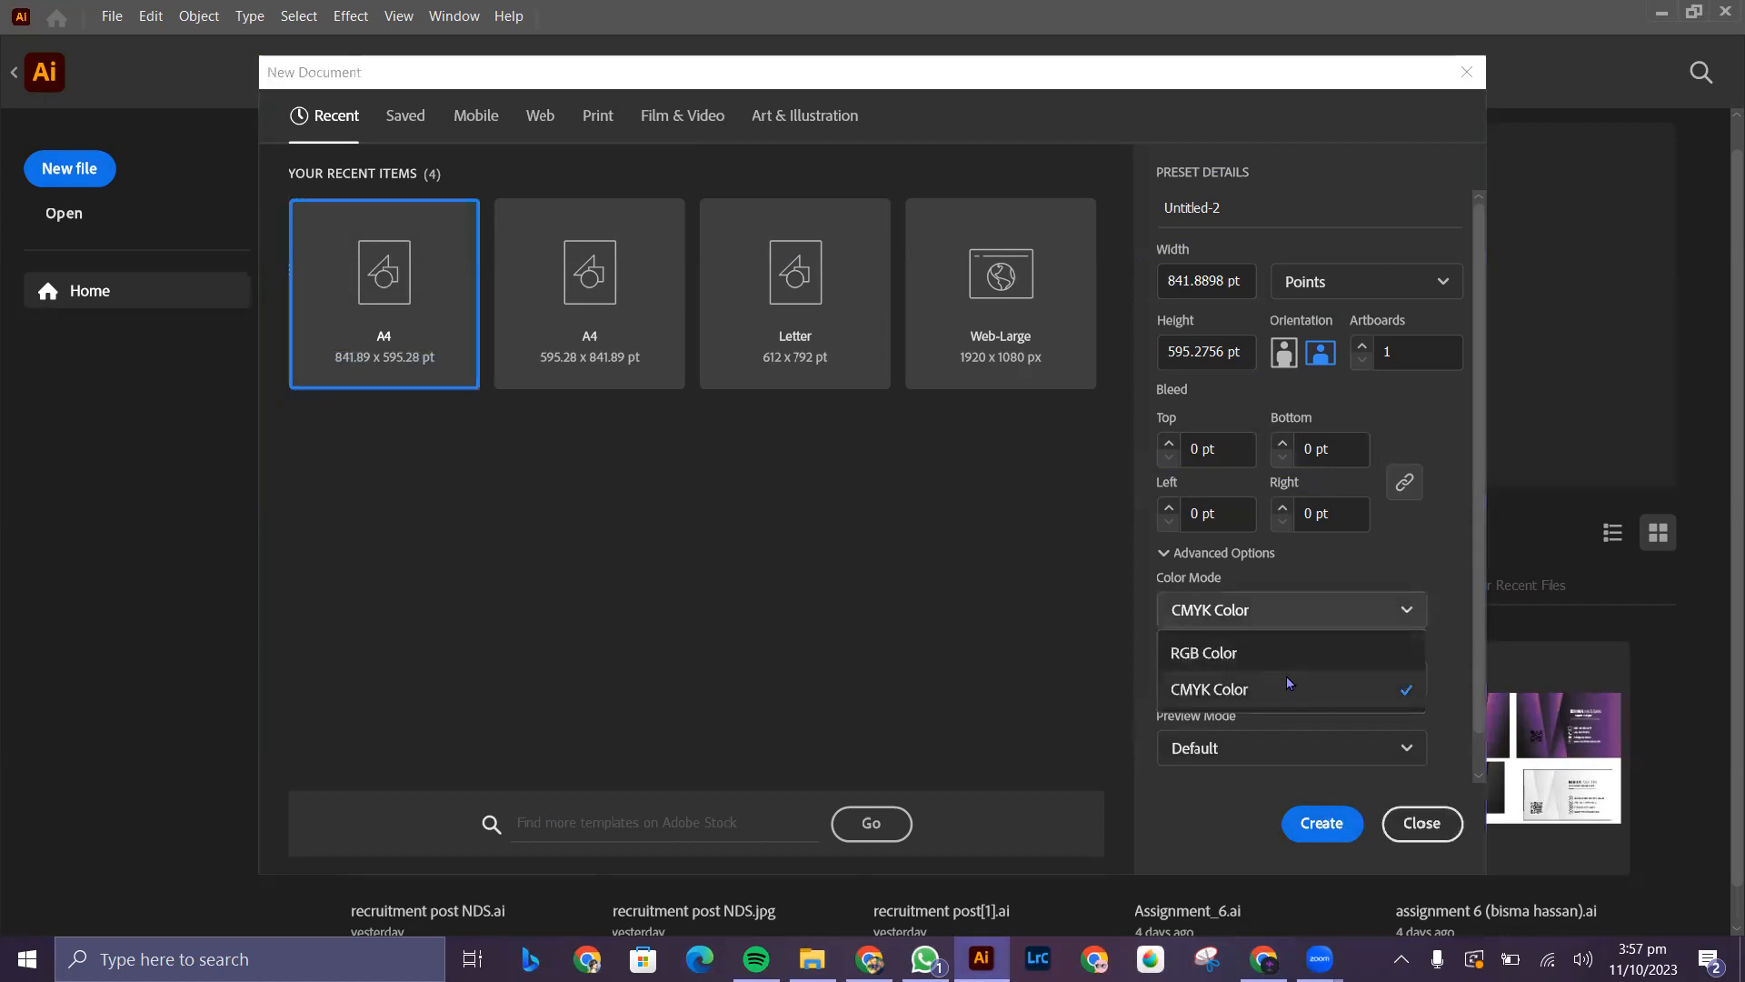
click(1283, 655)
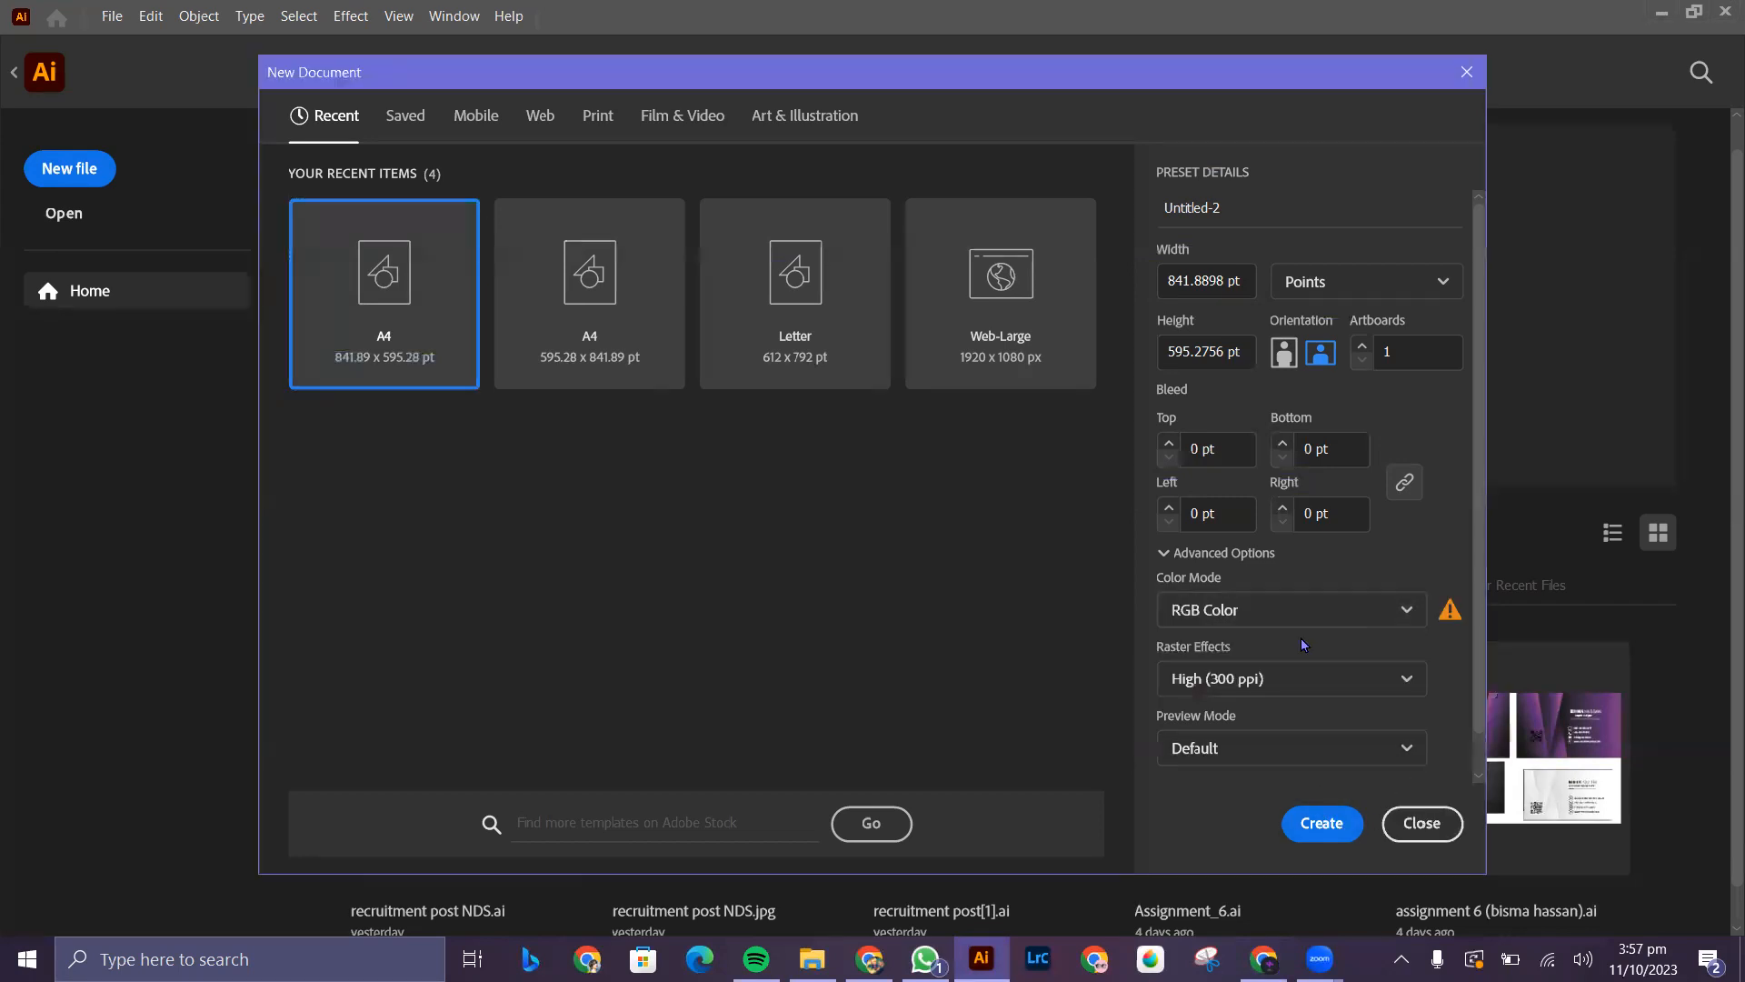
click(1331, 824)
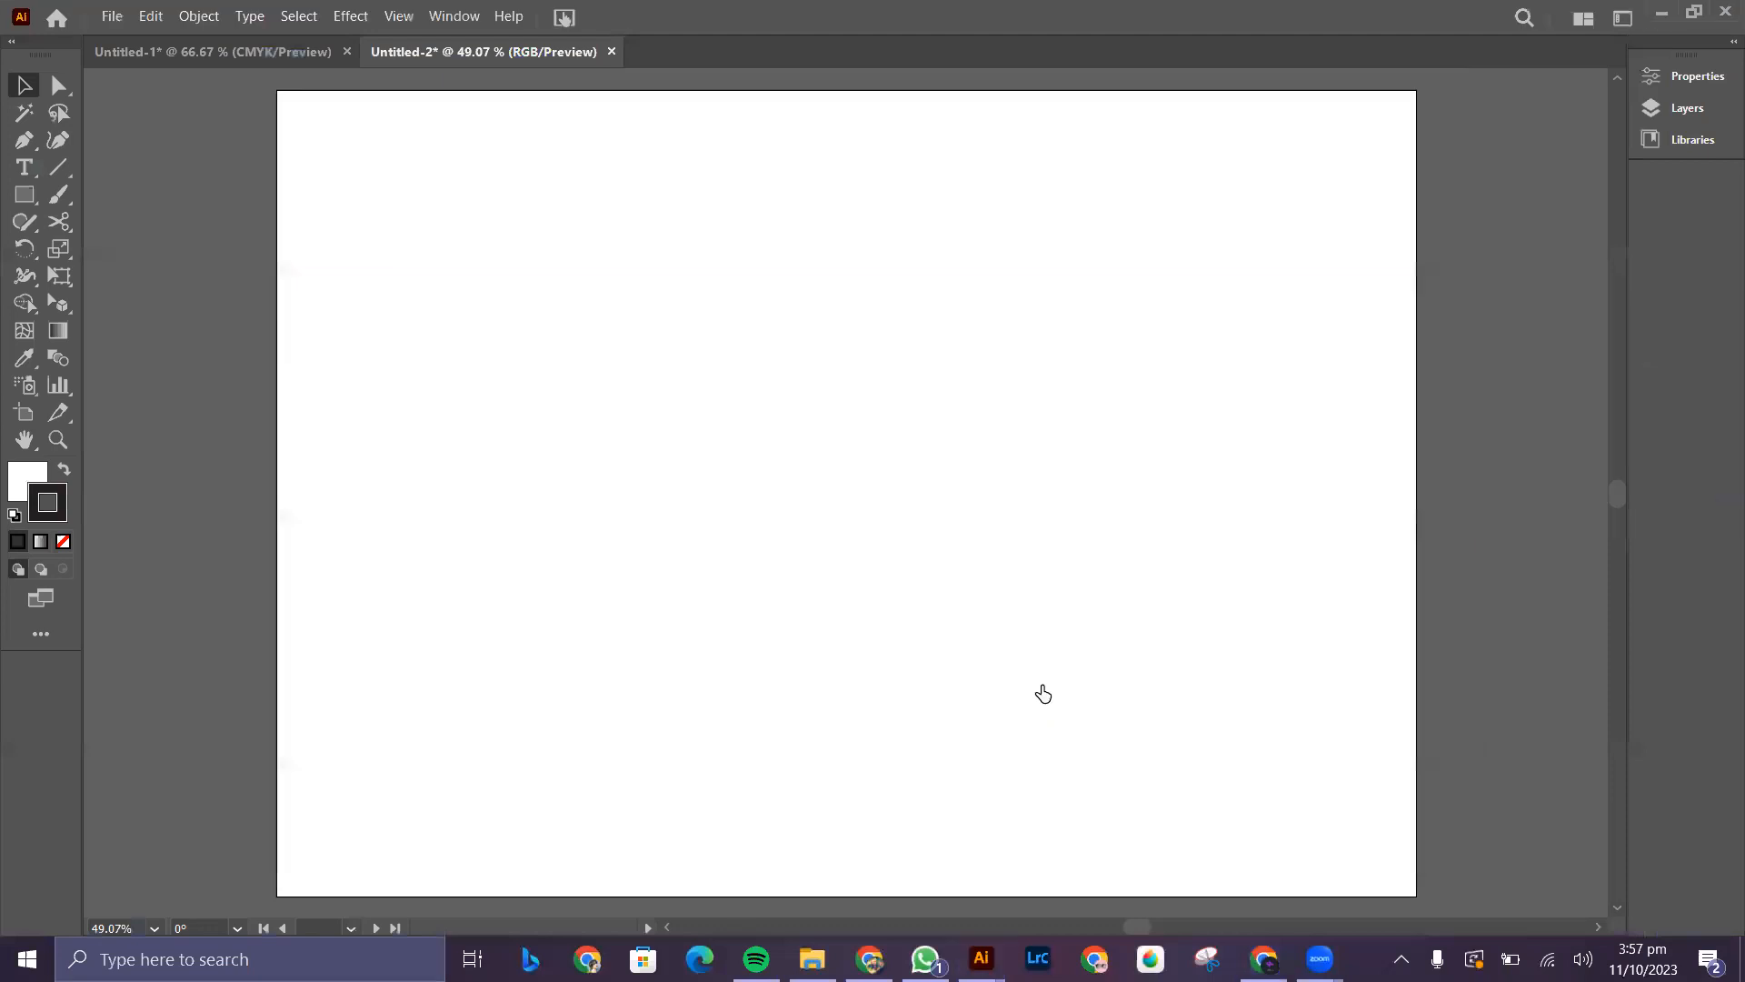
- Display the two-point perspective grid on the artboard with the Perspective Grid tool
scroll(1136, 645, down, 2)
scroll(1136, 645, up, 2)
scroll(1136, 646, down, 1)
scroll(1139, 652, up, 1)
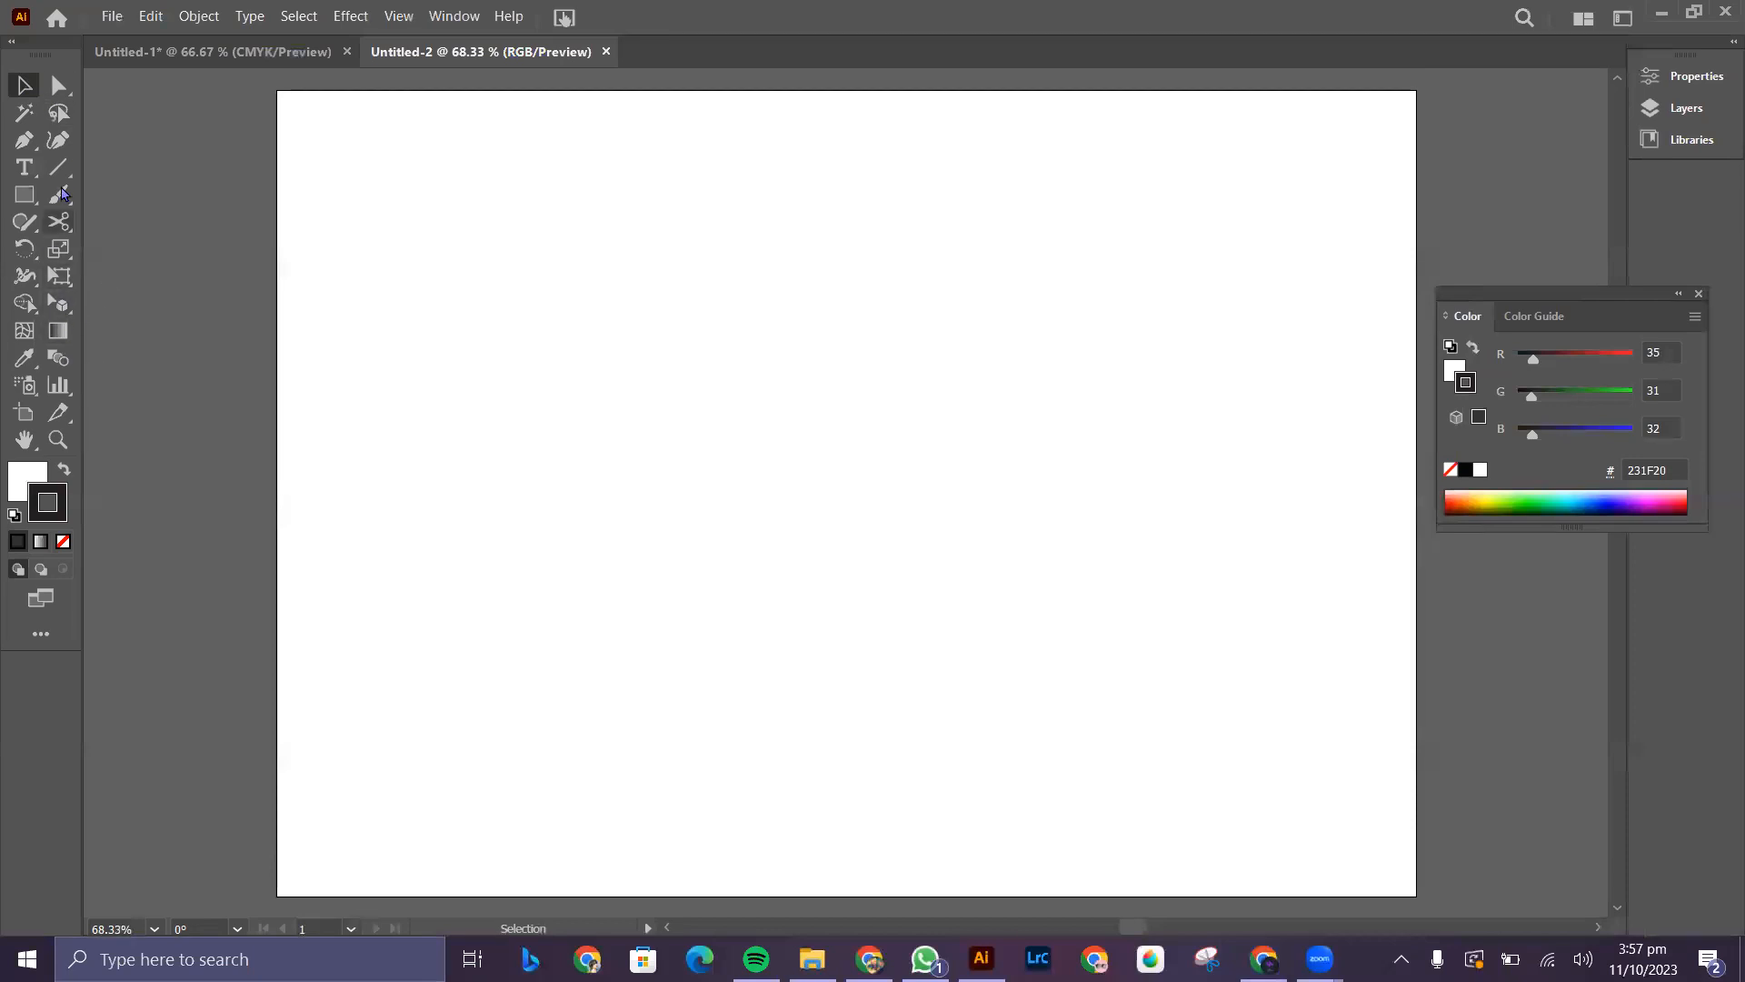
click(58, 303)
right_click(66, 307)
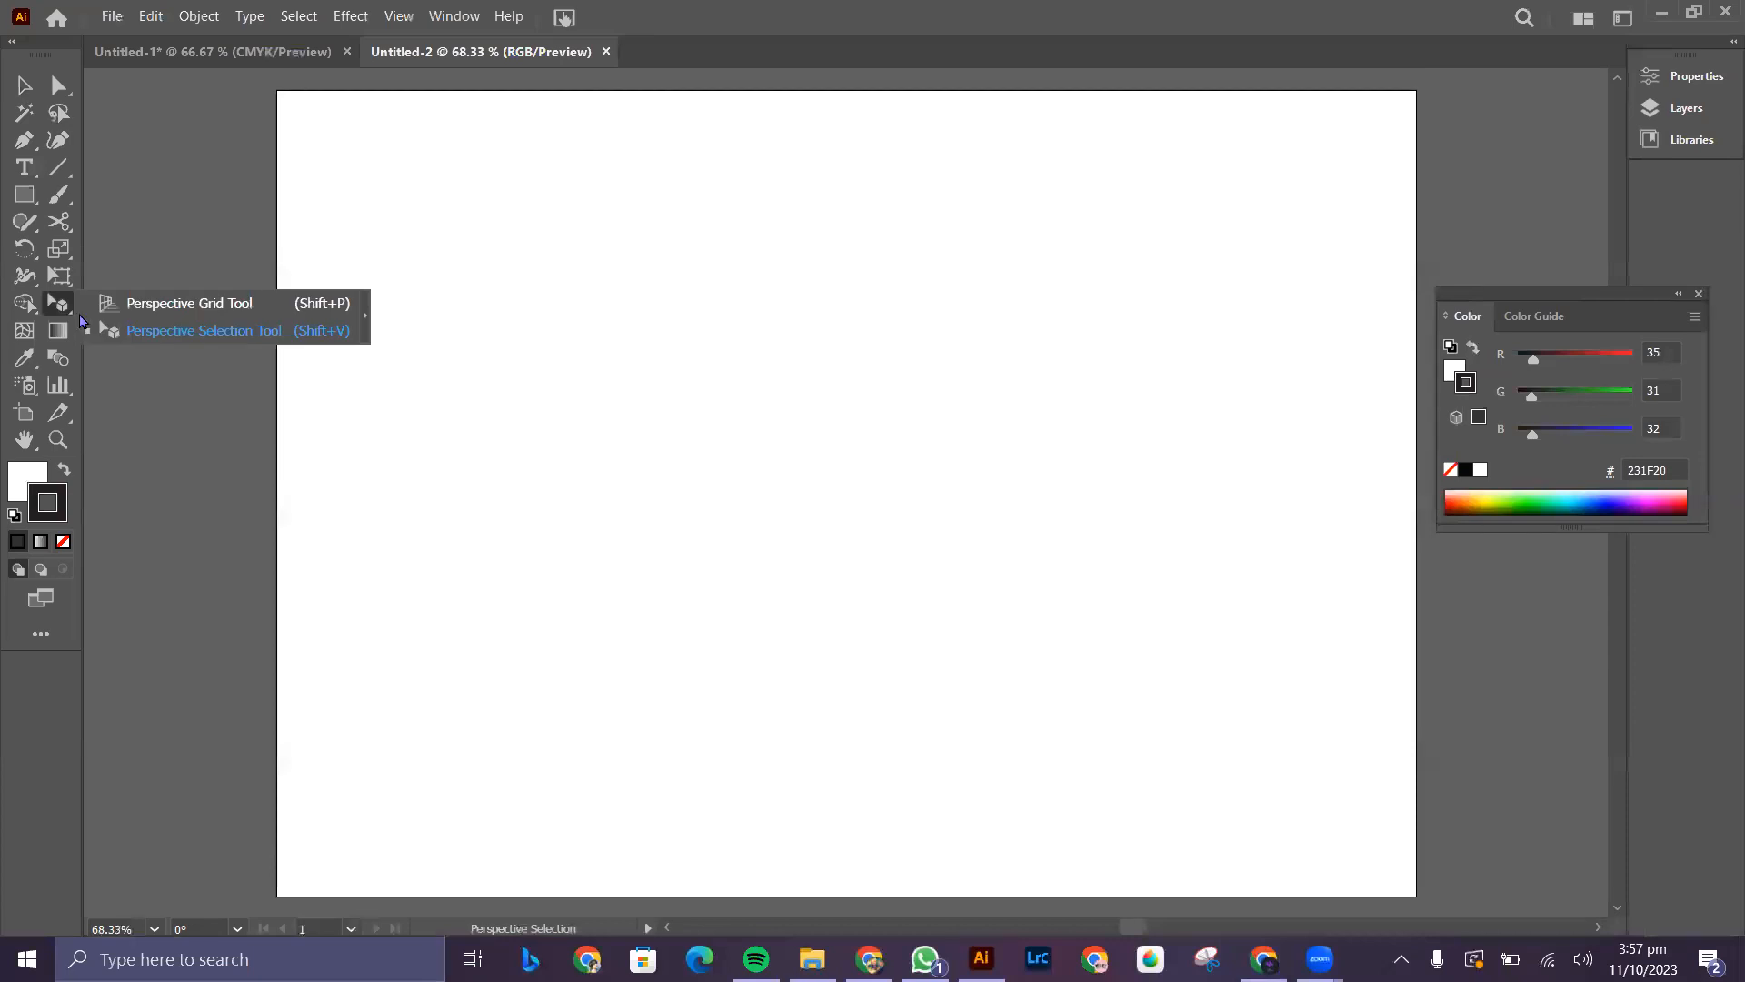
click(137, 303)
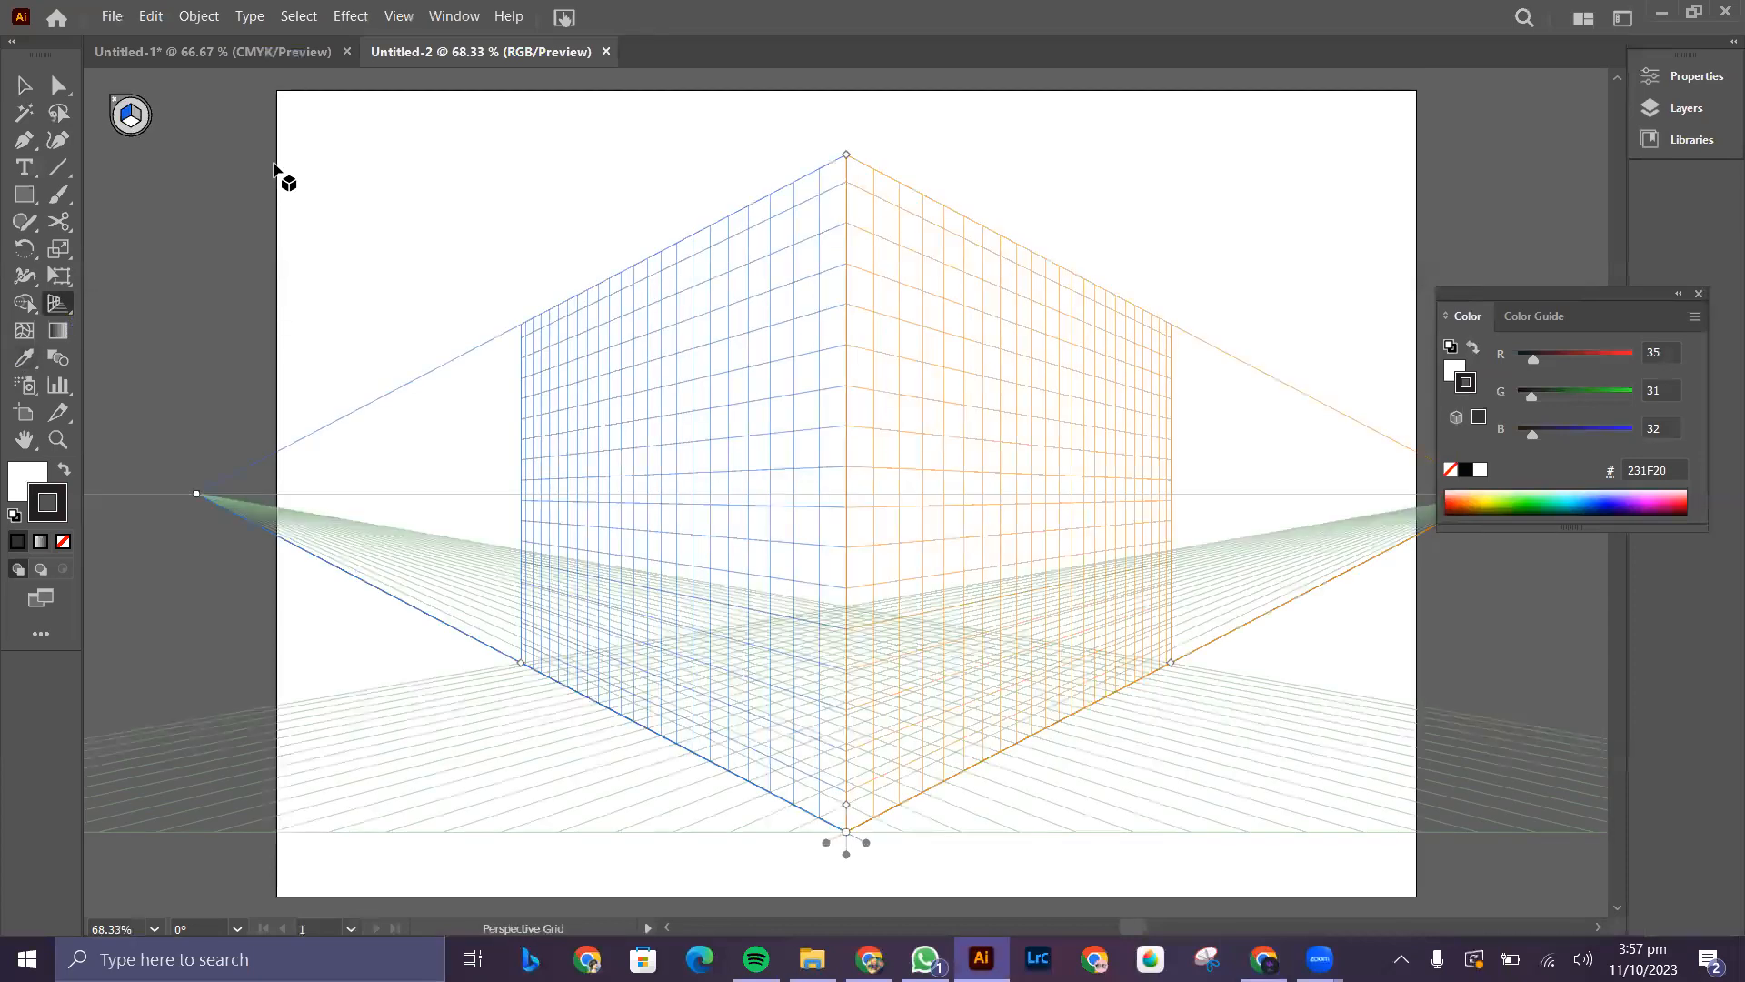
- Hide the perspective grid, show it again, hide it through its plane switching widget, and return to the Selection tool
key(ctrl+shift+i)
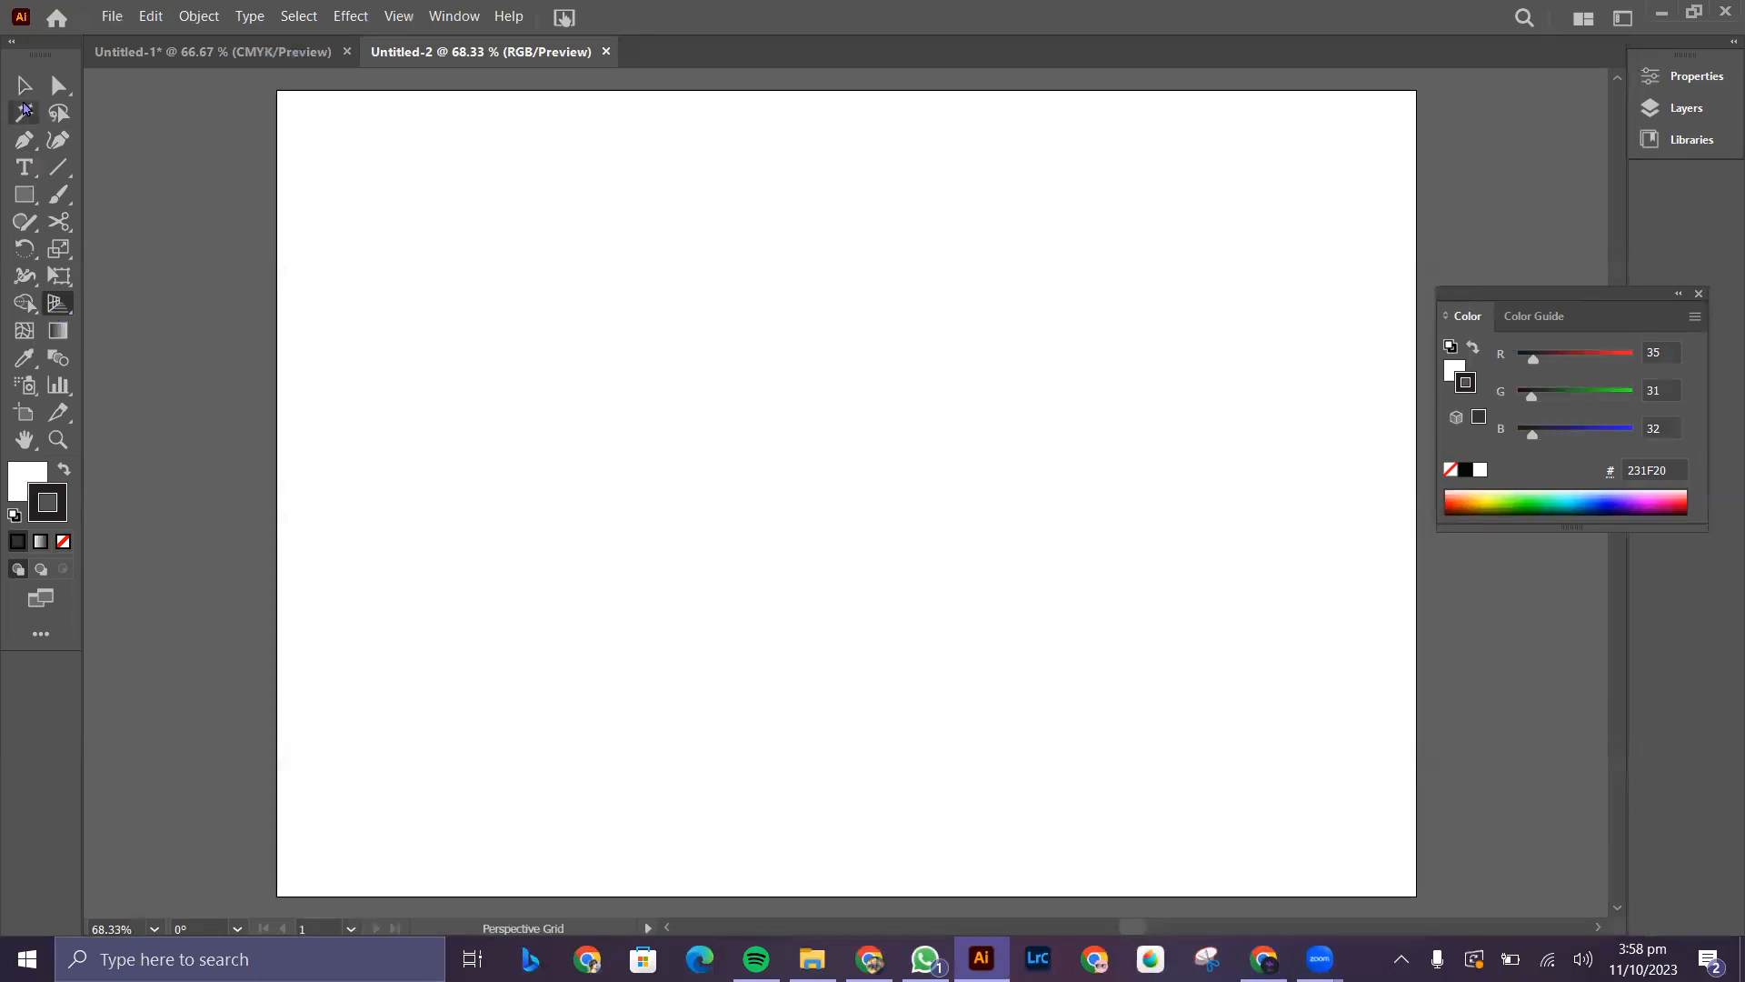
click(58, 302)
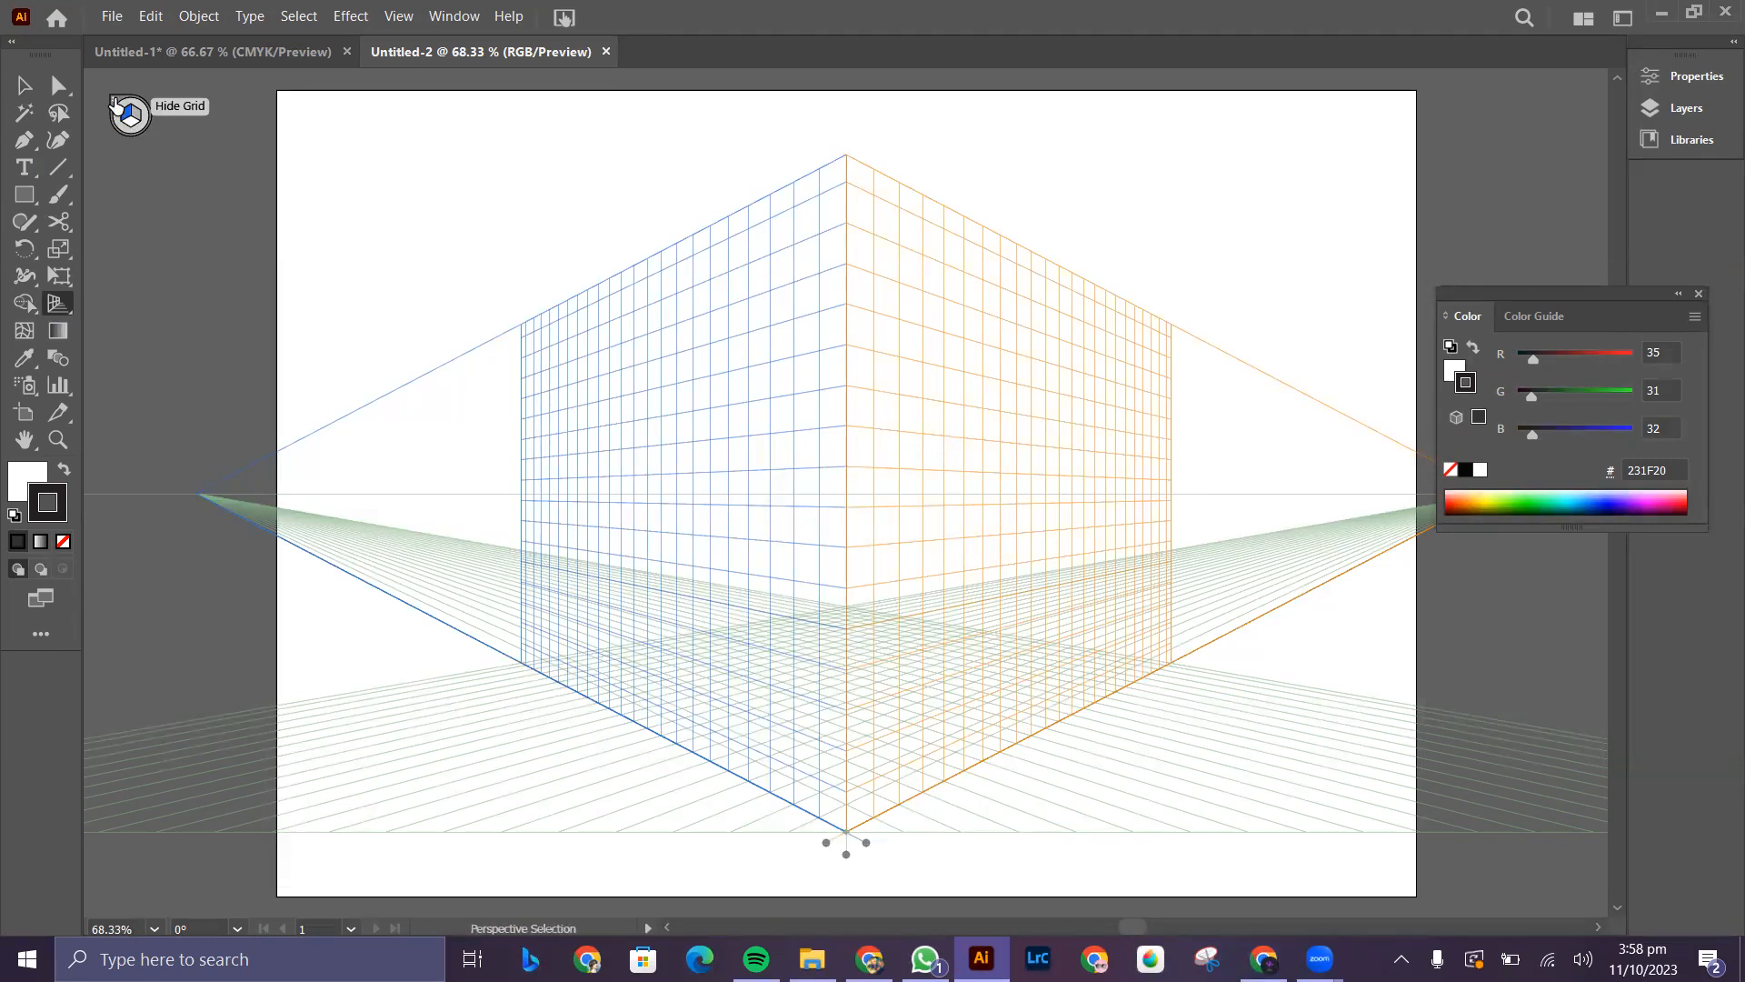
click(115, 102)
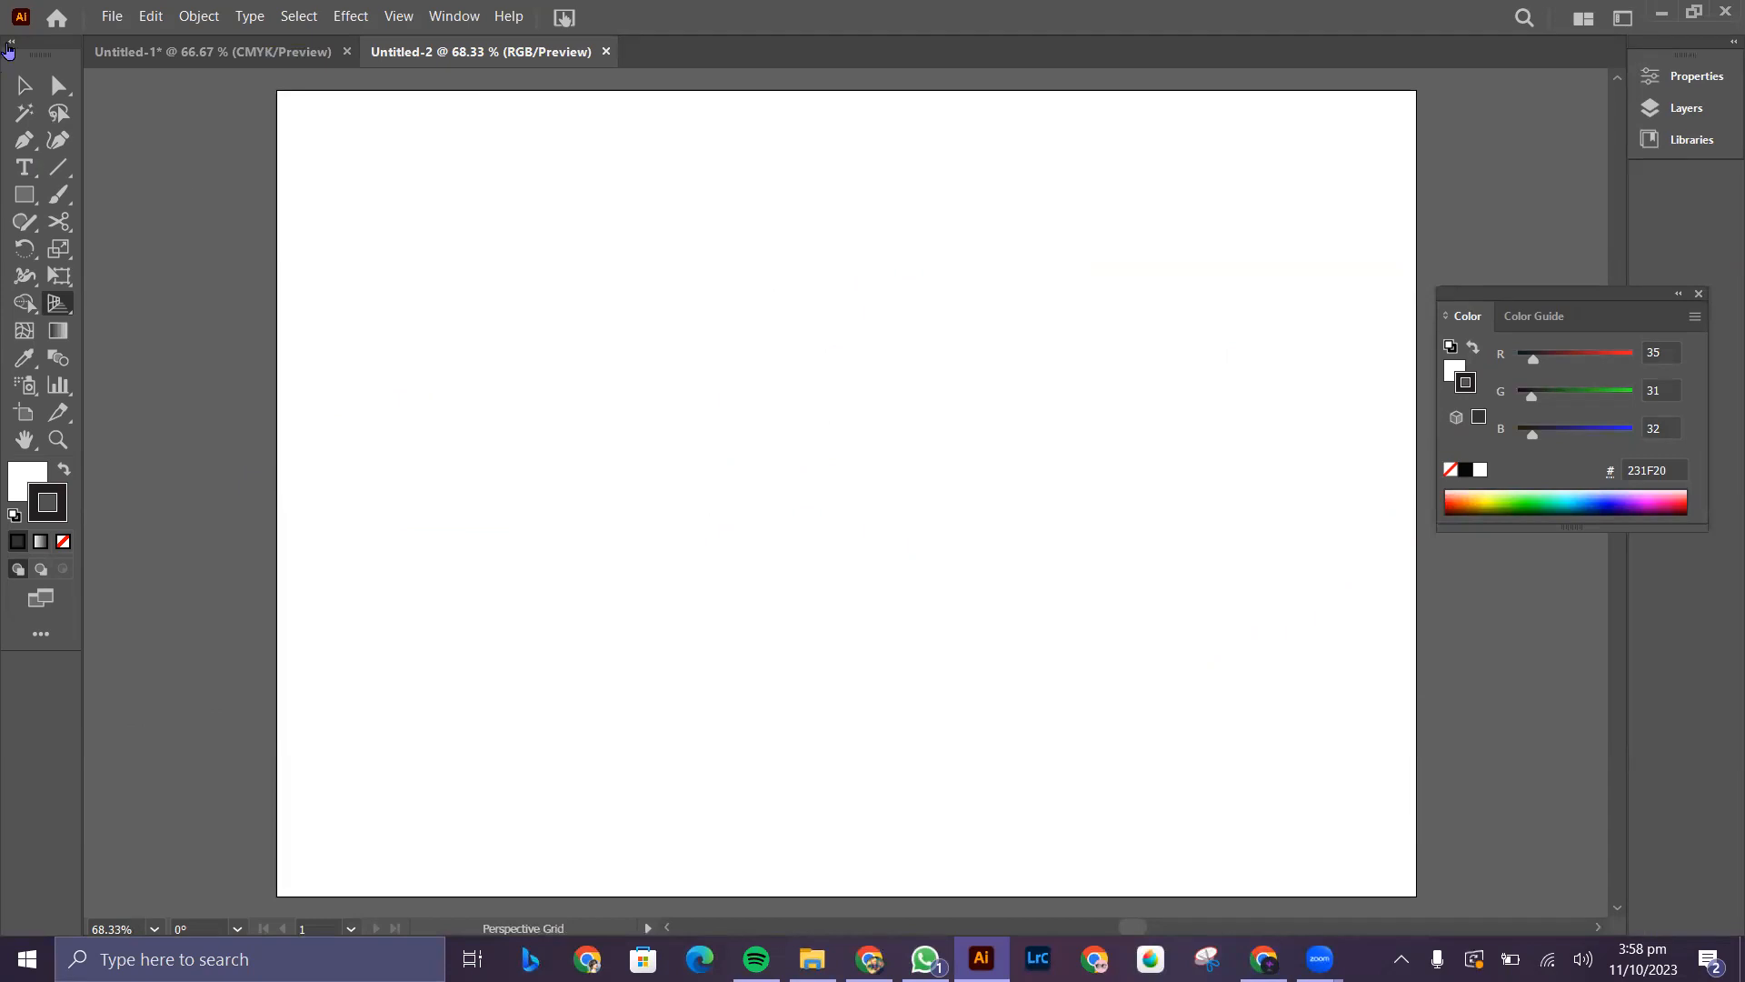
click(32, 85)
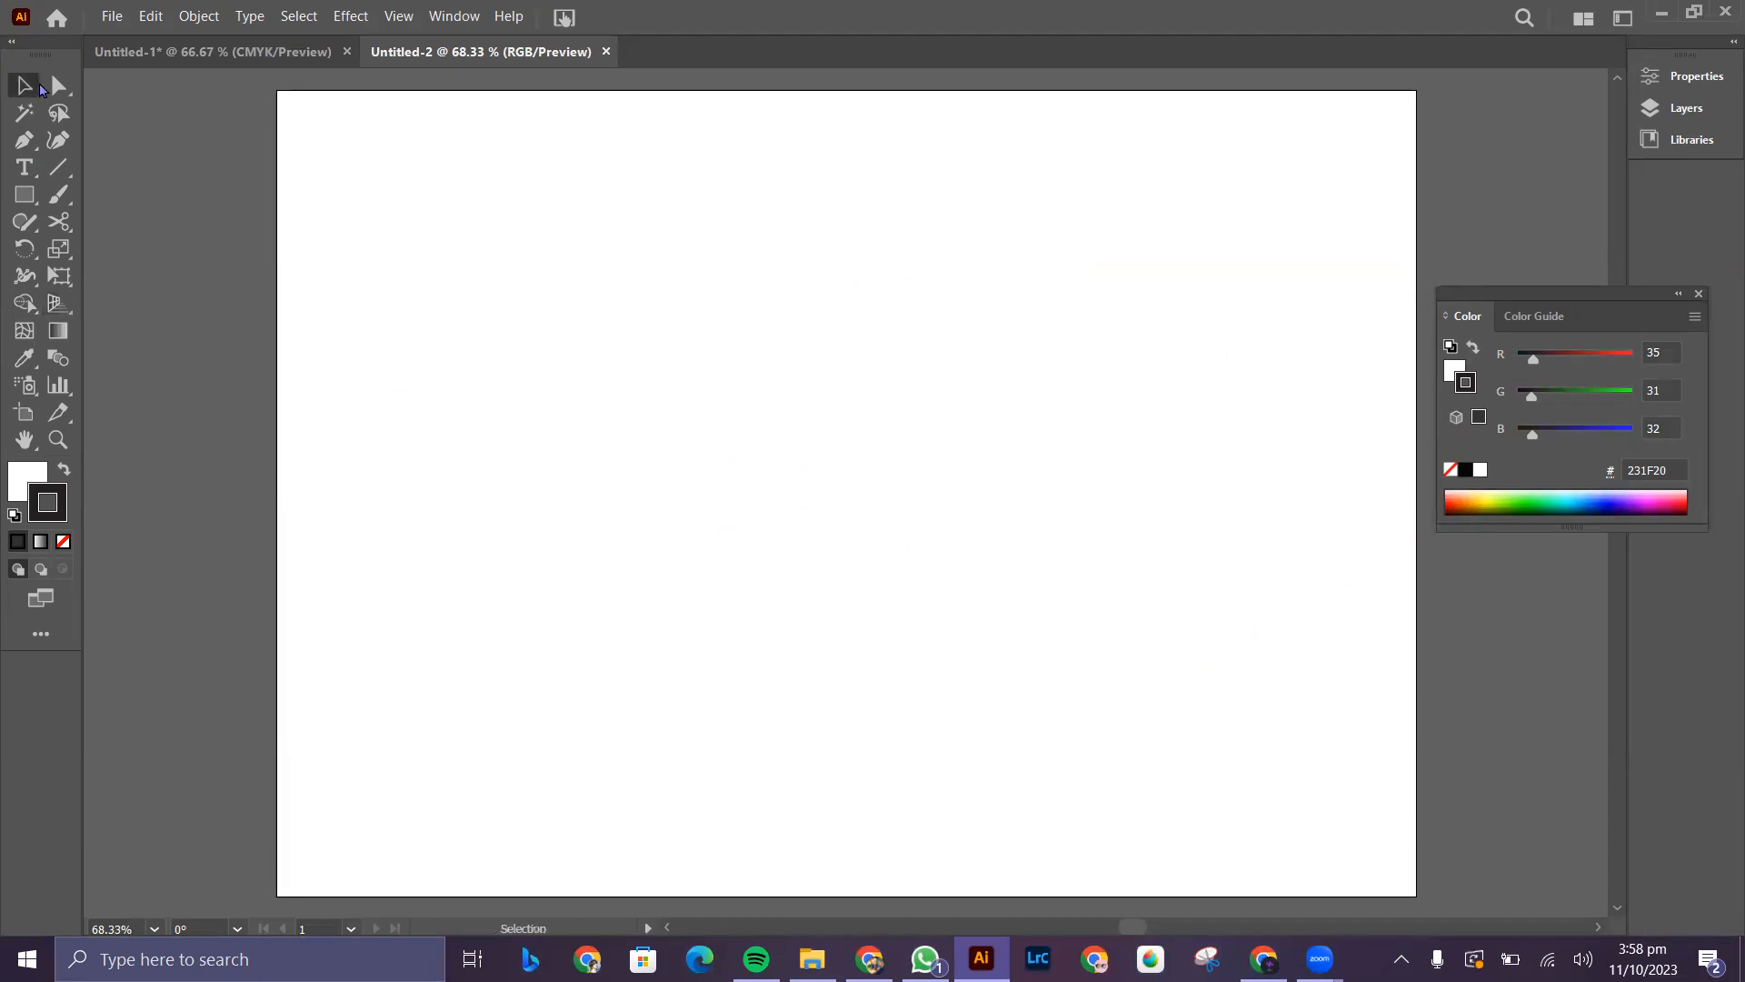
- Redisplay the perspective grid, hide it once more and return to the Selection tool
click(55, 307)
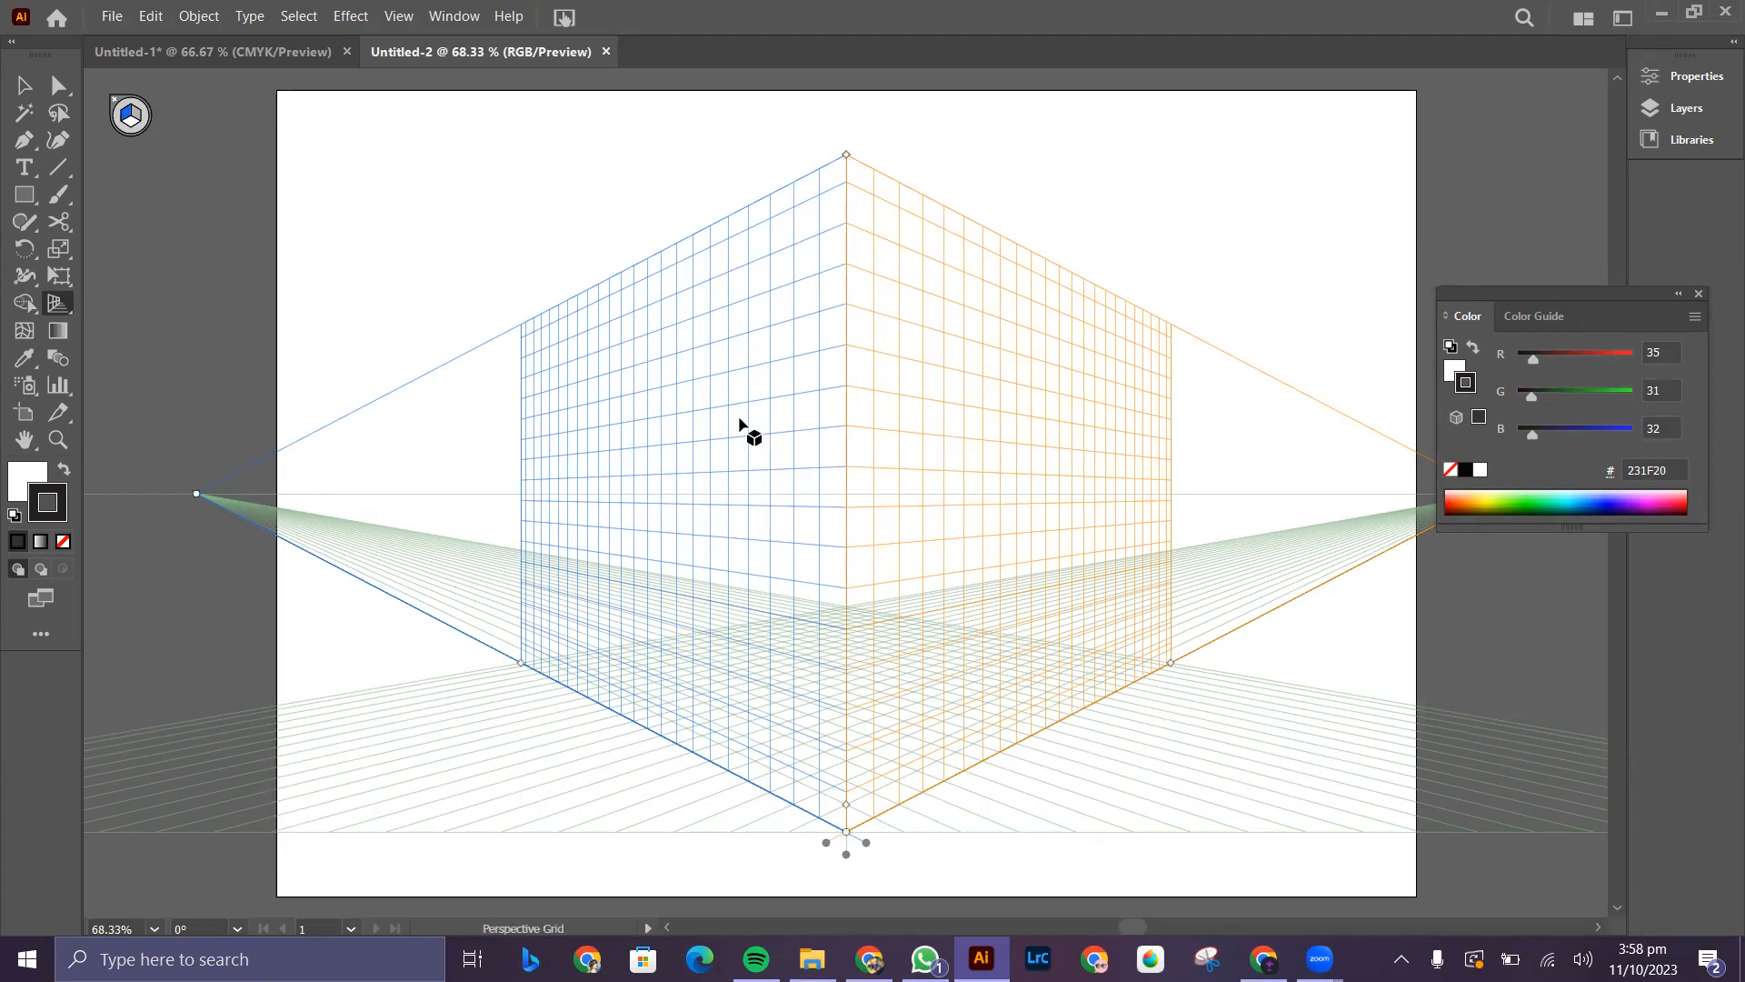
key(shift+v)
key(ctrl+shift+i)
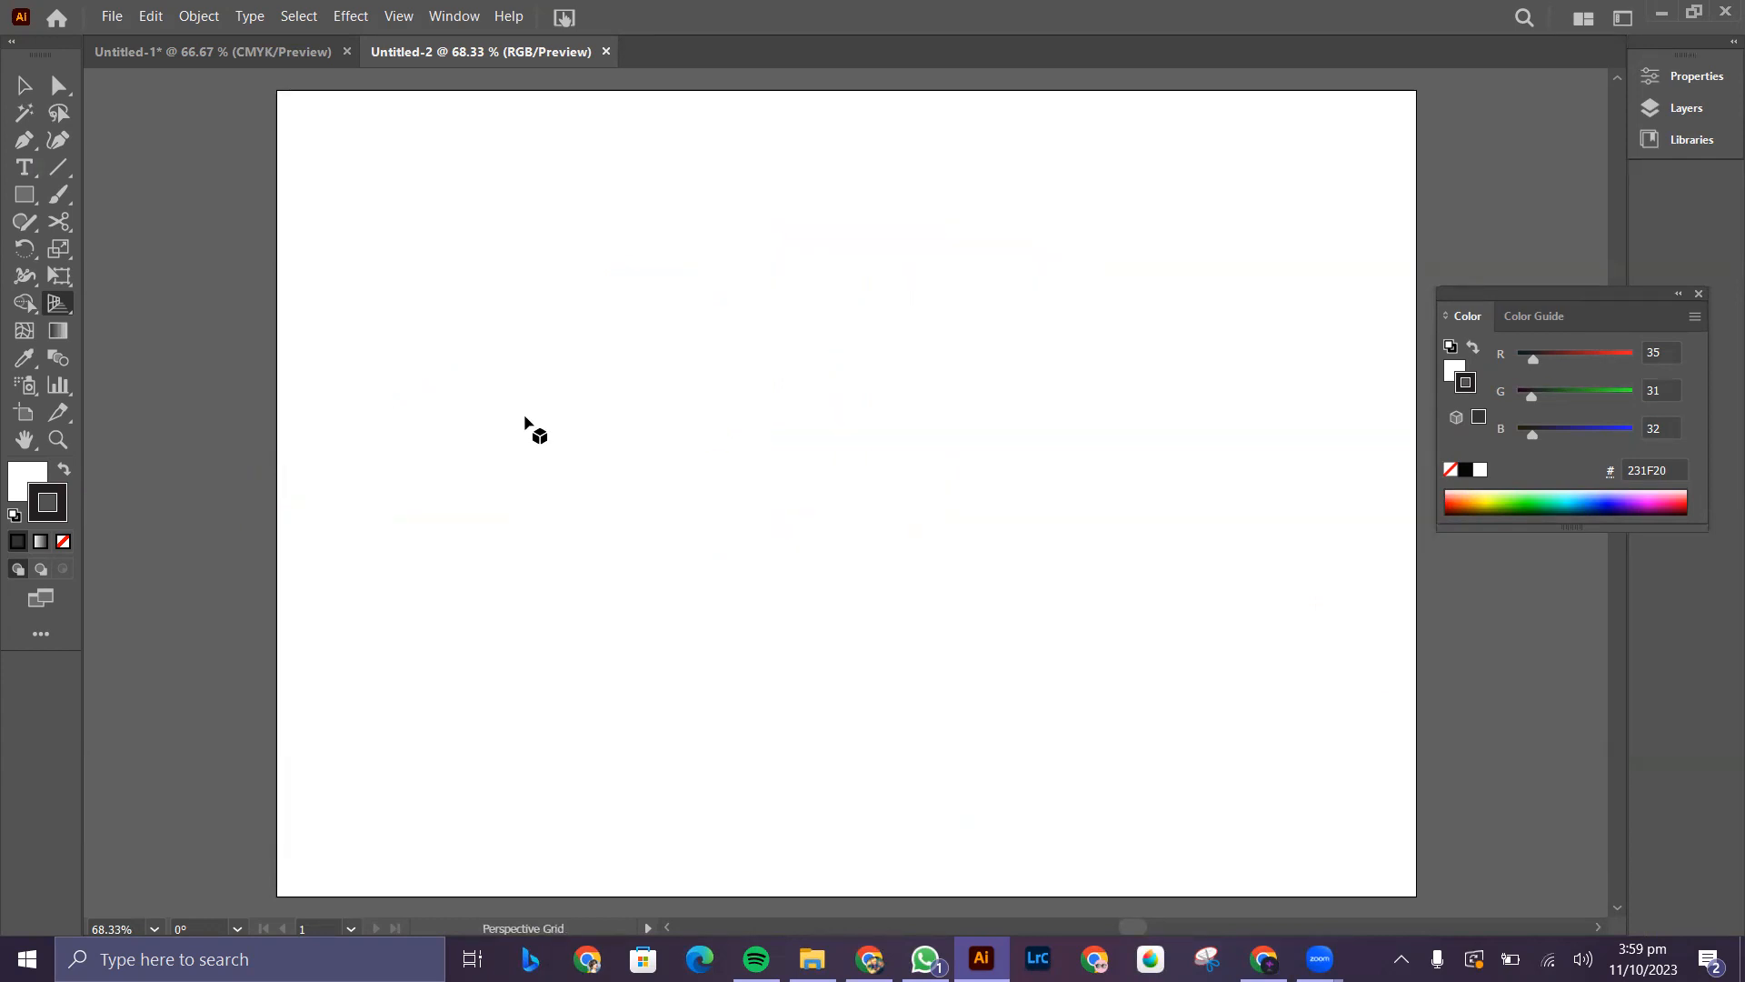
key(v)
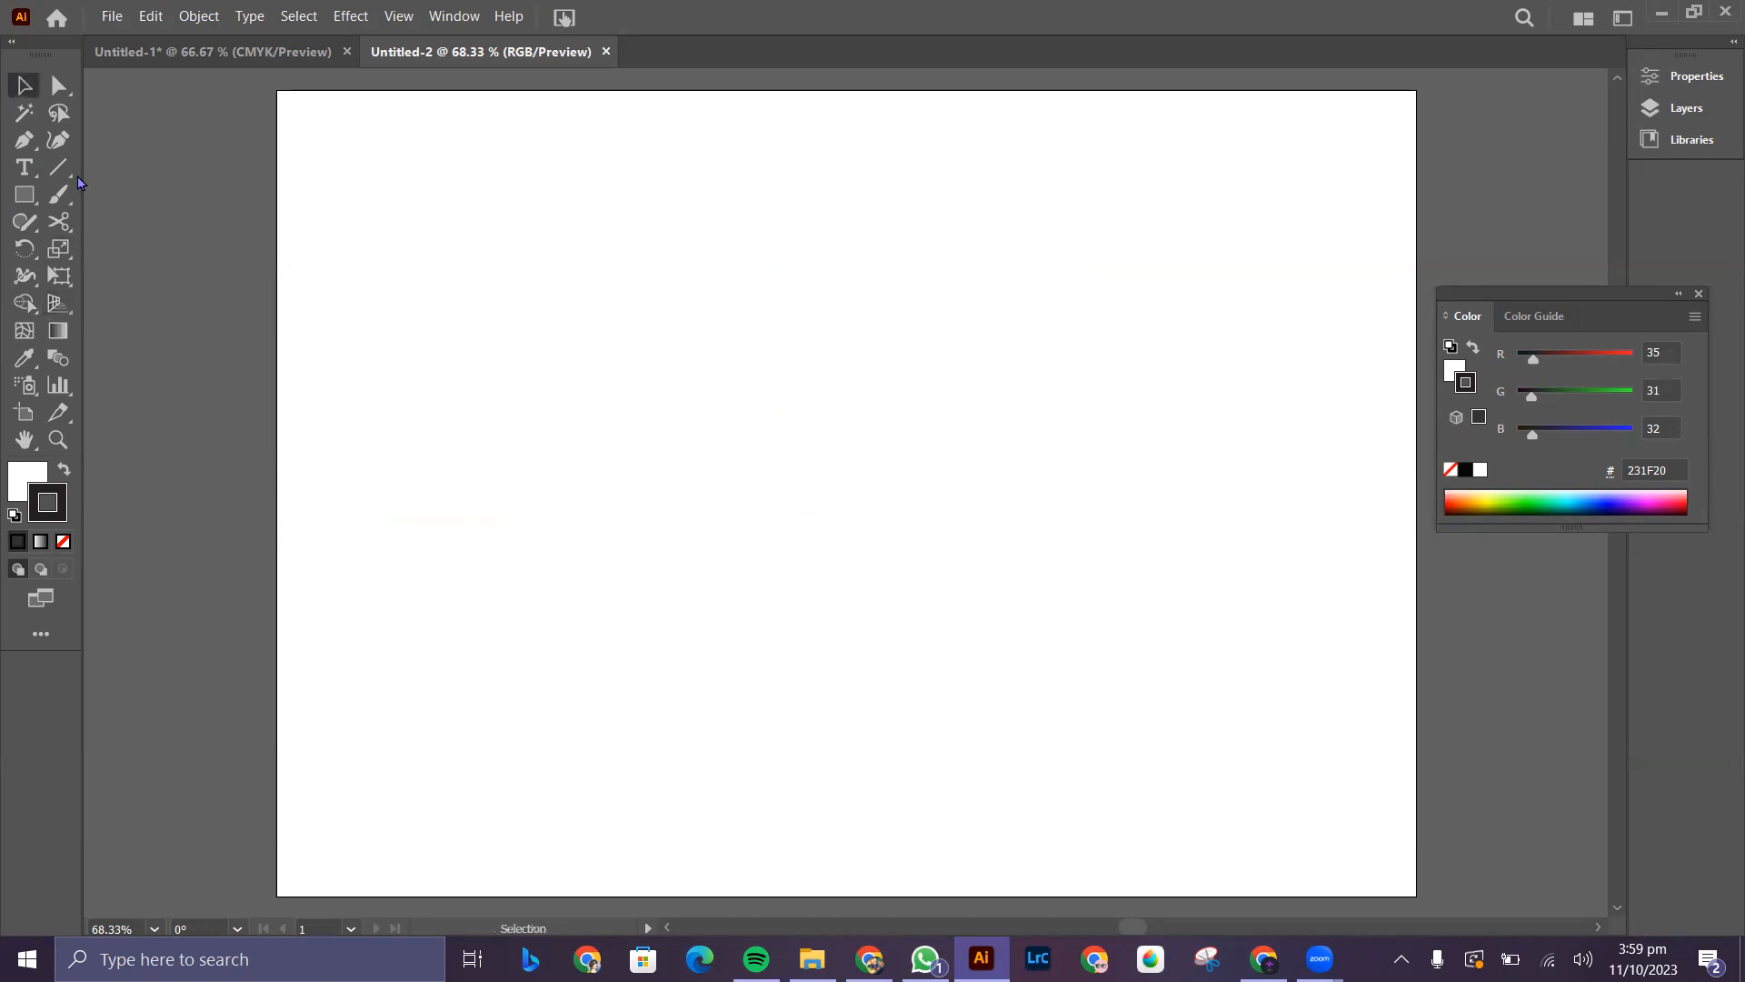
- Show the perspective grid and draw four overlapping rectangles of different sizes on its left plane
click(60, 304)
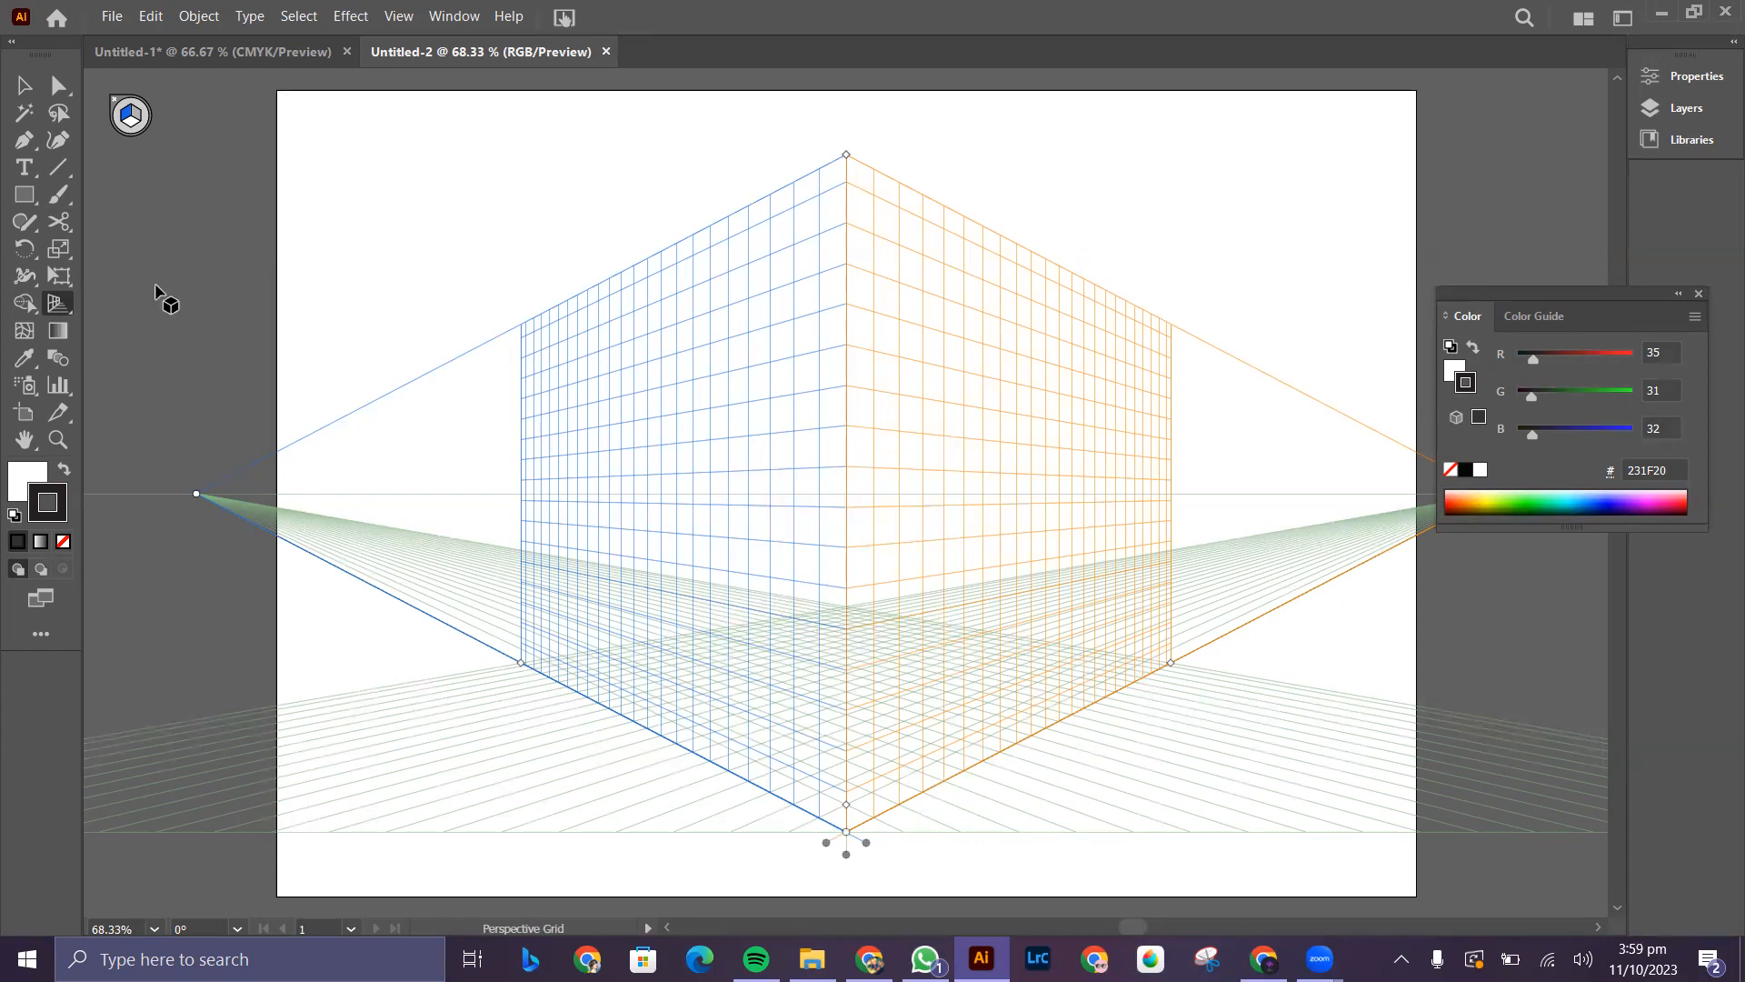
click(25, 197)
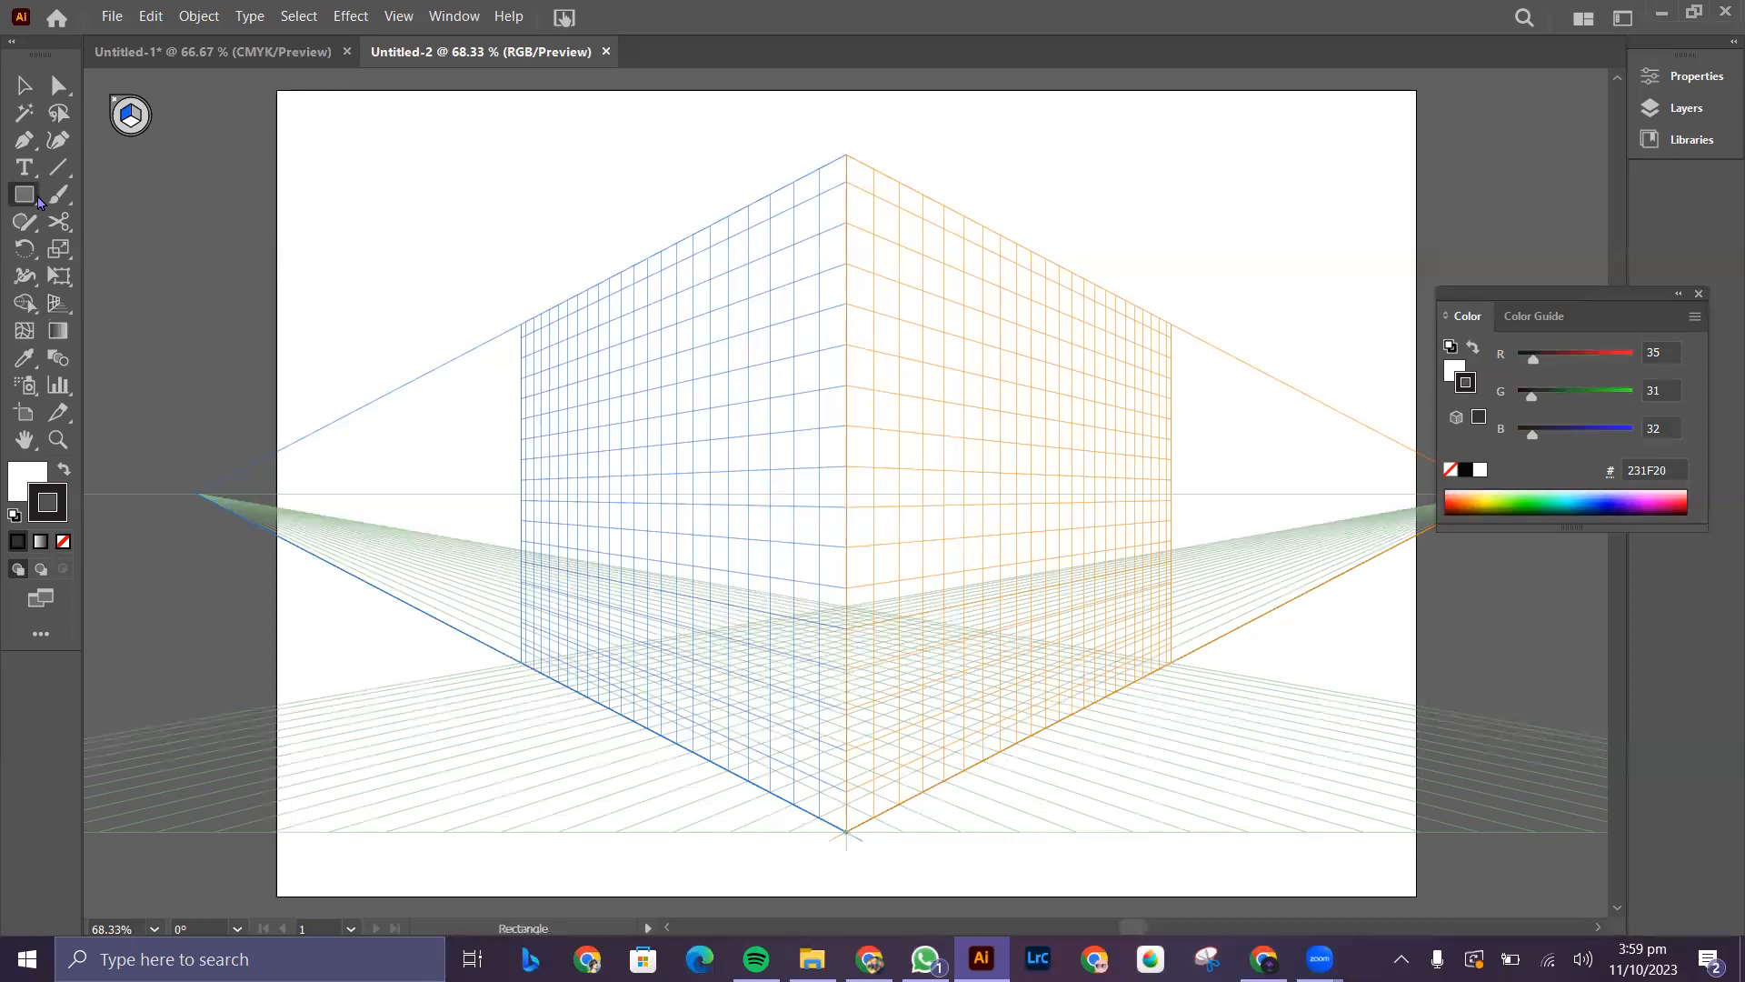
drag(627, 335, 841, 811)
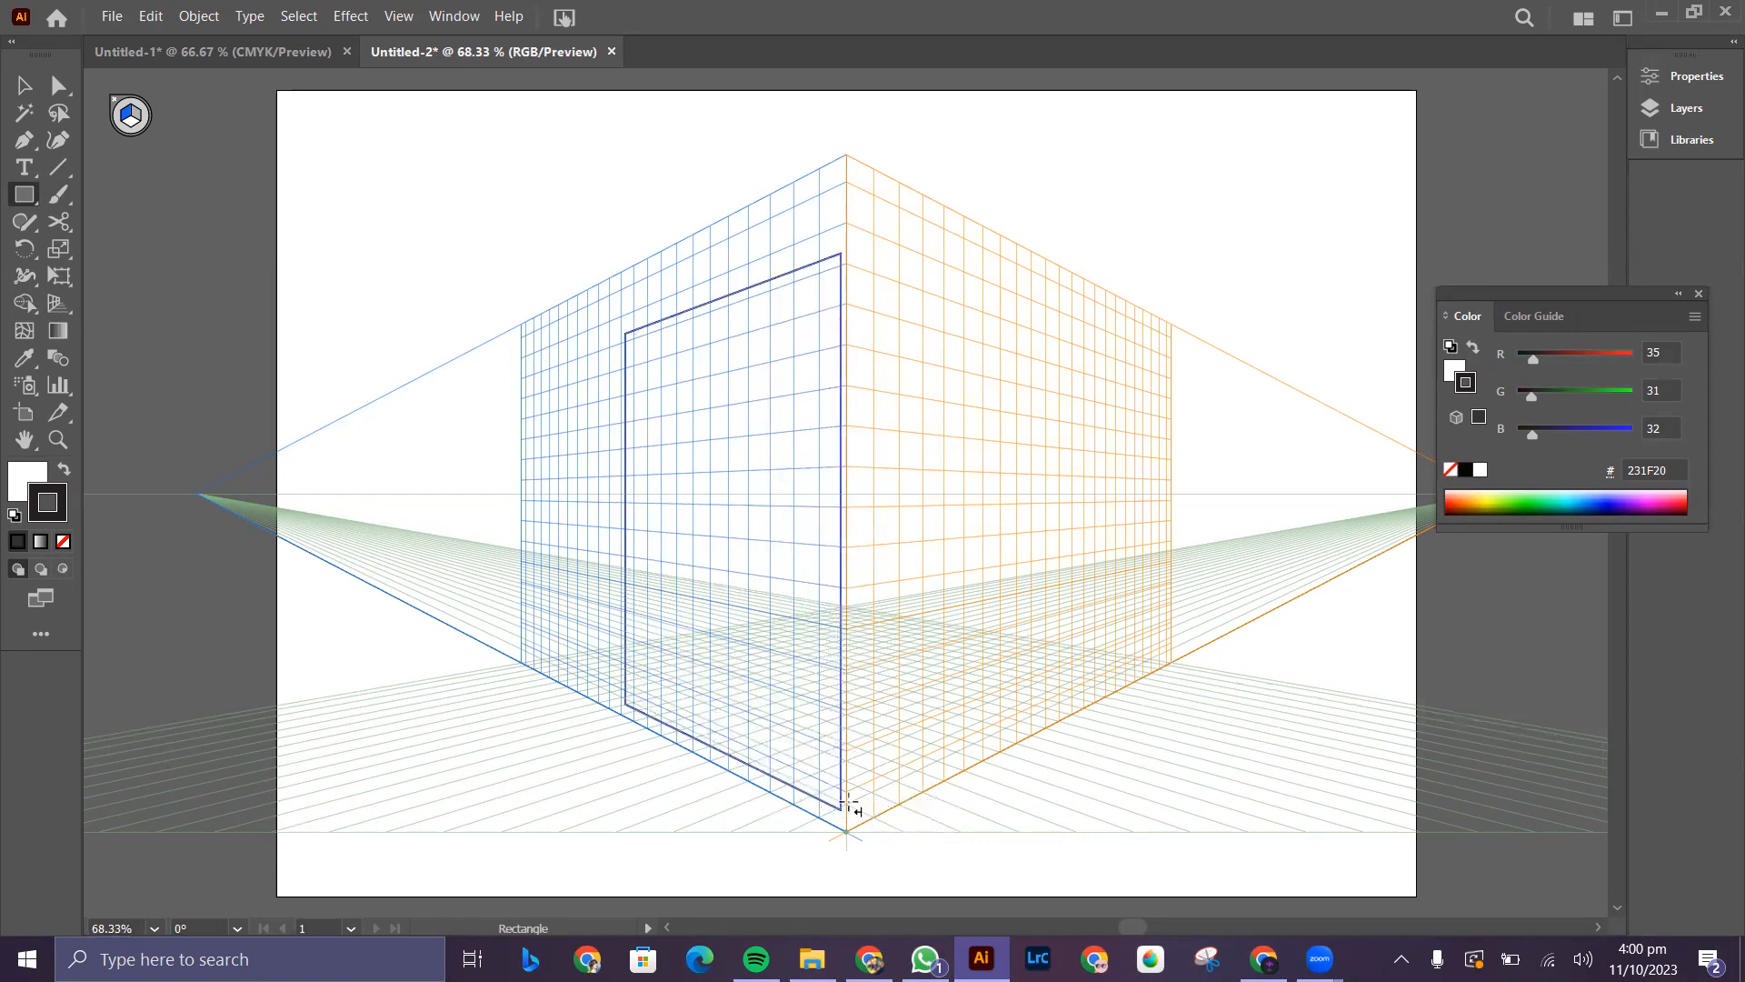
mouse_move(467, 432)
mouse_down()
mouse_move(581, 473)
mouse_move(614, 582)
mouse_up()
drag(587, 323, 728, 438)
drag(732, 335, 811, 456)
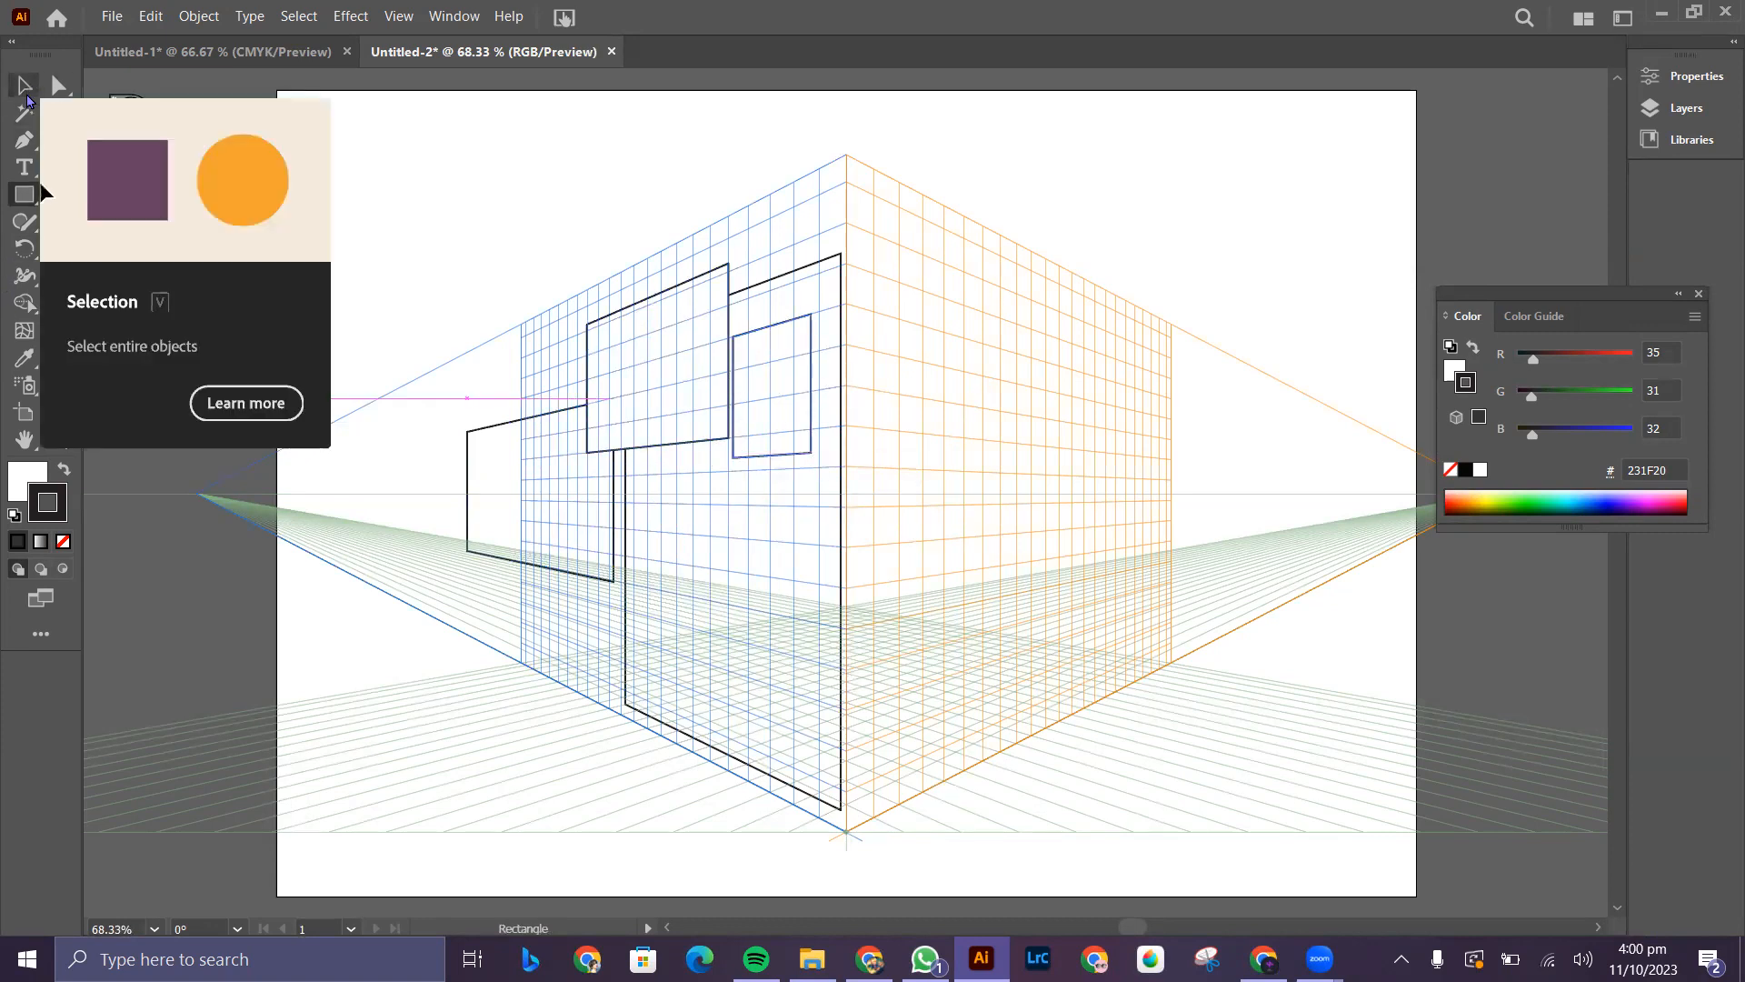
- Undo the four rectangles drawn on the left perspective plane
key(ctrl+z)
key(ctrl+z)
key(ctrl+z)
key(ctrl+z)
key(ctrl+z)
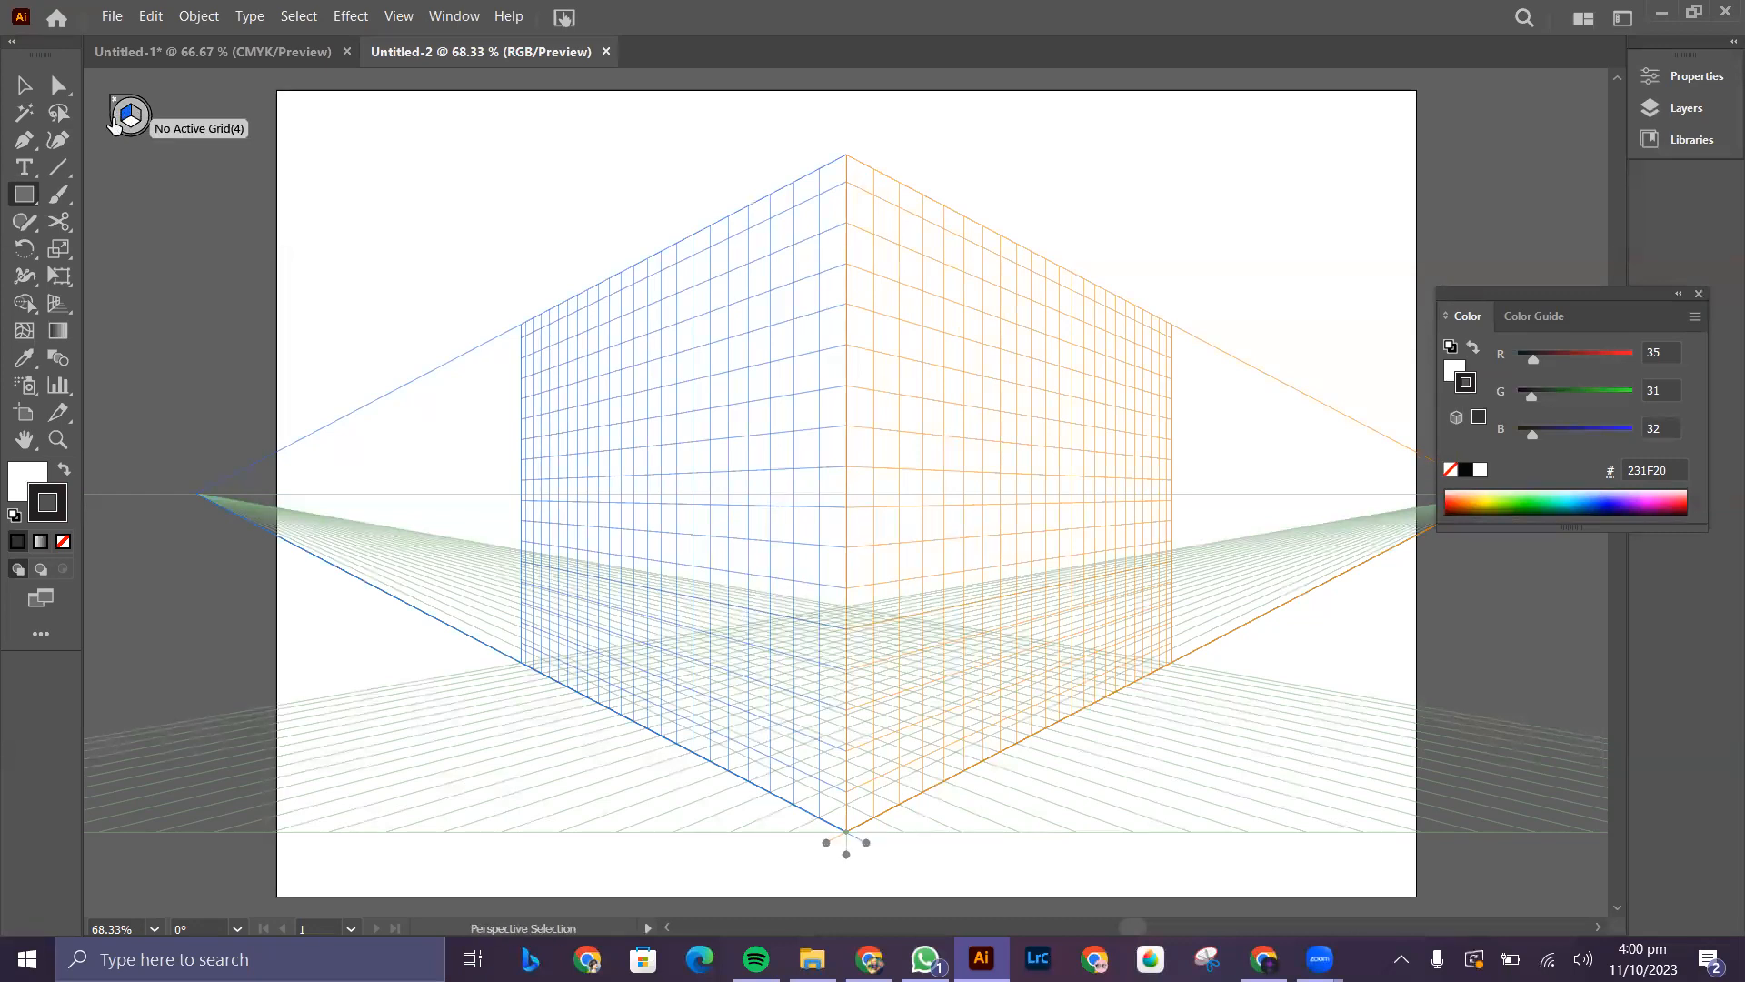
- With no active grid plane, draw two flat rectangles, the first about 188 x 171 pt, and undo both
click(115, 125)
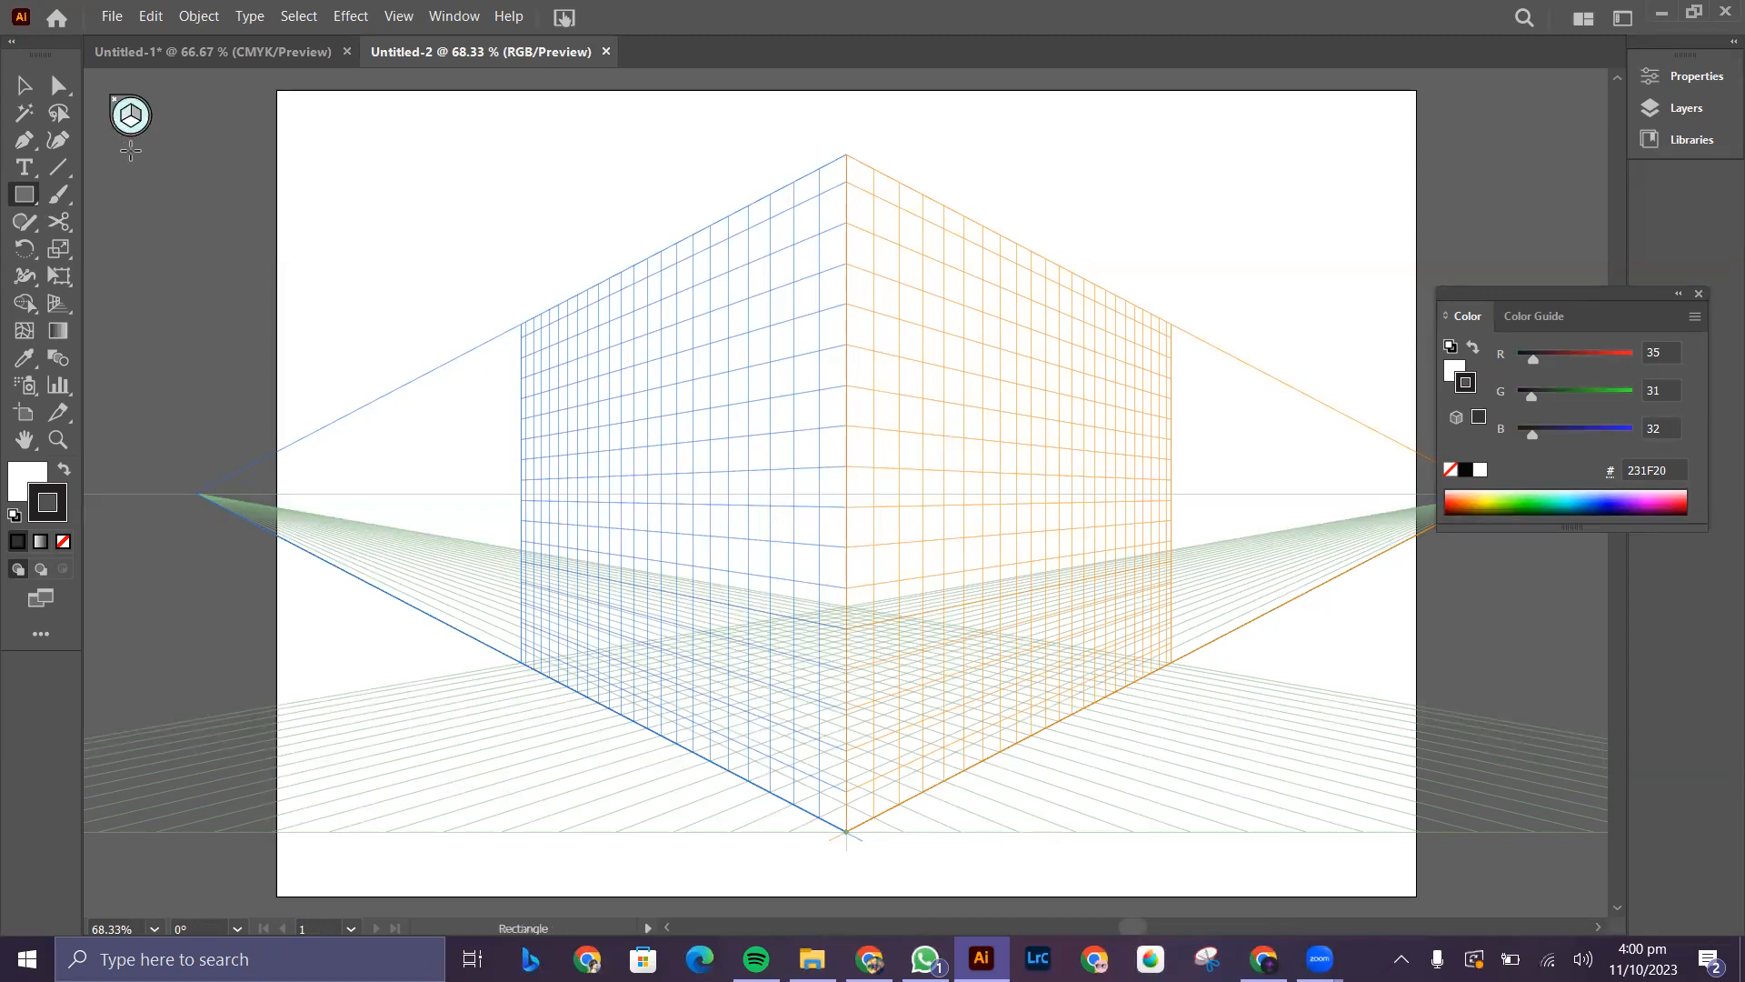
drag(586, 300, 642, 436)
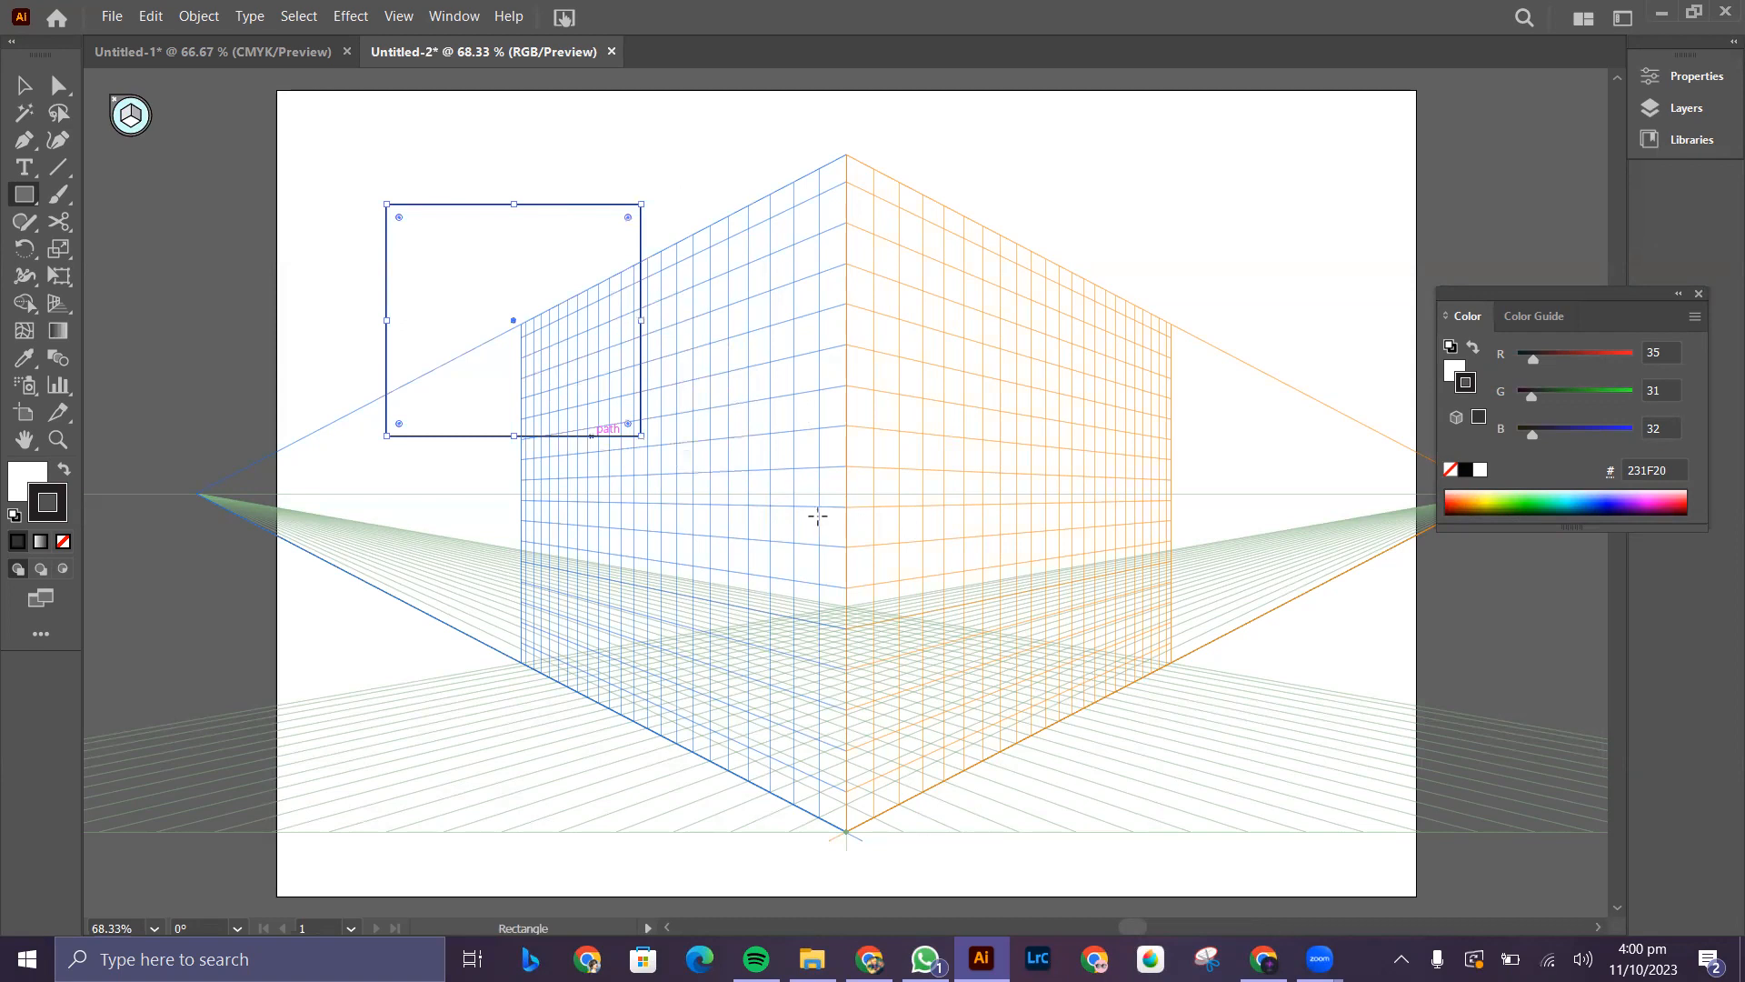
click(796, 209)
click(929, 515)
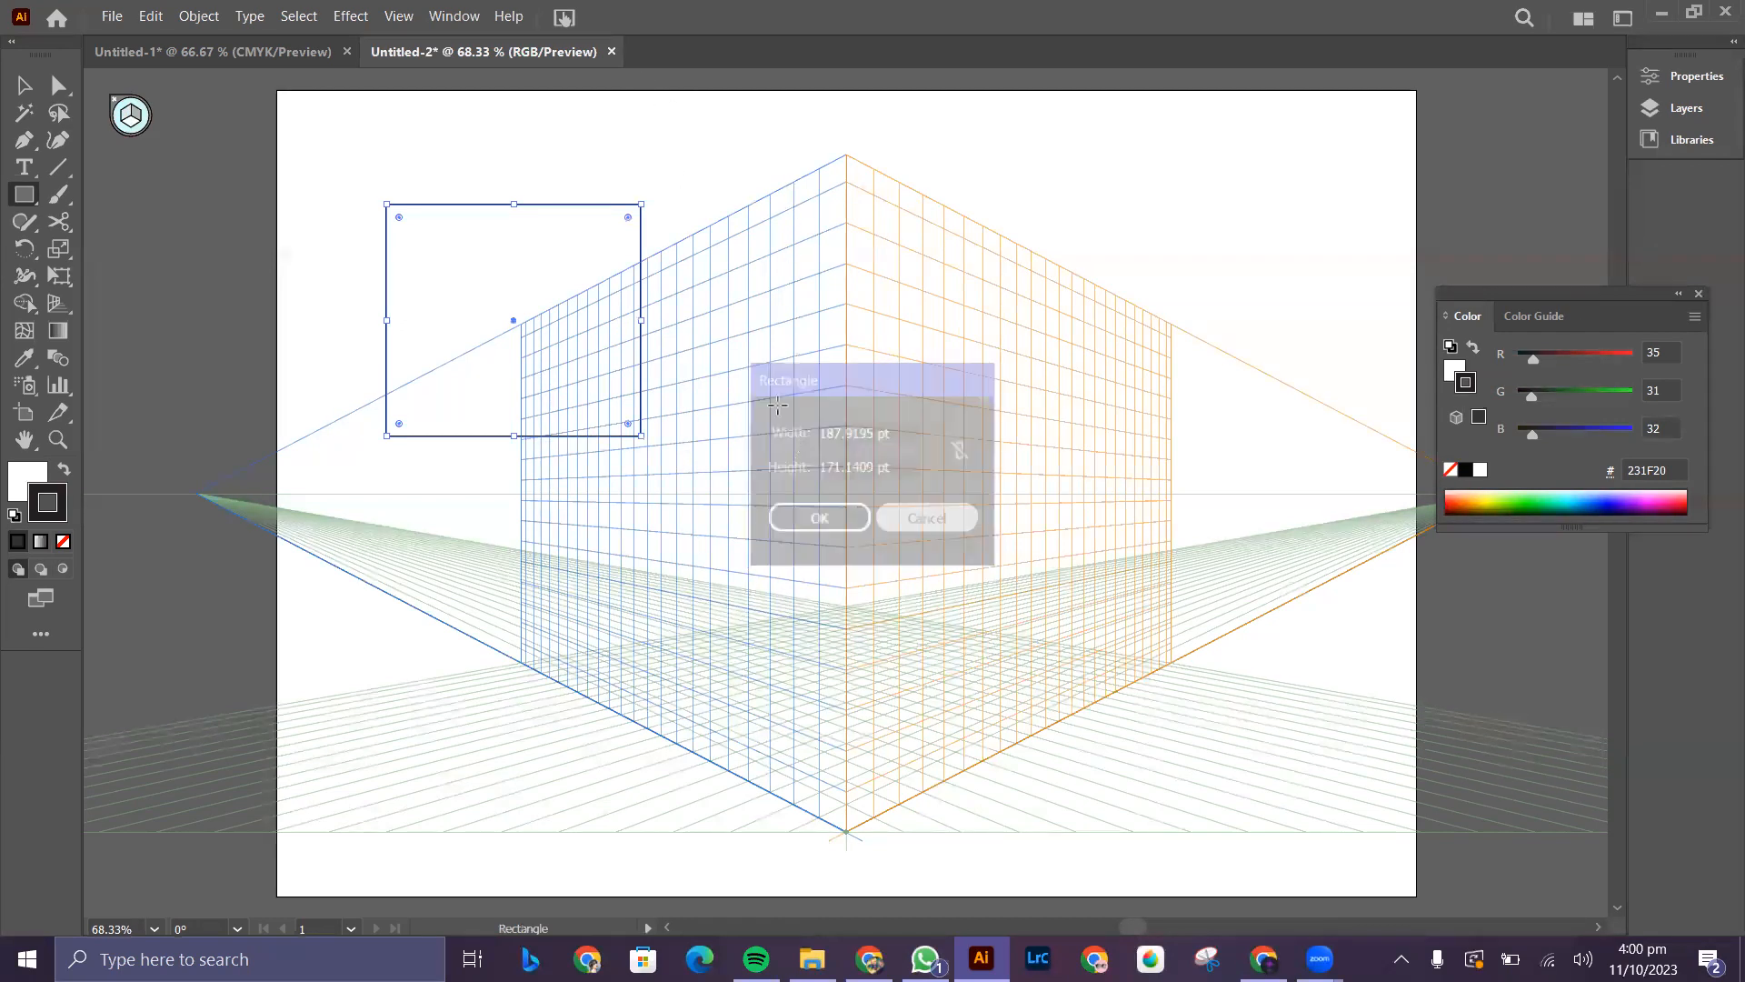
drag(535, 163, 688, 297)
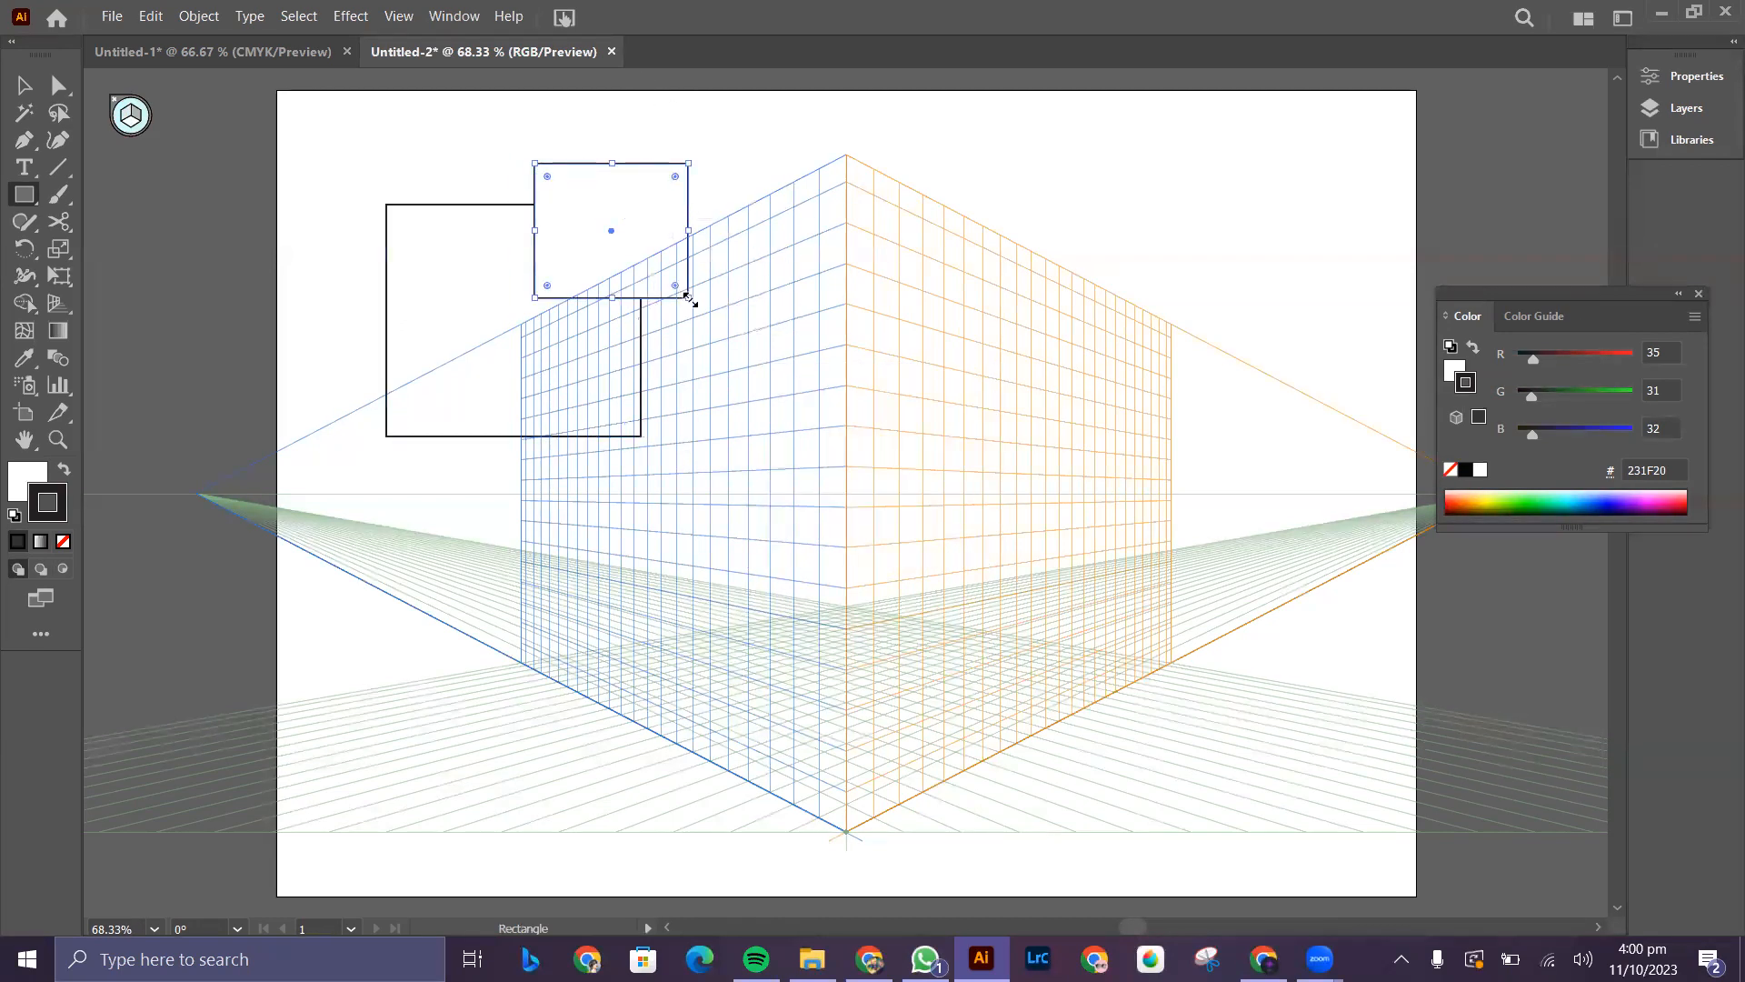
key(ctrl+z)
key(ctrl+z)
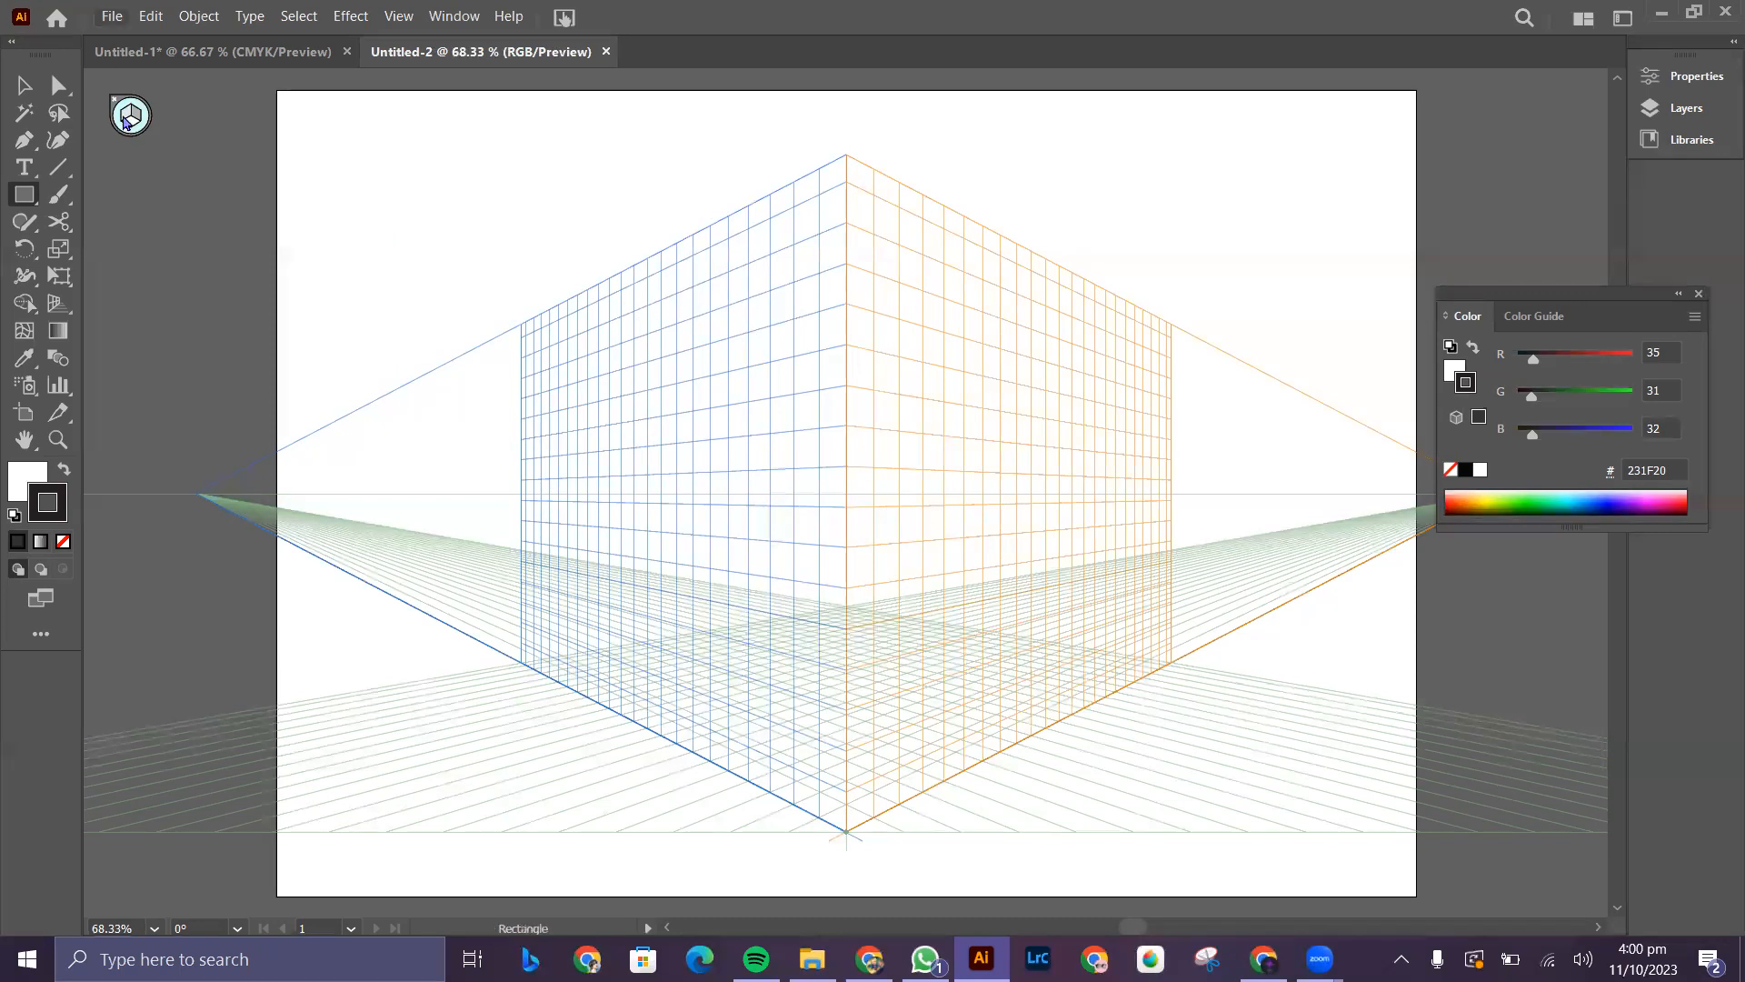
- Draw one rectangle on the left grid plane and another on the right grid plane
click(126, 116)
drag(558, 409, 720, 582)
click(137, 116)
drag(1015, 341, 886, 602)
- Make the horizontal grid plane active and draw a rectangle on the ground
key(shift+v)
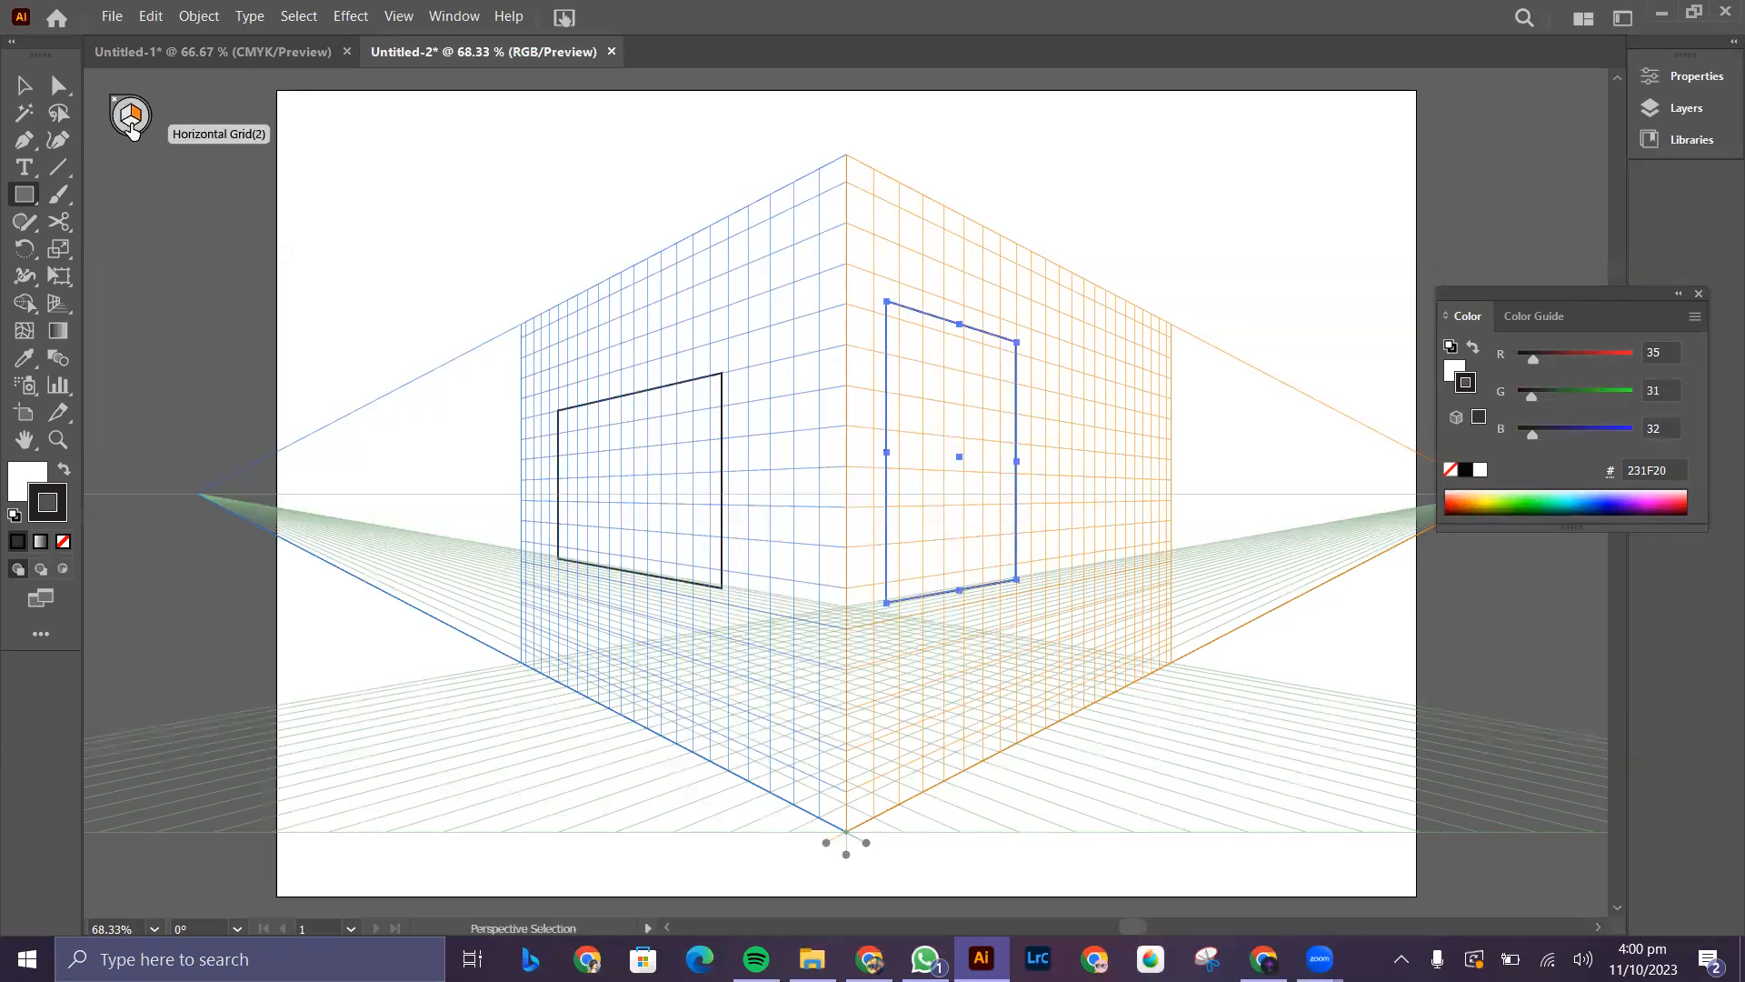
click(132, 128)
key(m)
drag(627, 629, 696, 840)
- Undo the rectangles drawn on the left, right and horizontal planes
key(shift+v)
key(ctrl+z)
key(ctrl+z)
key(ctrl+z)
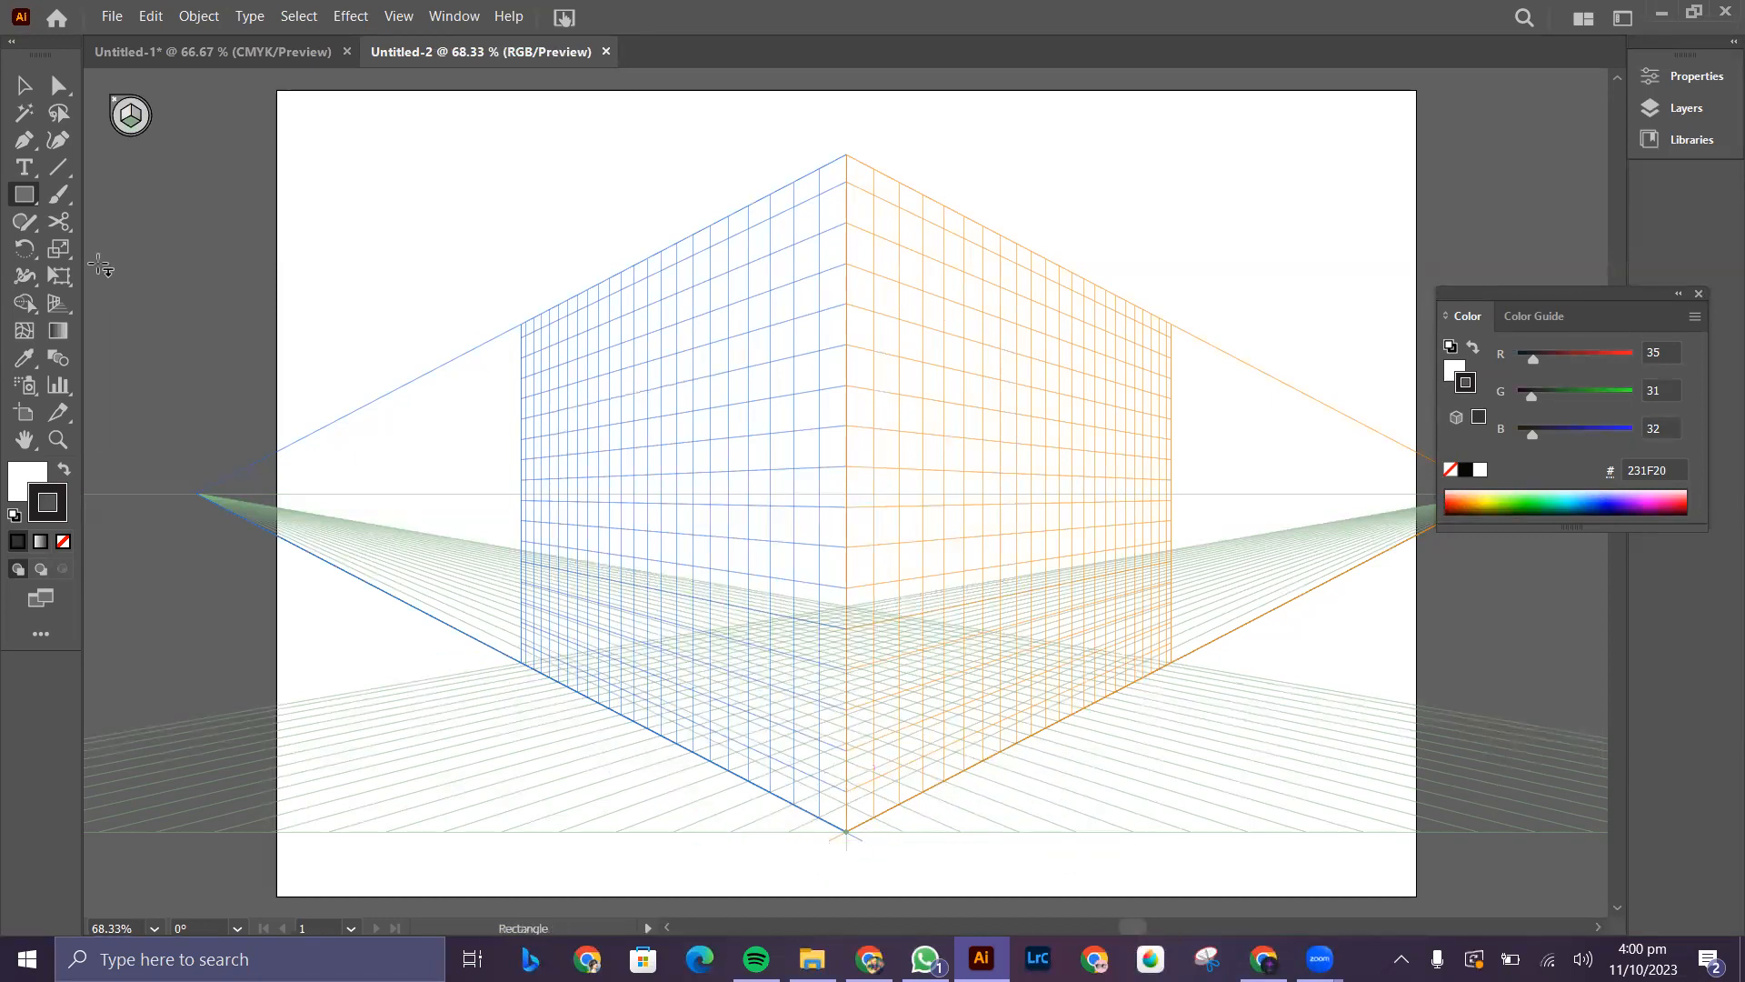
- Examine the finished perspective buildings in the Untitled-1 document and return to Untitled-2
click(223, 54)
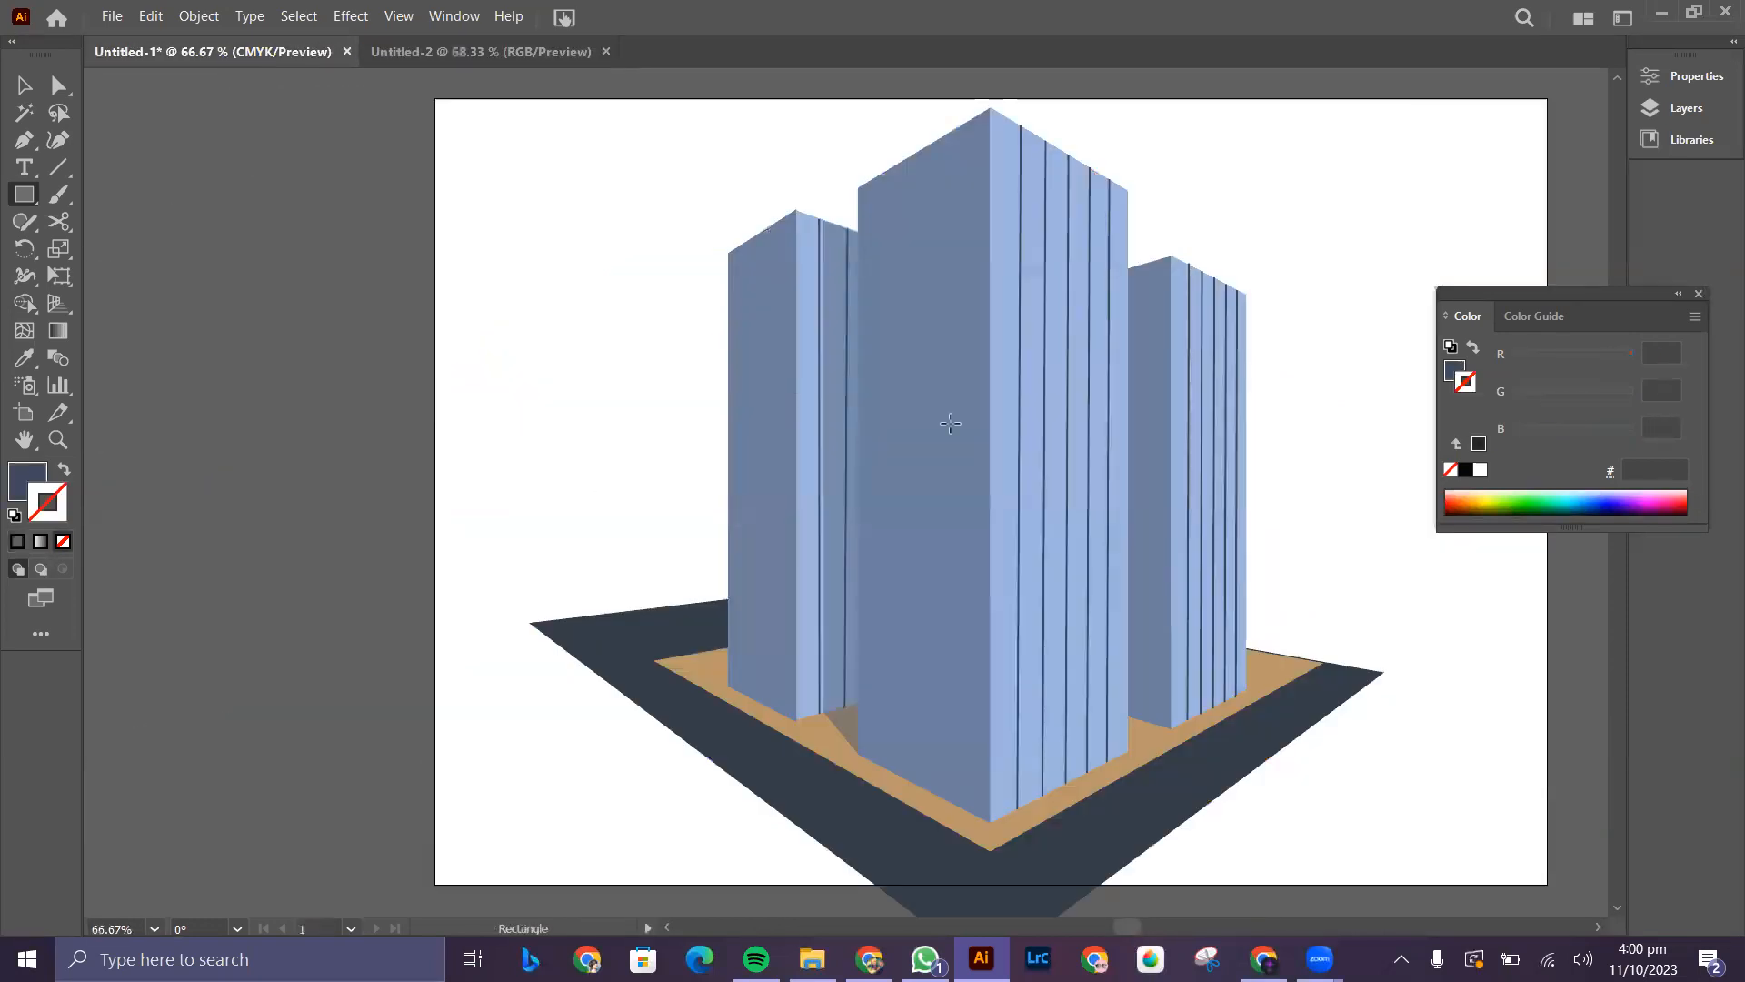
click(482, 55)
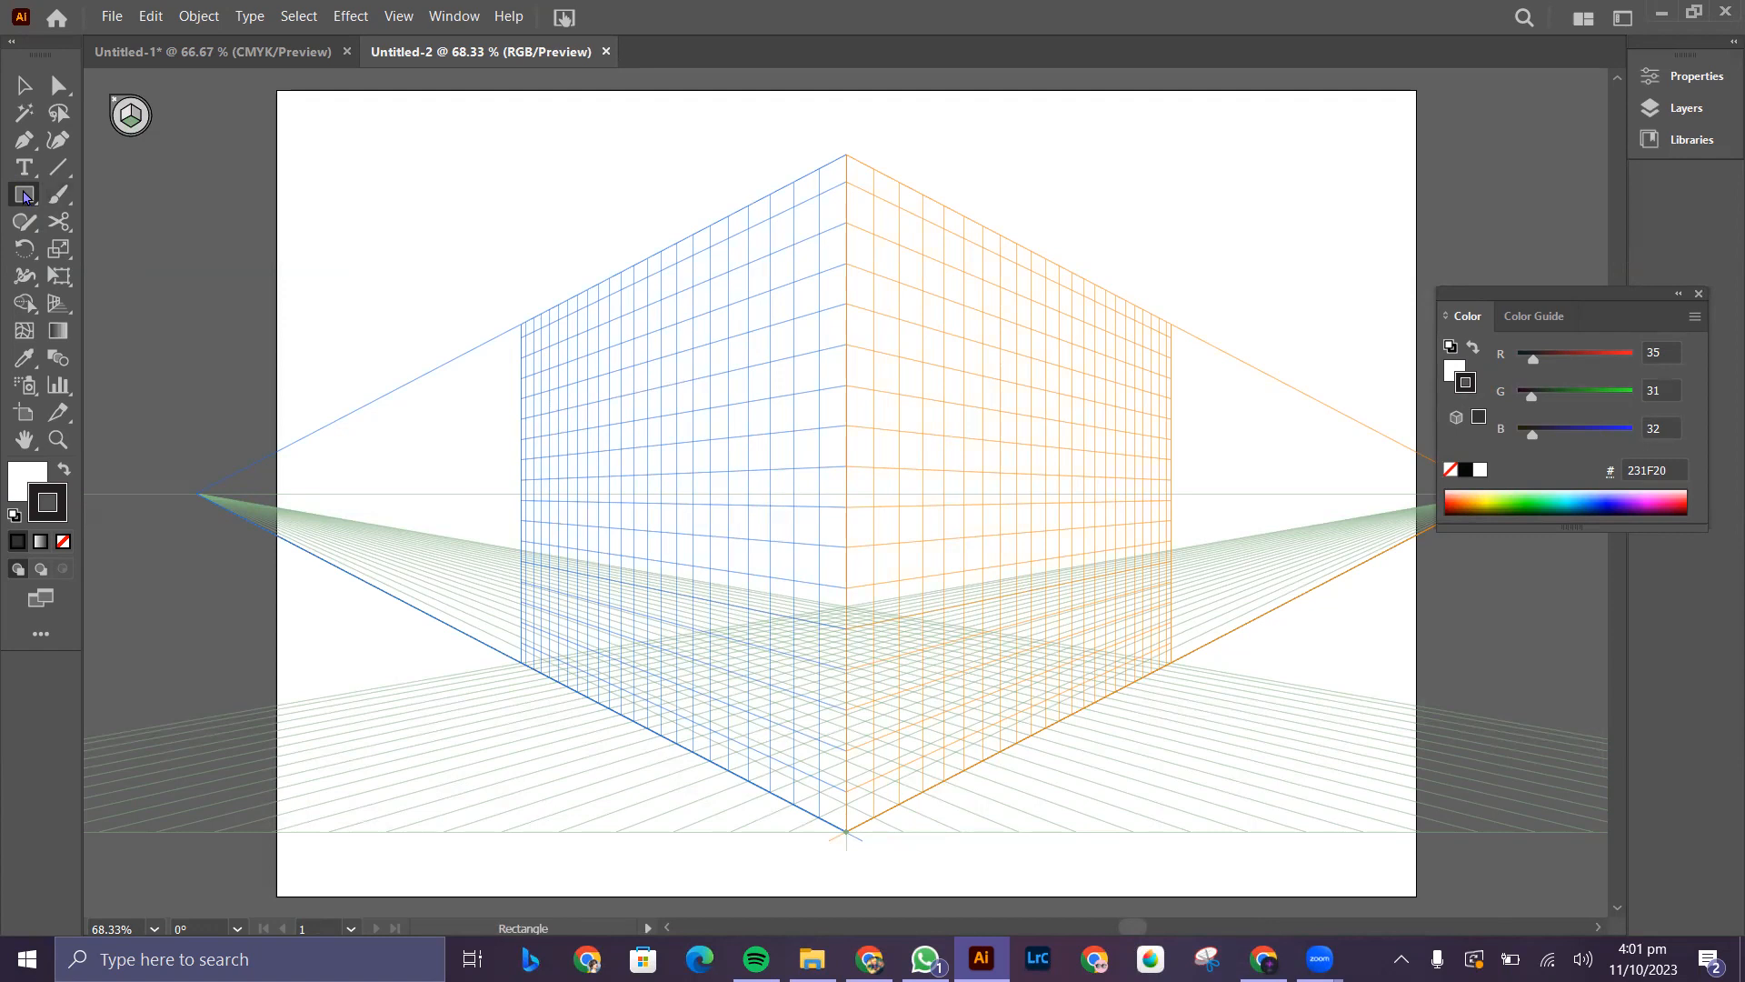
- Activate the left grid plane, draw a trial rectangle on it and undo it
click(125, 115)
mouse_move(556, 384)
mouse_down()
mouse_move(684, 457)
mouse_move(685, 625)
mouse_up()
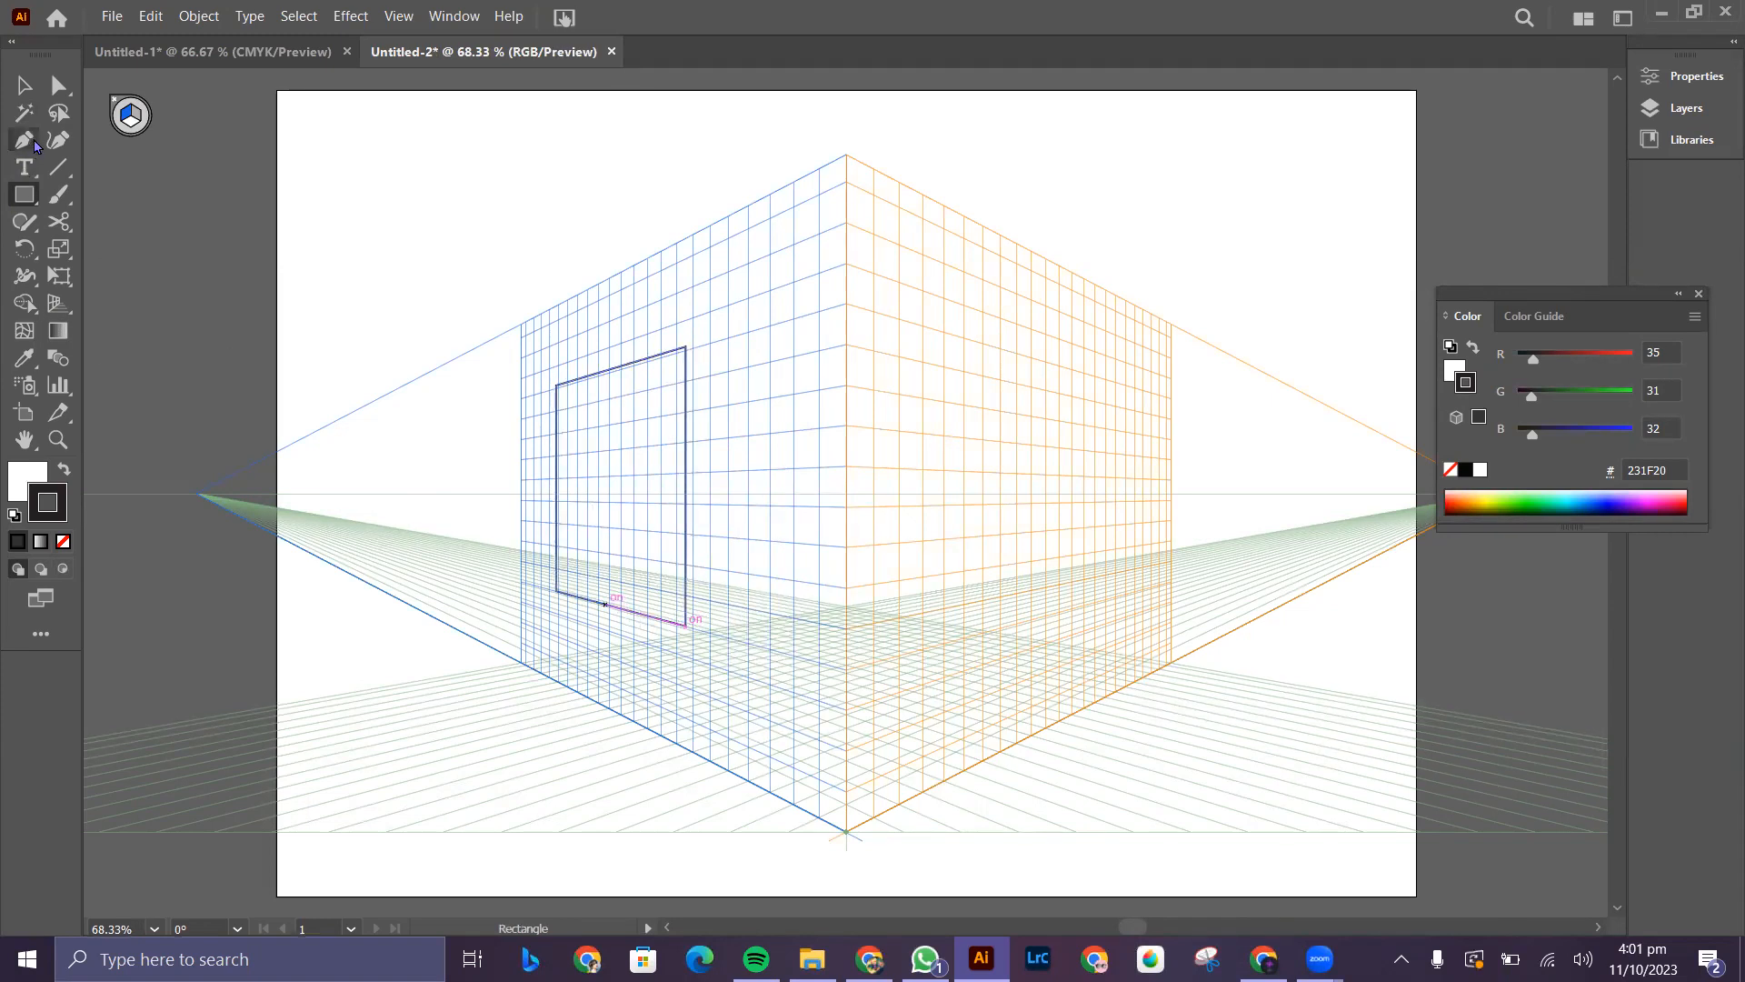
key(ctrl+z)
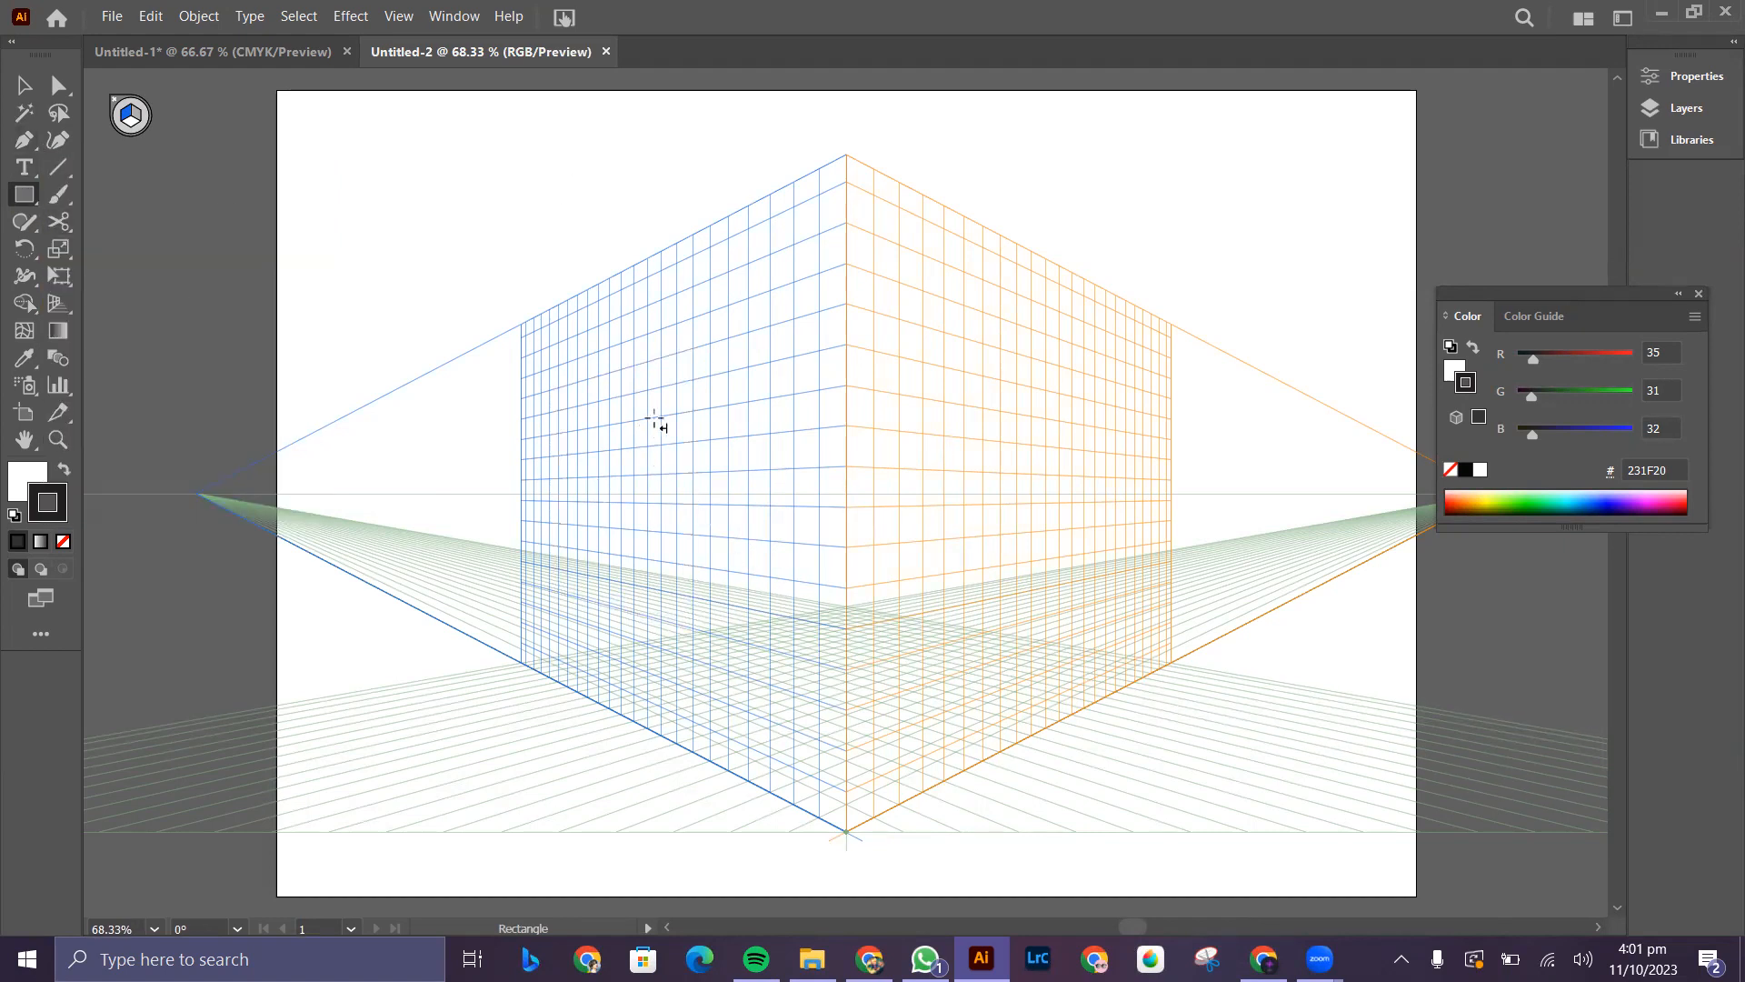
- Draw a rectangular wall on the left grid plane and an equally high one on the right plane, meeting at the central ground corner
drag(676, 382, 845, 830)
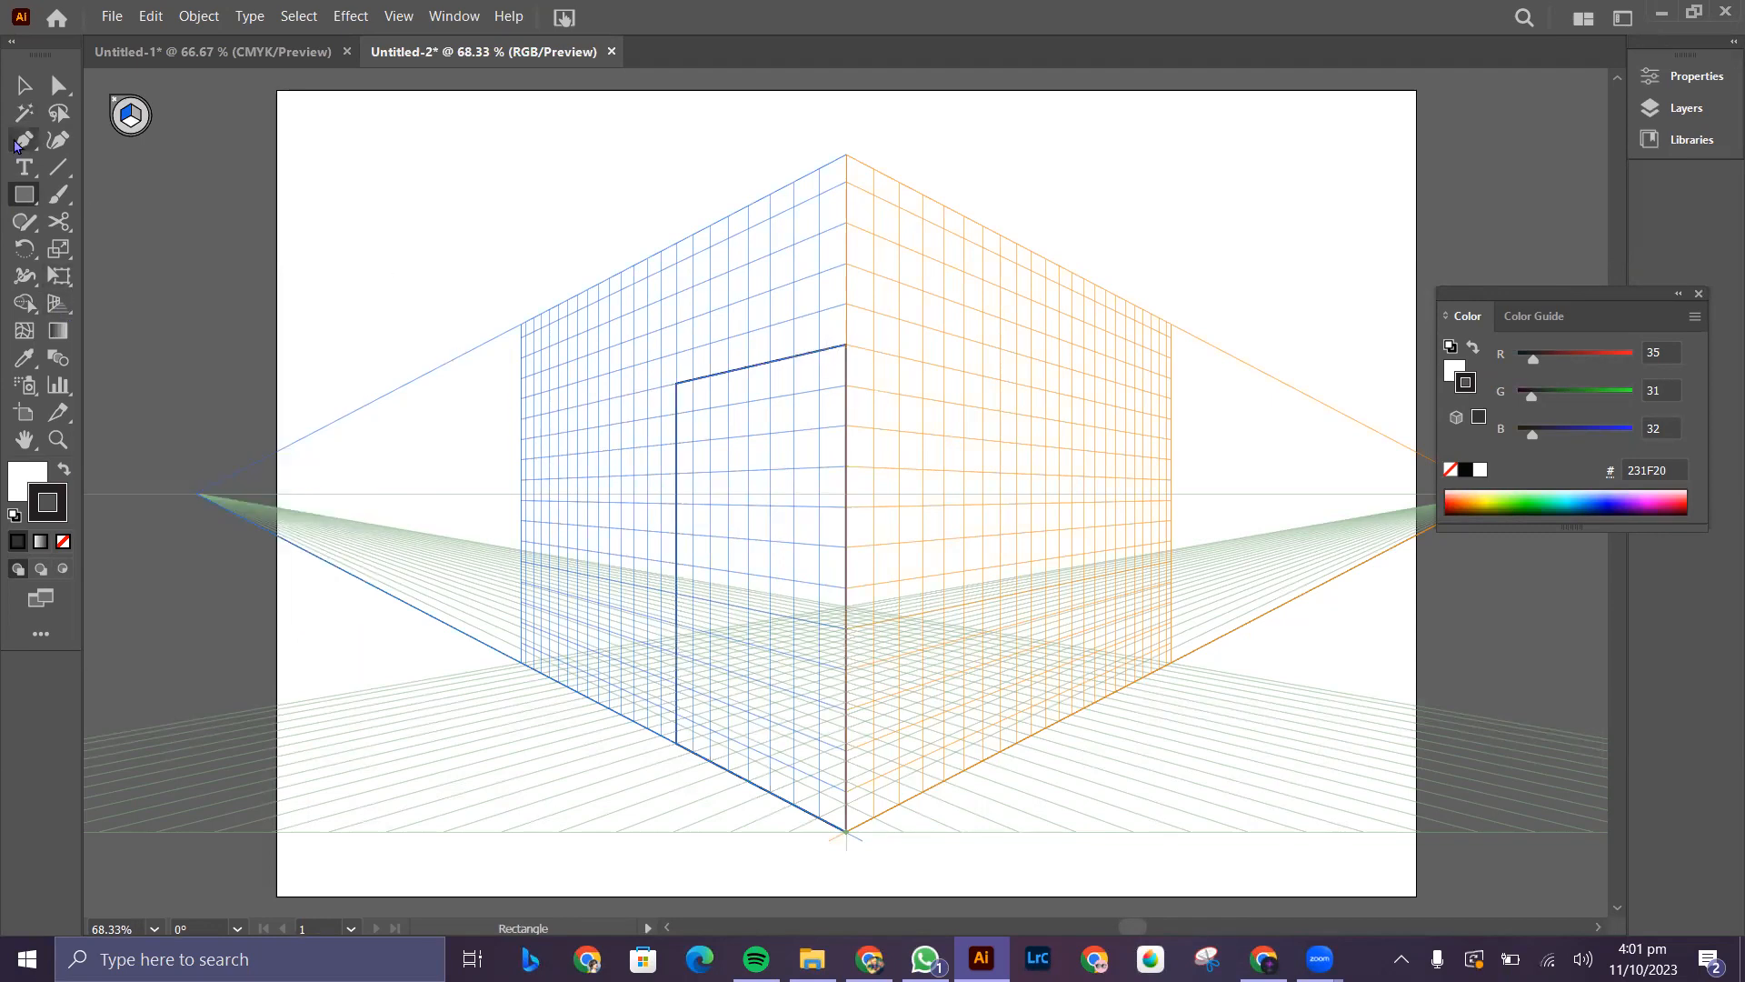
click(137, 117)
drag(845, 346, 923, 759)
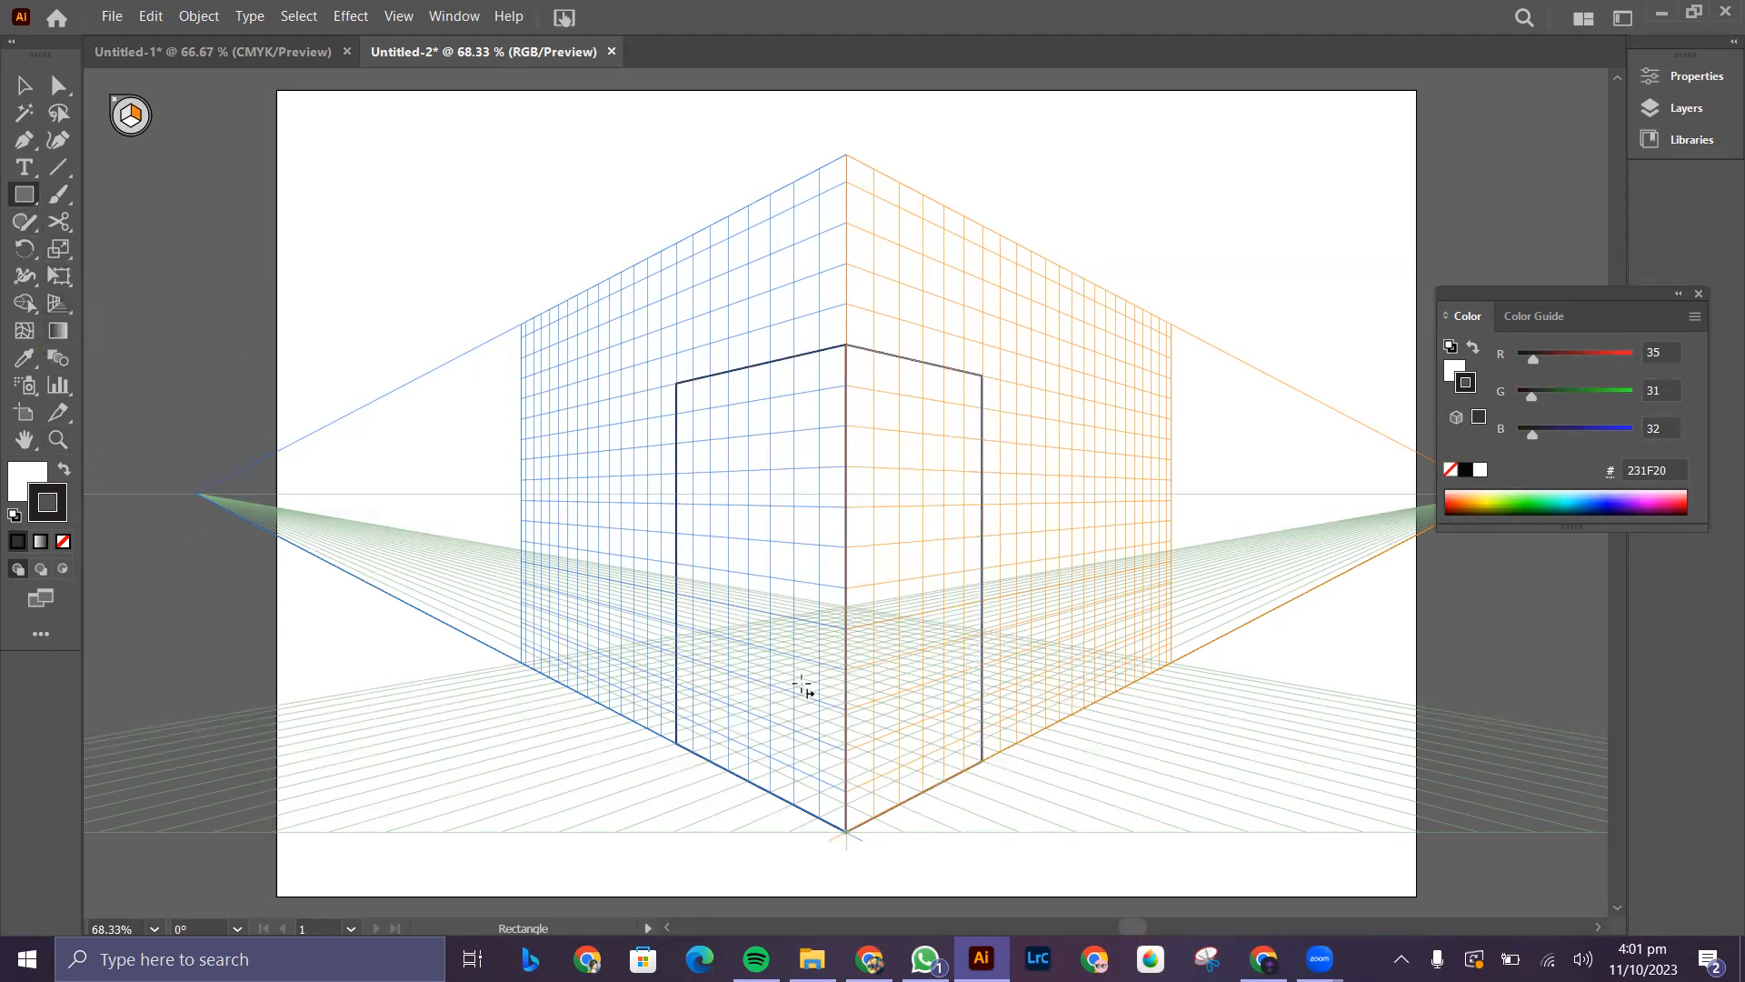
- Try moving the right wall with the ordinary Selection tool and undo the move
click(25, 85)
mouse_move(920, 548)
mouse_down()
mouse_move(1049, 567)
mouse_move(1236, 544)
mouse_move(904, 577)
mouse_move(930, 570)
mouse_up()
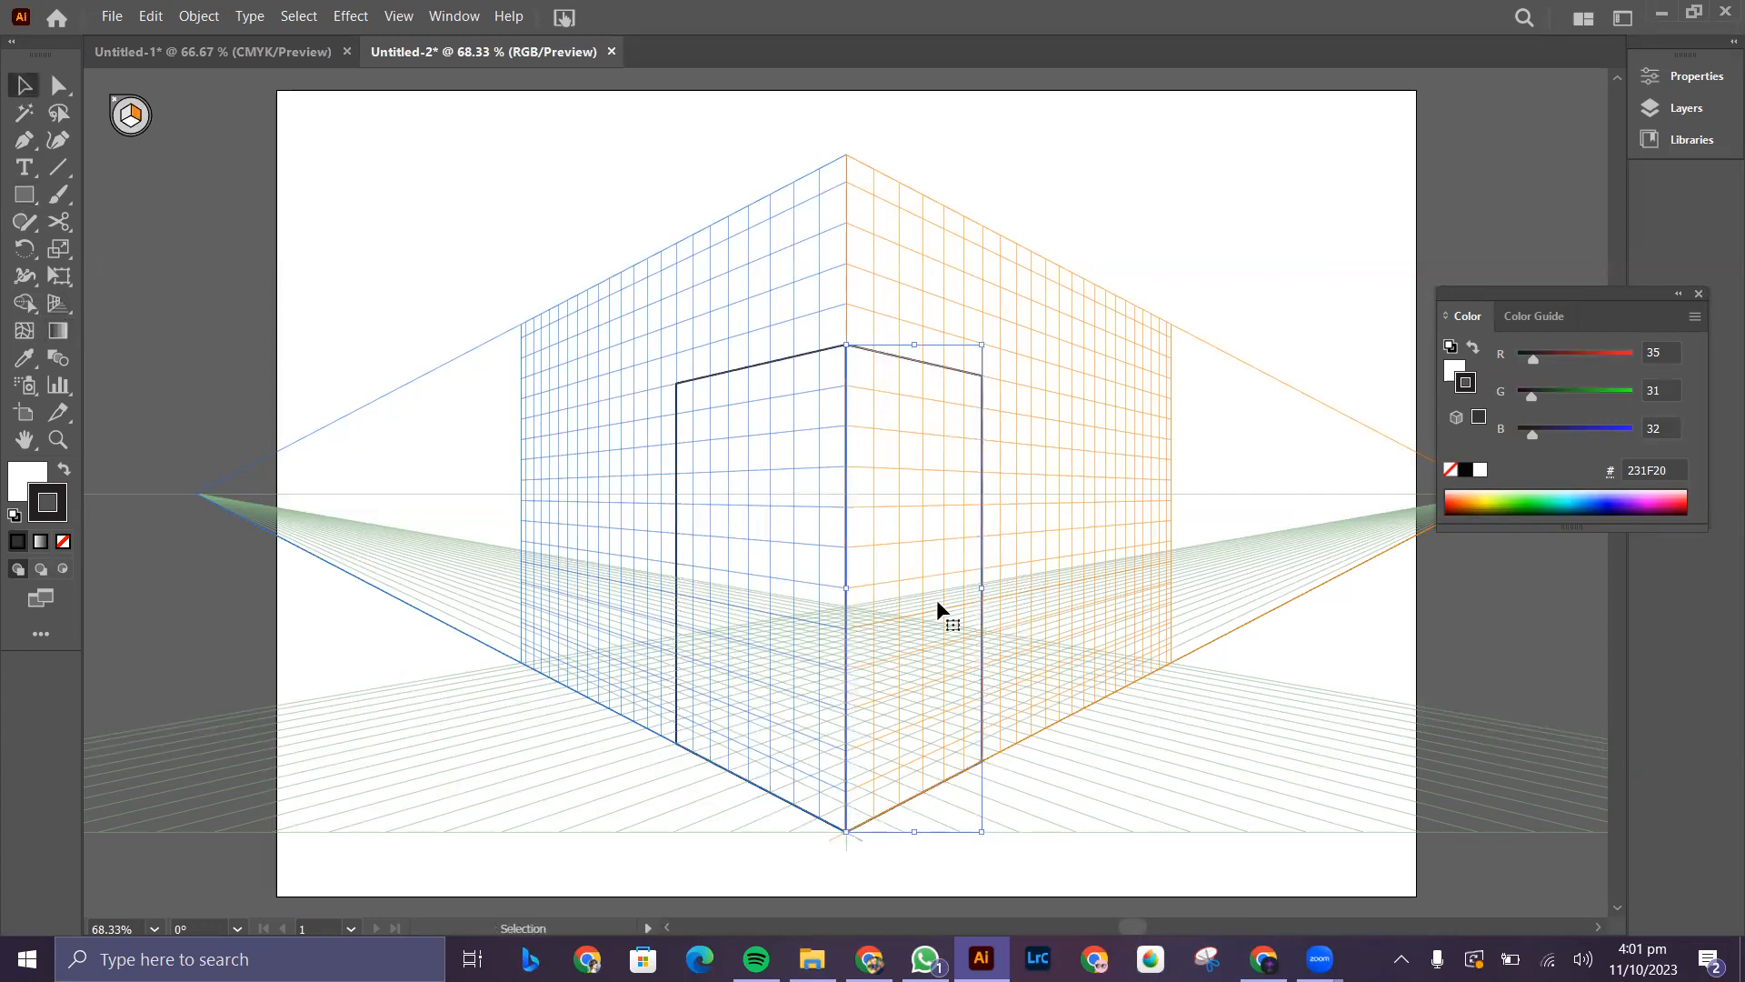
drag(927, 614, 1343, 502)
mouse_move(1006, 539)
mouse_down()
mouse_move(945, 555)
mouse_move(926, 607)
mouse_move(1297, 549)
mouse_move(990, 569)
mouse_up()
key(ctrl+z)
- Draw a trial rectangle on the right plane beside the wall and undo it
click(24, 194)
drag(1047, 343, 1156, 570)
key(ctrl+z)
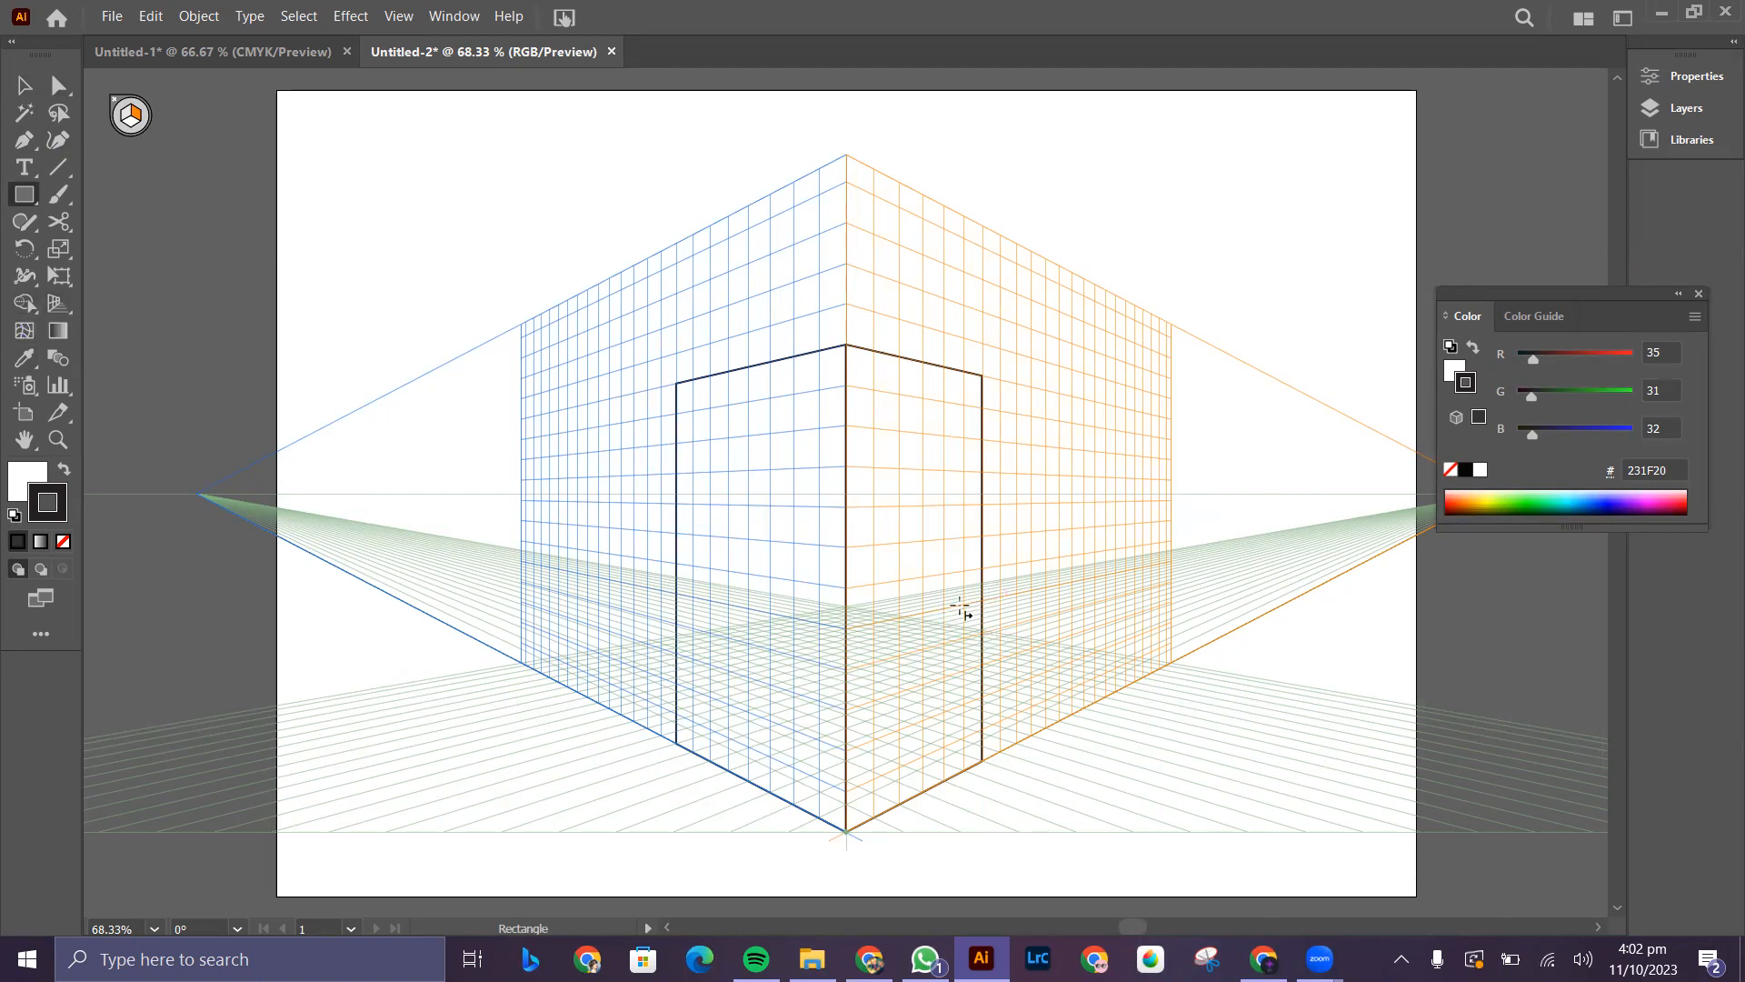
- Select the right wall with the Perspective Selection tool and return to the ordinary Selection tool
click(58, 303)
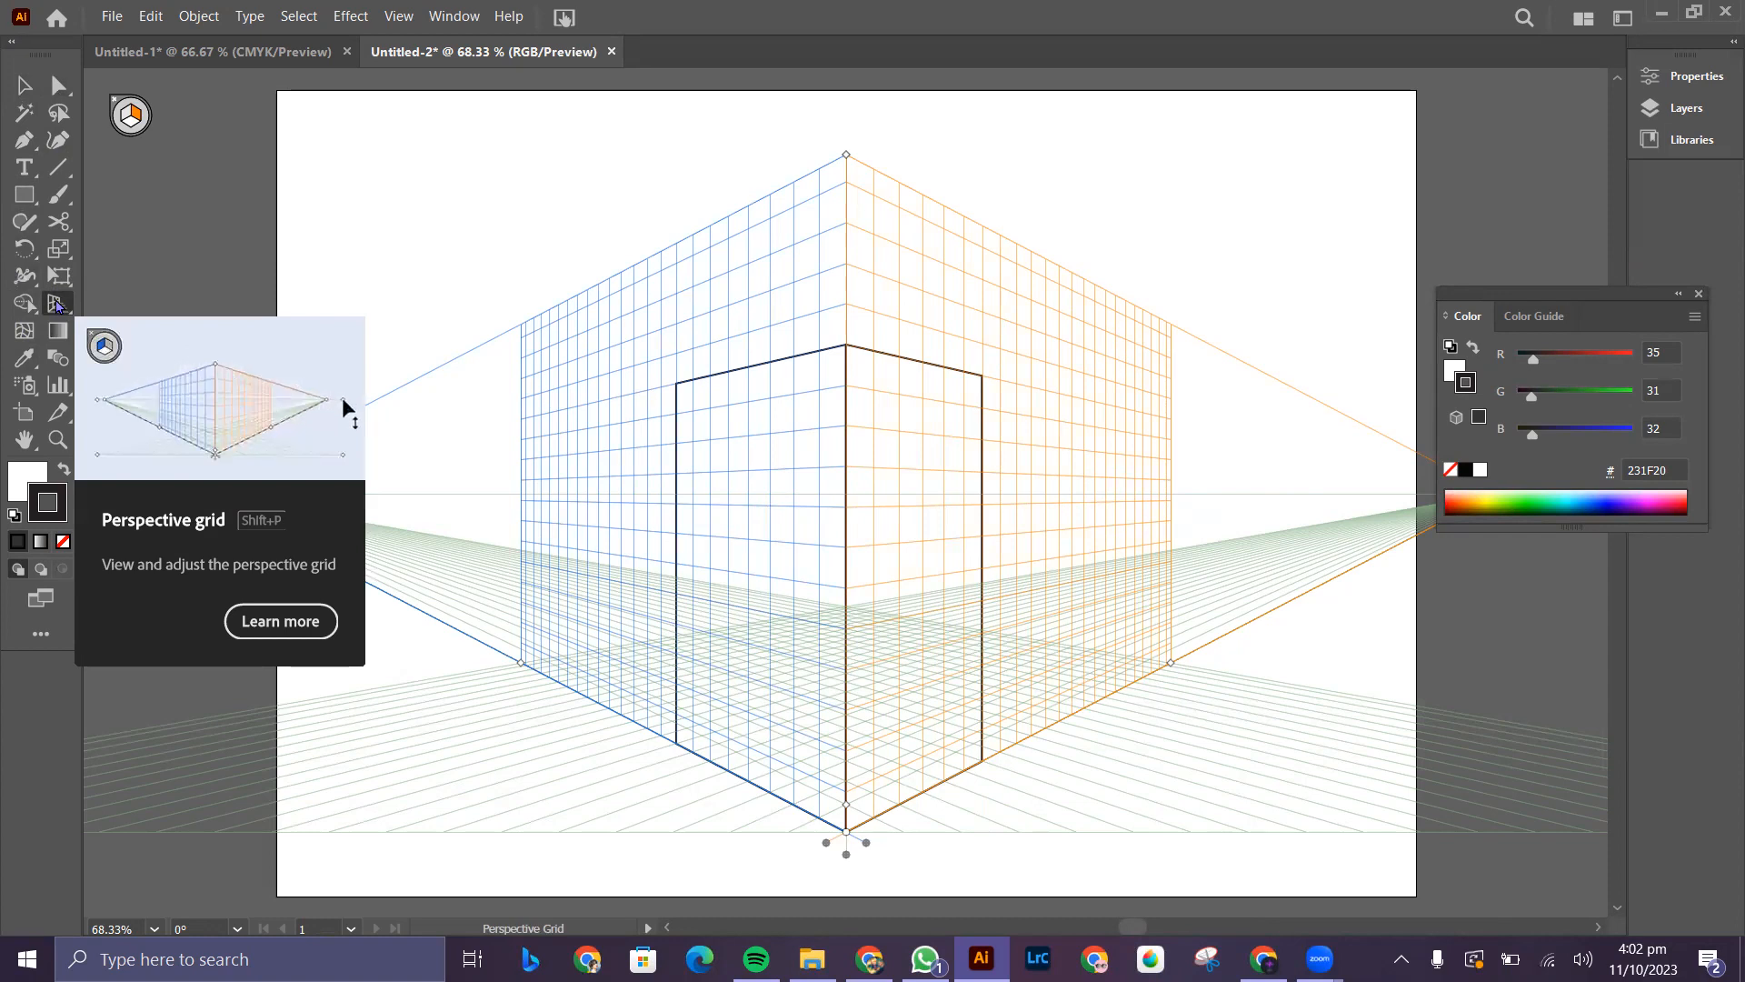
click(56, 306)
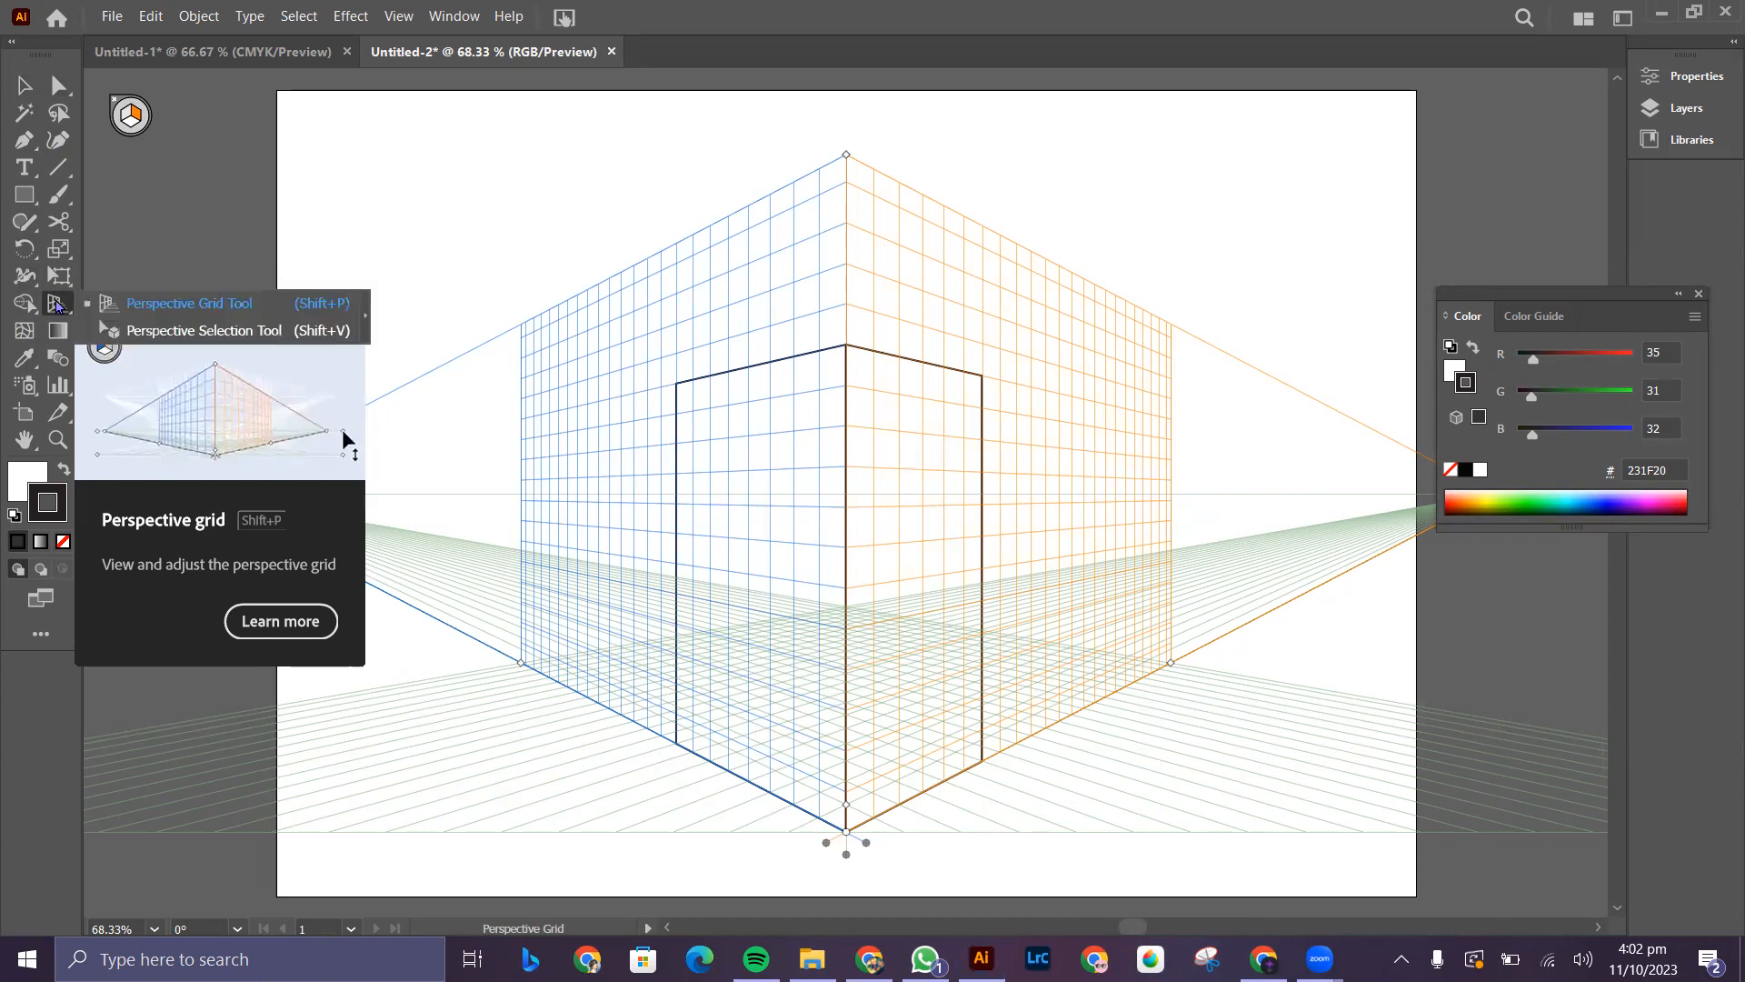
click(157, 333)
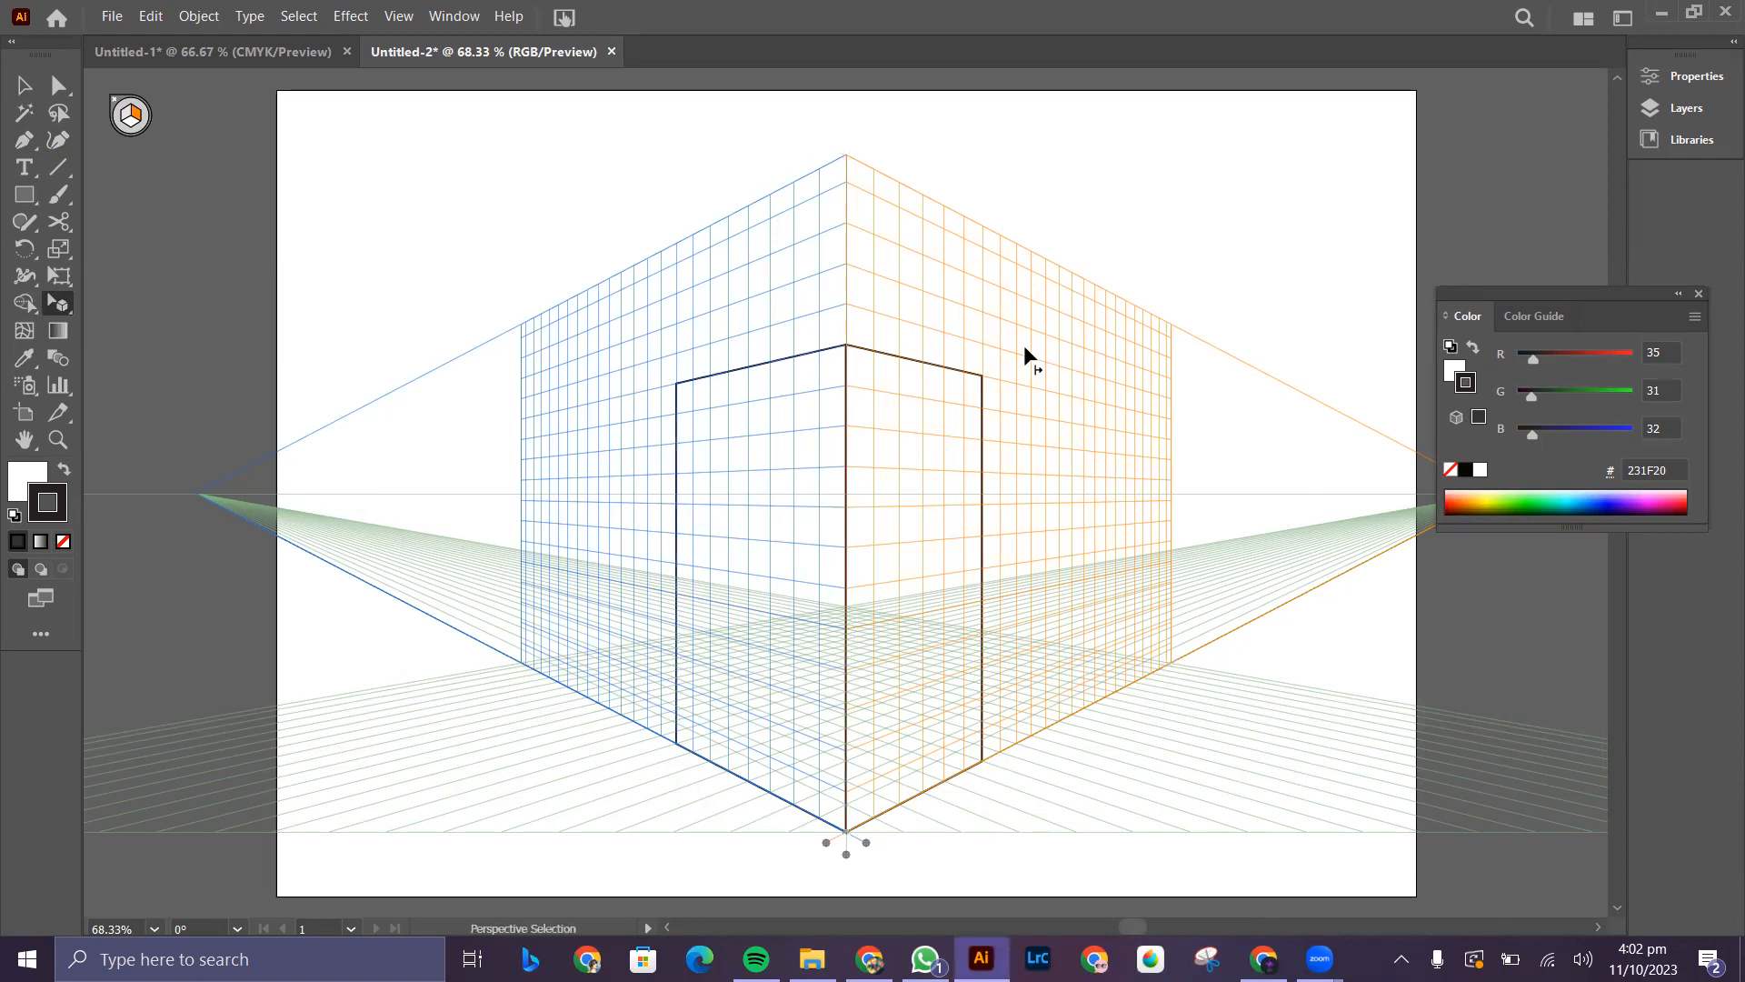
click(971, 376)
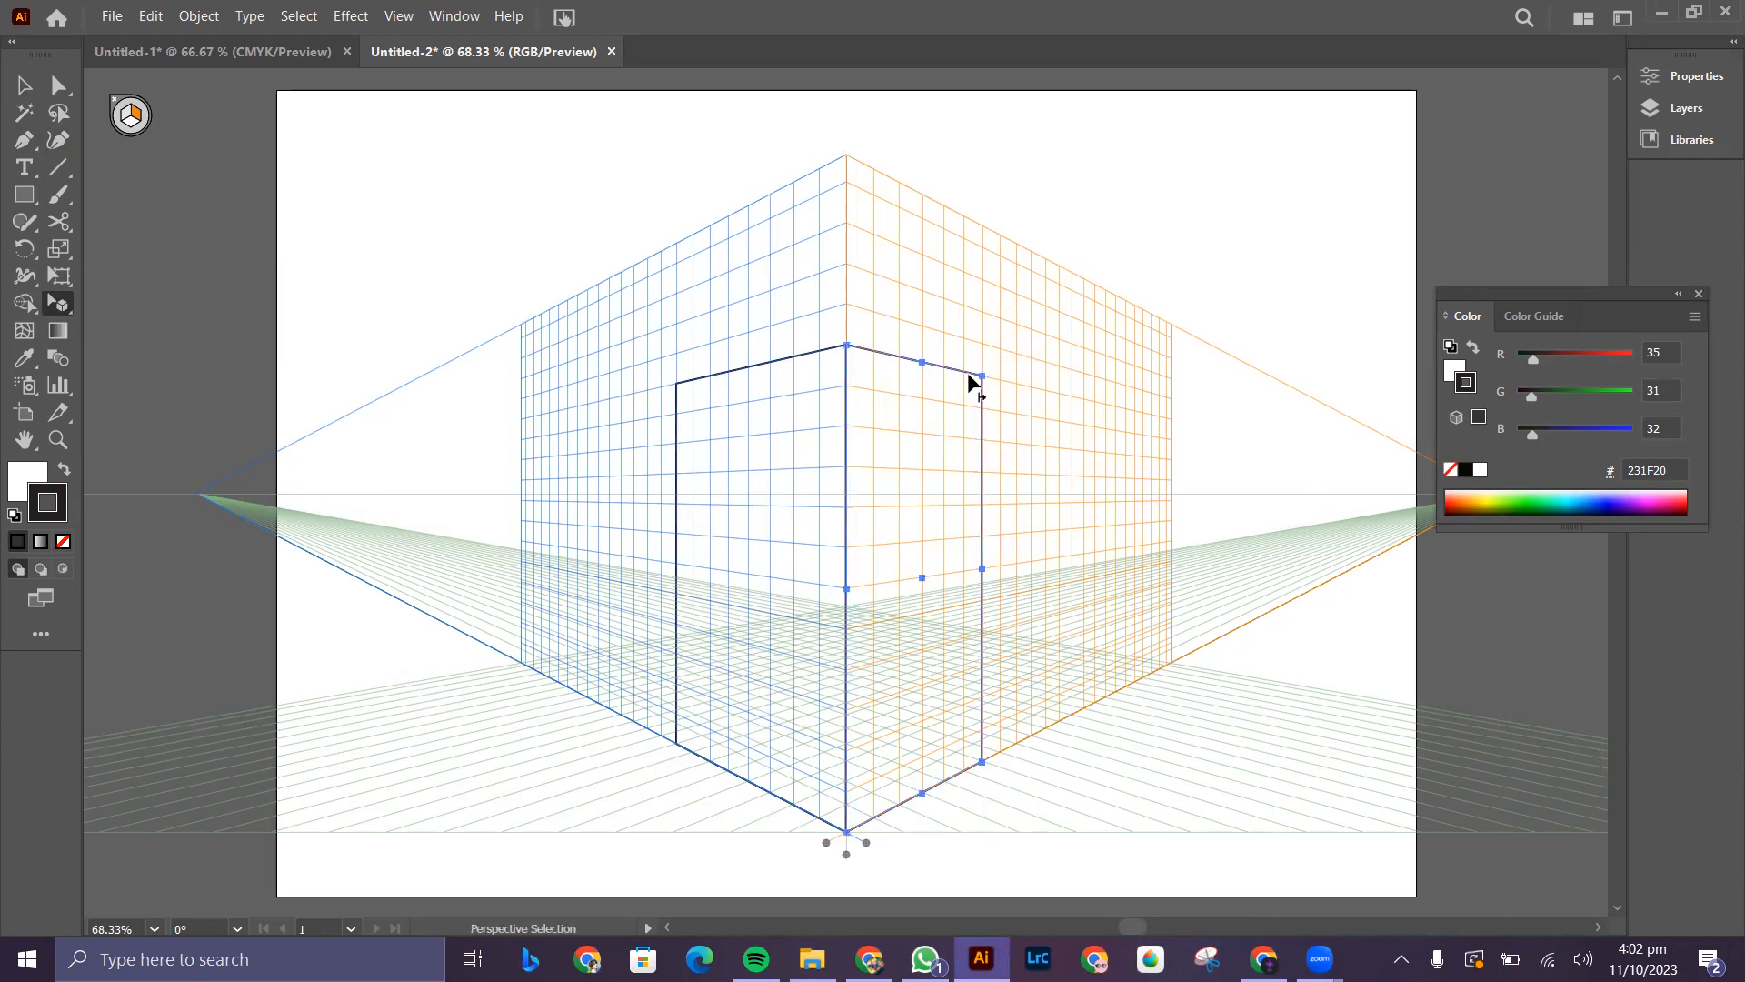
key(v)
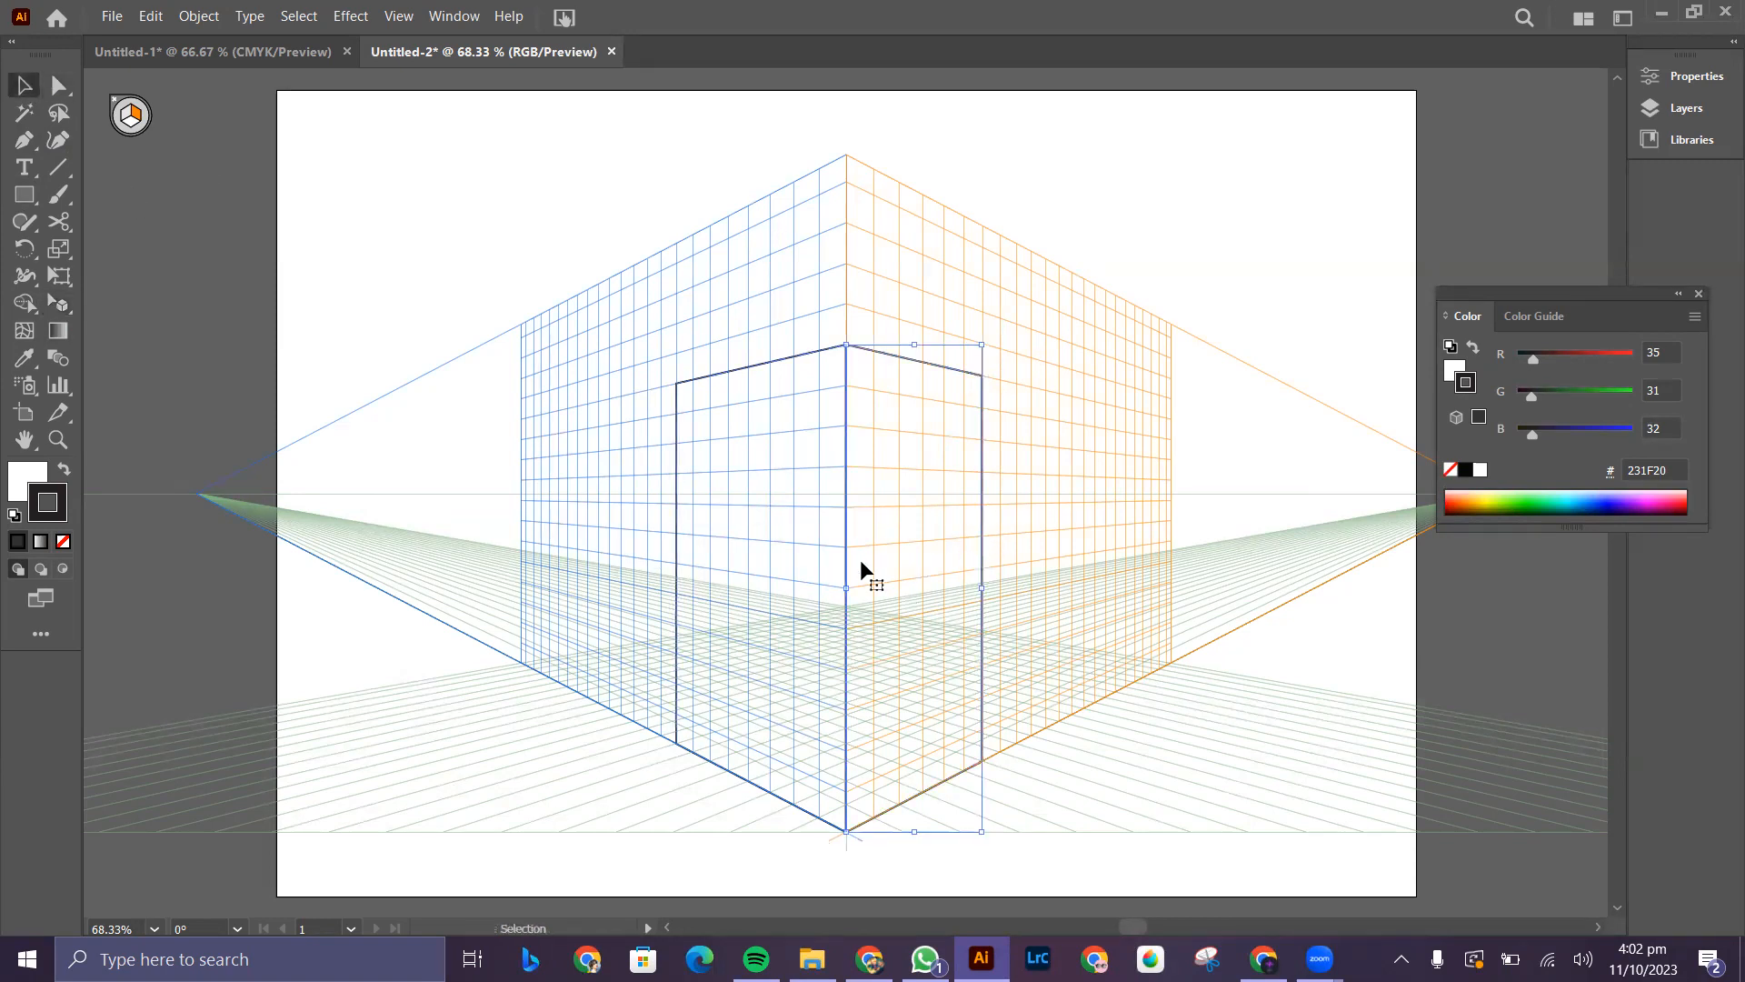
- Try to remove the left wall's stroke and give it the light blue fill 7FB5FF
click(721, 382)
click(50, 509)
click(63, 541)
click(18, 494)
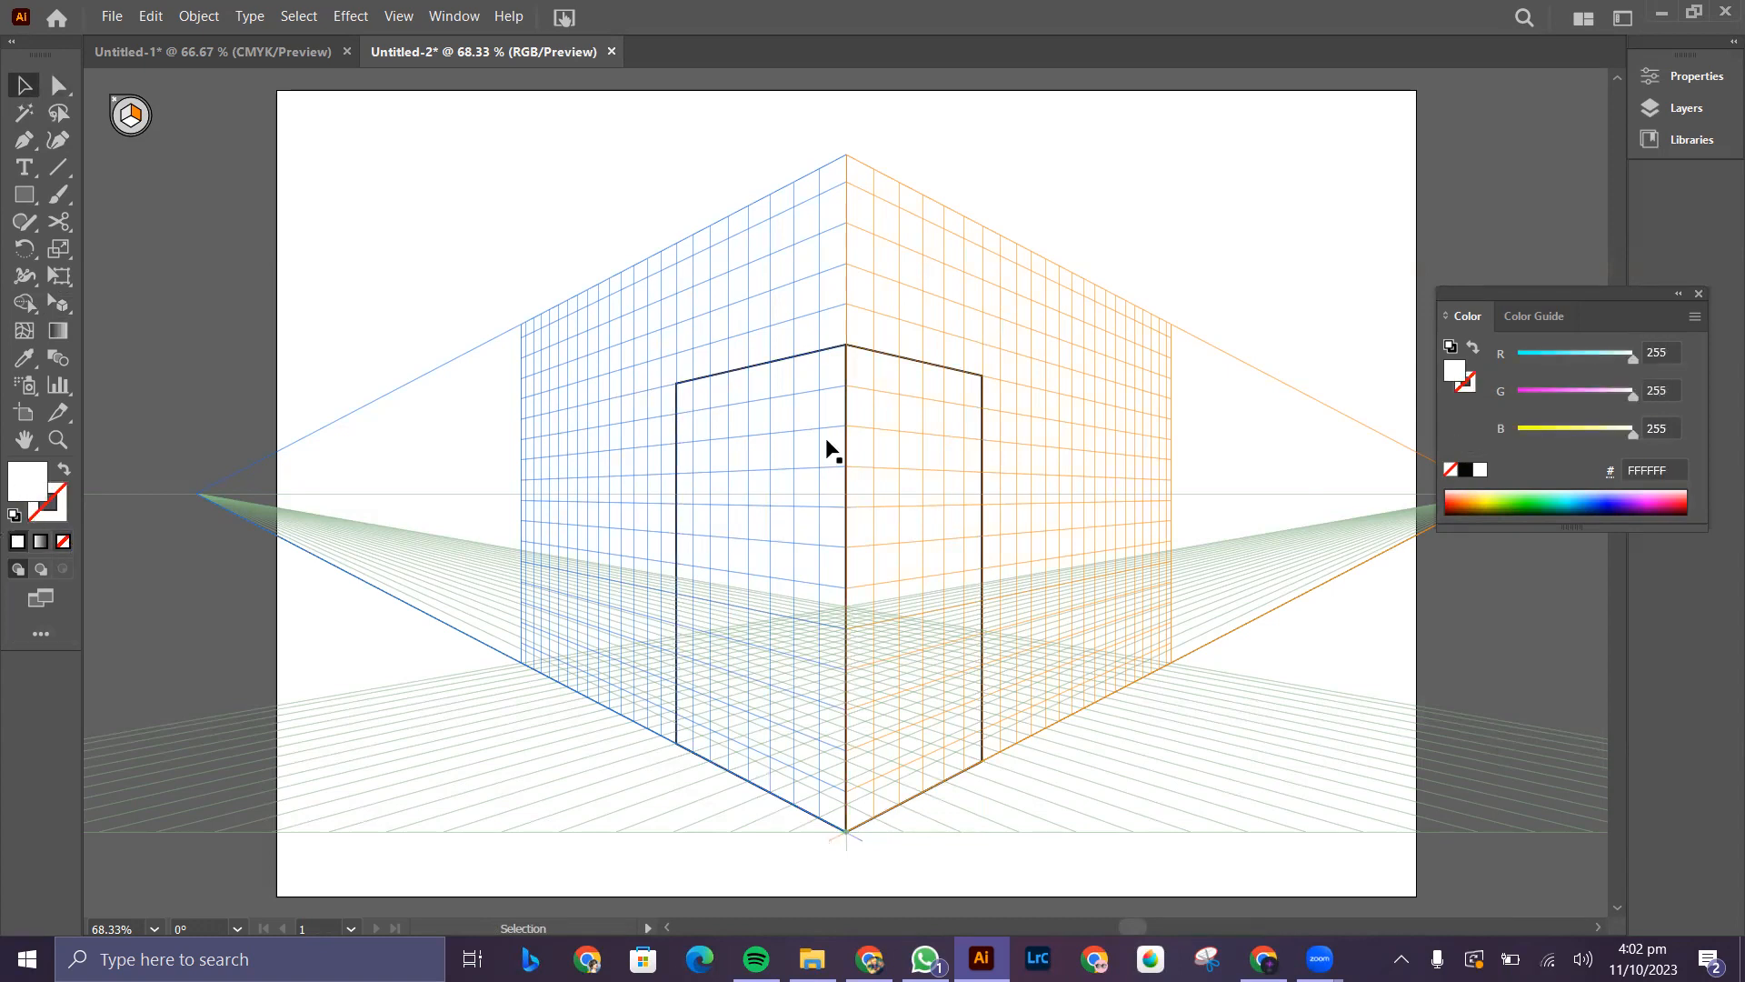
click(1591, 494)
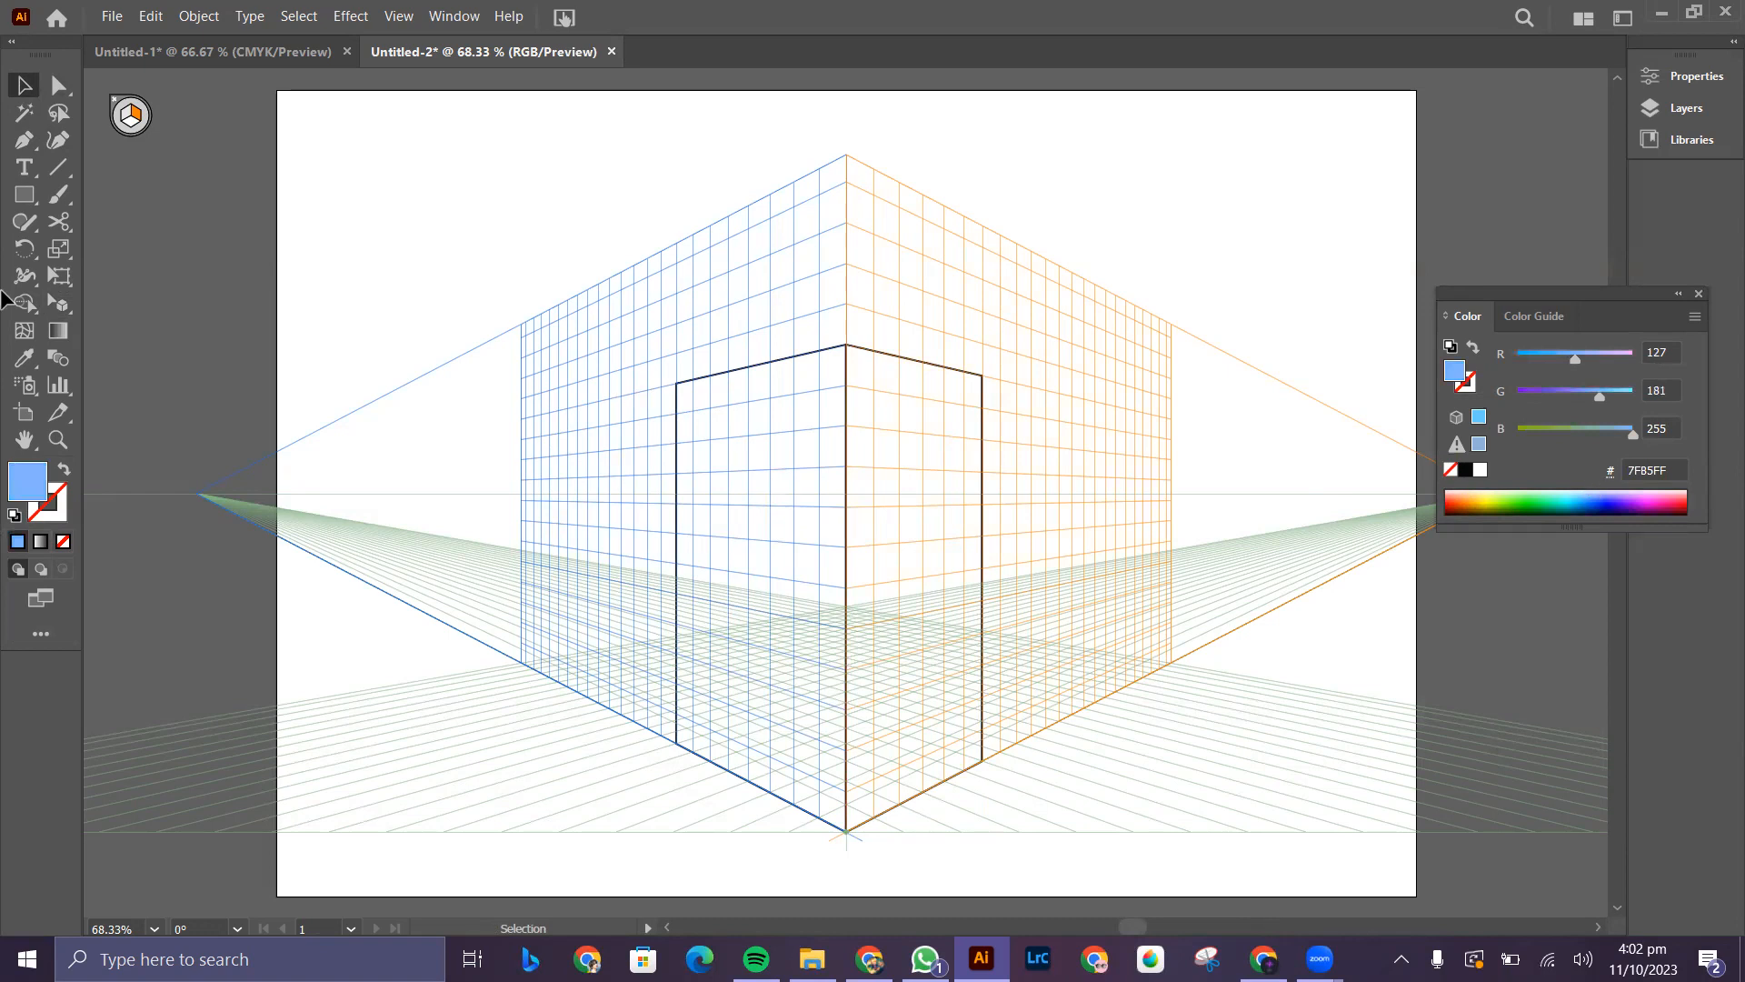
- Remove the left wall's stroke and fill it with dark blue 003E94
click(787, 358)
double_click(34, 492)
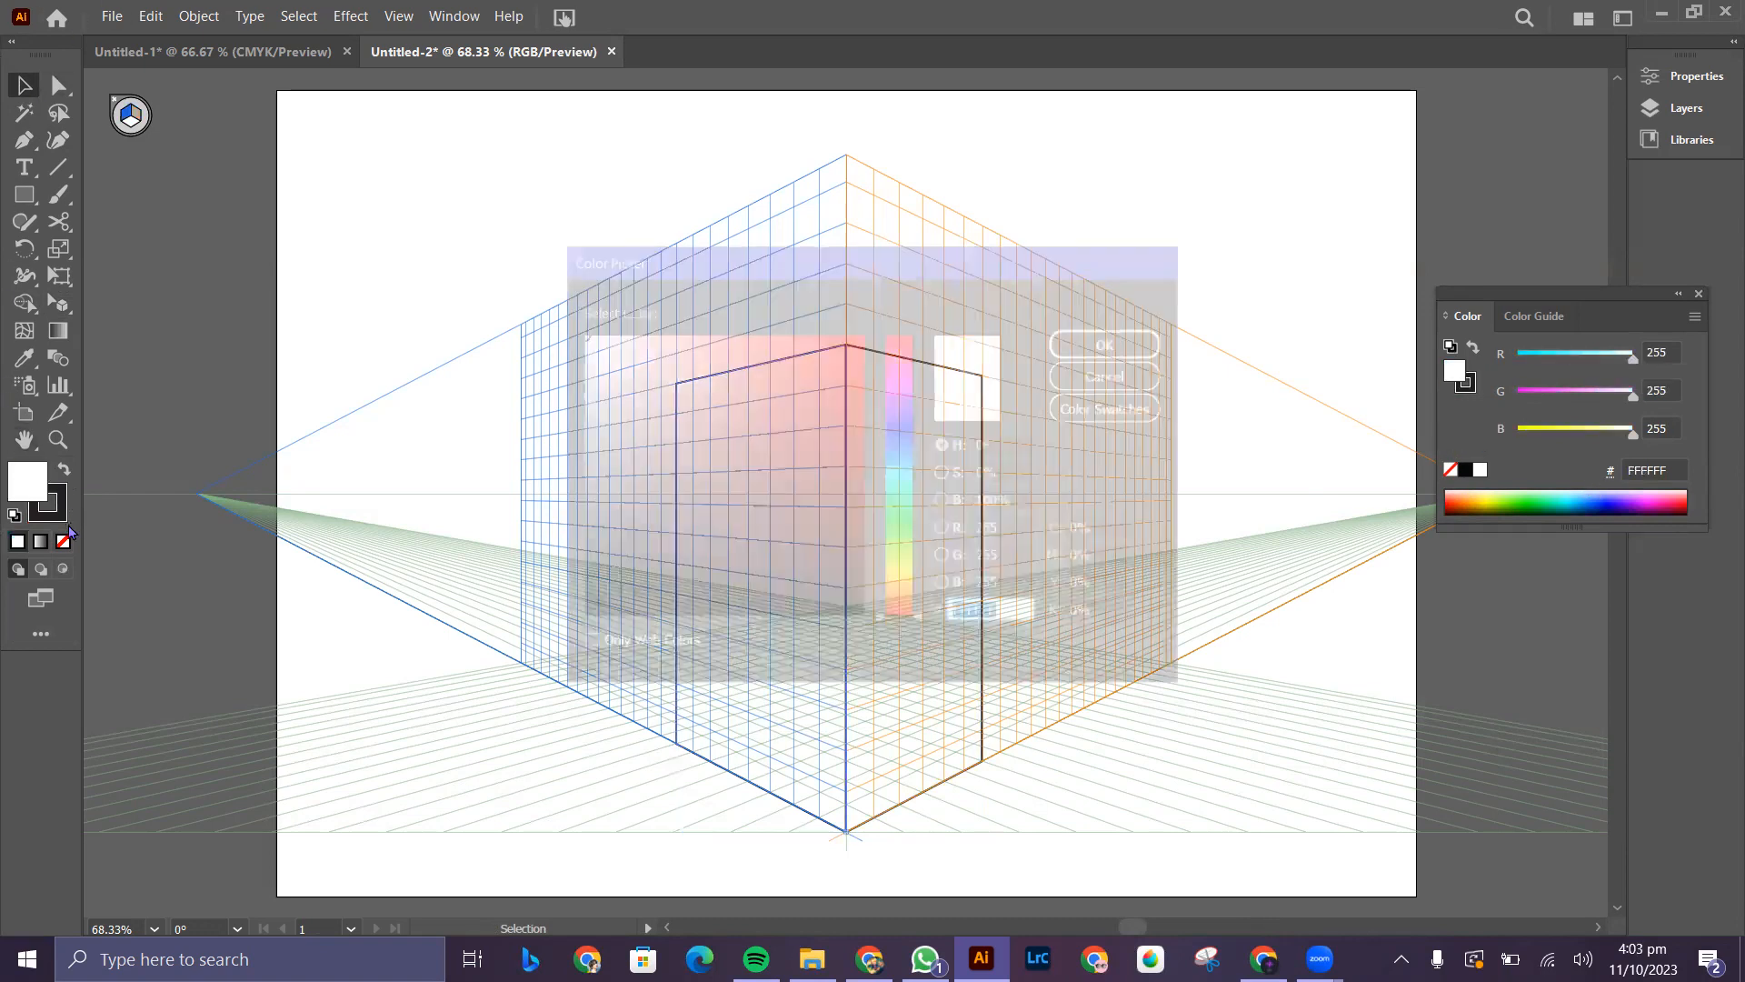
key(Escape)
click(55, 514)
click(63, 542)
click(32, 498)
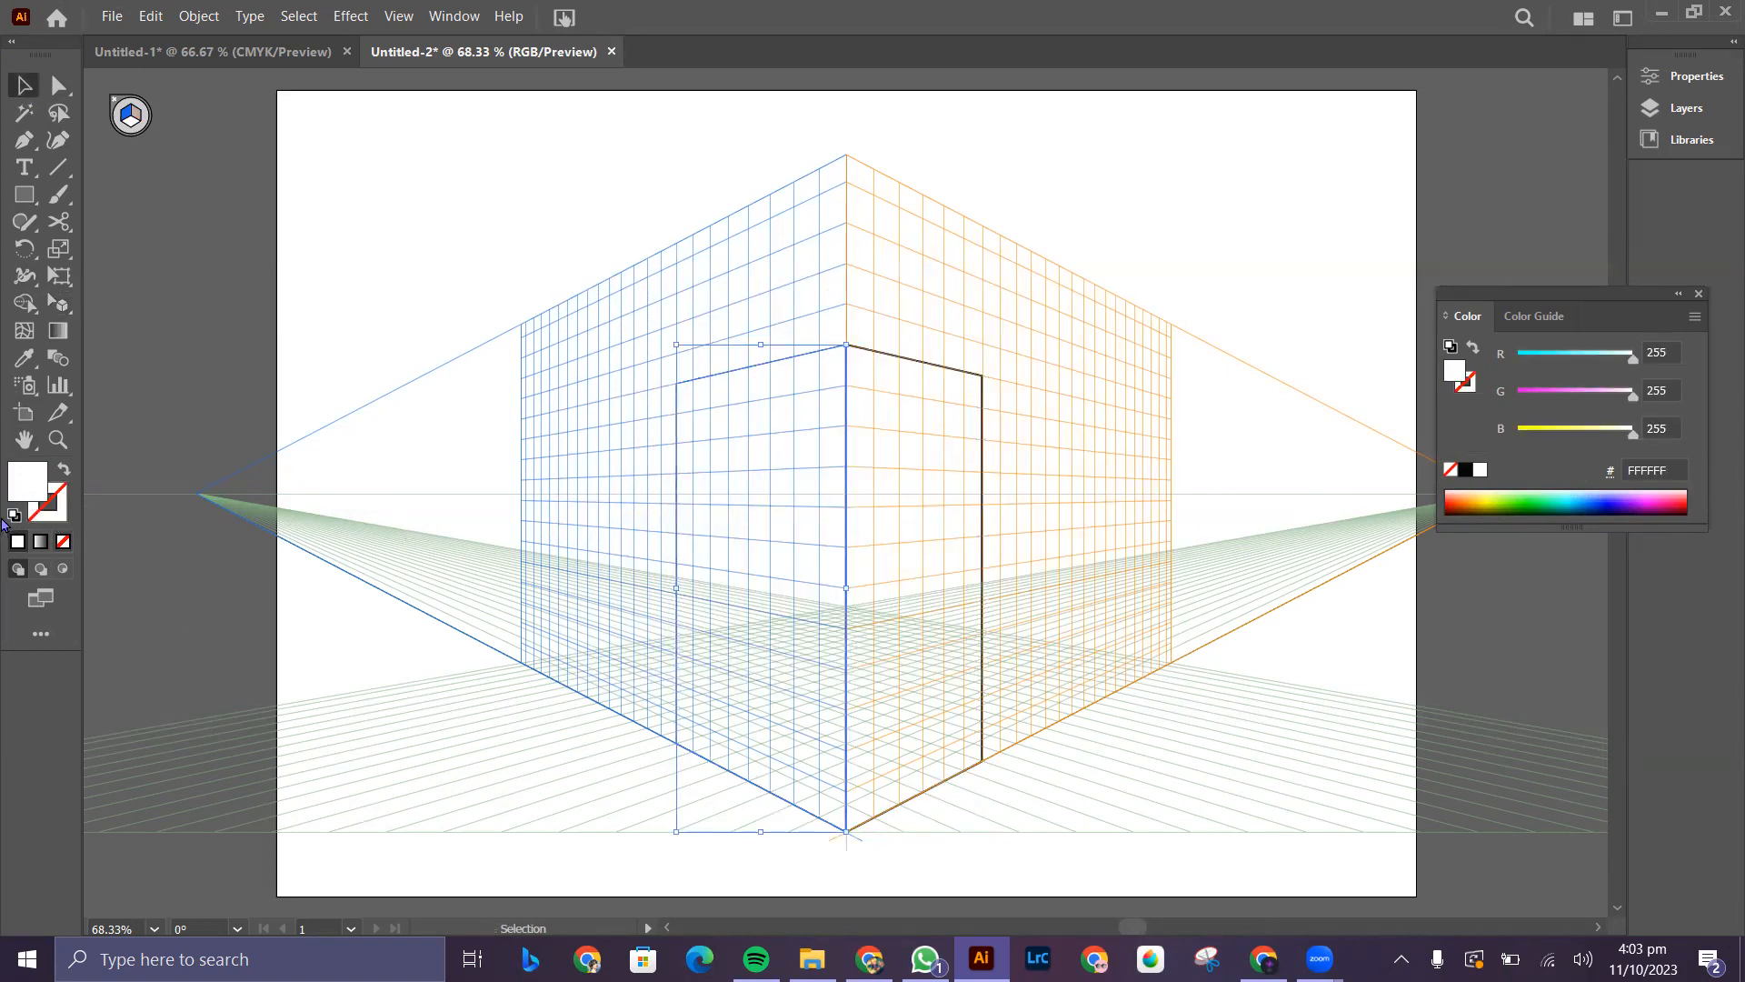
click(1578, 494)
drag(1598, 489, 1577, 495)
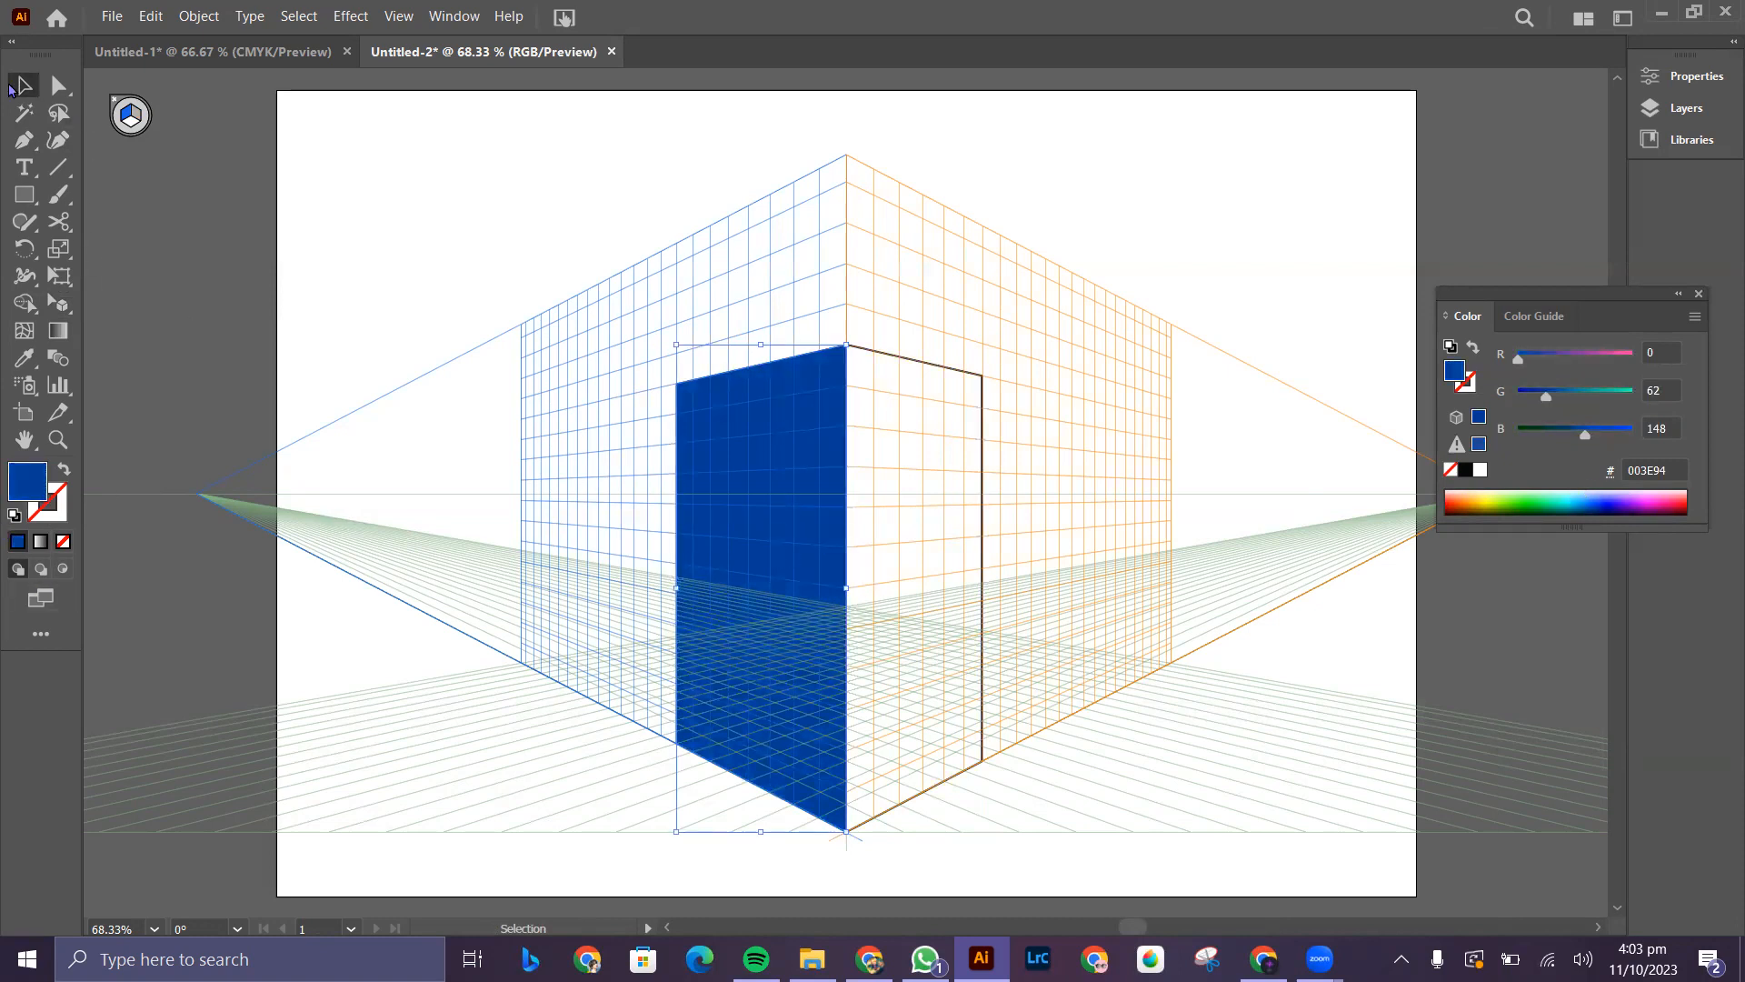
- Remove the right wall's stroke and copy the left wall's dark blue fill onto it with the Eyedropper
click(912, 368)
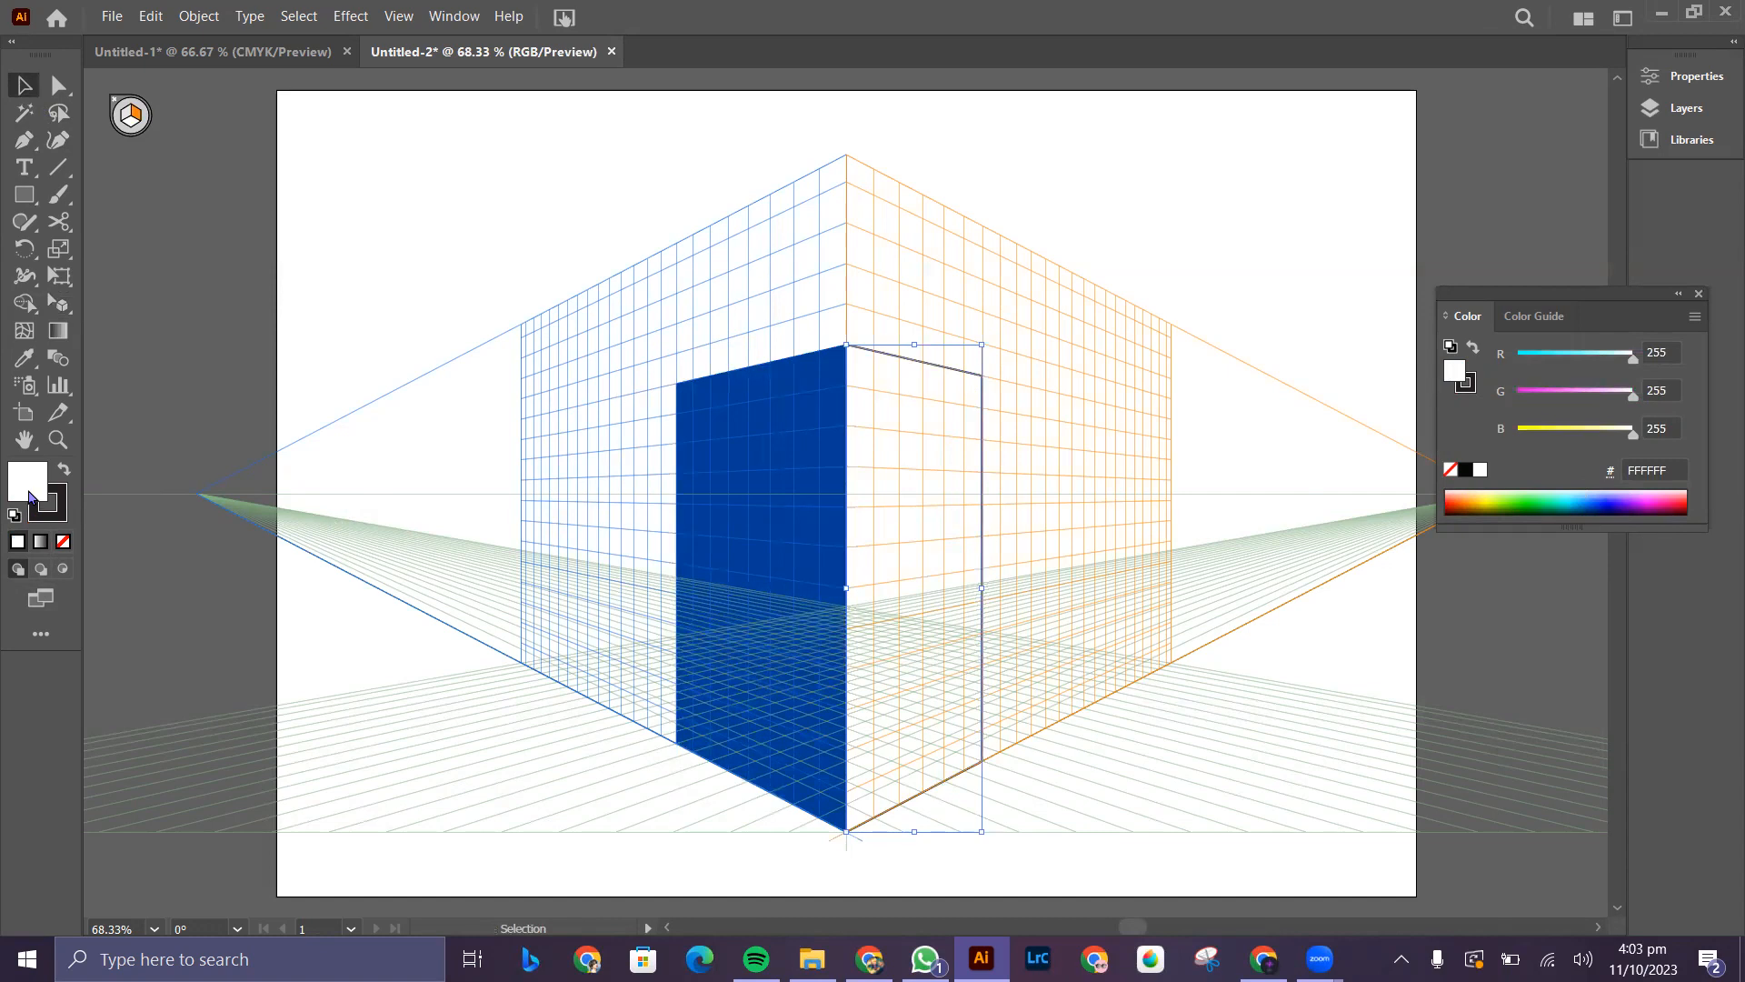
click(62, 540)
click(53, 519)
click(63, 541)
double_click(18, 489)
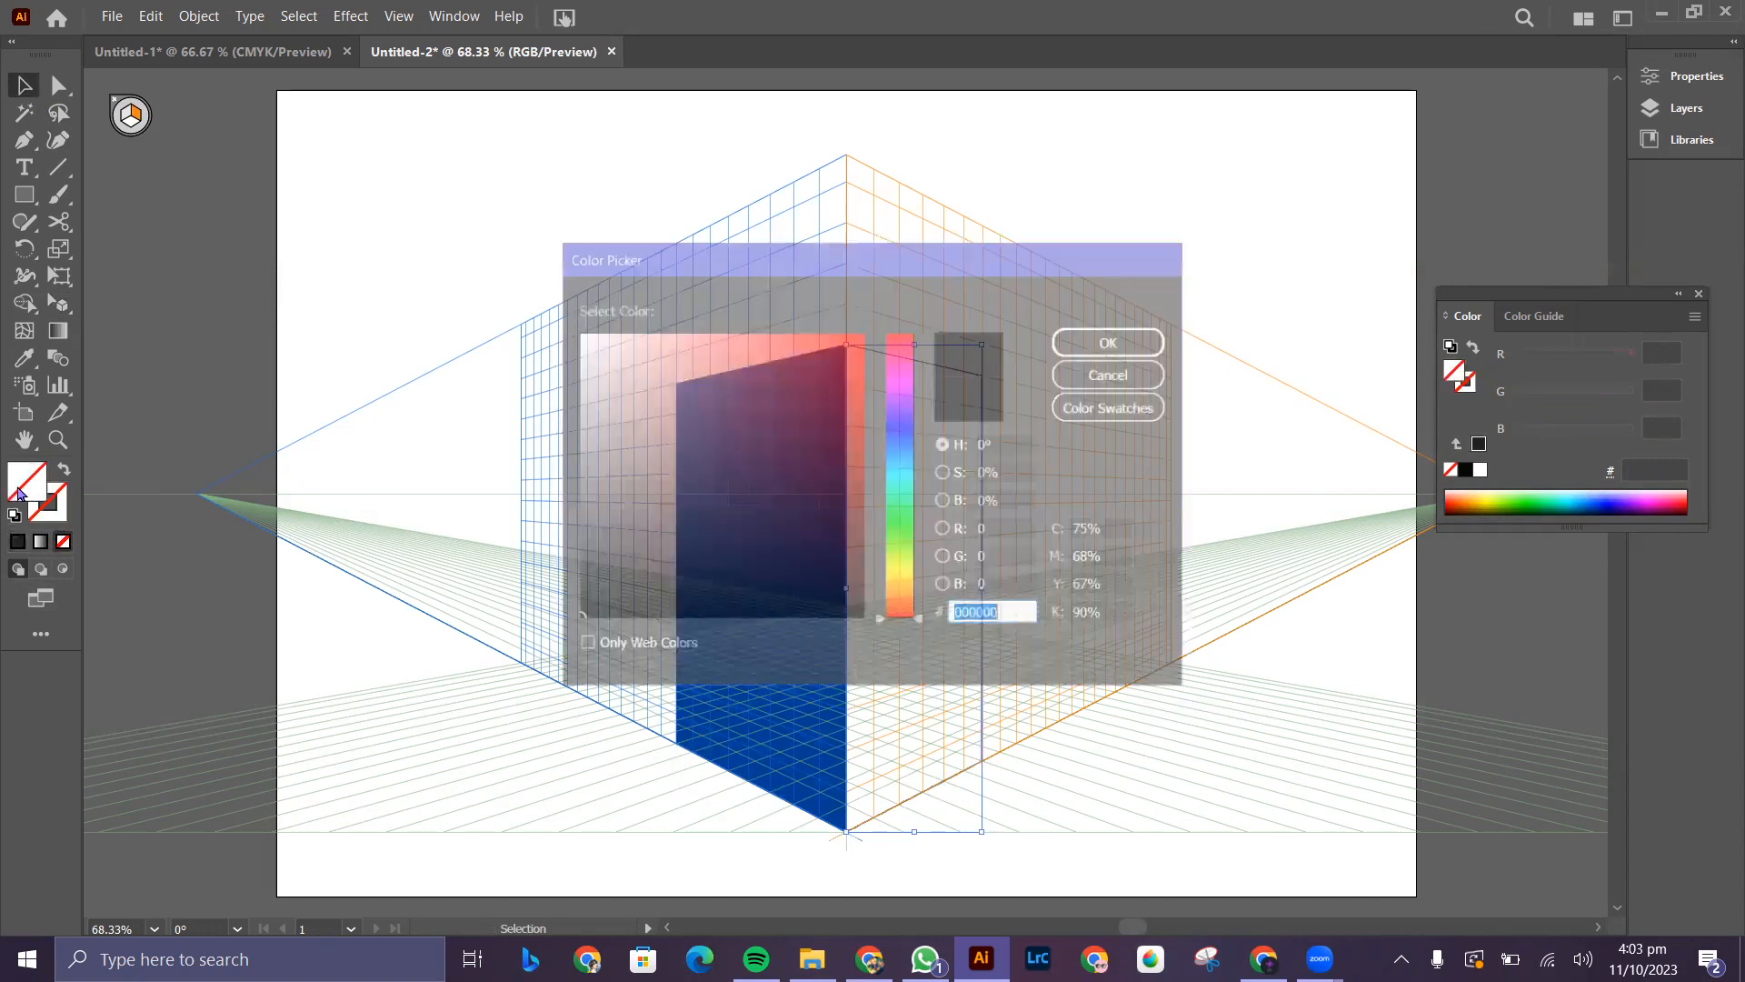
key(Escape)
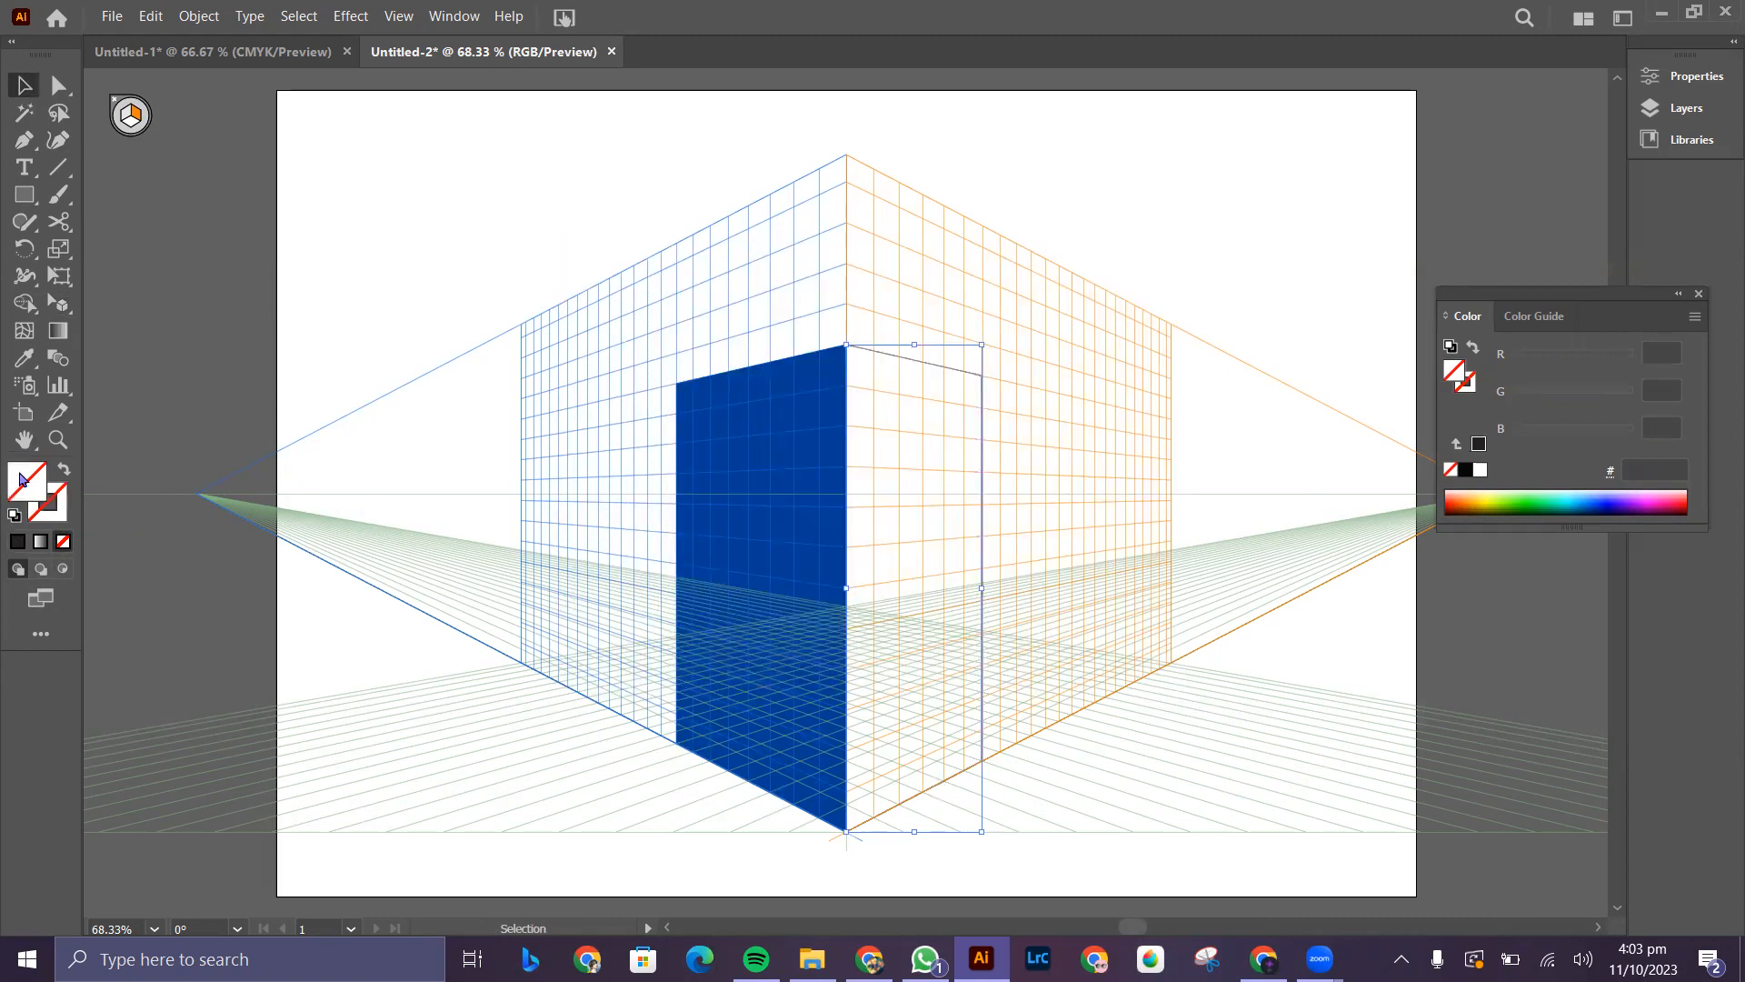
click(25, 357)
click(807, 502)
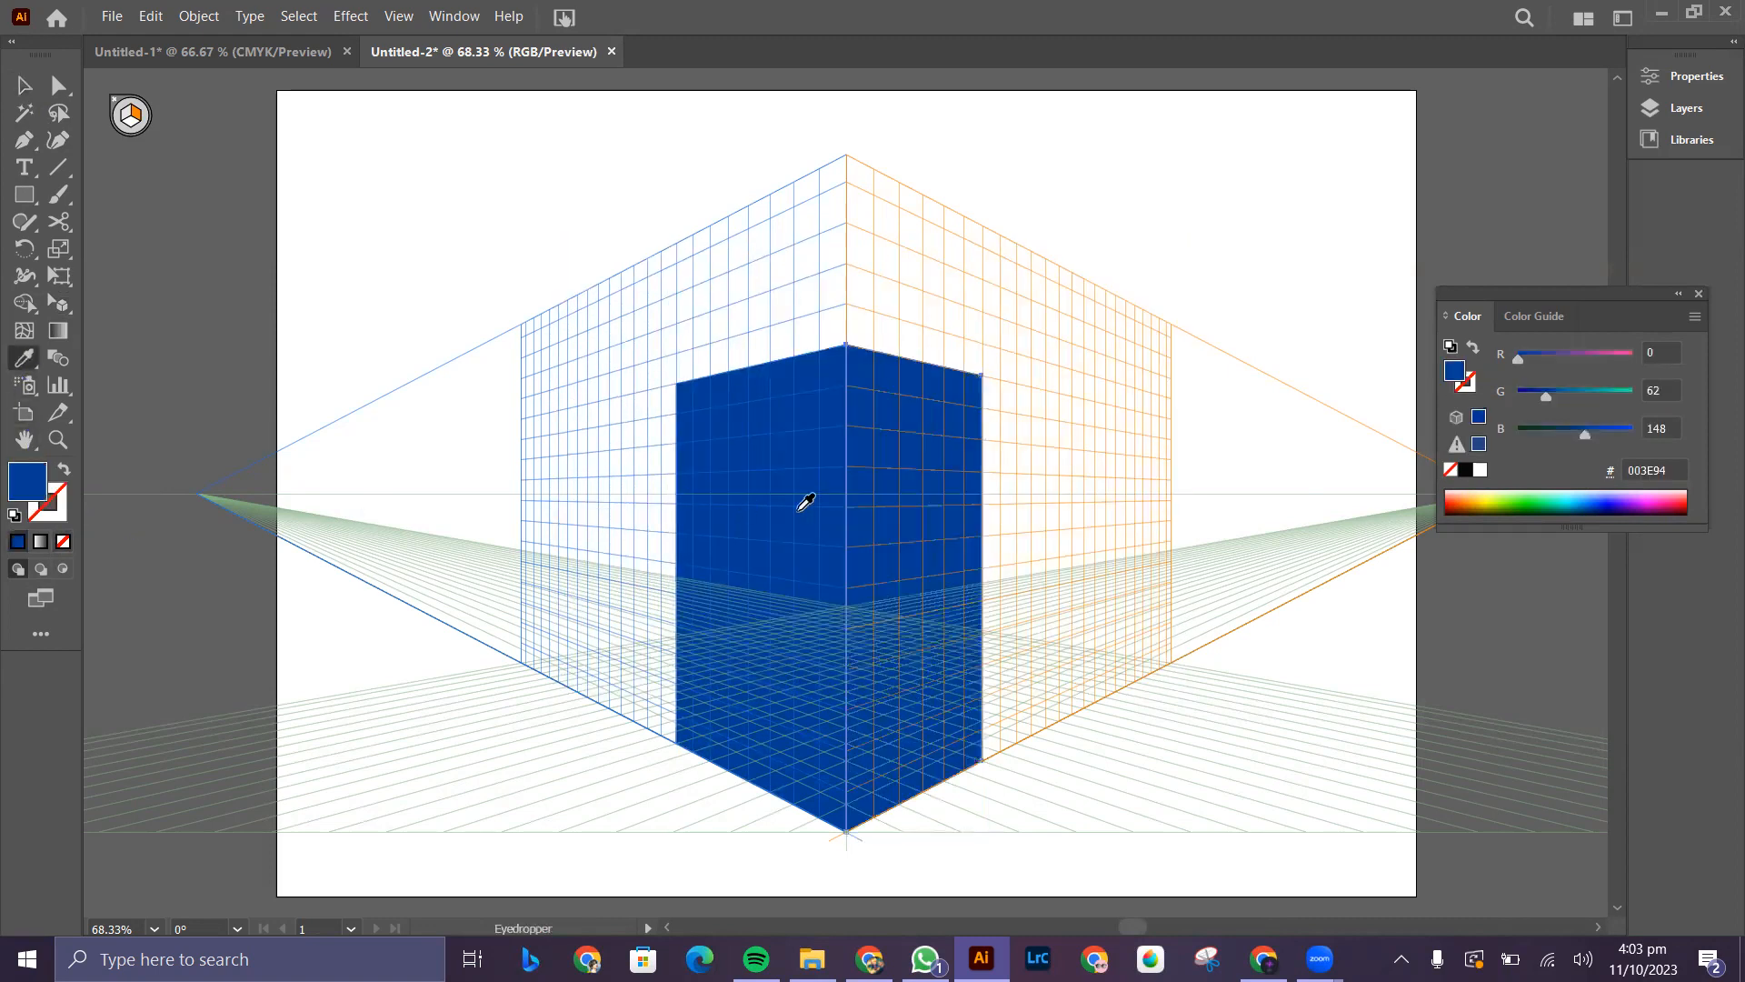
- Lighten the right wall's fill to RGB 76, 100, 184 and deselect the wall
click(24, 84)
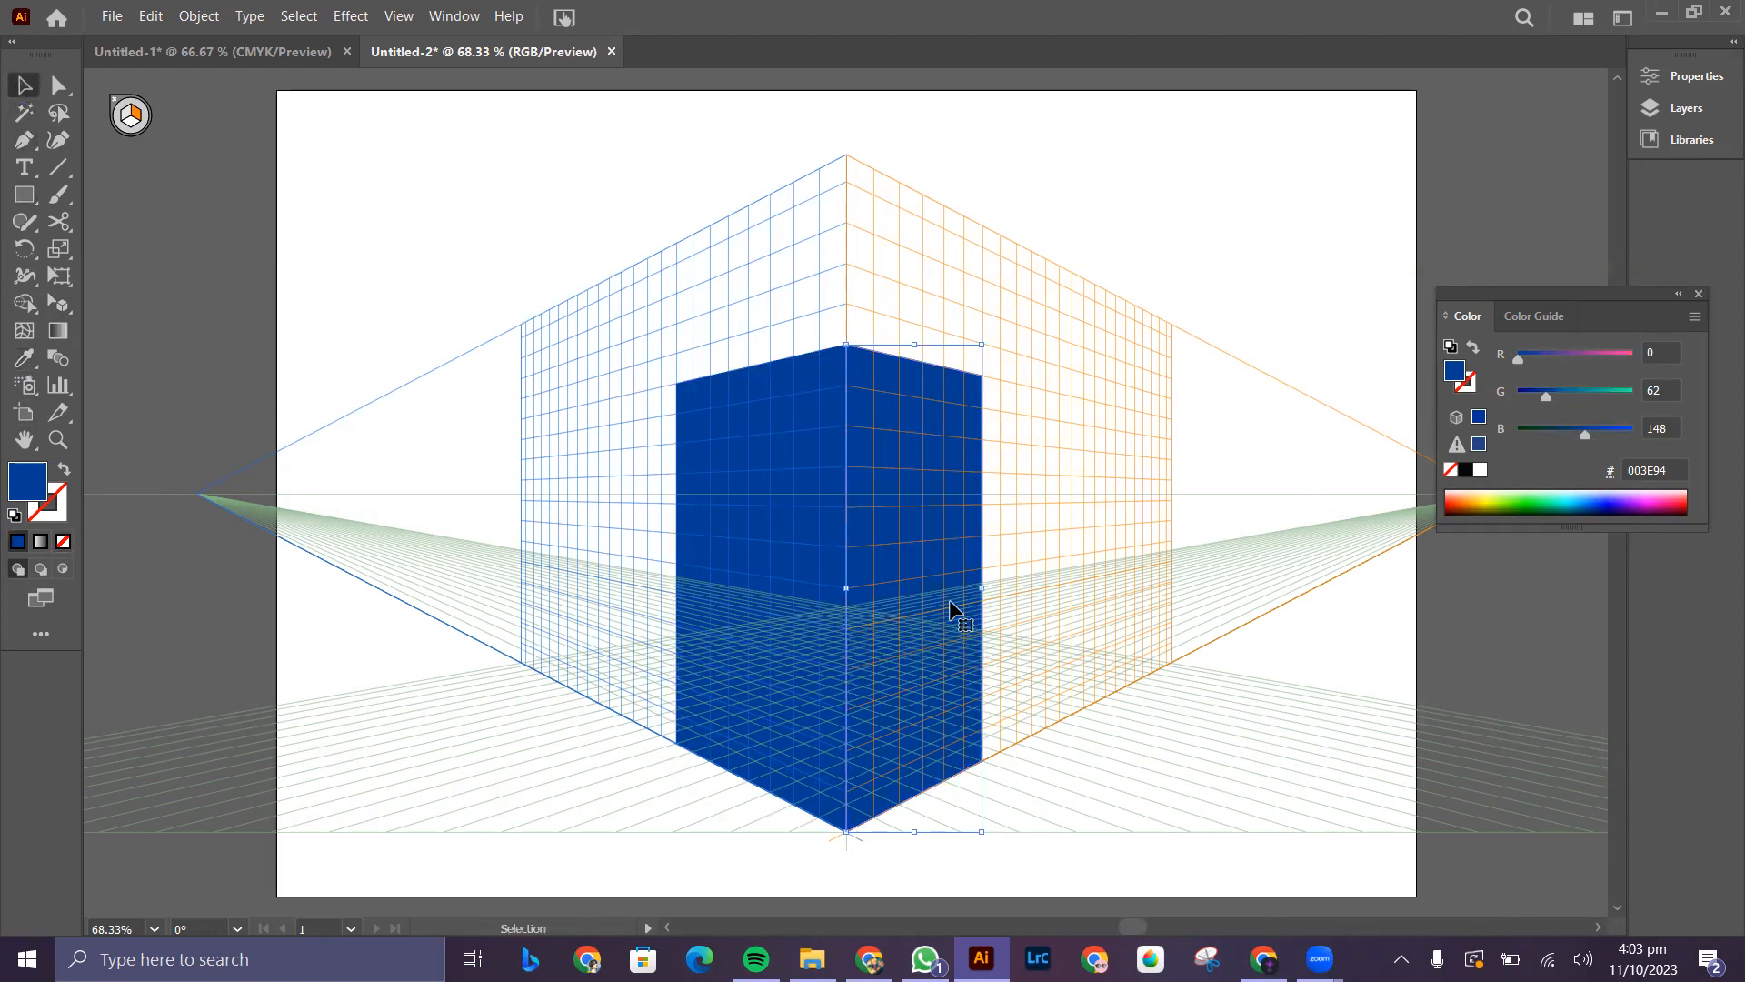
mouse_move(1554, 401)
mouse_down()
mouse_move(1528, 362)
mouse_move(1557, 367)
mouse_up()
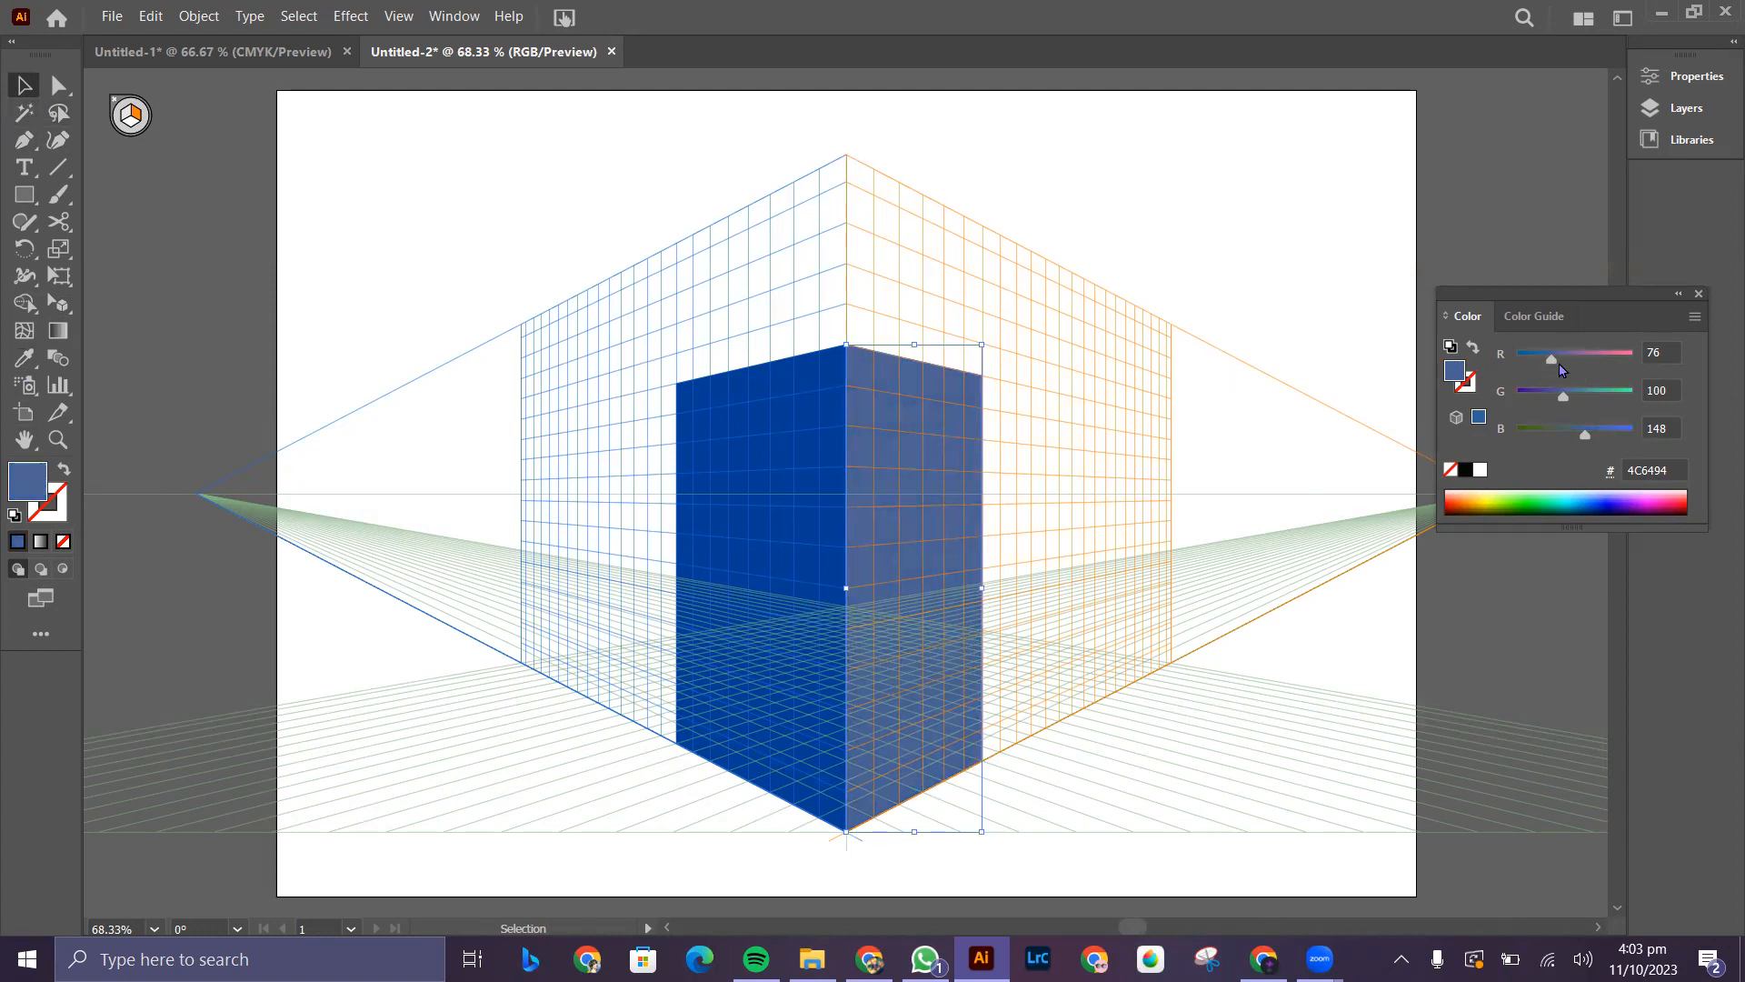
drag(1585, 445, 1602, 442)
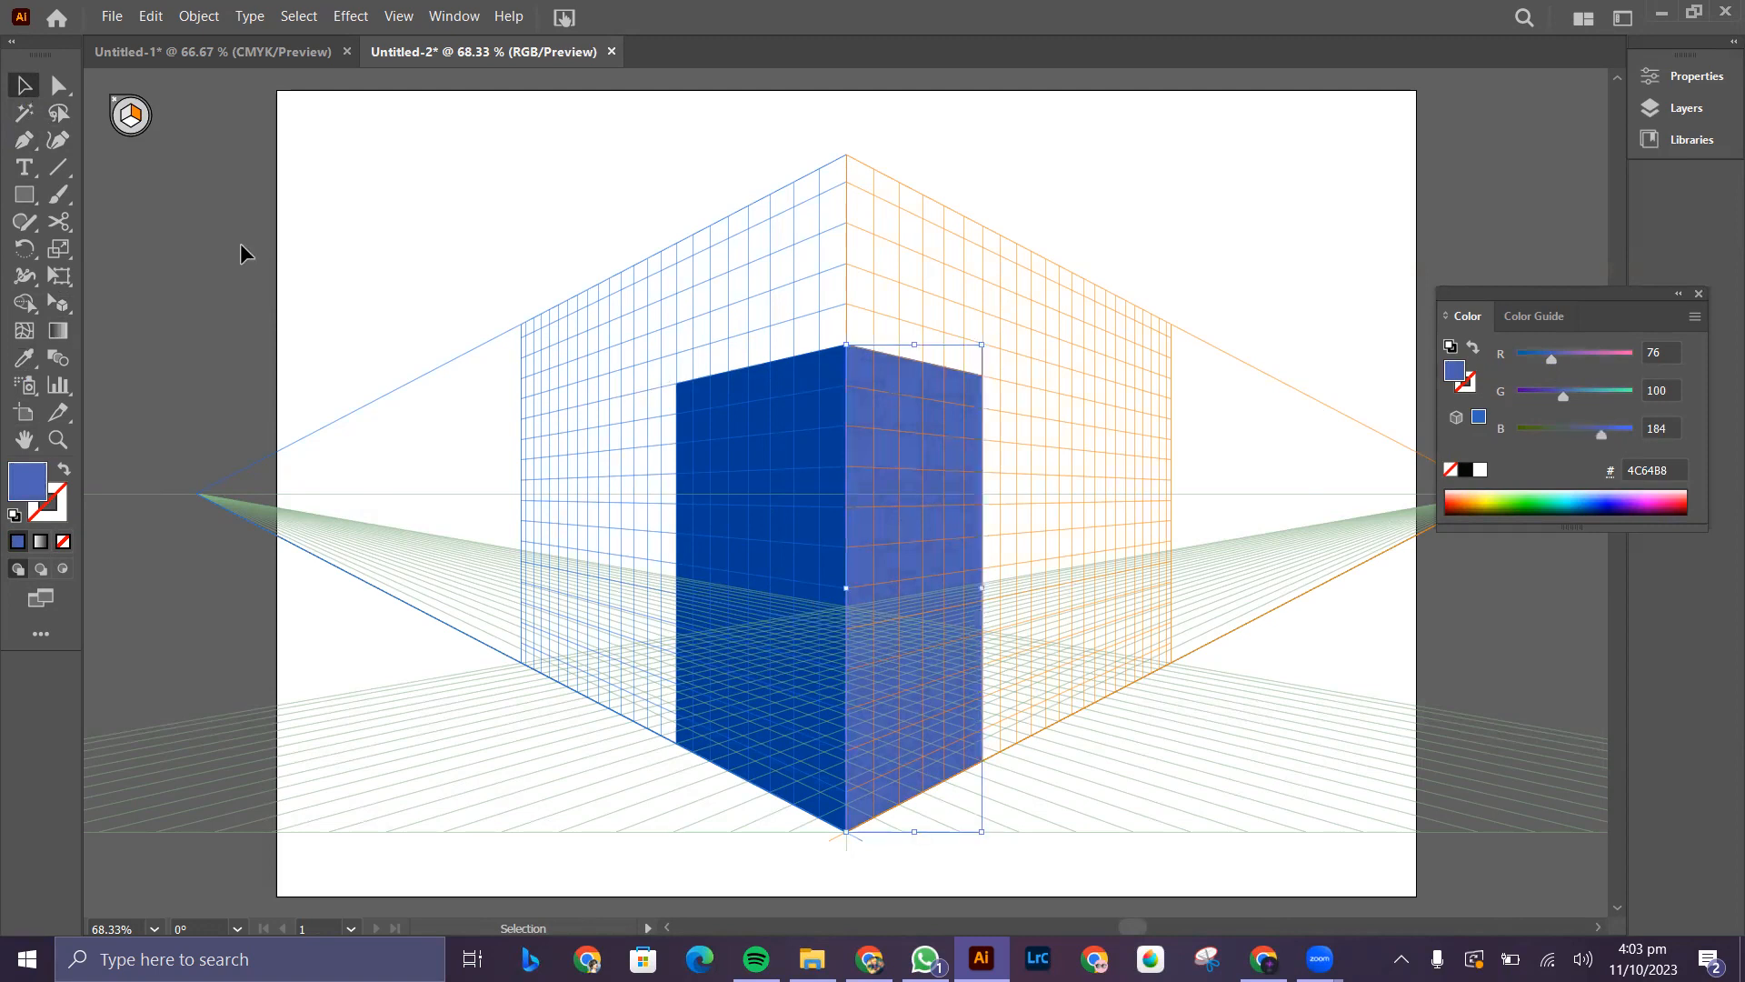
click(151, 221)
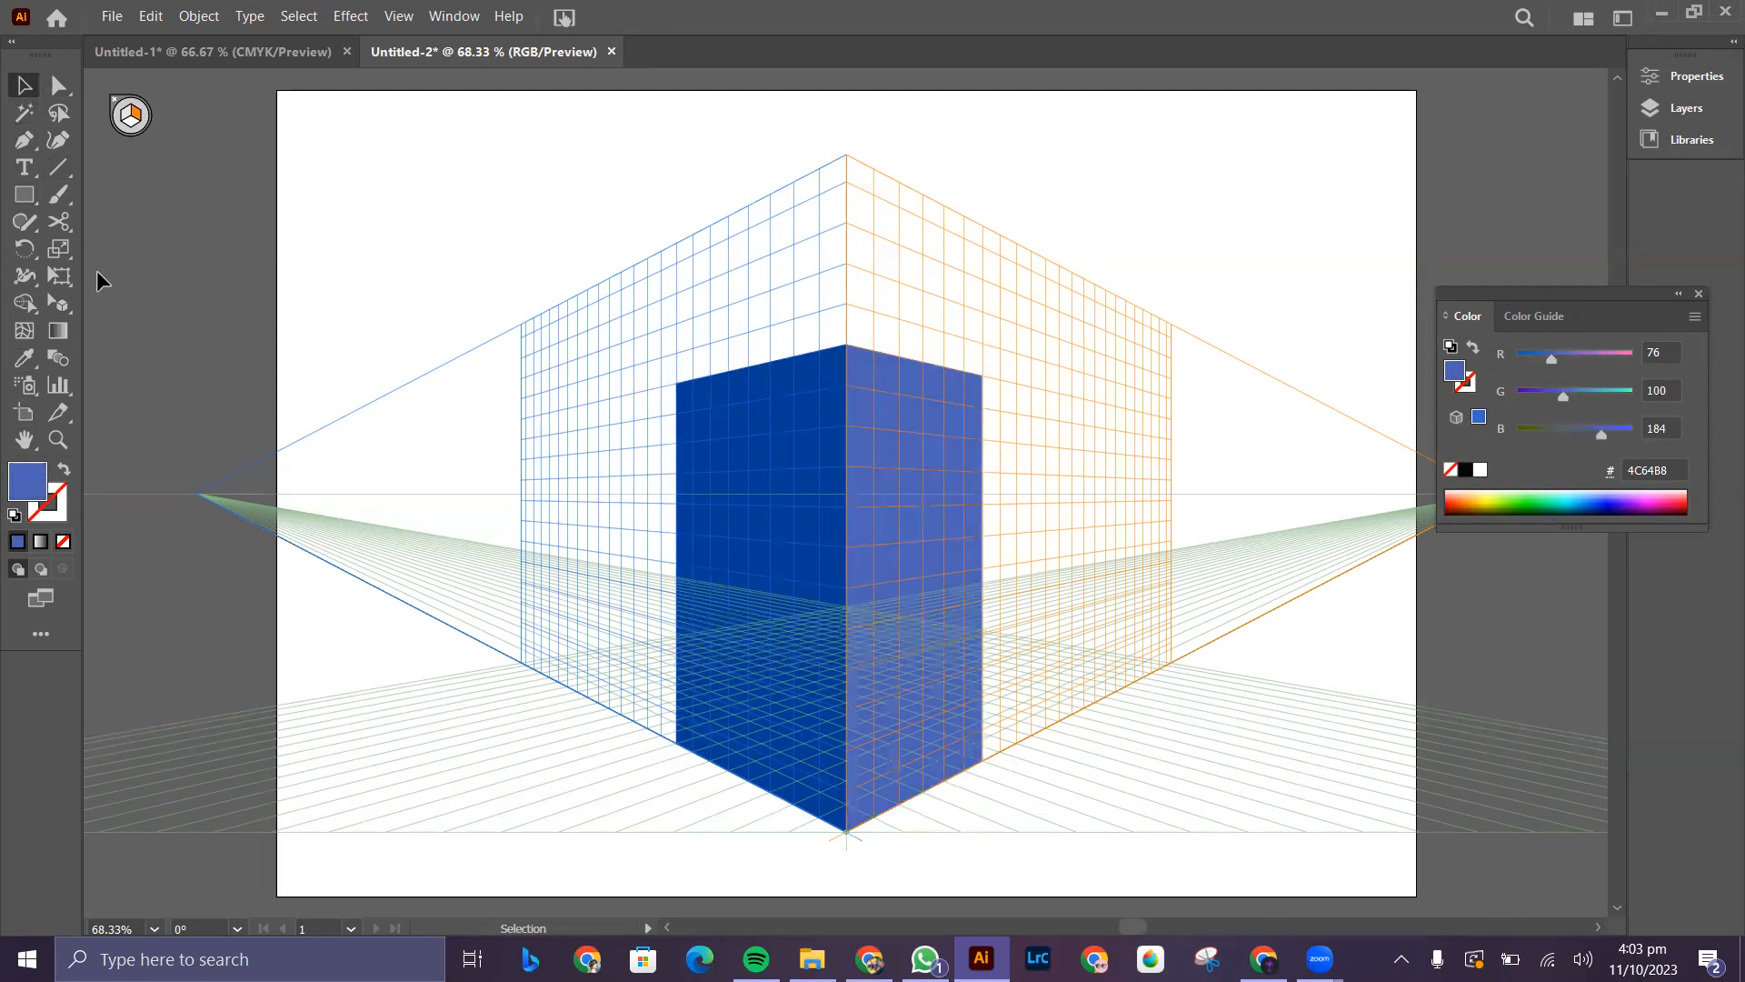
- Place two copies of the right wall farther back along the right plane with the Perspective Selection tool, leaving gaps between them
drag(58, 305, 120, 303)
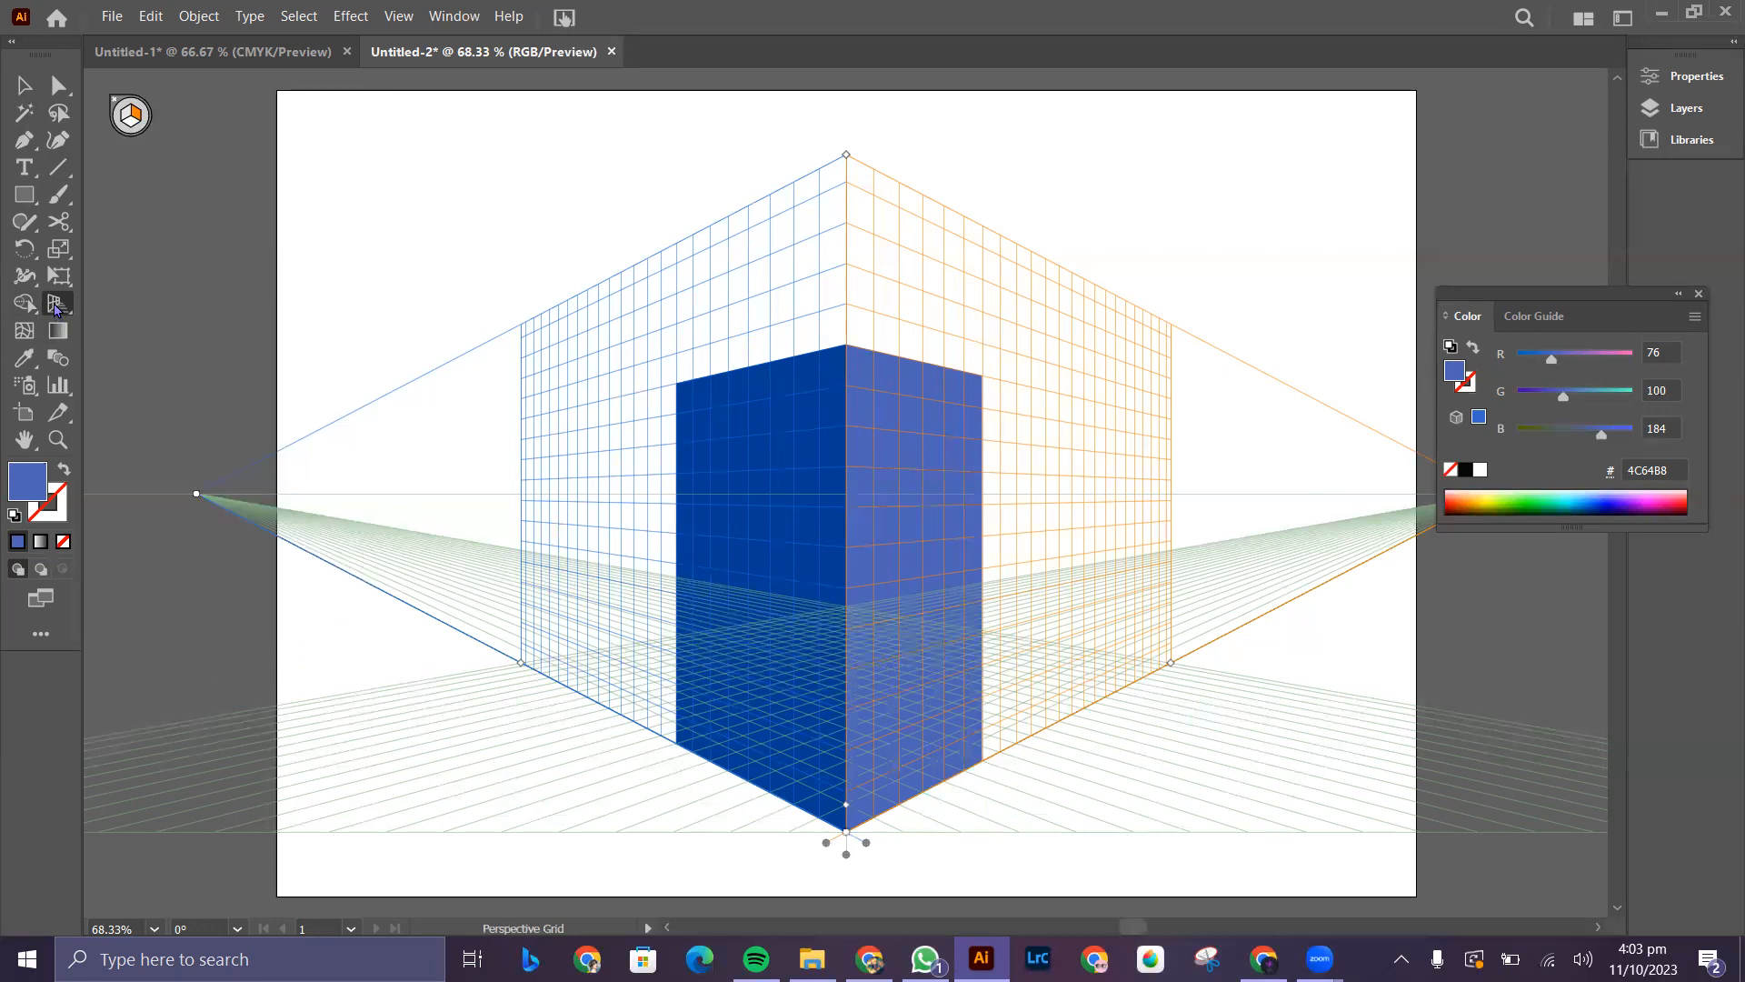
click(55, 306)
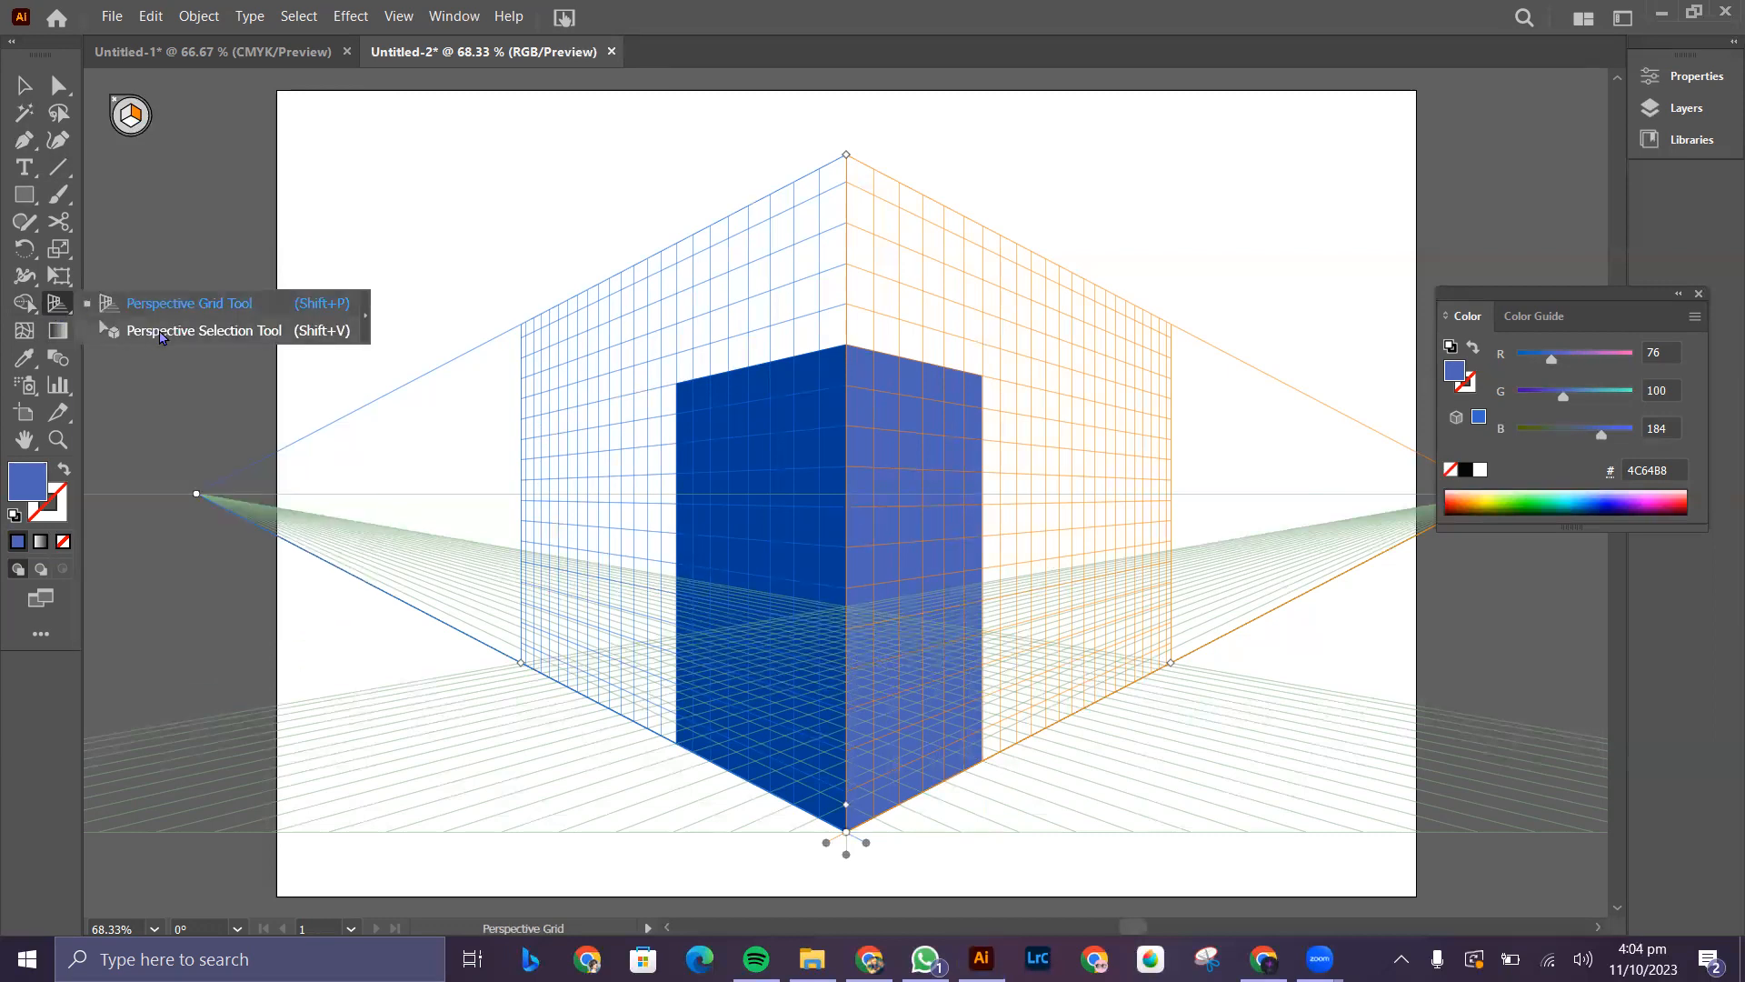
click(160, 333)
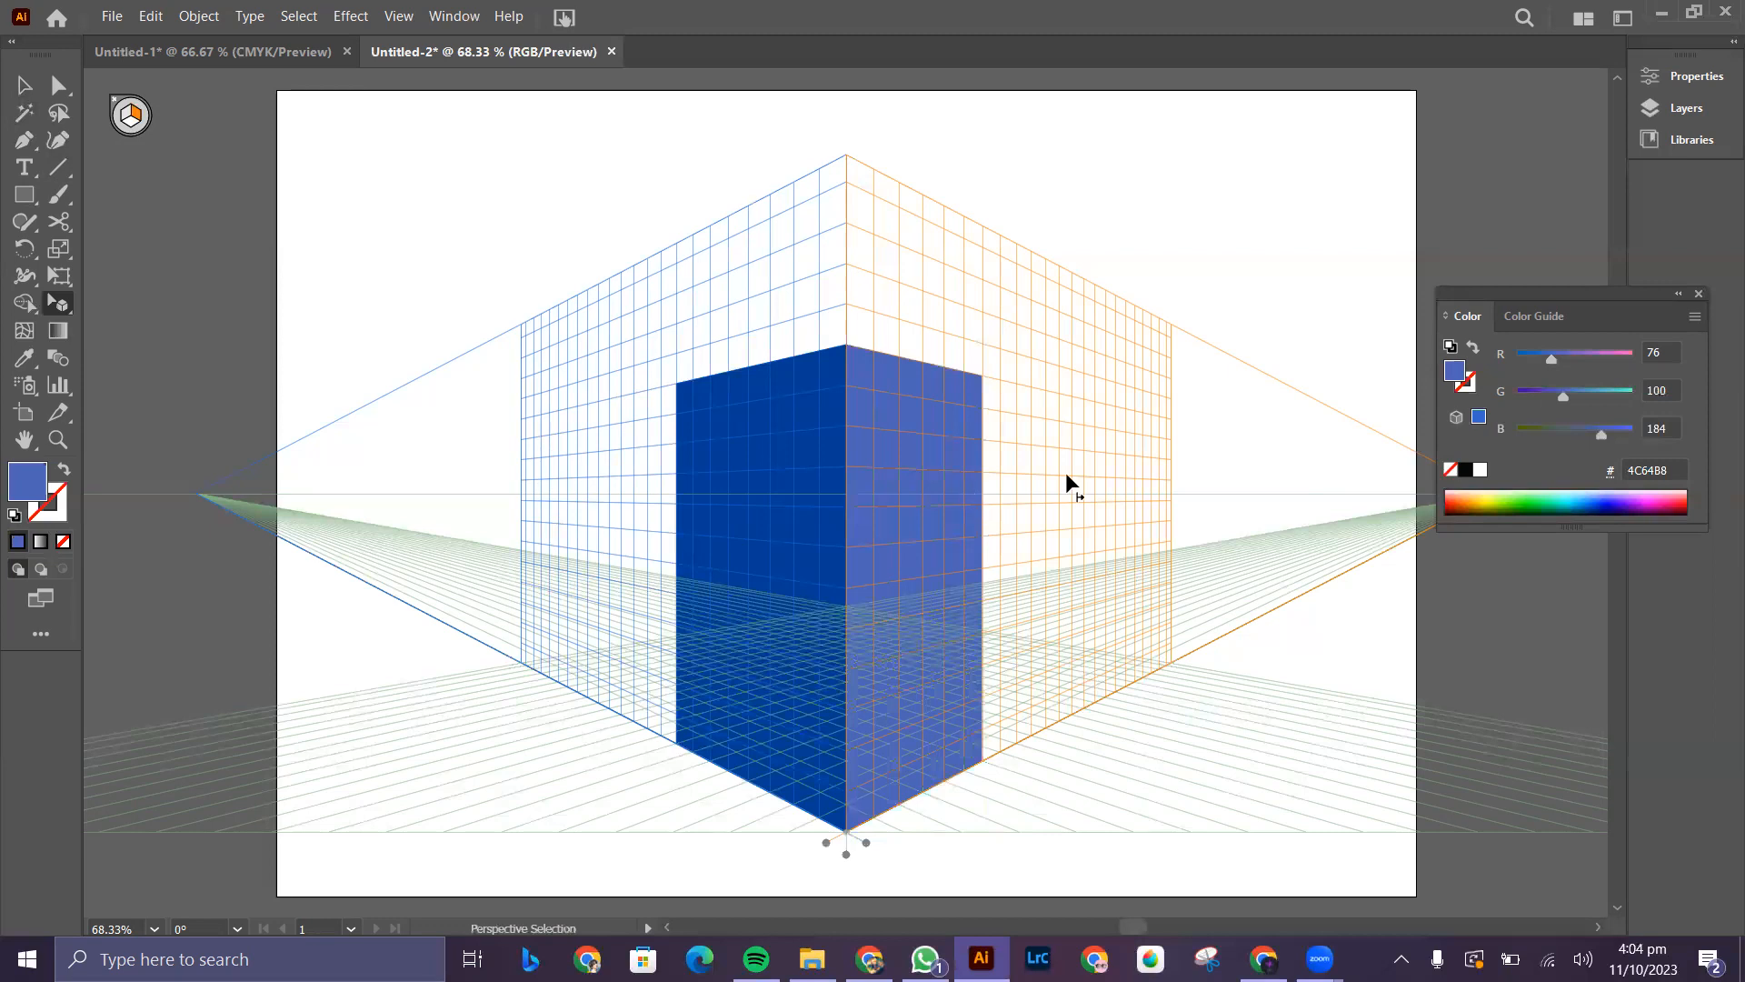
click(910, 466)
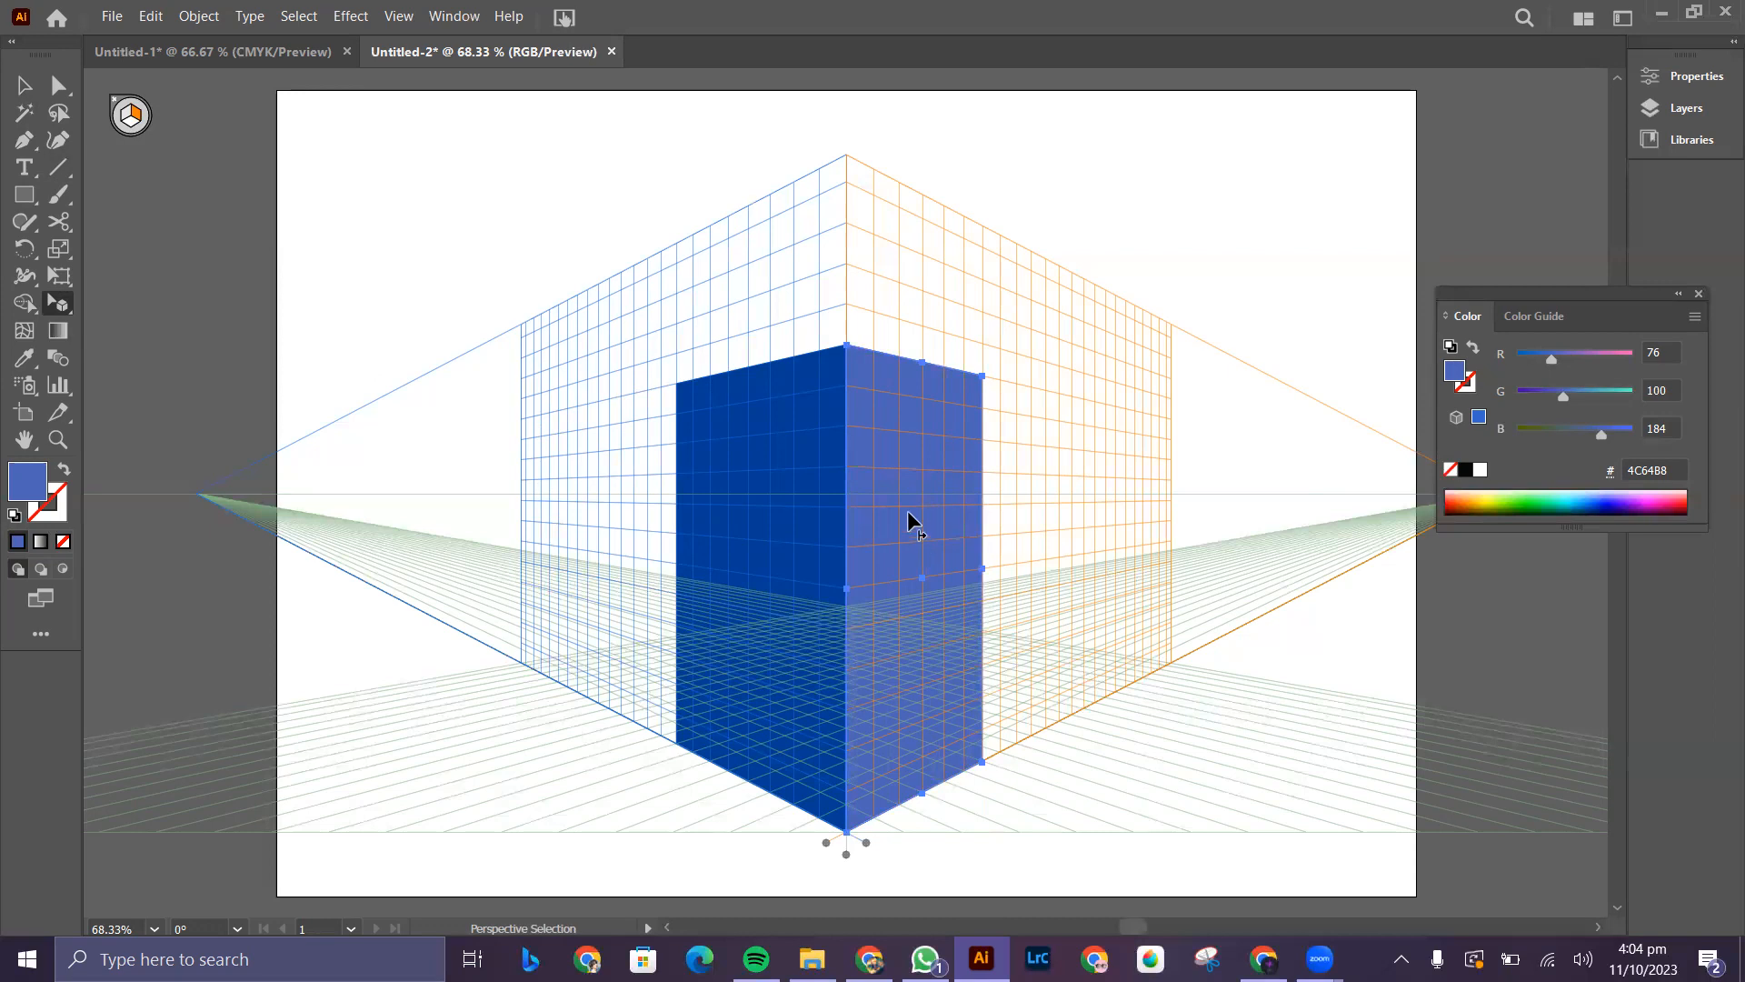
drag(910, 520, 1000, 568)
key(ctrl+z)
drag(907, 647, 1156, 574)
key(ctrl+z)
- Place a copy of the left wall farther back along the left plane, leaving a narrow gap
click(826, 534)
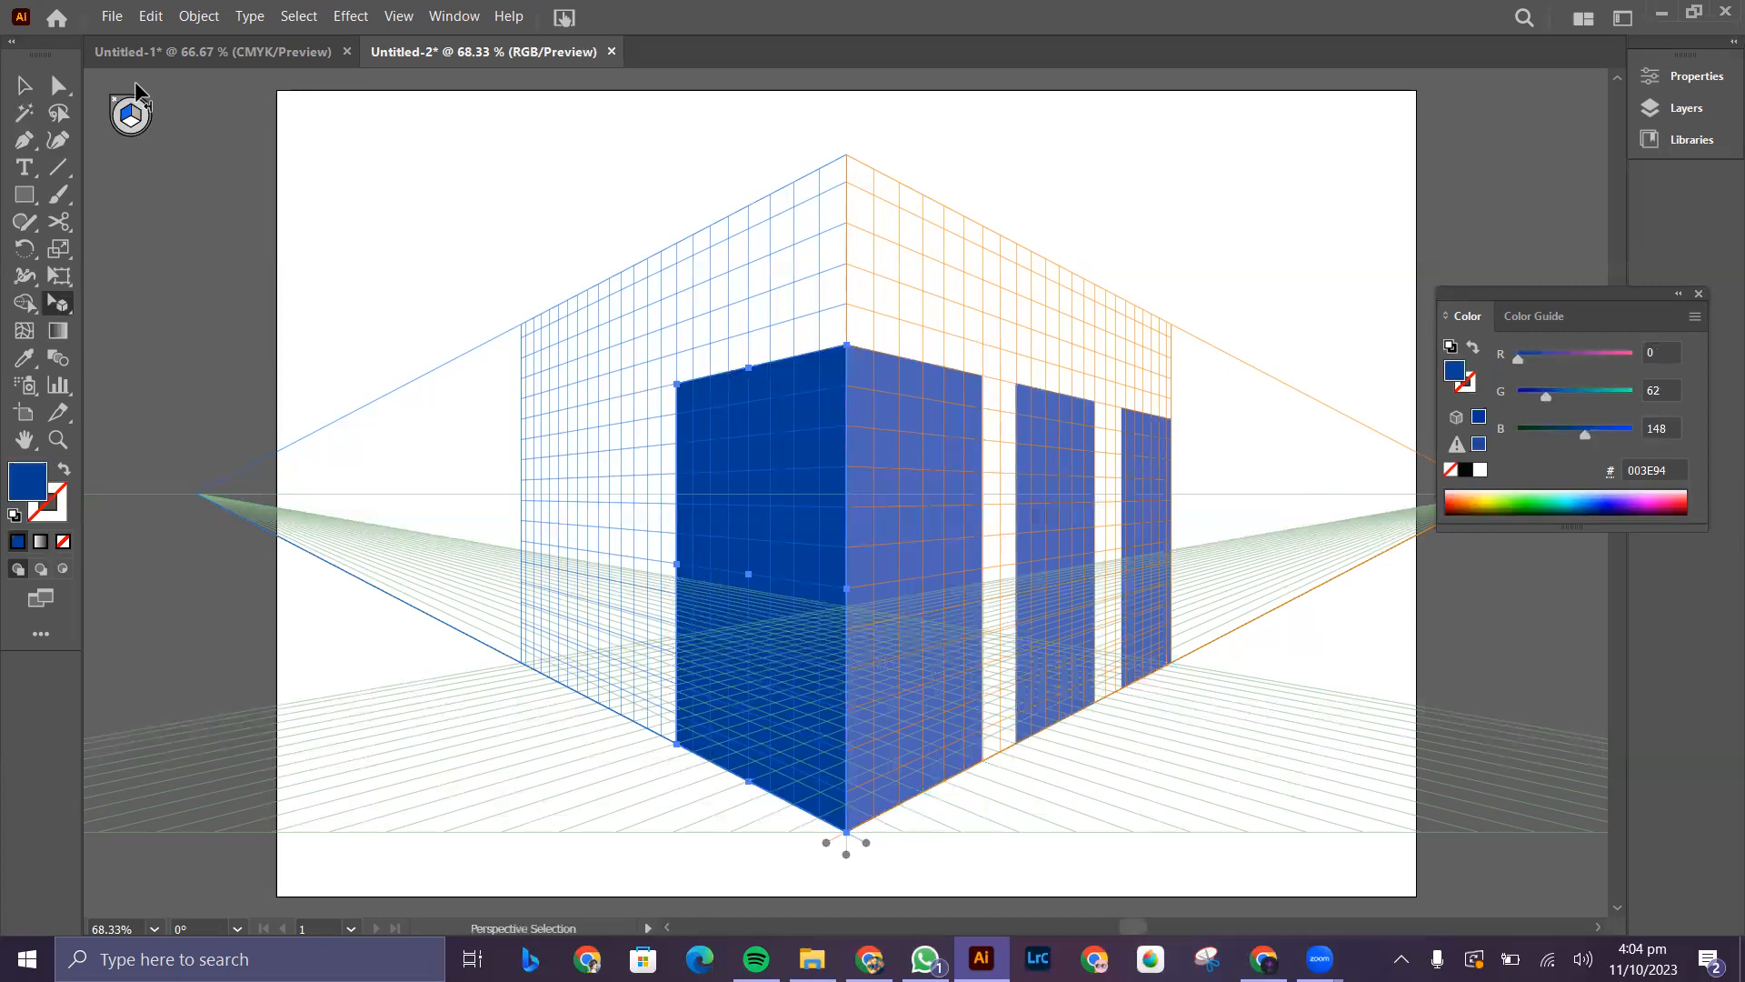
click(860, 472)
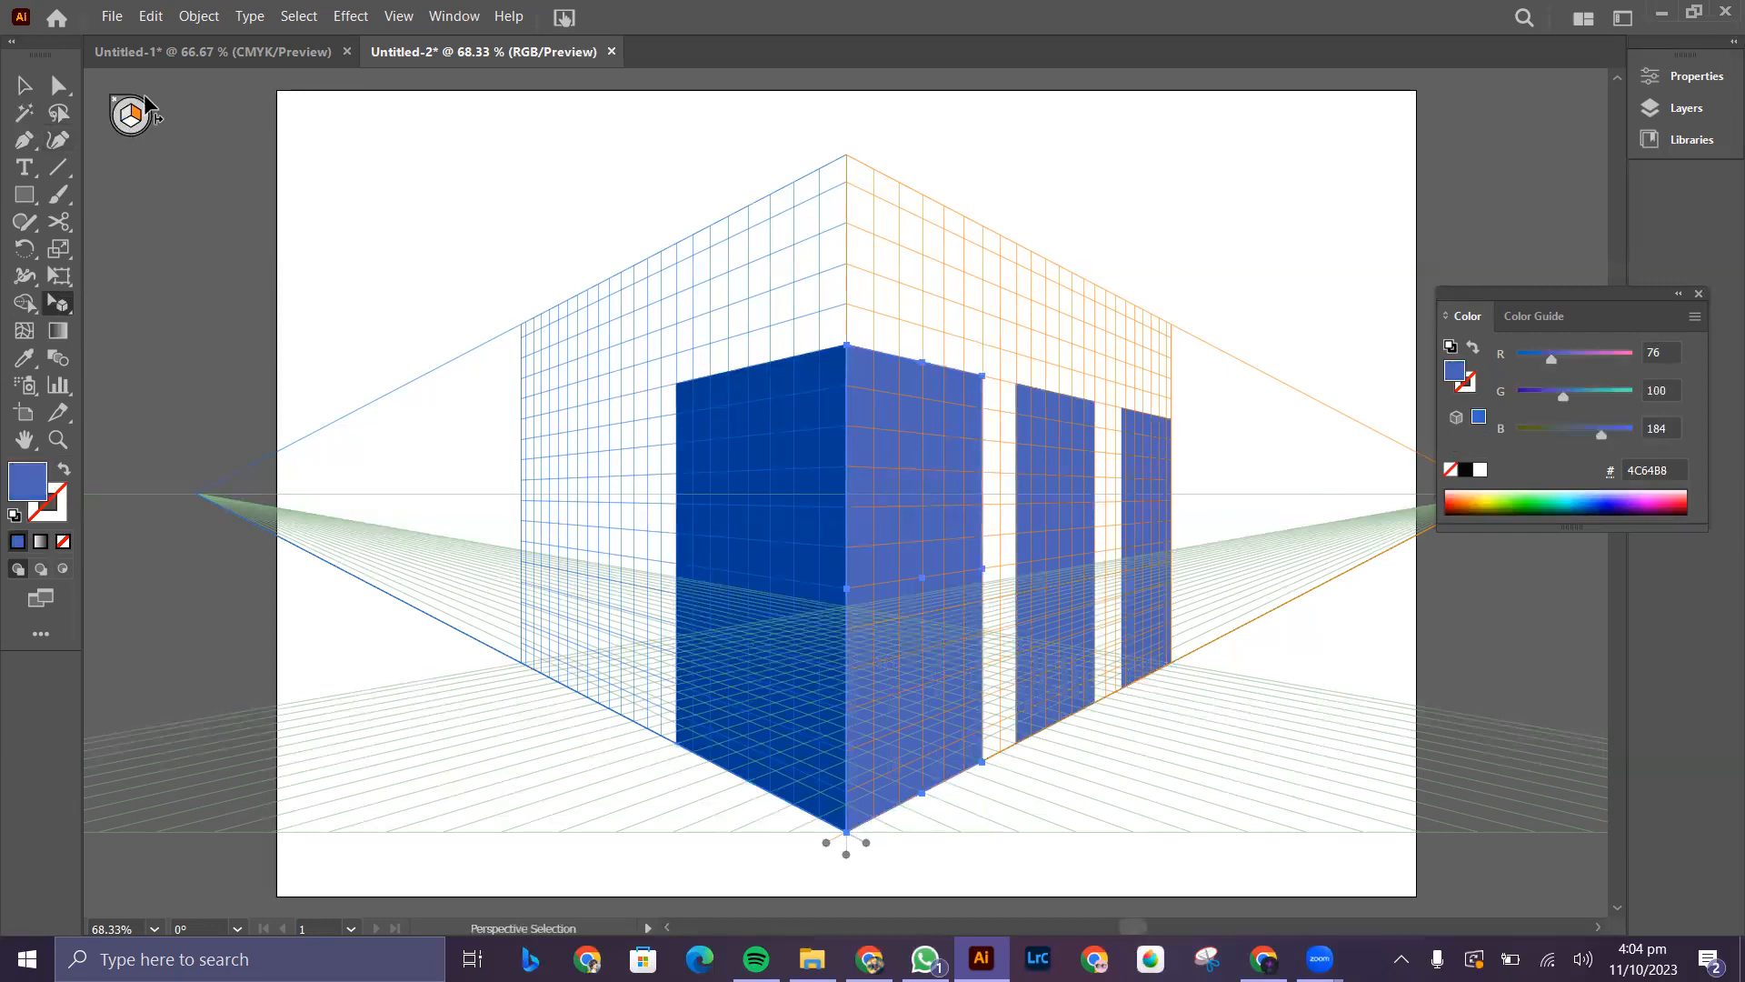
click(721, 542)
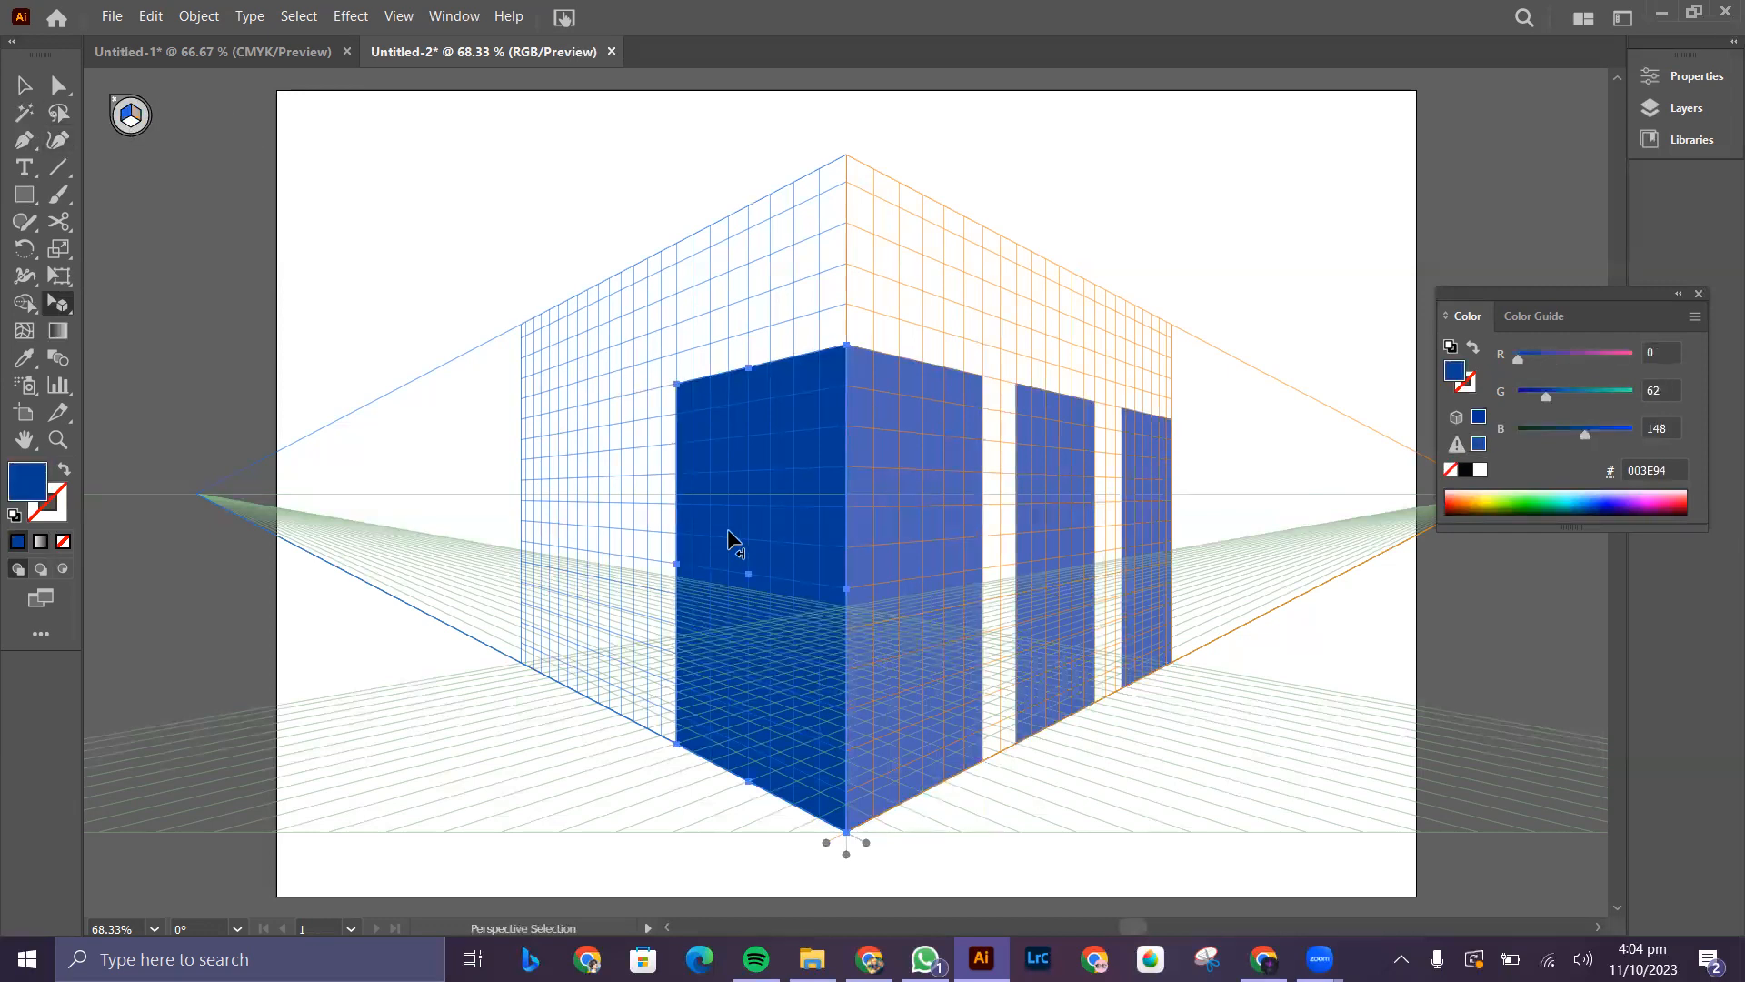
drag(780, 556, 619, 545)
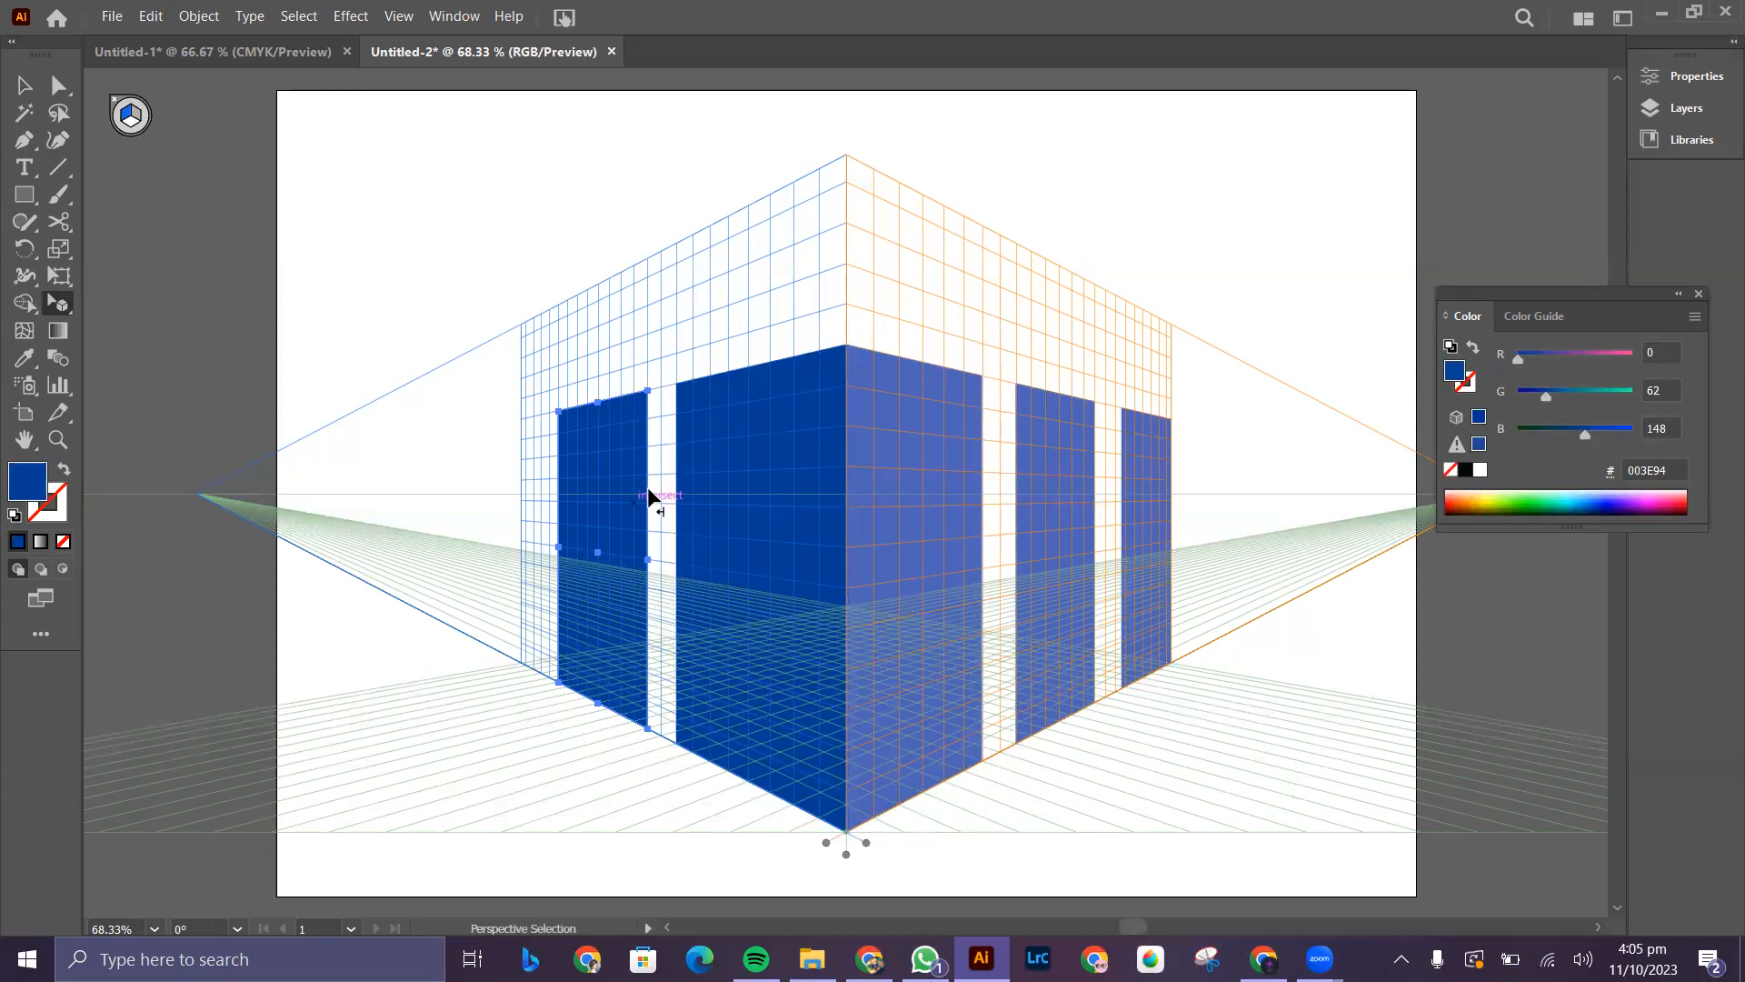
- Select both left-plane walls together, try stretching them upward and undo the attempts
click(732, 445)
click(611, 426)
shift+click(736, 471)
drag(670, 389, 670, 247)
key(ctrl+z)
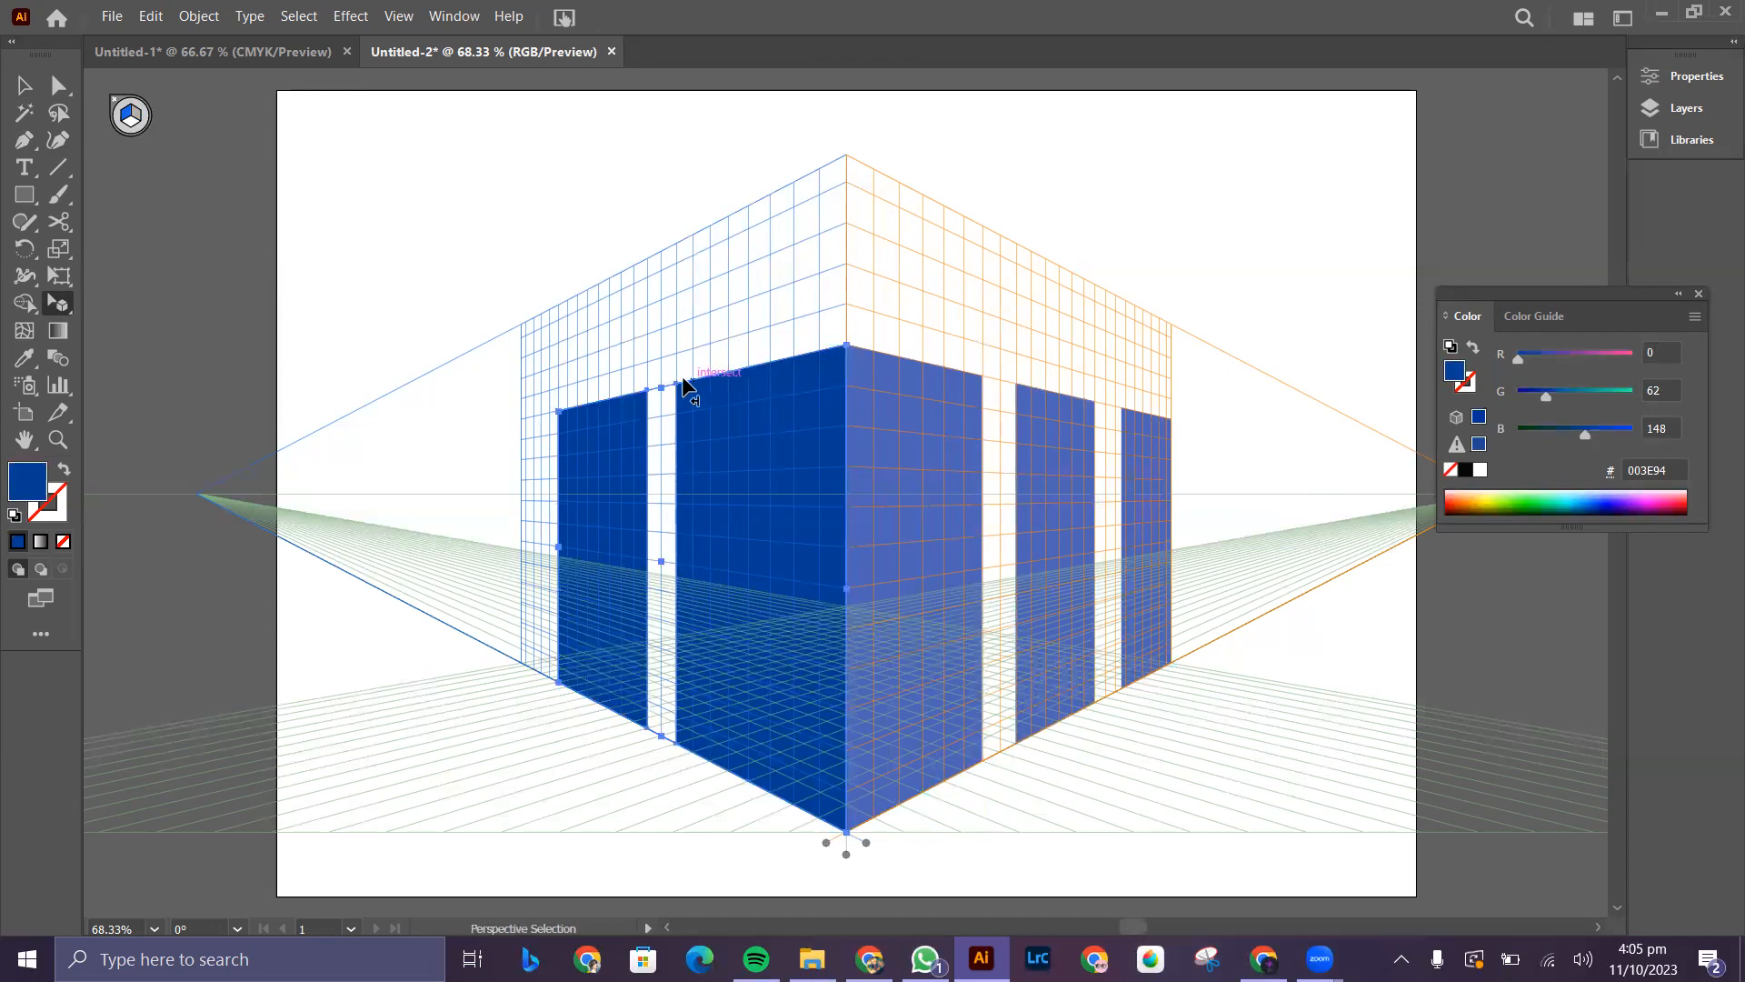
drag(680, 367, 678, 338)
key(ctrl+z)
- Stretch each of the two left-plane walls upward to the top edge of the grid
click(749, 391)
drag(749, 367, 751, 205)
click(612, 487)
drag(595, 411, 605, 279)
- Stretch each of the three right-plane walls upward to the top edge of the grid
click(933, 587)
drag(925, 362, 935, 242)
click(1044, 460)
drag(1058, 390, 1054, 265)
click(1128, 459)
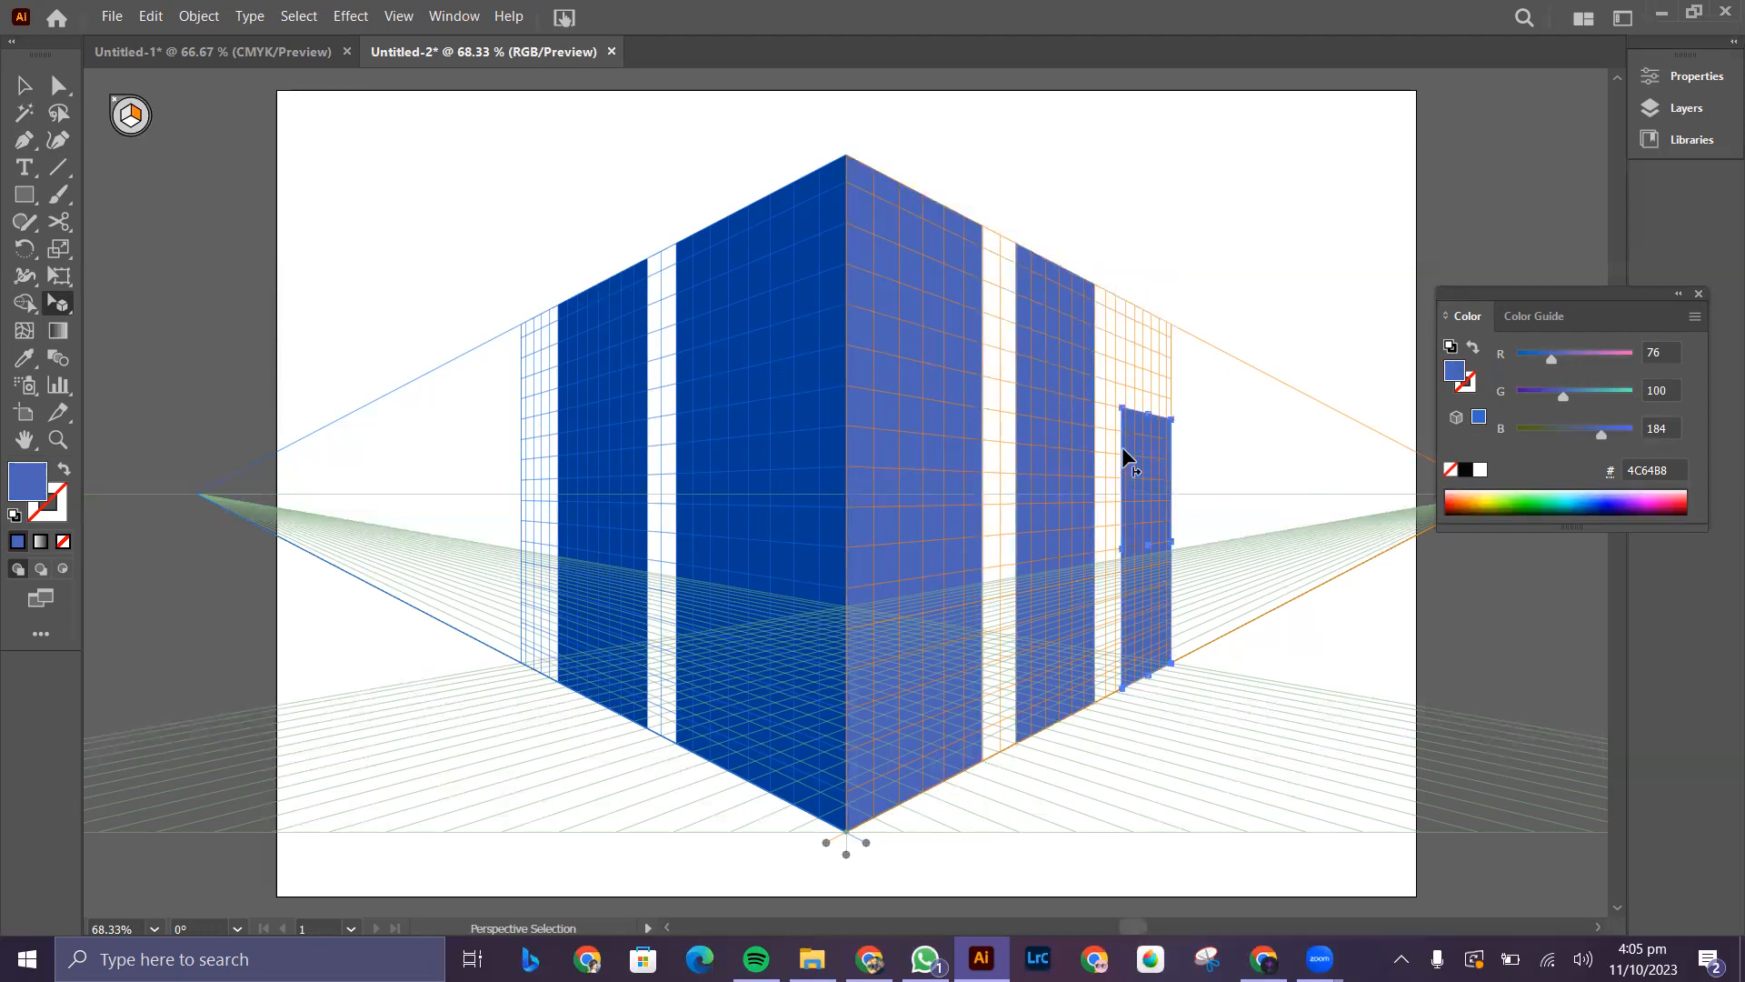
drag(1147, 417, 1135, 310)
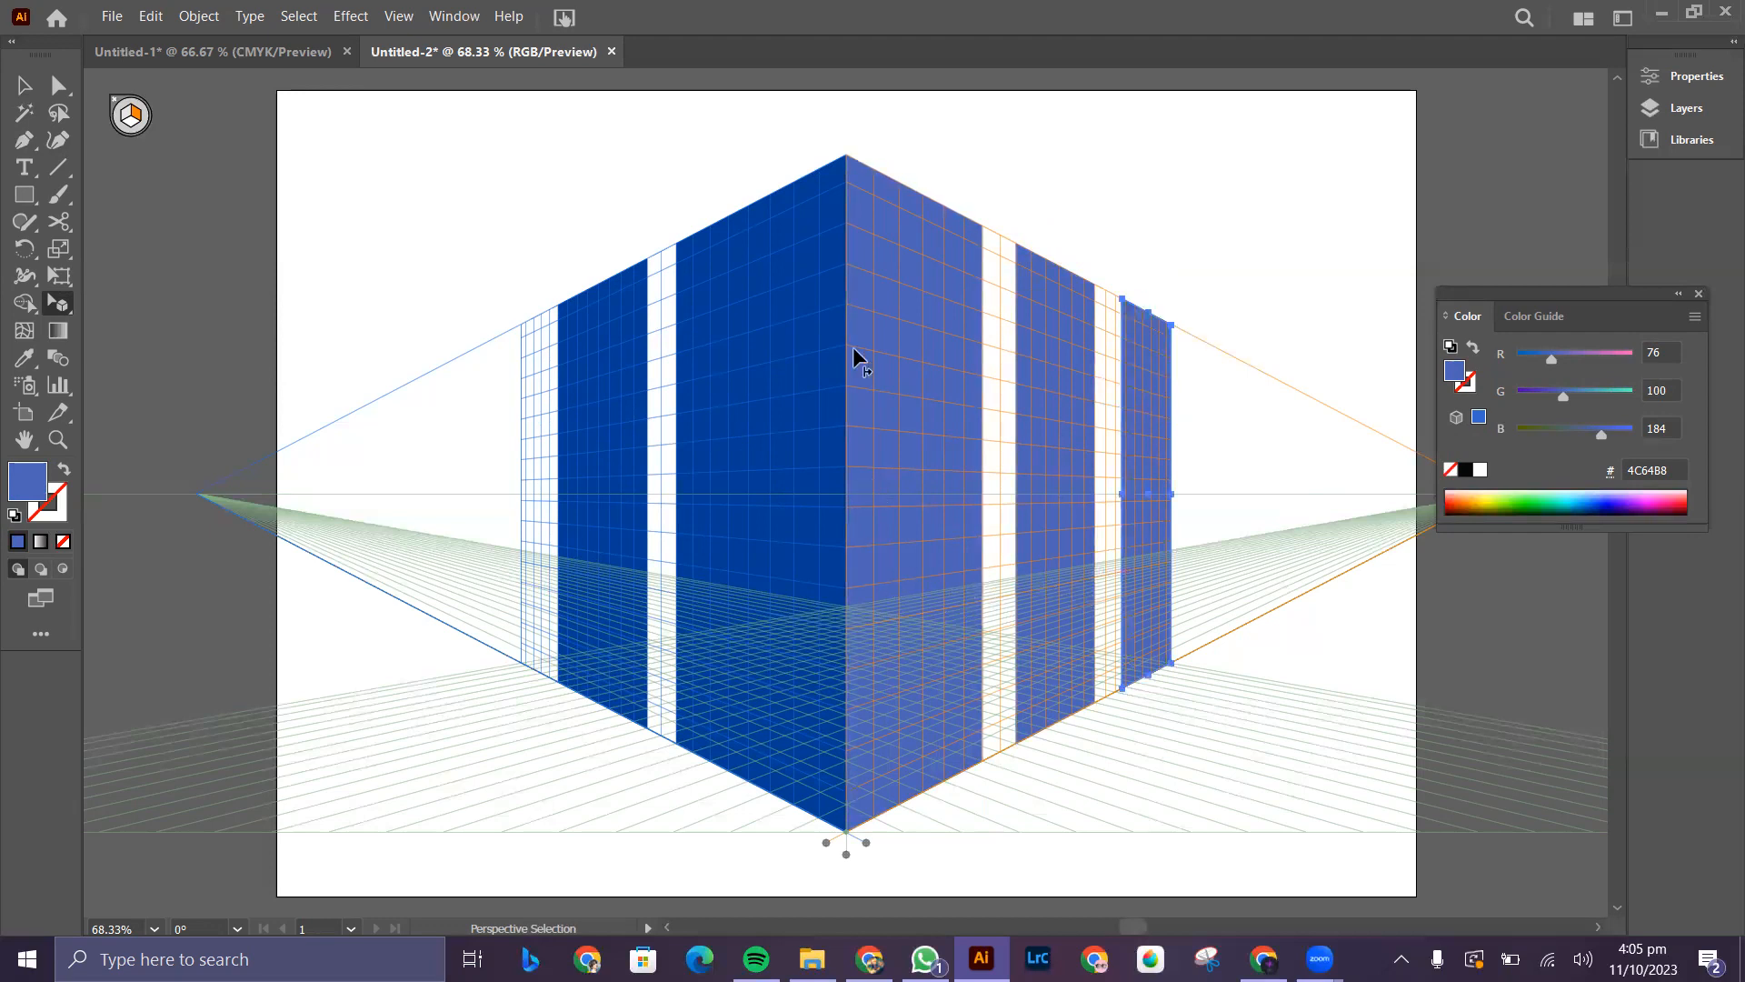
- Try stretching the front left wall above the grid and moving the front right wall toward the left plane, undoing both
click(784, 344)
drag(749, 207, 750, 147)
key(ctrl+z)
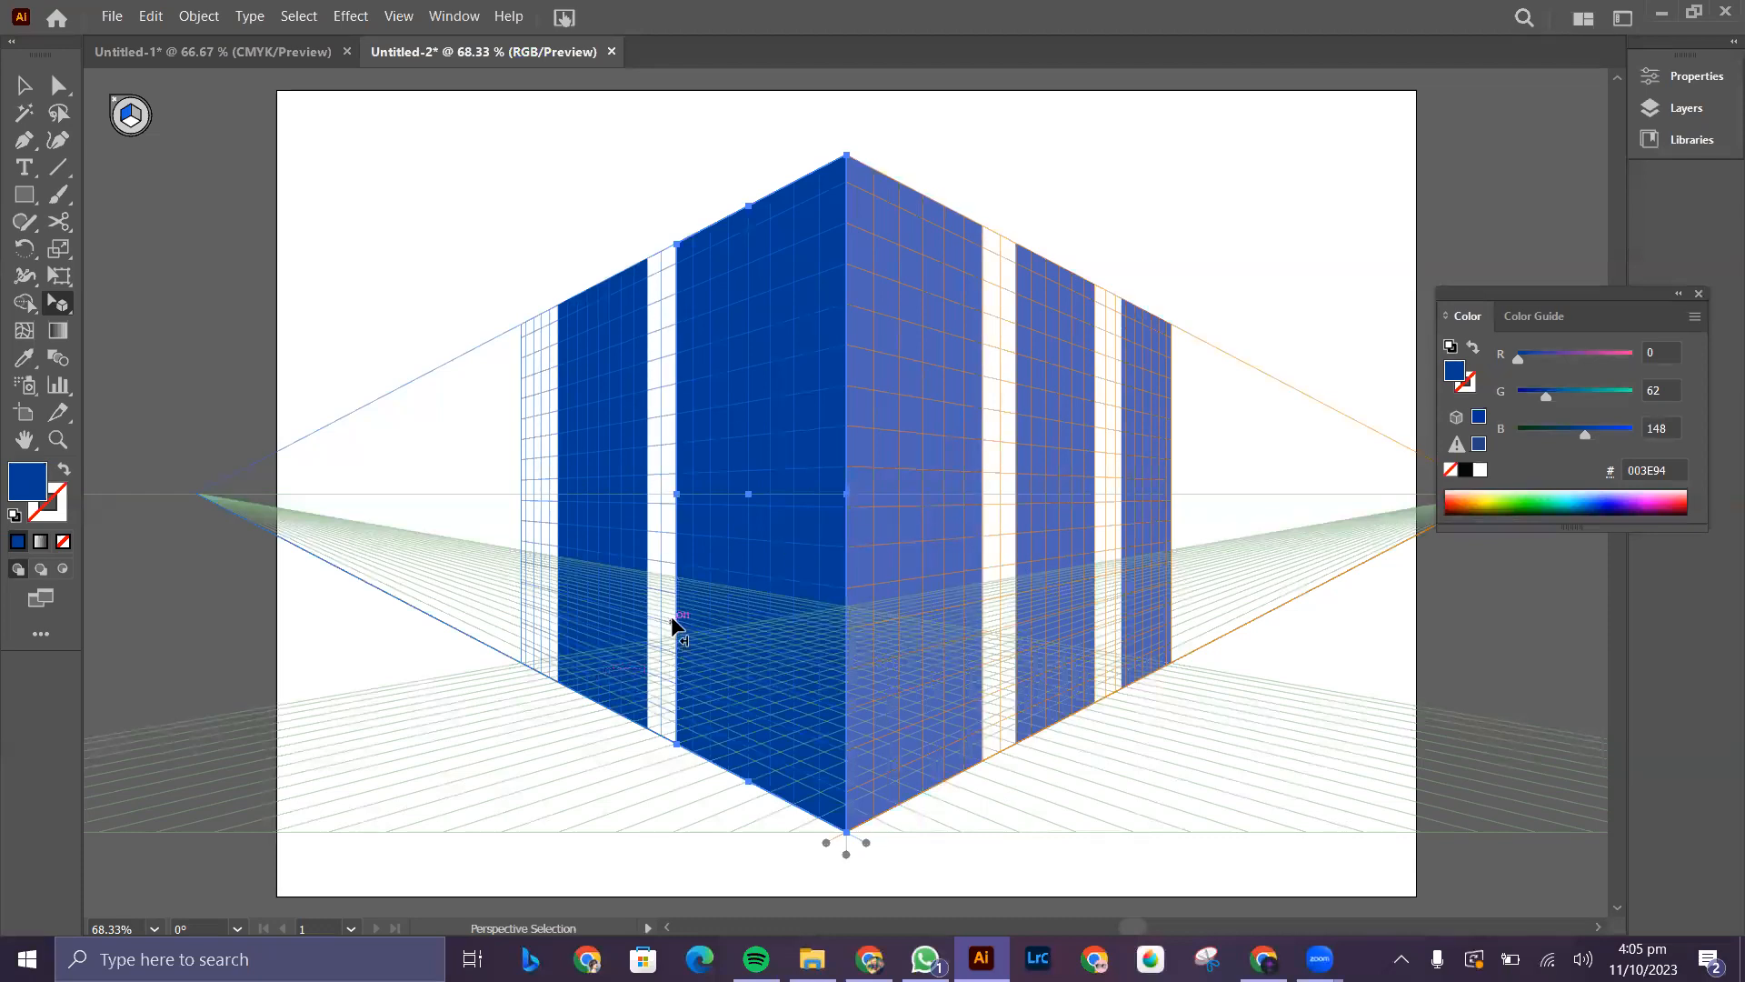
drag(913, 516, 684, 526)
key(ctrl+z)
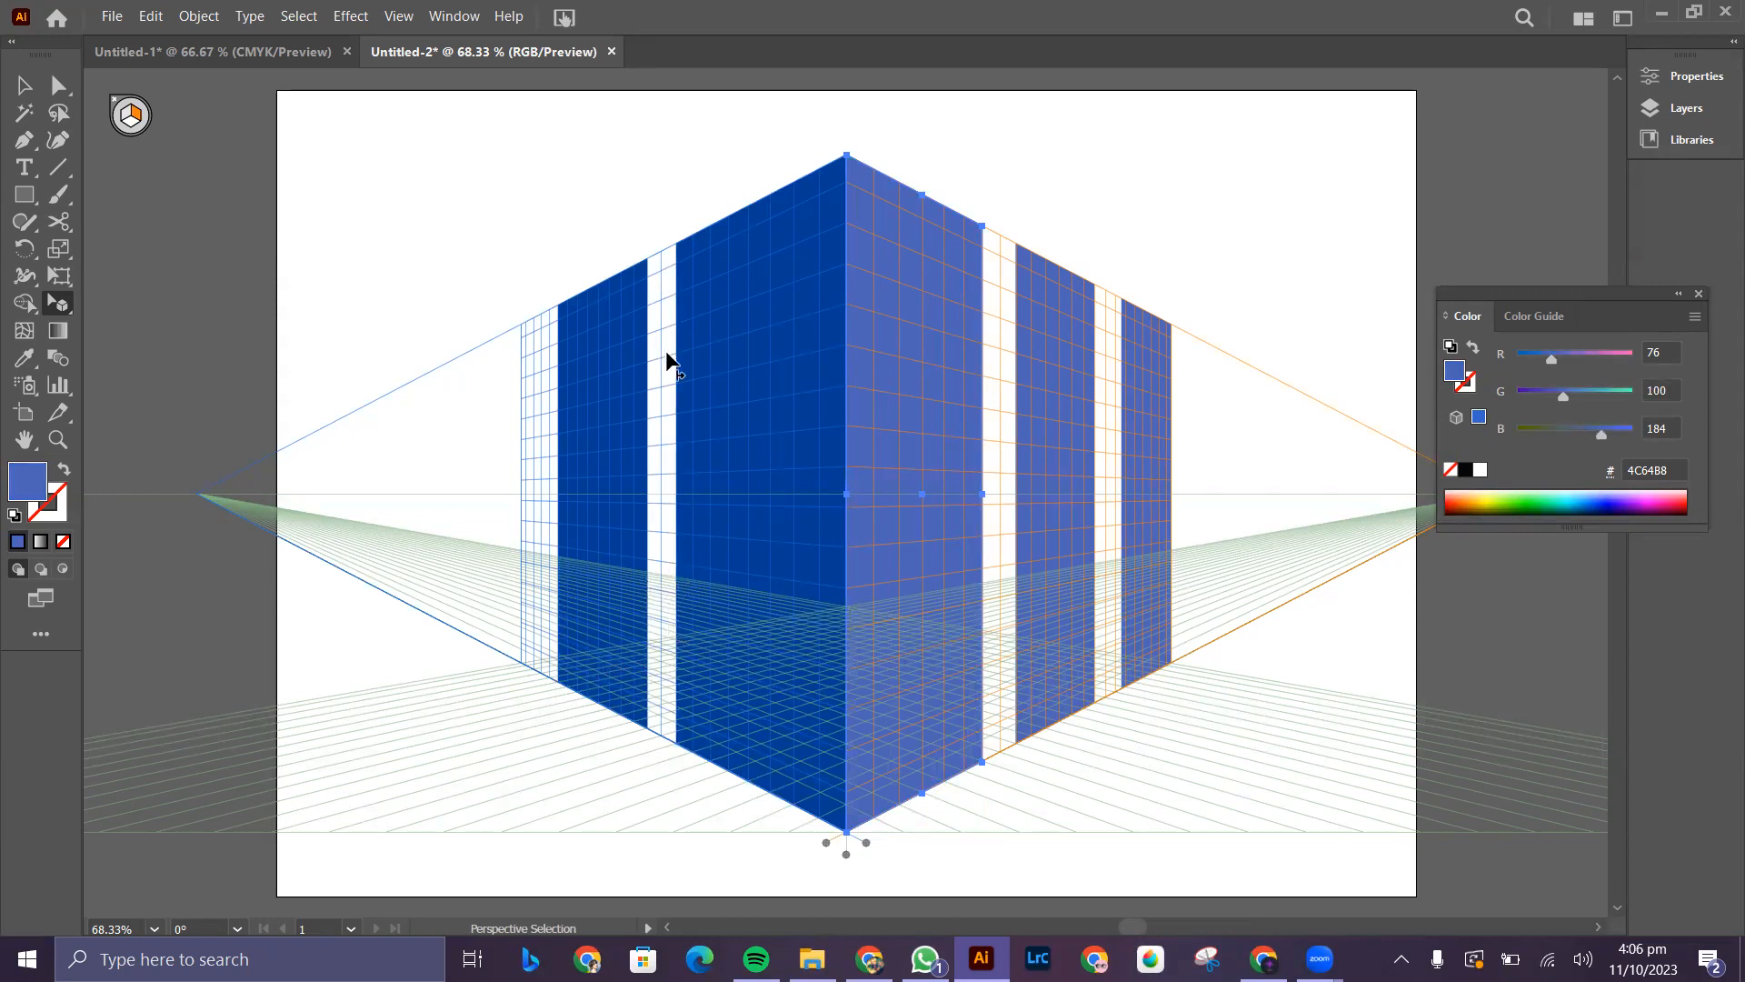
- Duplicate the front right wall into the left-plane gap and the front left wall into the two right-plane gaps as side walls
drag(924, 424, 807, 416)
drag(923, 526, 700, 542)
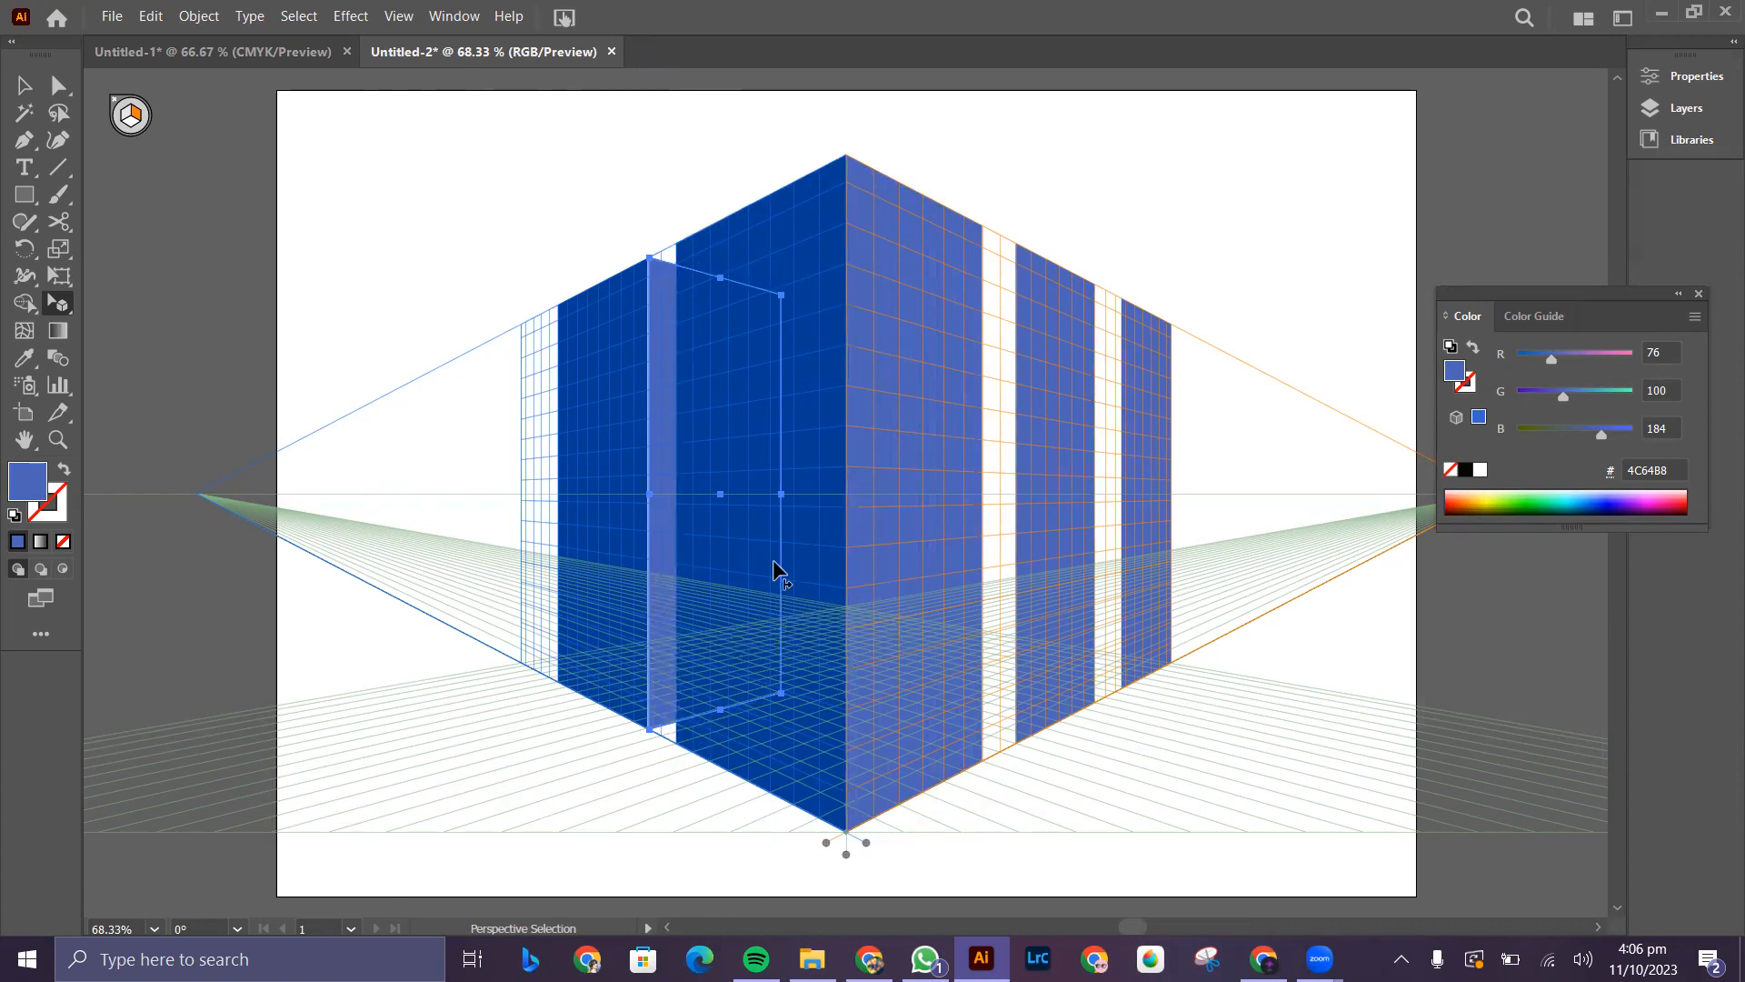
click(815, 558)
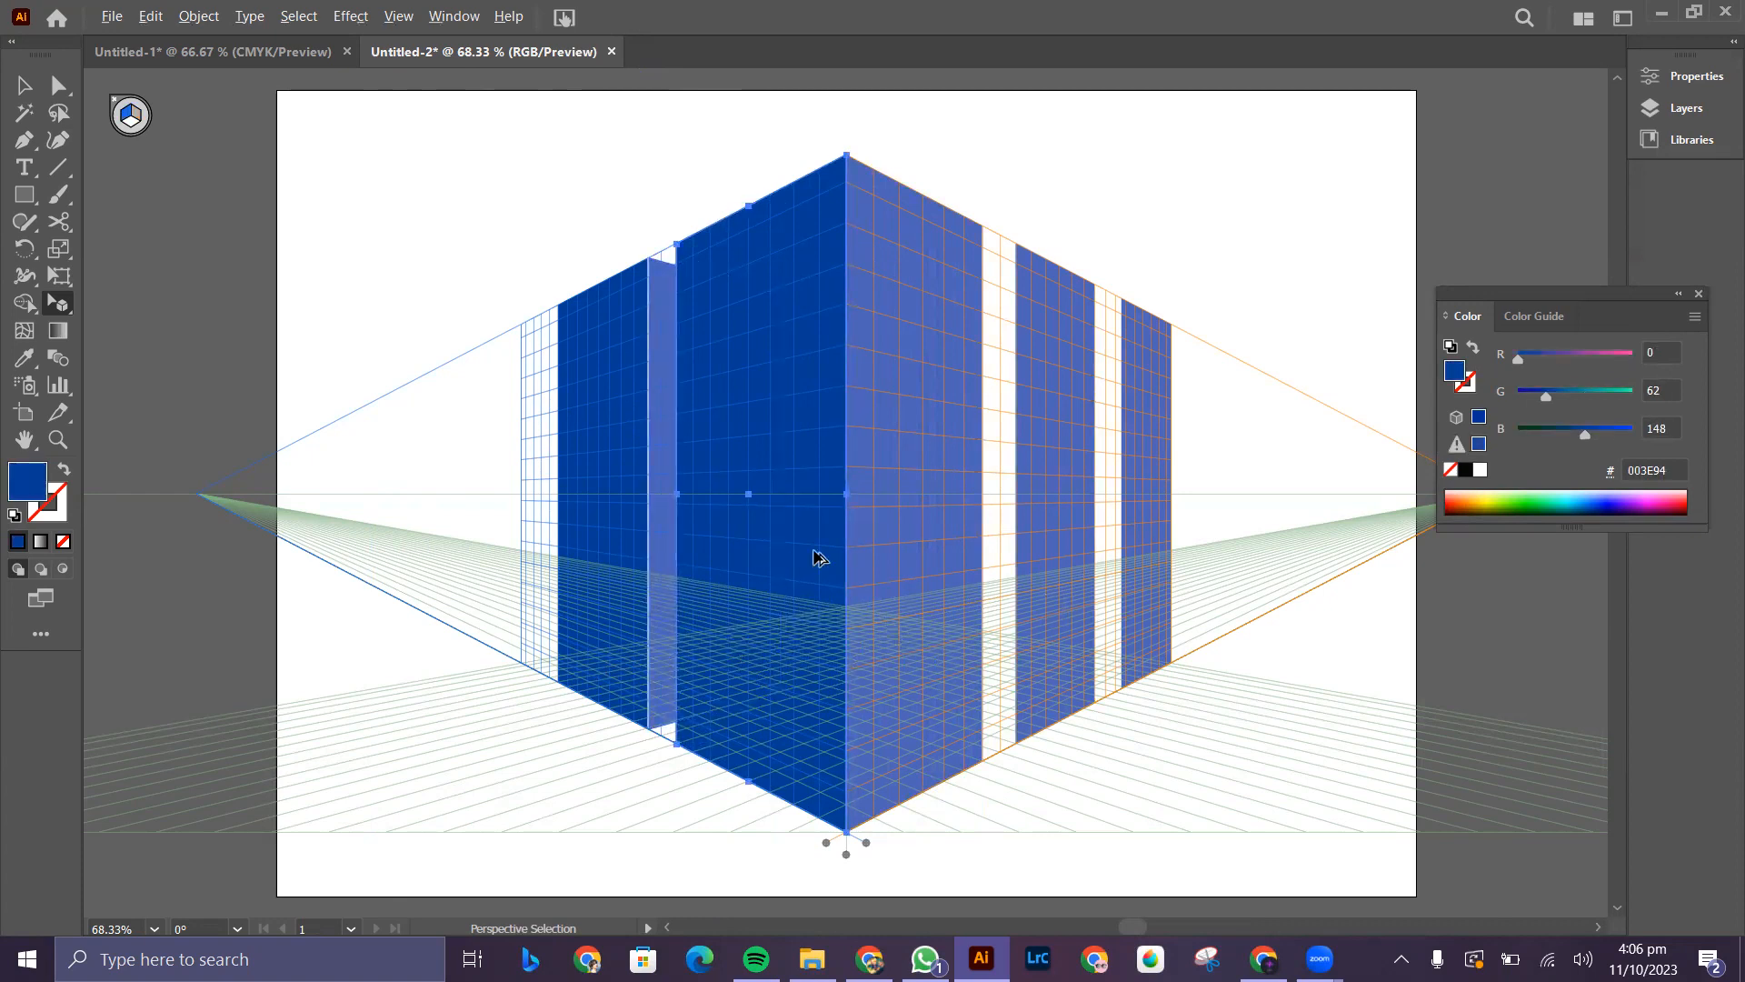
drag(812, 554, 1094, 574)
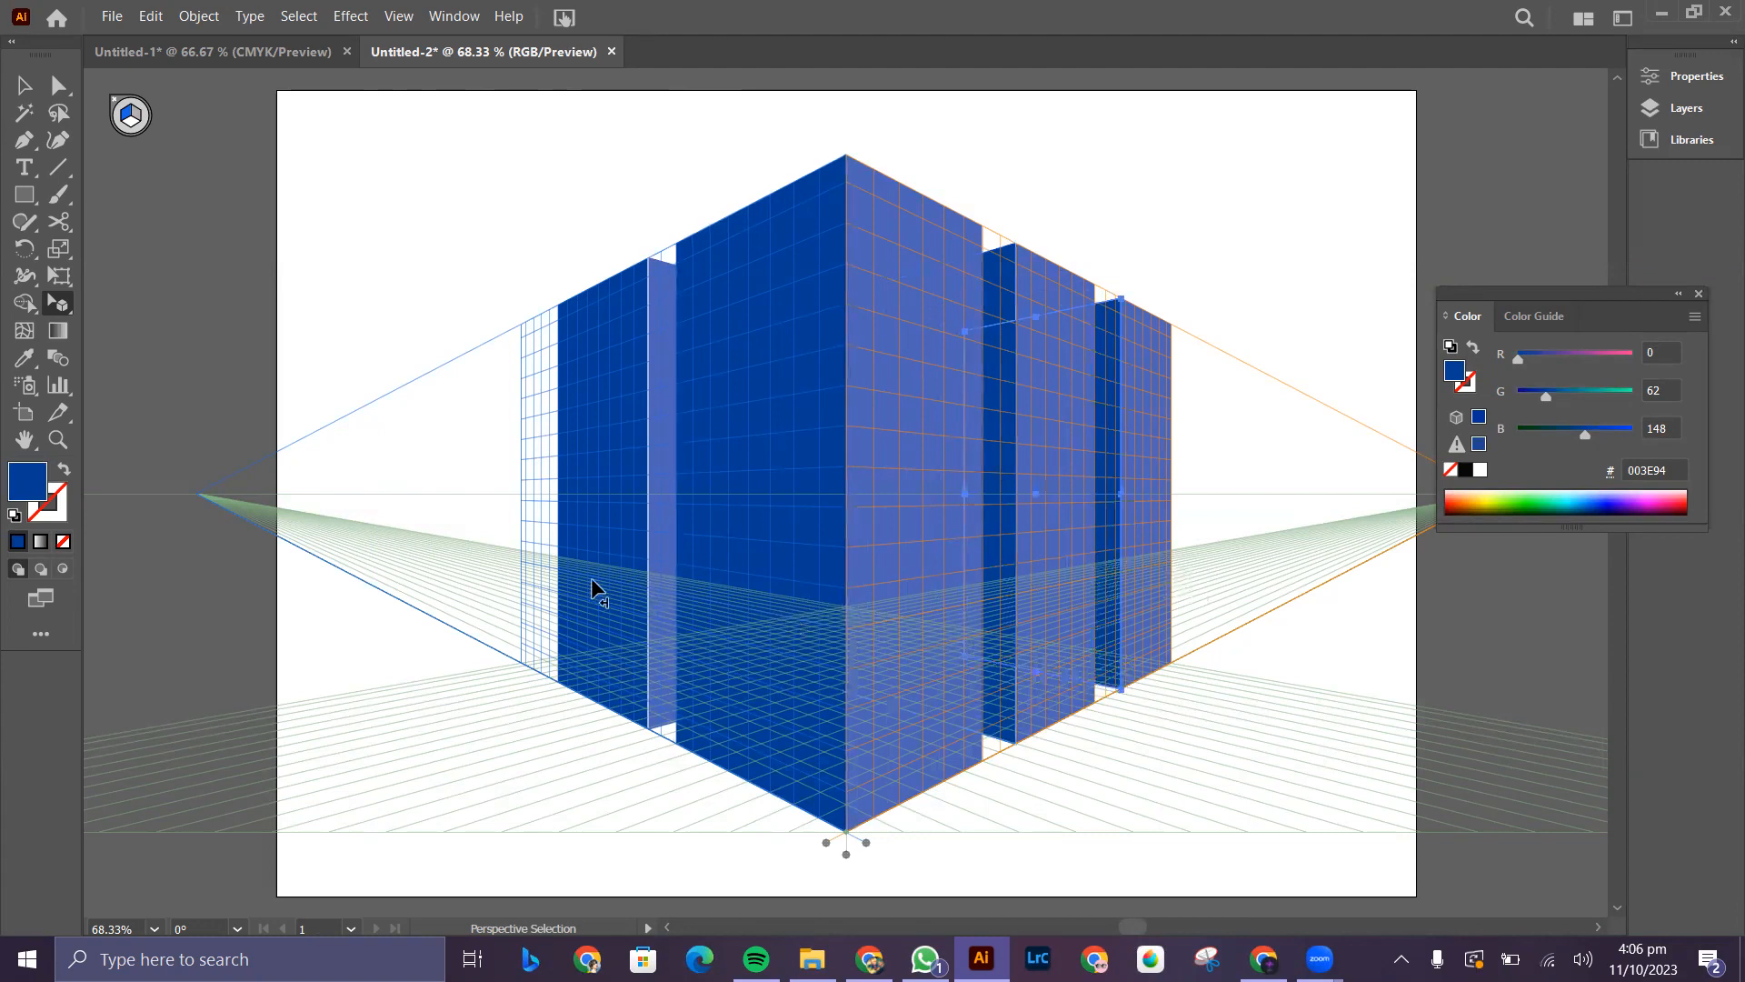
- Try moving the front left wall and shifting or duplicating the light side wall toward the far left, undoing each attempt
click(662, 544)
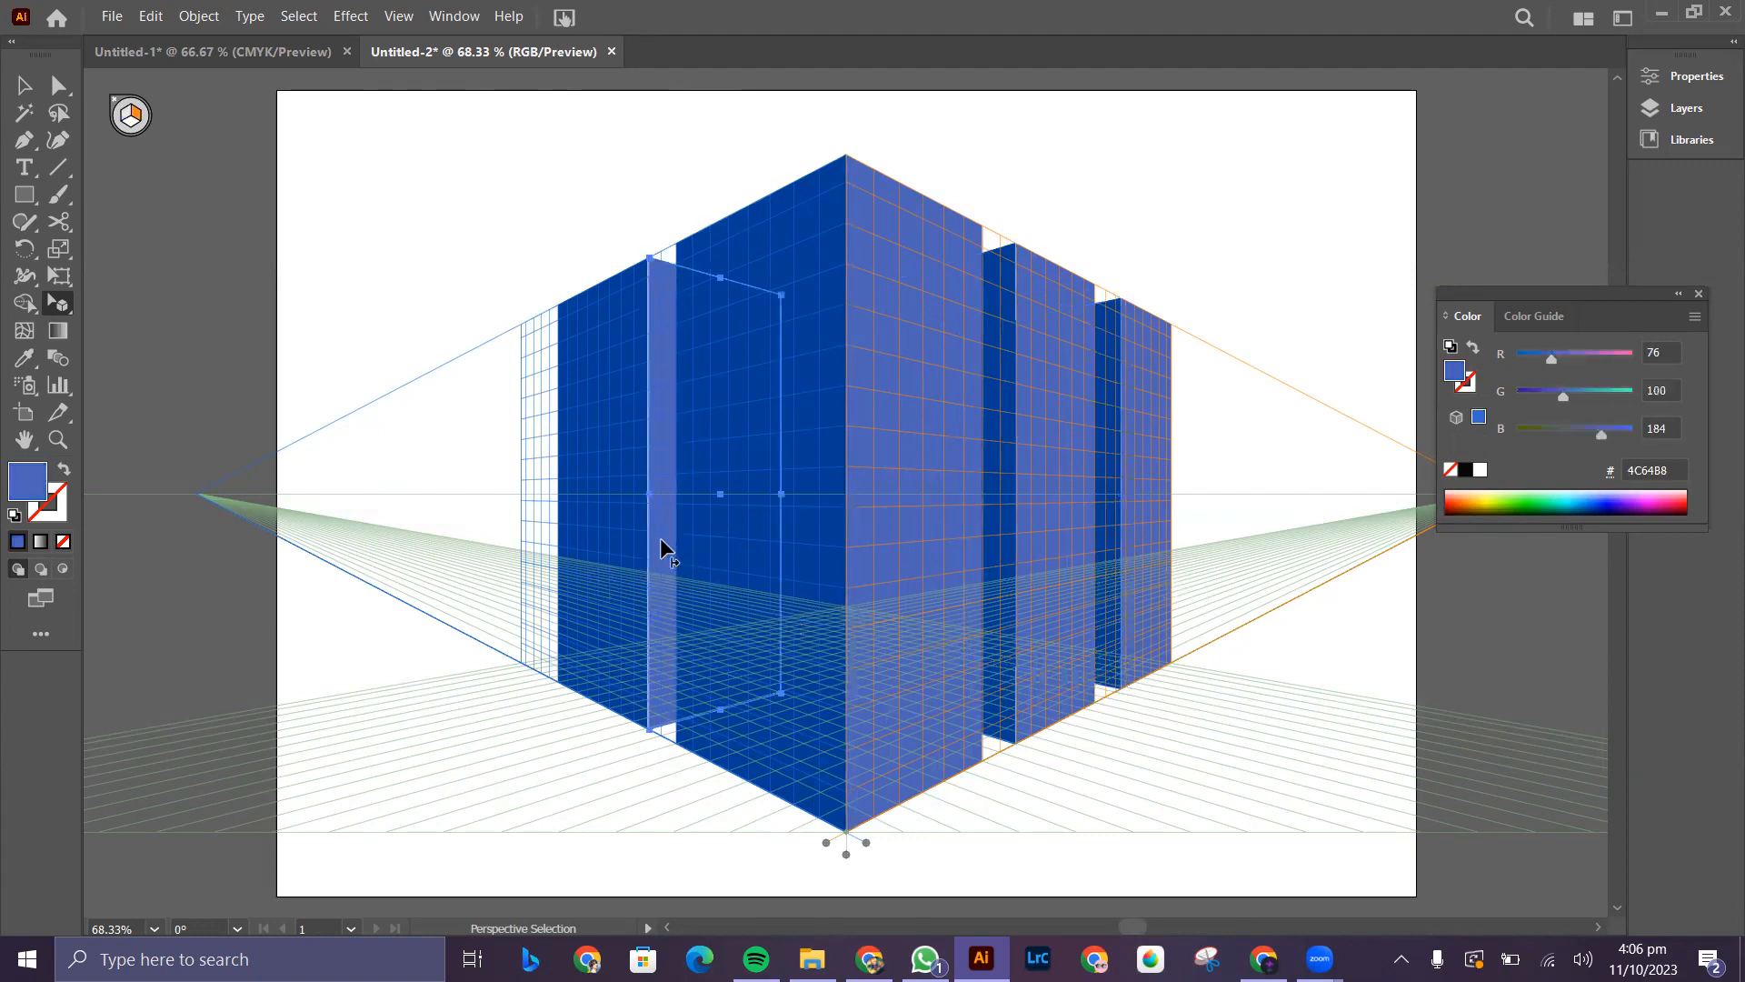
drag(660, 538, 659, 539)
drag(674, 589, 667, 581)
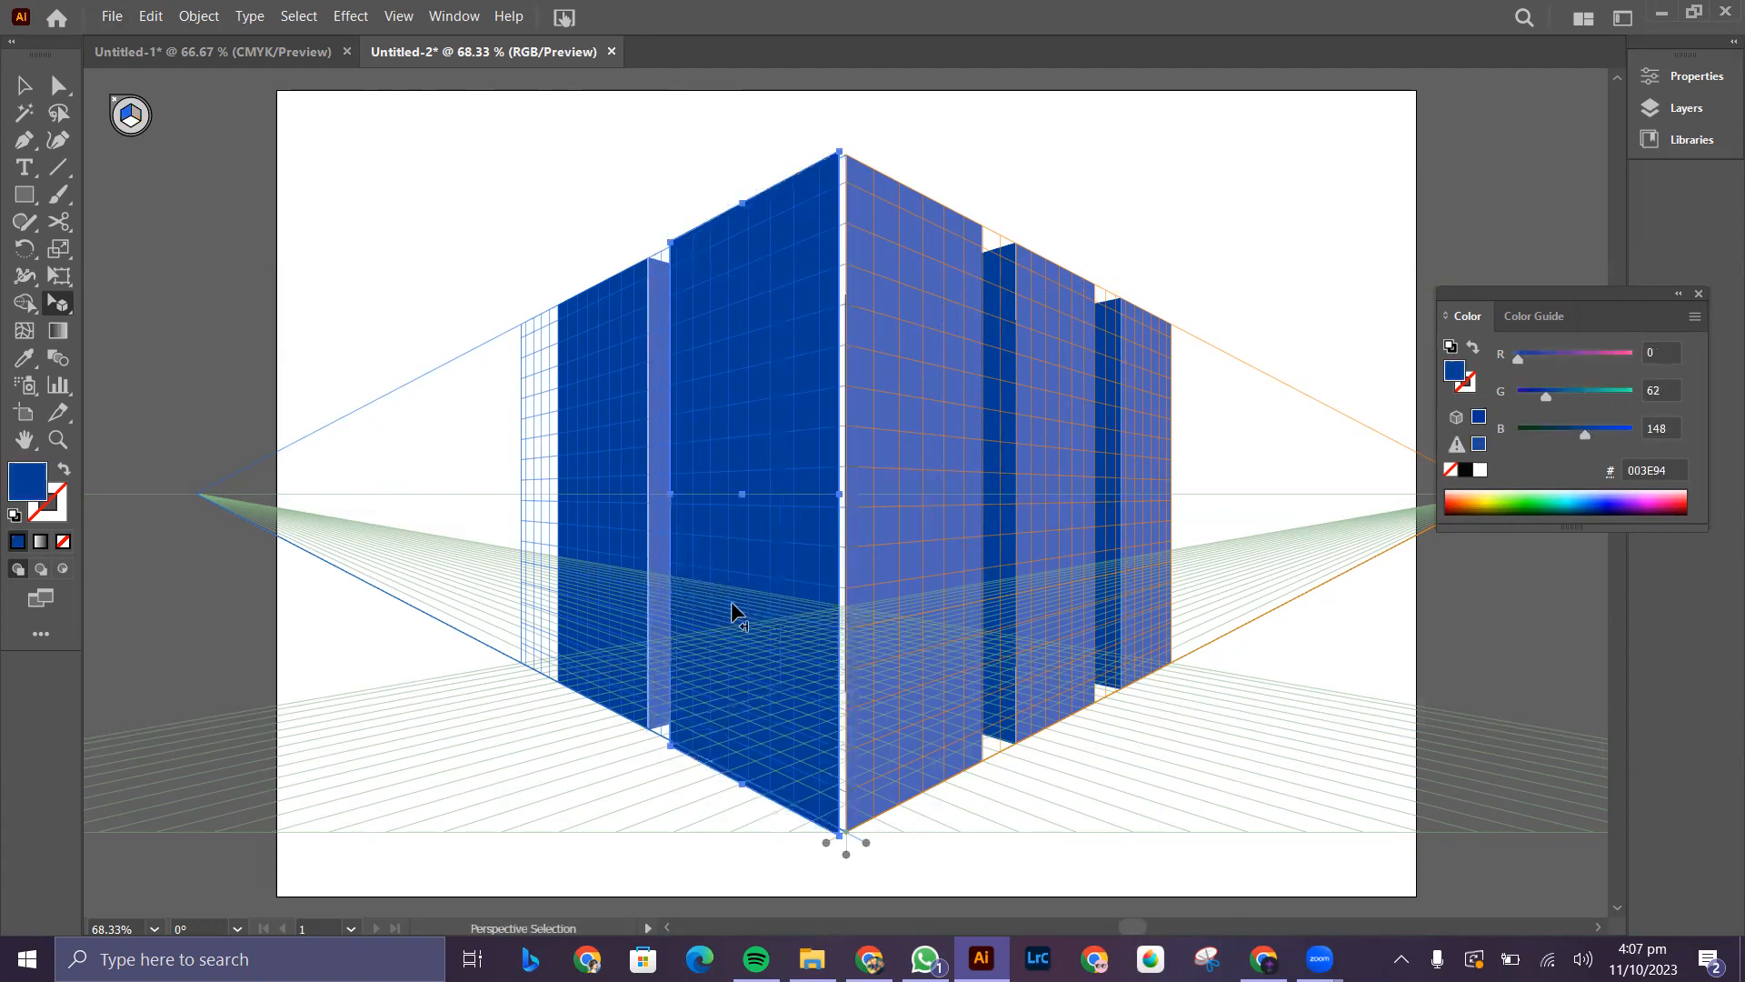
key(ctrl+z)
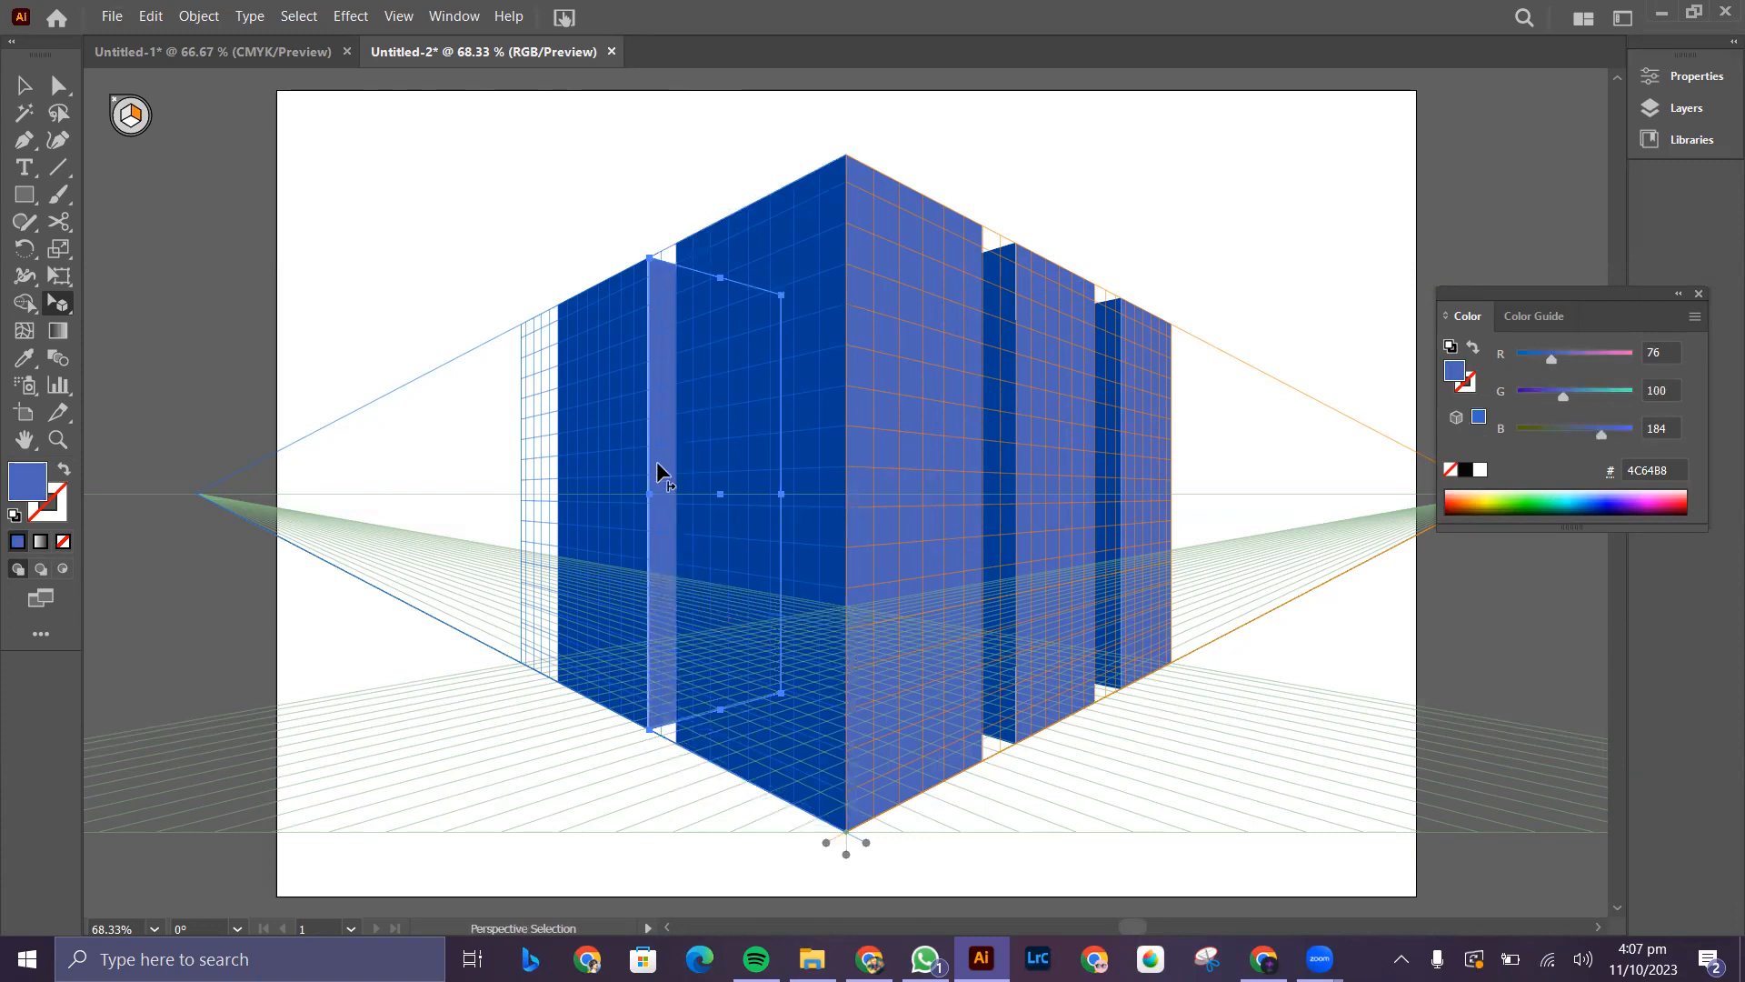
drag(656, 461, 373, 455)
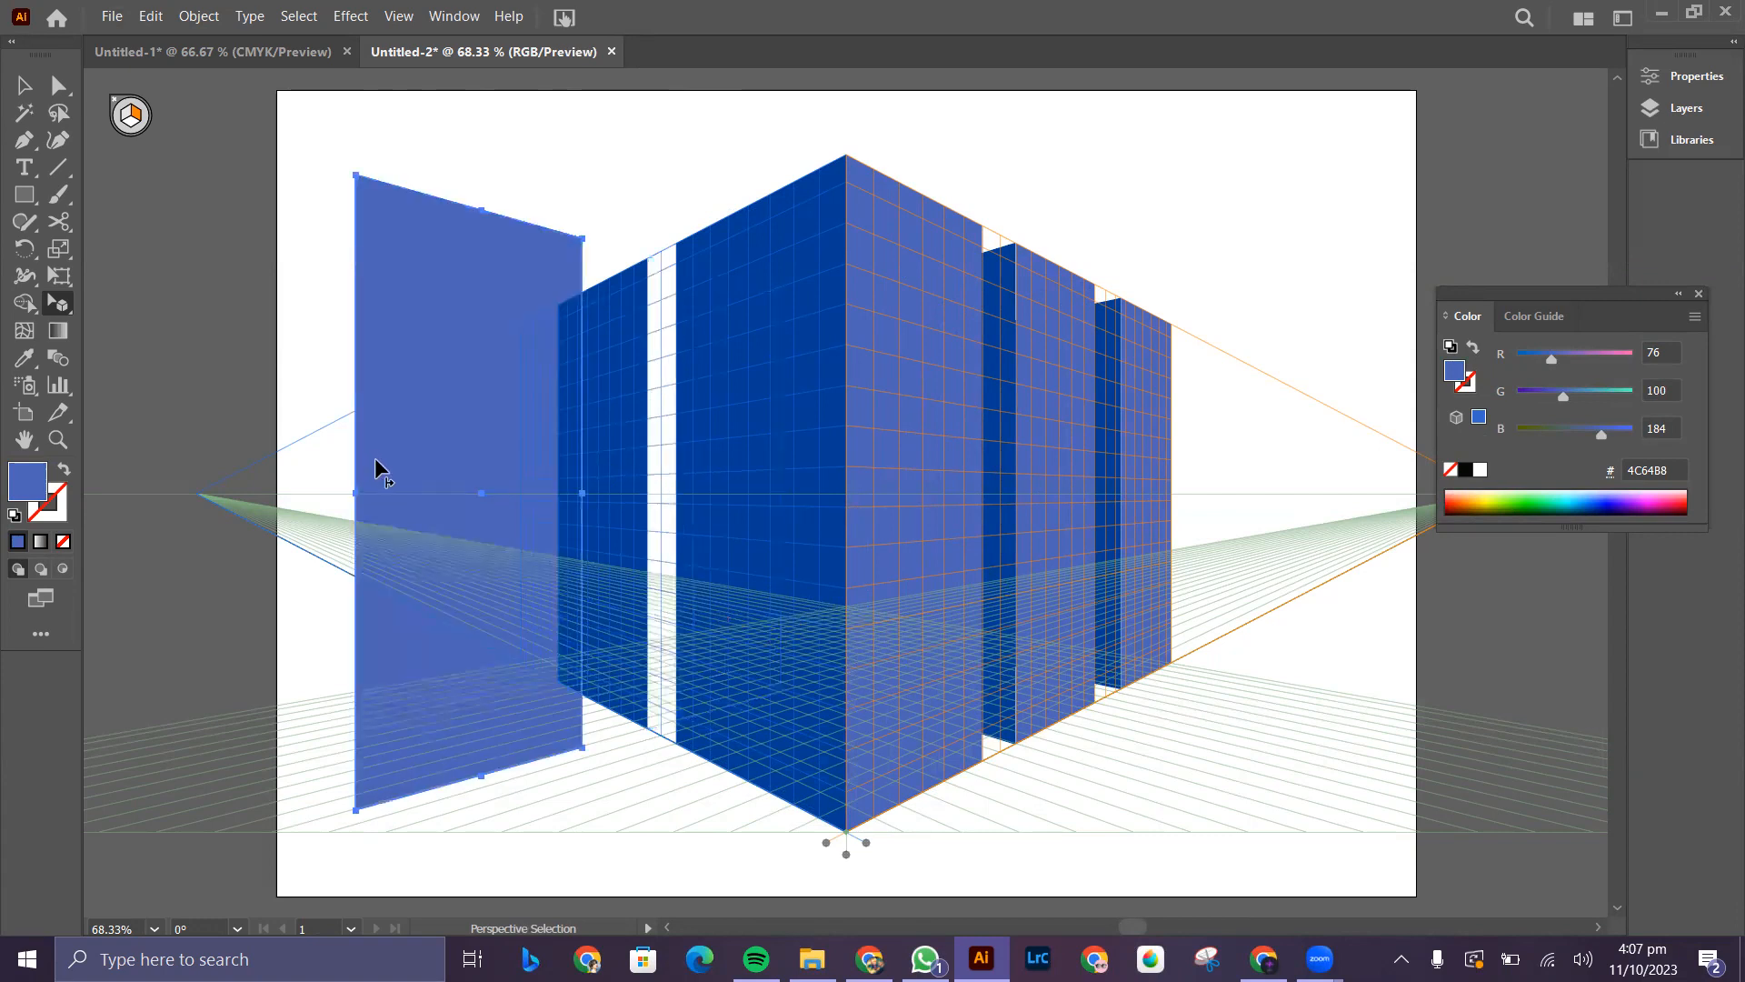
key(ctrl+z)
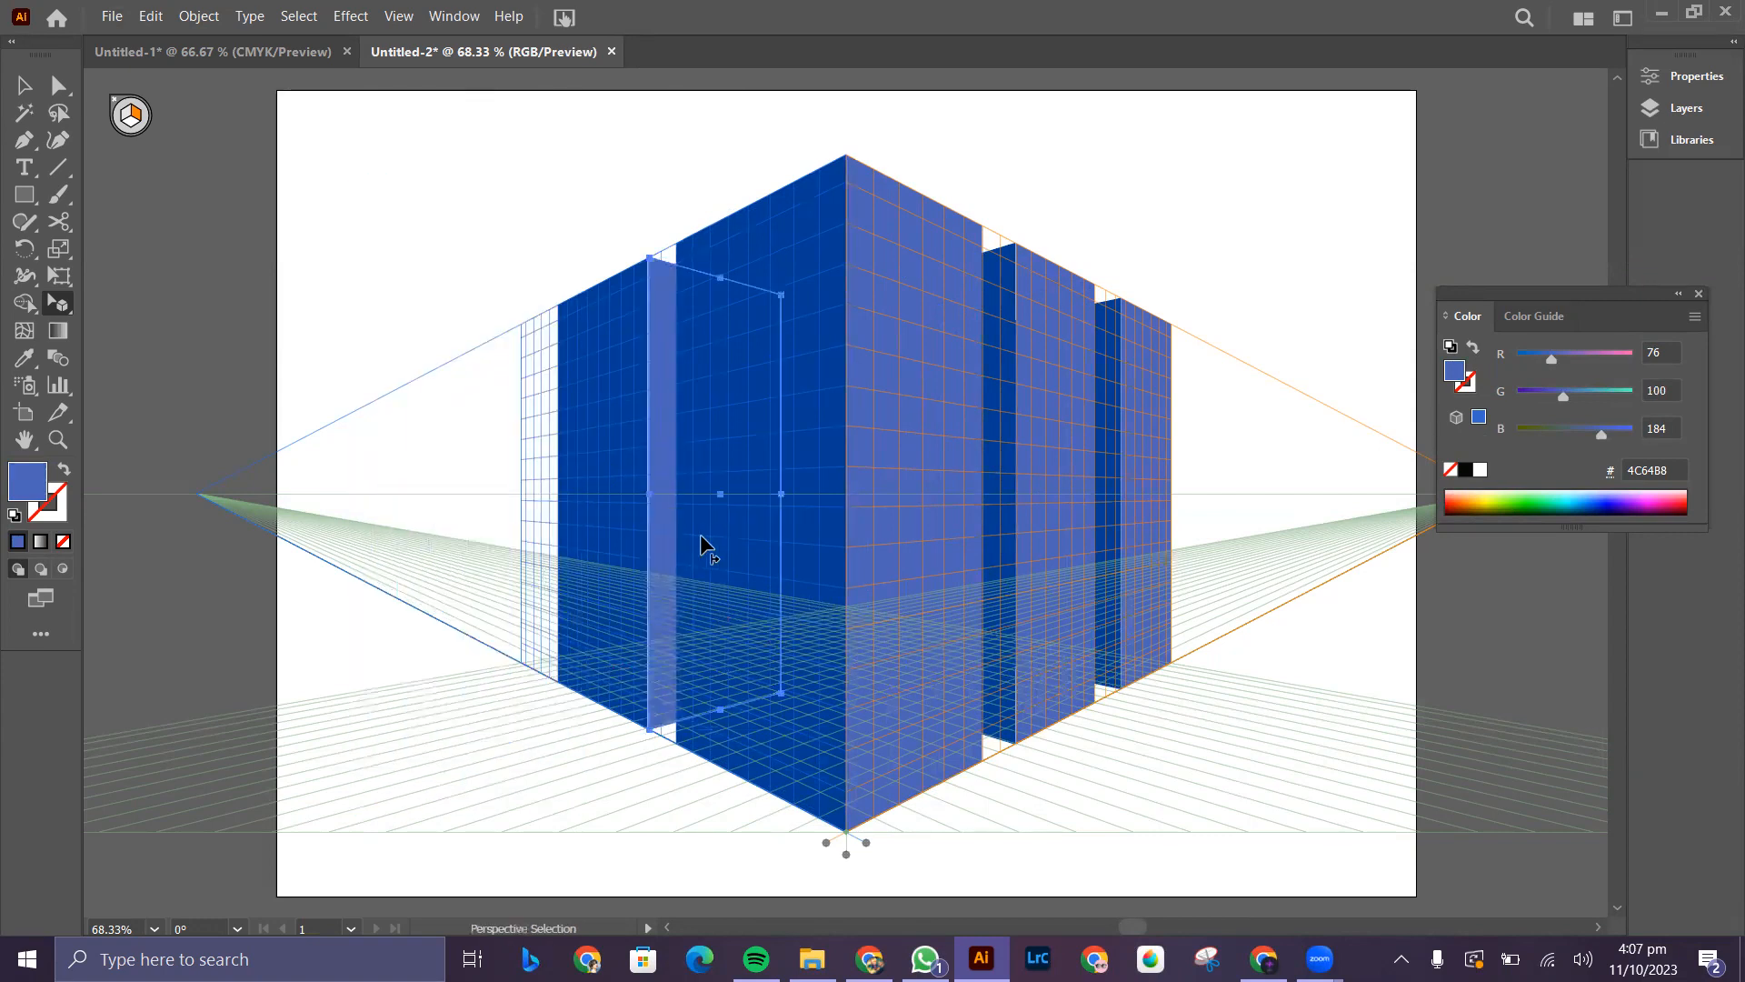
drag(670, 564, 484, 529)
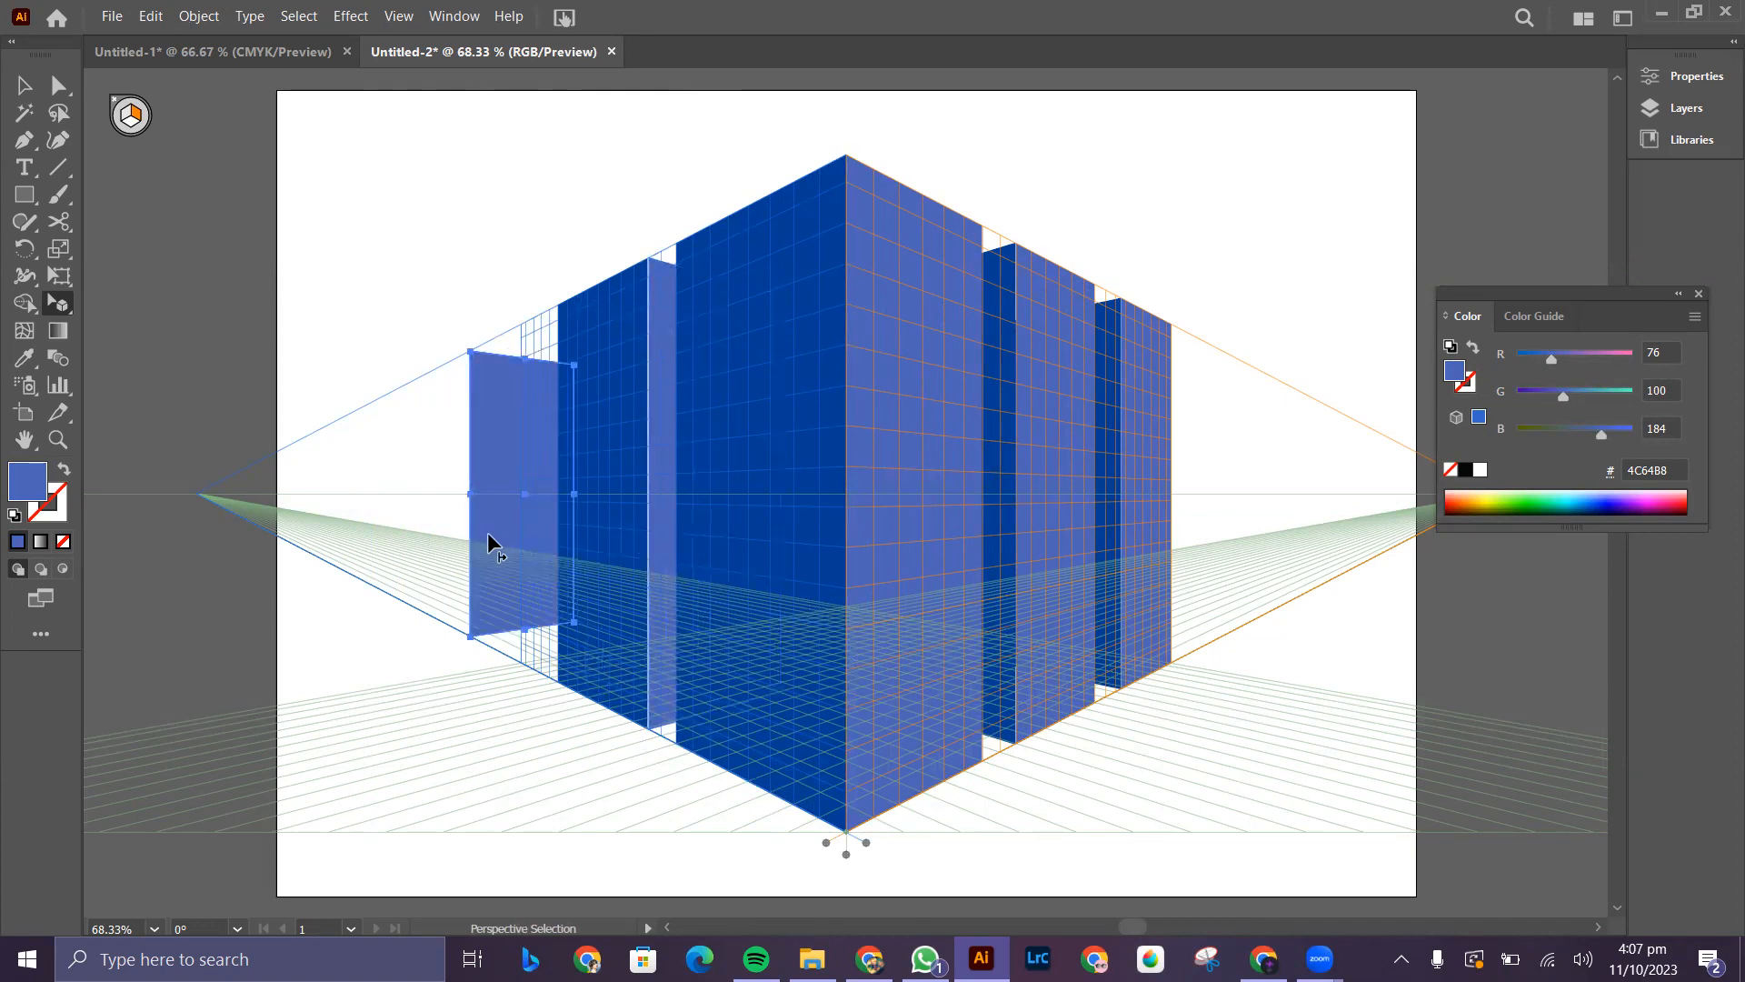
key(ctrl+z)
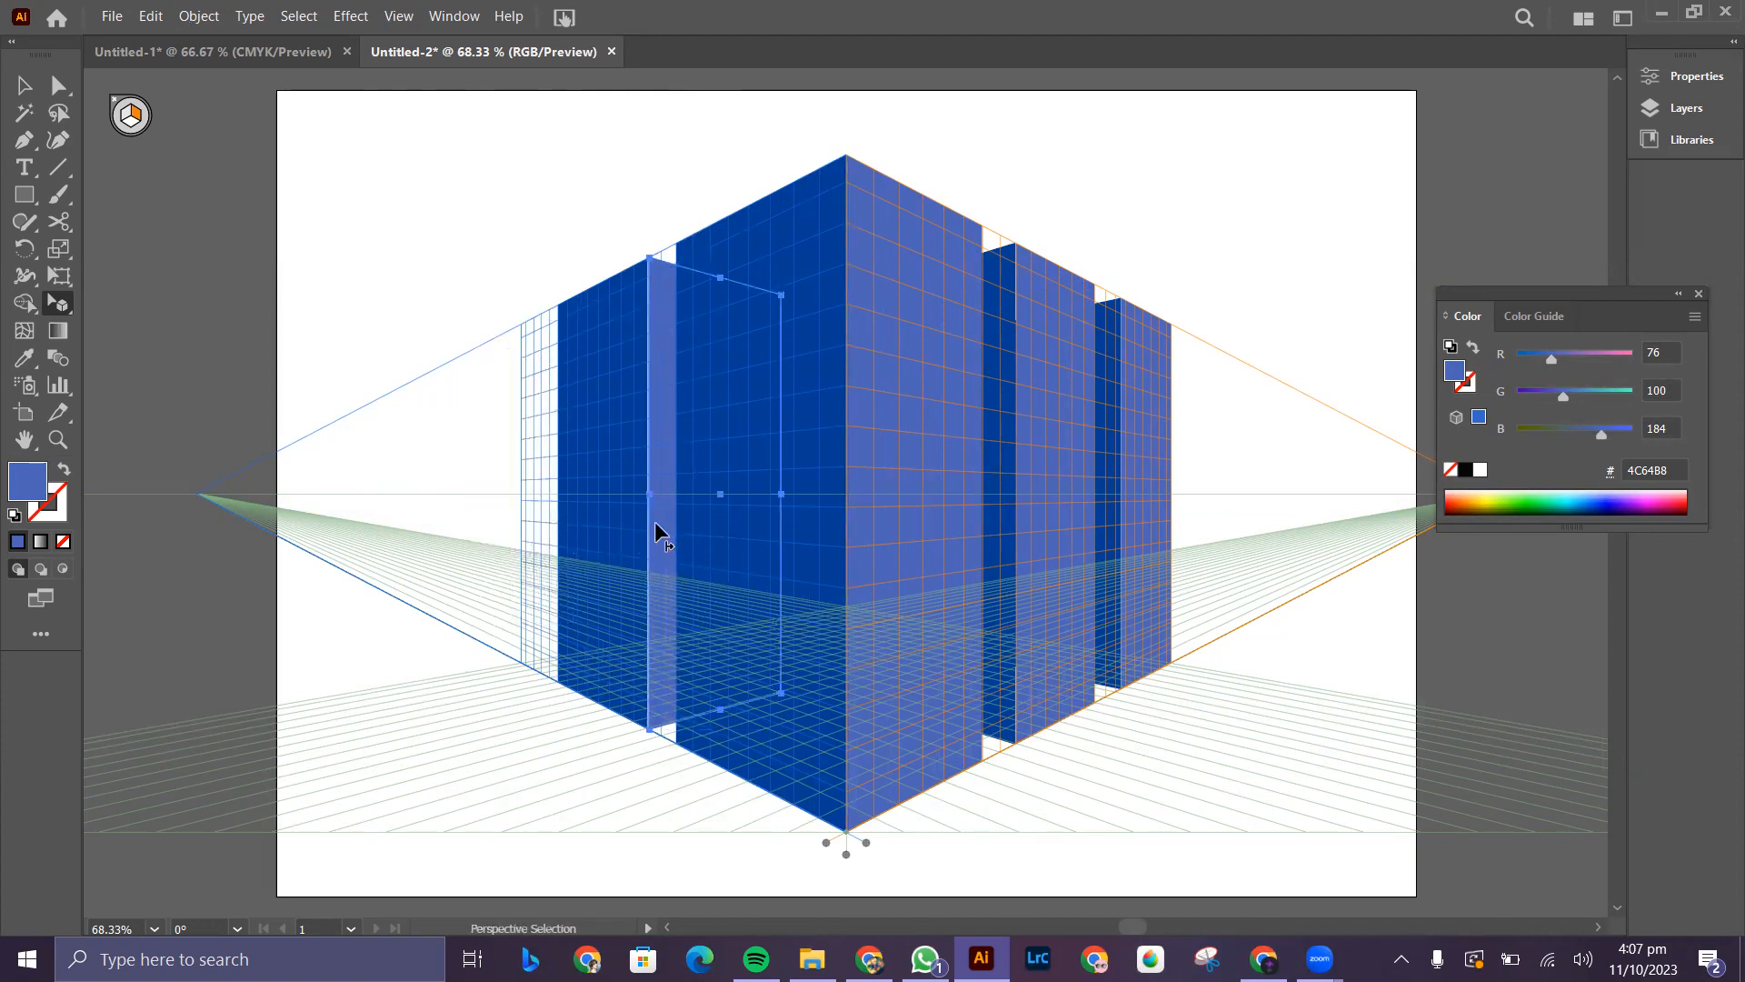
- Nudge the light side wall slightly toward the rear left wall, check the building with the perspective grid hidden, and deselect the wall
drag(650, 515, 654, 516)
click(395, 417)
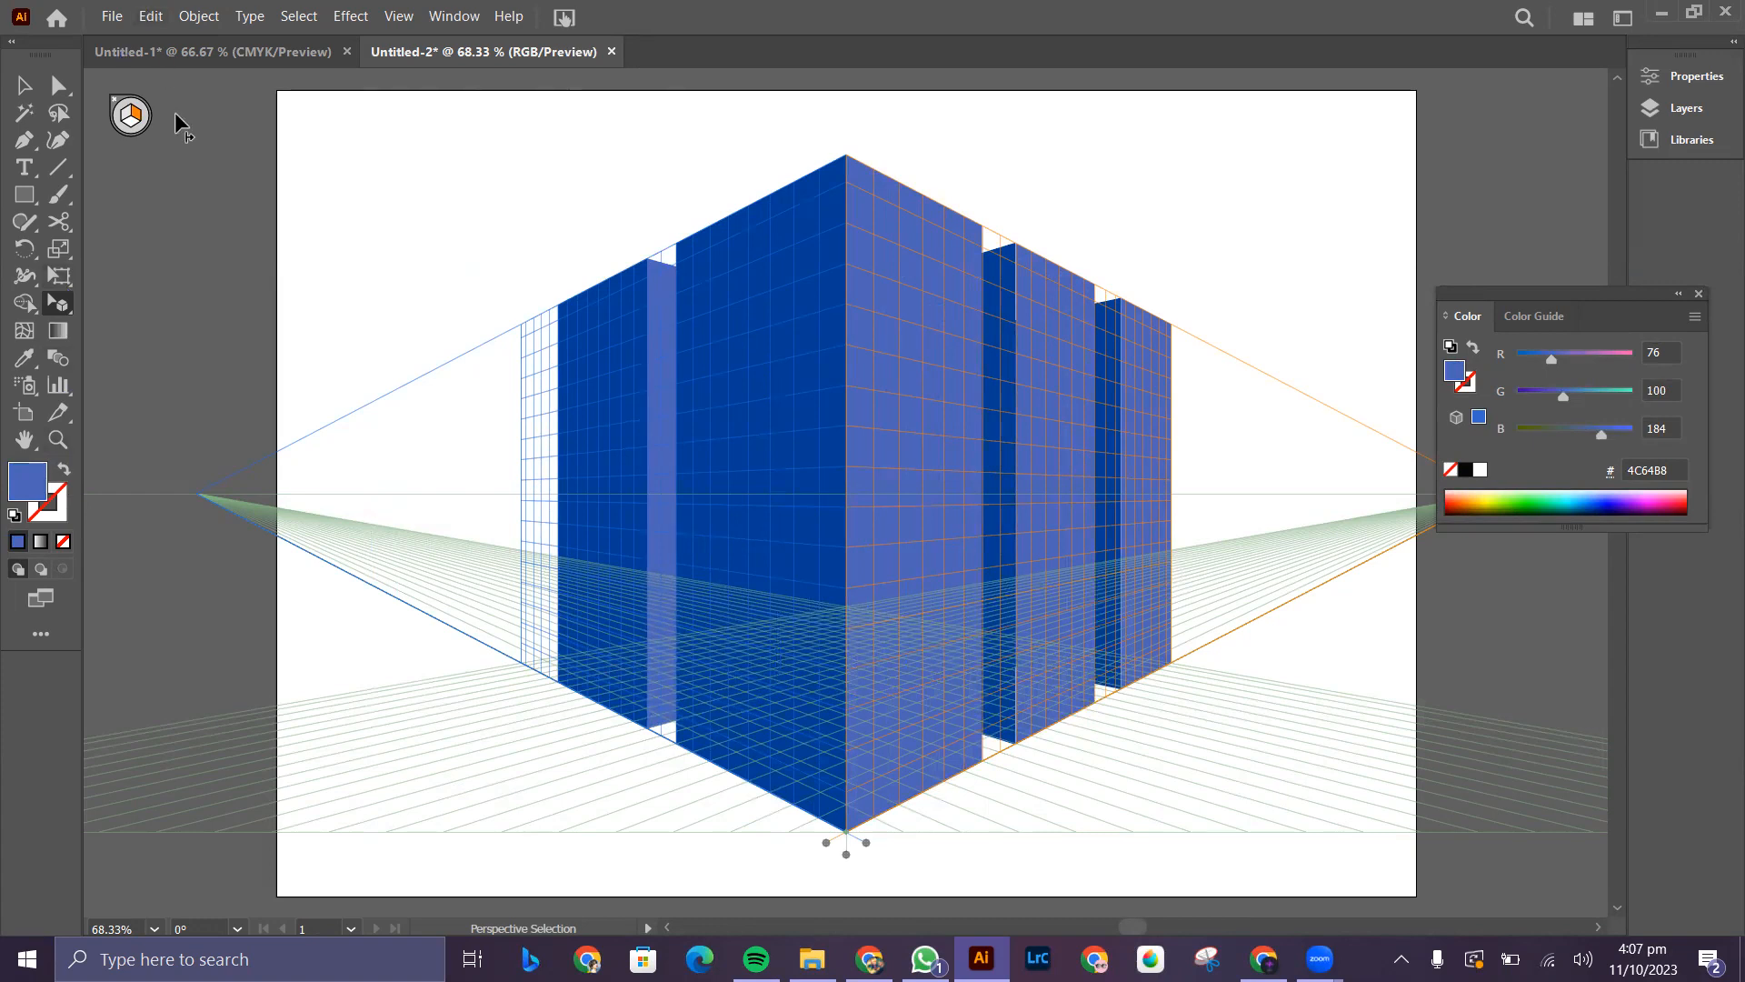
key(ctrl+shift+i)
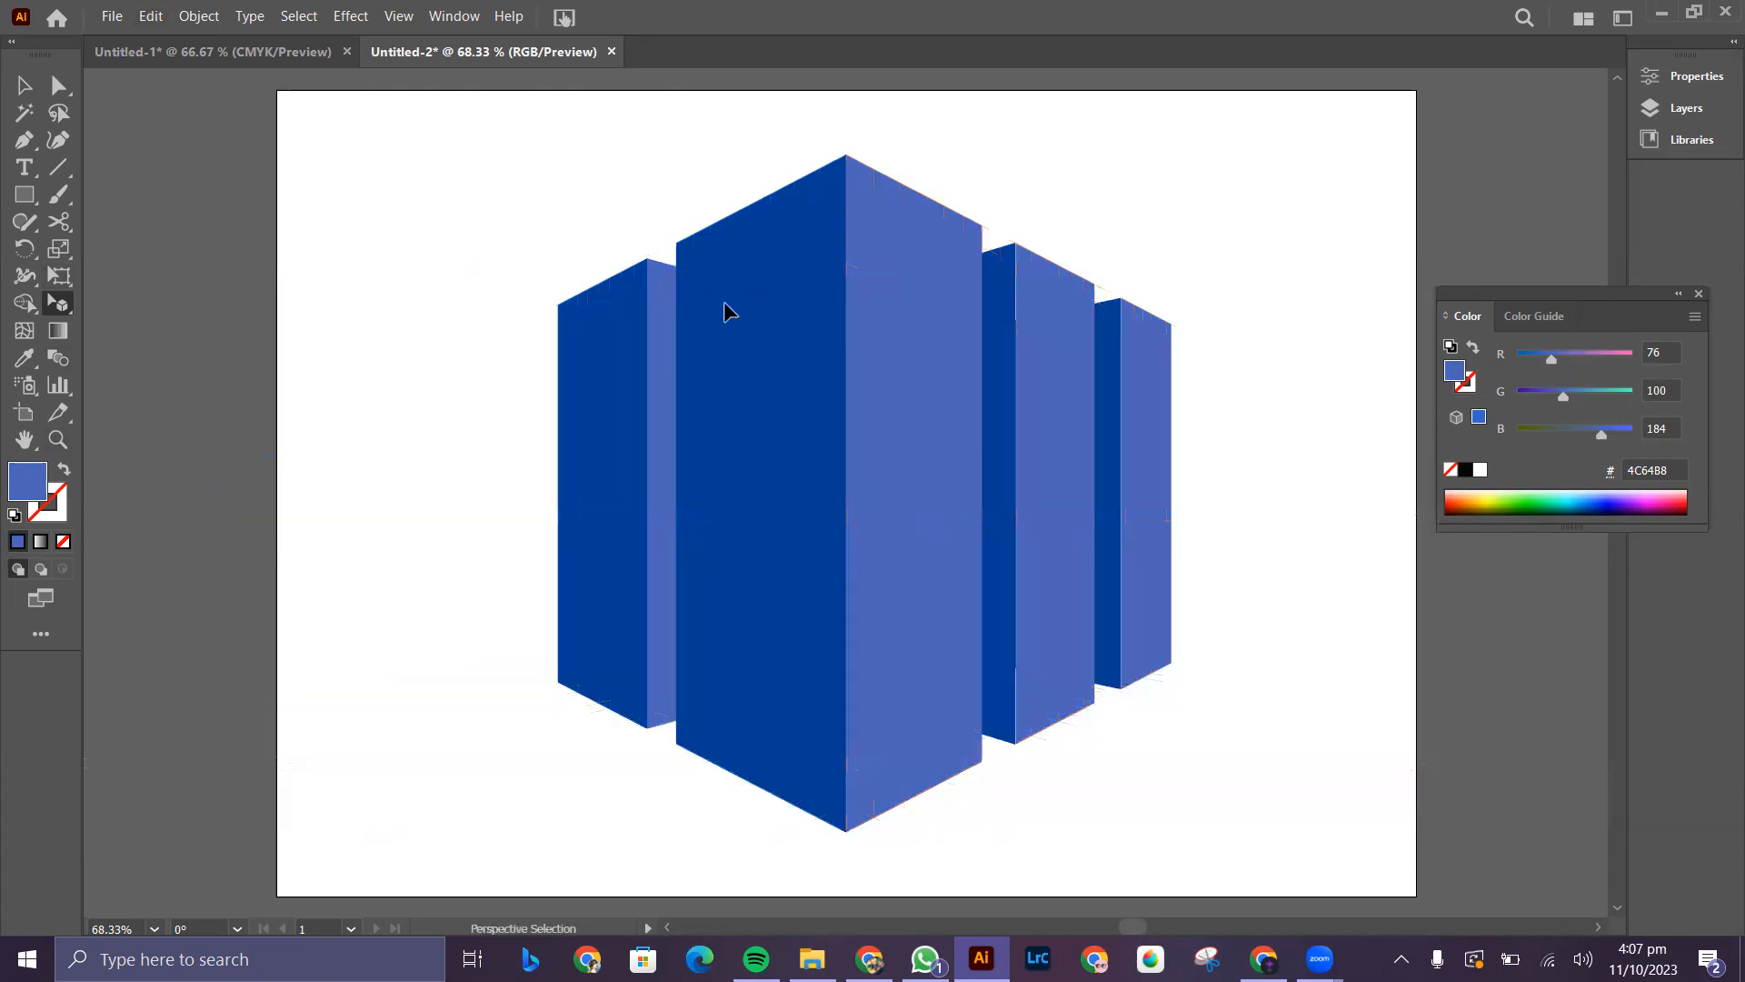
key(ctrl+z)
key(Left)
key(Left)
drag(60, 304, 145, 294)
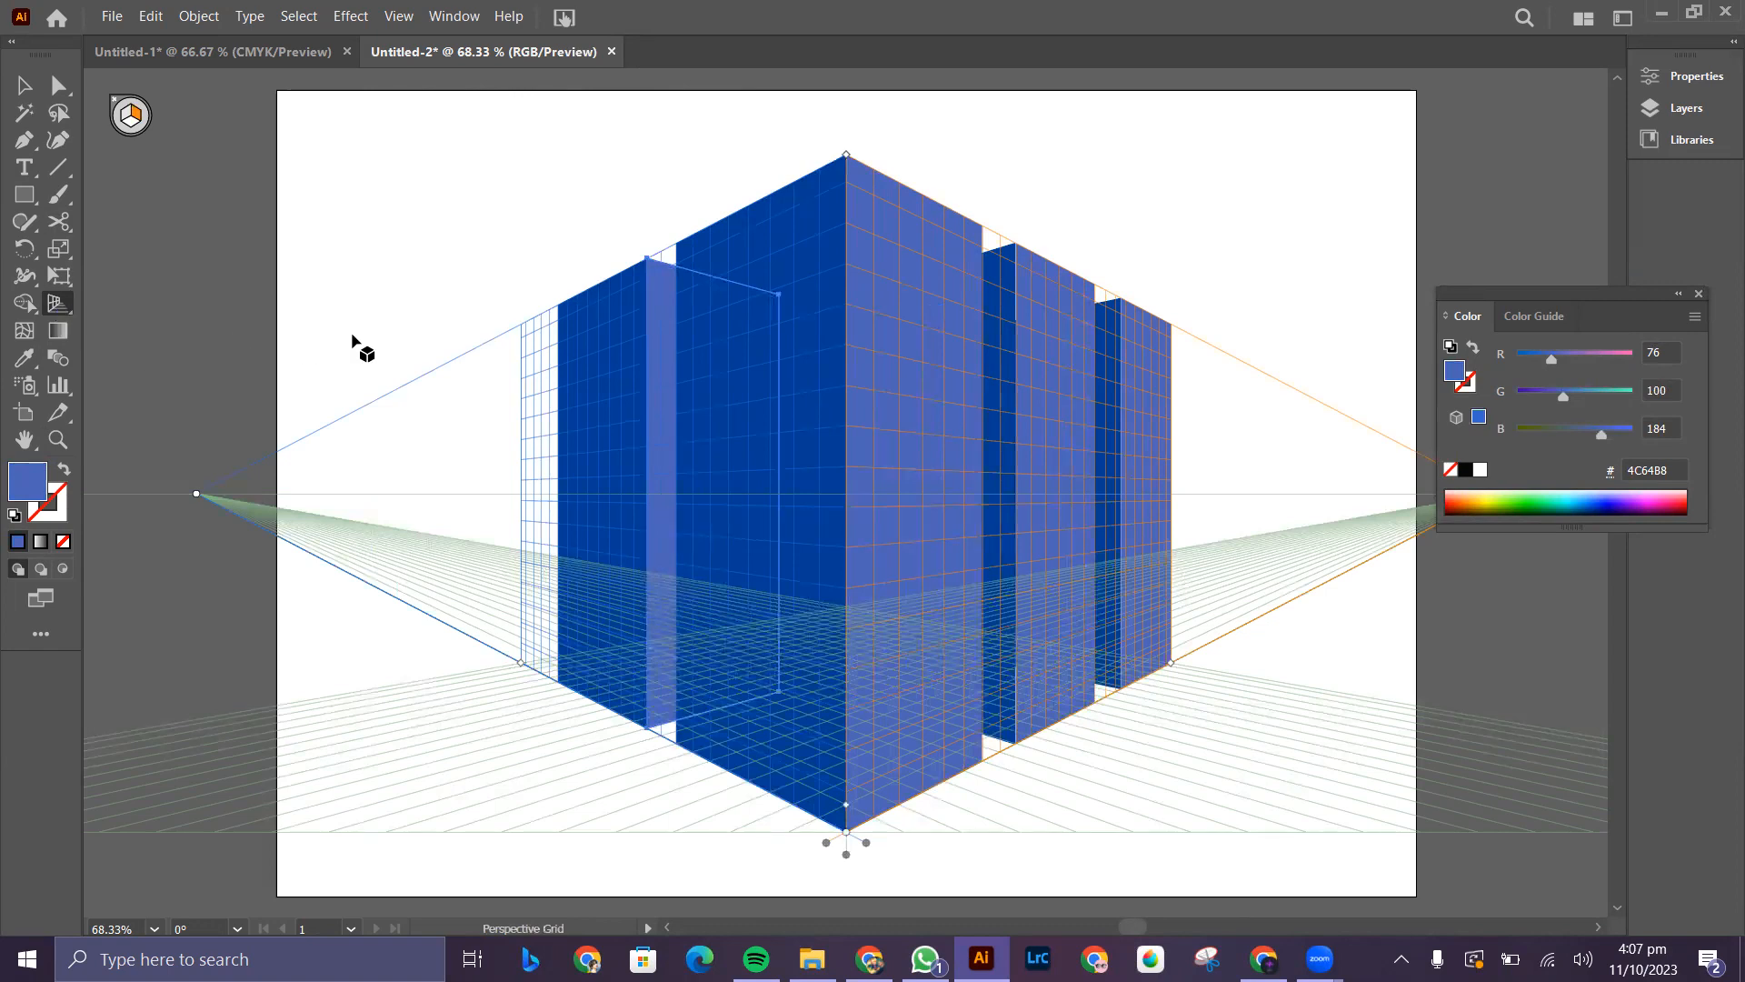
click(20, 87)
click(205, 274)
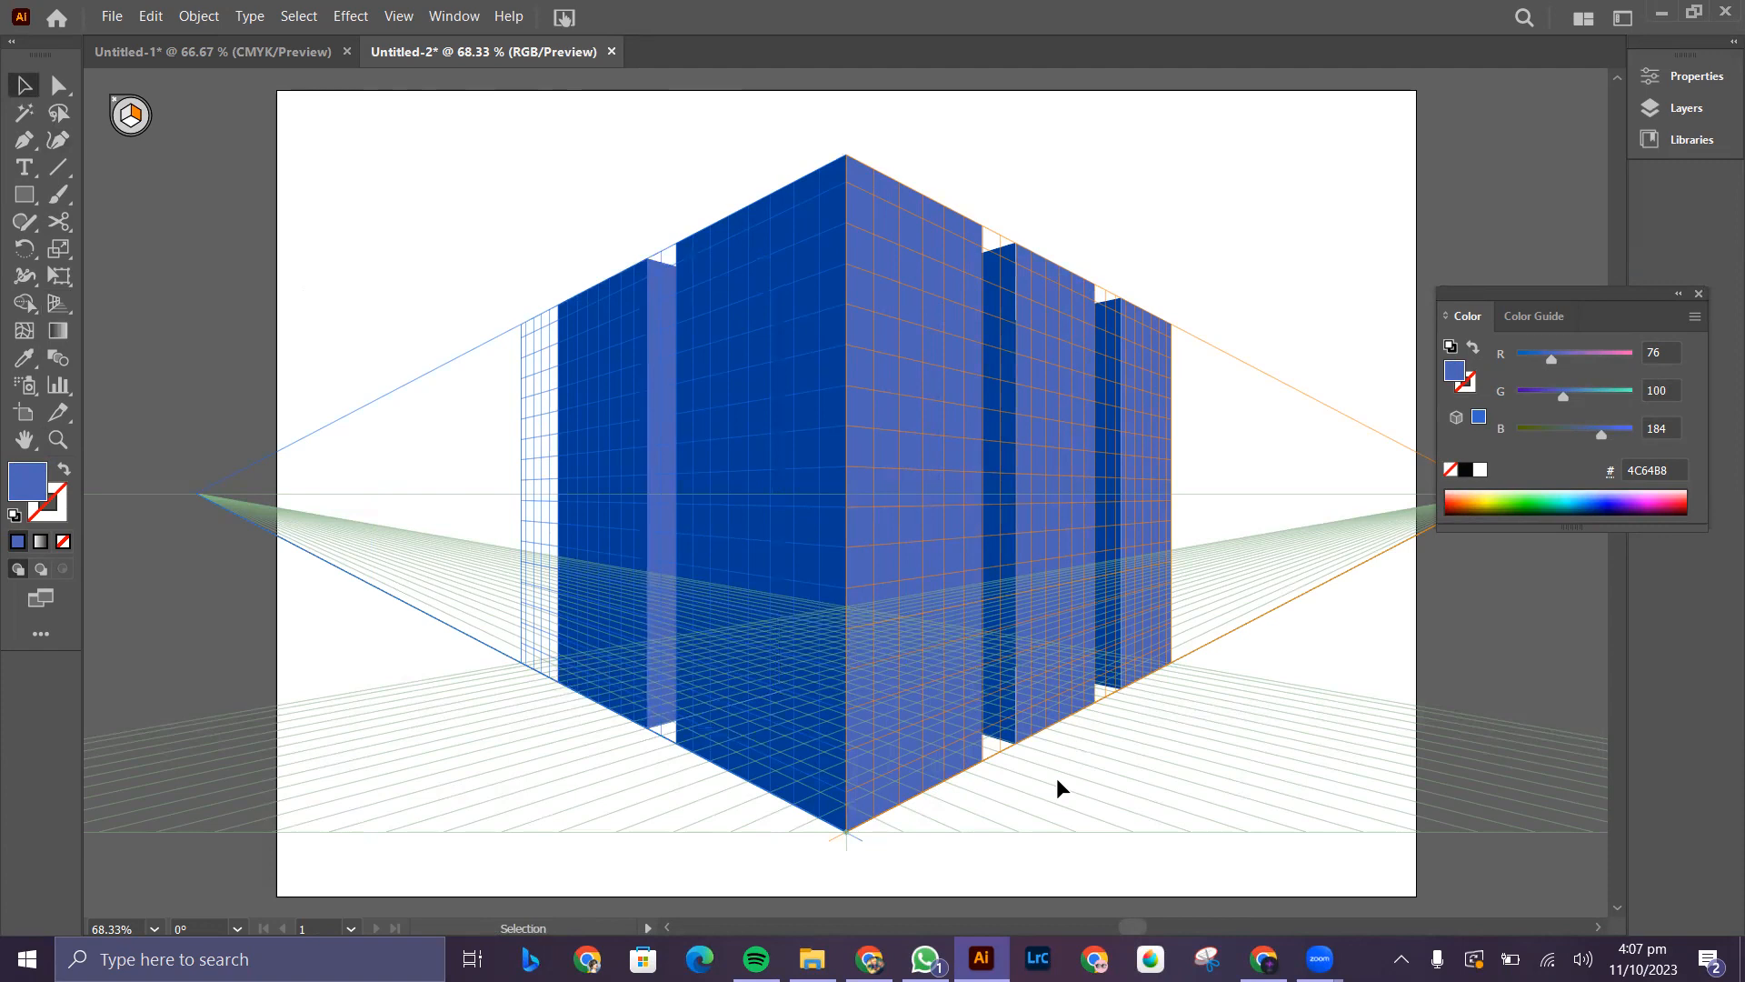
- Draw a ground rectangle on the horizontal grid plane beneath the buildings and pull its back edges inward in perspective
scroll(1009, 673, down, 1)
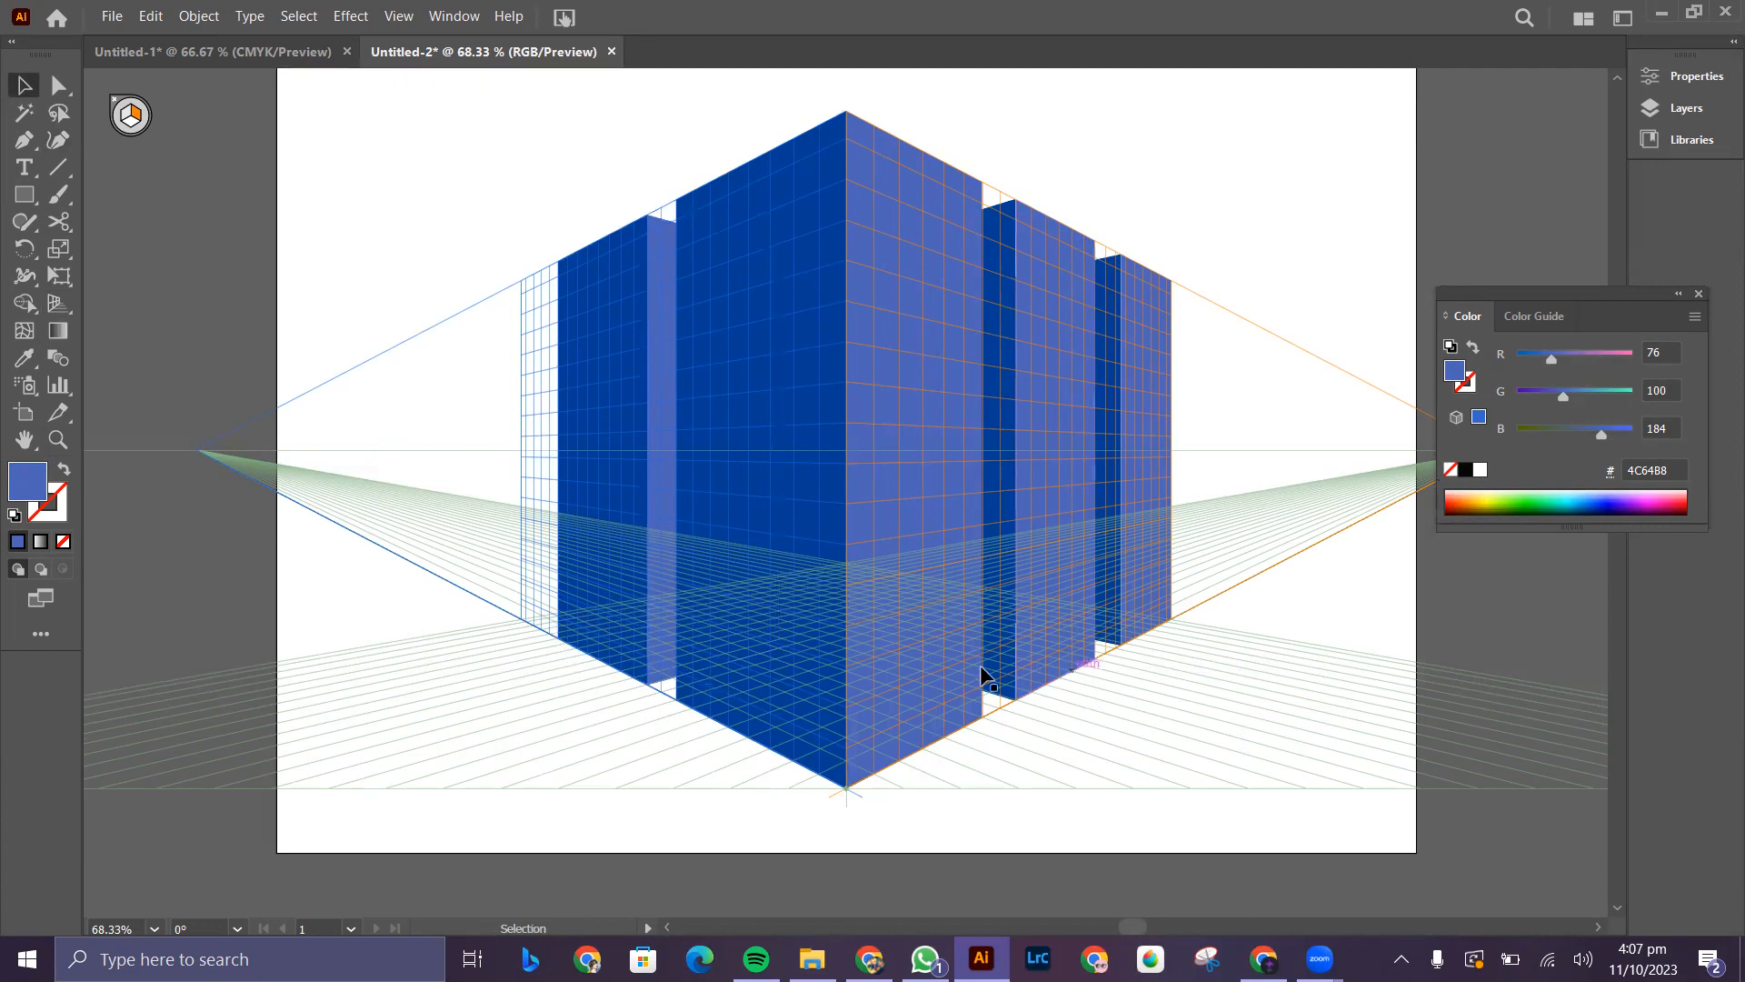
click(131, 124)
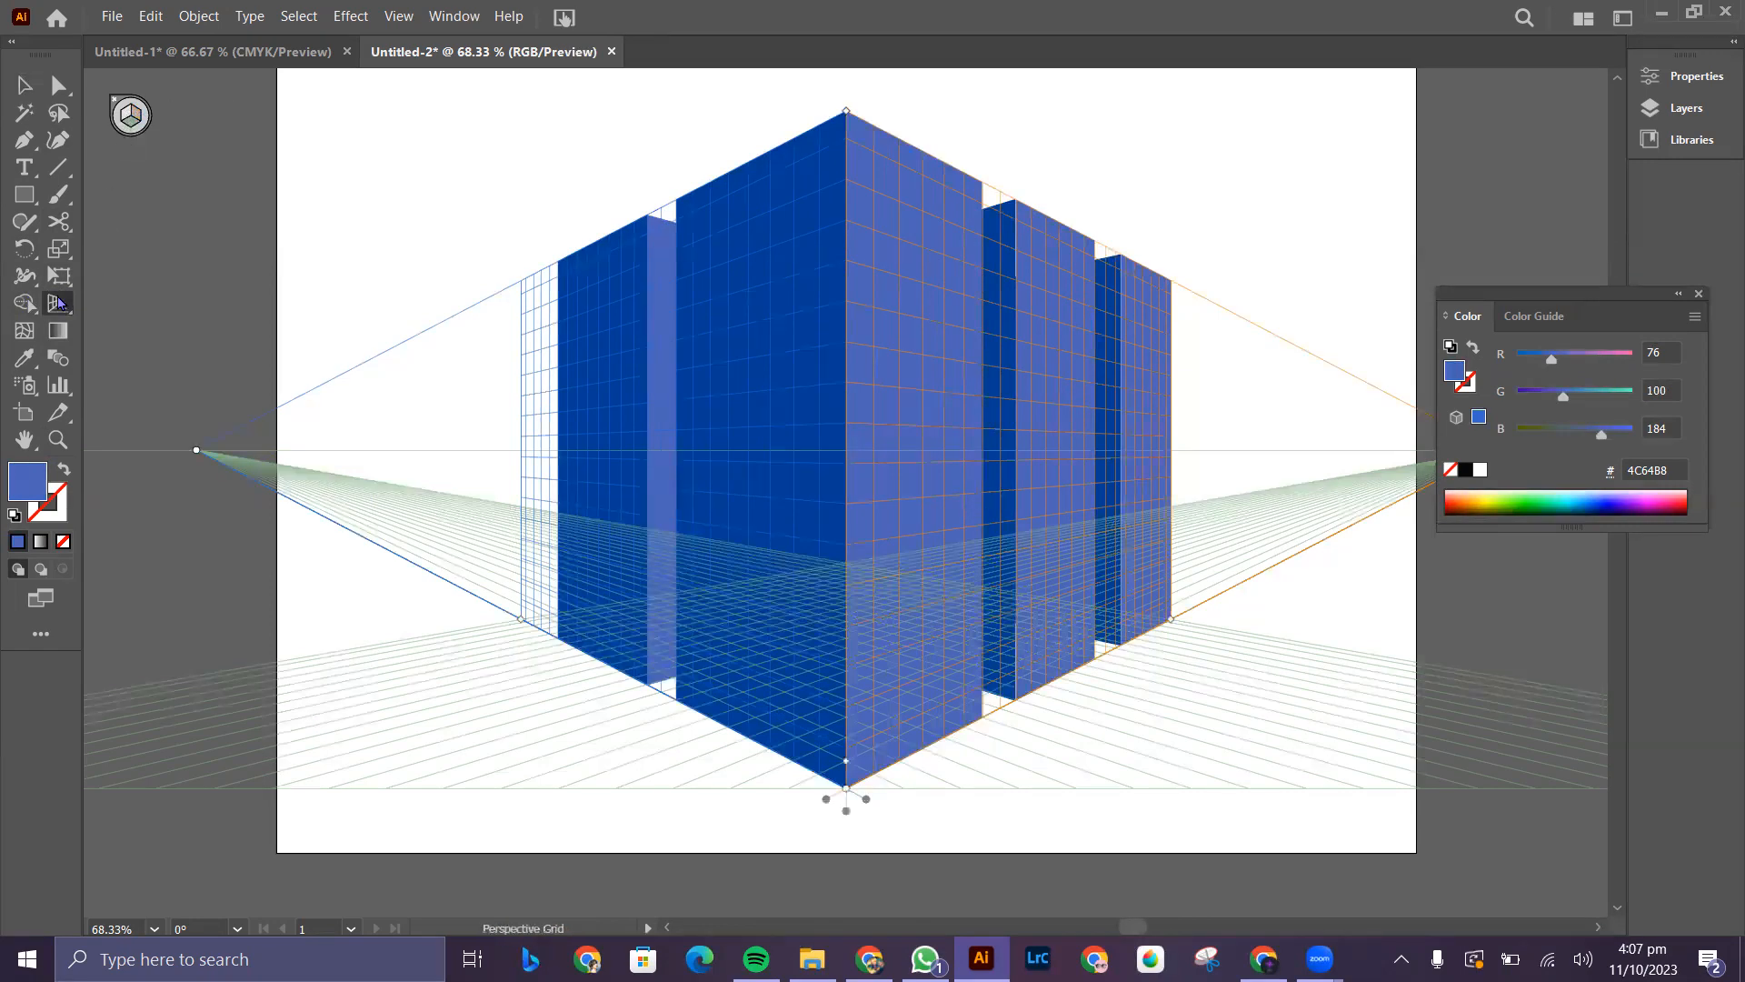
click(23, 194)
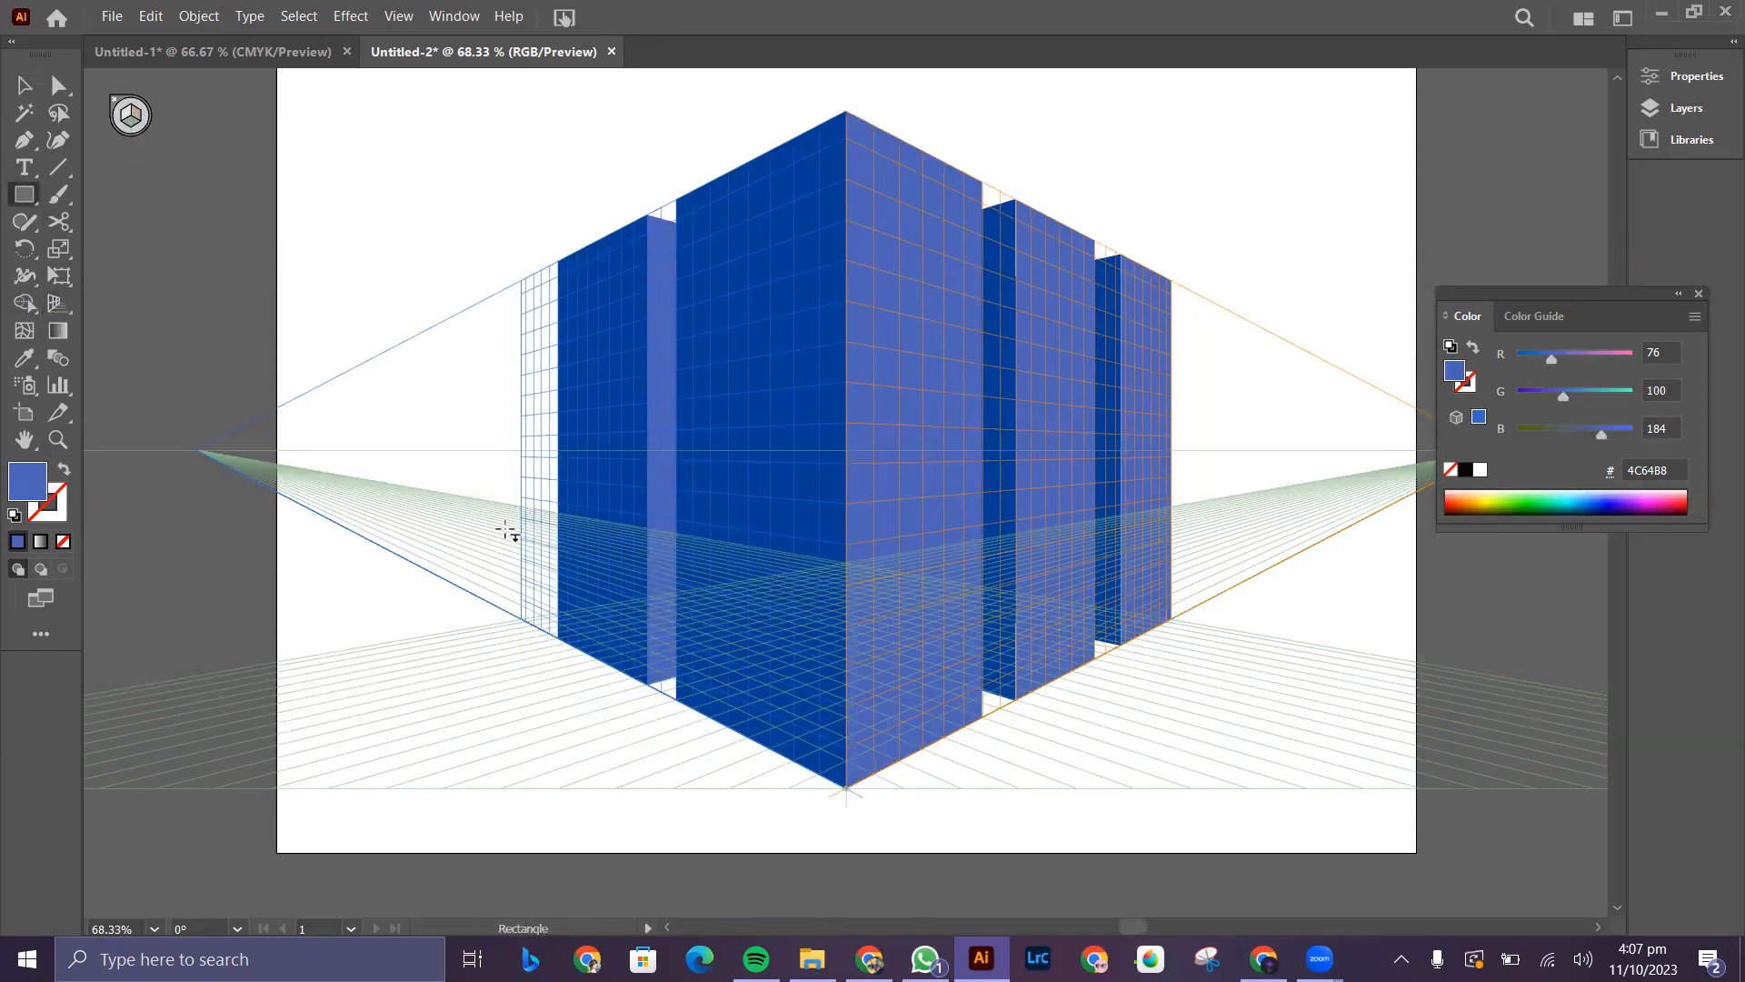
drag(487, 510, 853, 882)
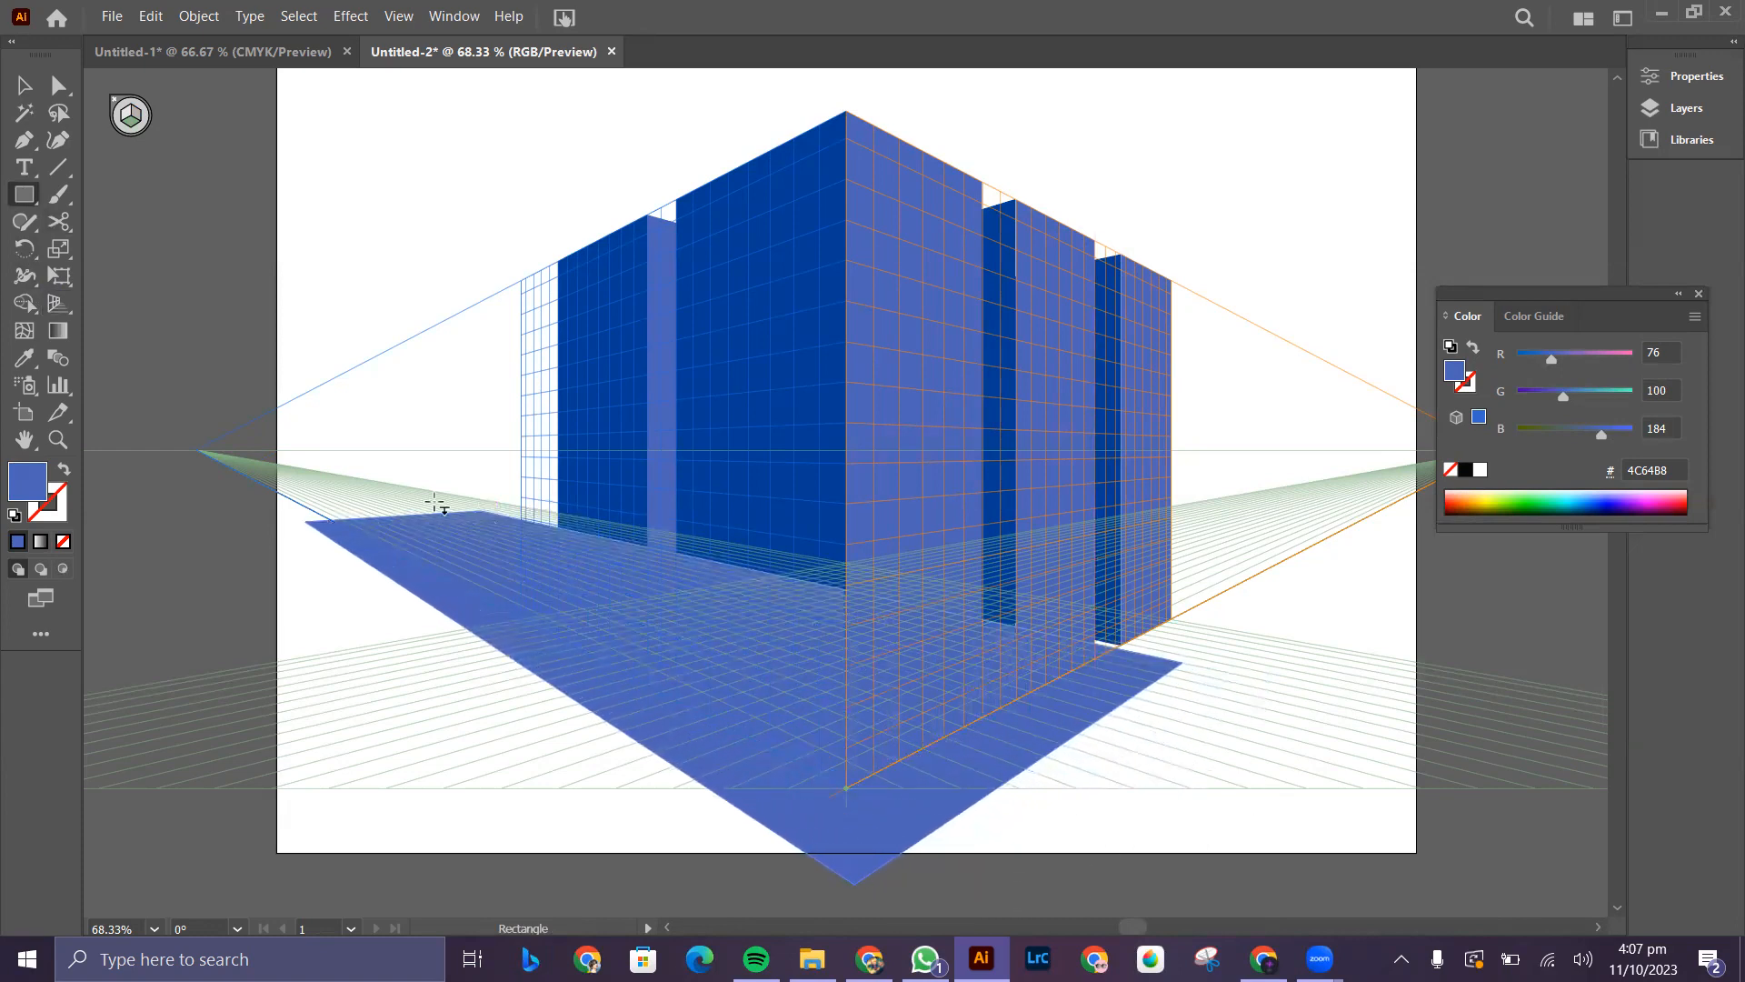
drag(58, 302, 145, 331)
drag(655, 539, 836, 545)
drag(468, 510, 513, 543)
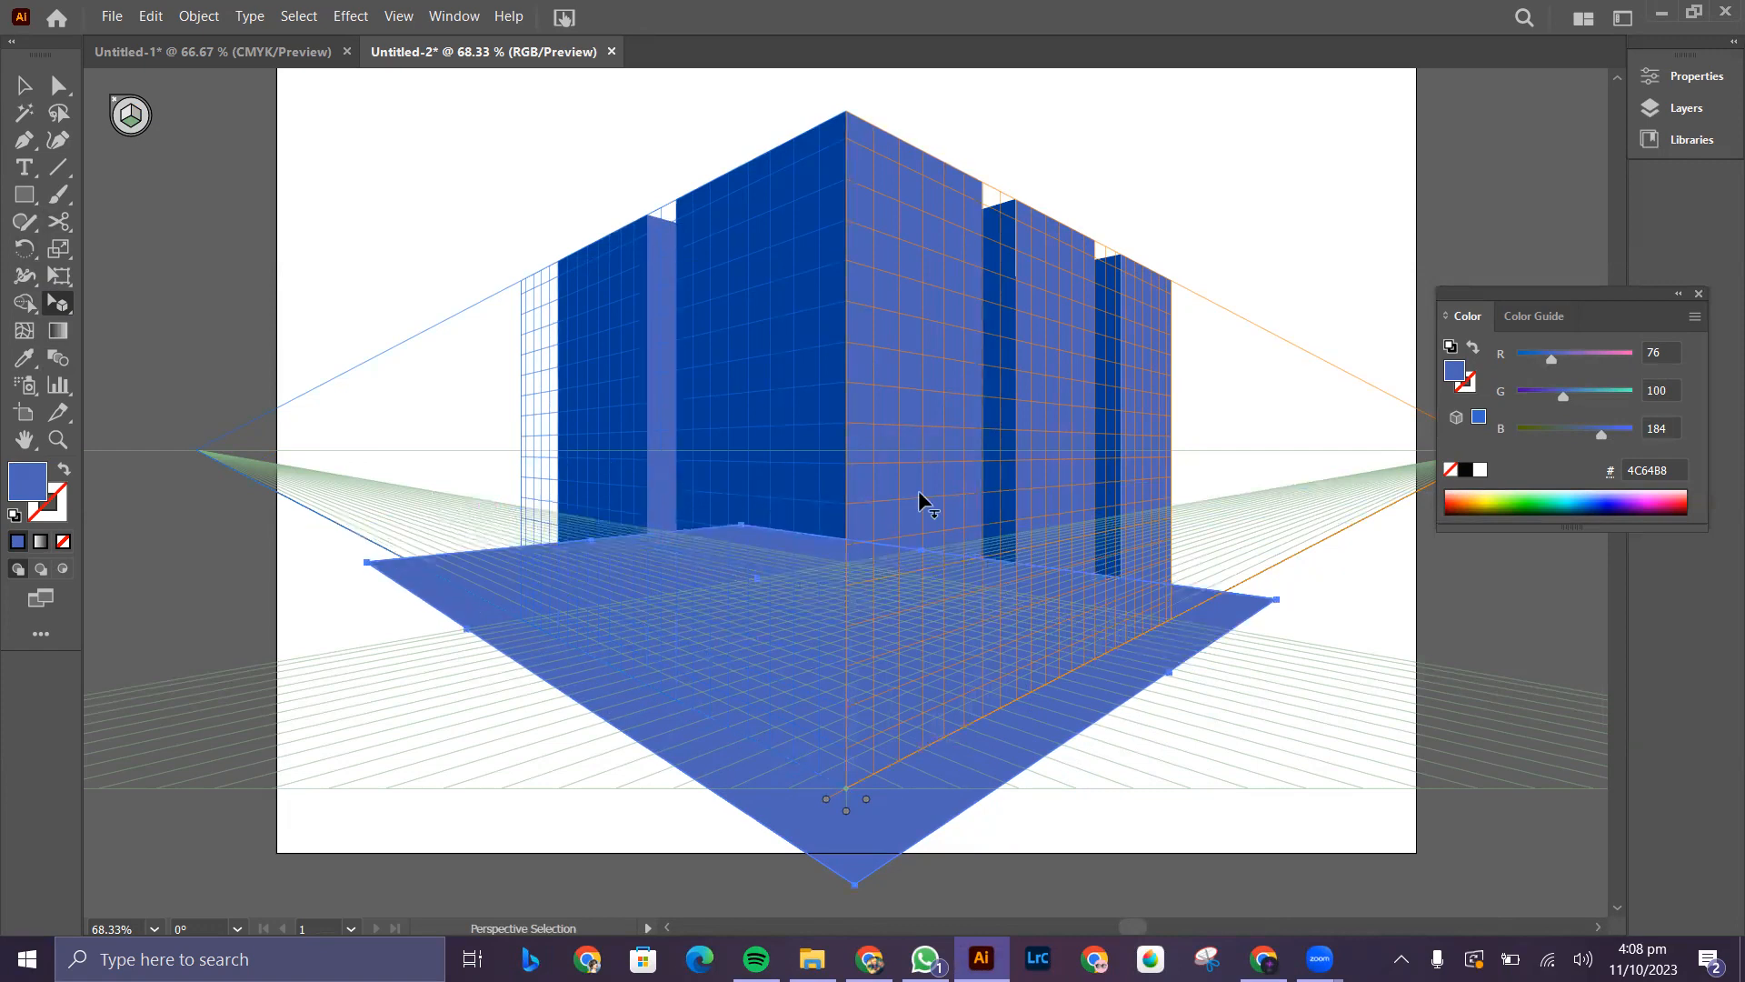
- Send the ground rectangle behind all the walls and fill it with black (000000)
right_click(605, 698)
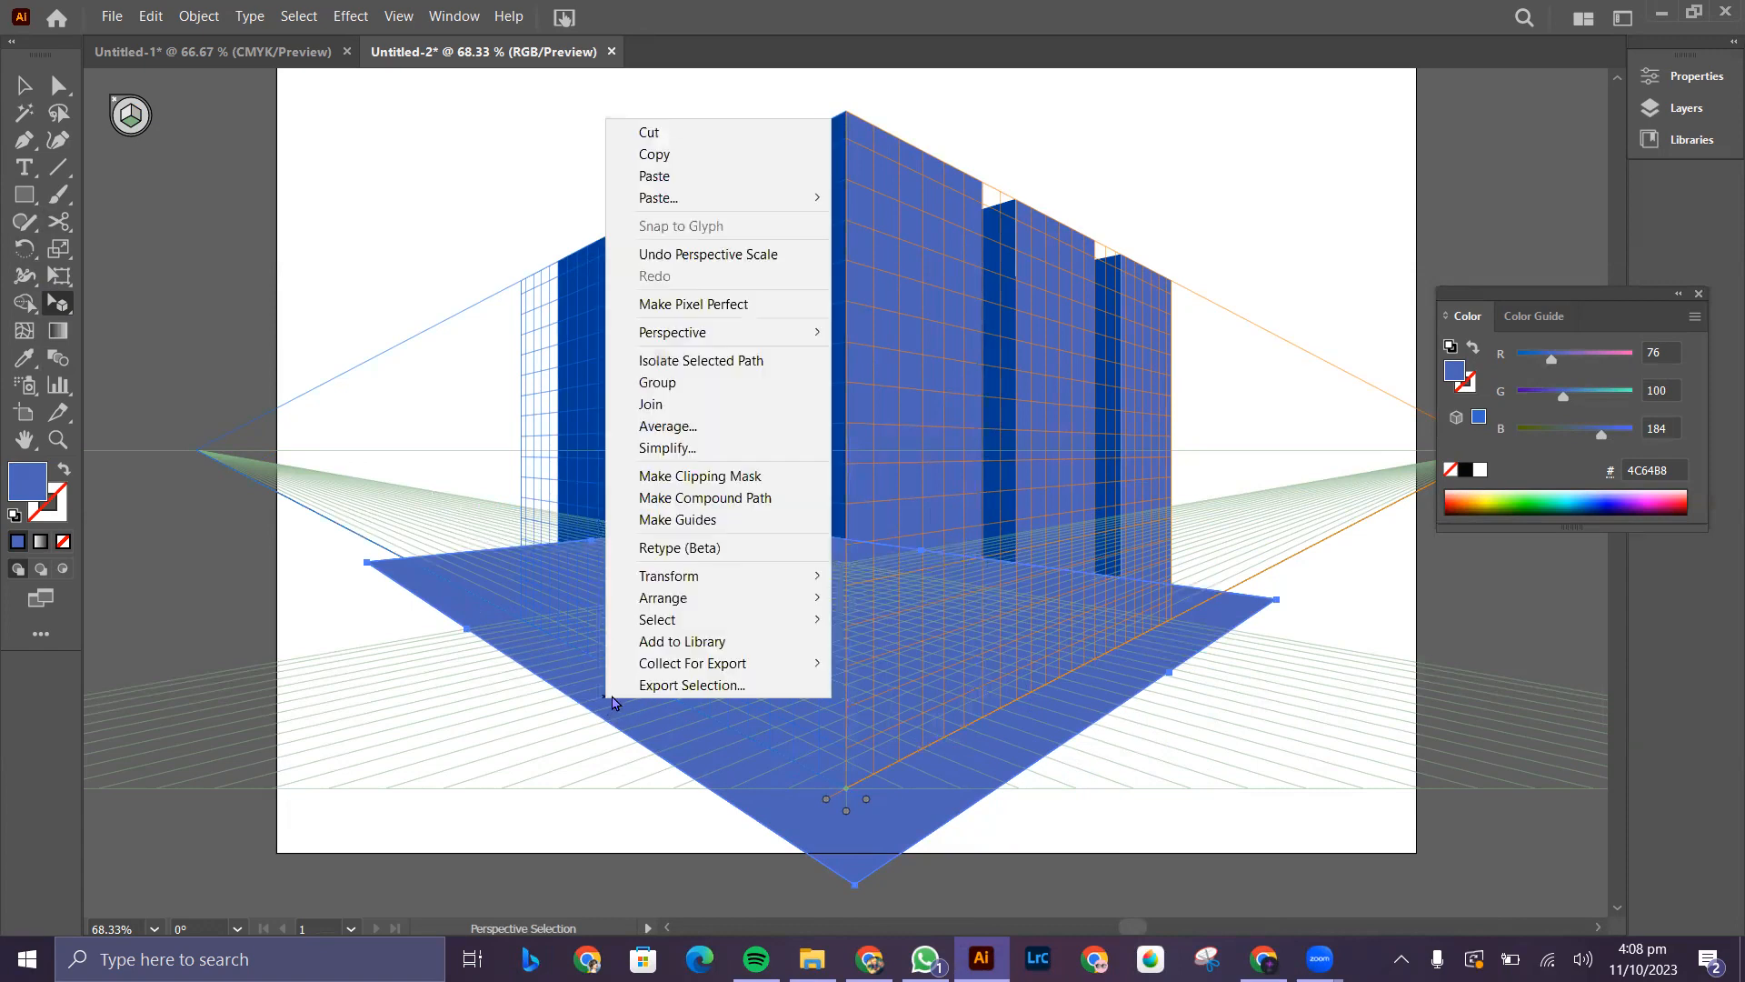
mouse_move(780, 597)
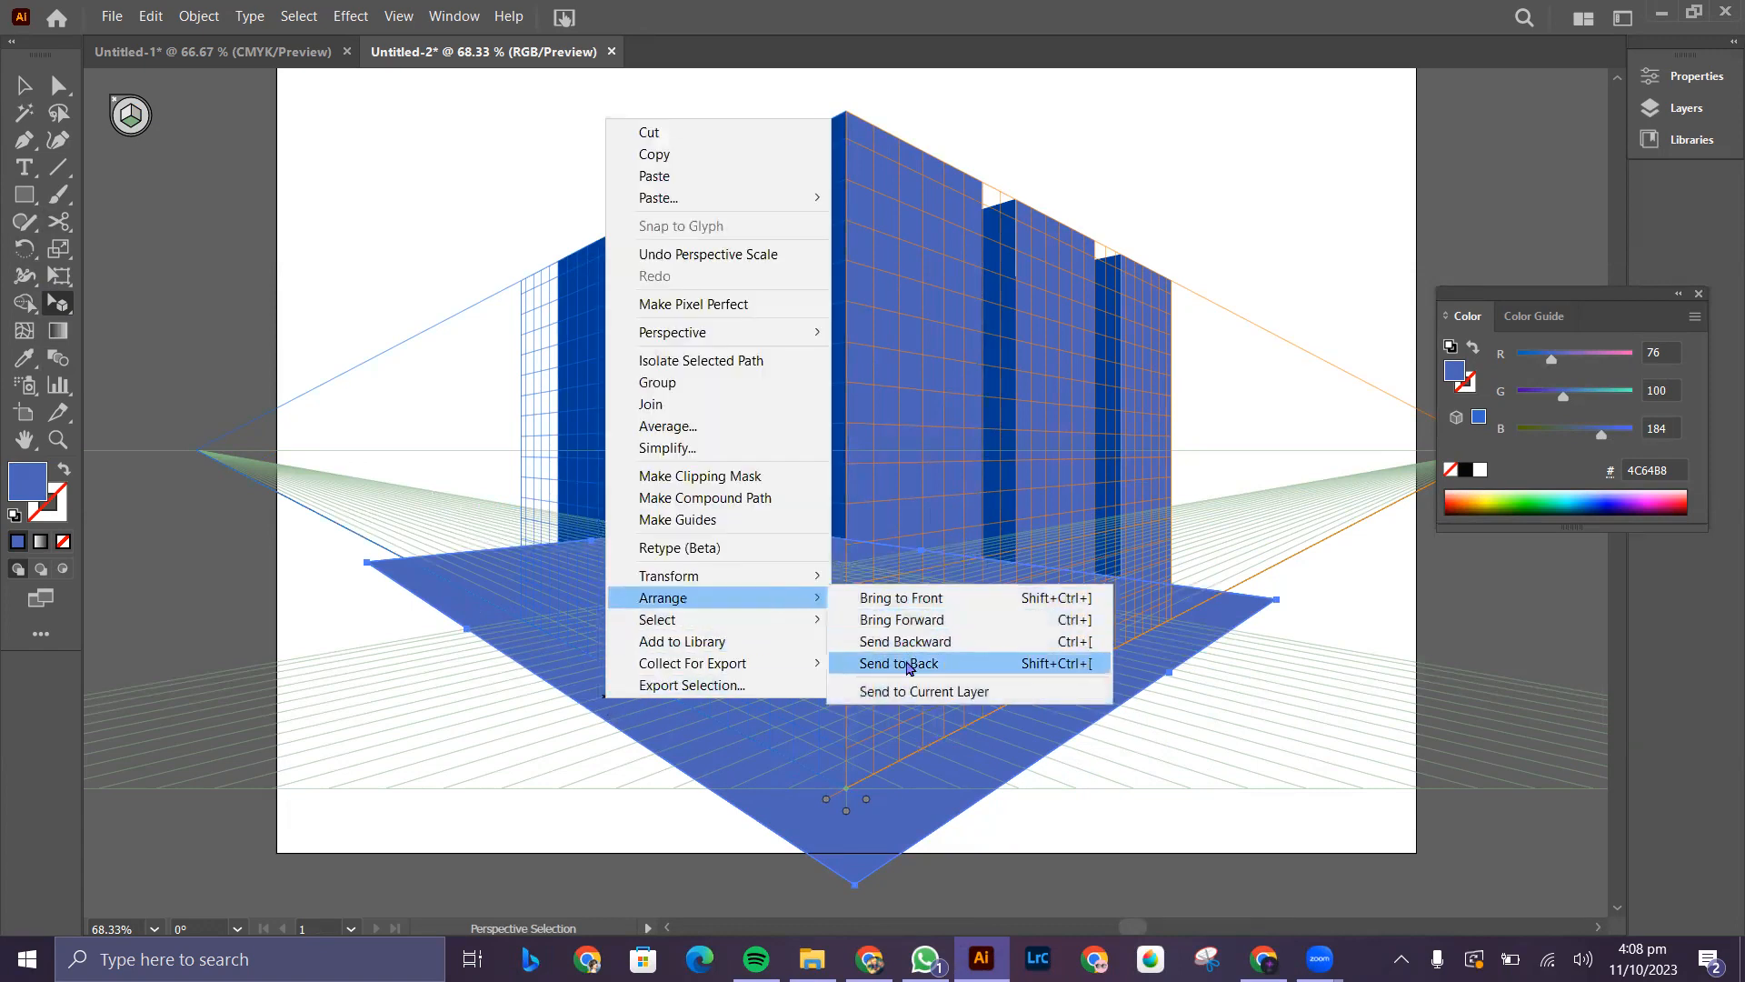
click(908, 662)
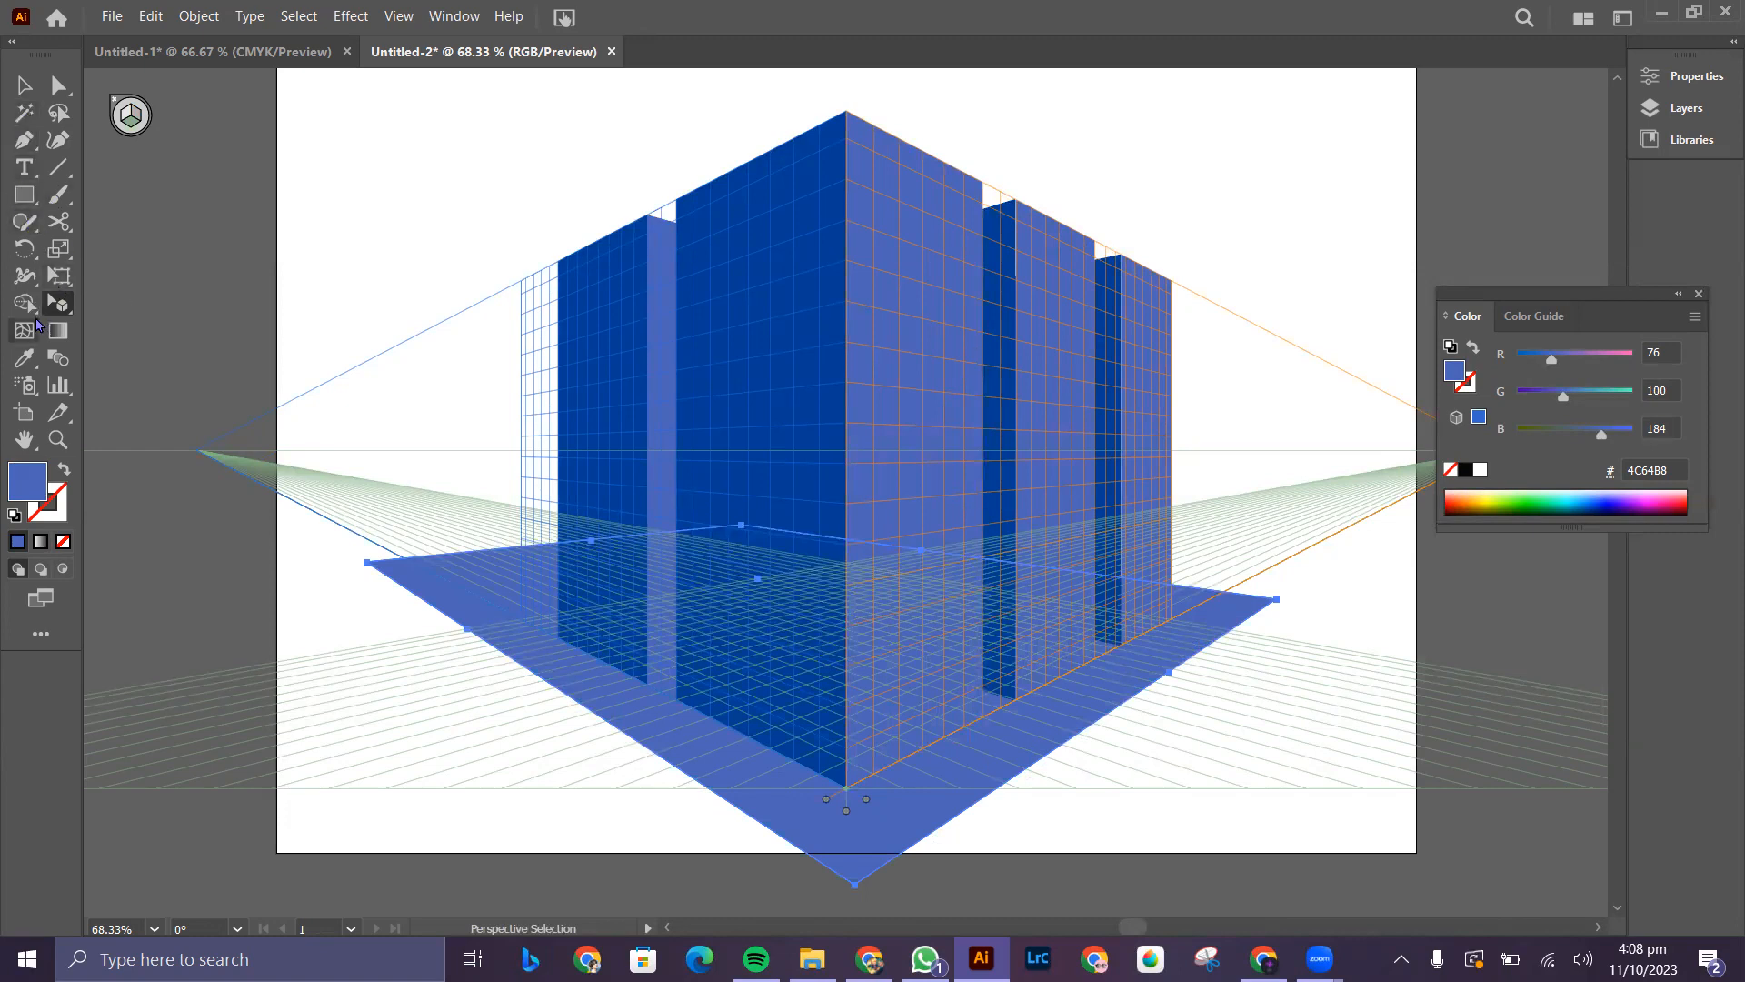
click(1465, 469)
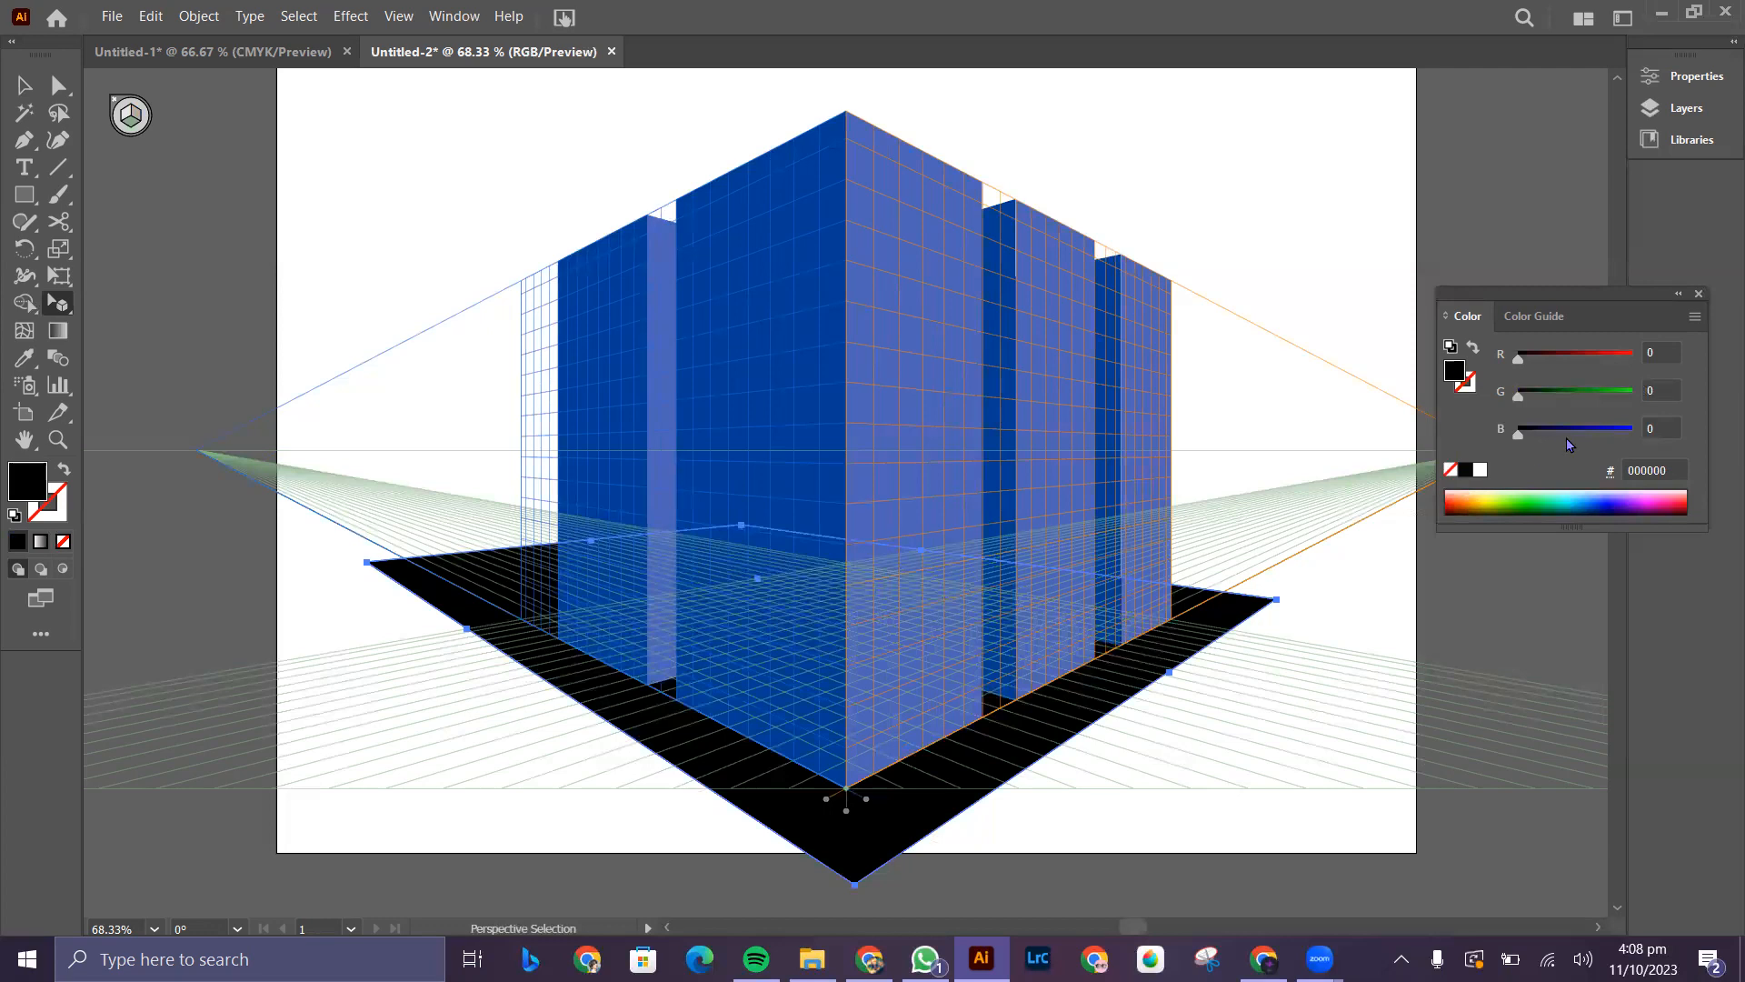
drag(1521, 357, 1541, 362)
drag(1479, 493, 1473, 501)
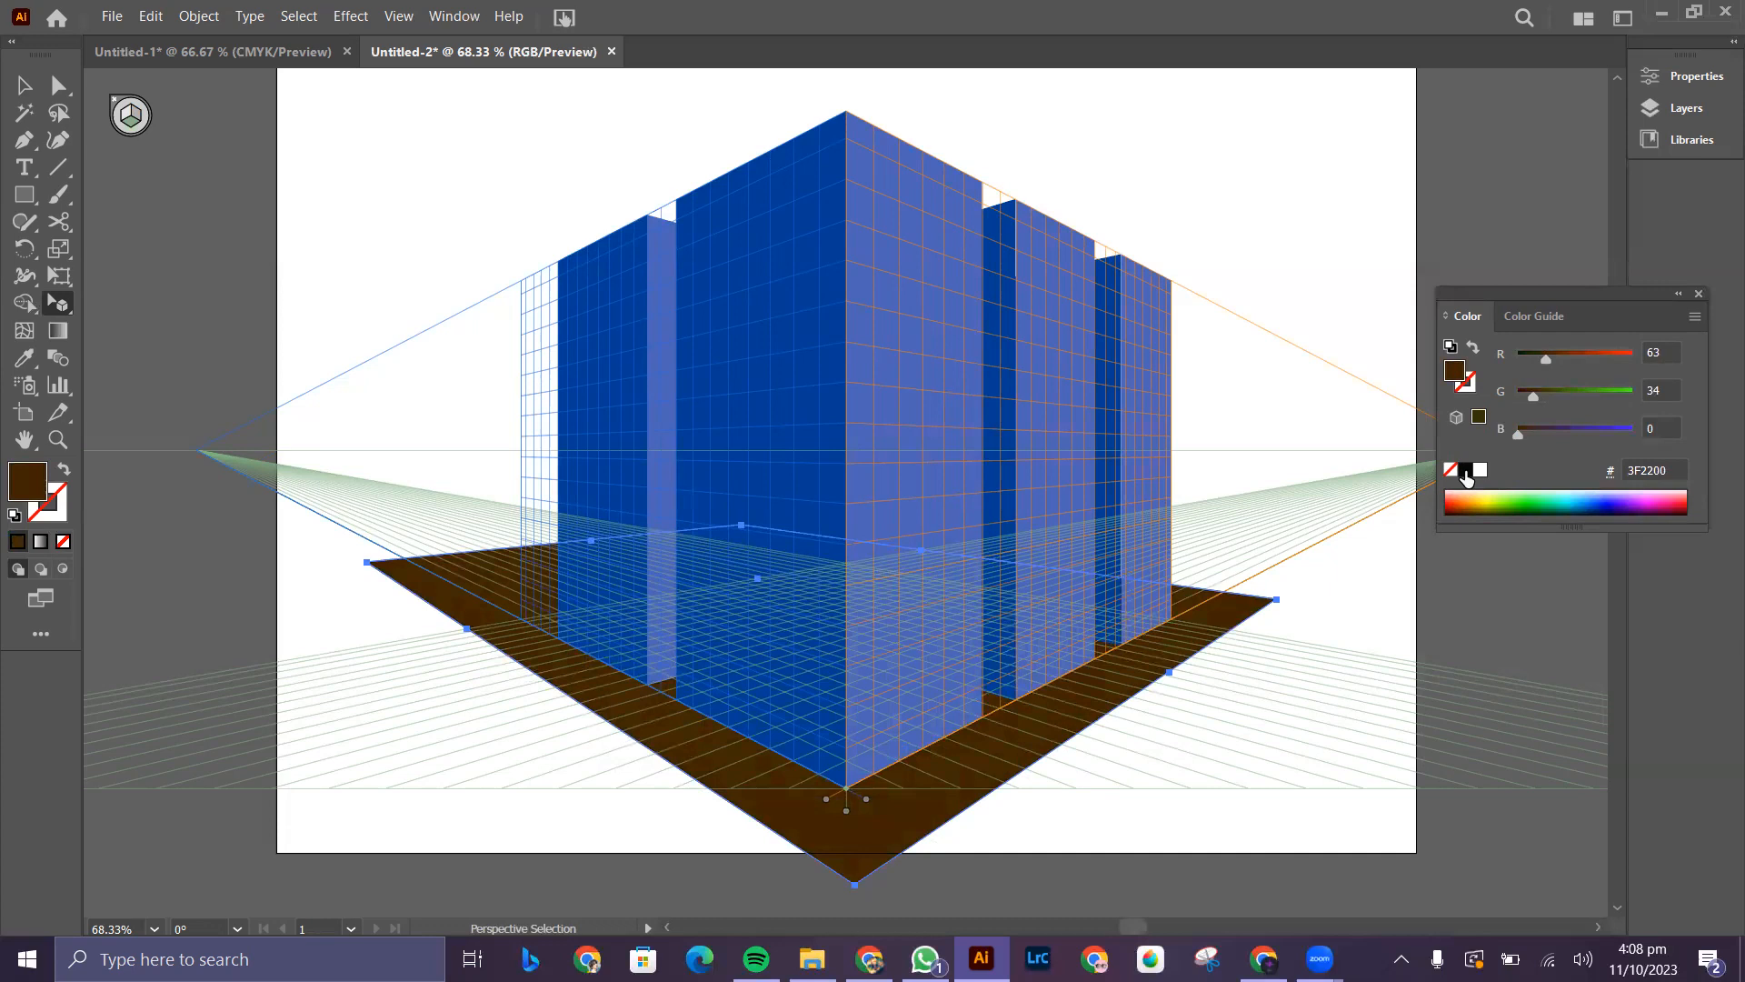
click(1464, 472)
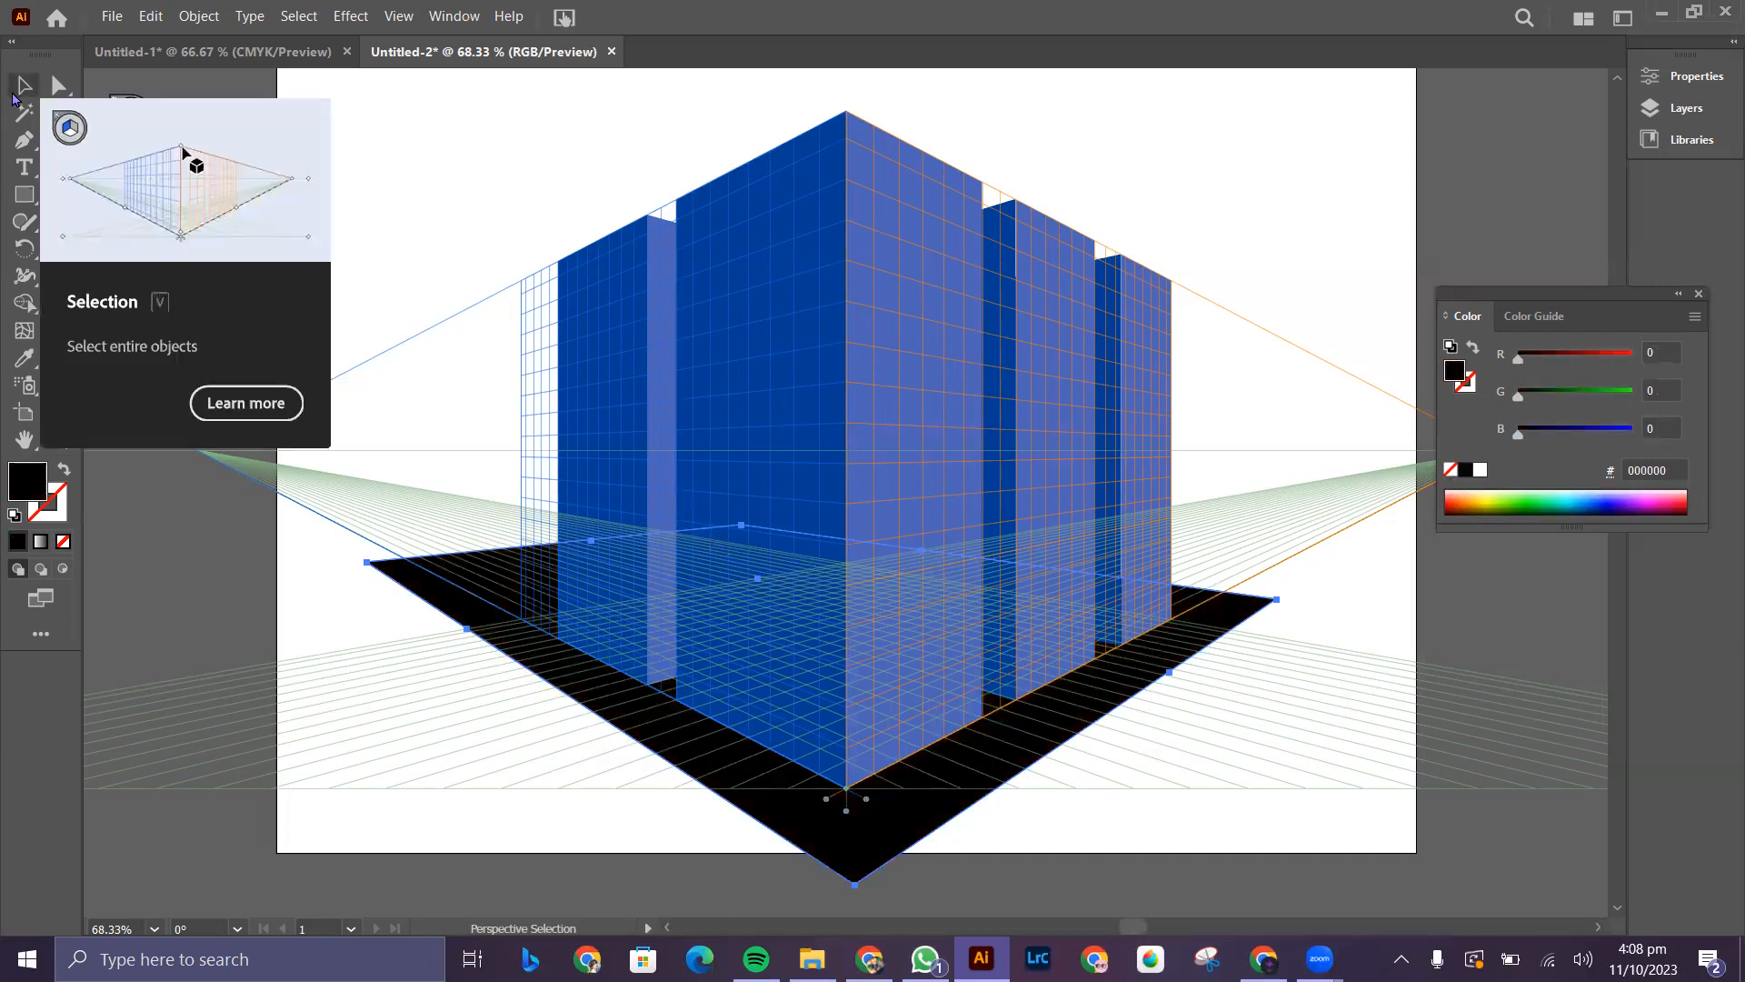
- Deselect the ground rectangle and hide the perspective grid
click(15, 94)
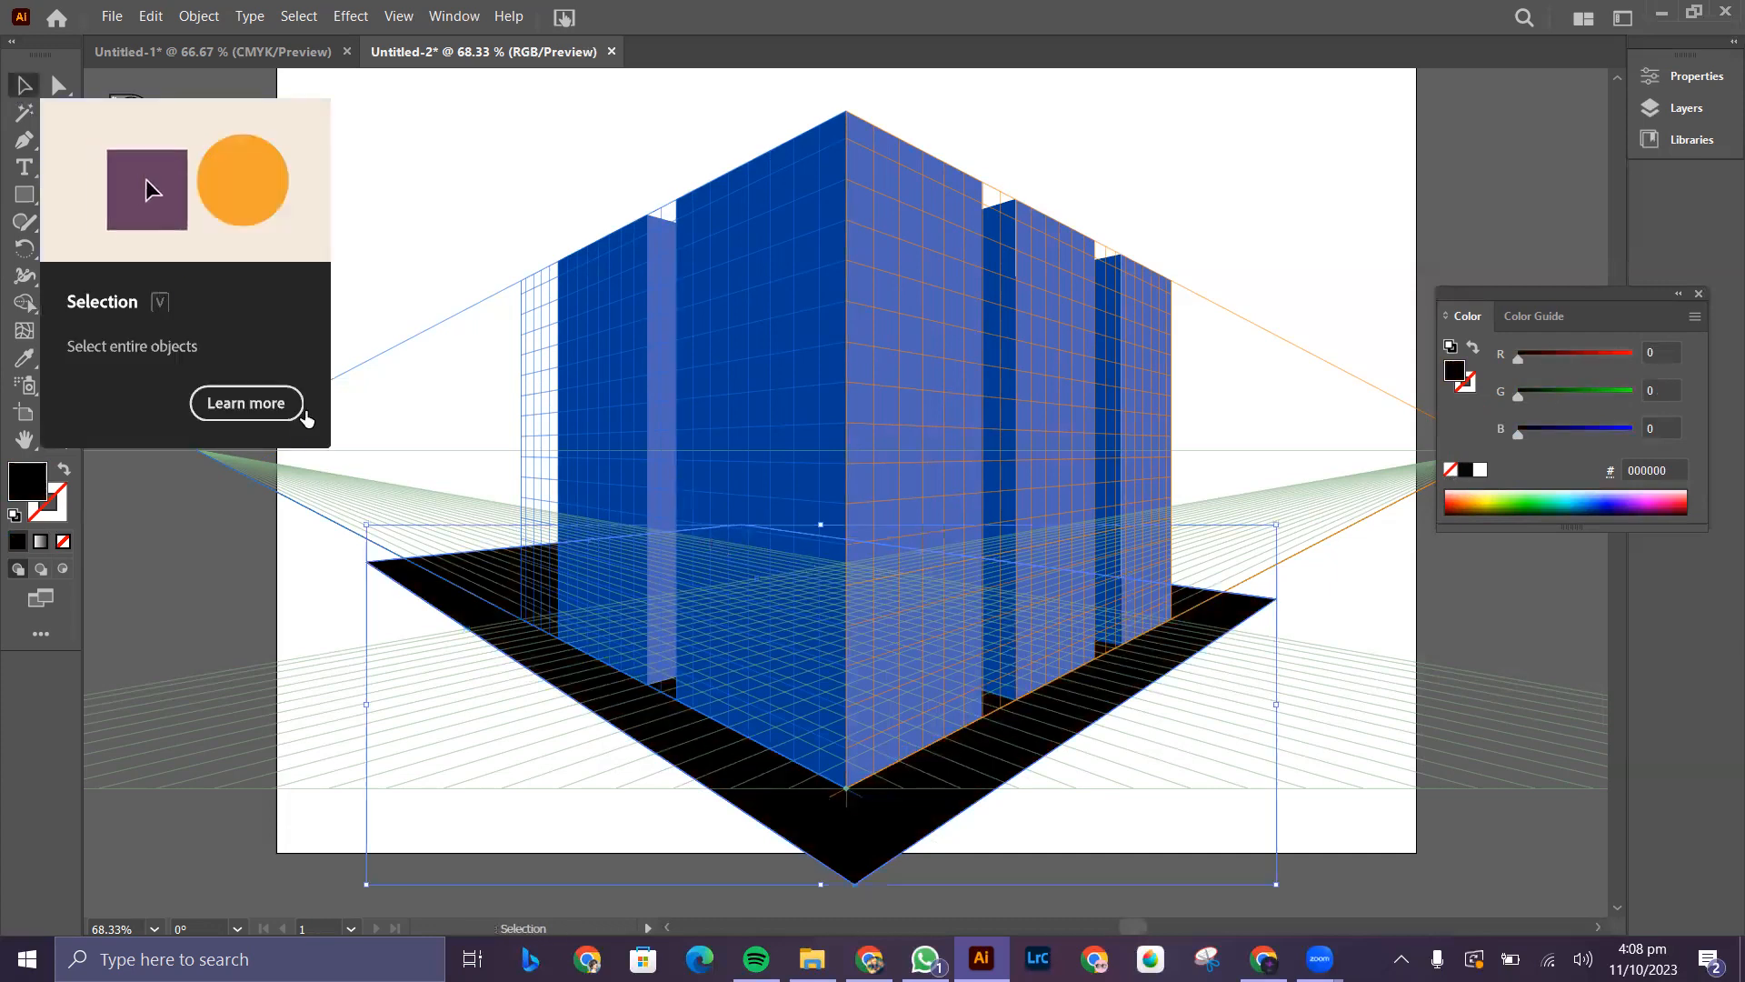
click(228, 596)
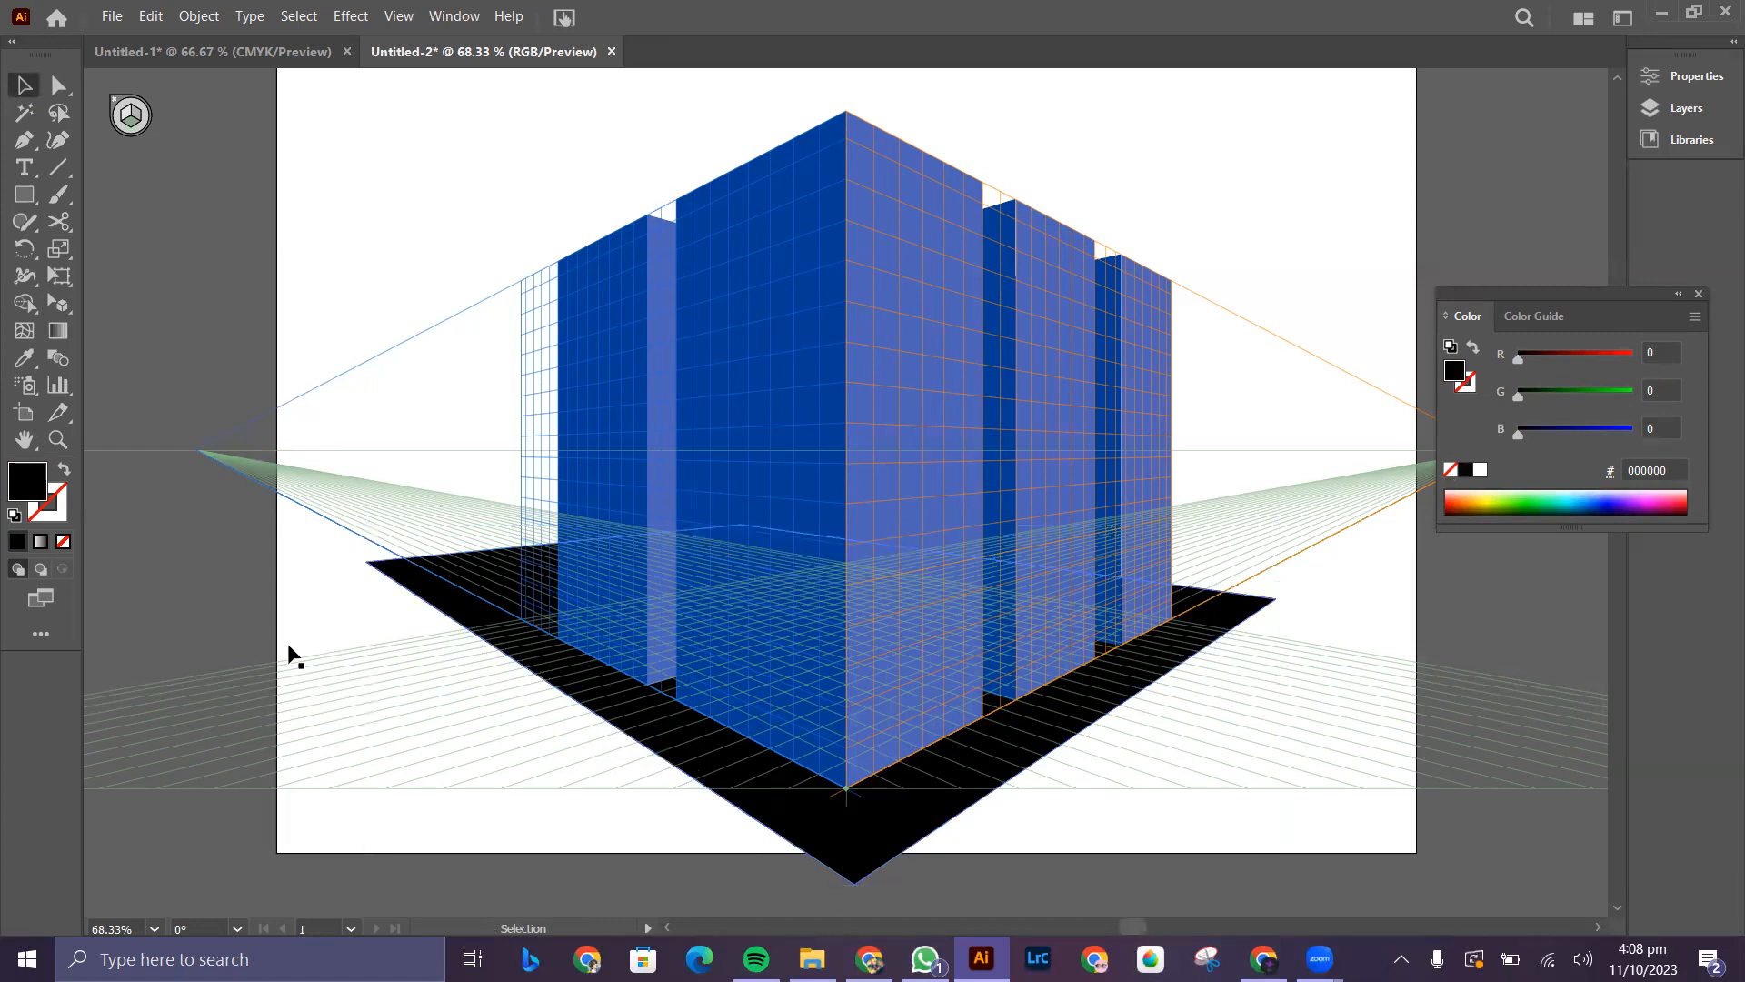
key(ctrl+shift+i)
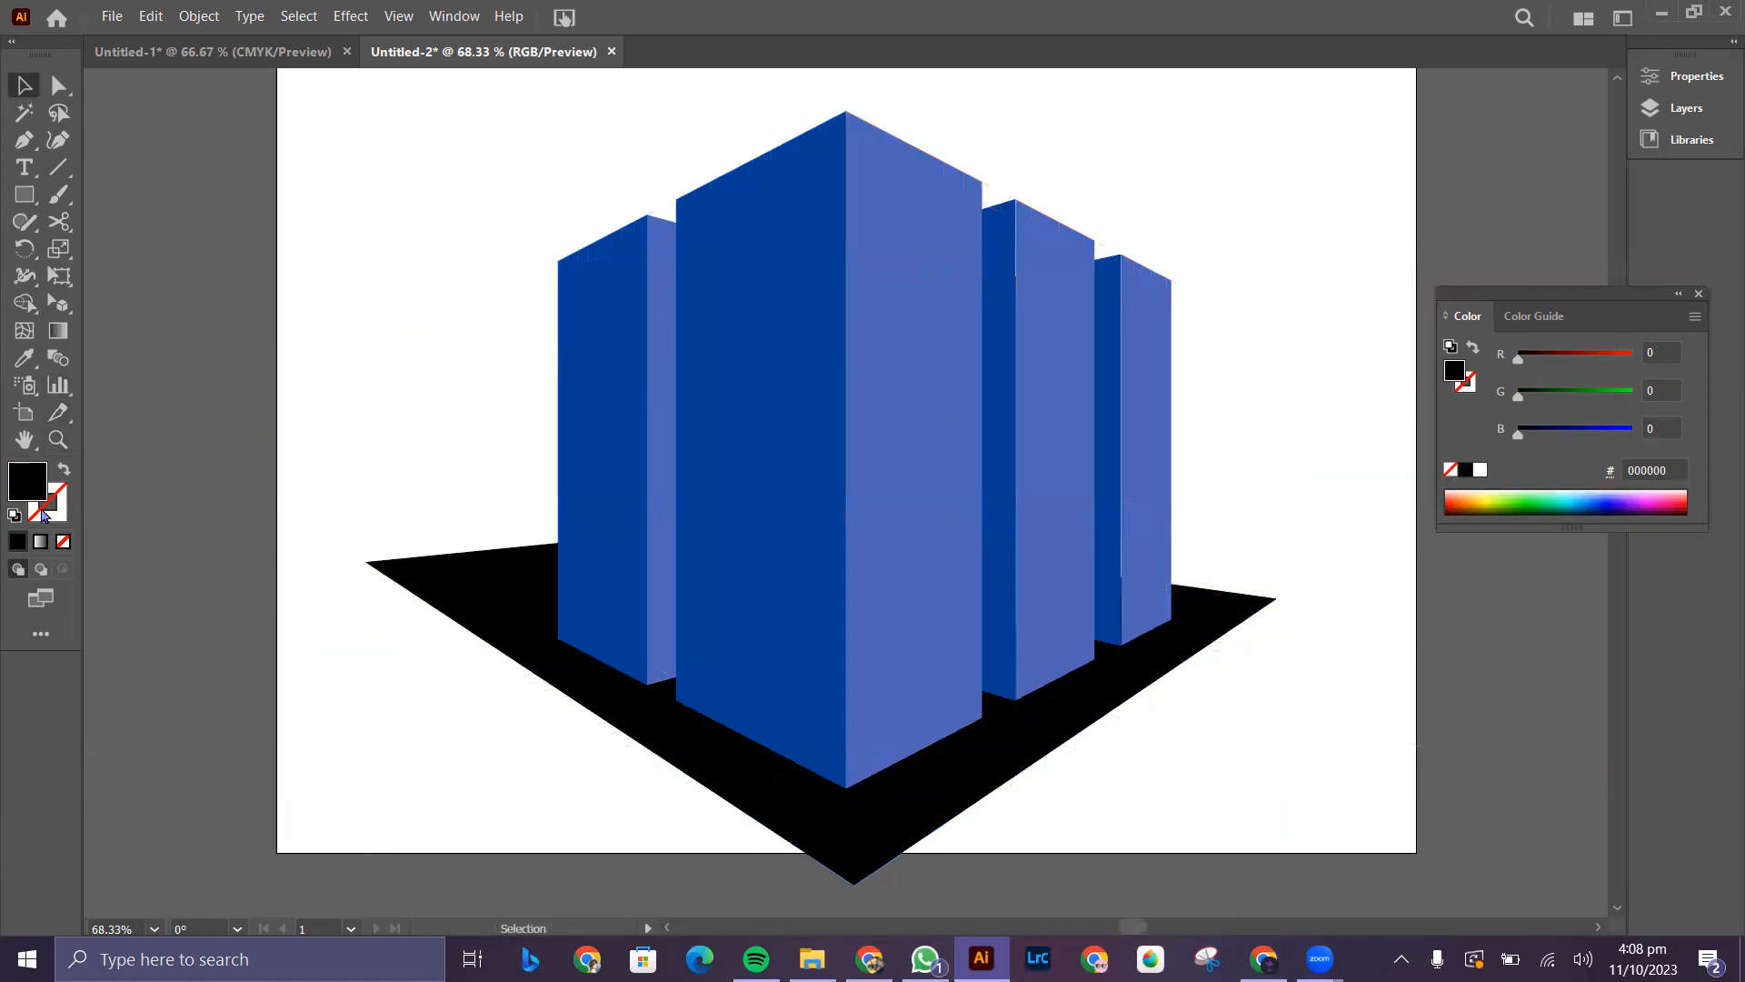
- Show the perspective grid over the buildings again and return to the Selection tool
drag(59, 309, 123, 301)
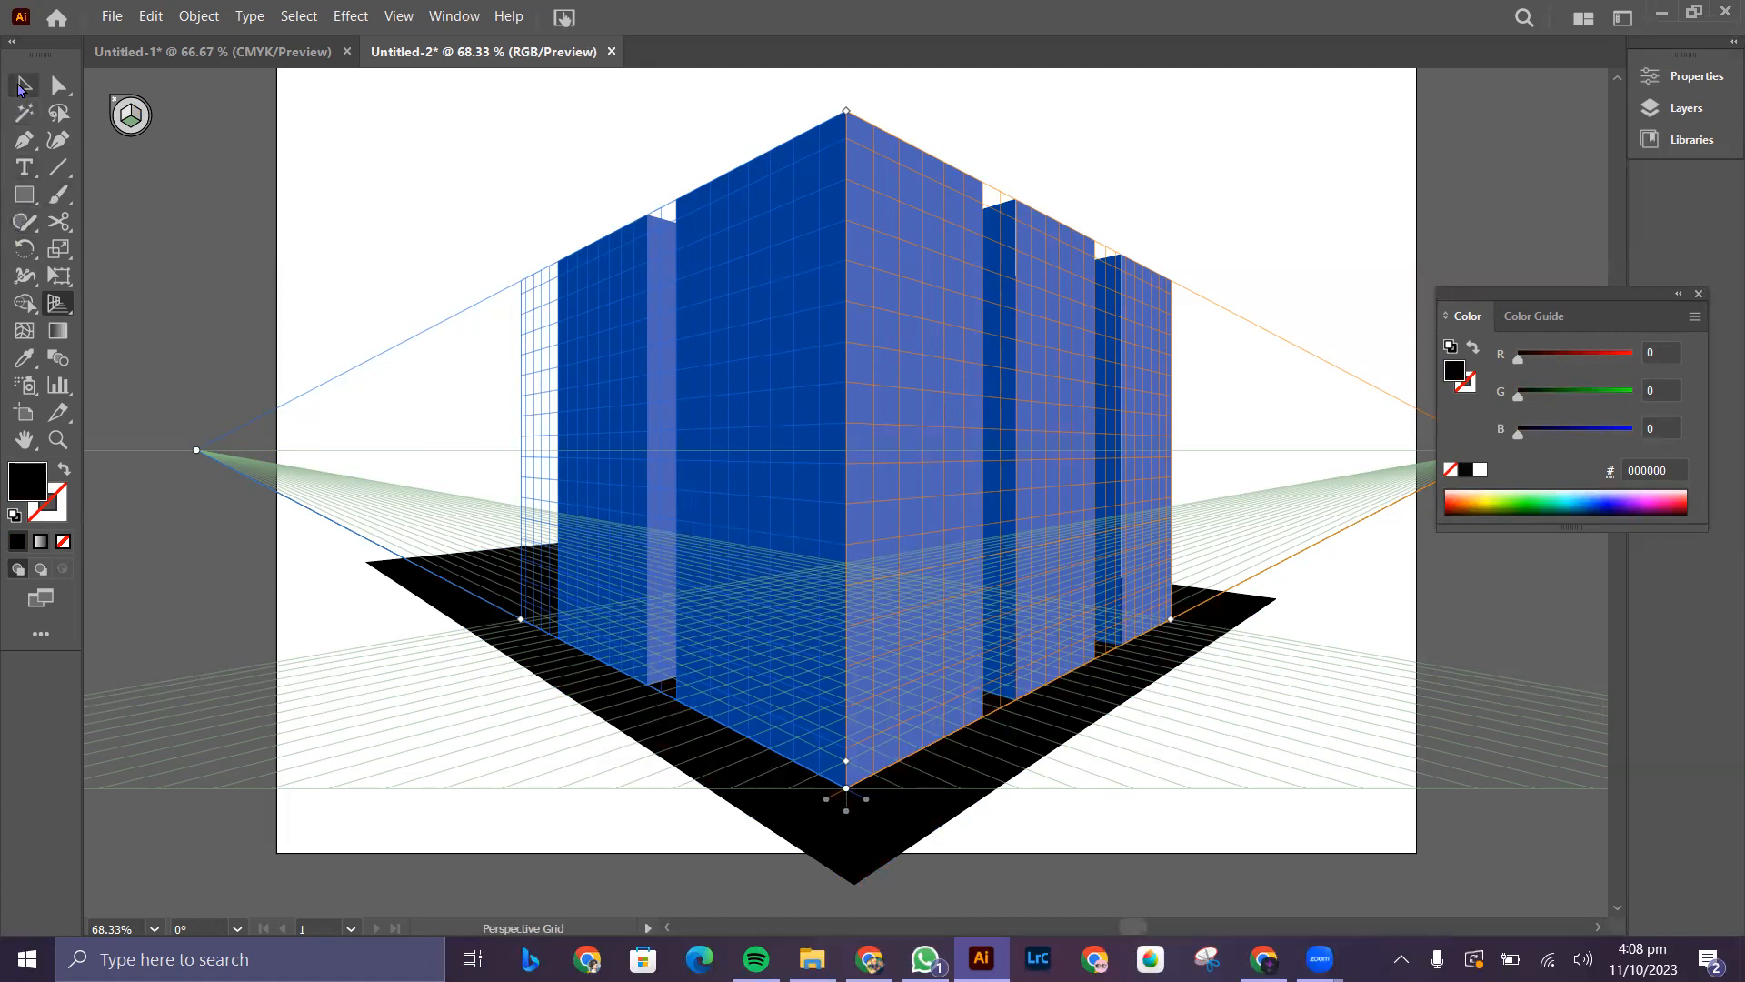
scroll(448, 422, up, 3)
scroll(648, 443, up, 1)
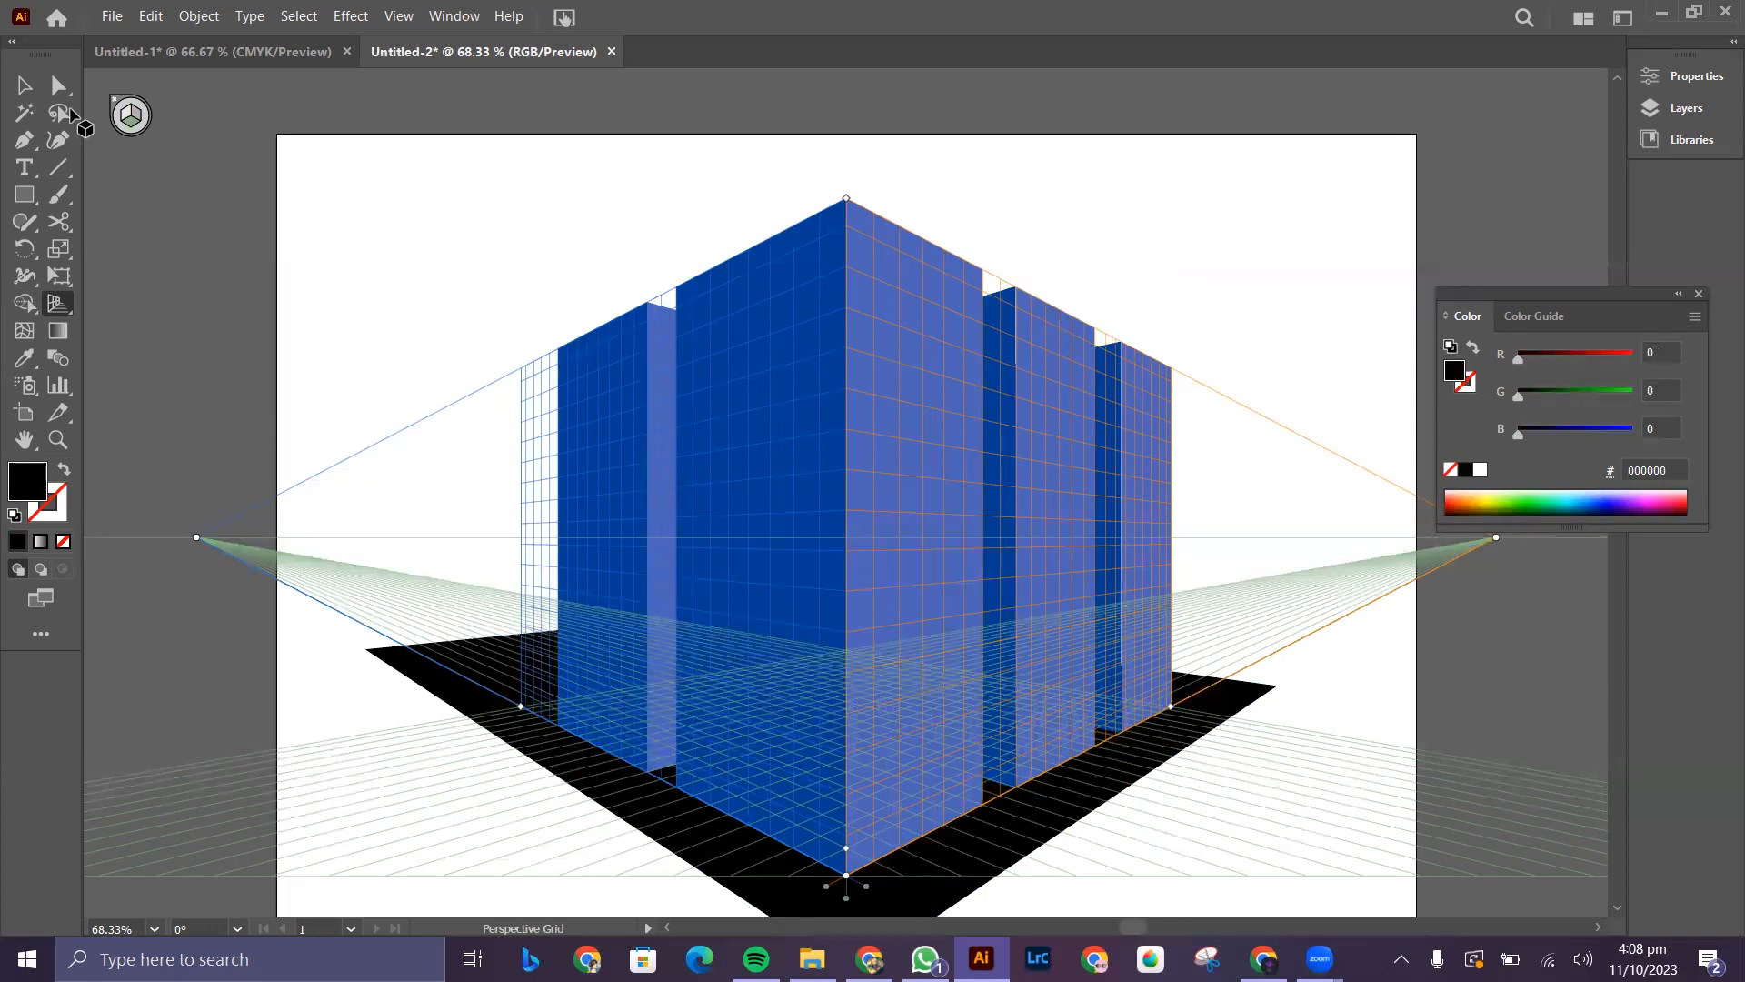
click(25, 85)
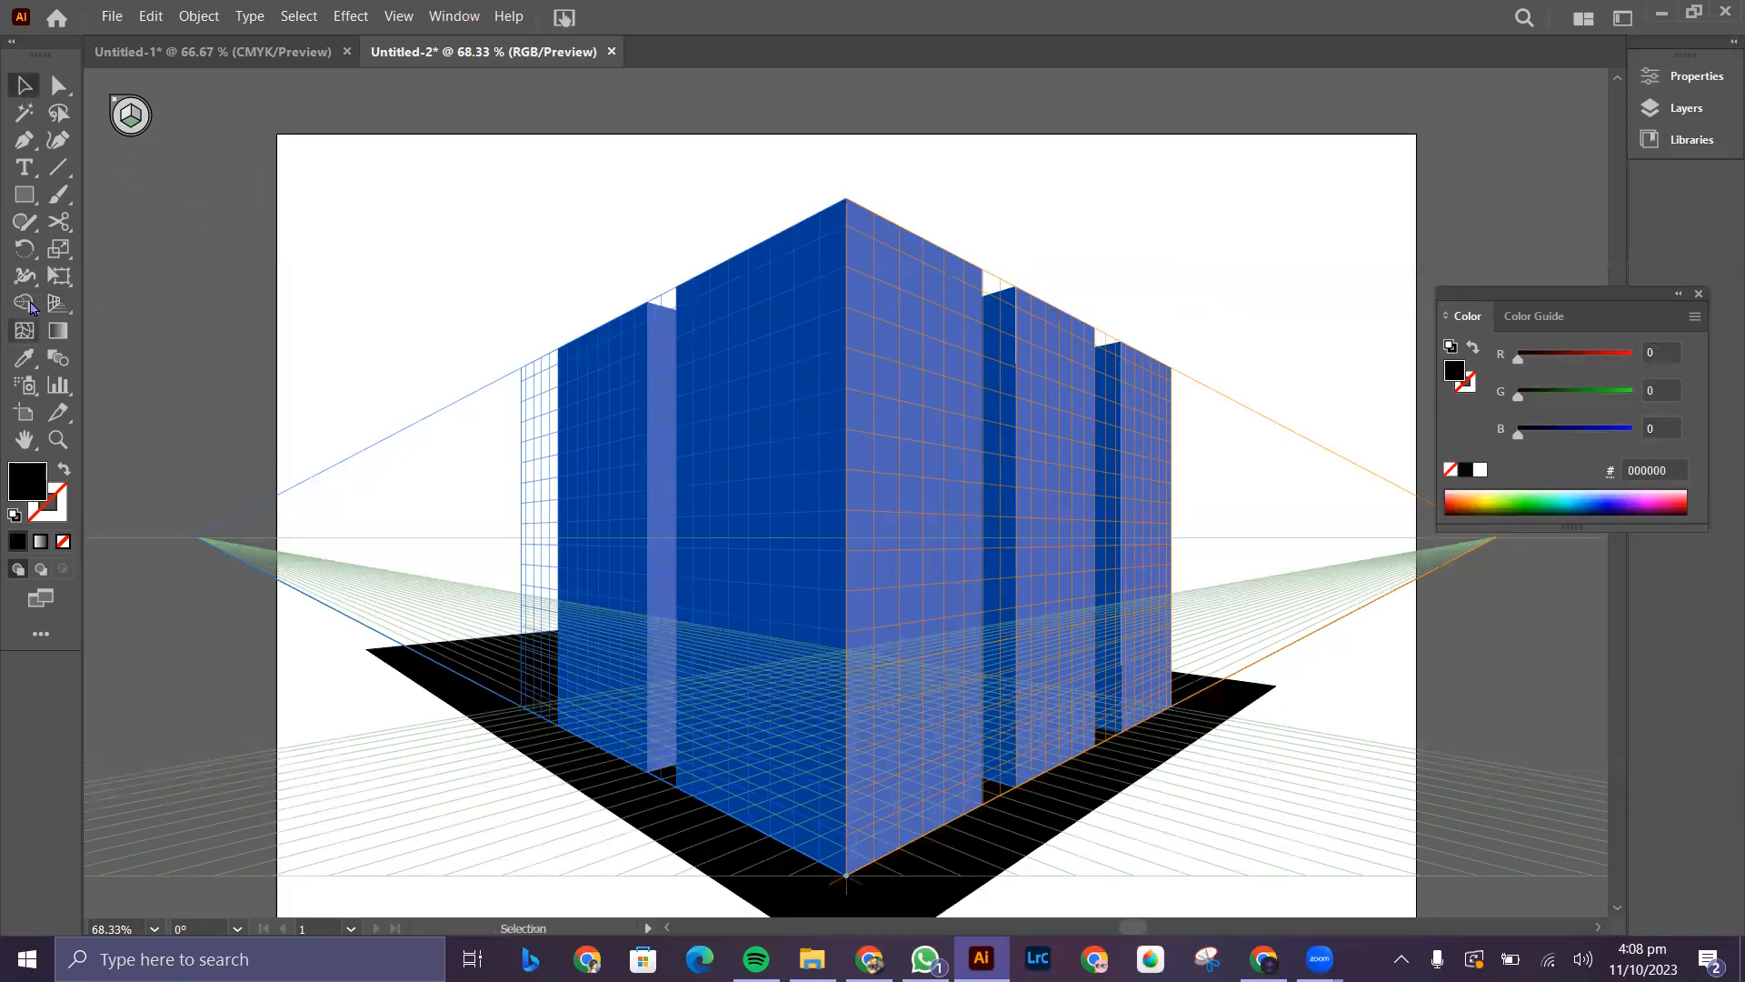
- Try drawing a small rectangle on the horizontal plane near the artboard's upper-left corner, undo it and hide the perspective grid
drag(329, 201, 436, 218)
click(24, 194)
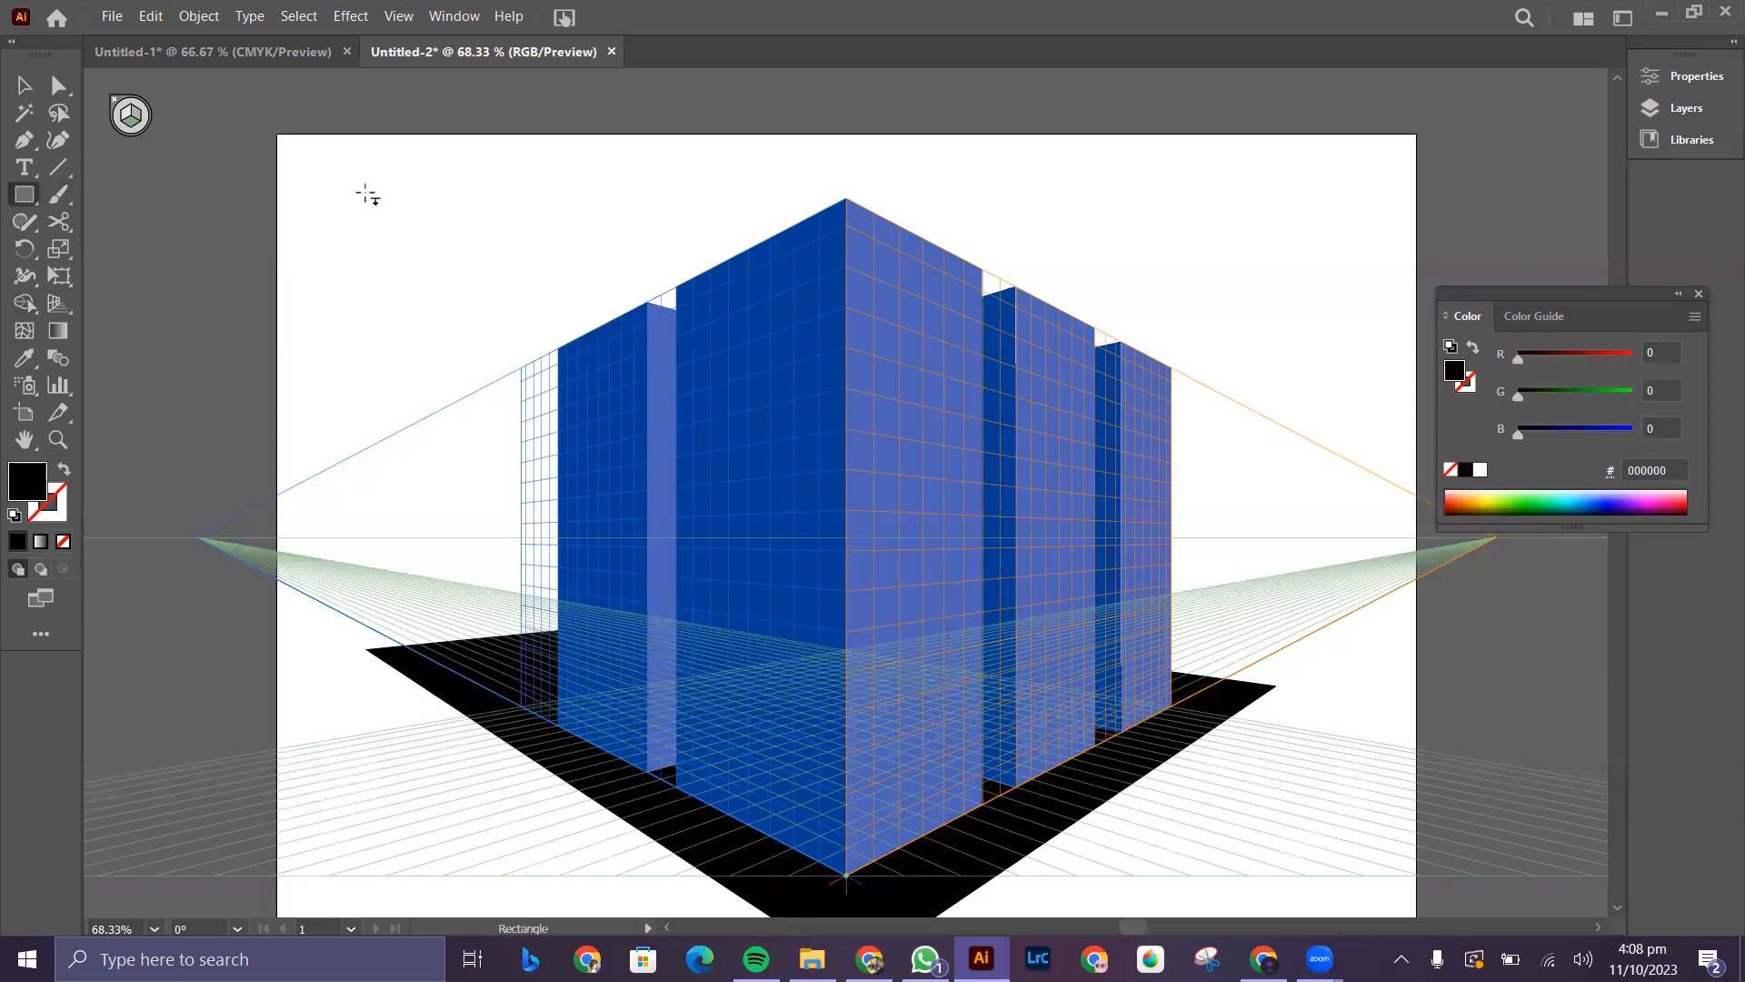
mouse_move(348, 180)
mouse_down()
mouse_move(373, 204)
mouse_move(361, 222)
mouse_up()
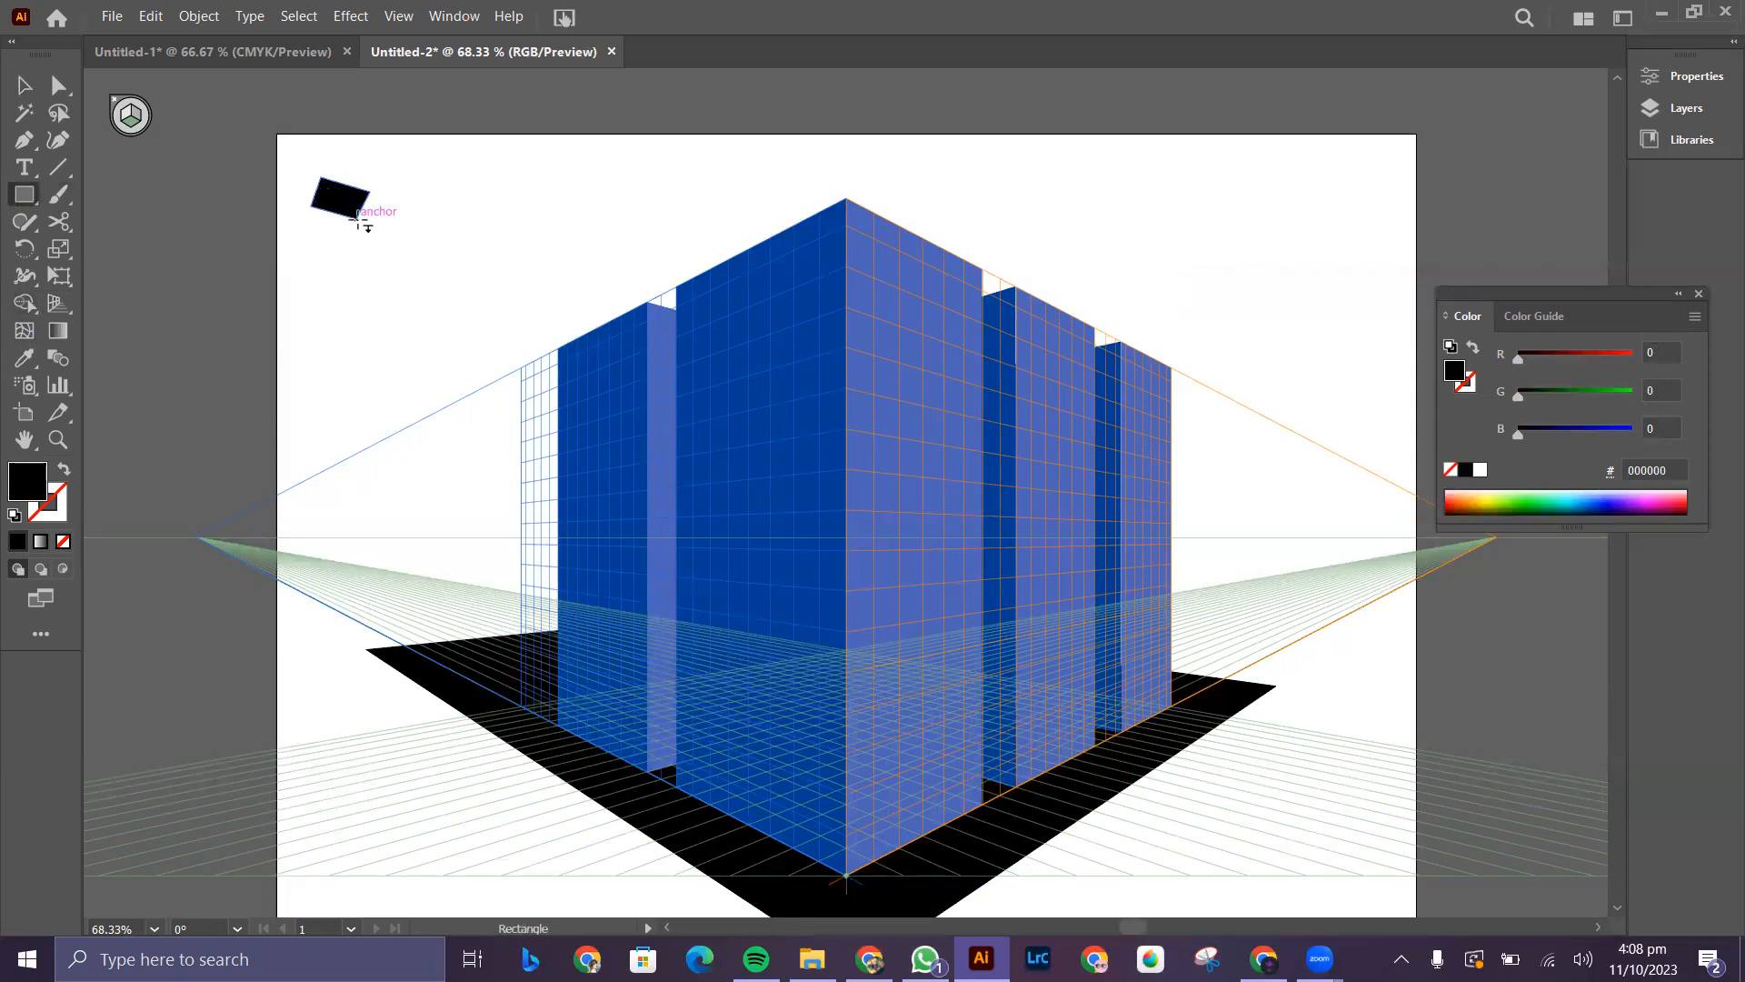
key(ctrl+z)
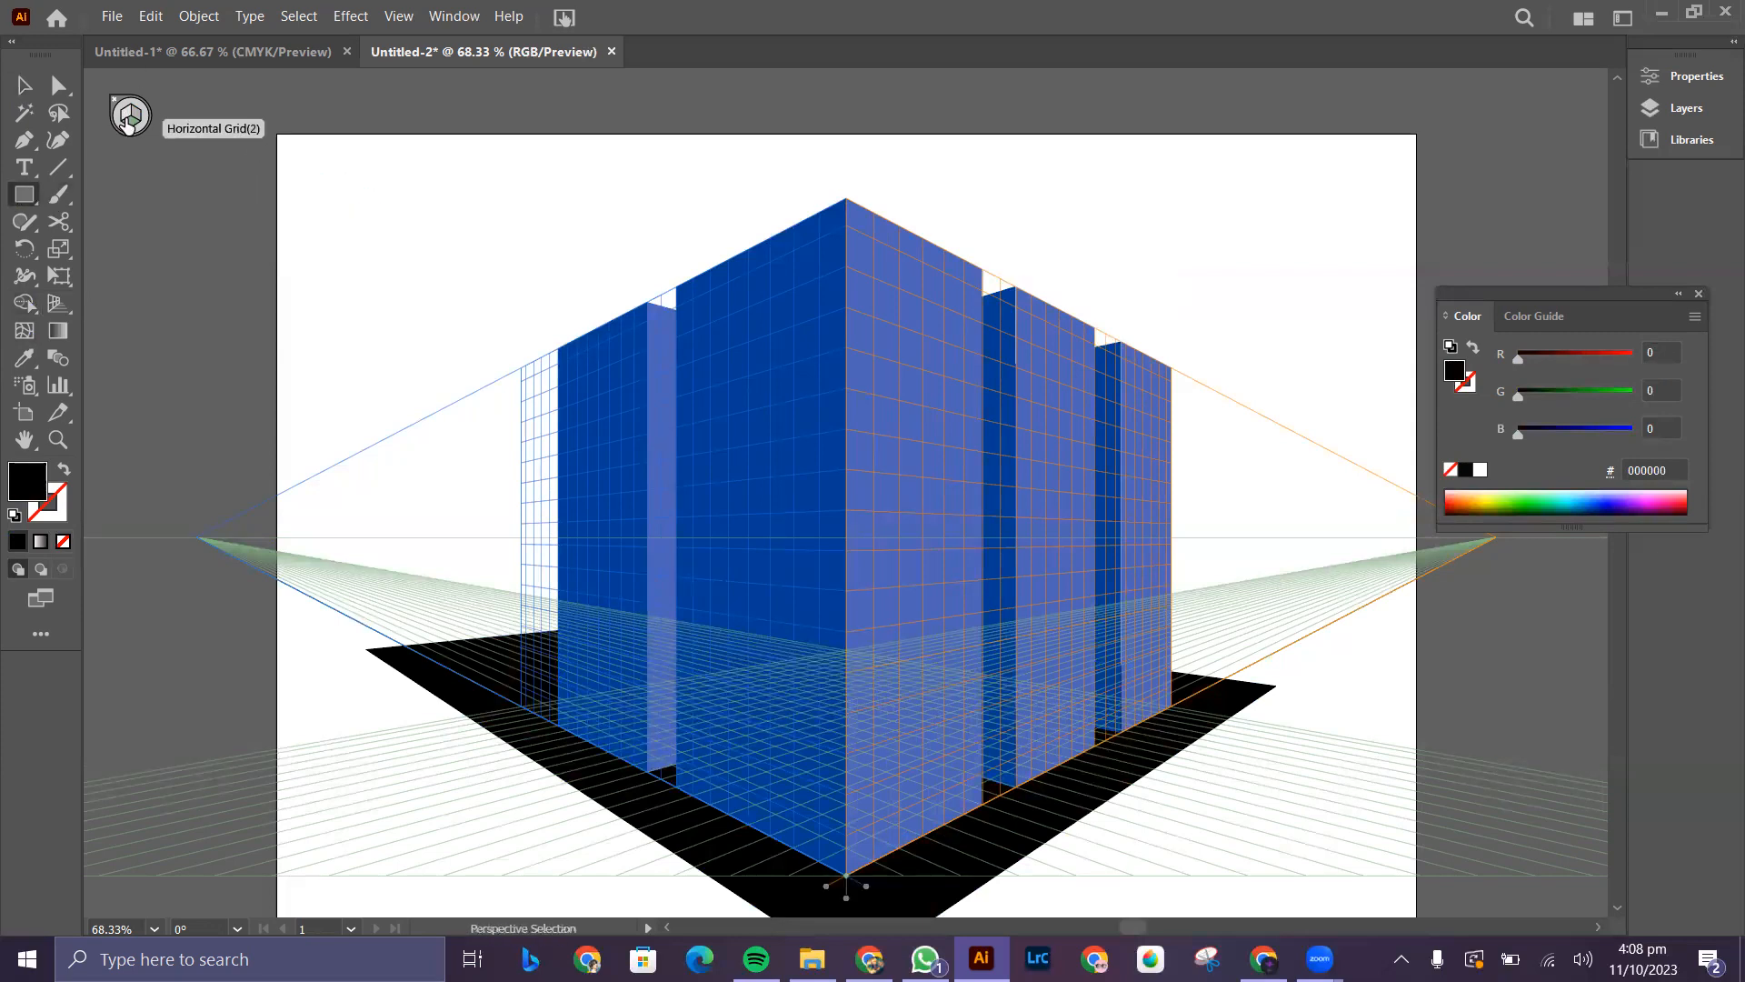
key(ctrl+shift+i)
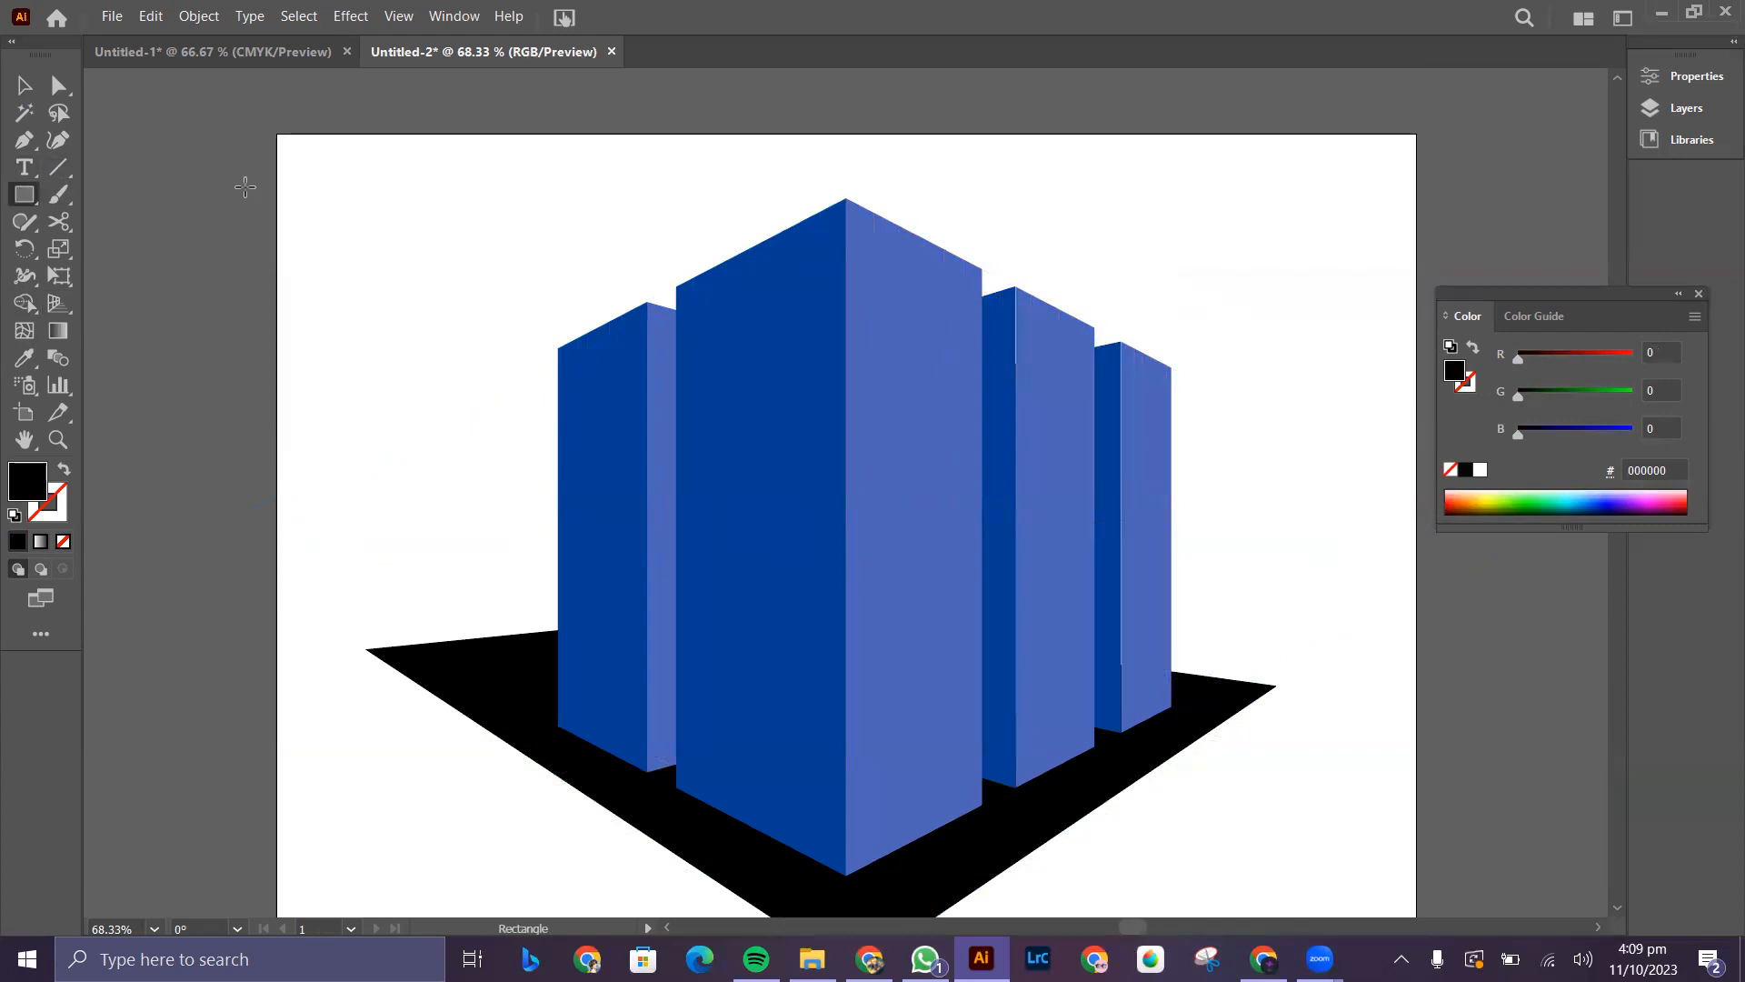
- Draw a small square near the artboard's upper-left corner and fill it with the dark blue sampled from the central building (003E94)
drag(303, 189, 362, 249)
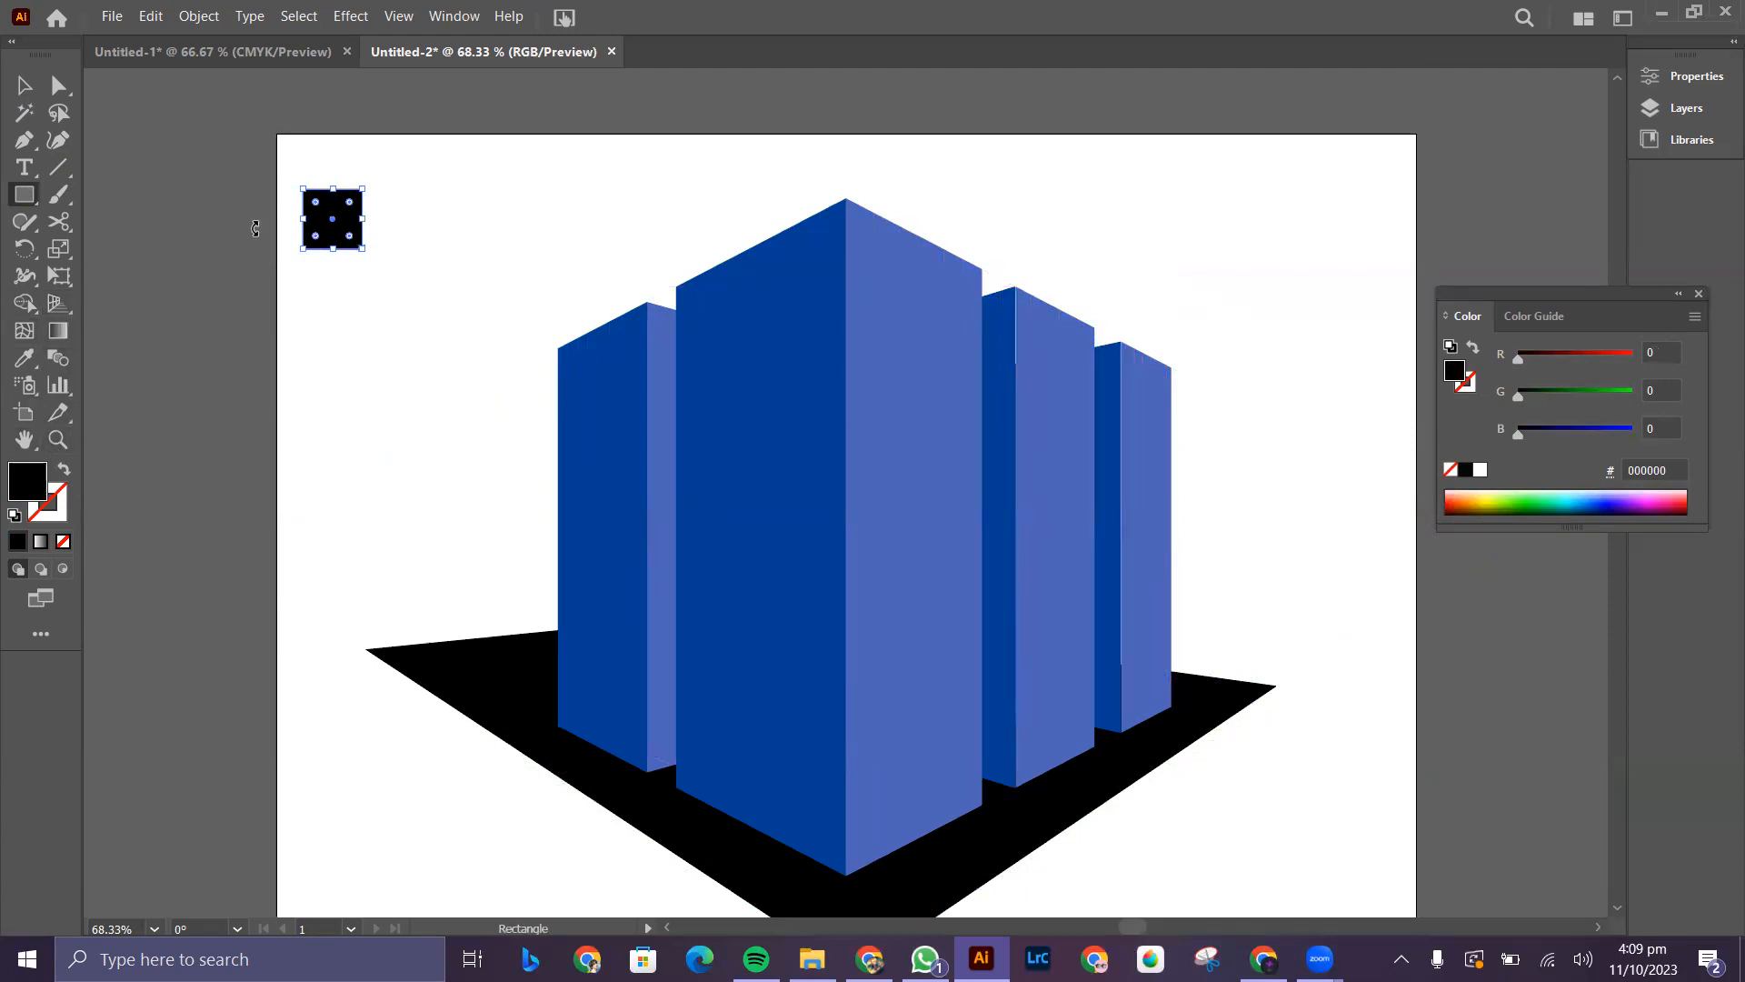
double_click(27, 480)
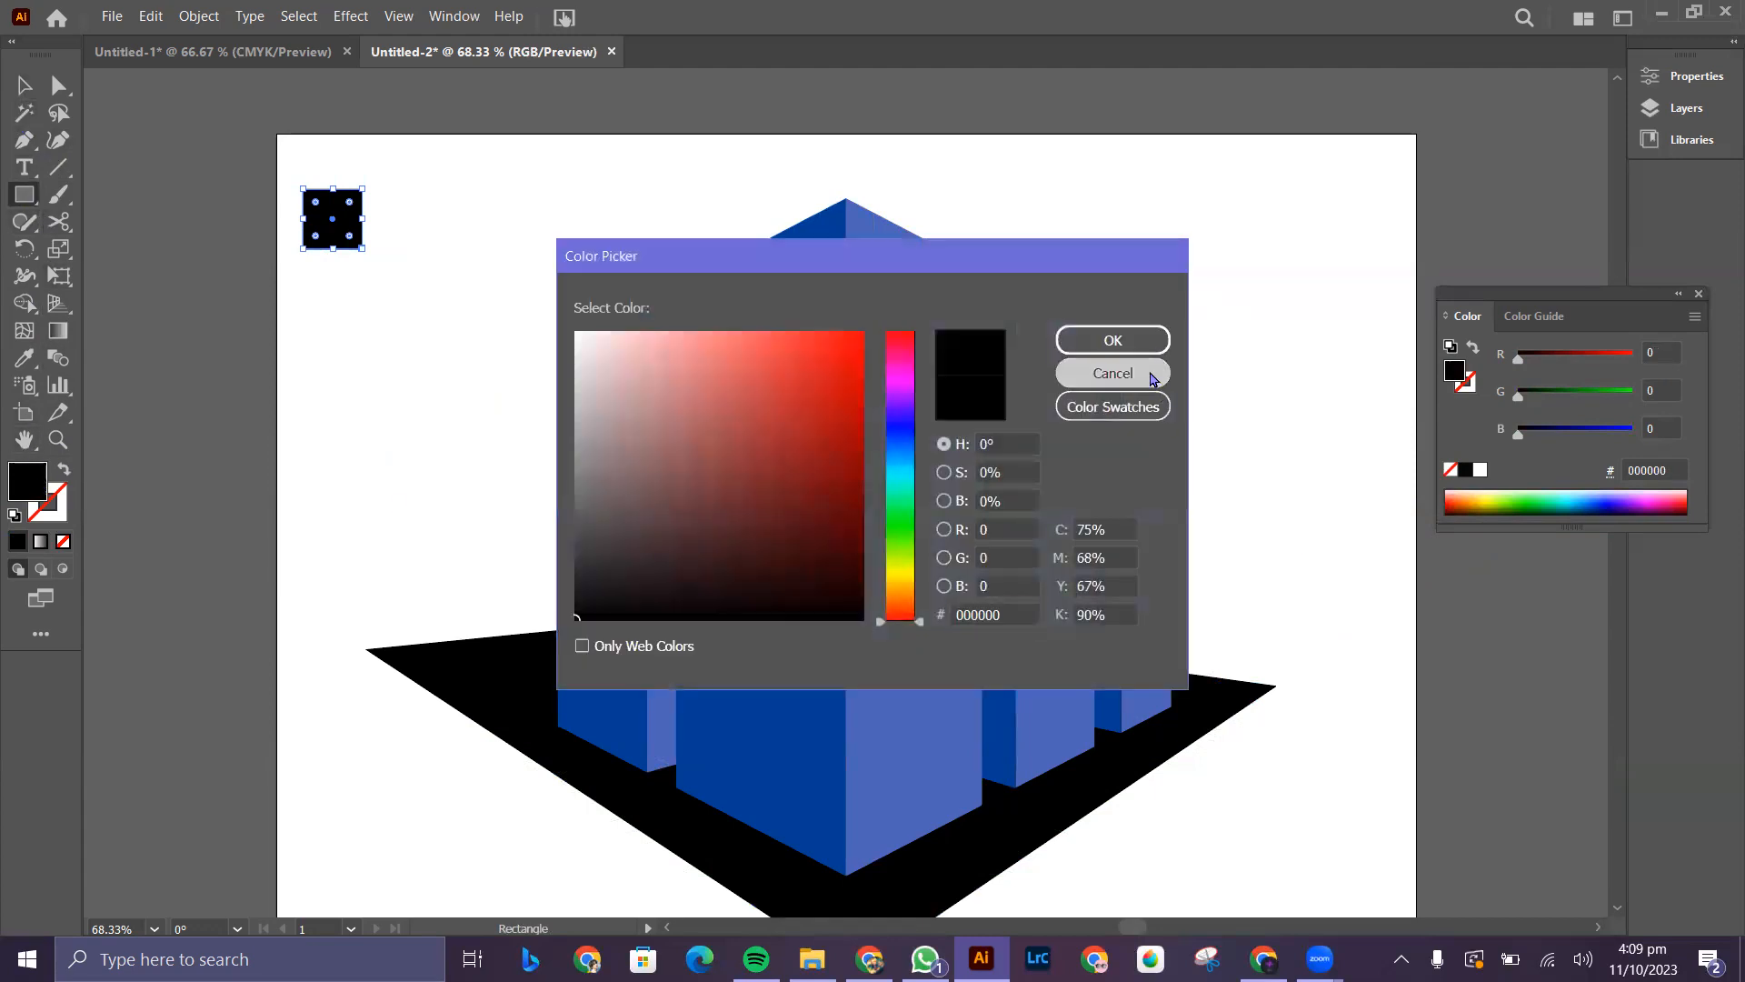
click(1112, 373)
click(25, 357)
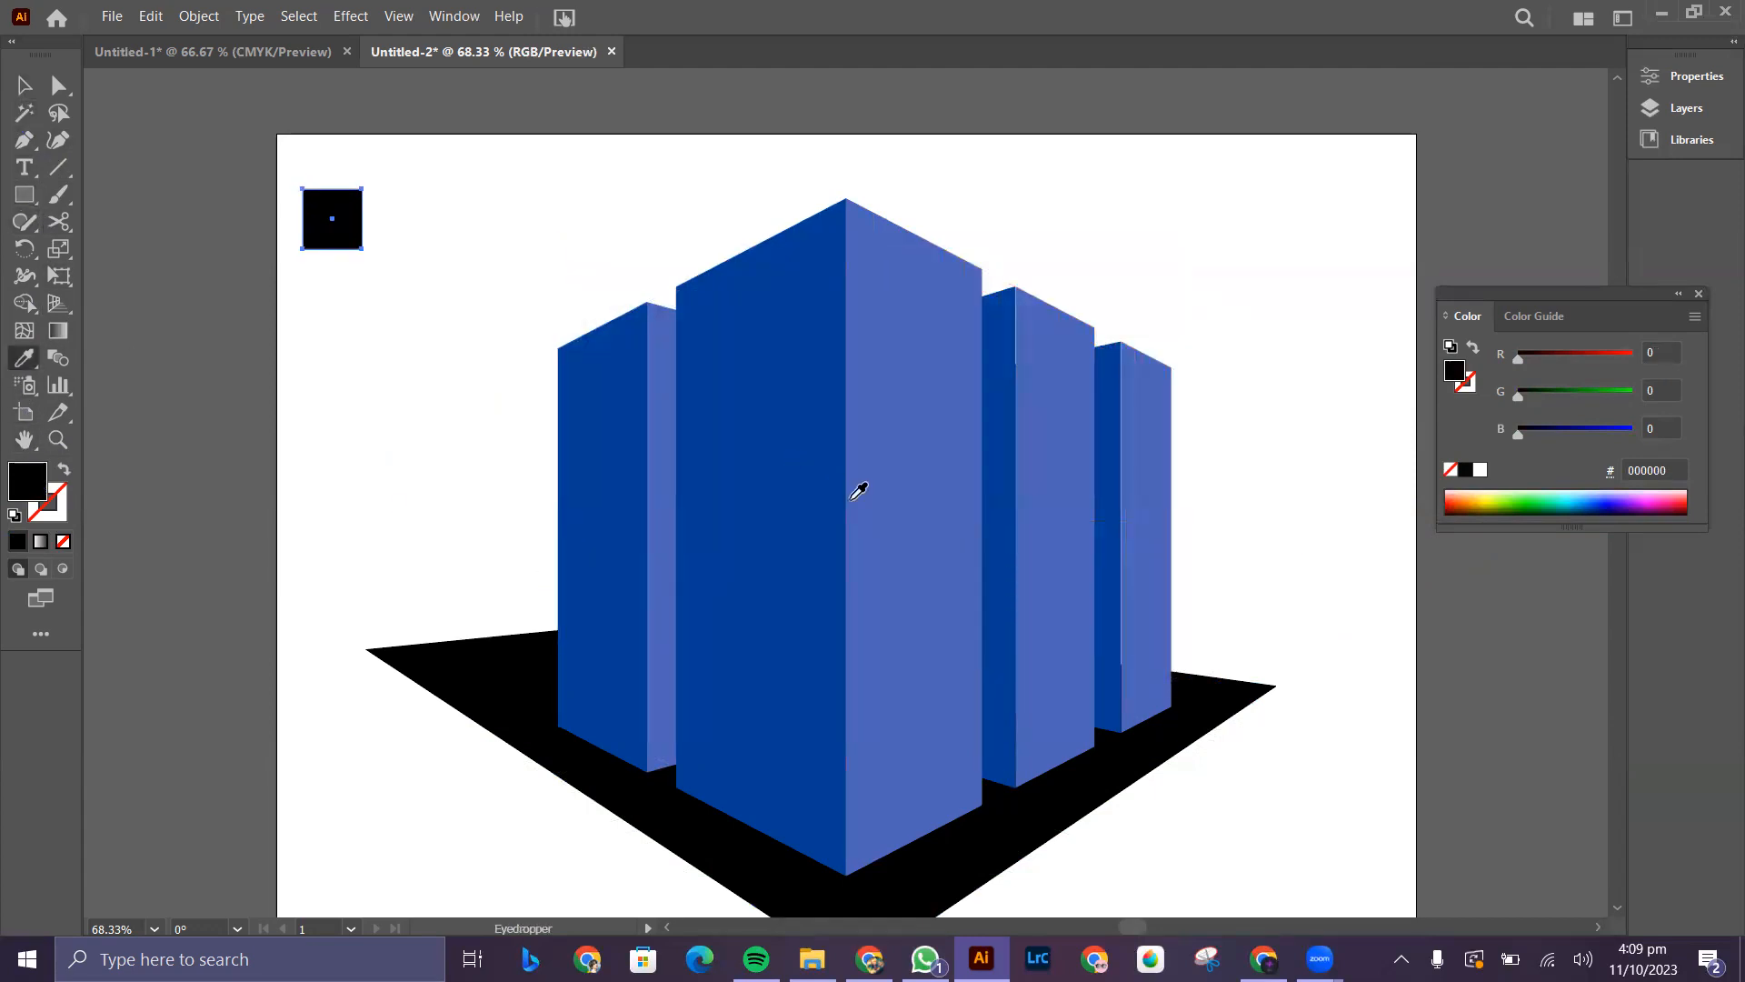
click(767, 475)
click(25, 85)
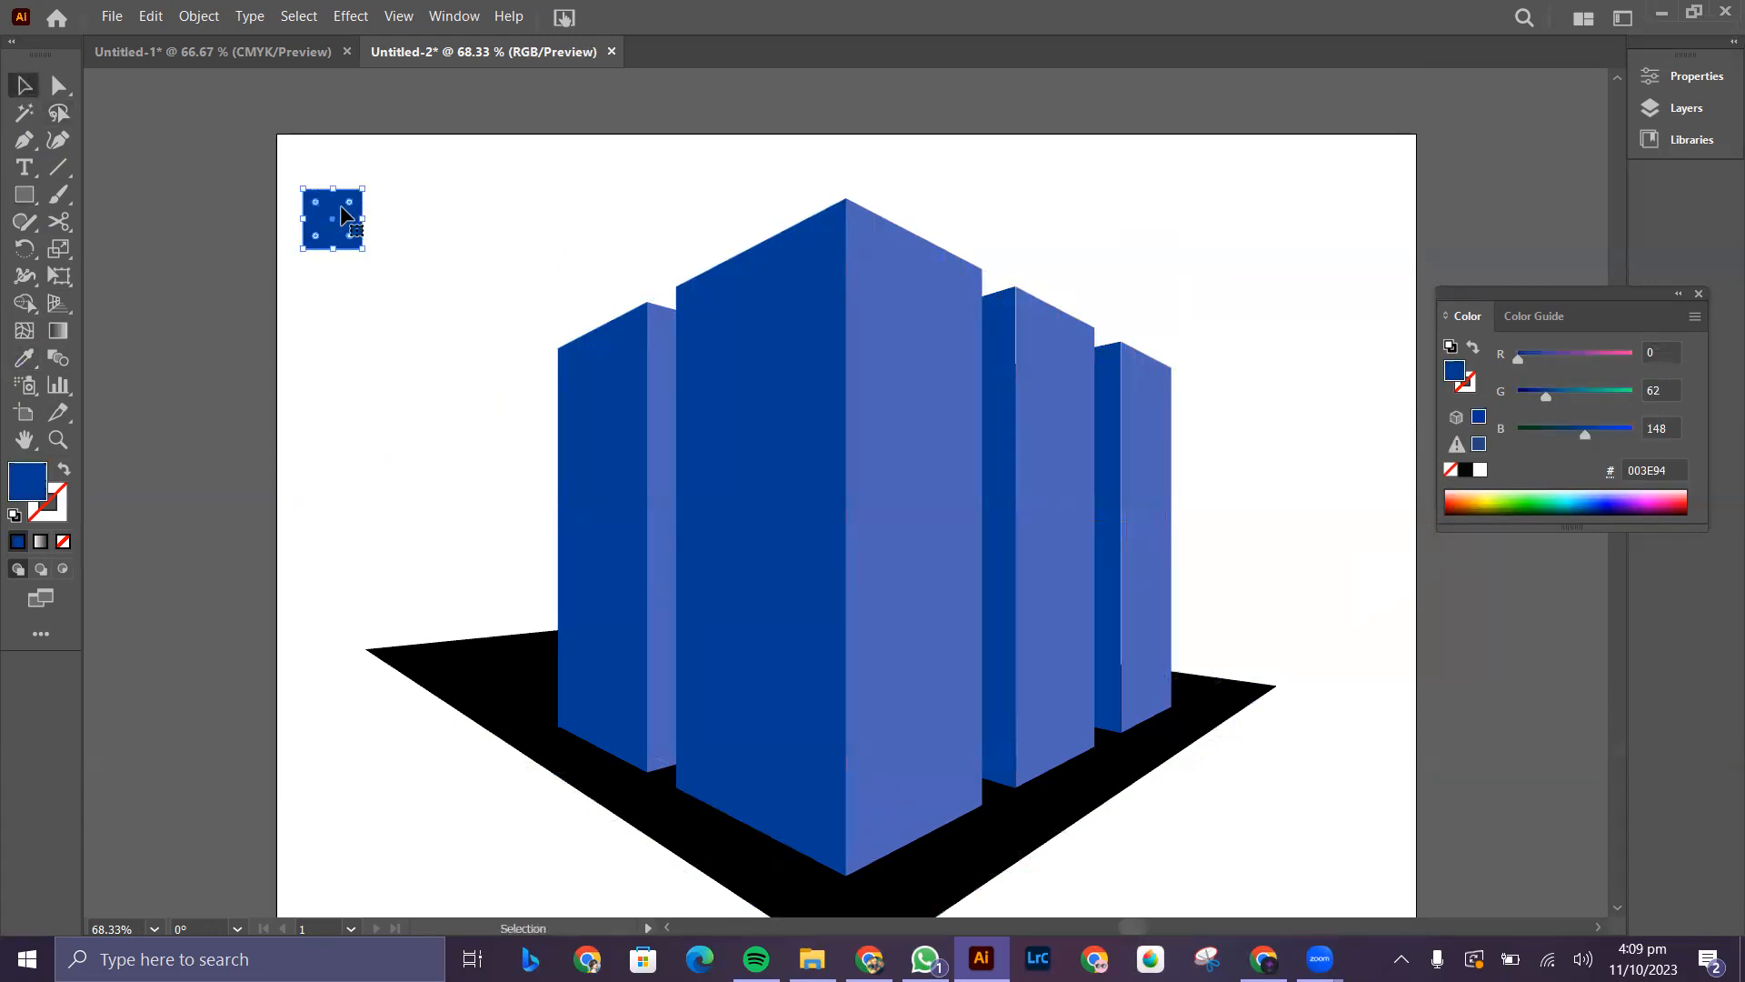
- Add a smaller copy of the square centred inside it and fill the copy with golden yellow (D8BF55)
drag(362, 189, 341, 223)
key(ctrl+z)
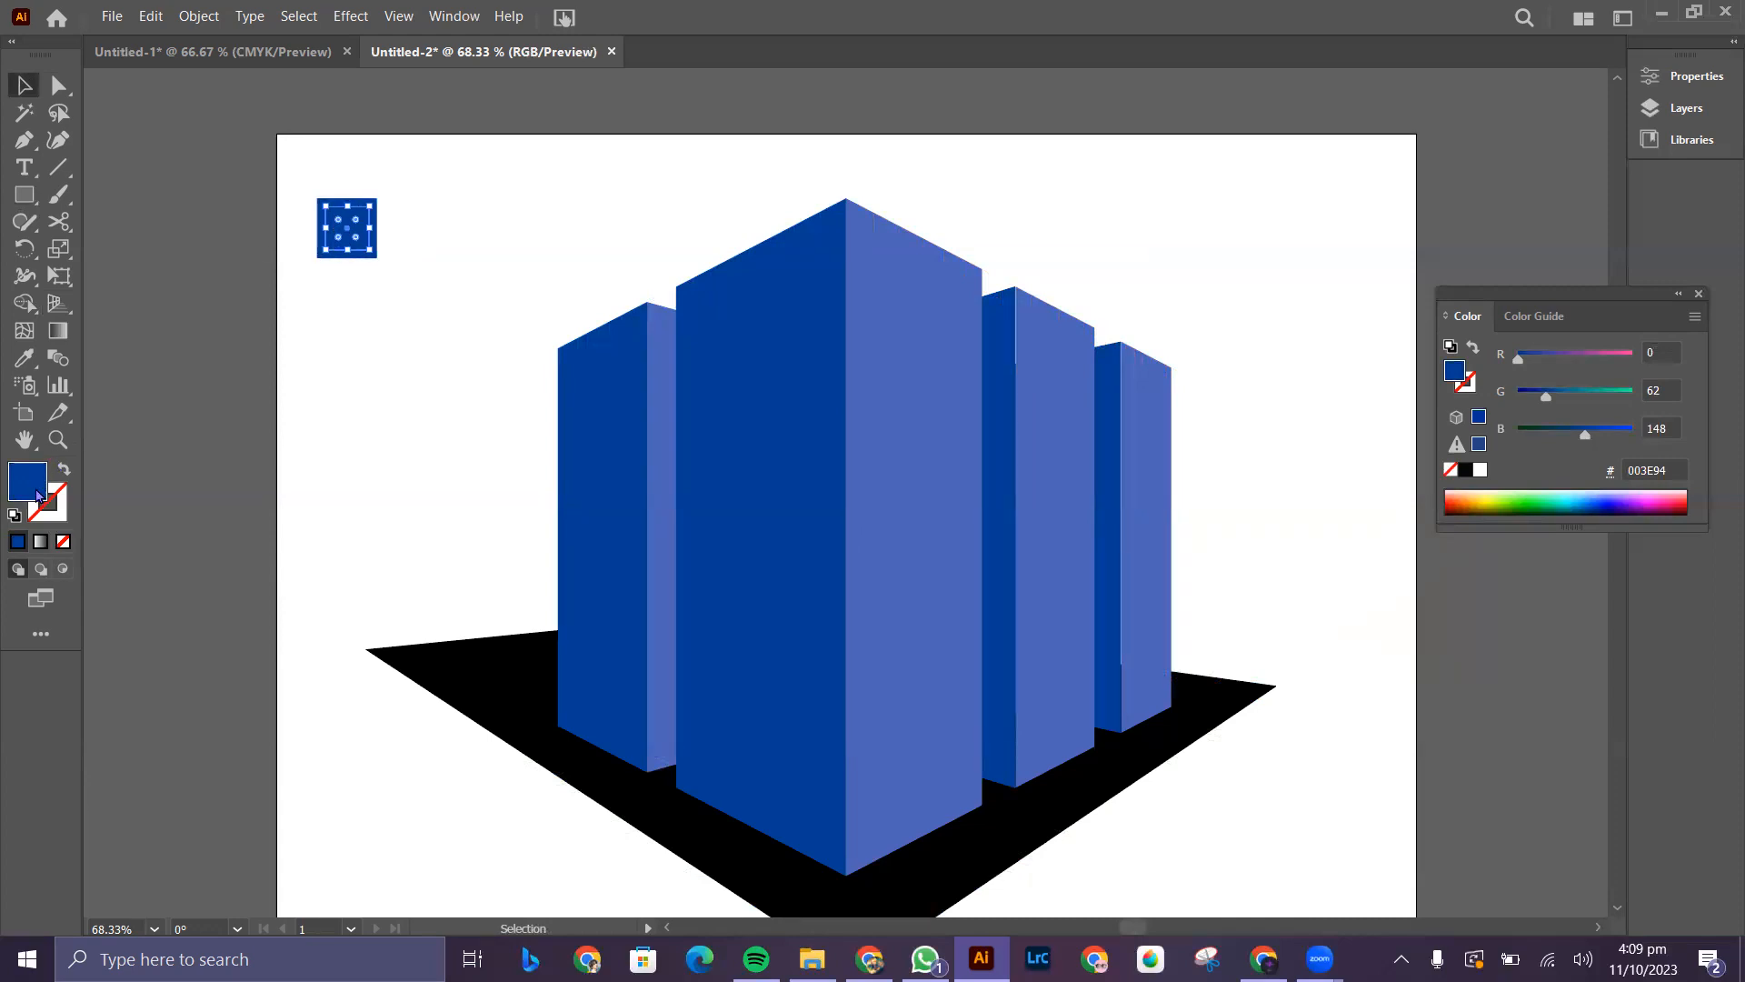
click(25, 361)
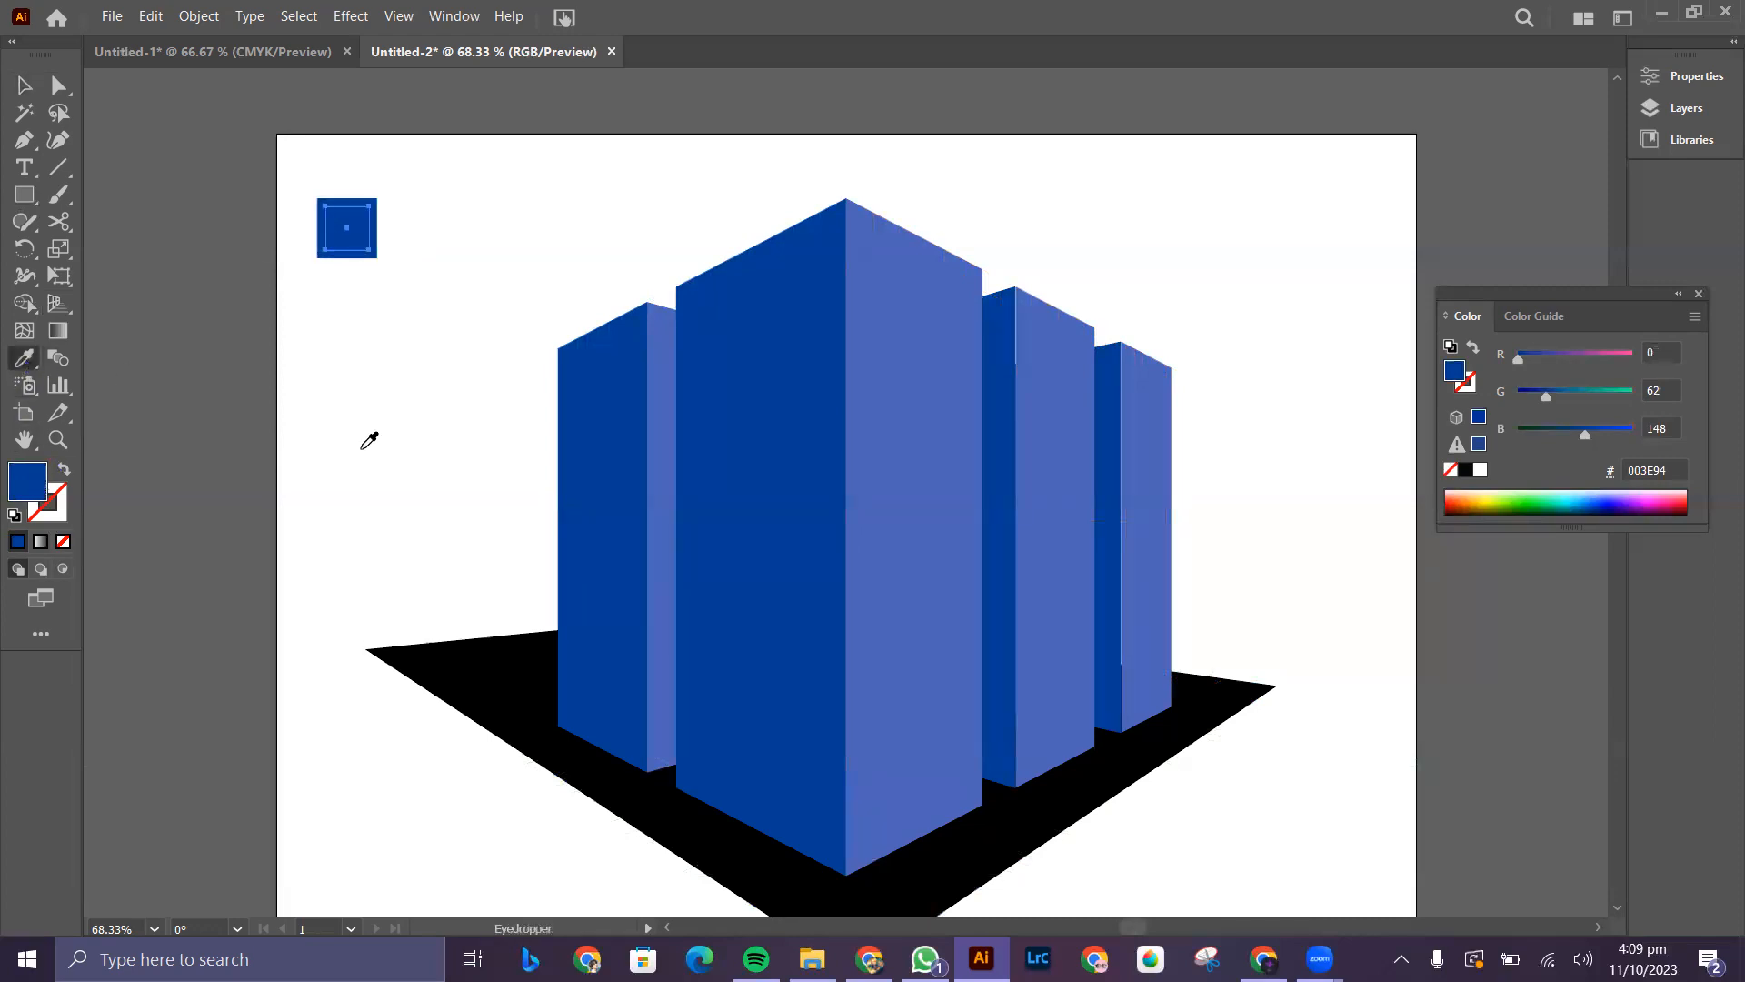
double_click(28, 482)
mouse_move(895, 556)
mouse_down()
mouse_move(892, 587)
mouse_move(898, 569)
mouse_up()
drag(847, 459, 772, 383)
drag(908, 574, 910, 581)
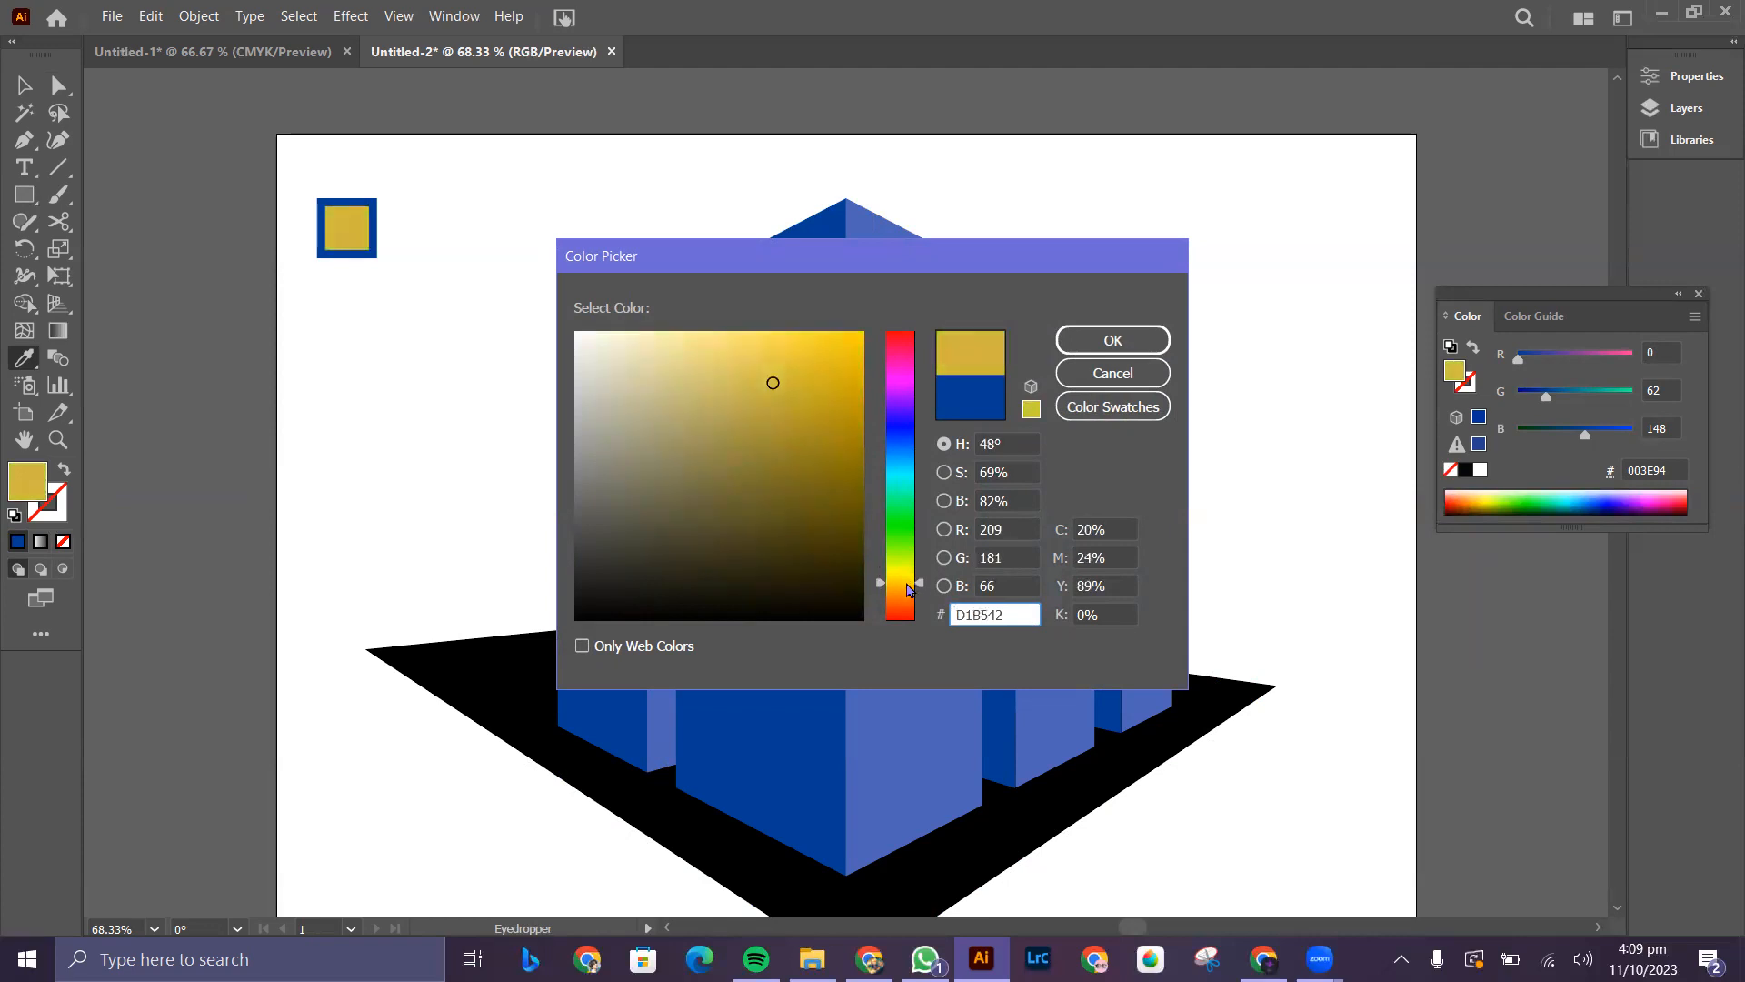
drag(771, 385, 757, 378)
click(1111, 341)
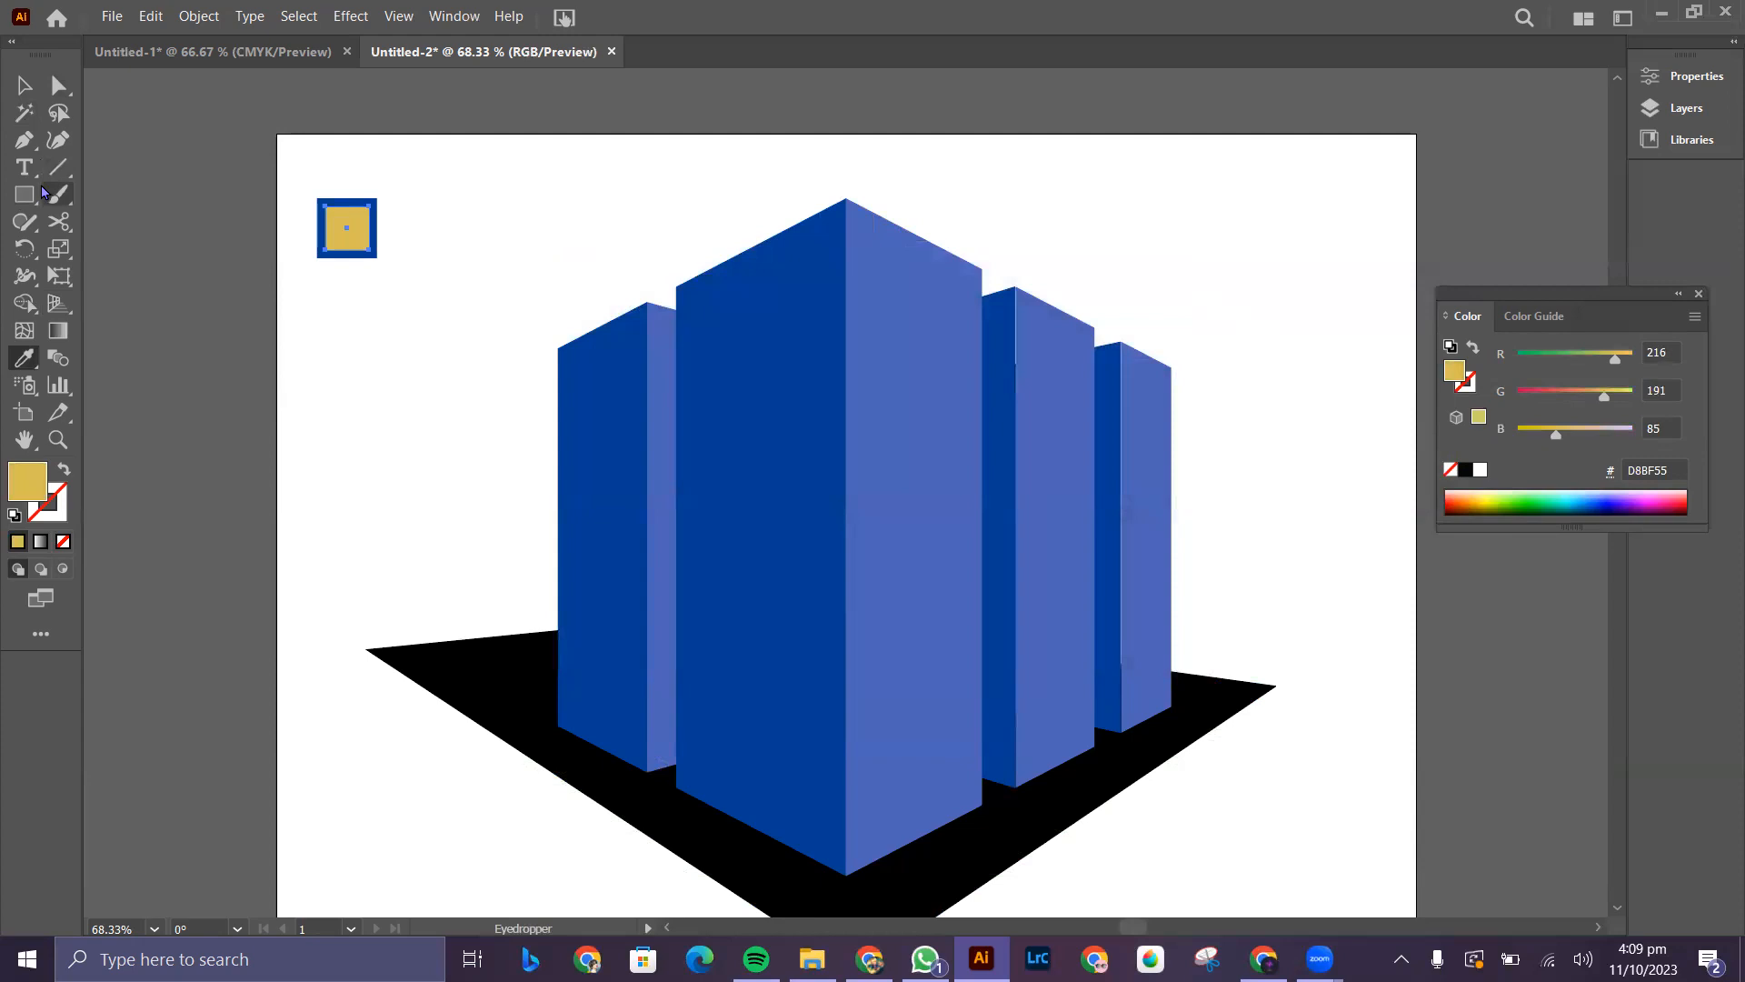
- Draw a narrow vertical rectangle beside the small square and move it over the middle of the yellow area
click(25, 195)
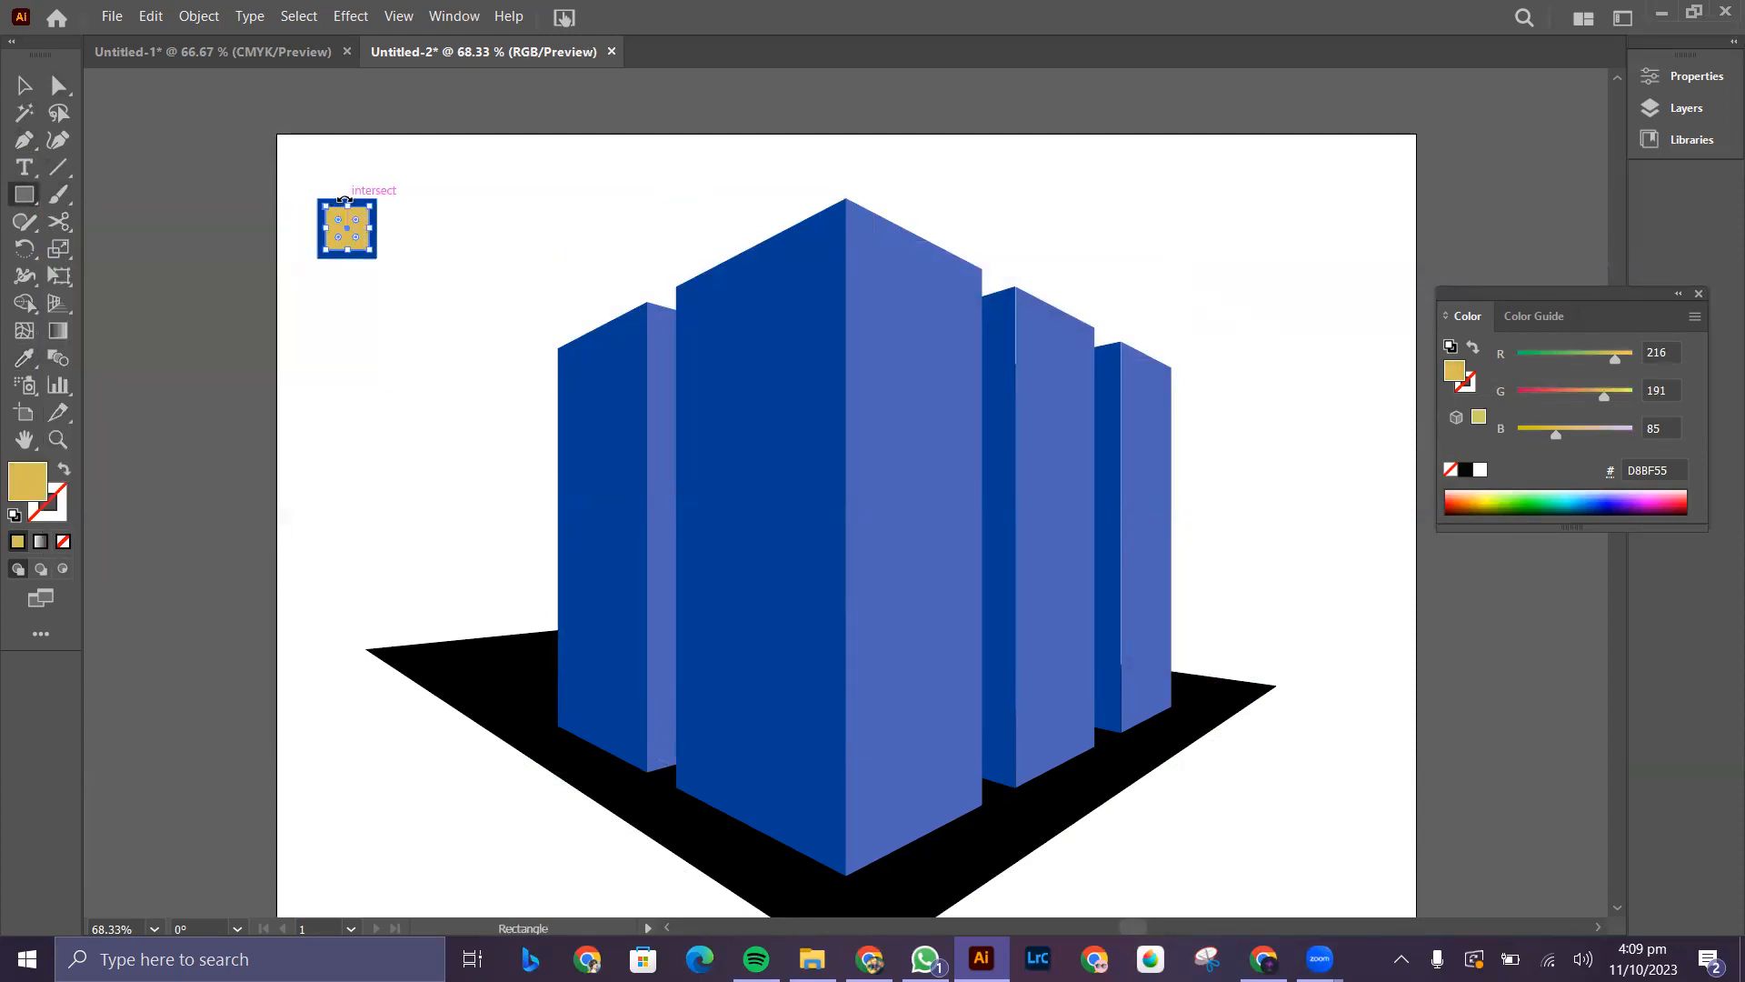
key(ctrl+minus)
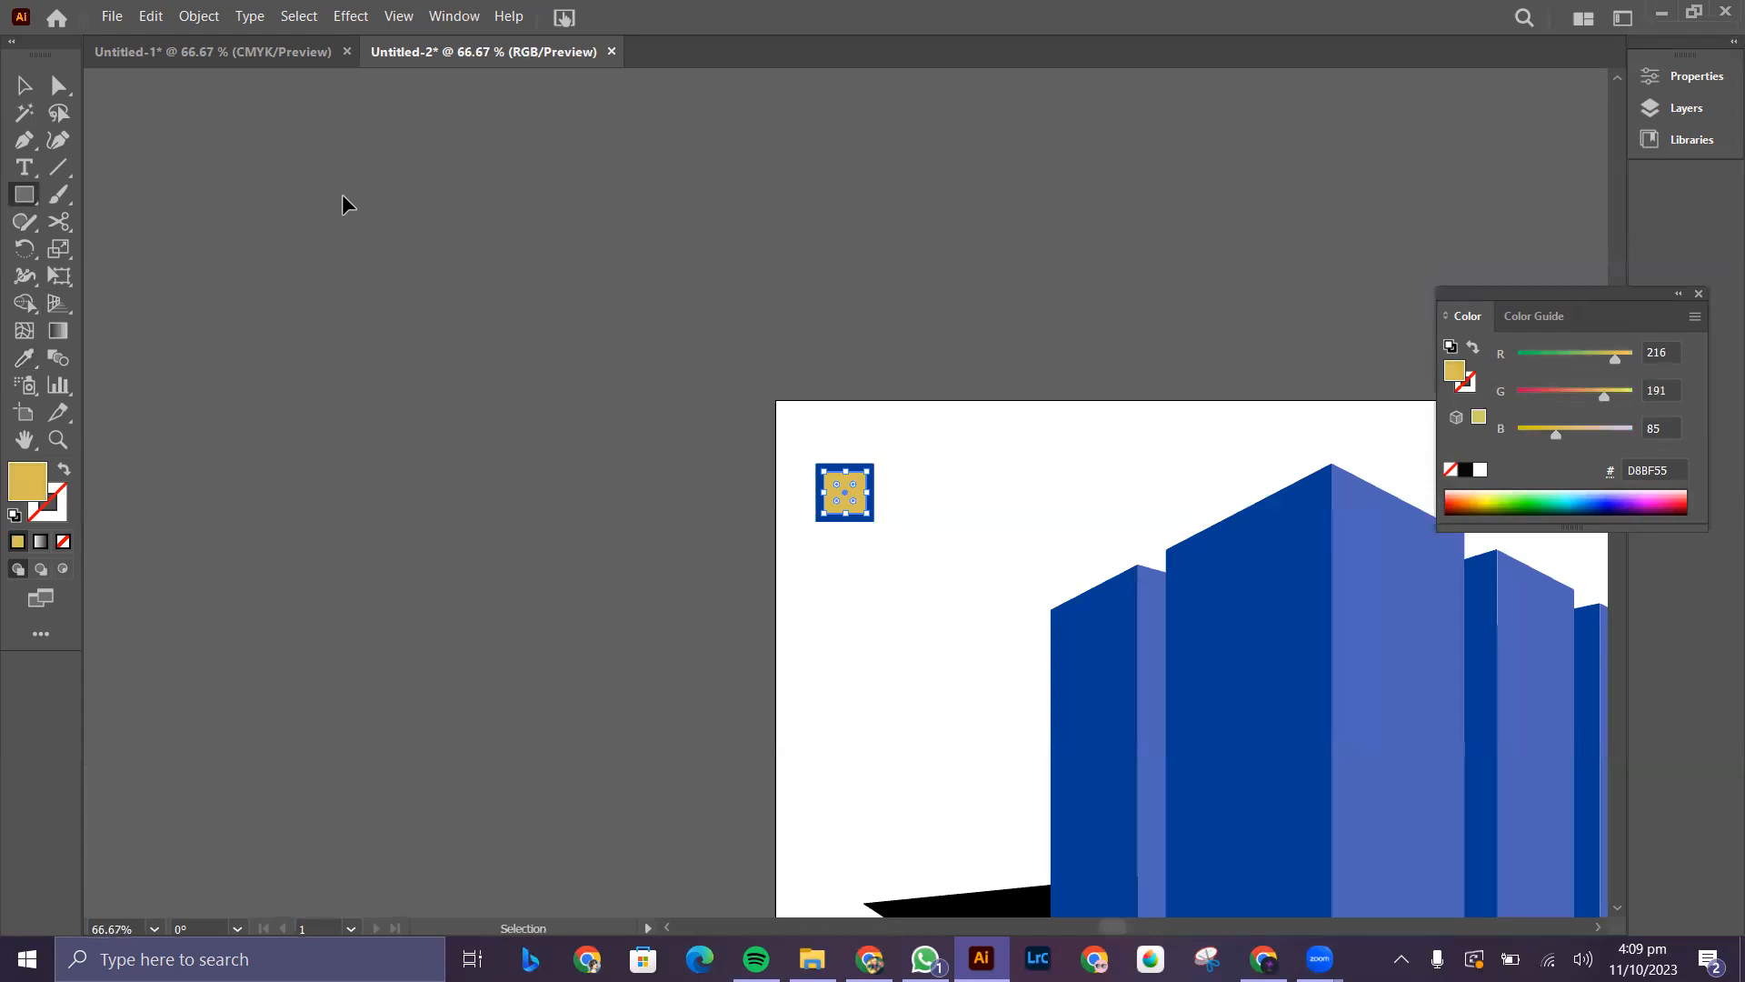
key(ctrl+plus)
key(ctrl+plus)
key(ctrl+plus)
key(ctrl+plus)
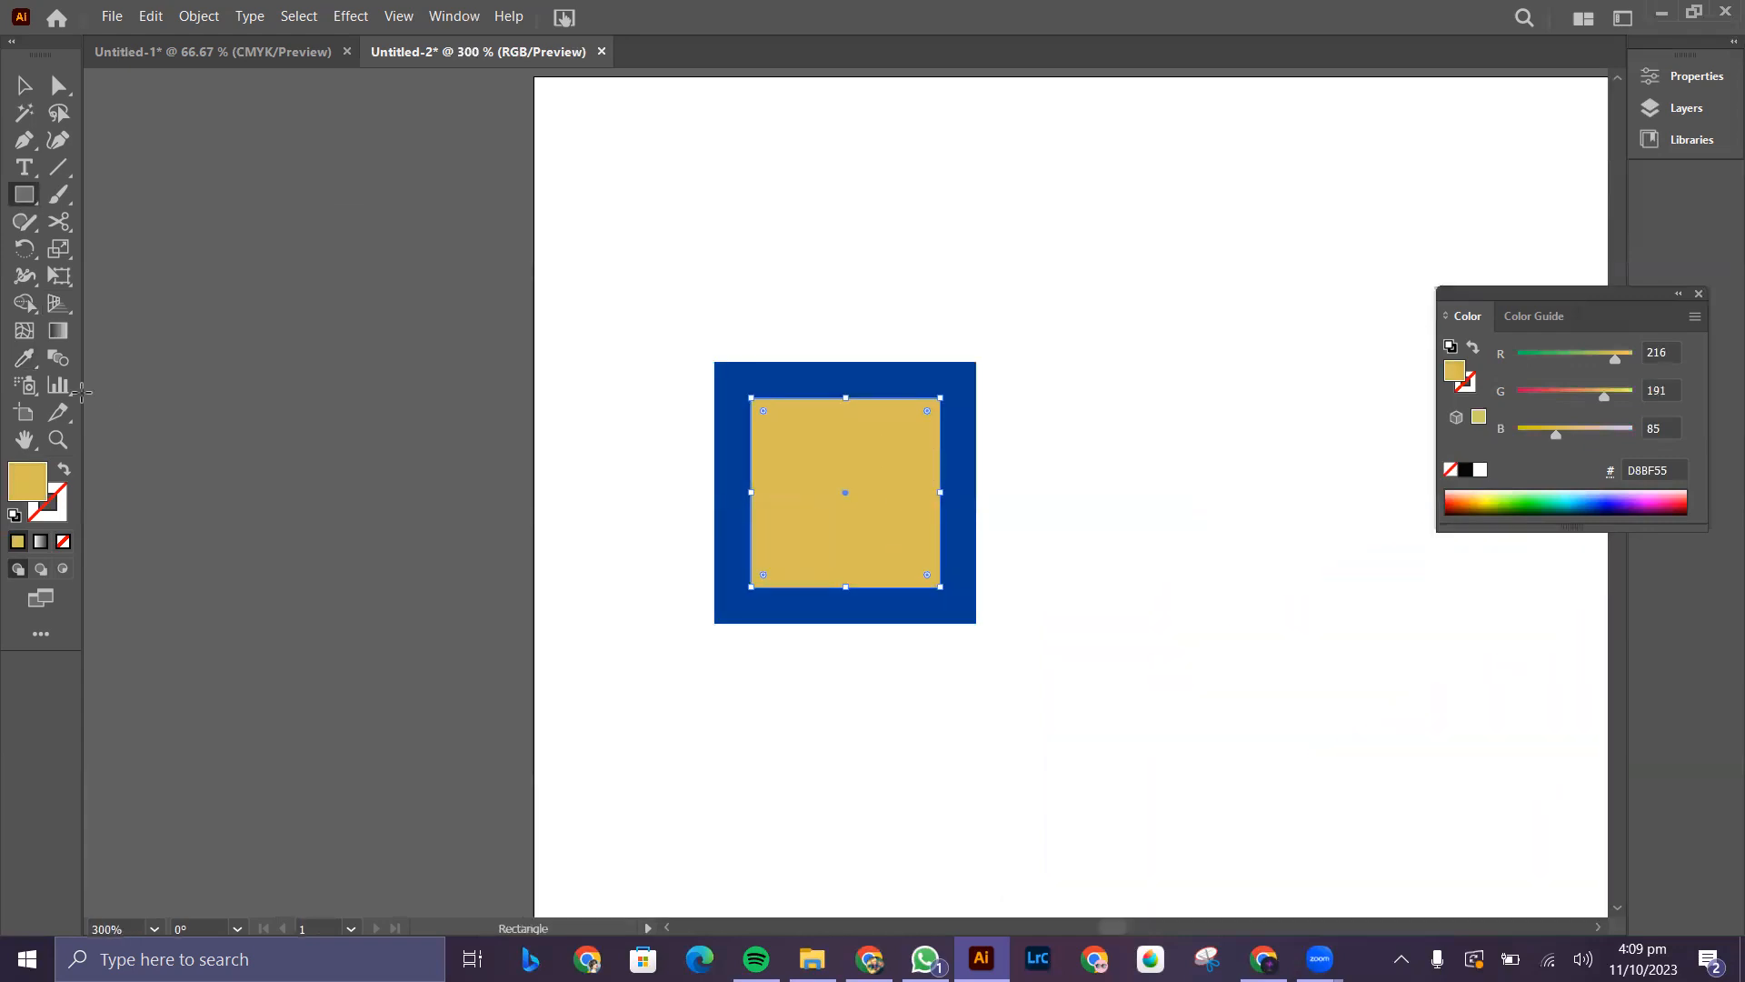
drag(596, 284, 628, 486)
click(23, 82)
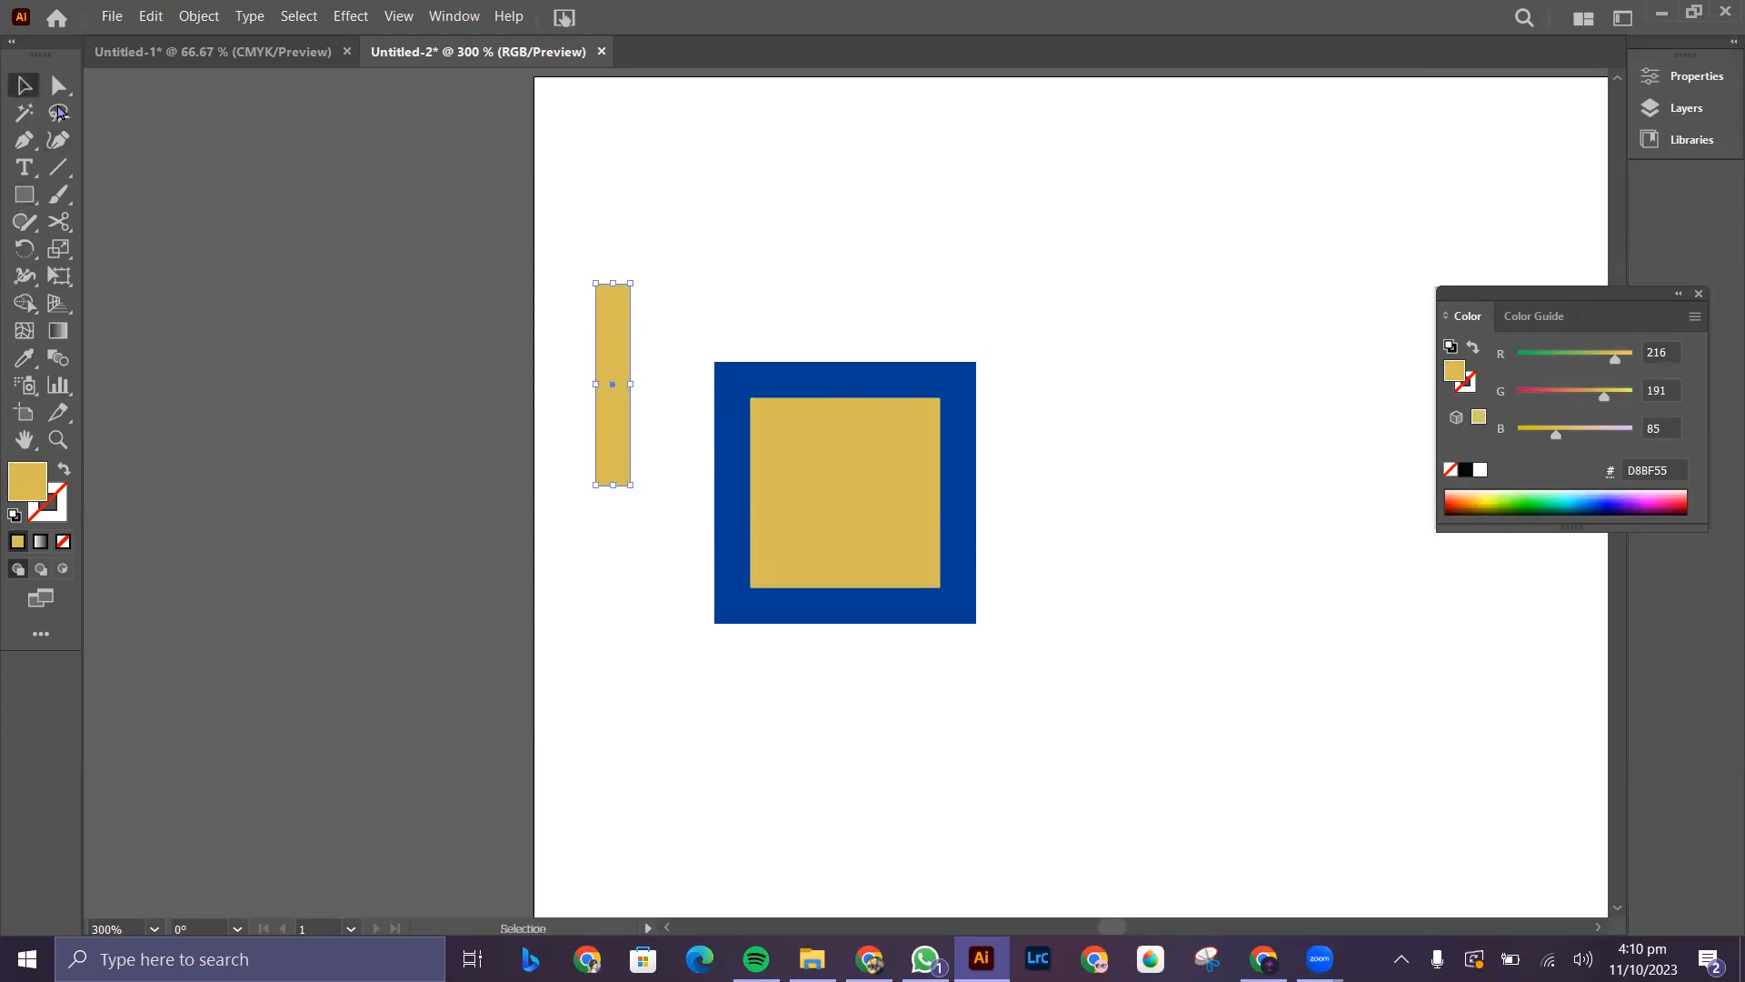
drag(607, 407, 830, 497)
- Fill the vertical bar with the frame's dark blue (003E94) and centre it over the yellow square
click(23, 358)
click(733, 404)
click(23, 85)
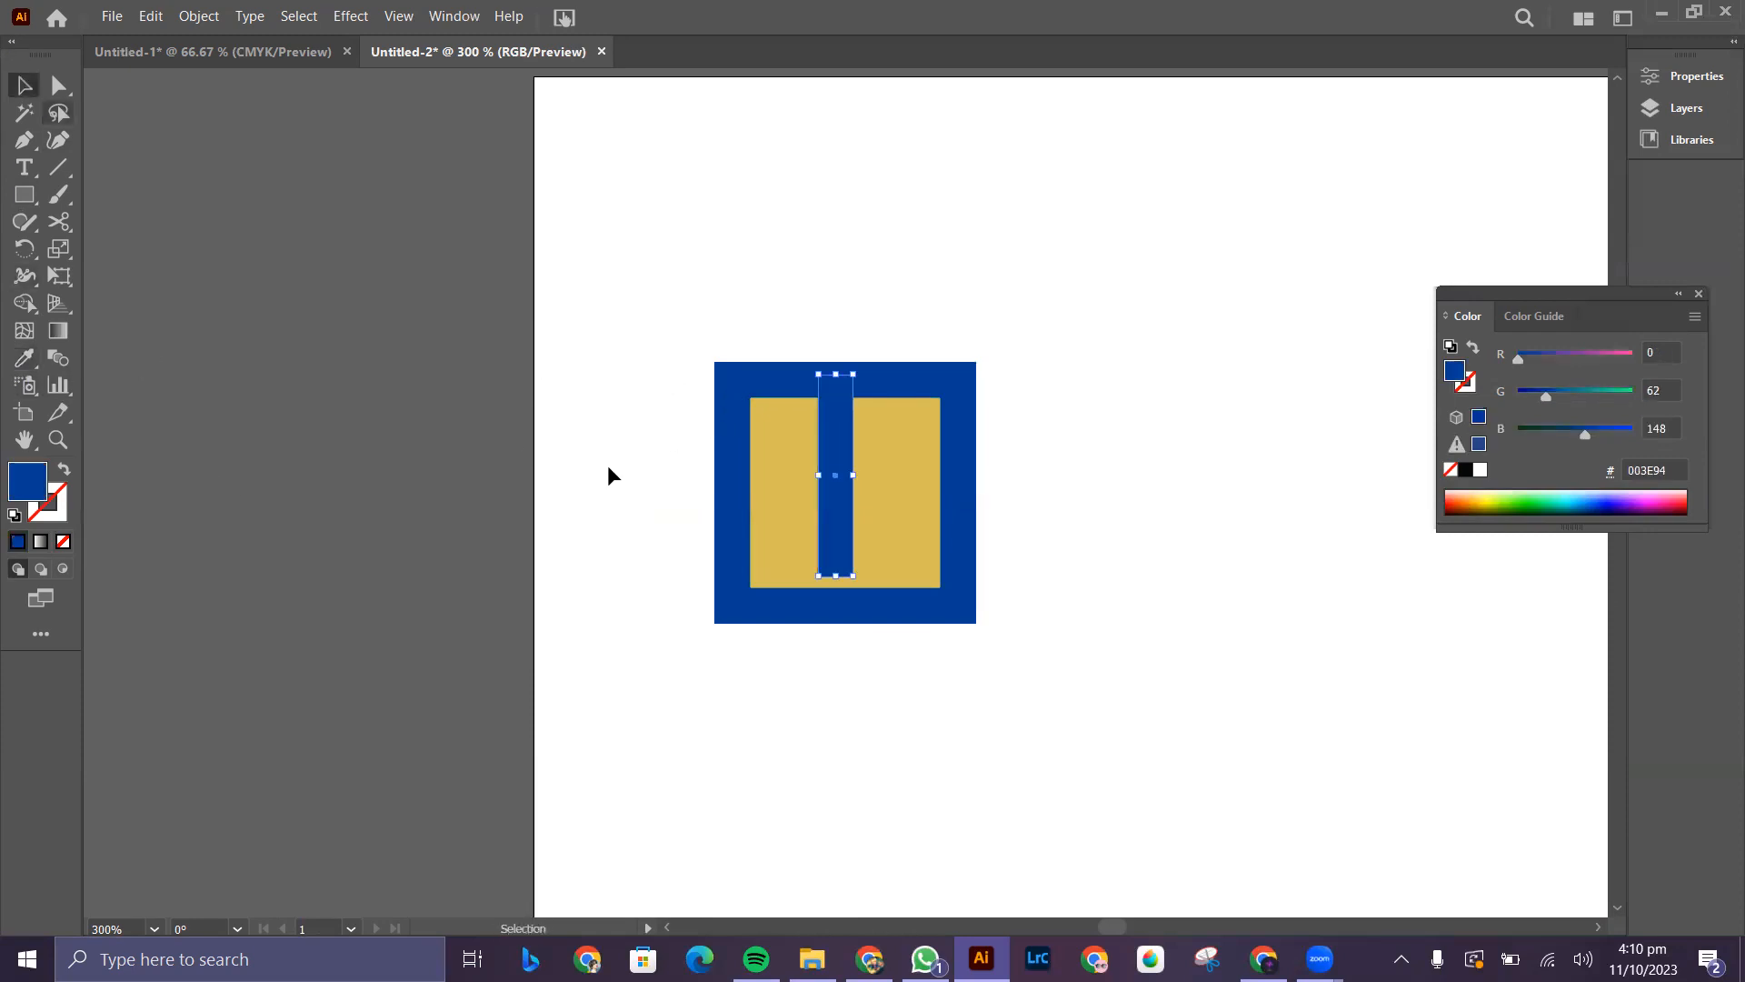
drag(852, 566, 862, 583)
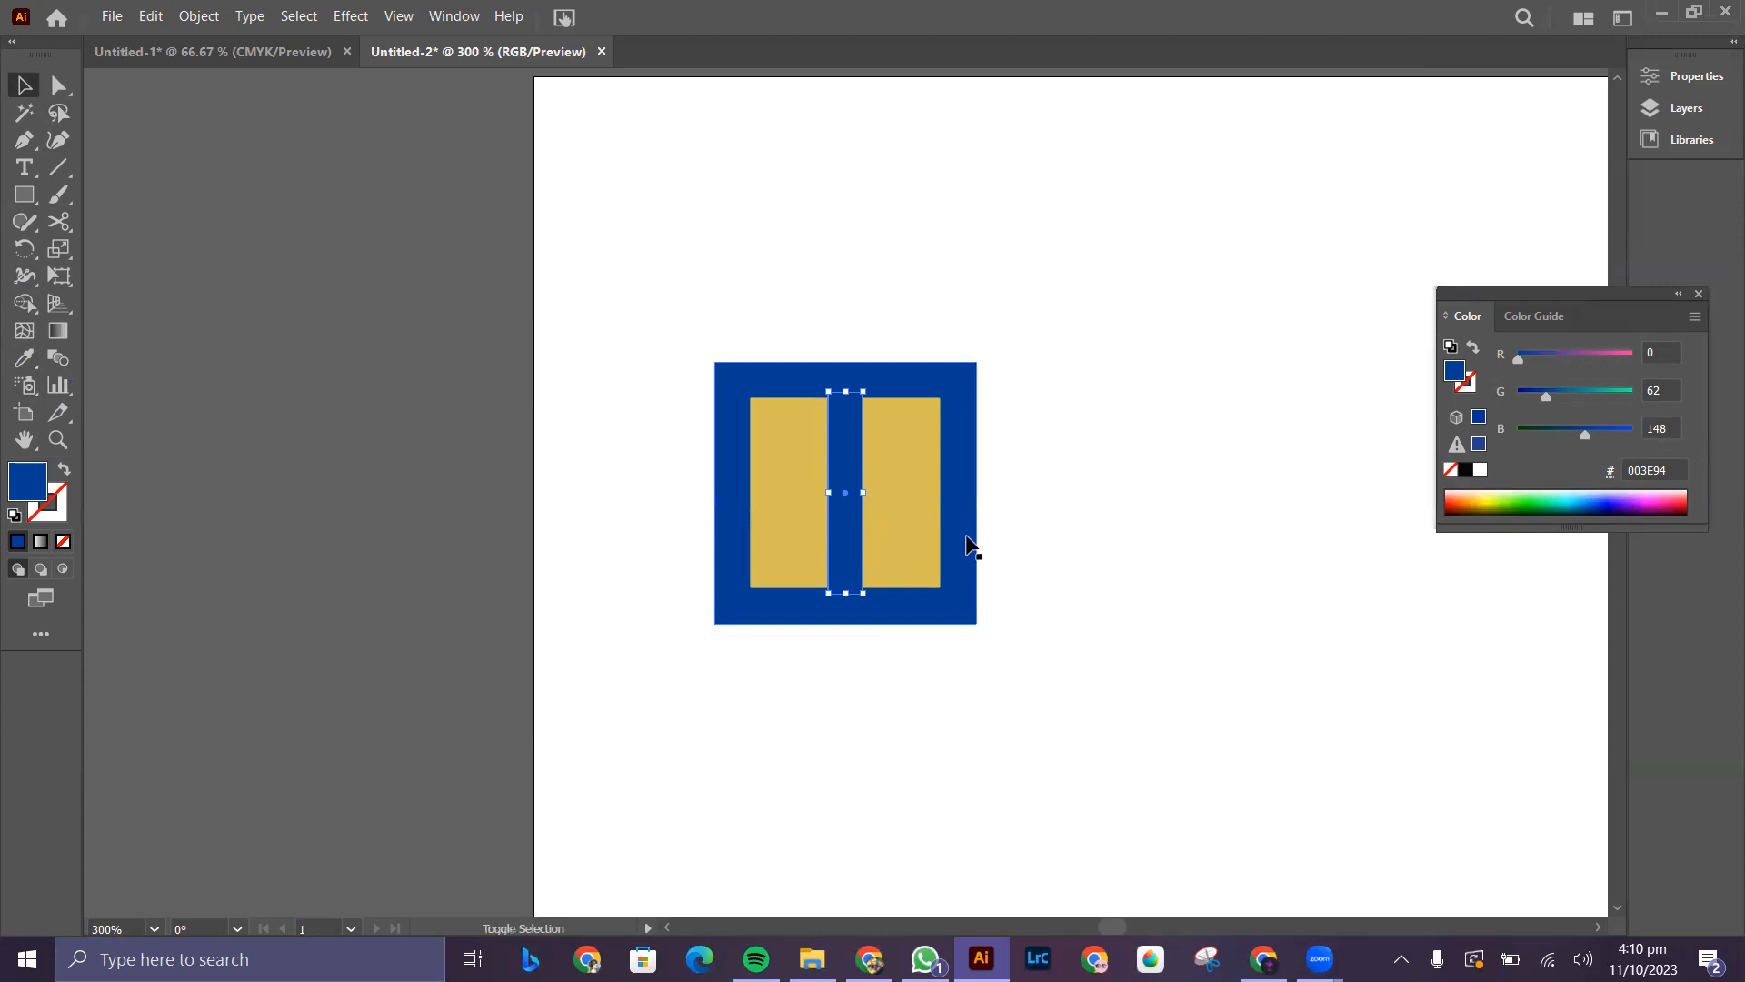
- Select the window's frame, pane and bar together and align them to their horizontal centre
shift+click(926, 542)
right_click(925, 542)
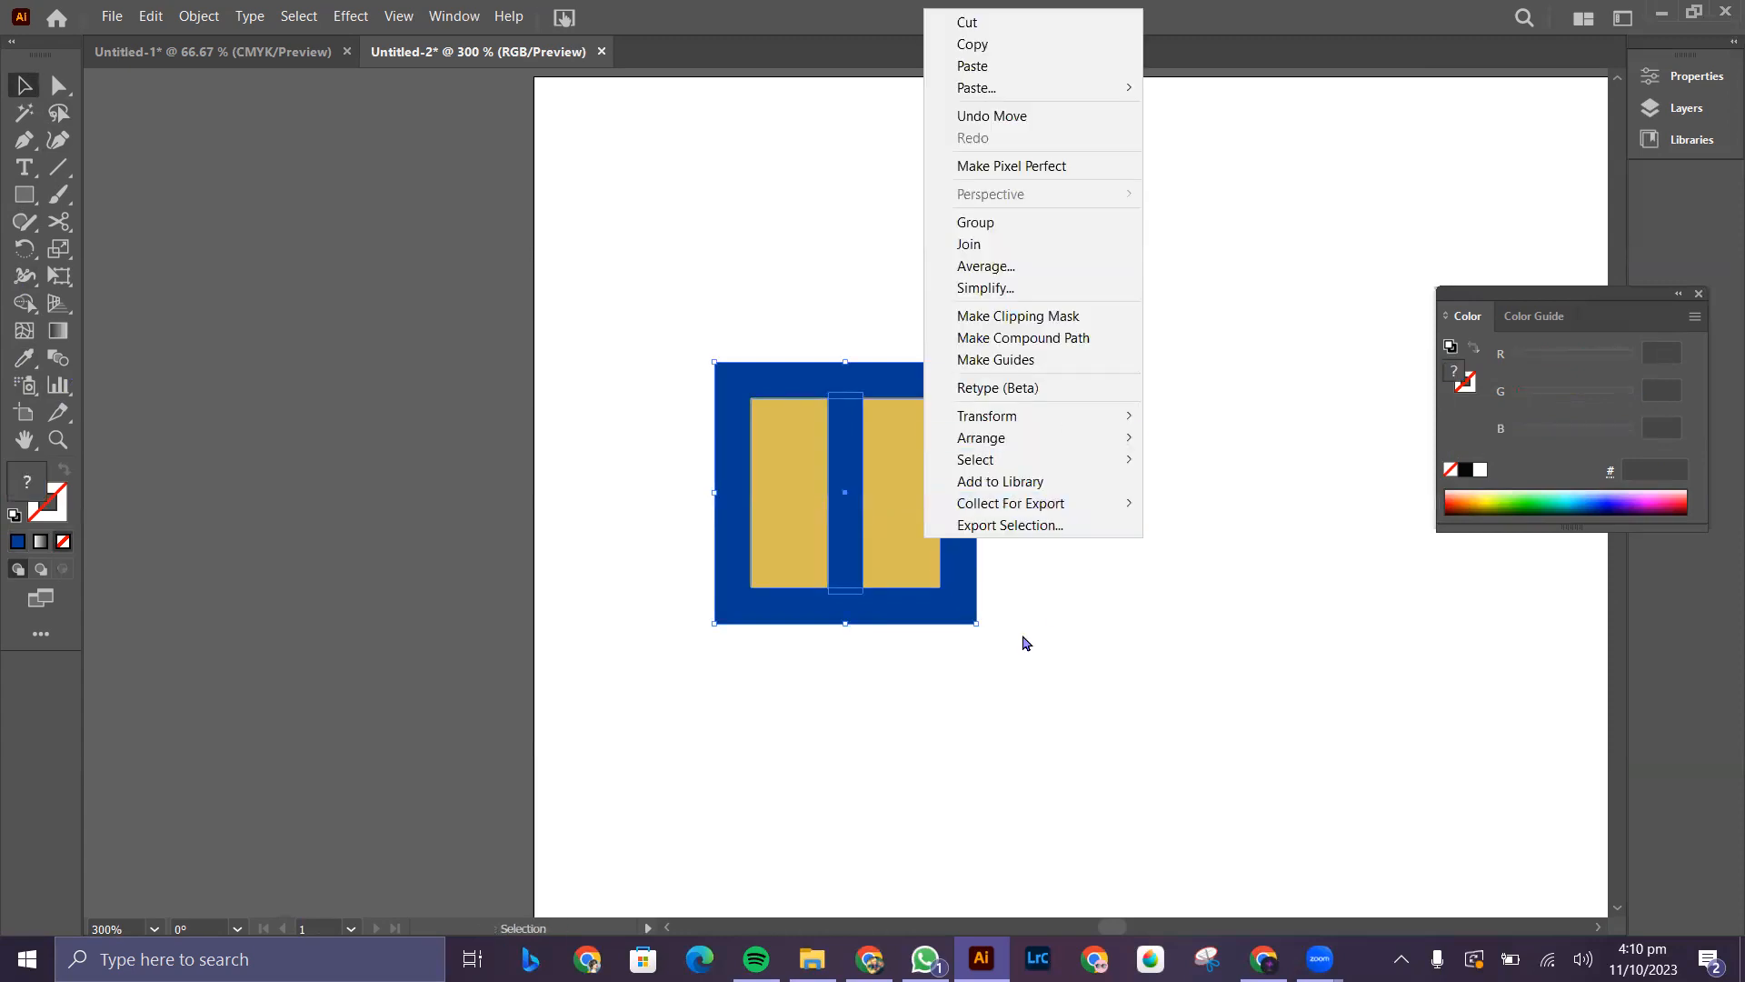
click(837, 545)
shift+click(900, 538)
click(961, 552)
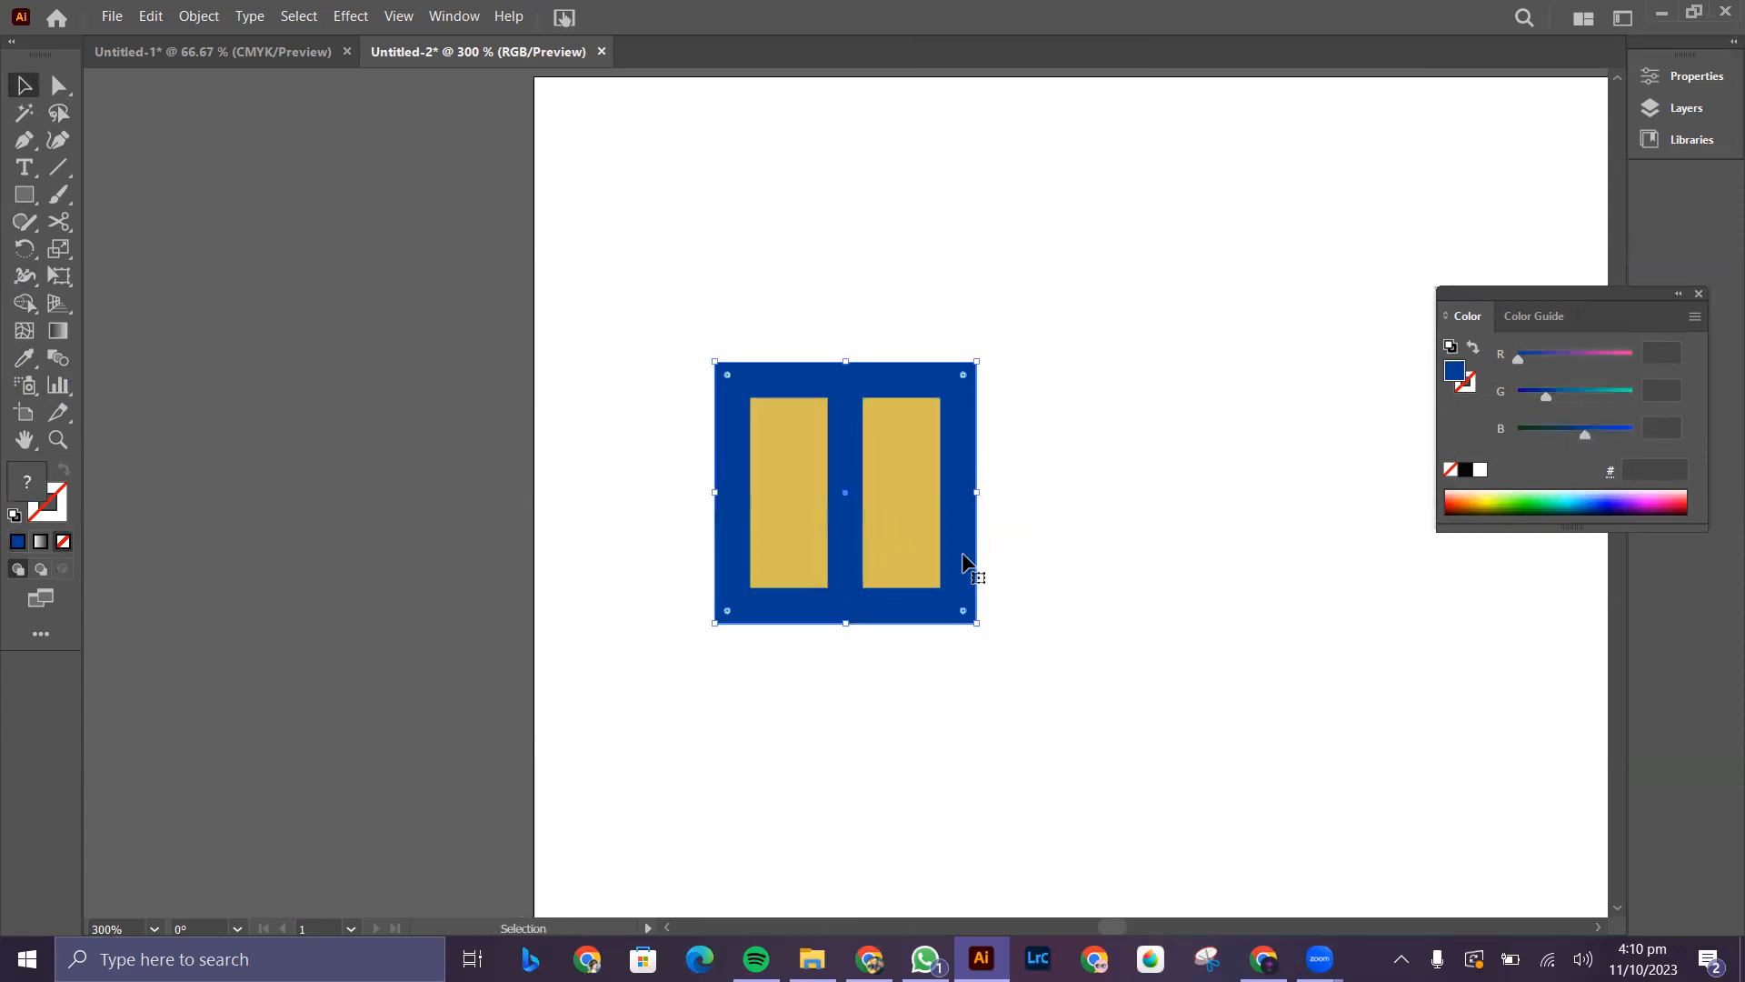
shift+click(847, 527)
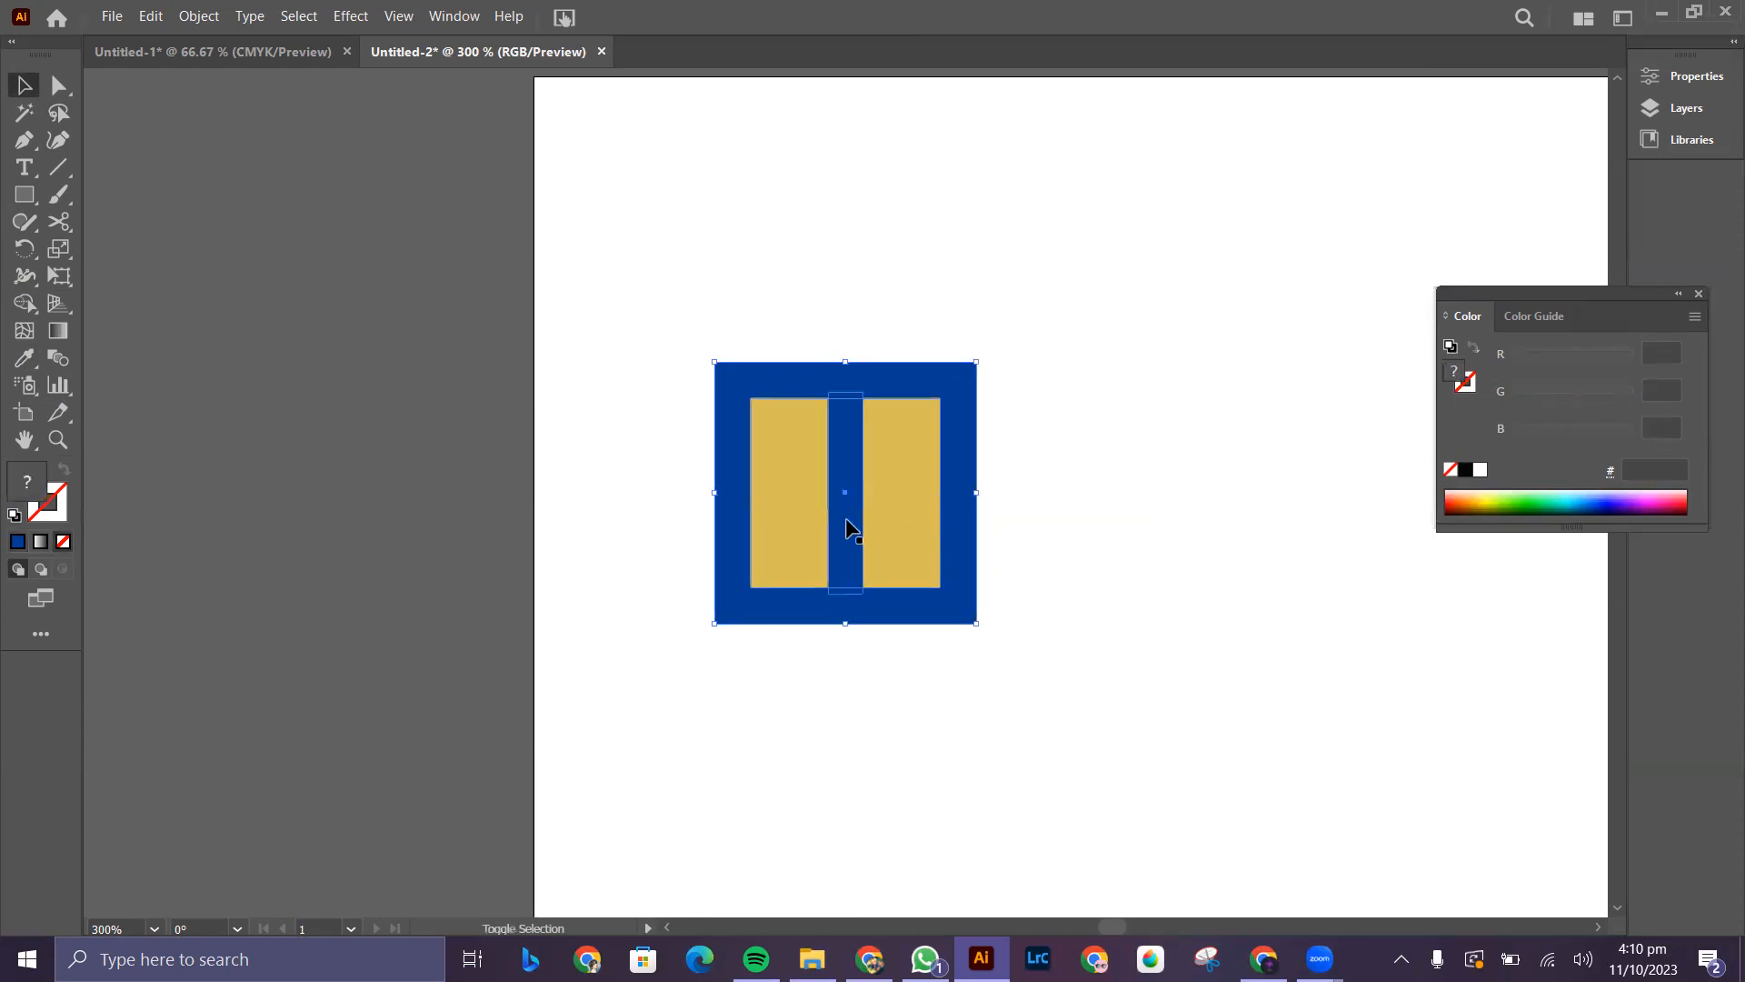
drag(1074, 284, 778, 687)
click(1596, 540)
click(1434, 509)
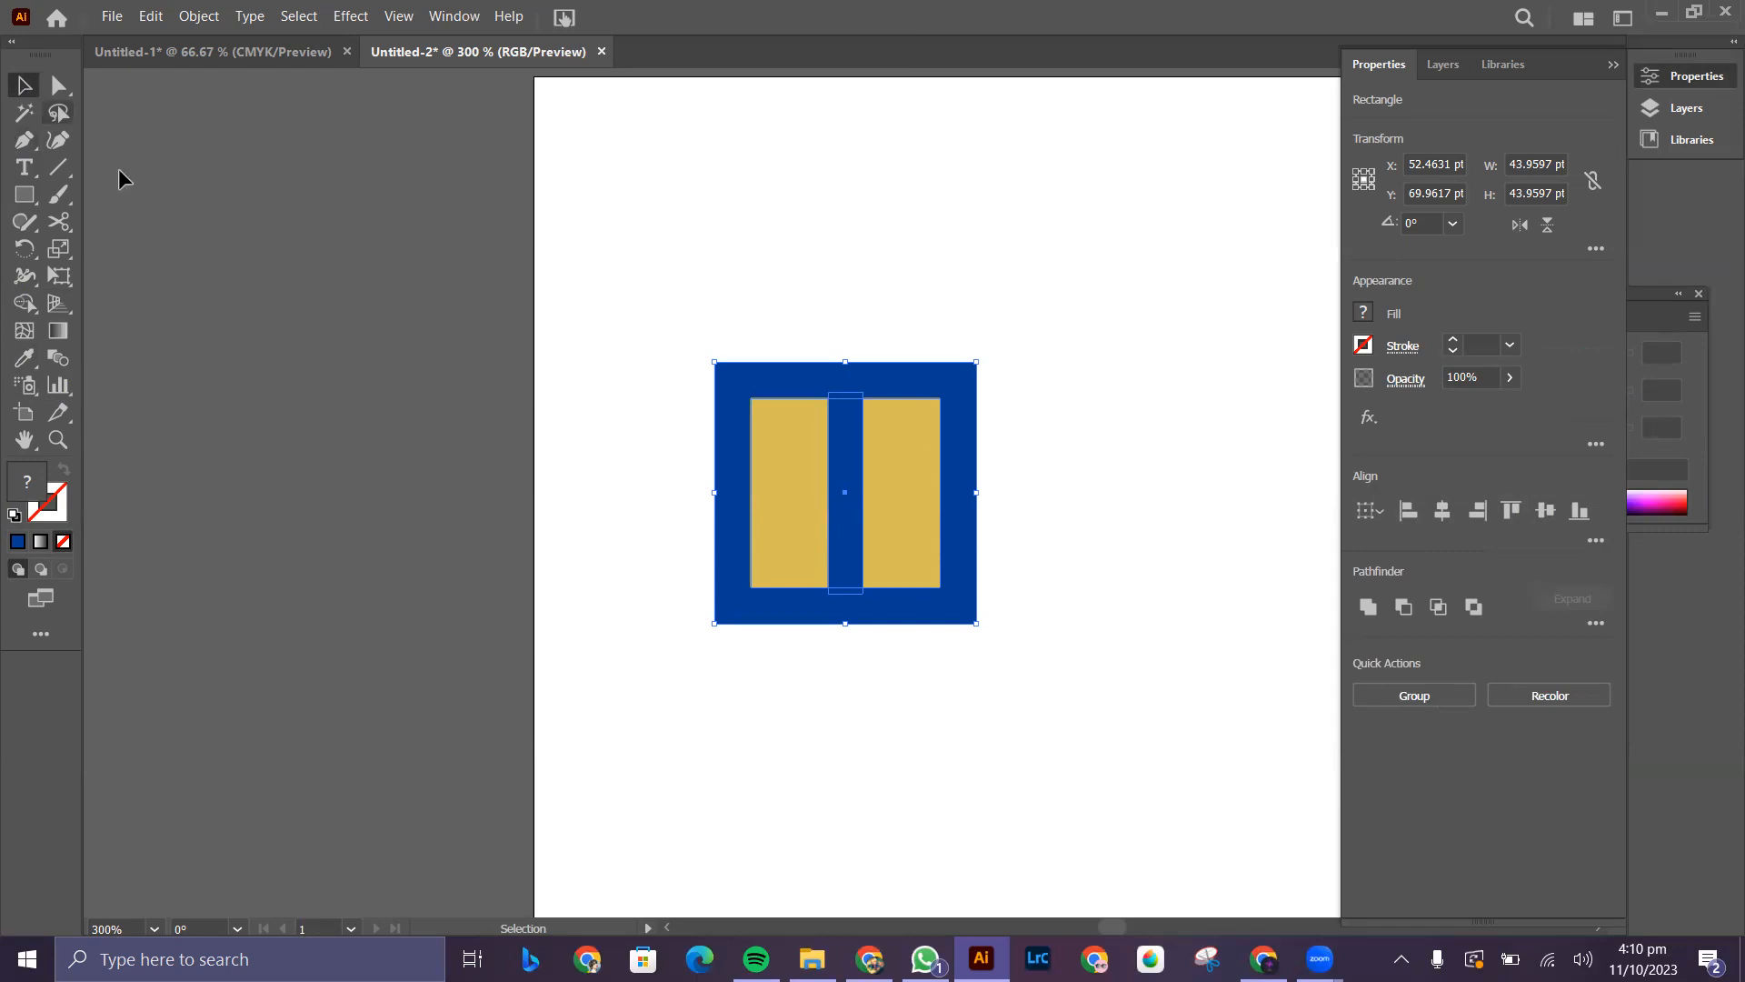
click(566, 445)
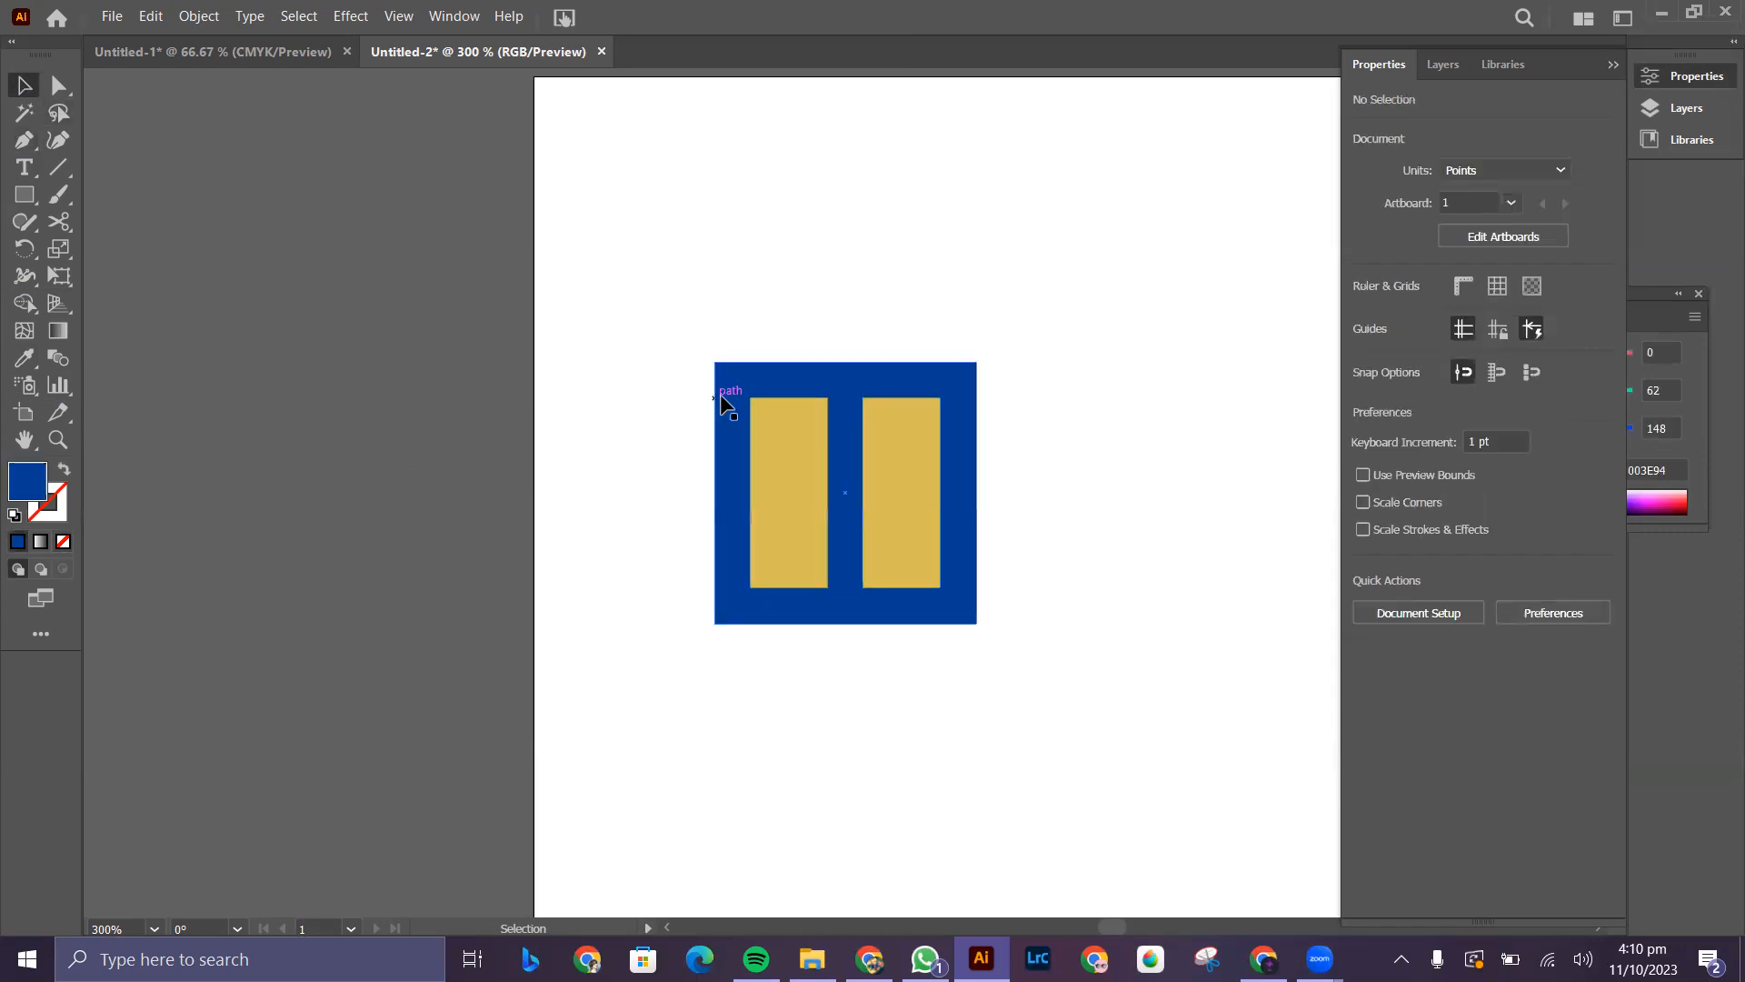
drag(652, 314, 1016, 693)
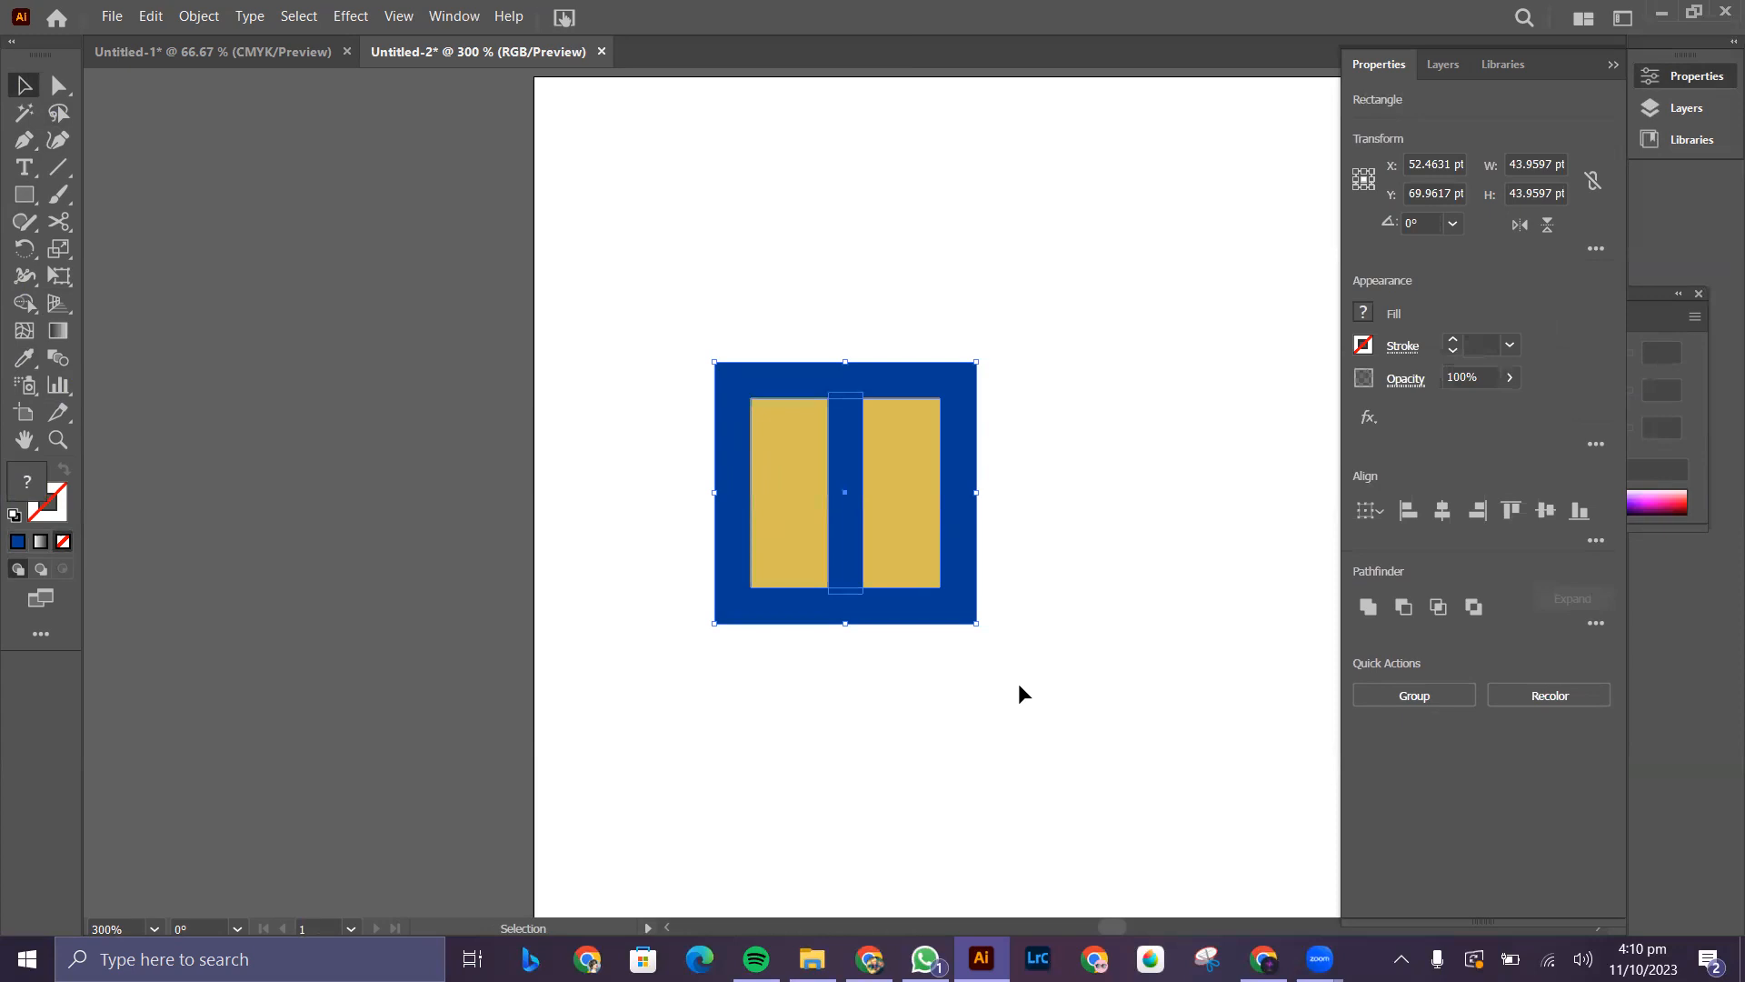
click(1013, 750)
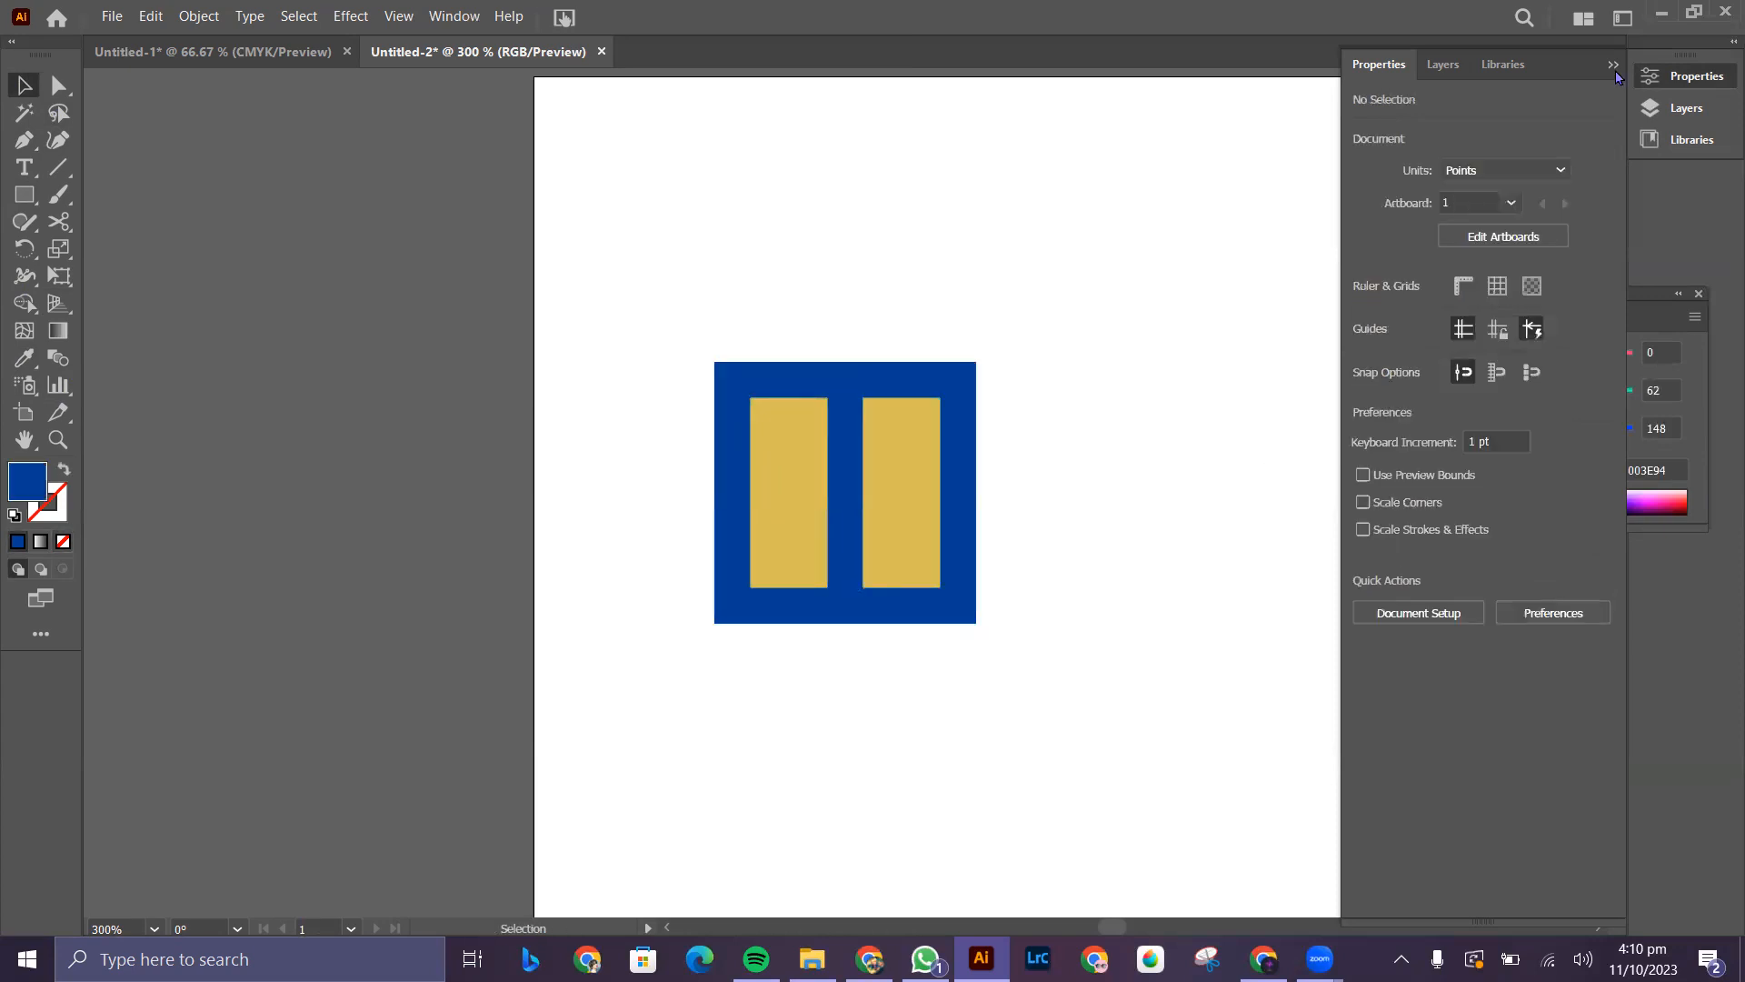
click(1331, 454)
- Select all parts of the window and move it lower, to the empty area beside the leftmost building
key(ctrl+minus)
key(ctrl+minus)
key(ctrl+minus)
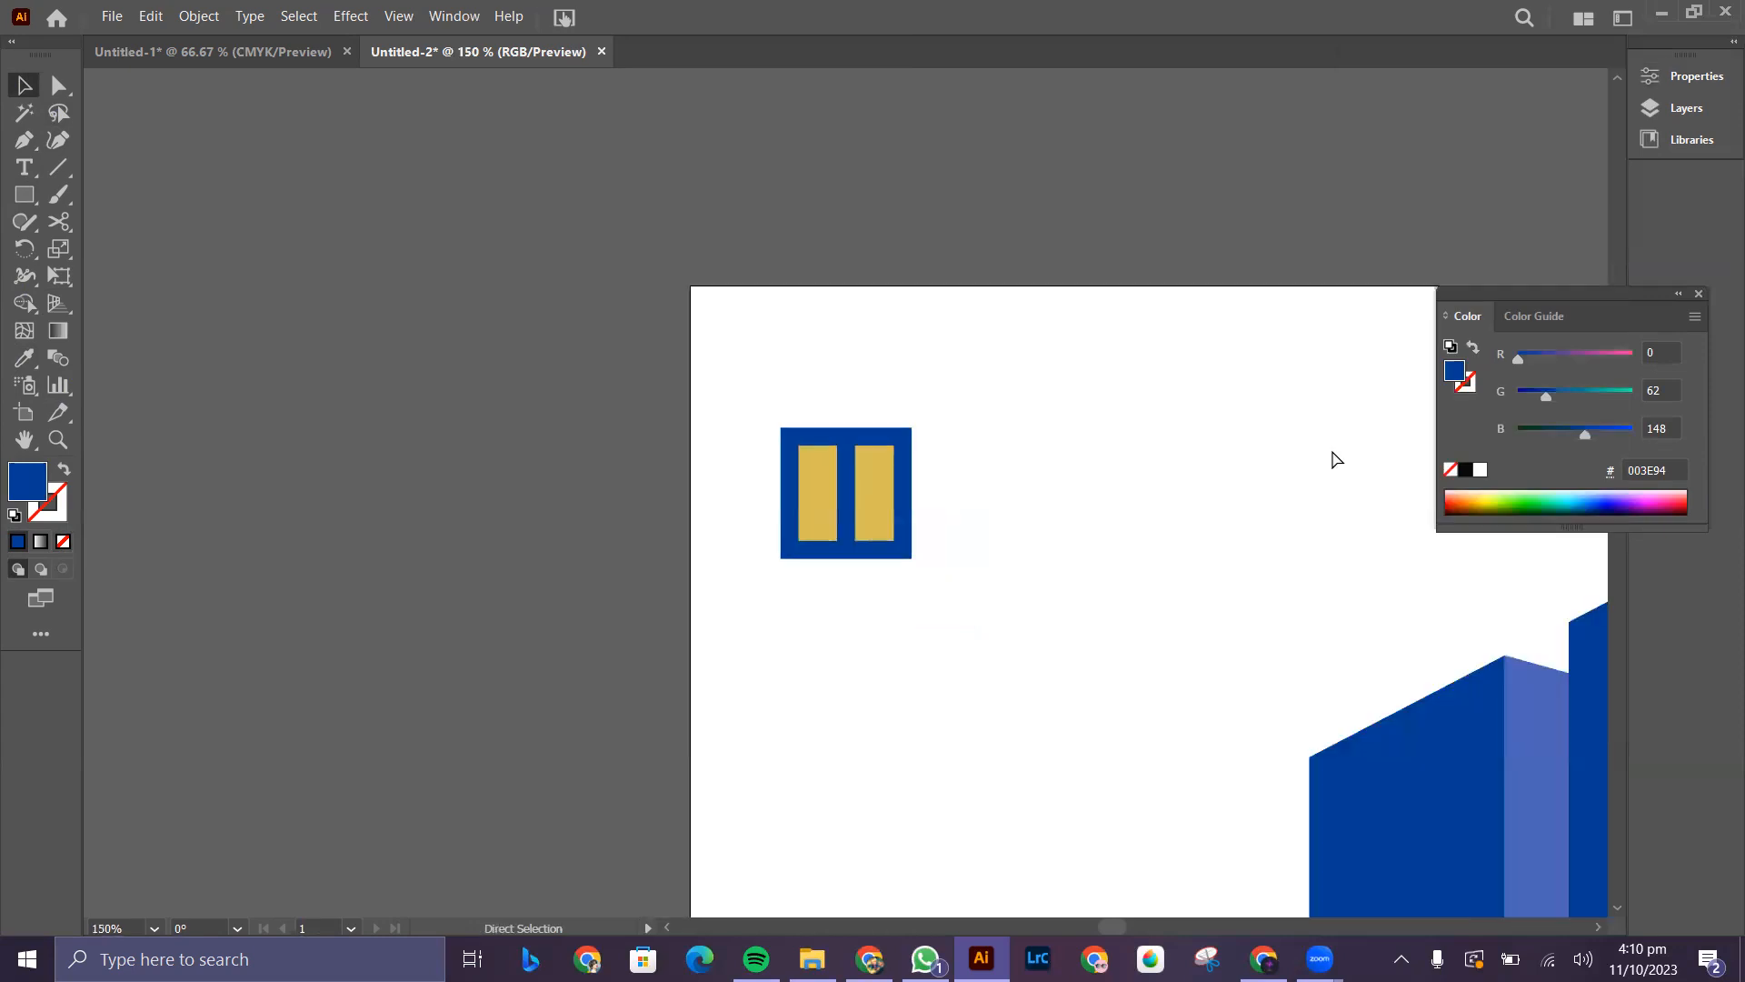
key(ctrl+minus)
scroll(1381, 471, down, 4)
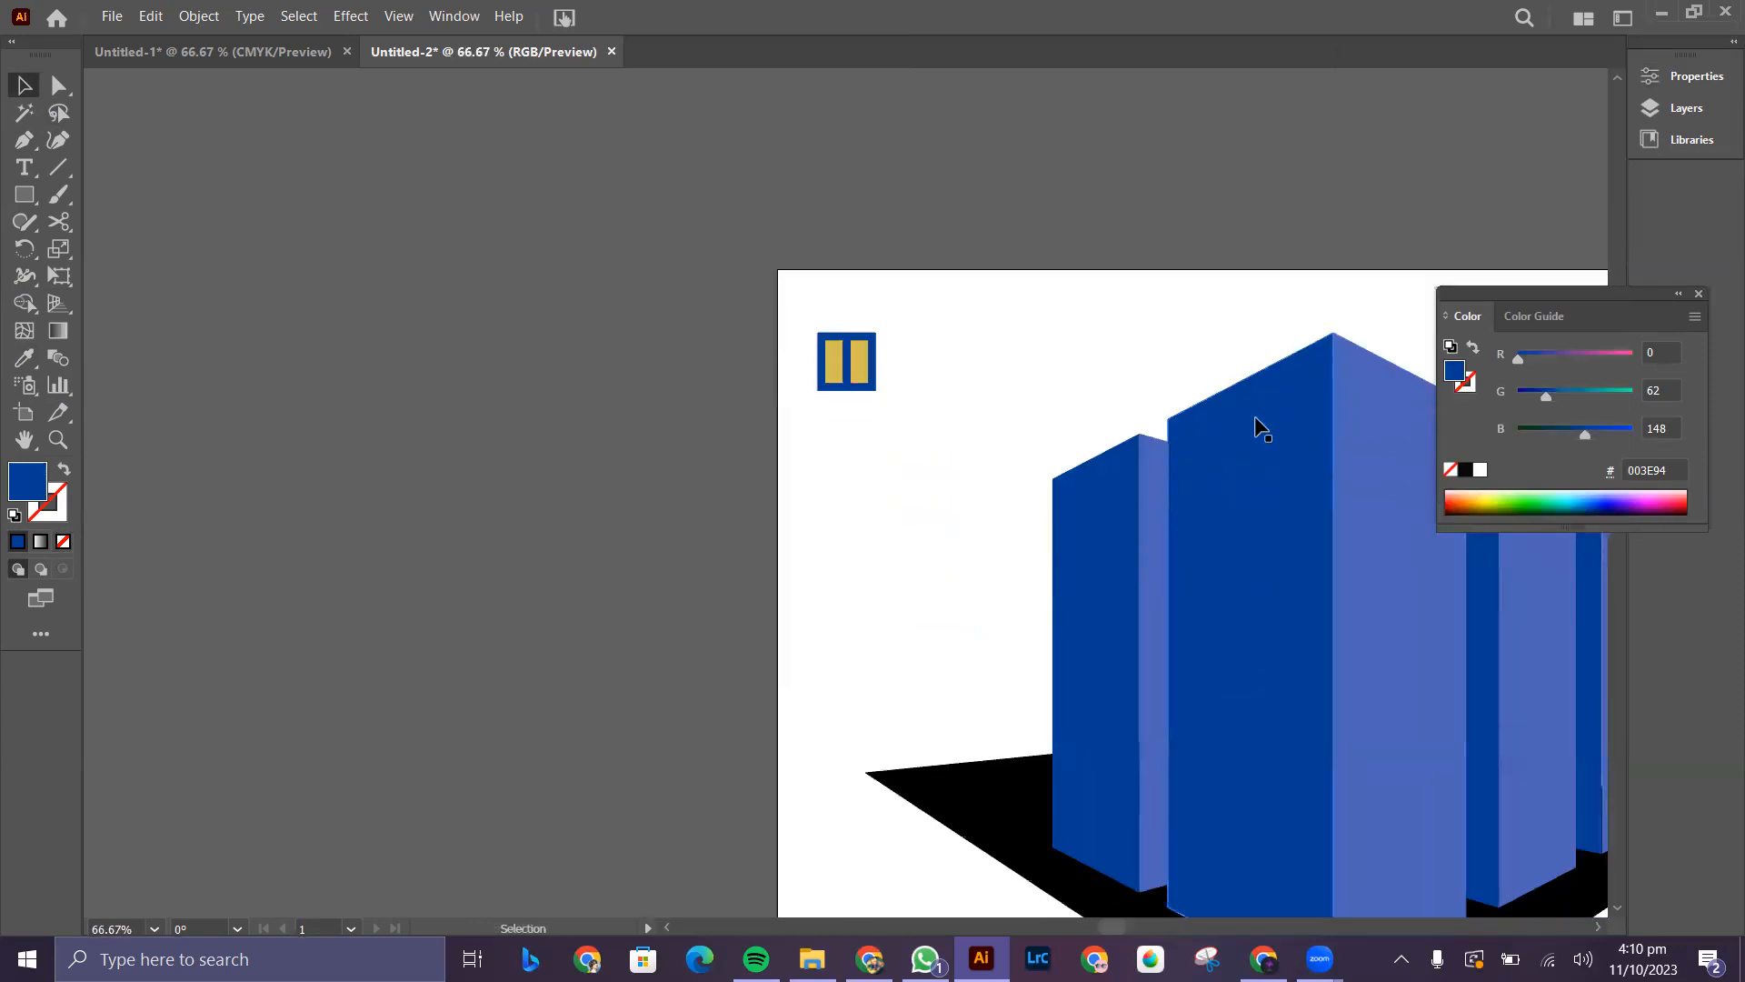
click(1598, 927)
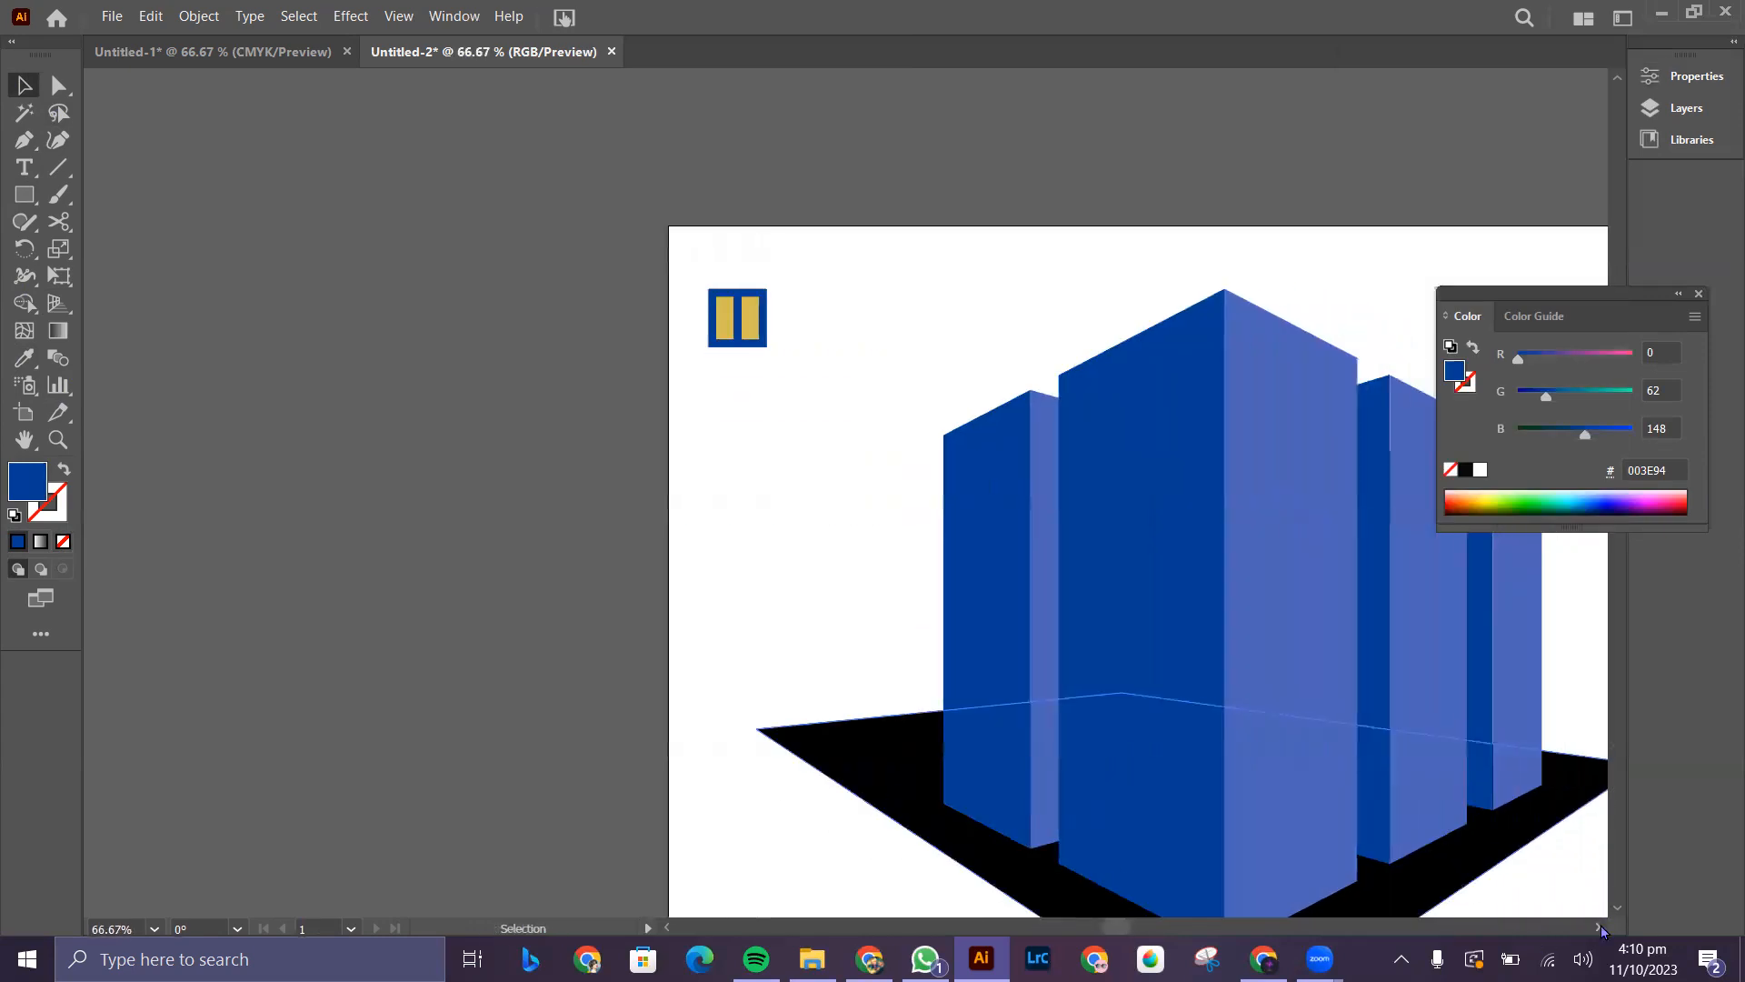
scroll(1269, 641, down, 2)
scroll(642, 281, down, 1)
drag(543, 231, 592, 311)
key(ctrl+z)
drag(635, 161, 487, 309)
key(a)
key(v)
drag(563, 238, 630, 427)
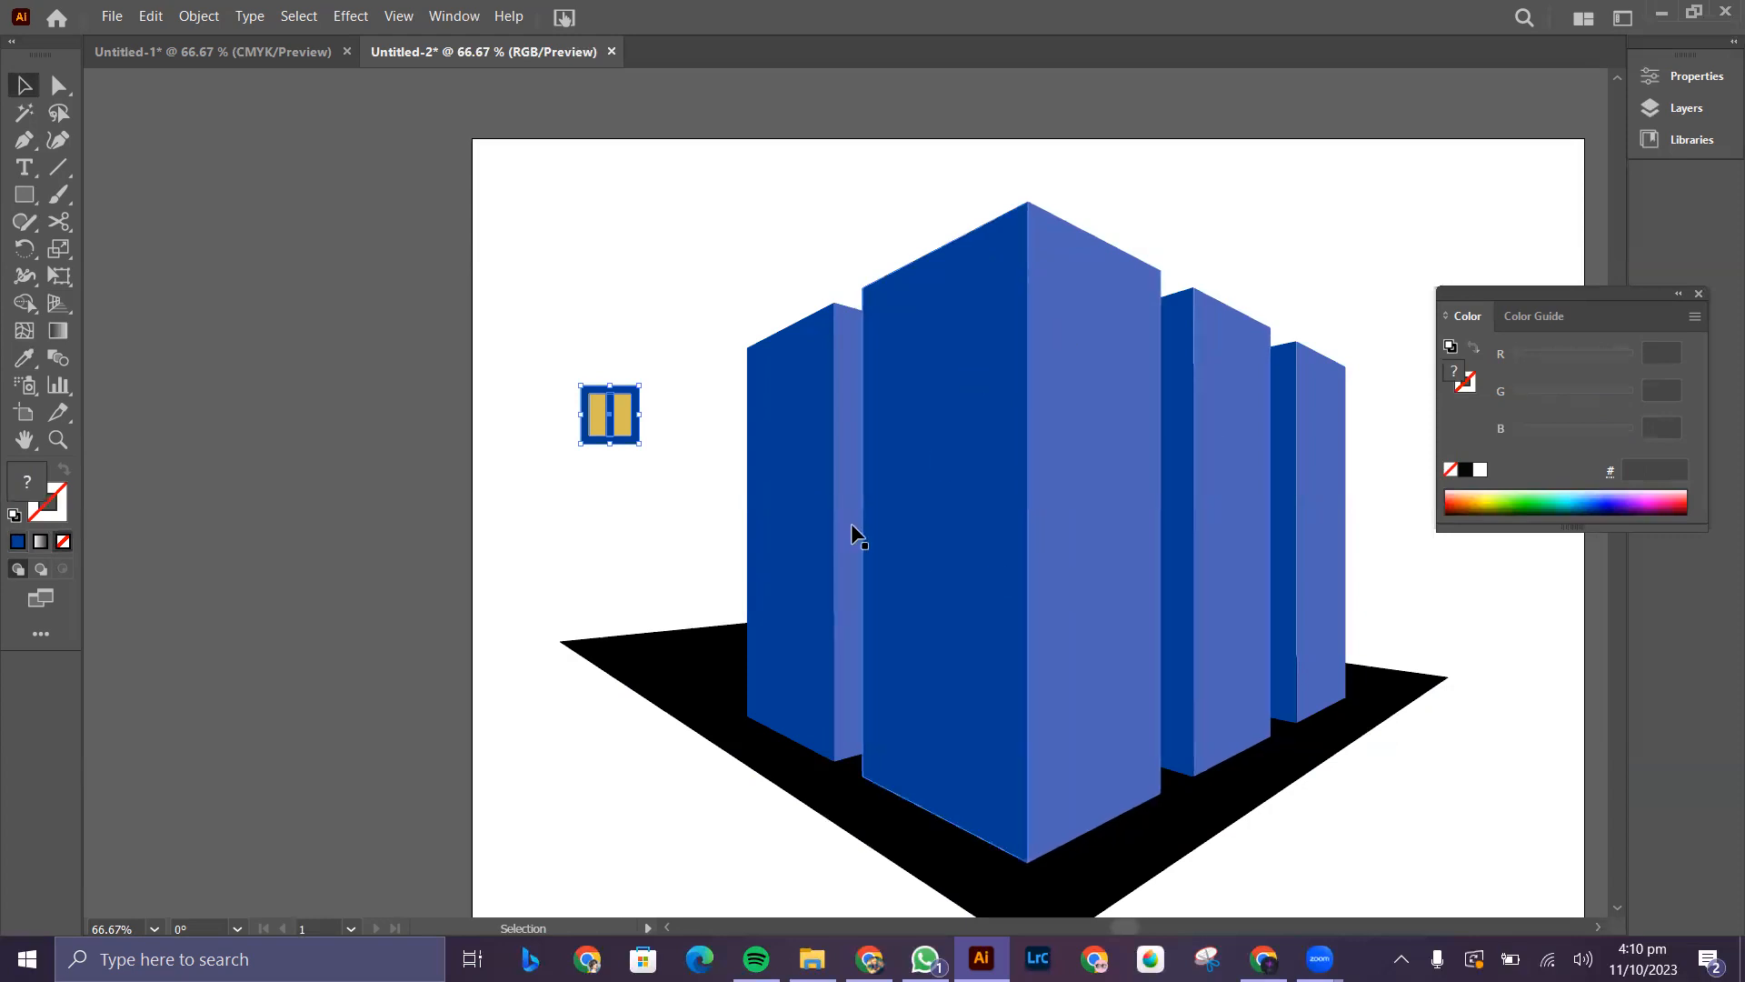
- Show the perspective grid, try moving the window on the horizontal plane with the Perspective Selection tool, and undo the move
click(52, 312)
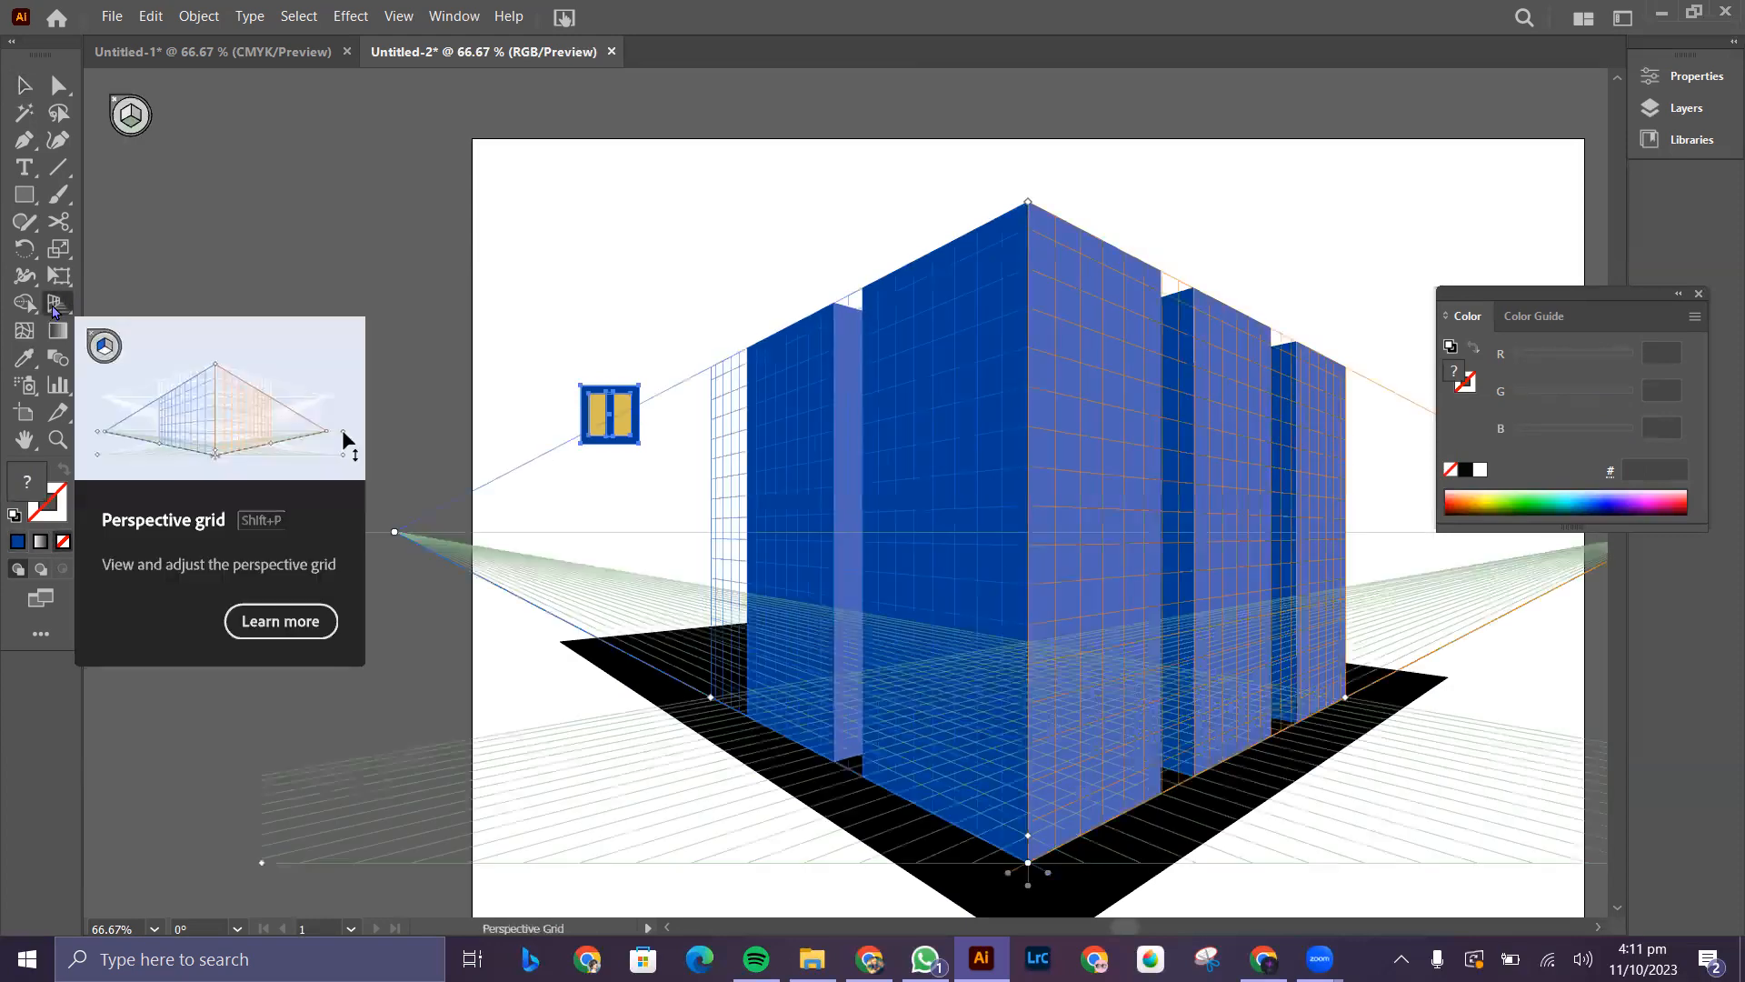
drag(53, 312, 125, 333)
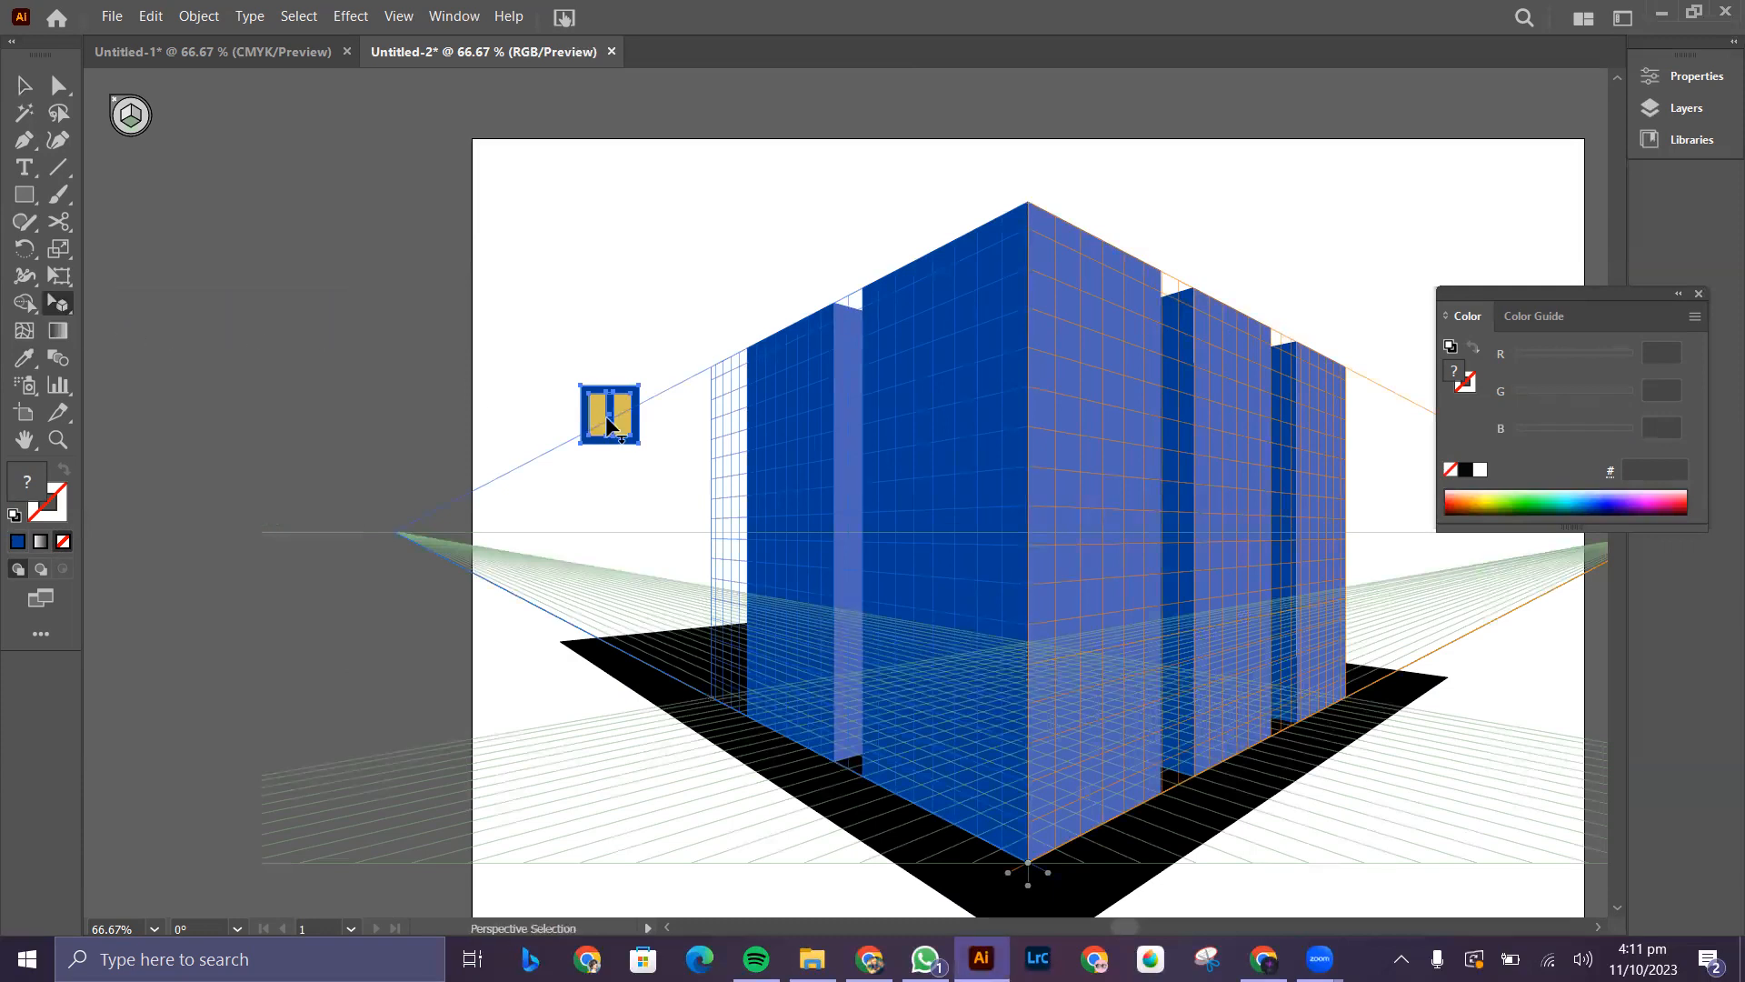
drag(698, 440, 698, 440)
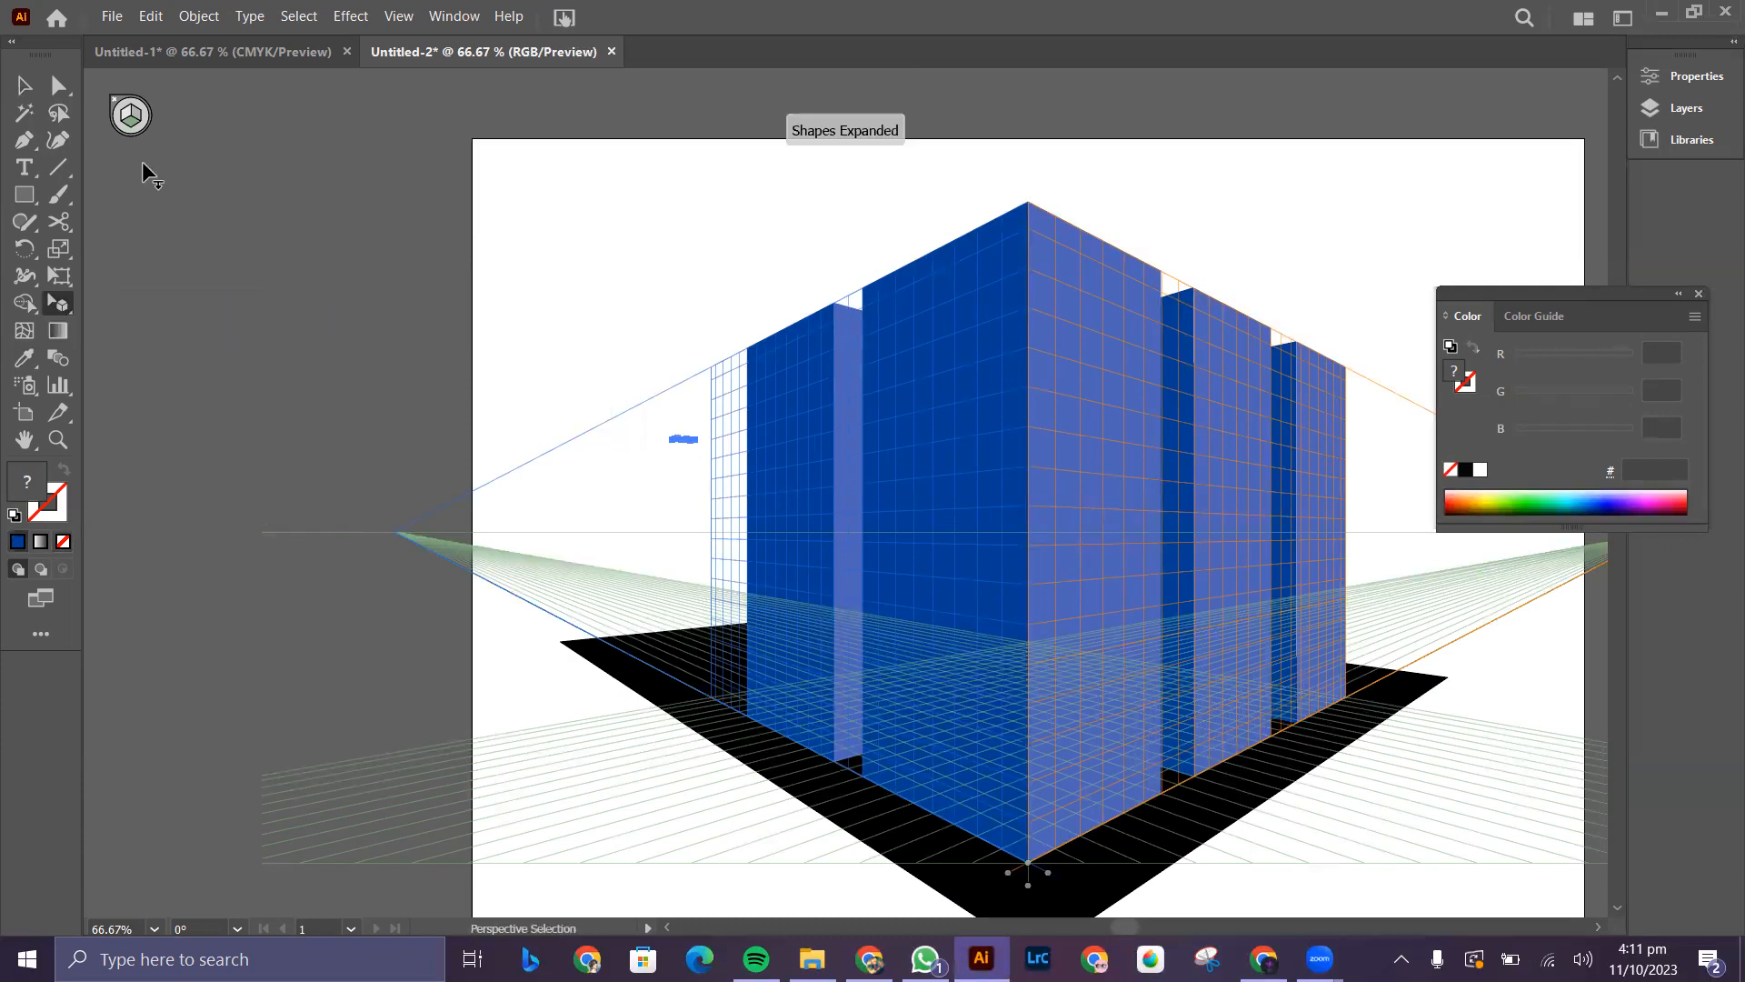
key(ctrl+z)
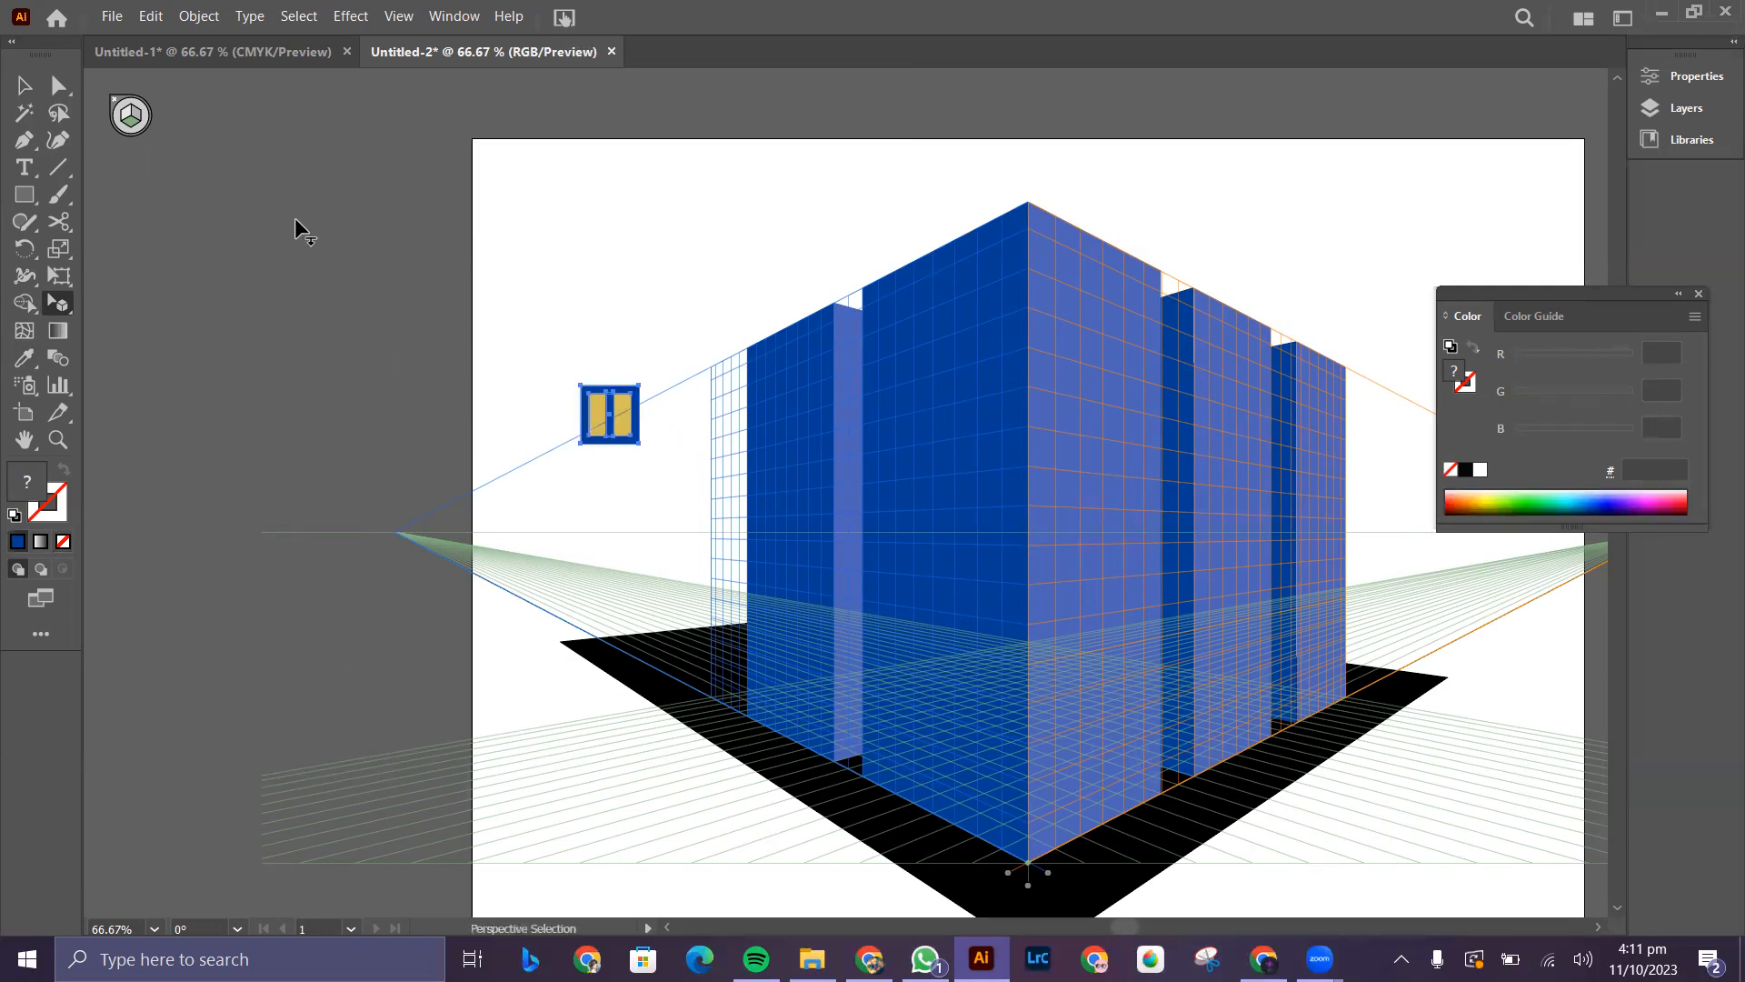
- Activate the left grid plane and place the window in perspective near the top of the central building's left wall
click(123, 114)
click(59, 304)
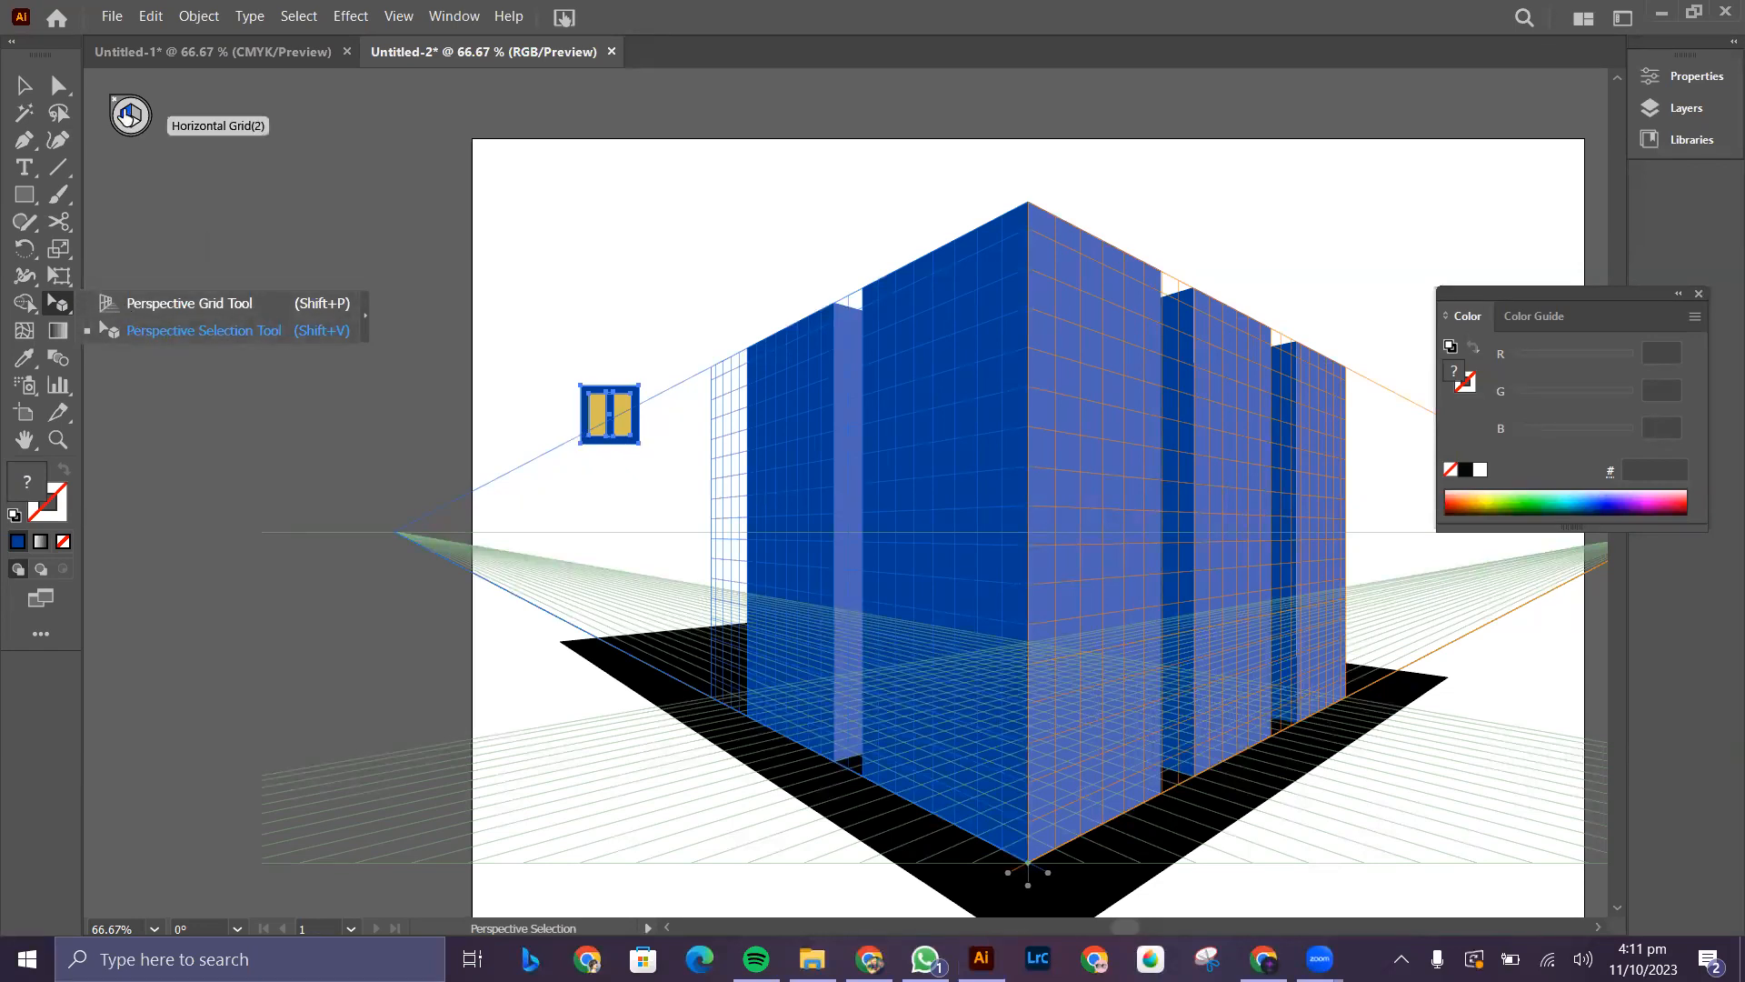
click(581, 424)
click(582, 428)
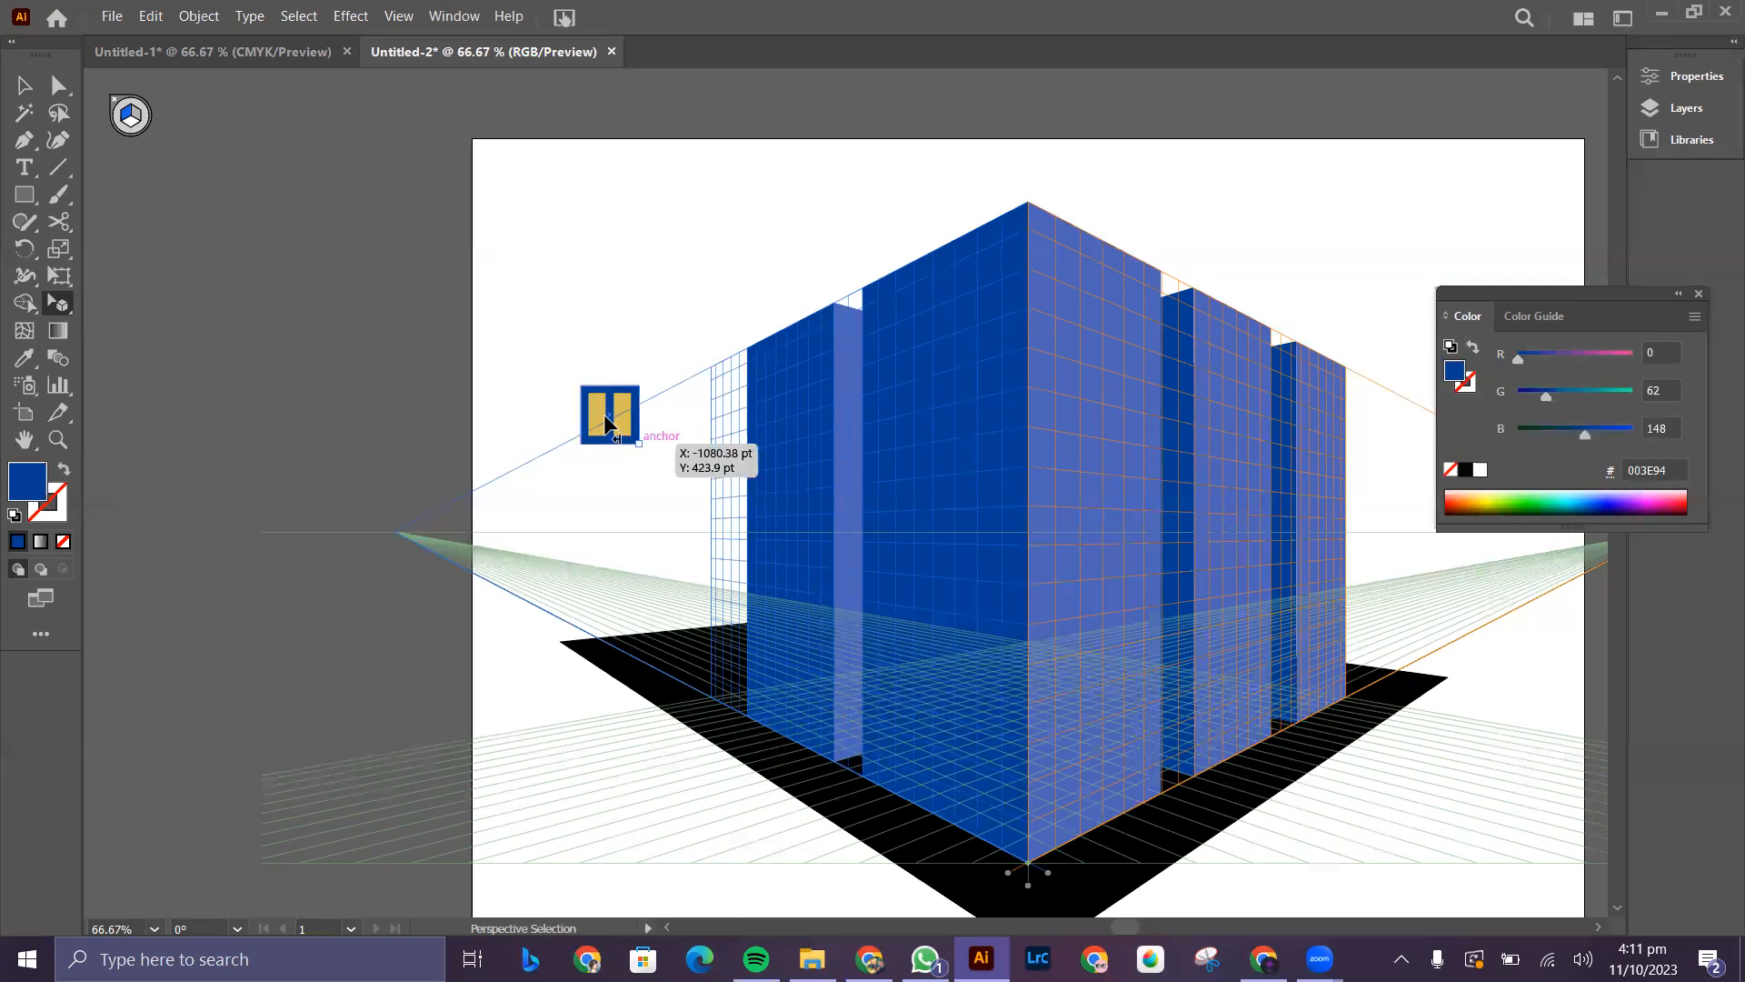
drag(652, 445, 970, 289)
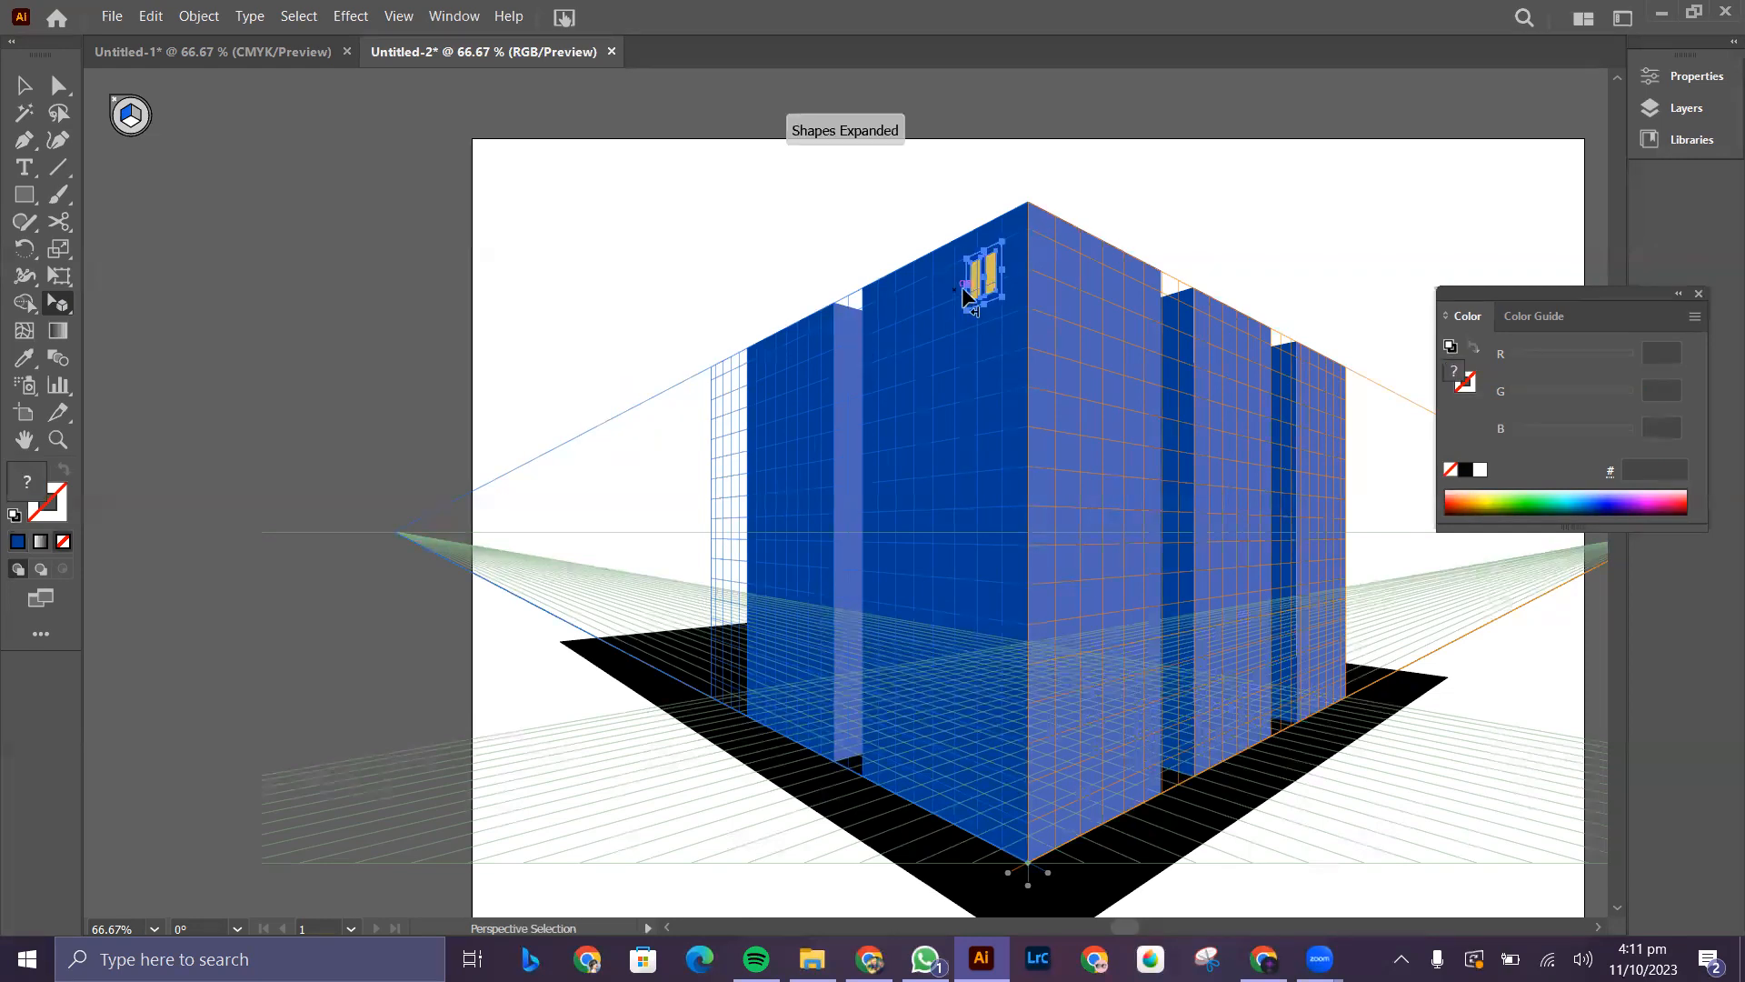
- Duplicate the window straight down the wall and repeat the copy four times to form a column of six windows
drag(985, 283, 984, 372)
key(ctrl+d)
key(ctrl+d)
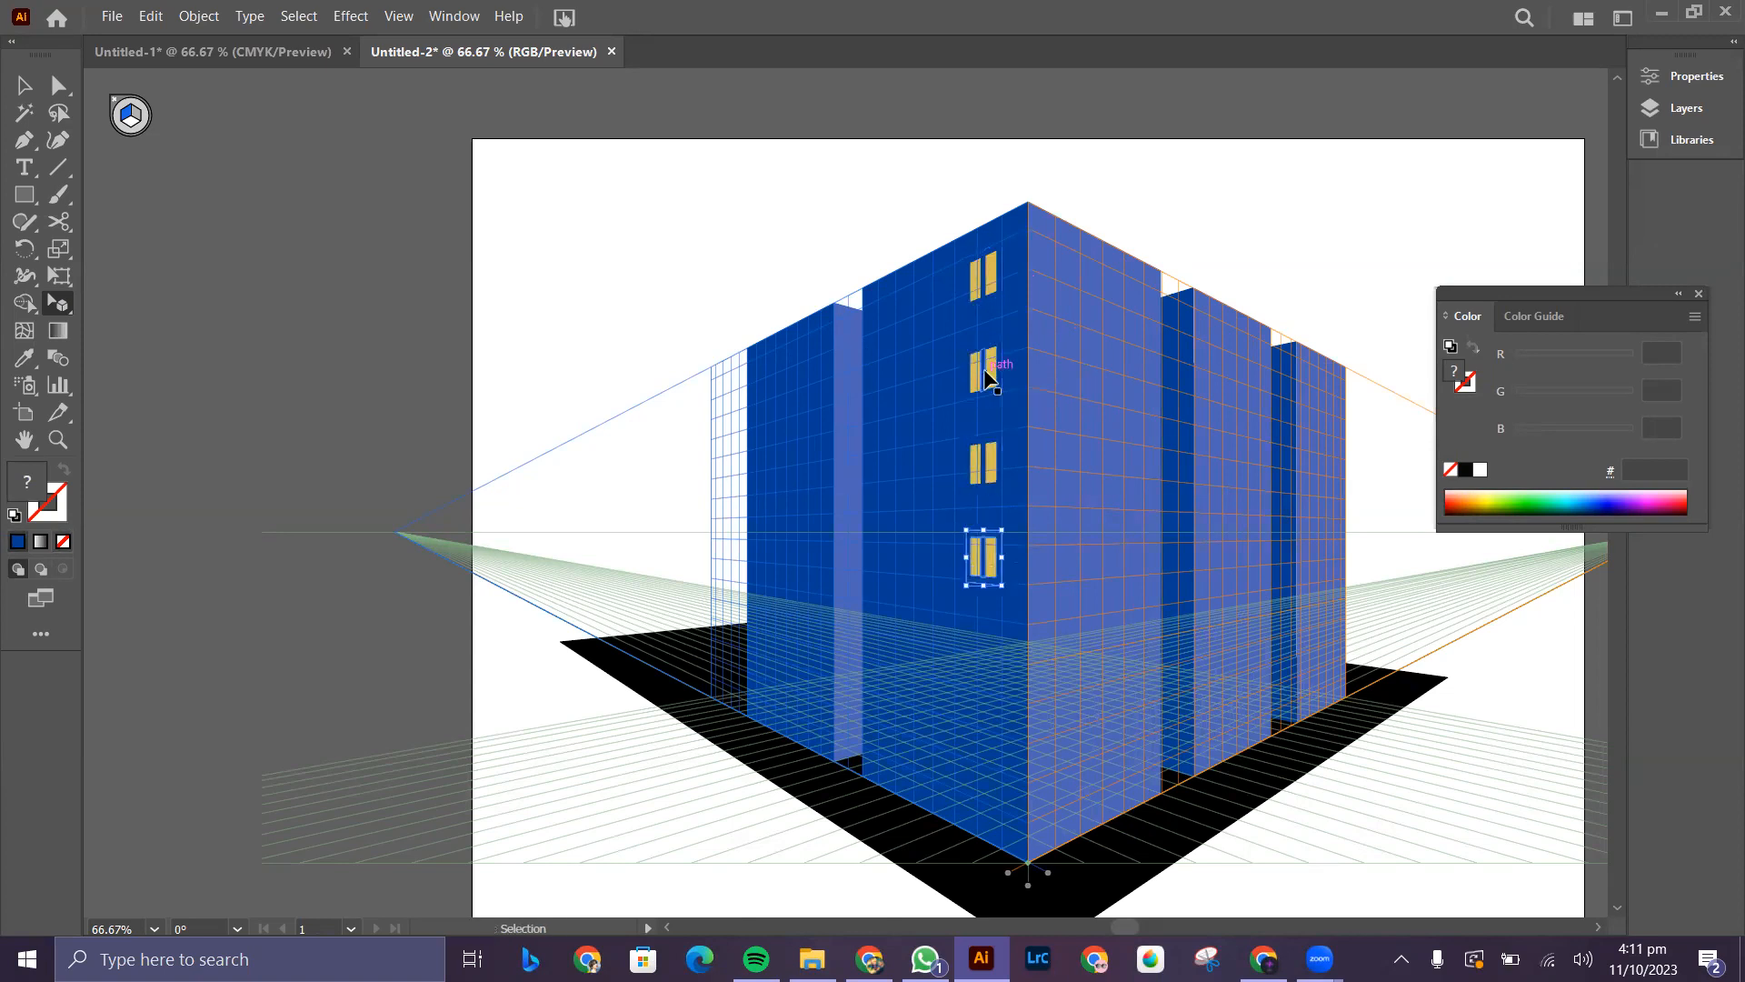
key(ctrl+d)
key(ctrl+d)
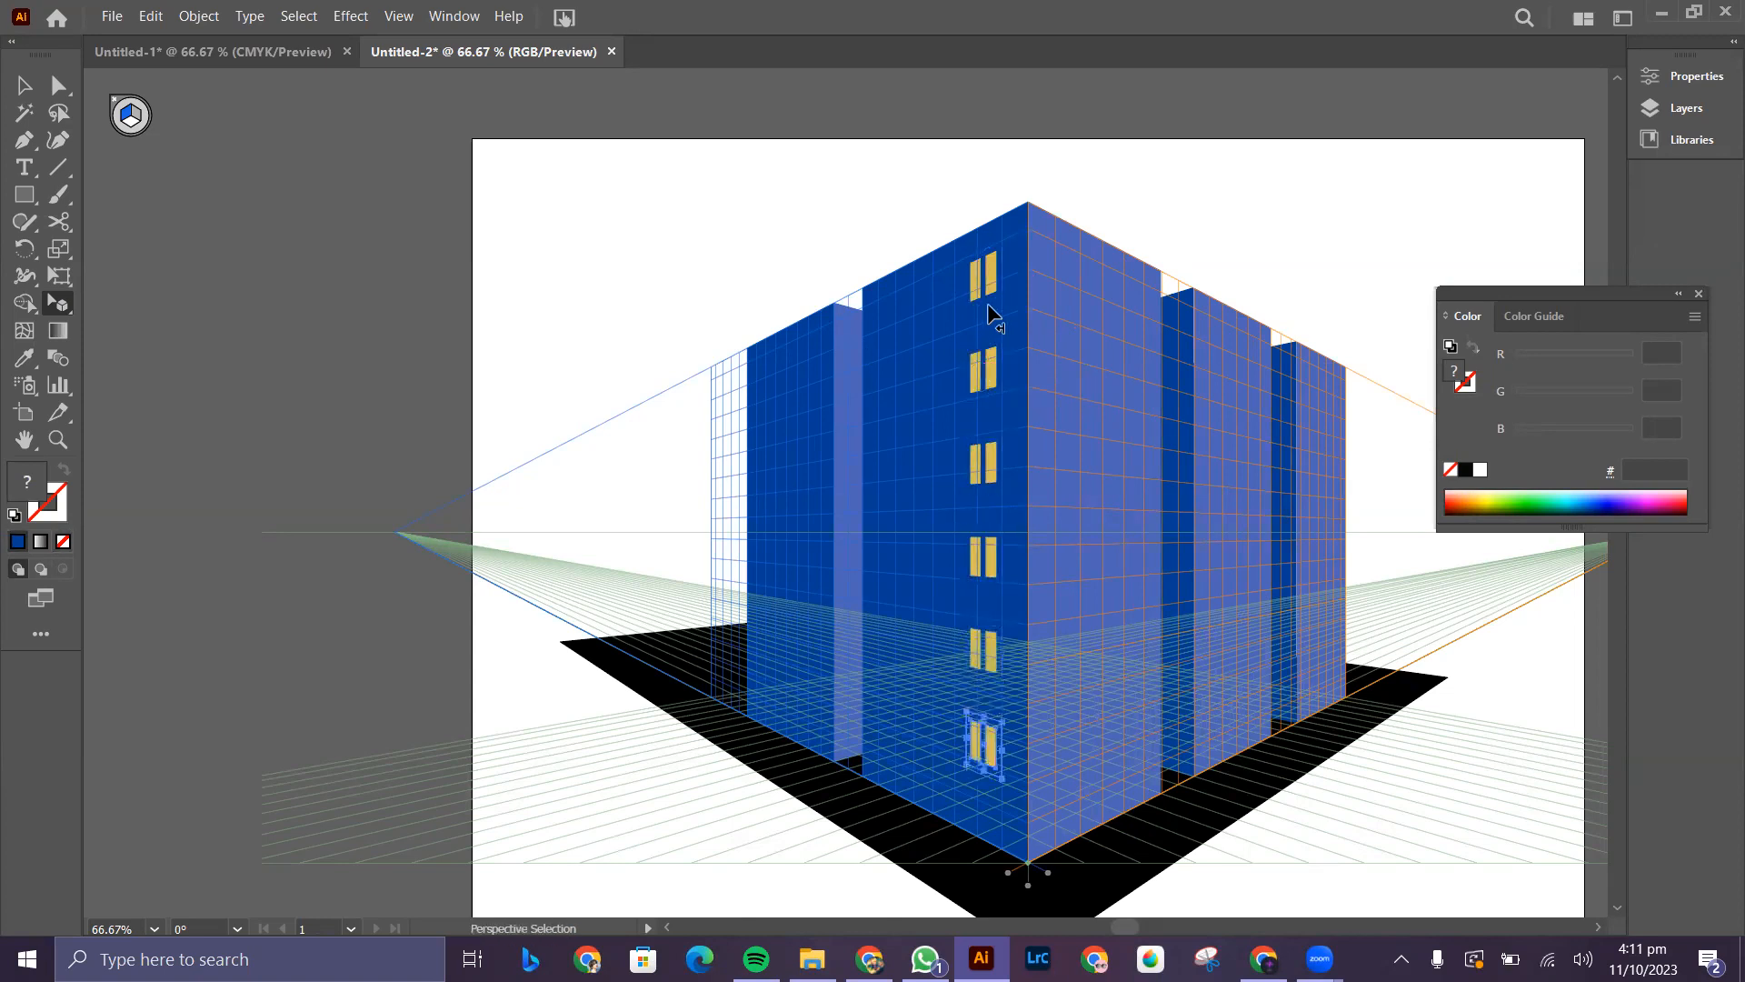
- Select all six windows of the column and duplicate the column twice in perspective across the central building's left wall
click(989, 285)
shift+click(989, 370)
shift+click(989, 460)
shift+click(977, 586)
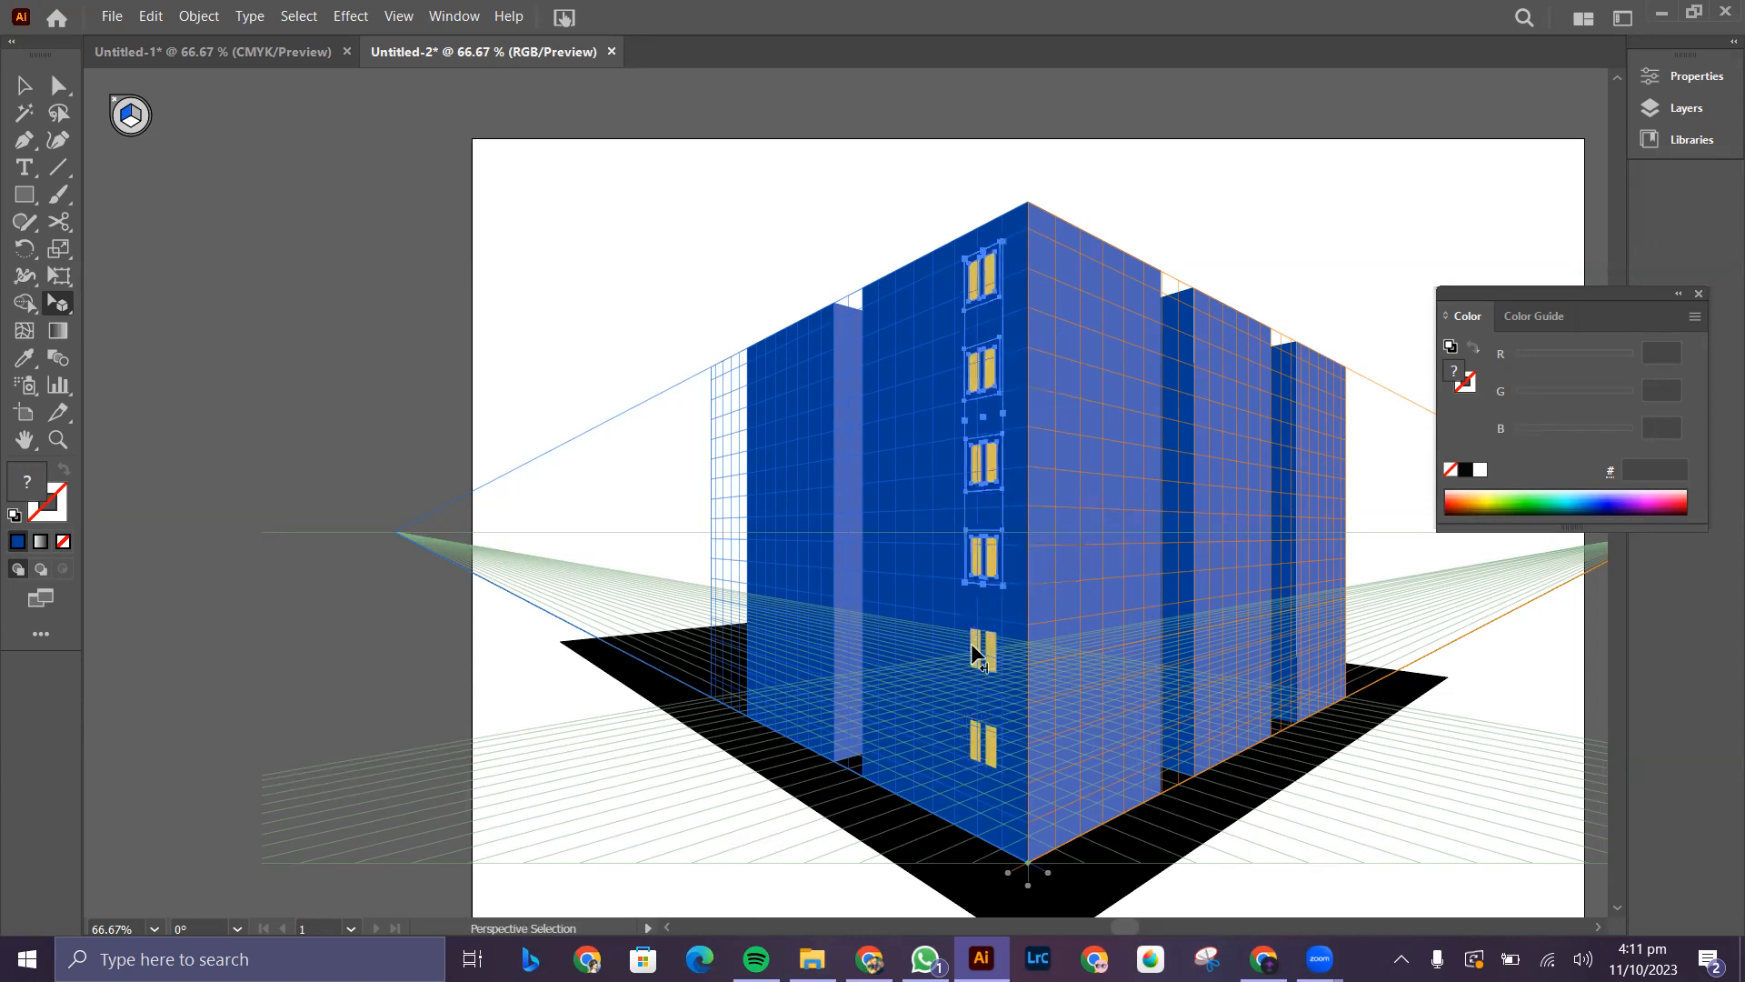
shift+click(985, 660)
shift+click(985, 741)
drag(980, 643, 887, 574)
key(ctrl+z)
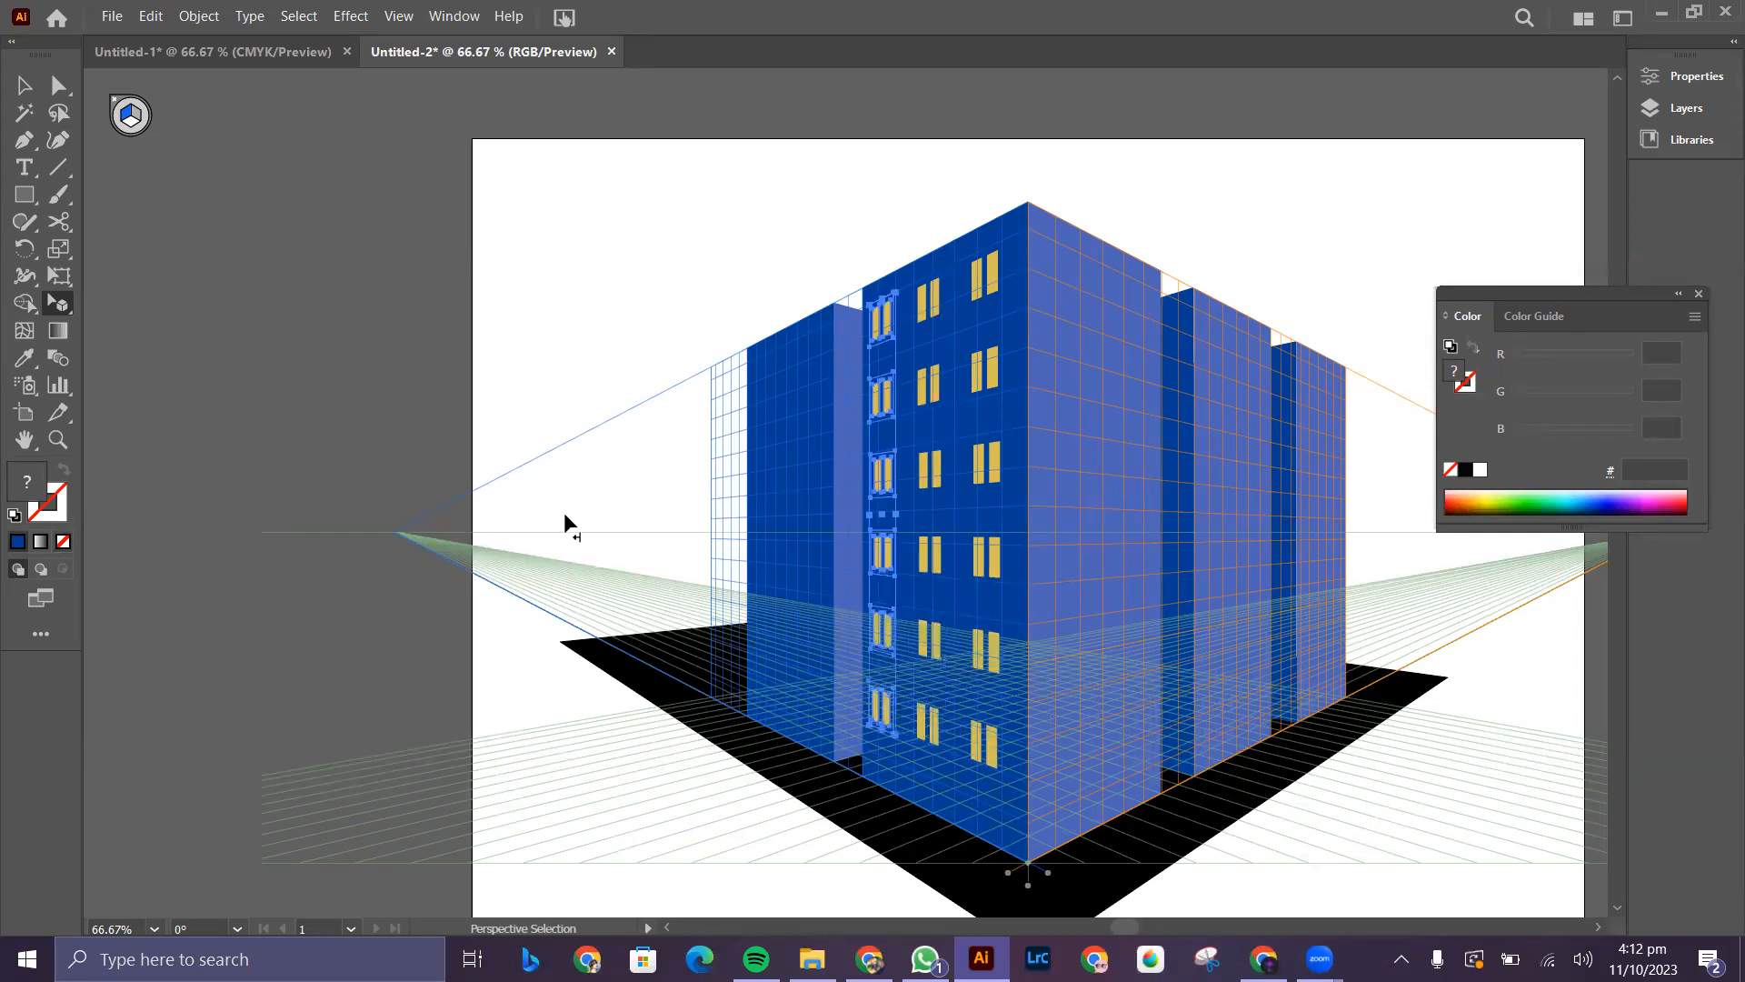
- Copy the window column onto the leftmost building's left wall to form three columns, and deselect the windows
drag(881, 554, 752, 549)
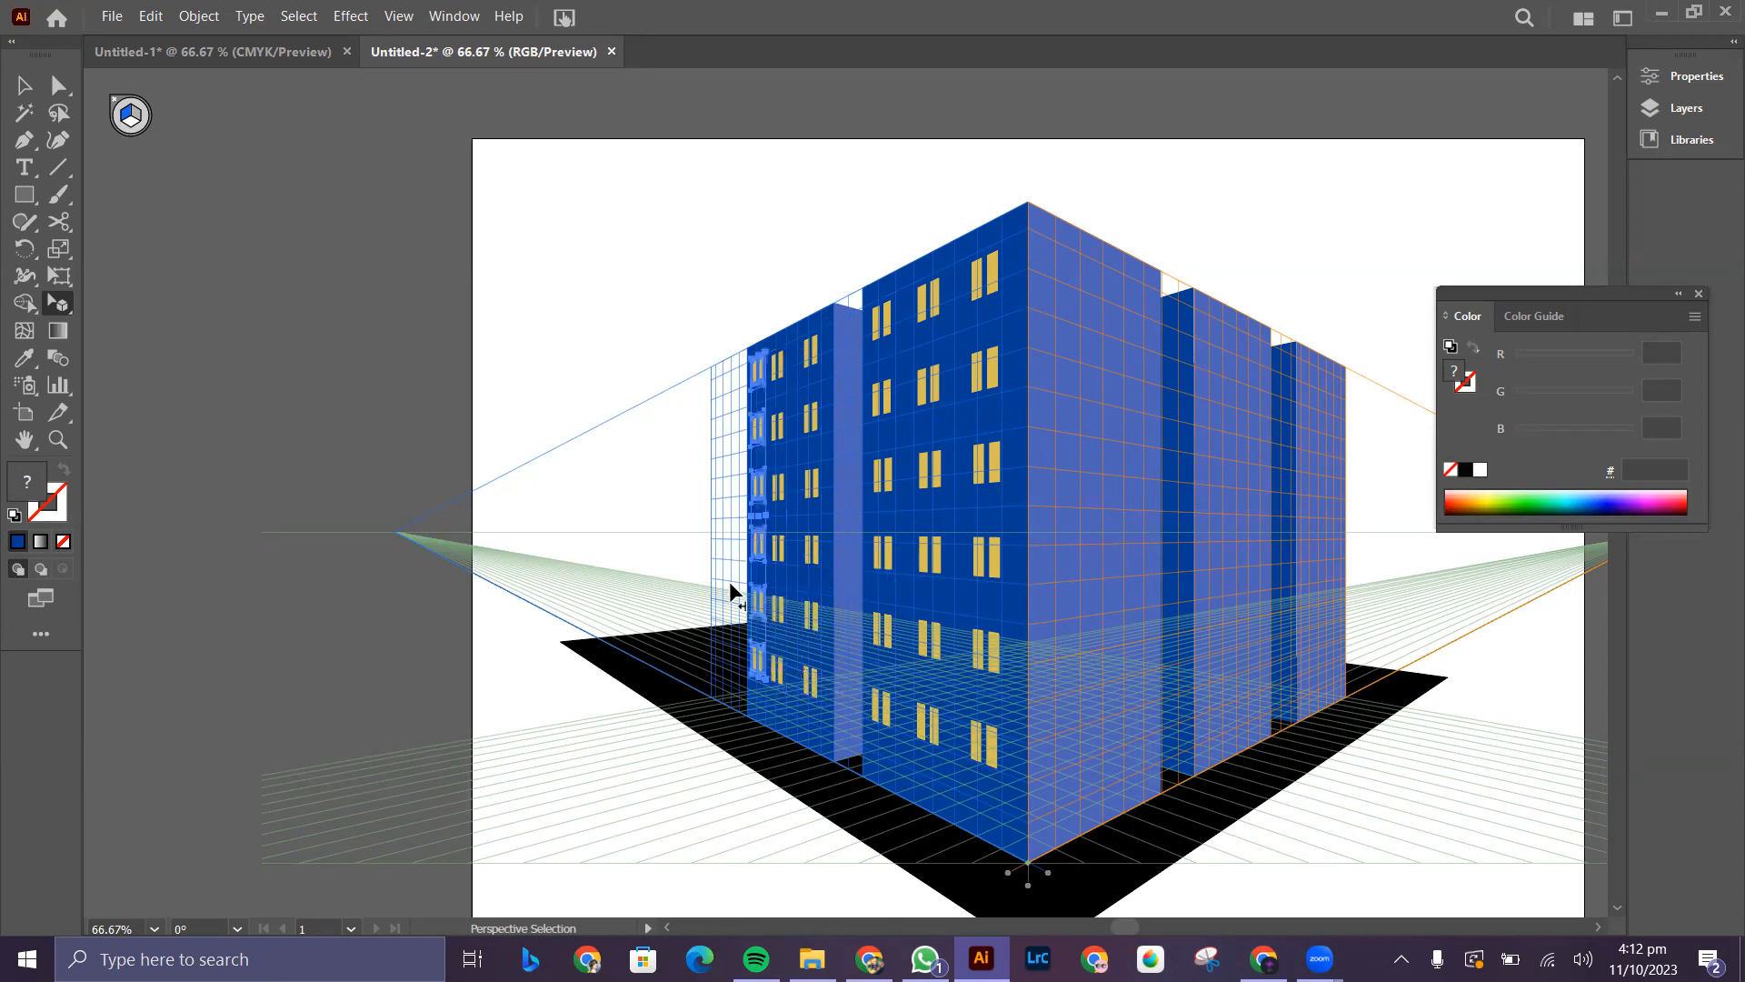
click(335, 257)
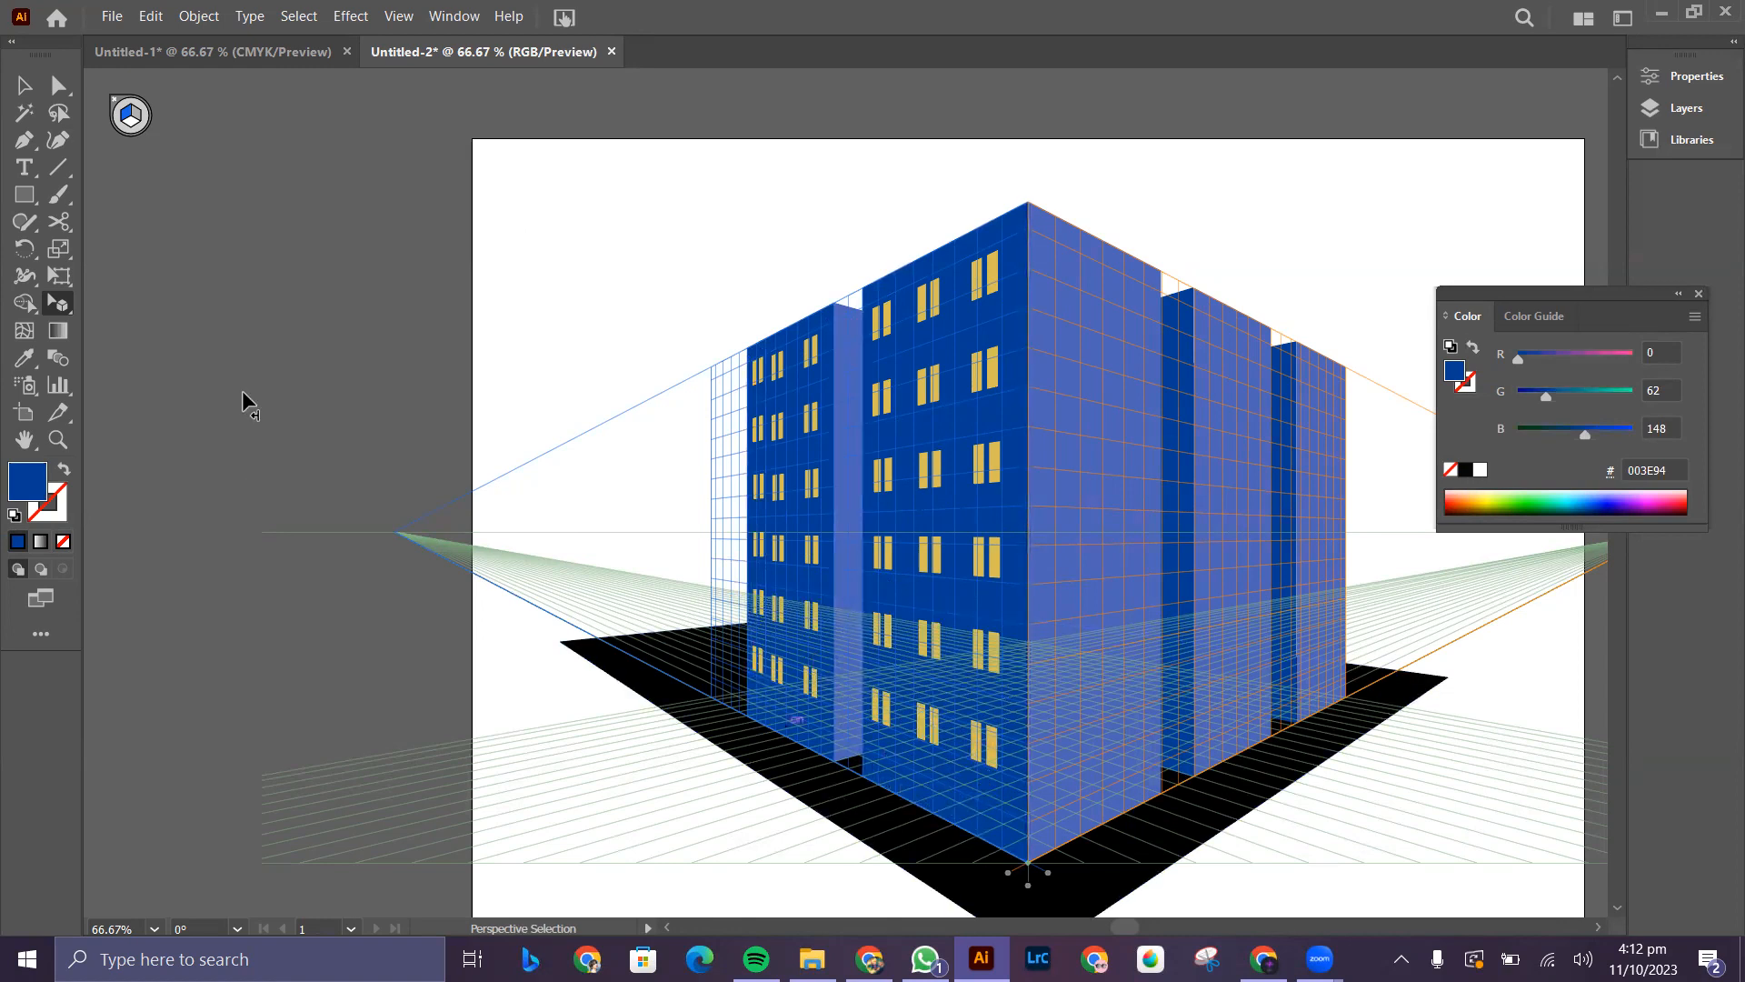
click(24, 85)
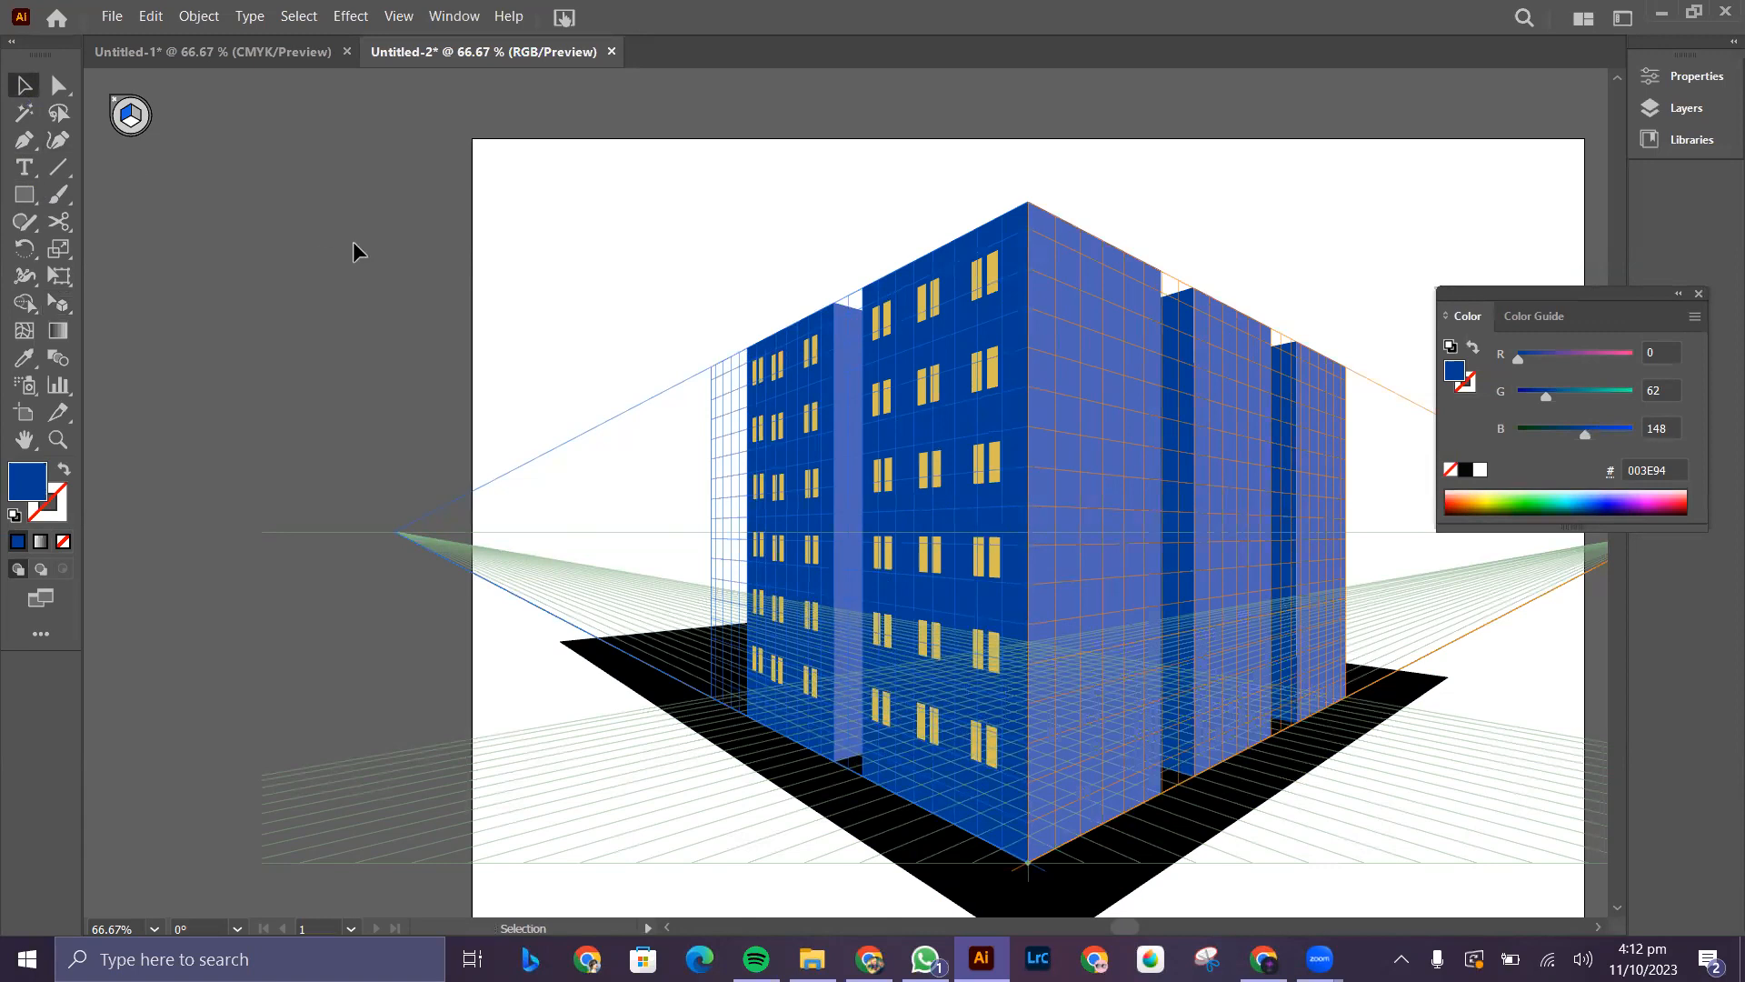
- Undo the rectangle drawn on the perspective plane and hide the perspective grid
click(24, 194)
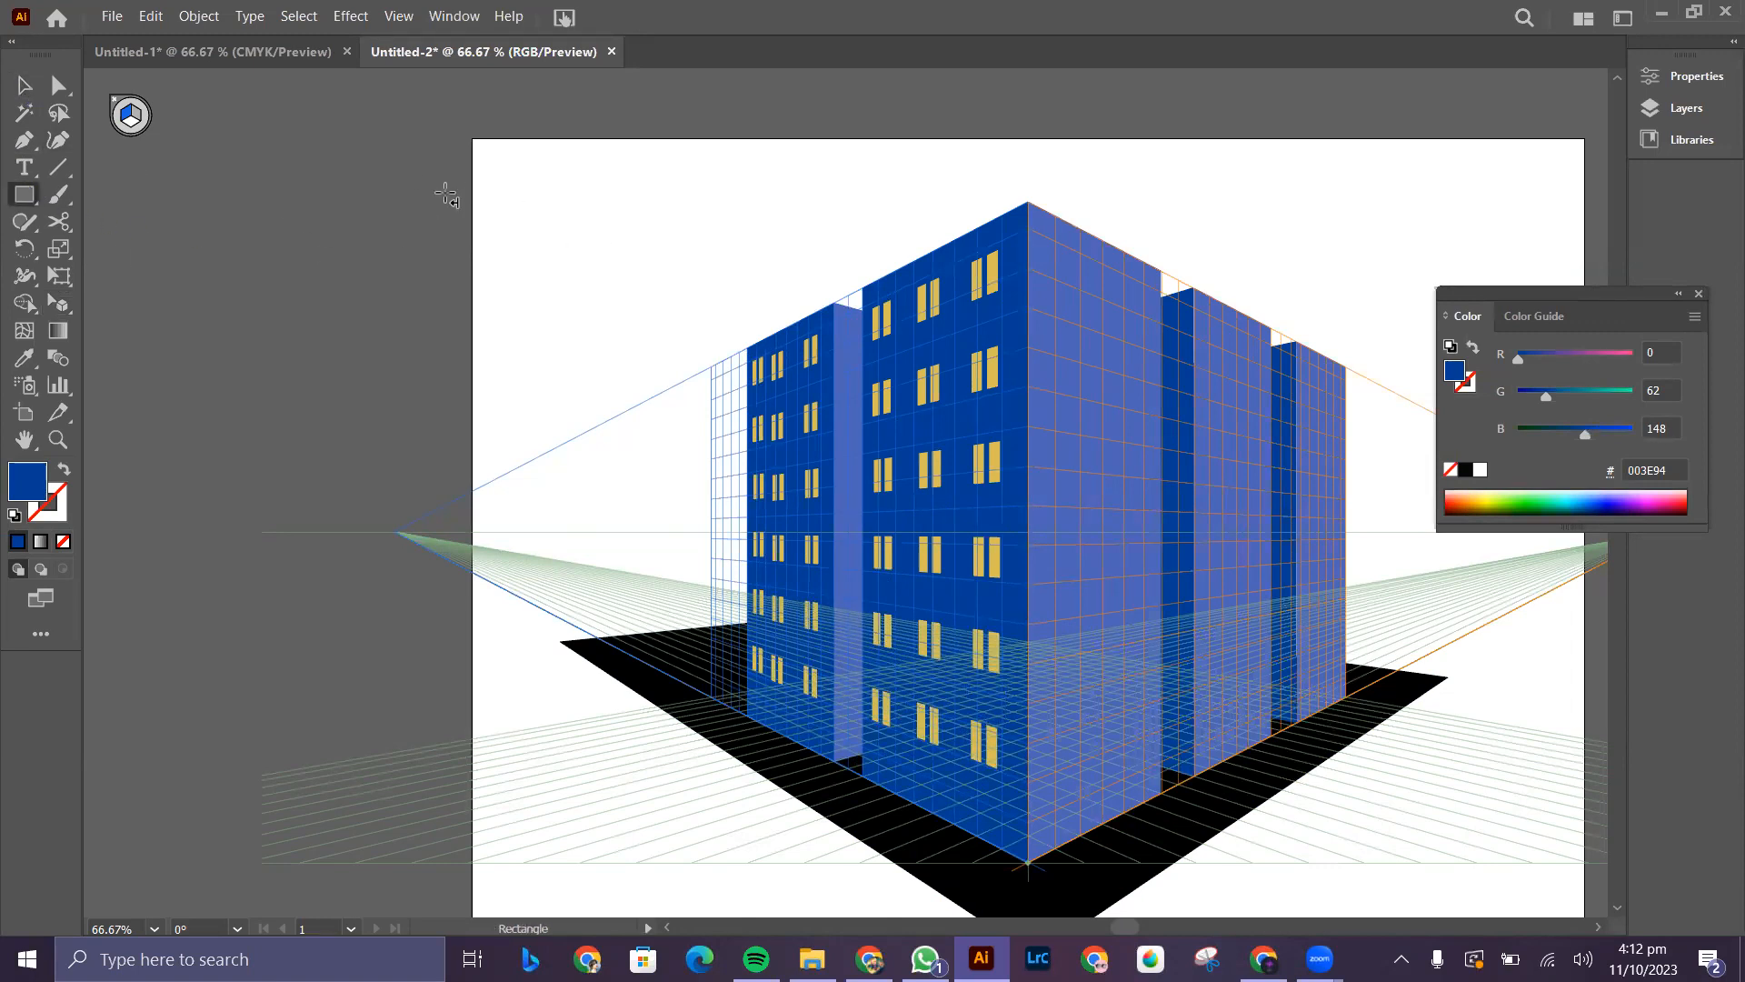
drag(445, 193, 302, 171)
key(ctrl+z)
key(ctrl+shift+i)
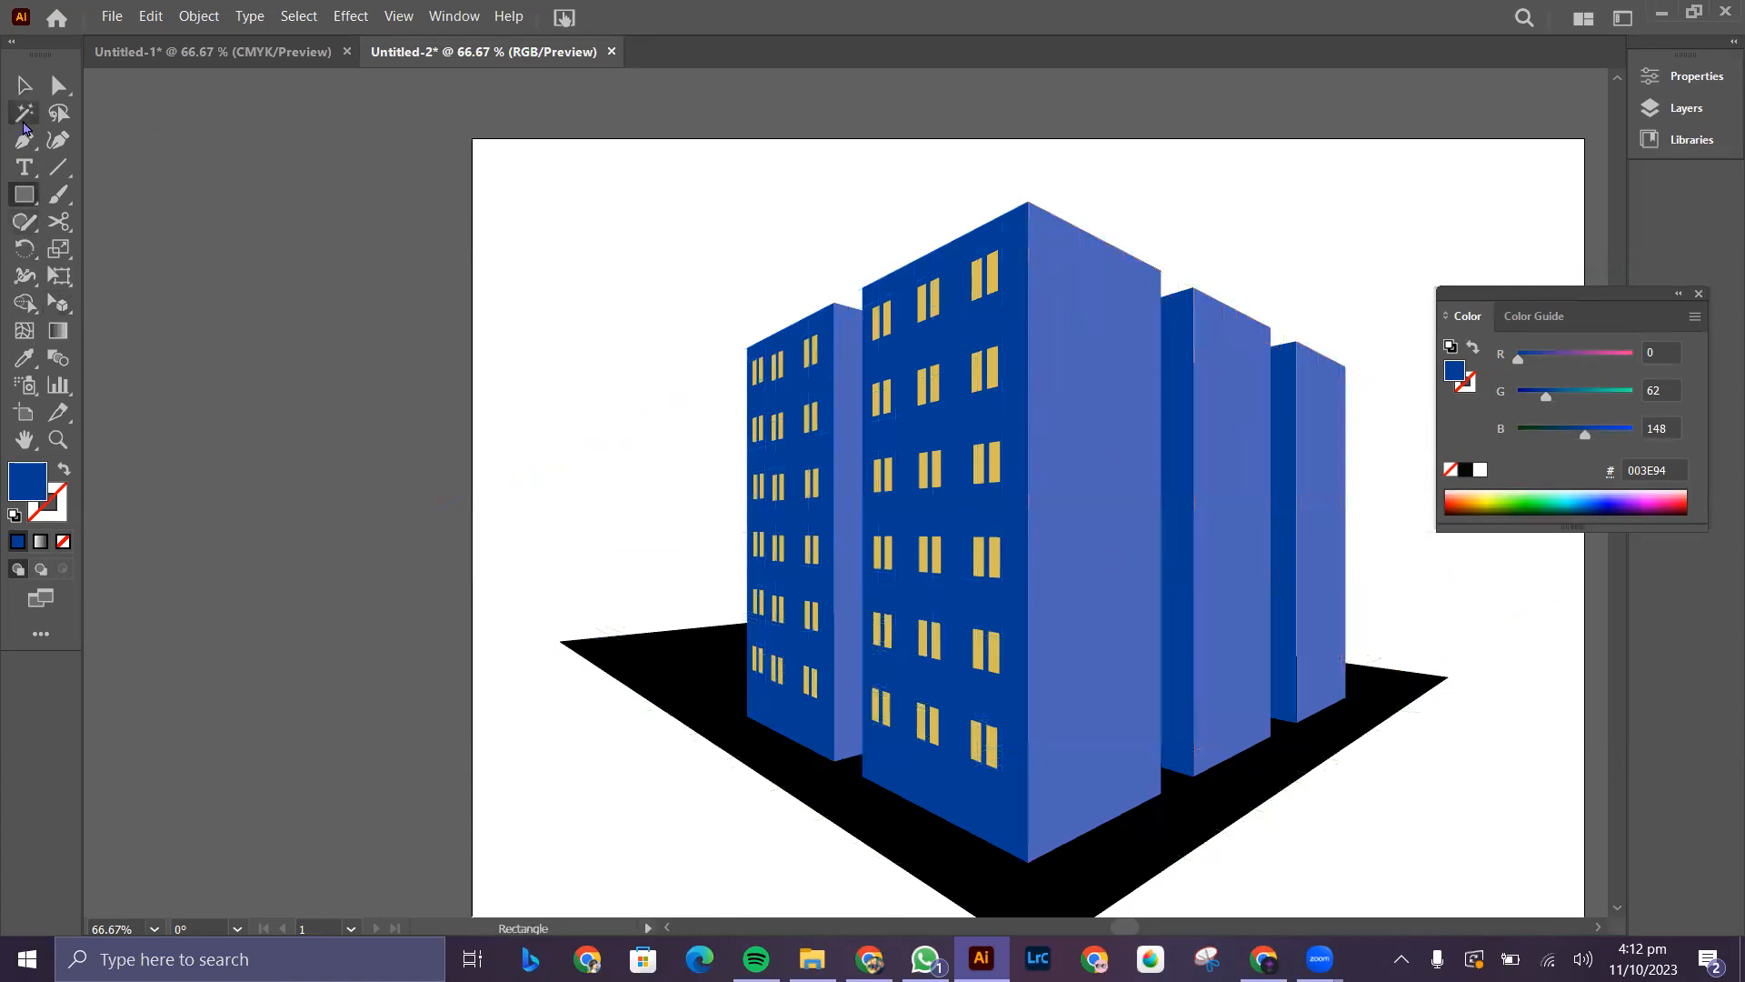
- Draw a tall rectangle in the empty area beside the leftmost building and fully round its two upper corners into an arched door
mouse_move(522, 202)
mouse_down()
mouse_move(600, 282)
mouse_move(610, 382)
mouse_move(592, 381)
mouse_move(628, 383)
mouse_up()
key(a)
drag(508, 159, 591, 307)
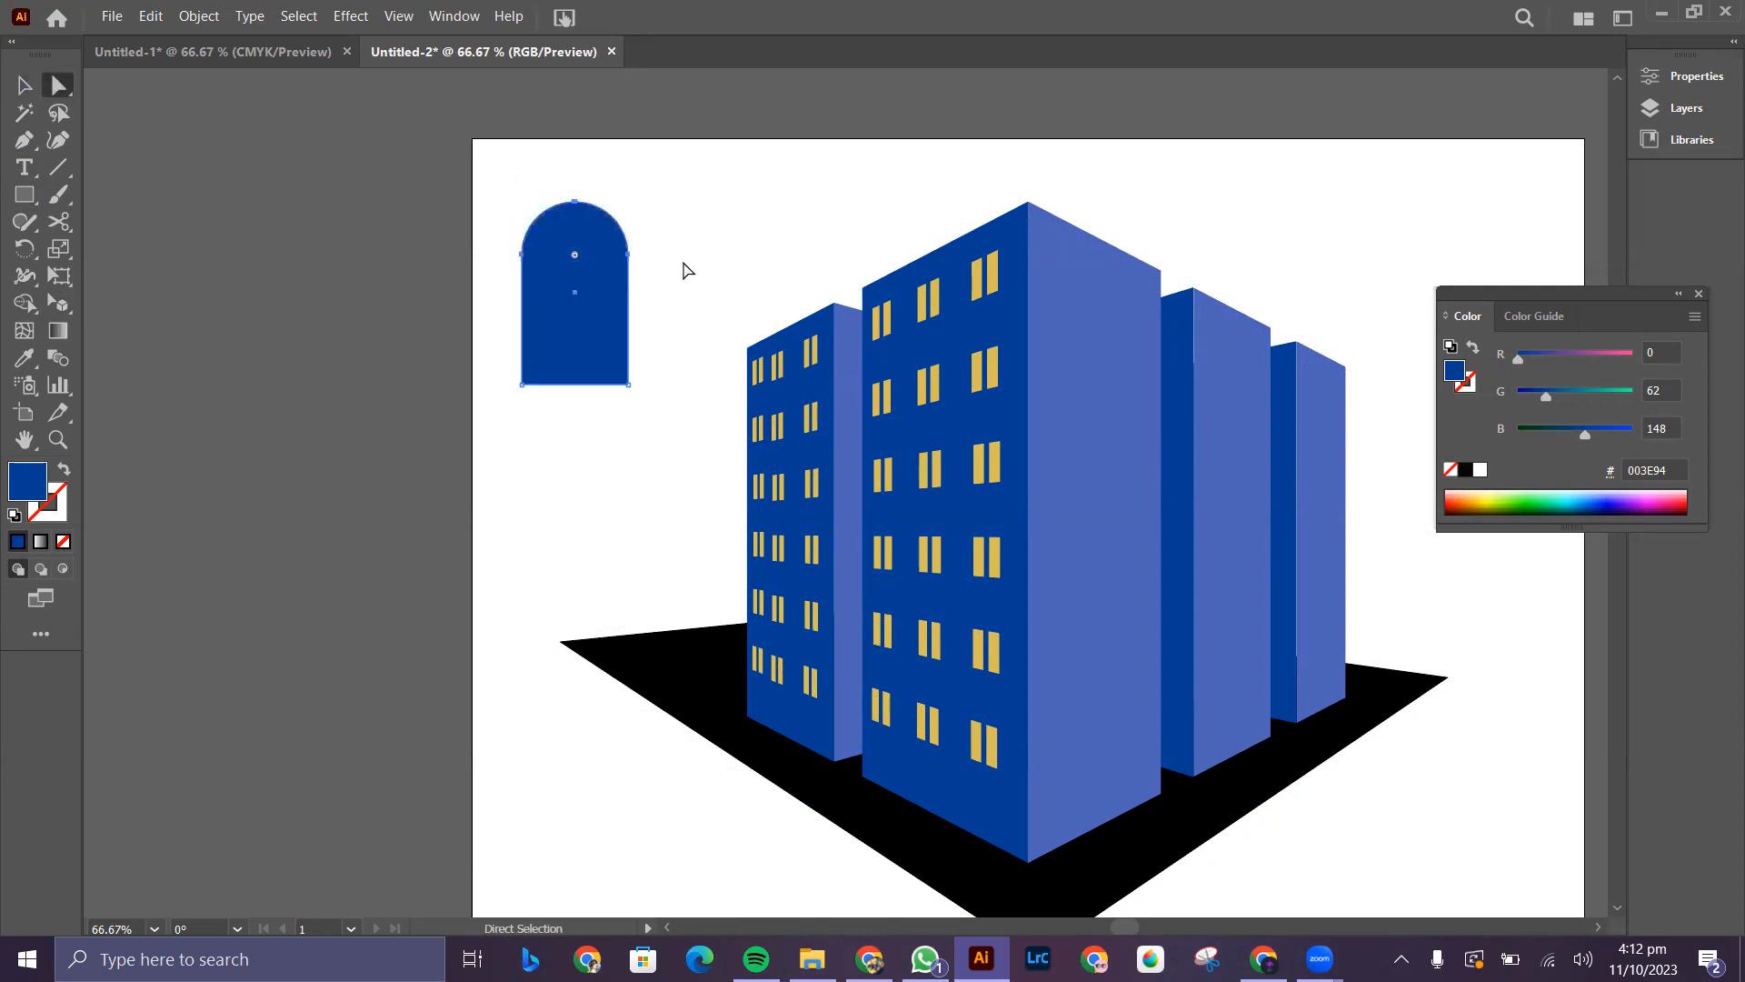
key(v)
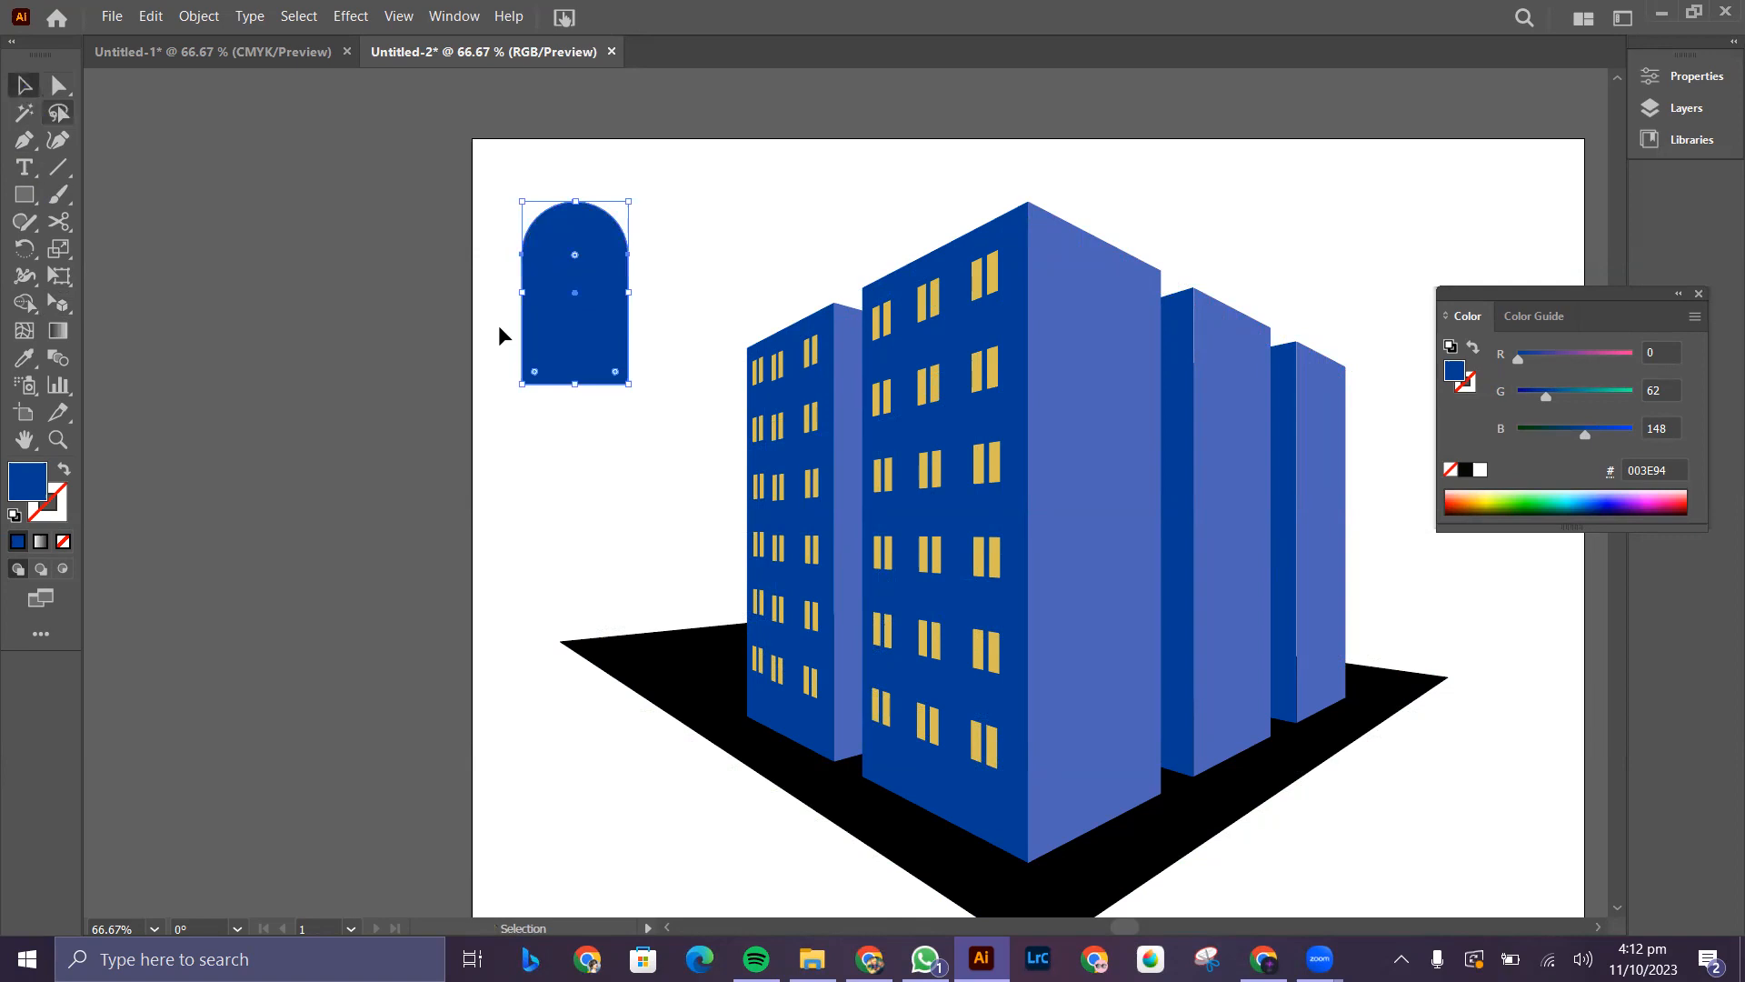
double_click(13, 470)
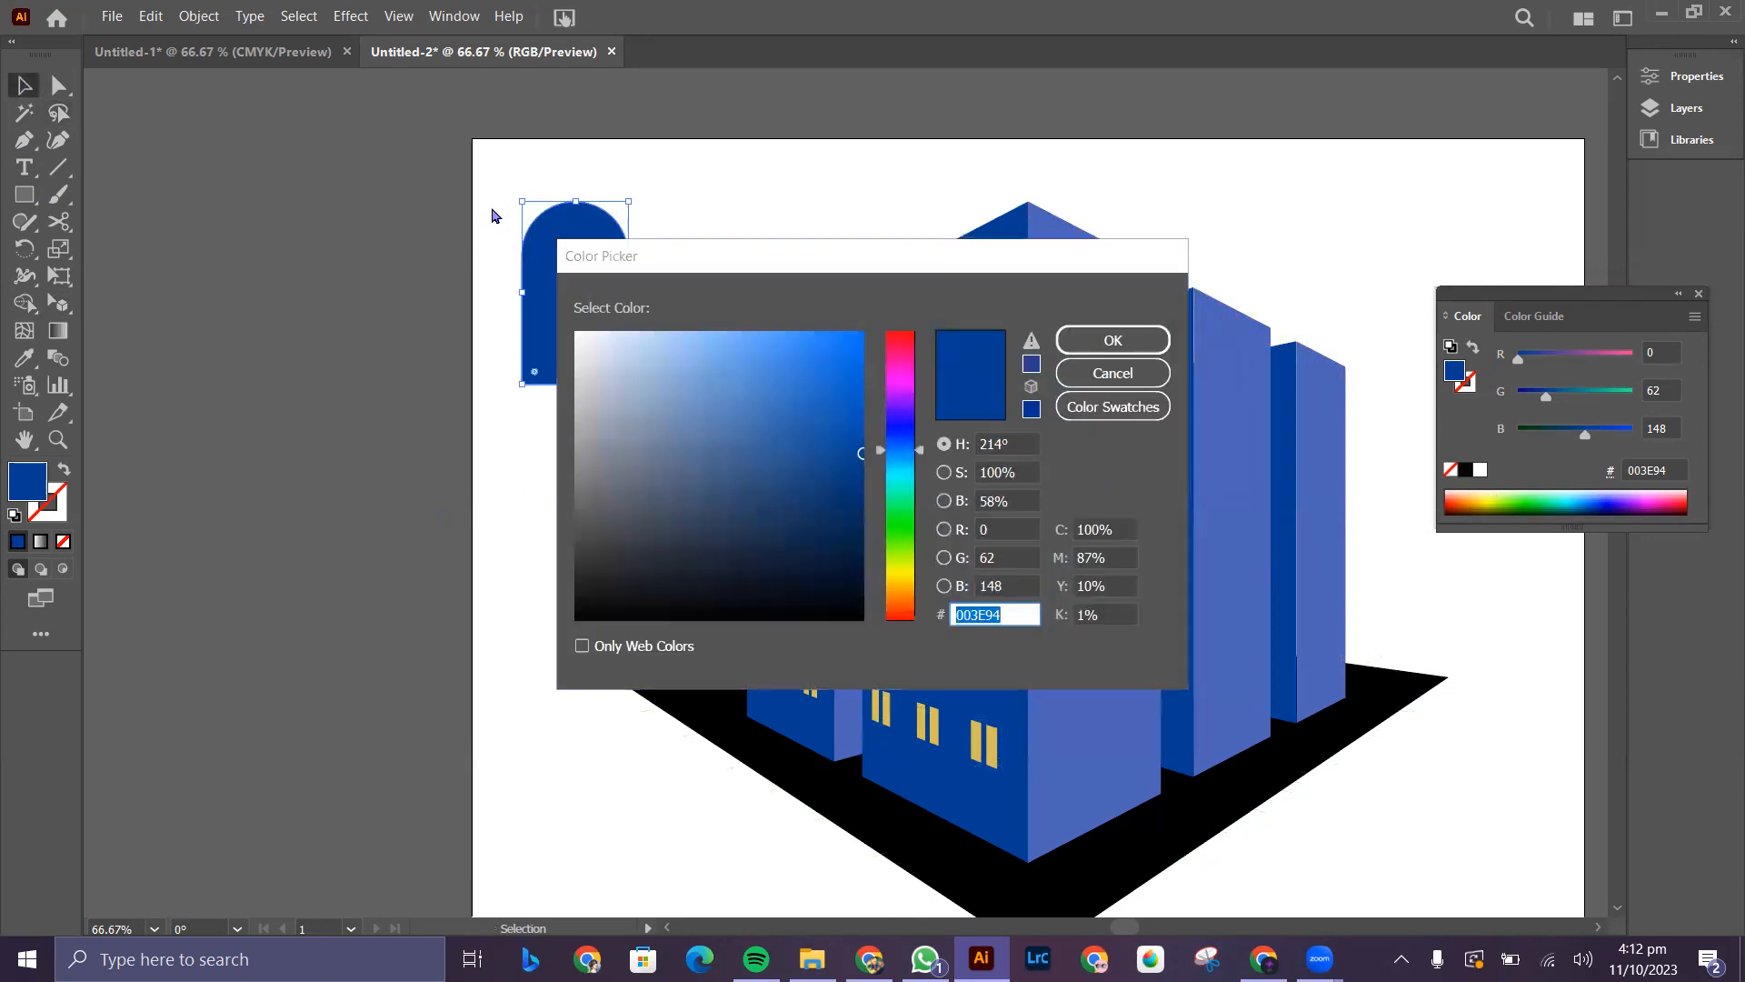
click(1113, 373)
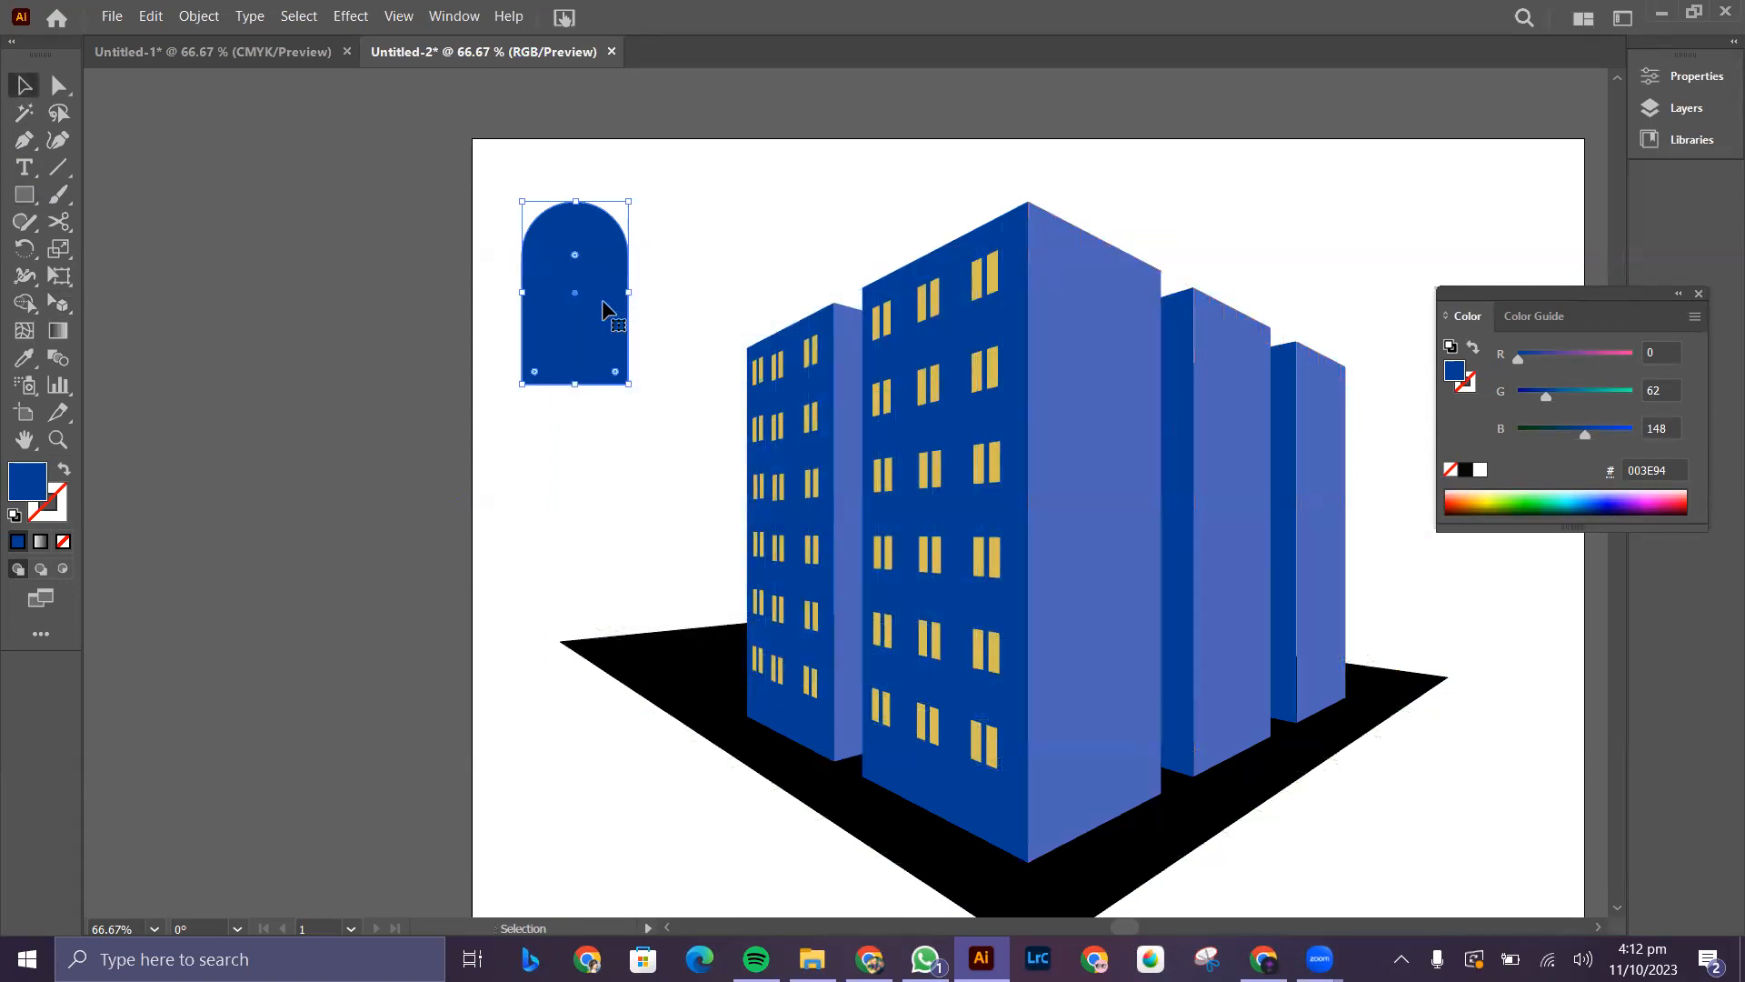
double_click(601, 309)
double_click(1536, 104)
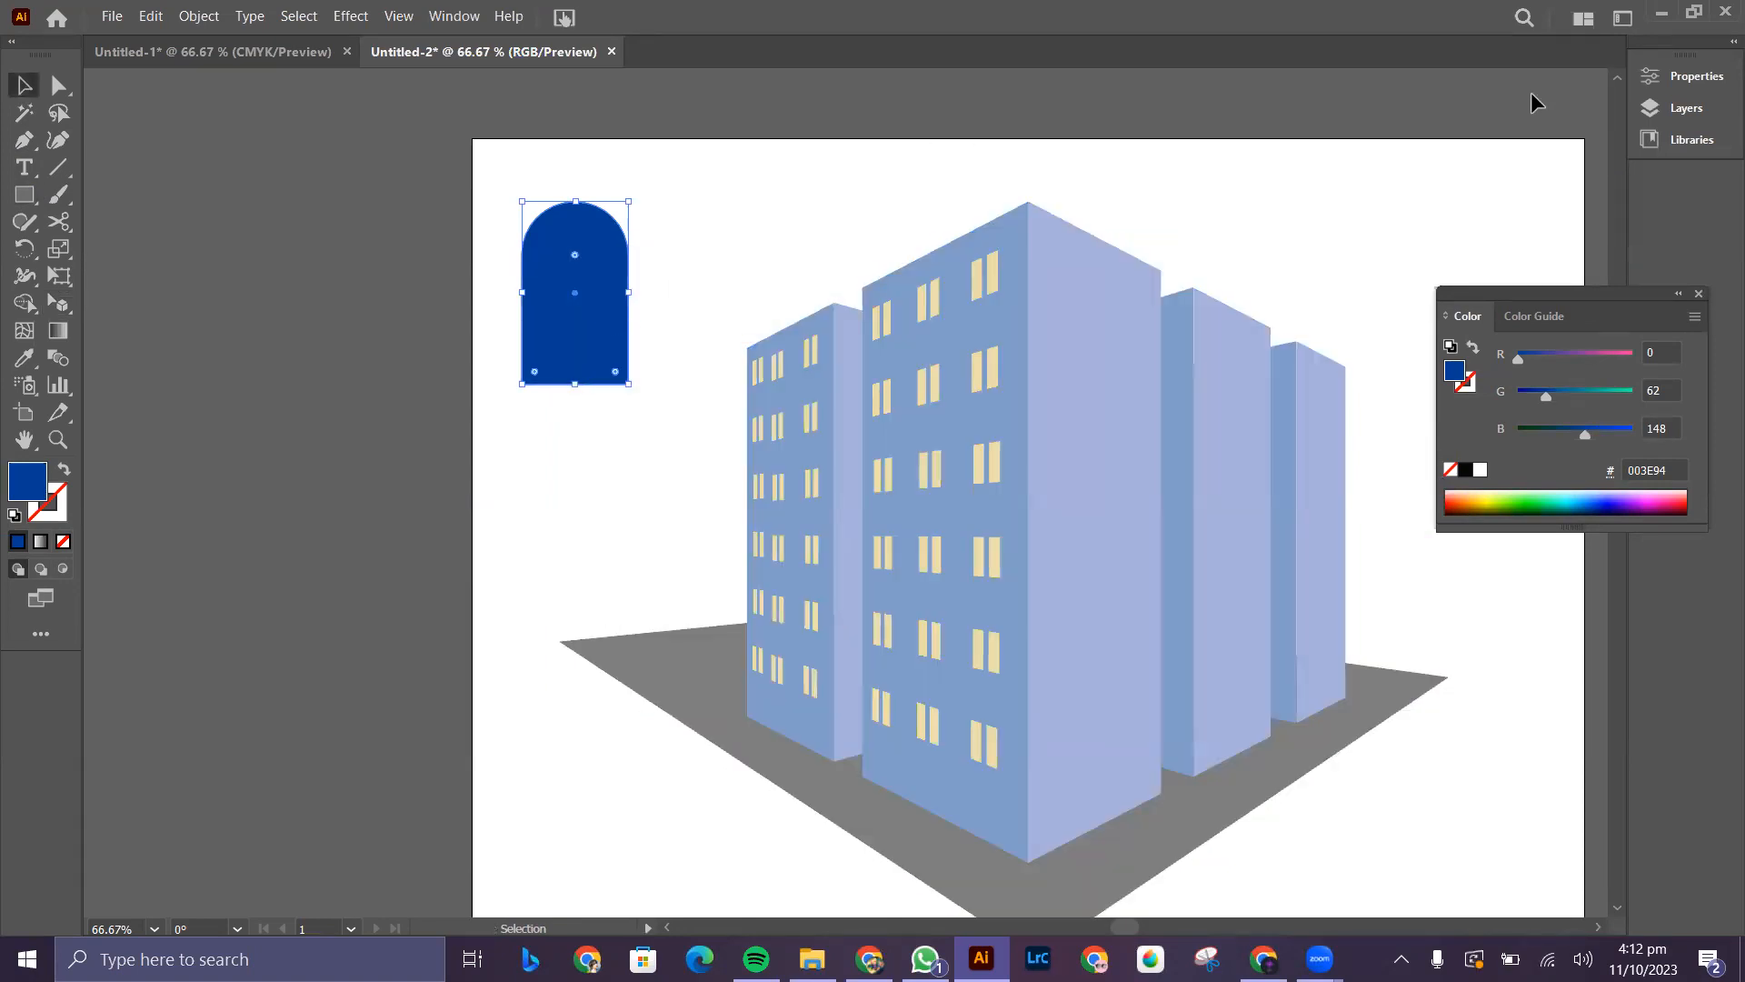
double_click(26, 480)
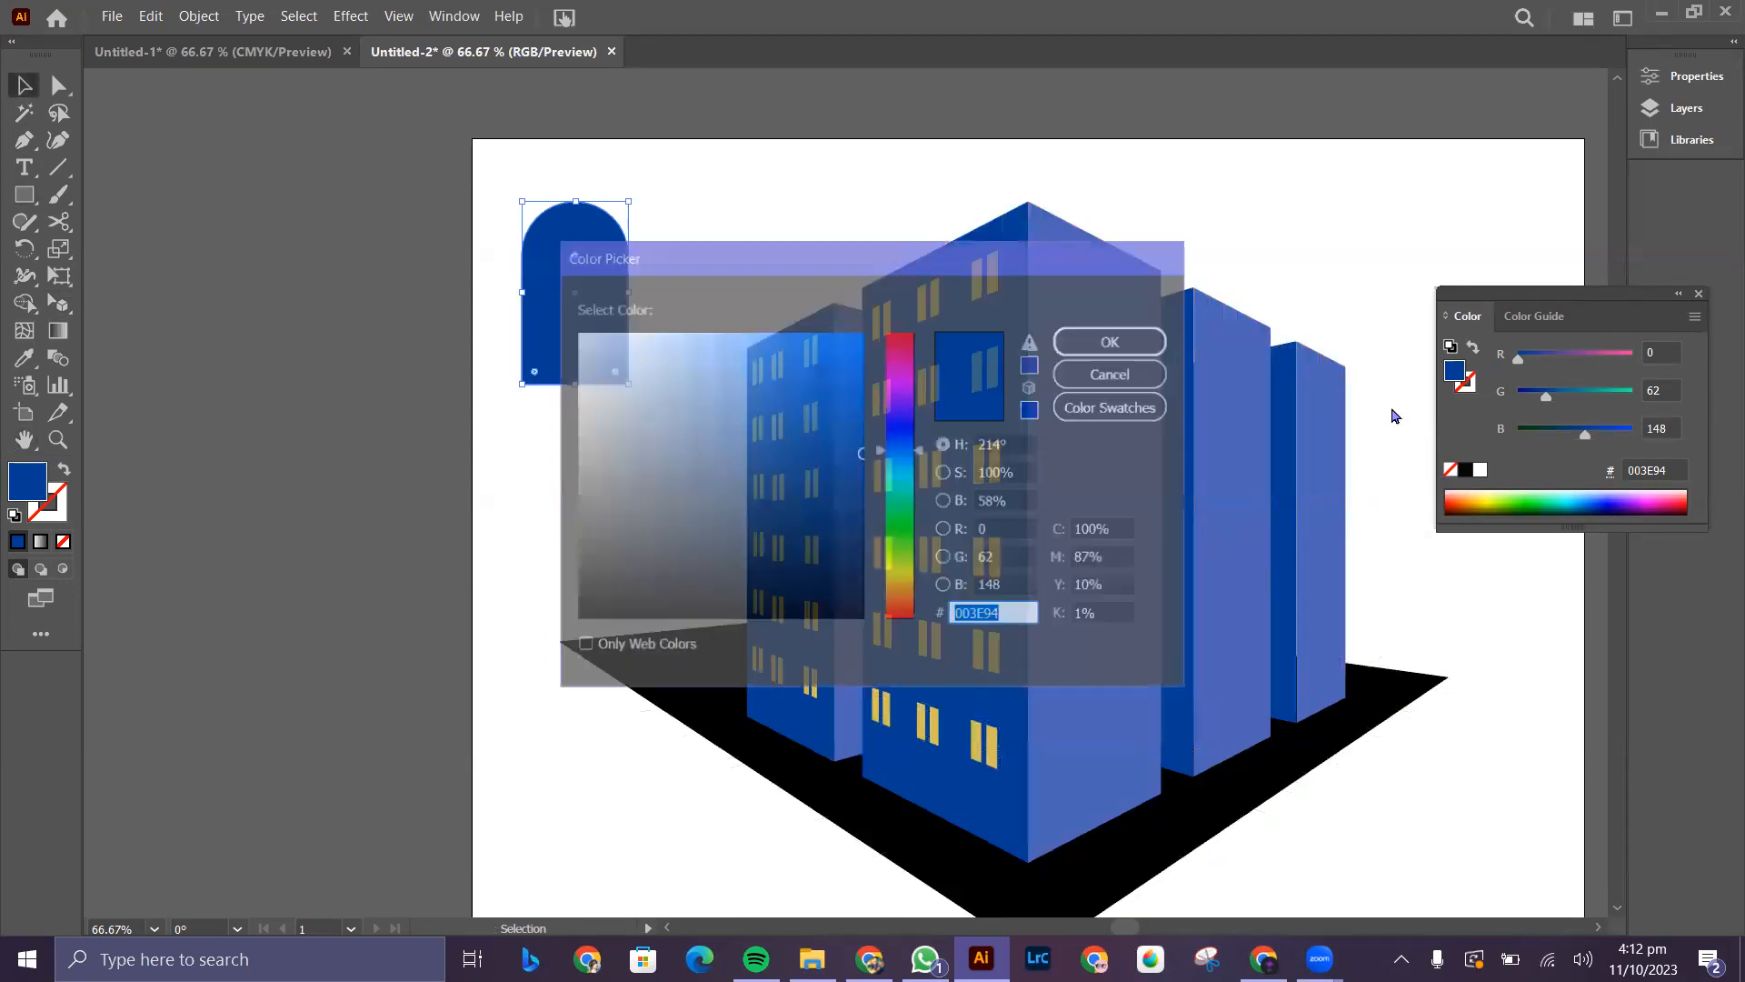
mouse_move(915, 452)
mouse_down()
mouse_move(908, 412)
mouse_move(912, 439)
mouse_up()
click(1112, 373)
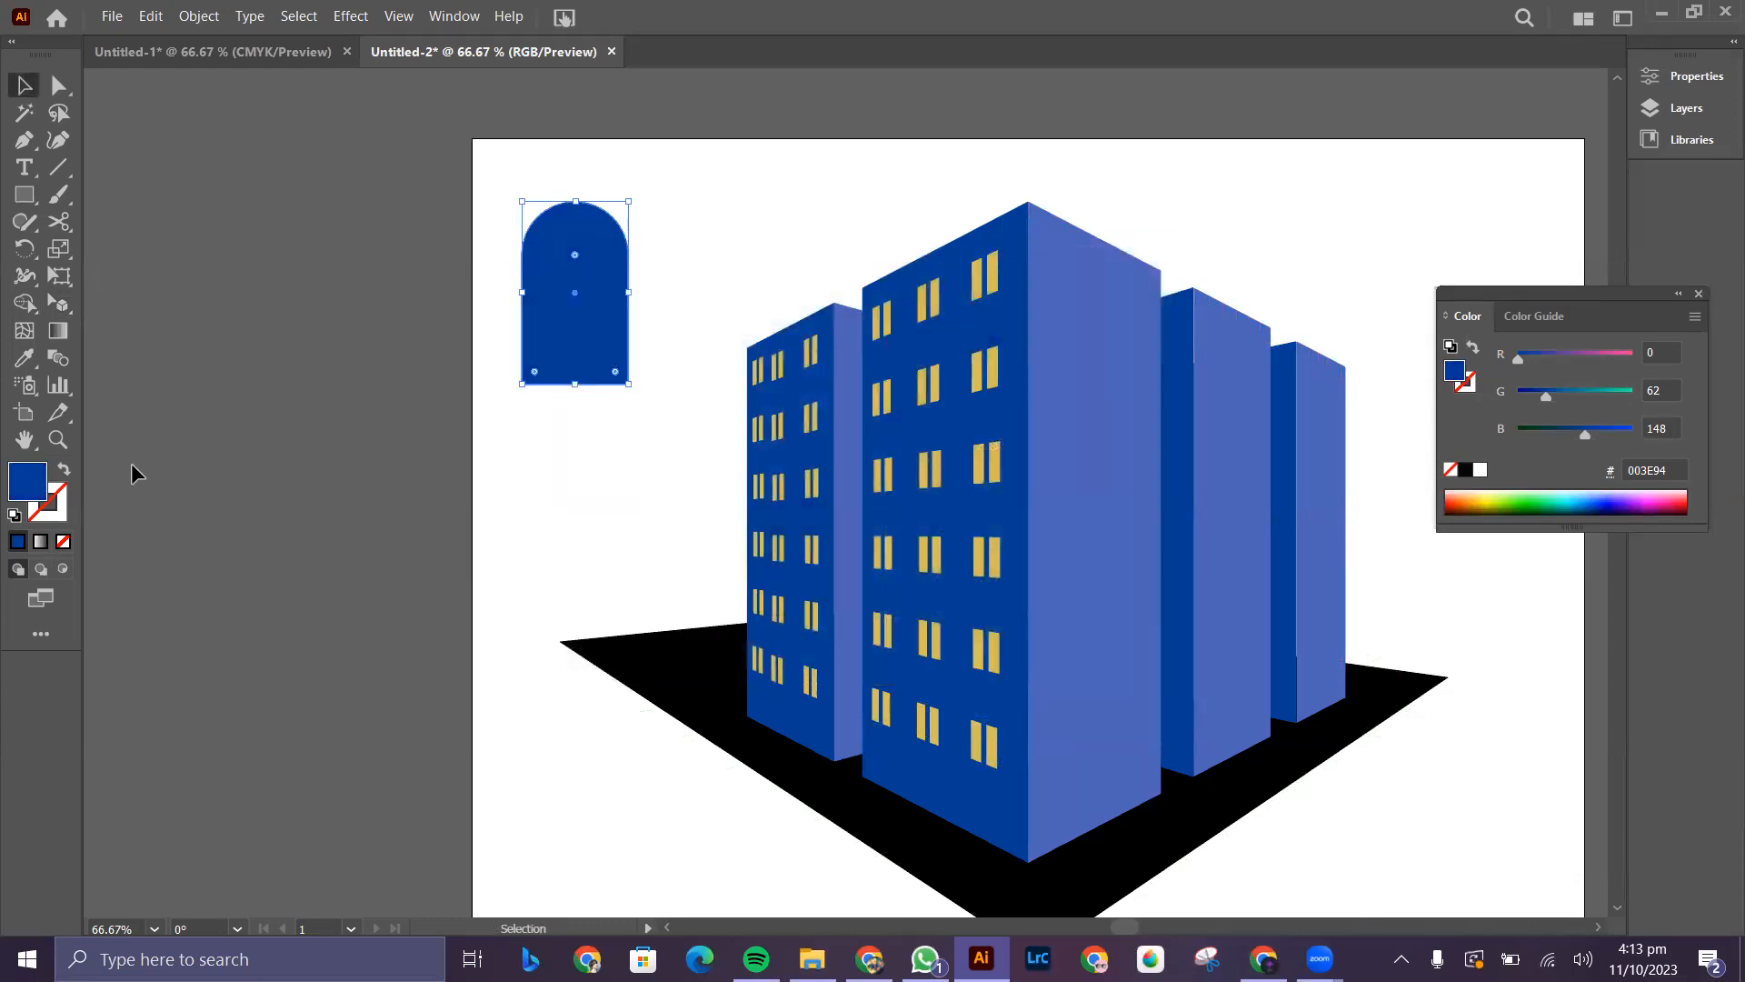
- Set the arched door's fill to dark blue-grey 203349
mouse_move(748, 480)
mouse_down()
mouse_move(764, 573)
mouse_move(739, 535)
mouse_up()
key(Return)
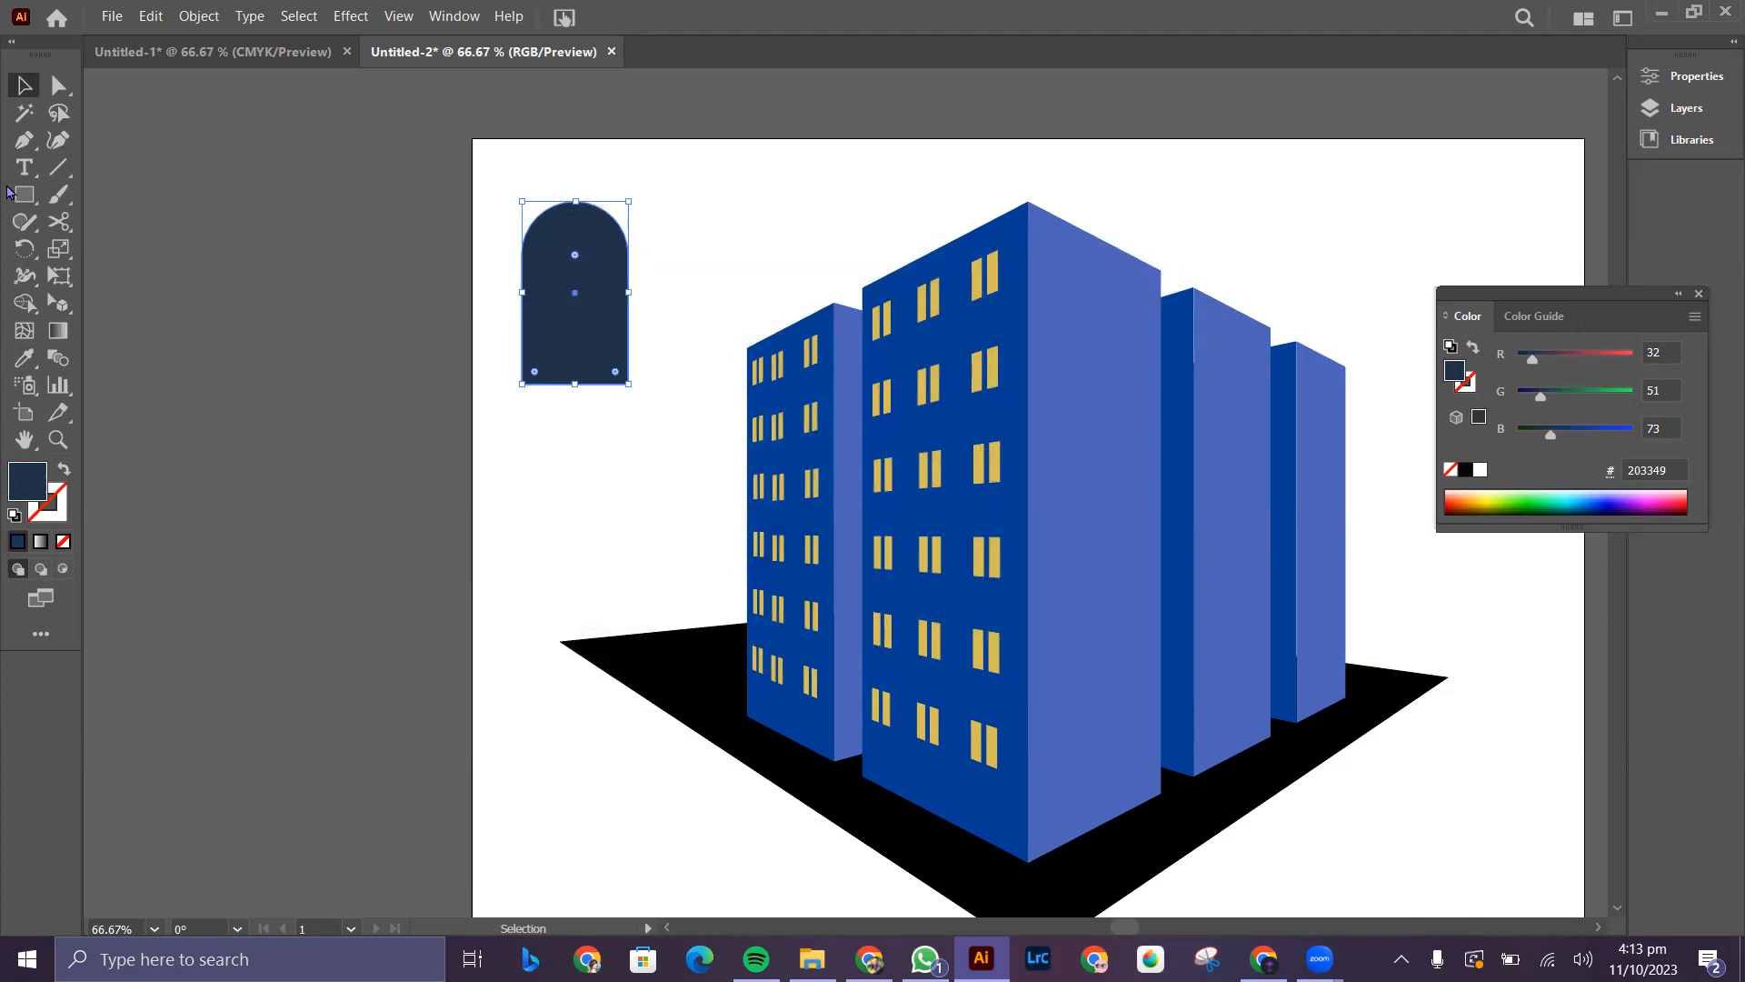
- Draw a small circle with the Ellipse tool in the empty area outside the artboard, beside the door
drag(25, 195, 145, 251)
drag(393, 369, 417, 392)
key(v)
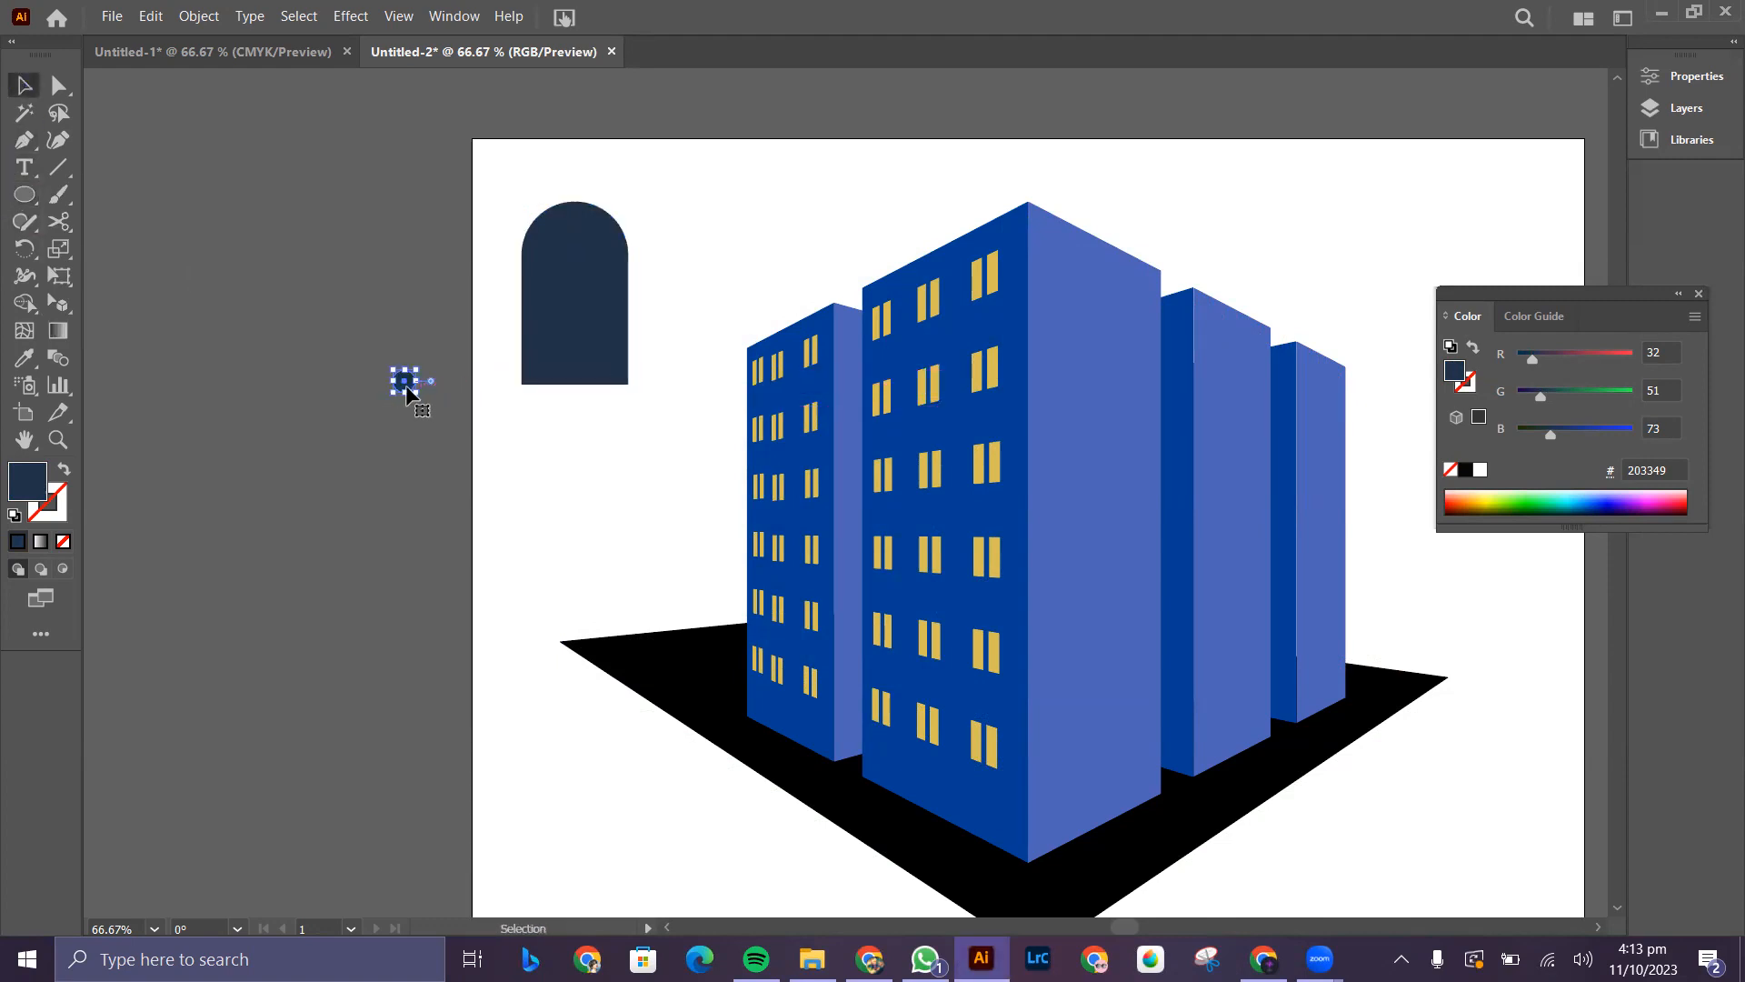
- Fill the small circle with light blue 8DABC9 and place it near the door's right edge as a knob
double_click(30, 485)
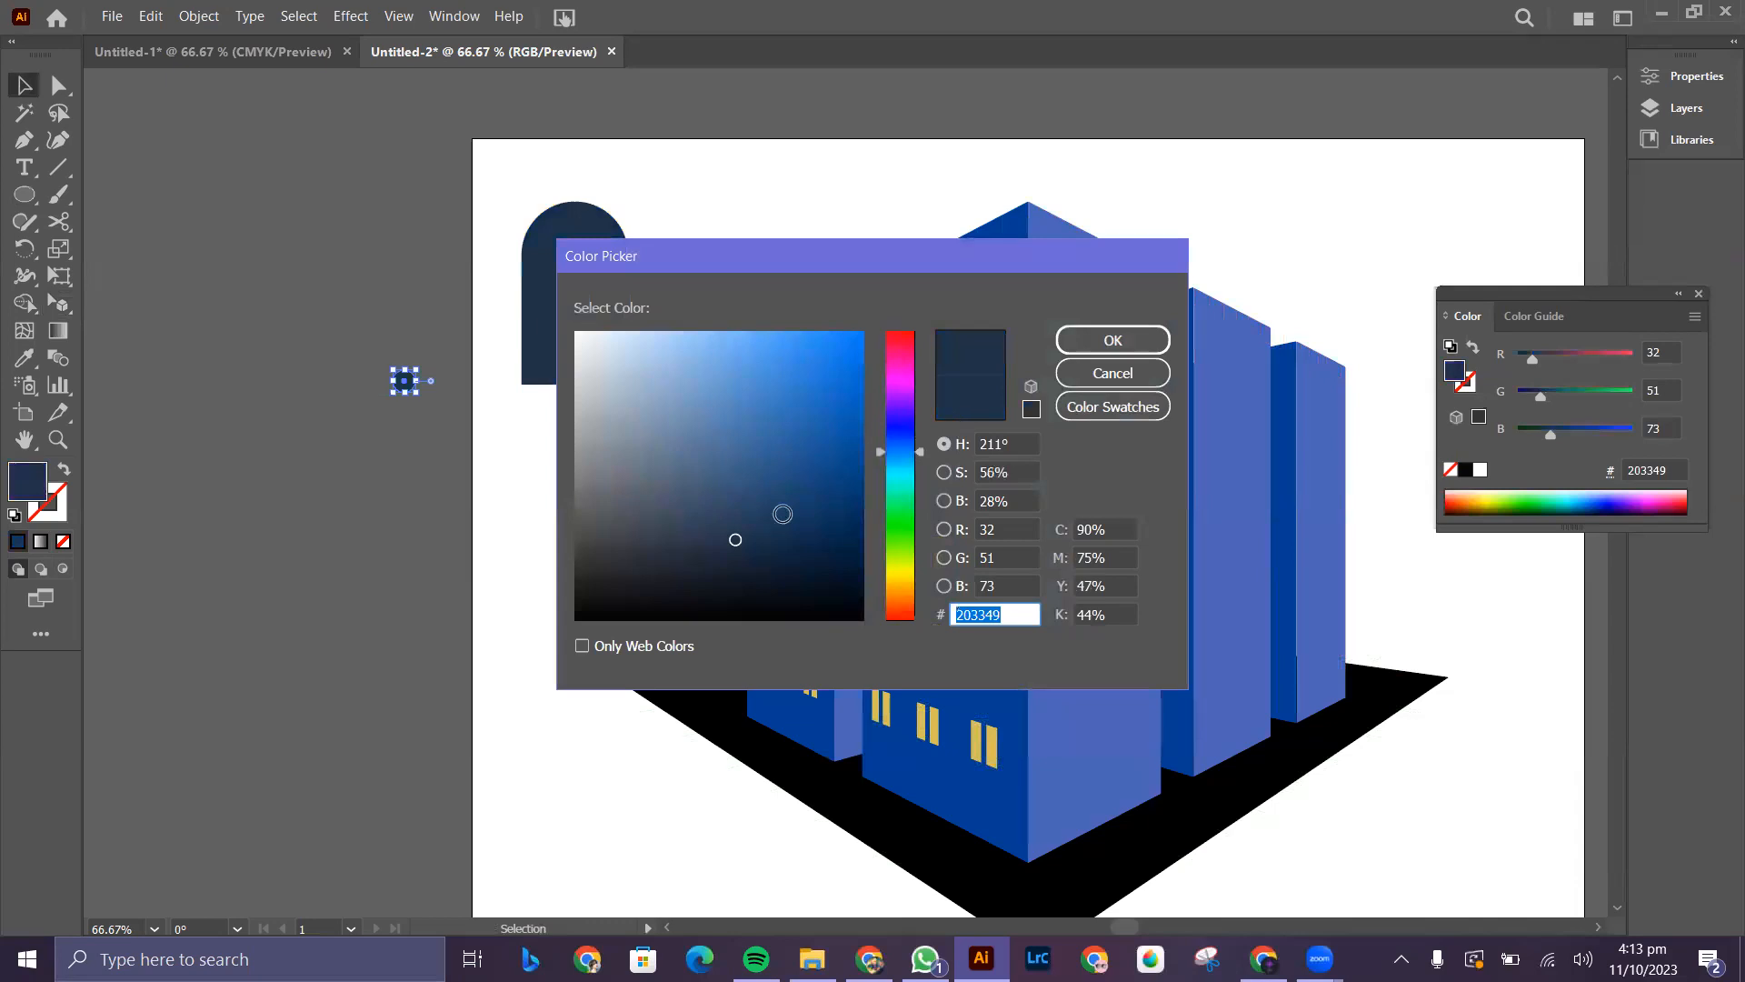
click(683, 415)
click(672, 393)
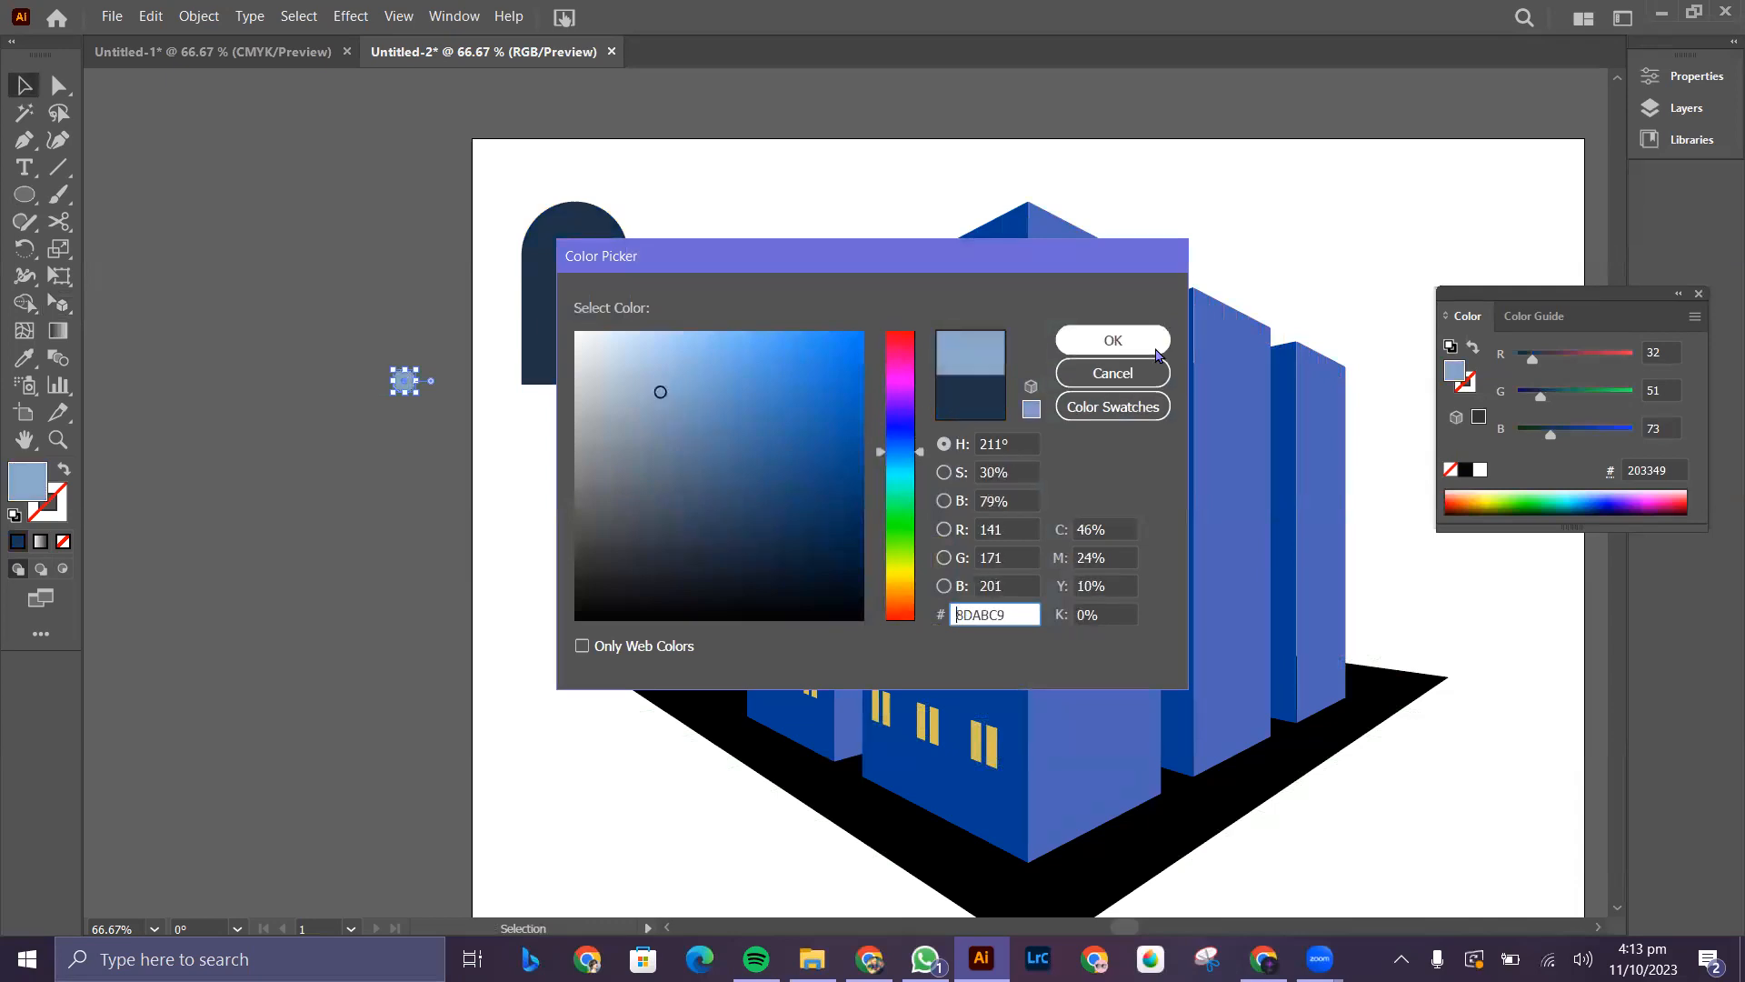
click(1113, 340)
drag(401, 387, 609, 306)
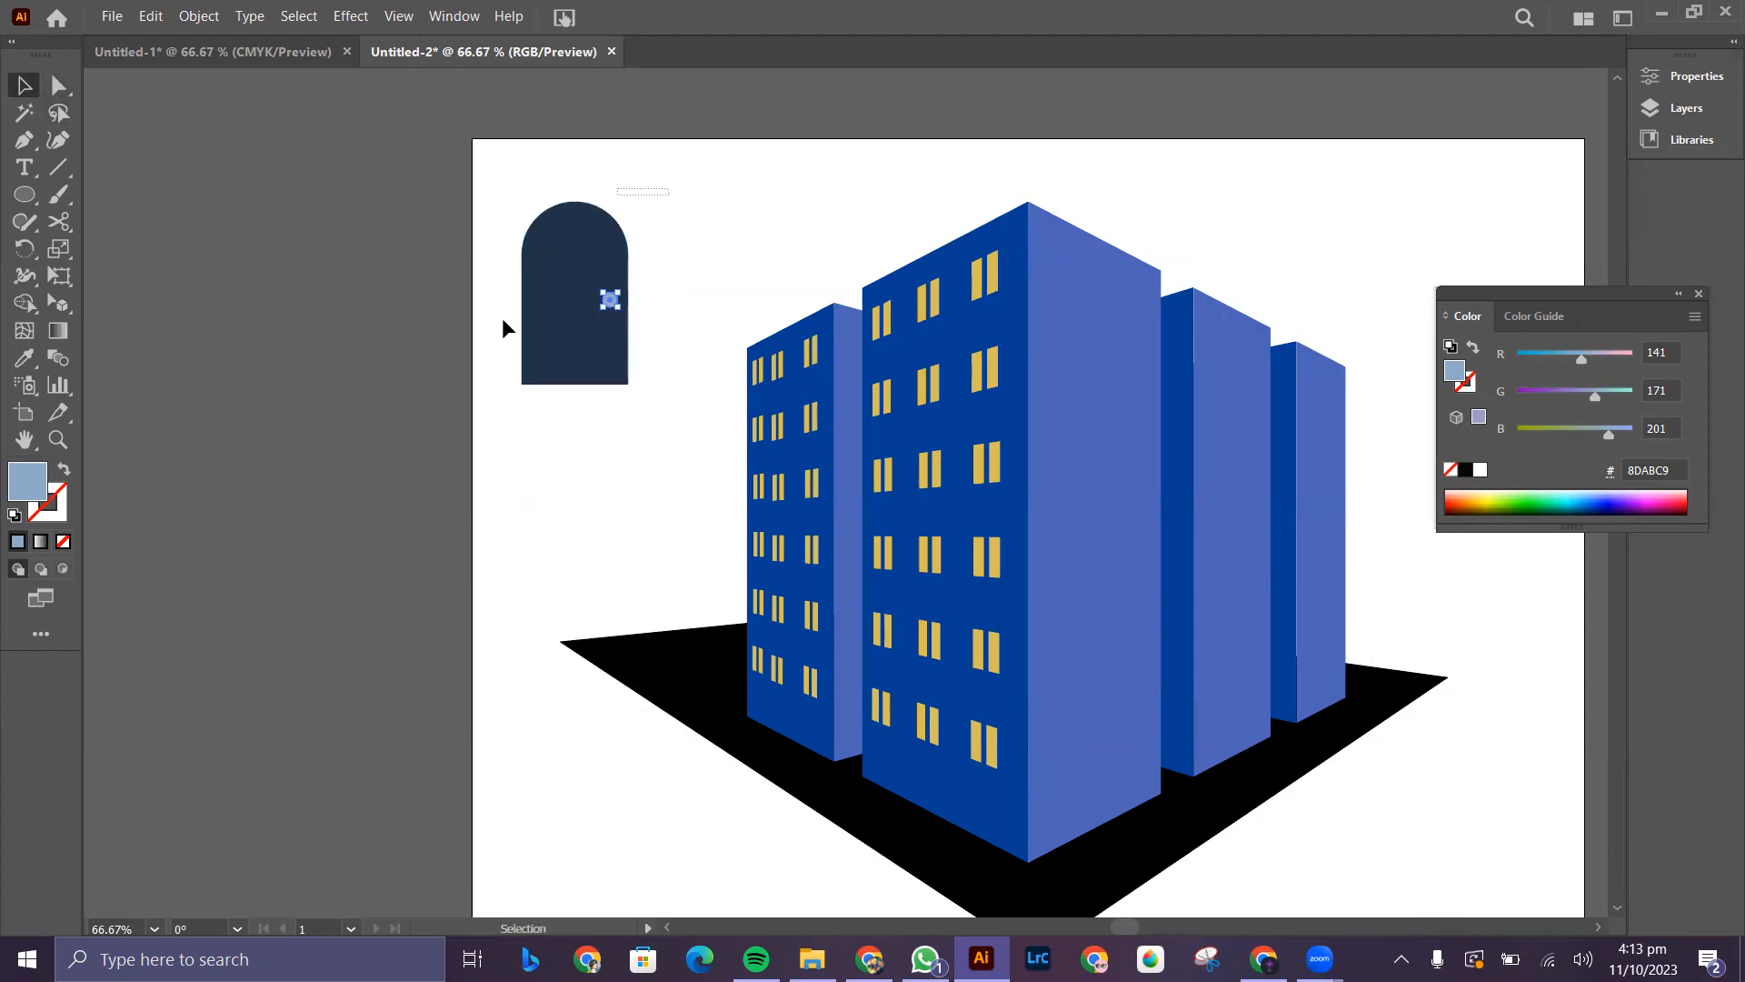
- Select the door with its knob, show the perspective grid, and place the door in perspective on the lower part of the central building's left wall
drag(503, 319, 484, 372)
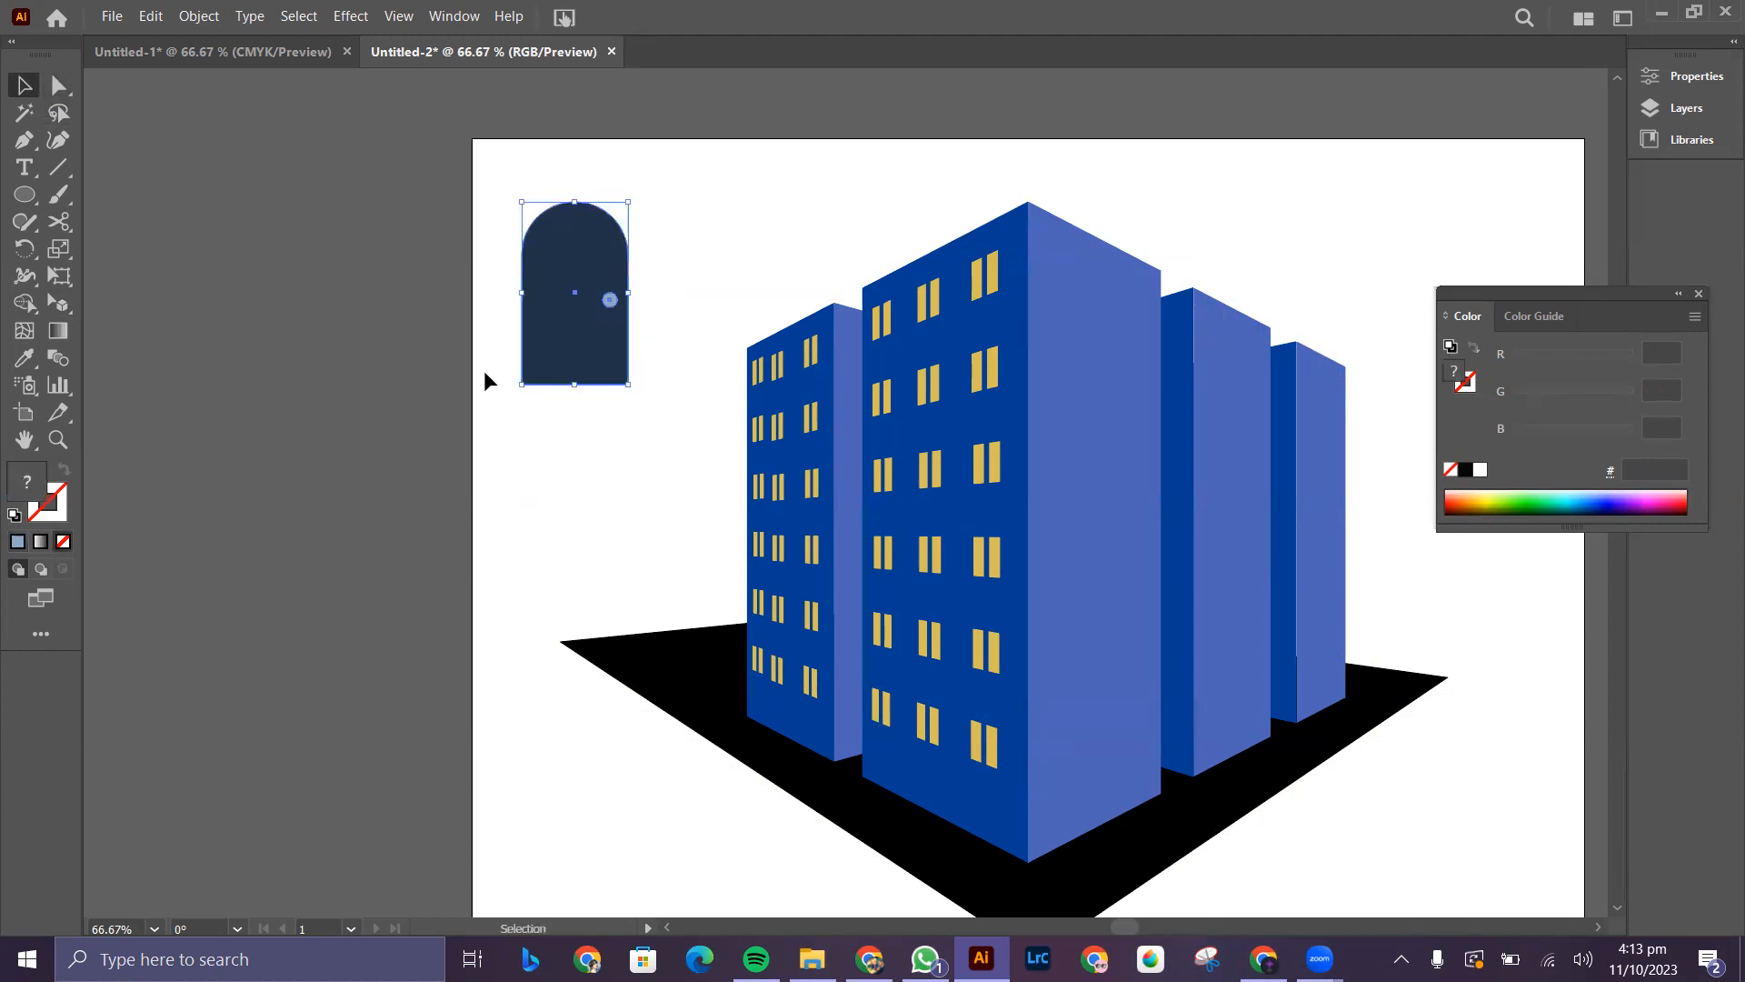
click(640, 488)
click(58, 305)
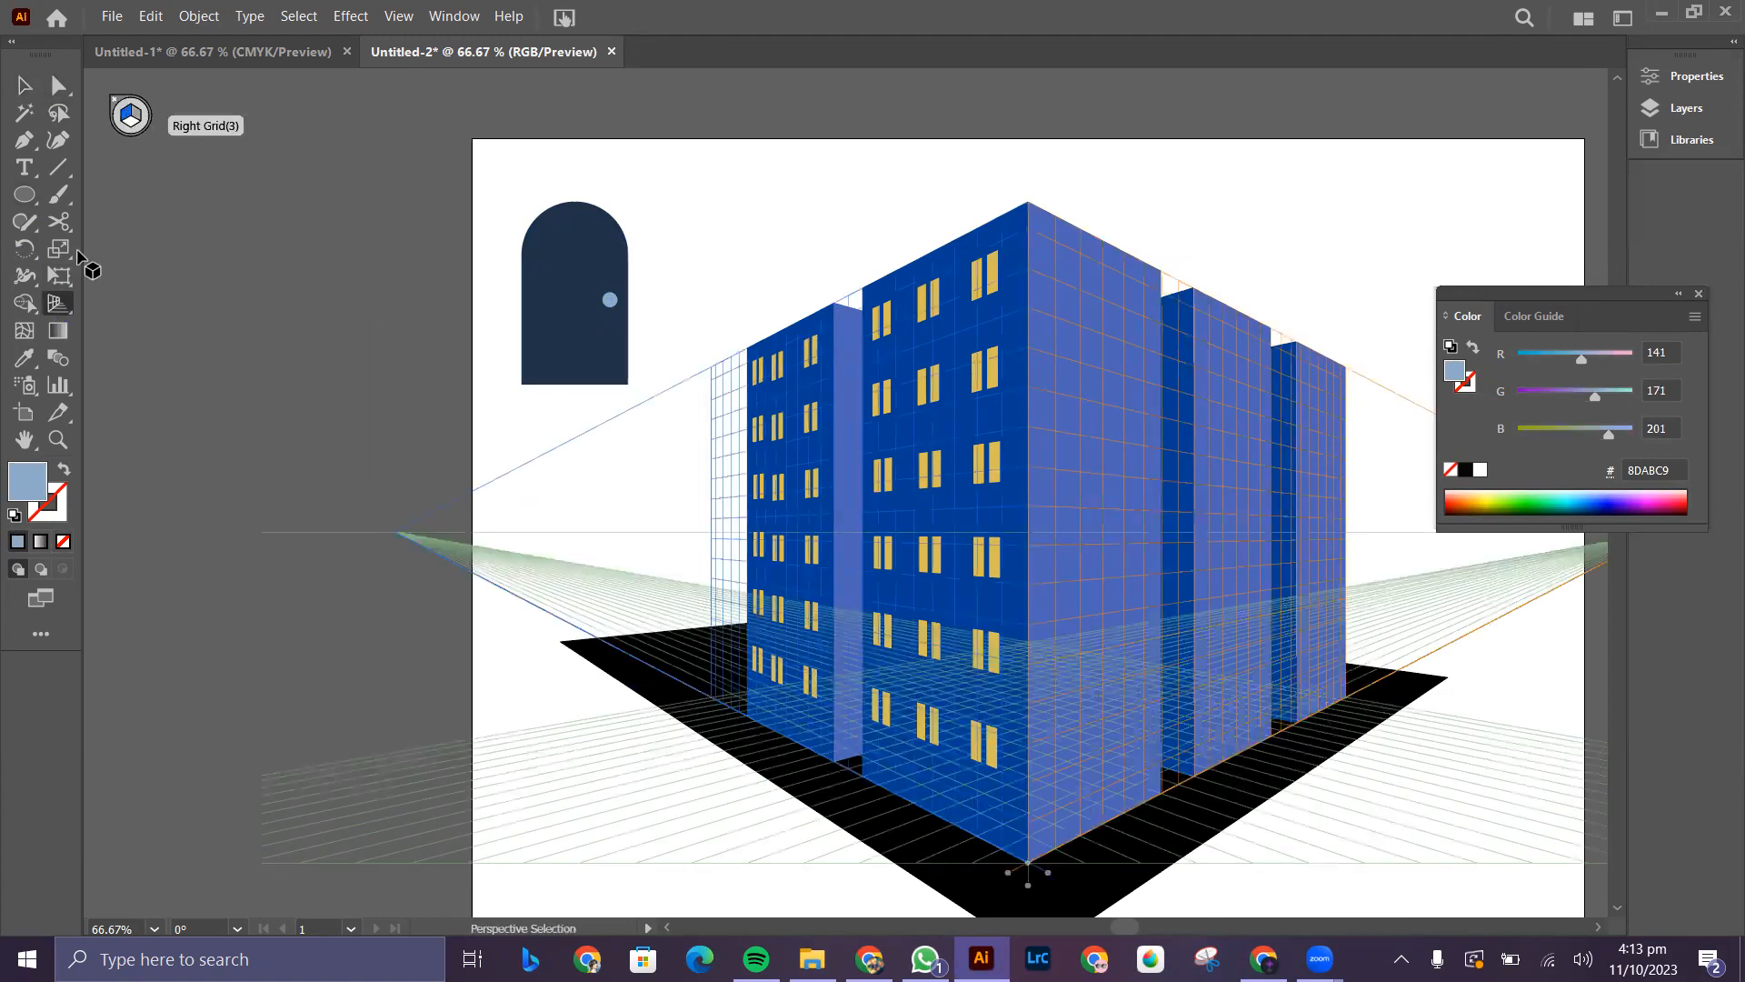
click(59, 304)
click(161, 331)
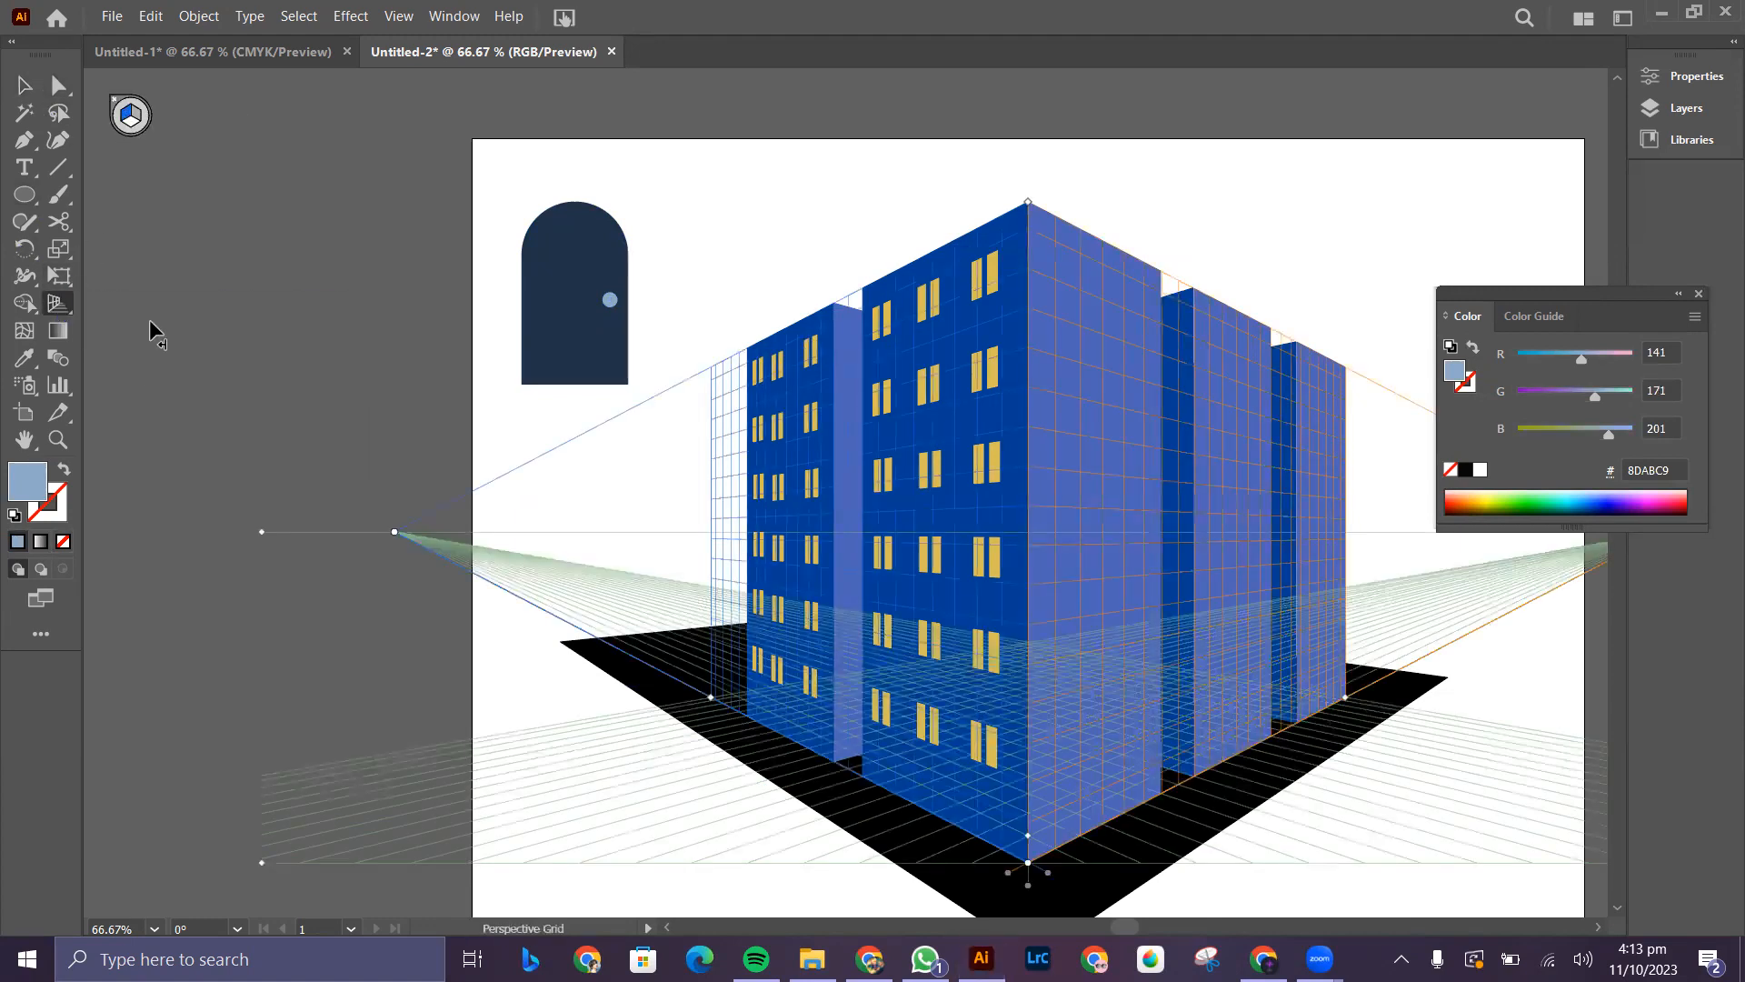
drag(591, 338, 940, 725)
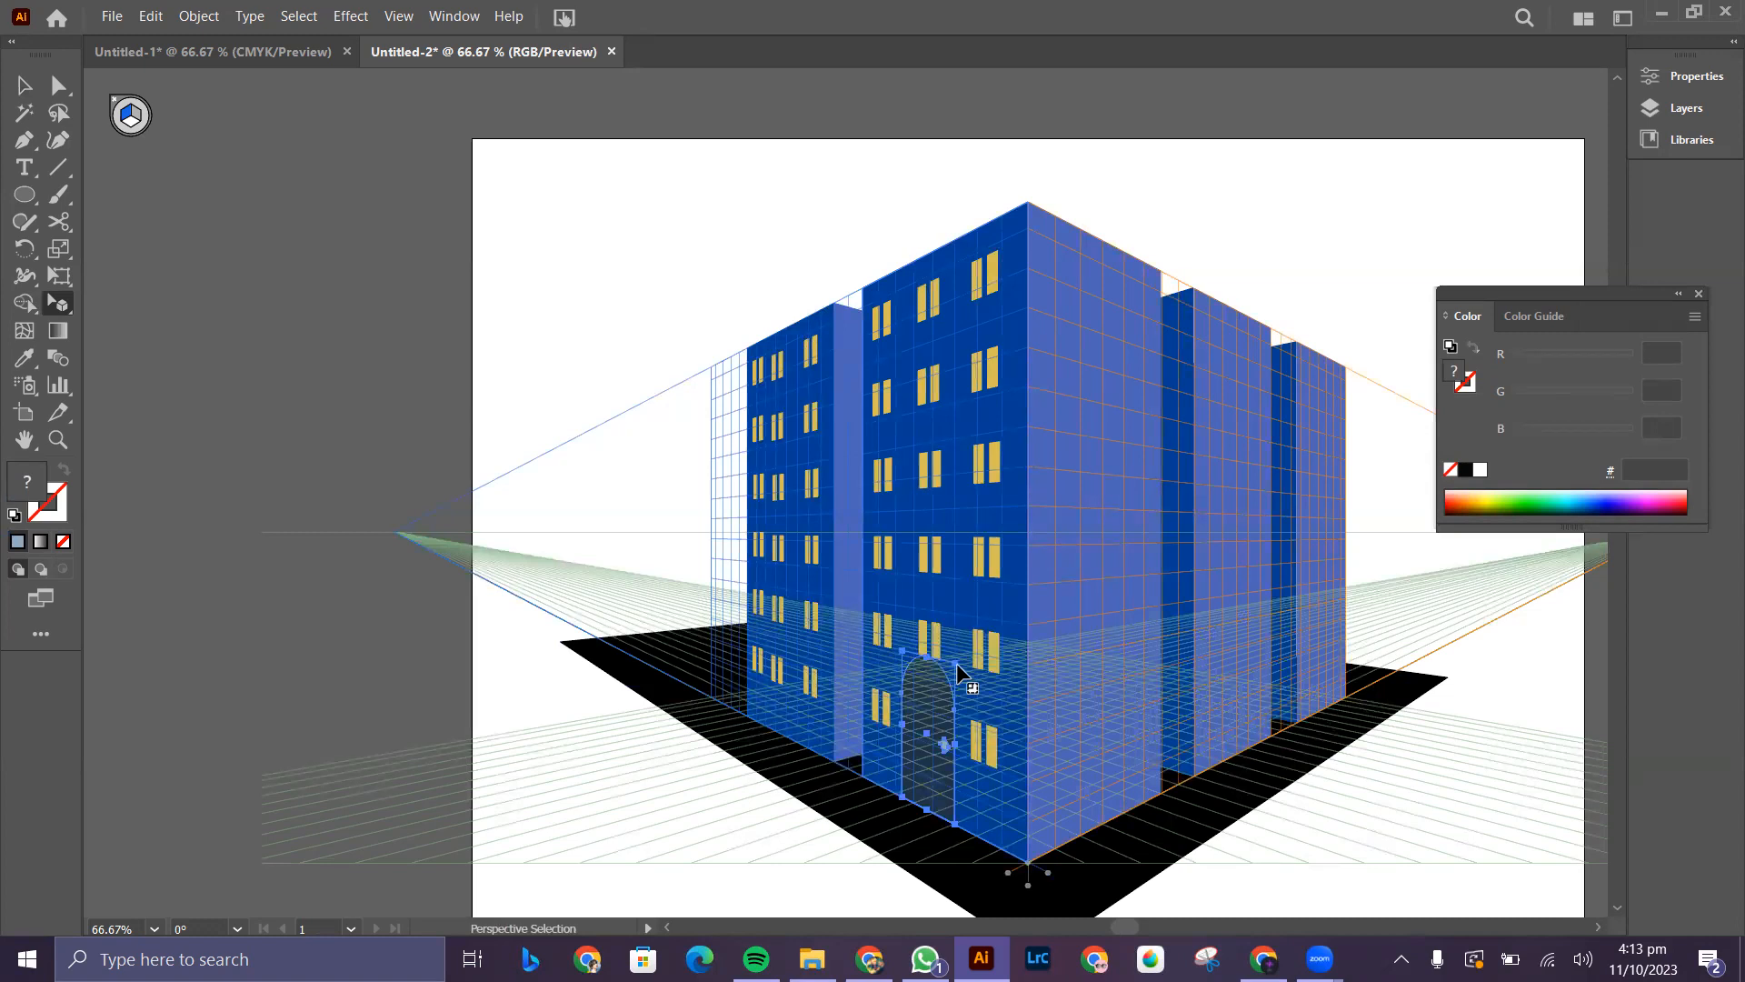
- Shrink the door to fit below the windows at the central wall's base and duplicate it onto the base of the leftmost building
drag(956, 664, 950, 672)
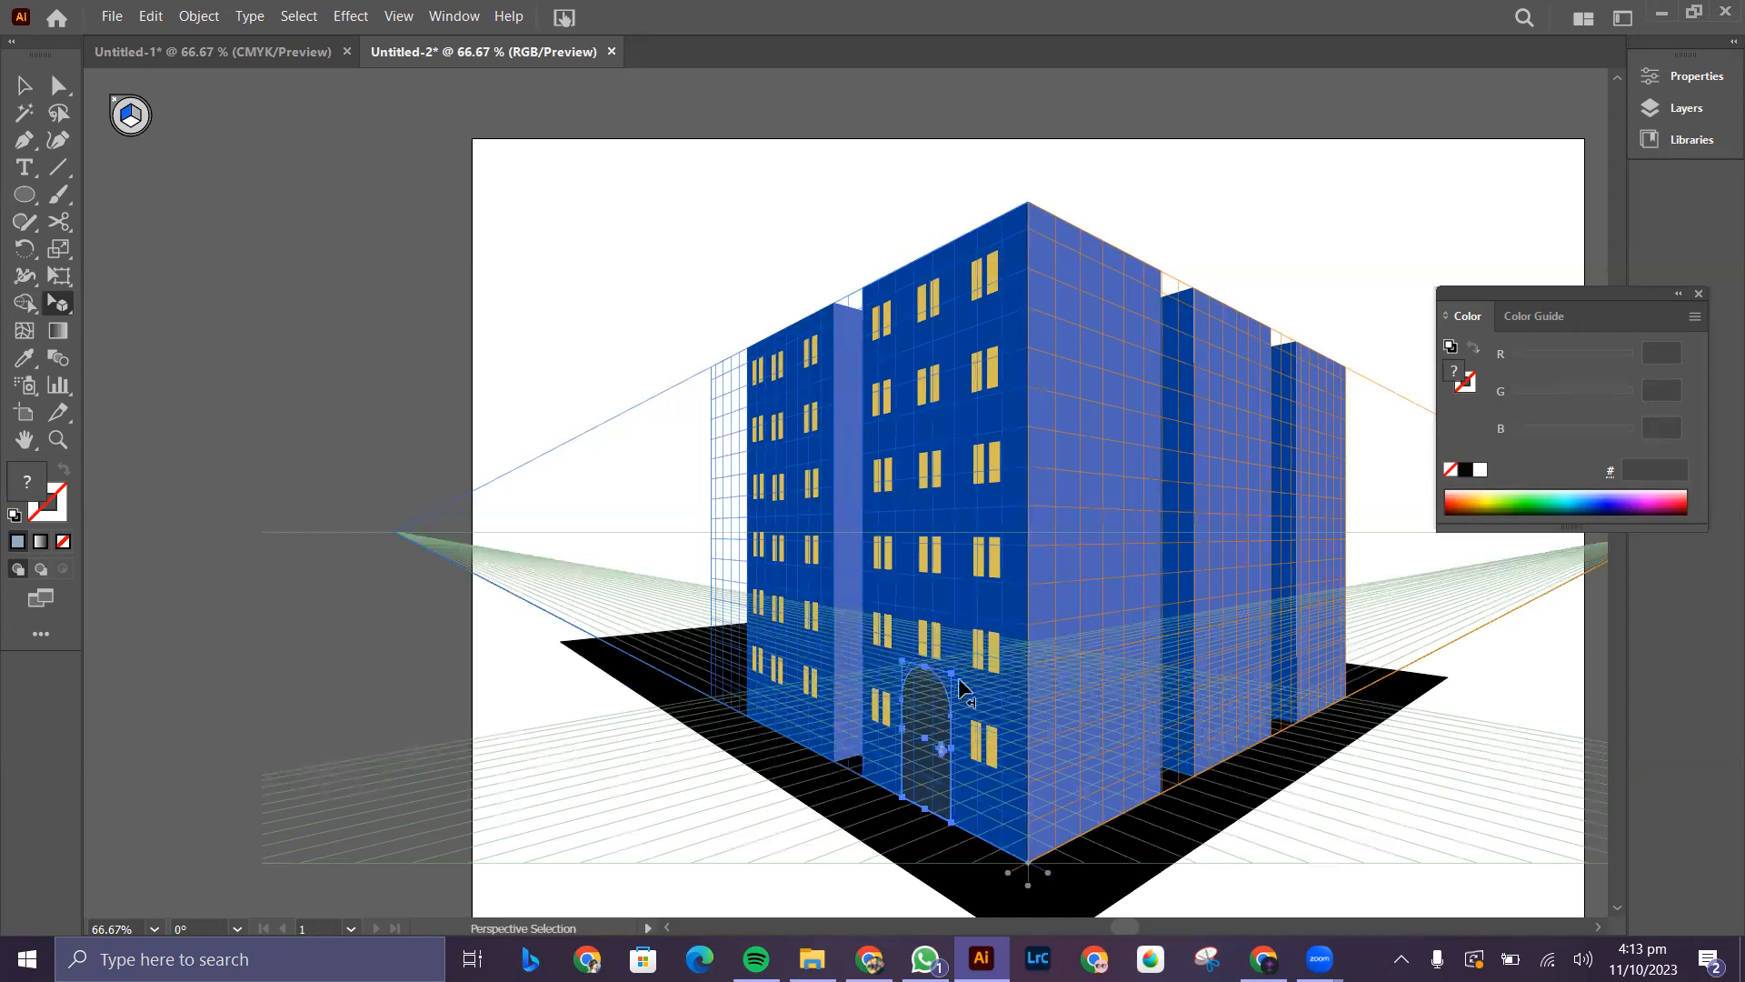
drag(956, 677, 949, 798)
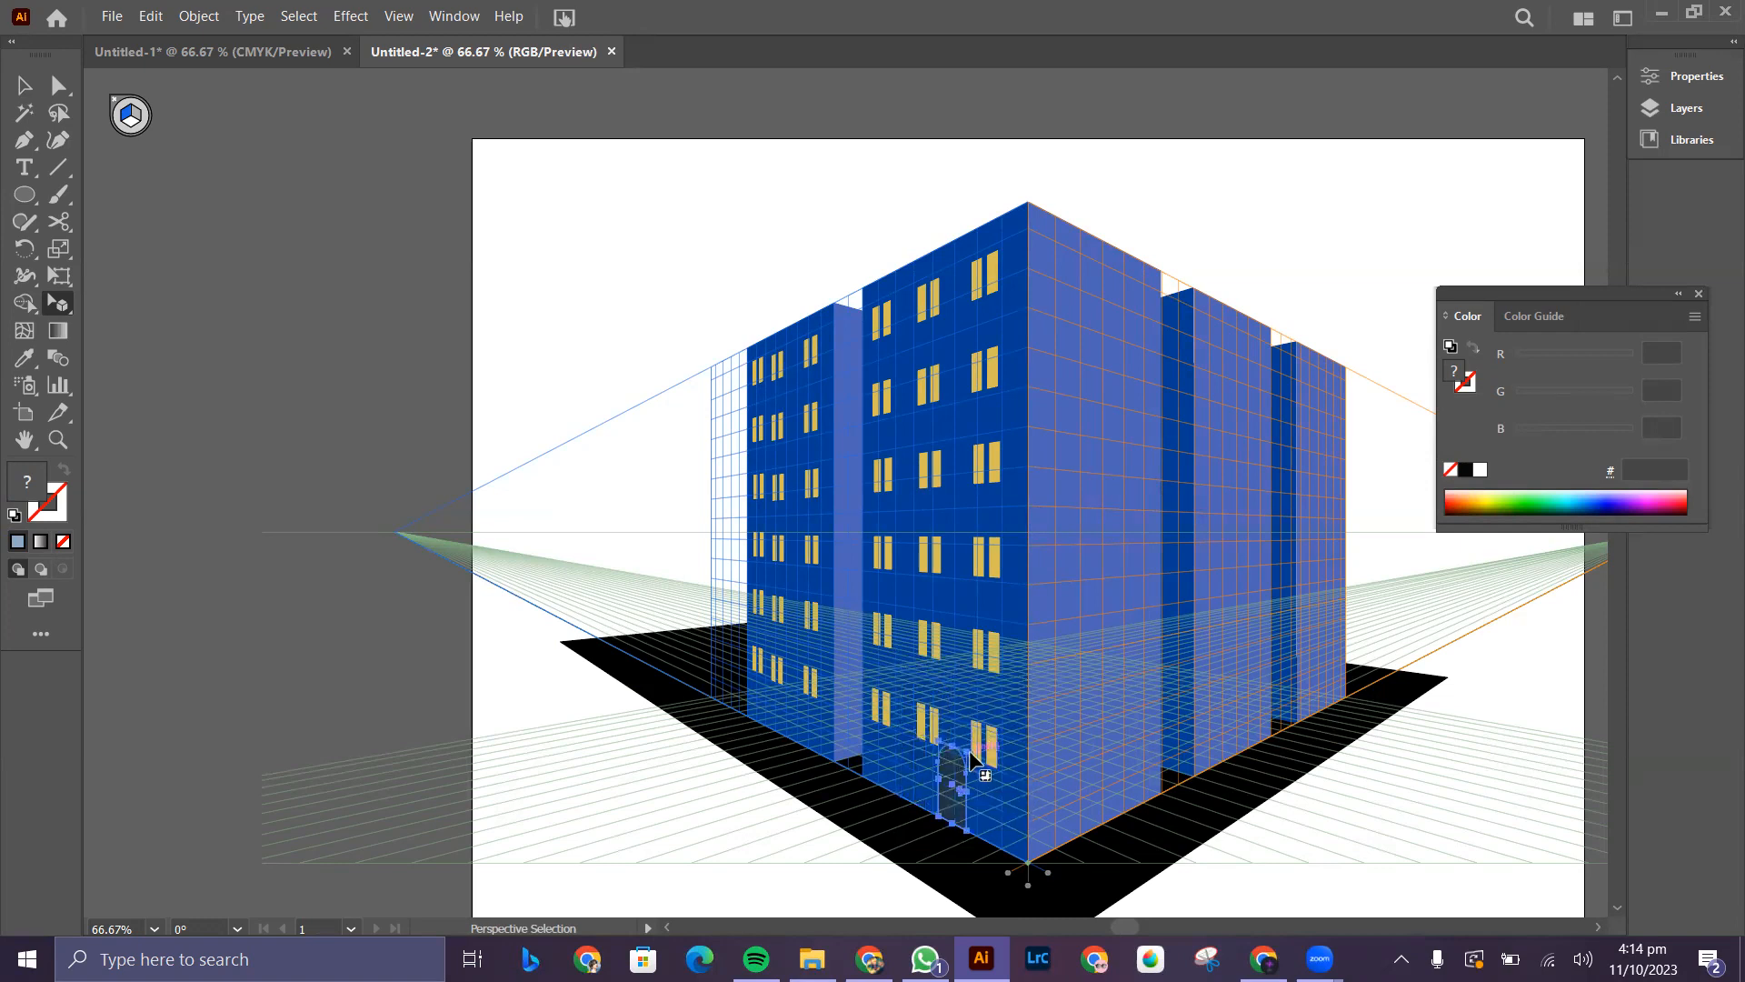
drag(966, 761, 791, 725)
drag(787, 723, 791, 738)
- Change the fill of the central building's door to grey 858C93
click(950, 802)
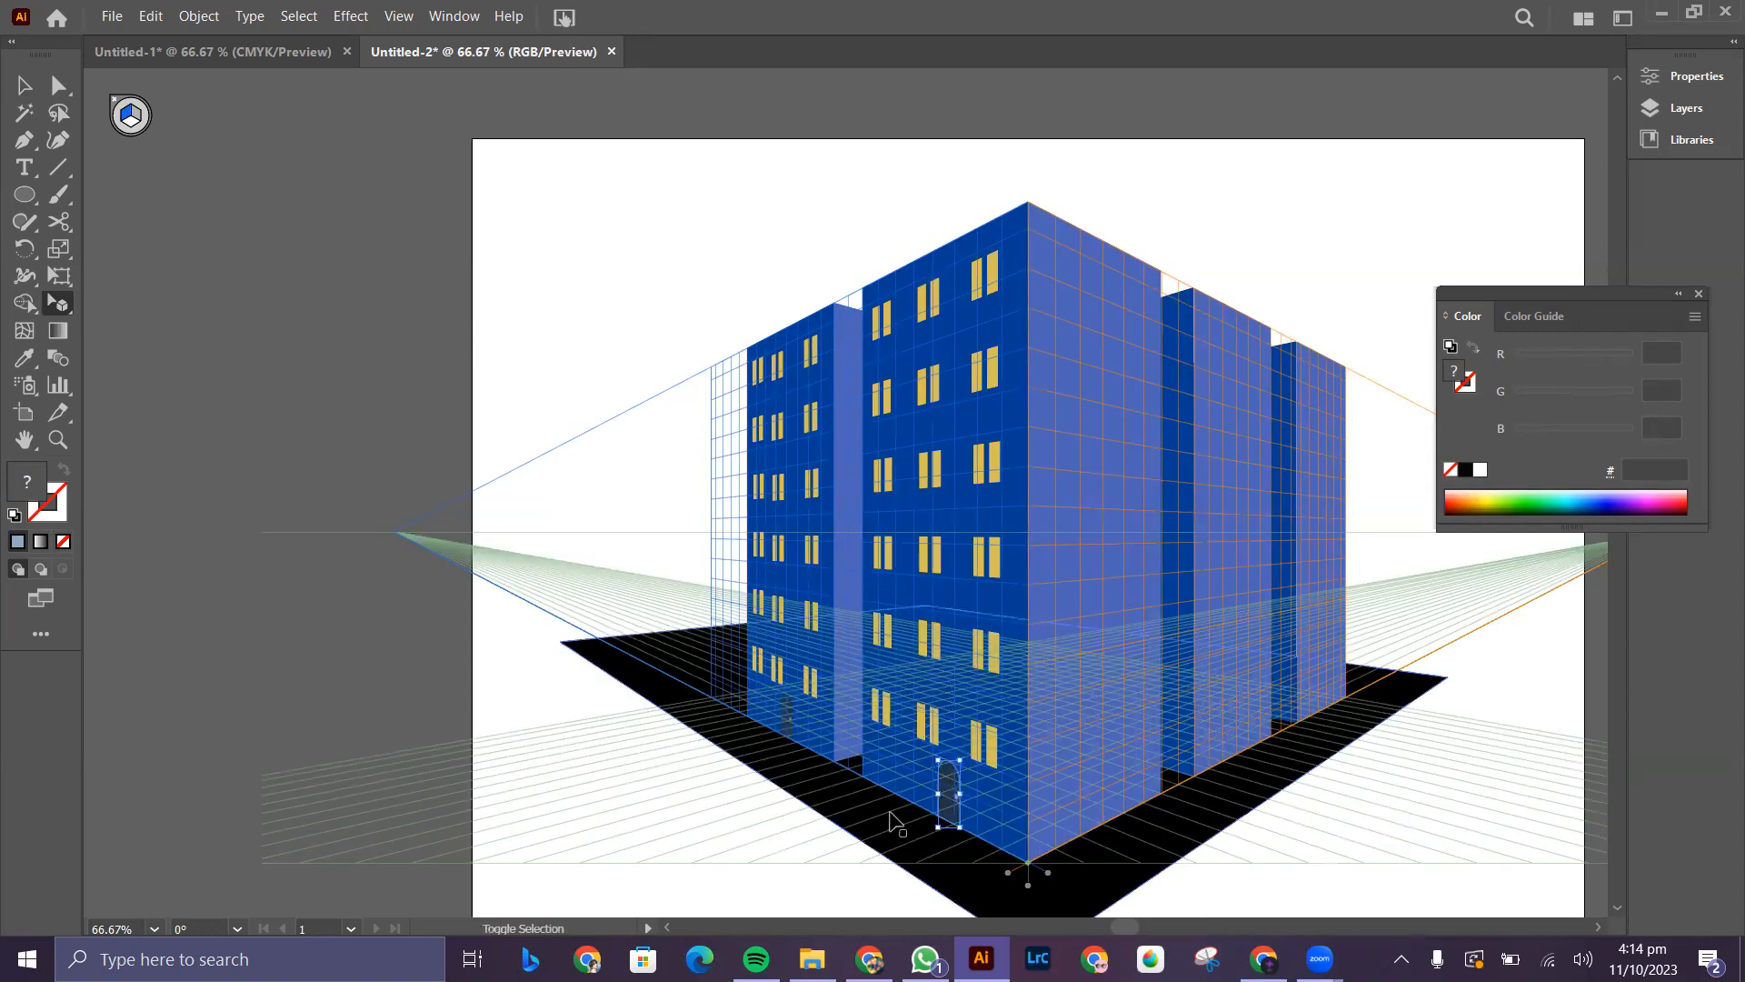
click(945, 808)
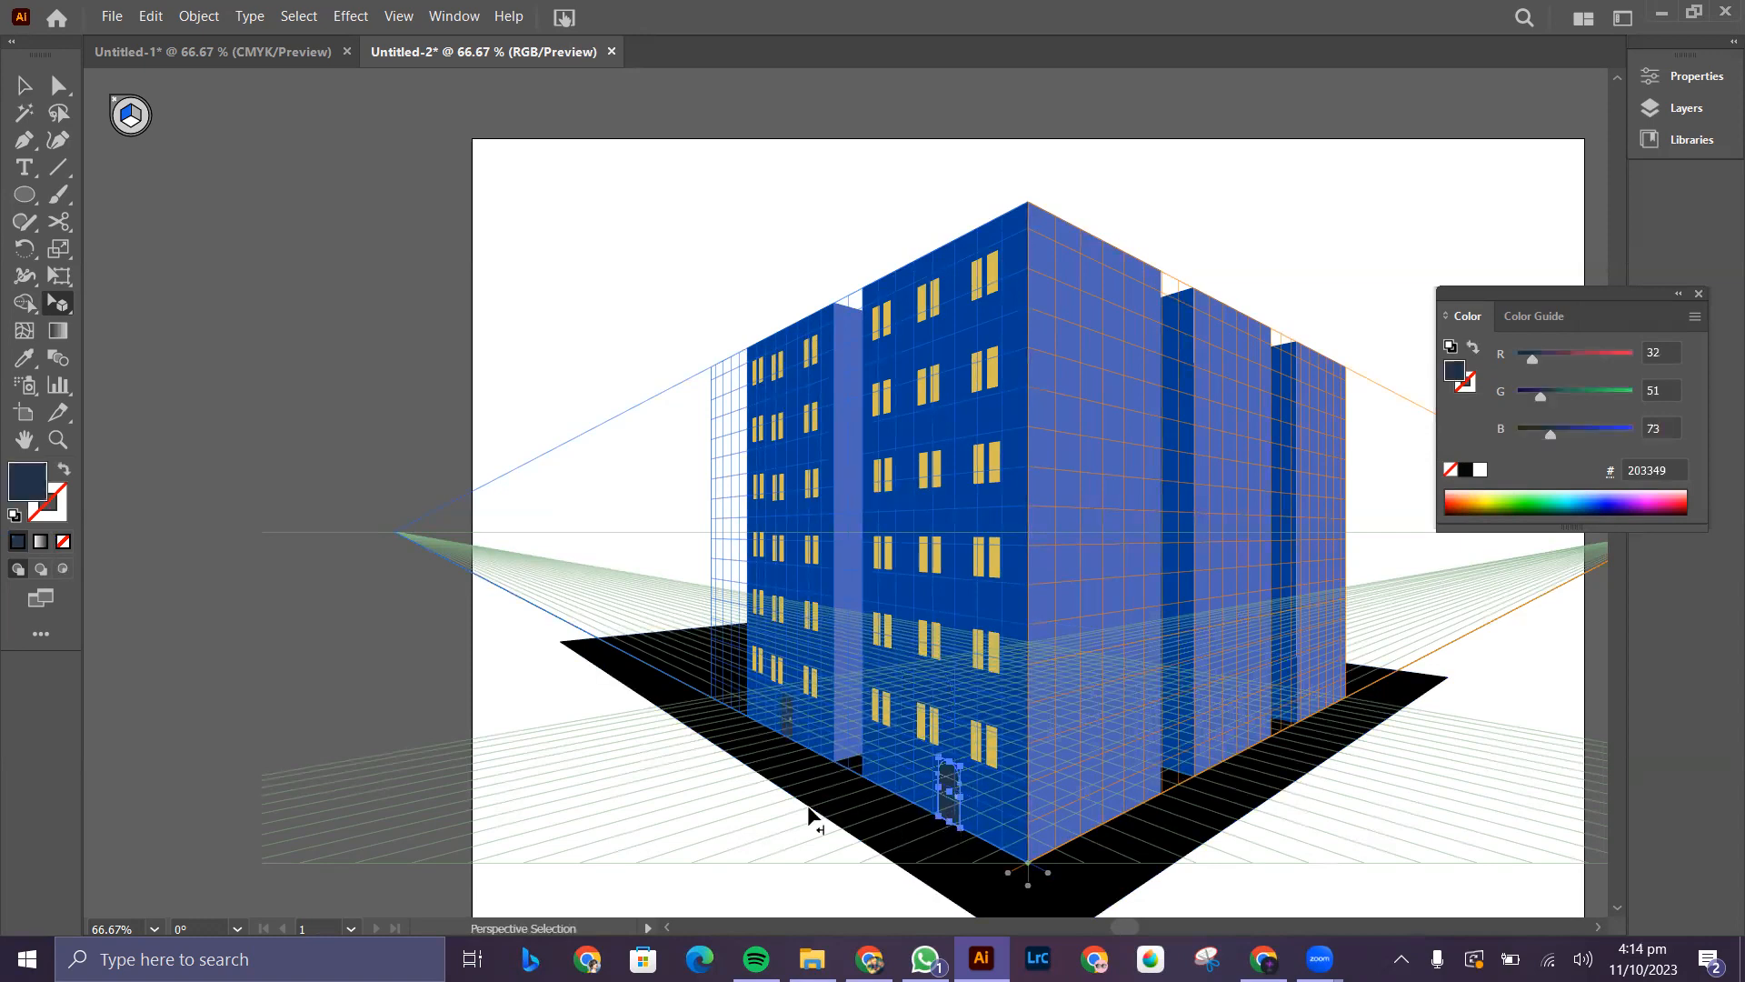
double_click(14, 488)
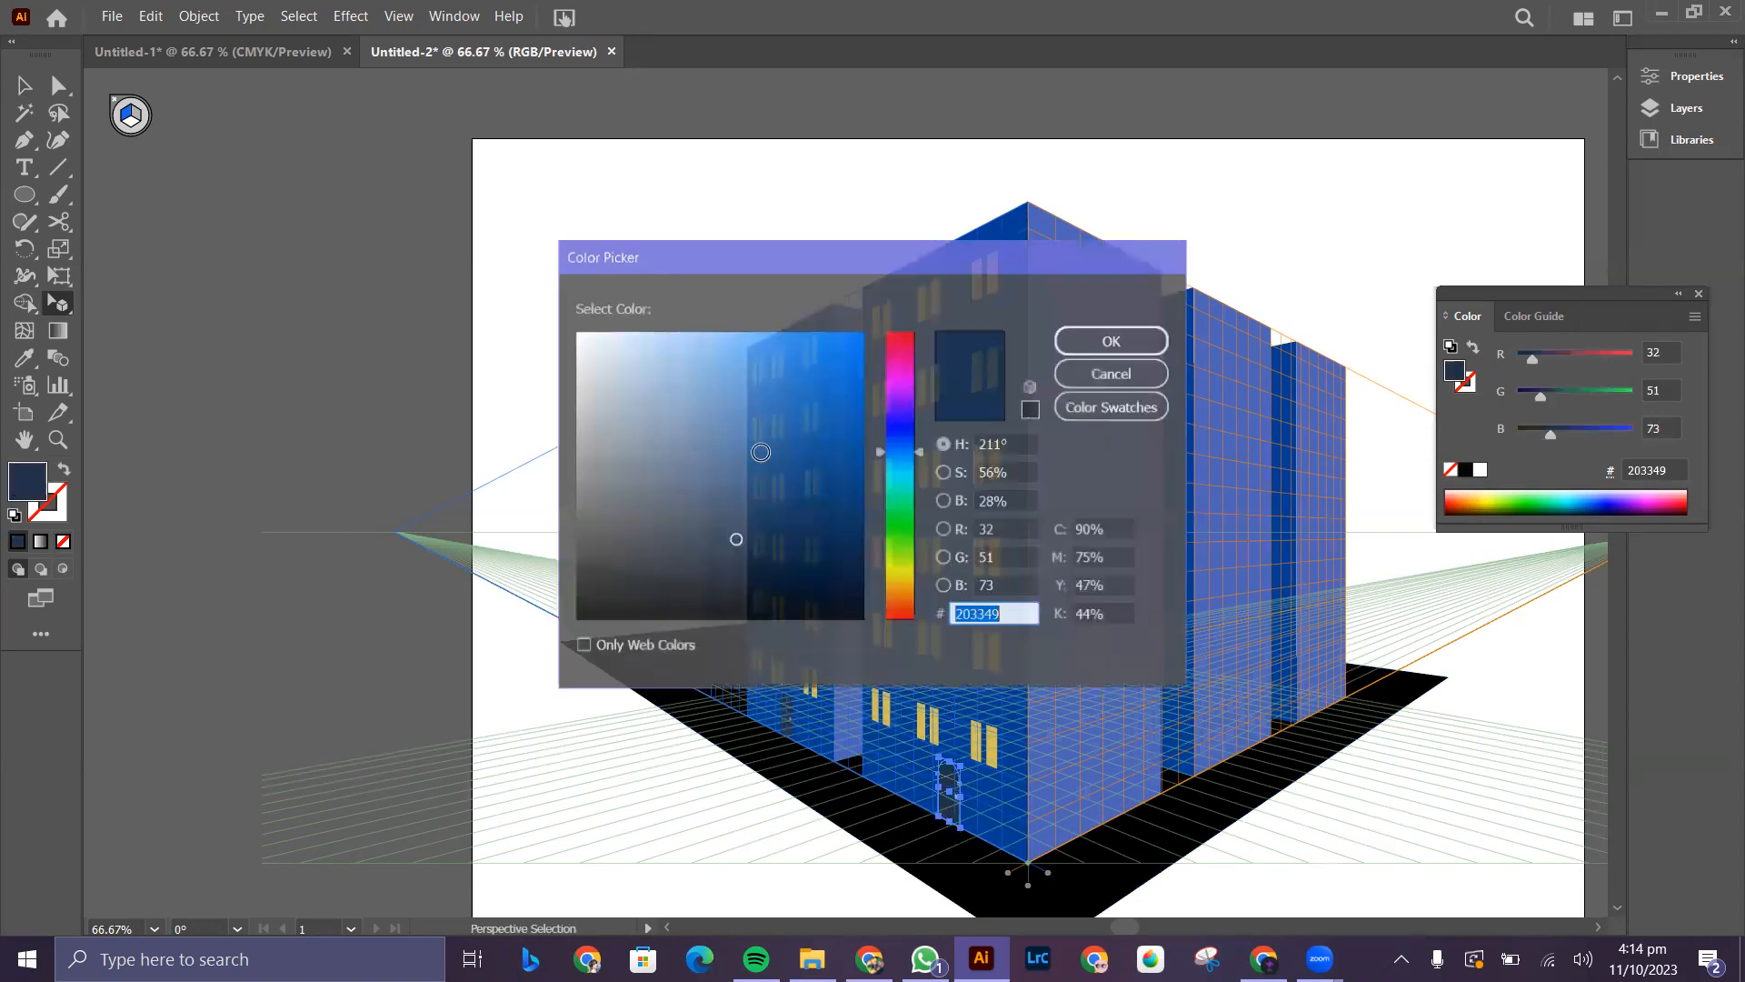
drag(728, 537, 602, 453)
click(1111, 341)
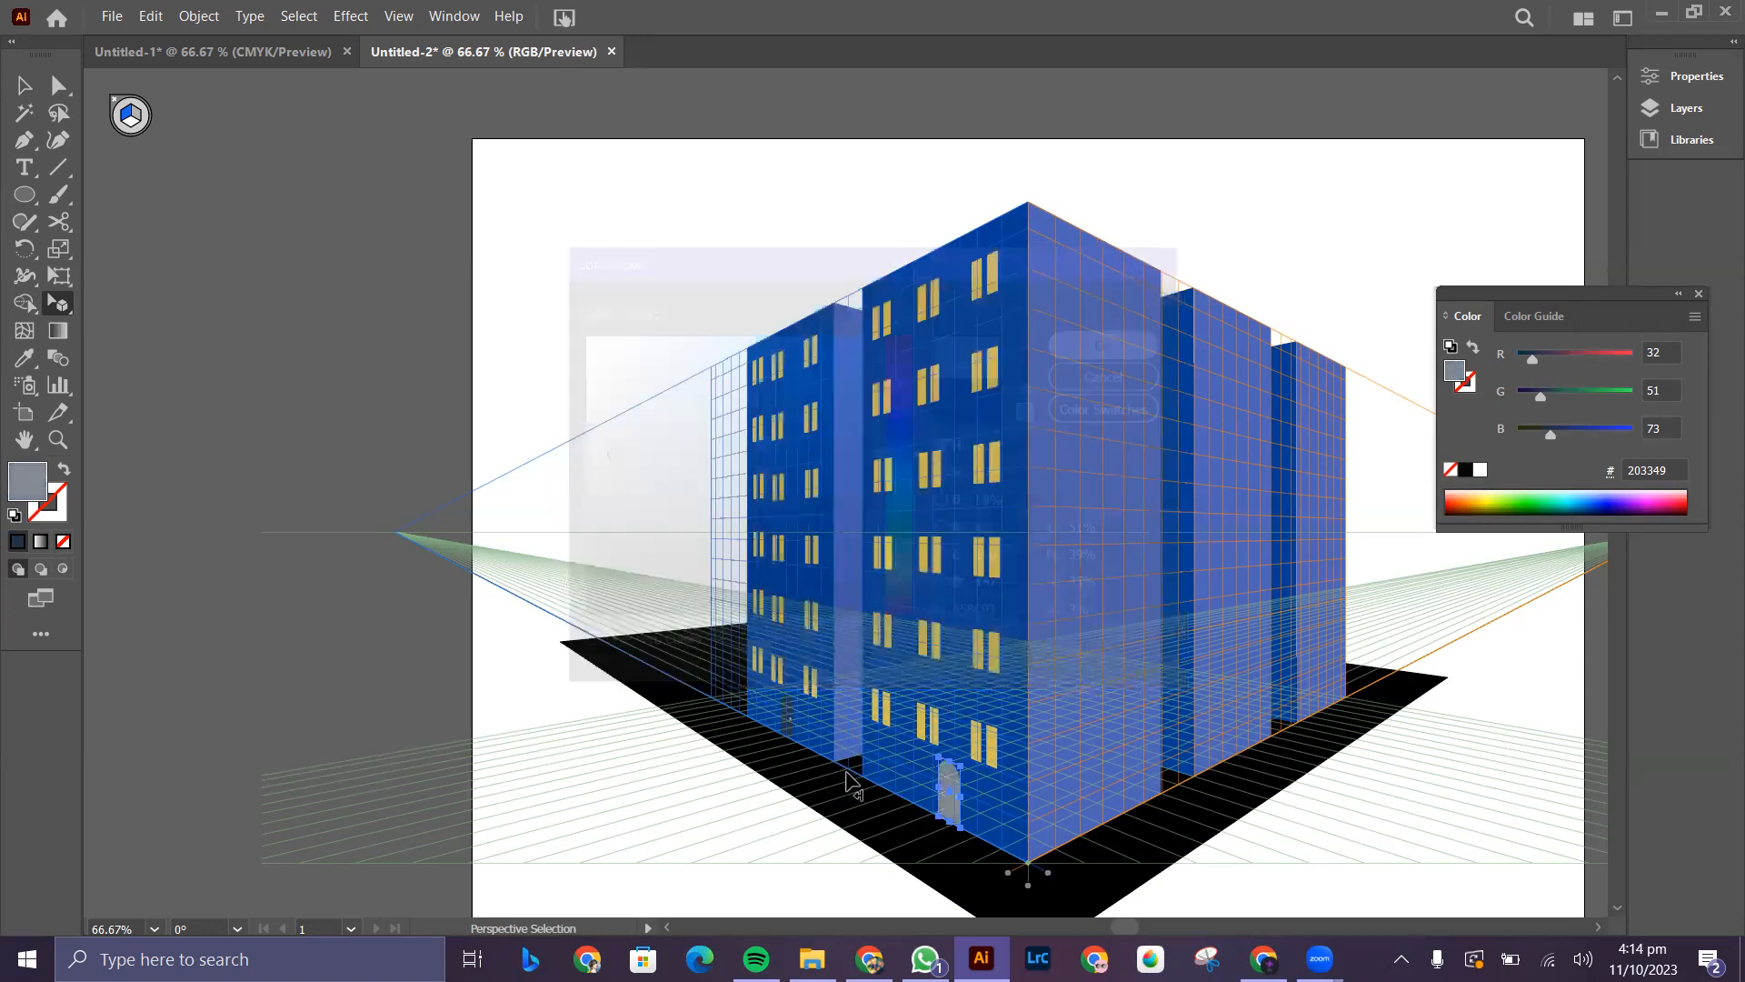
click(920, 863)
click(946, 816)
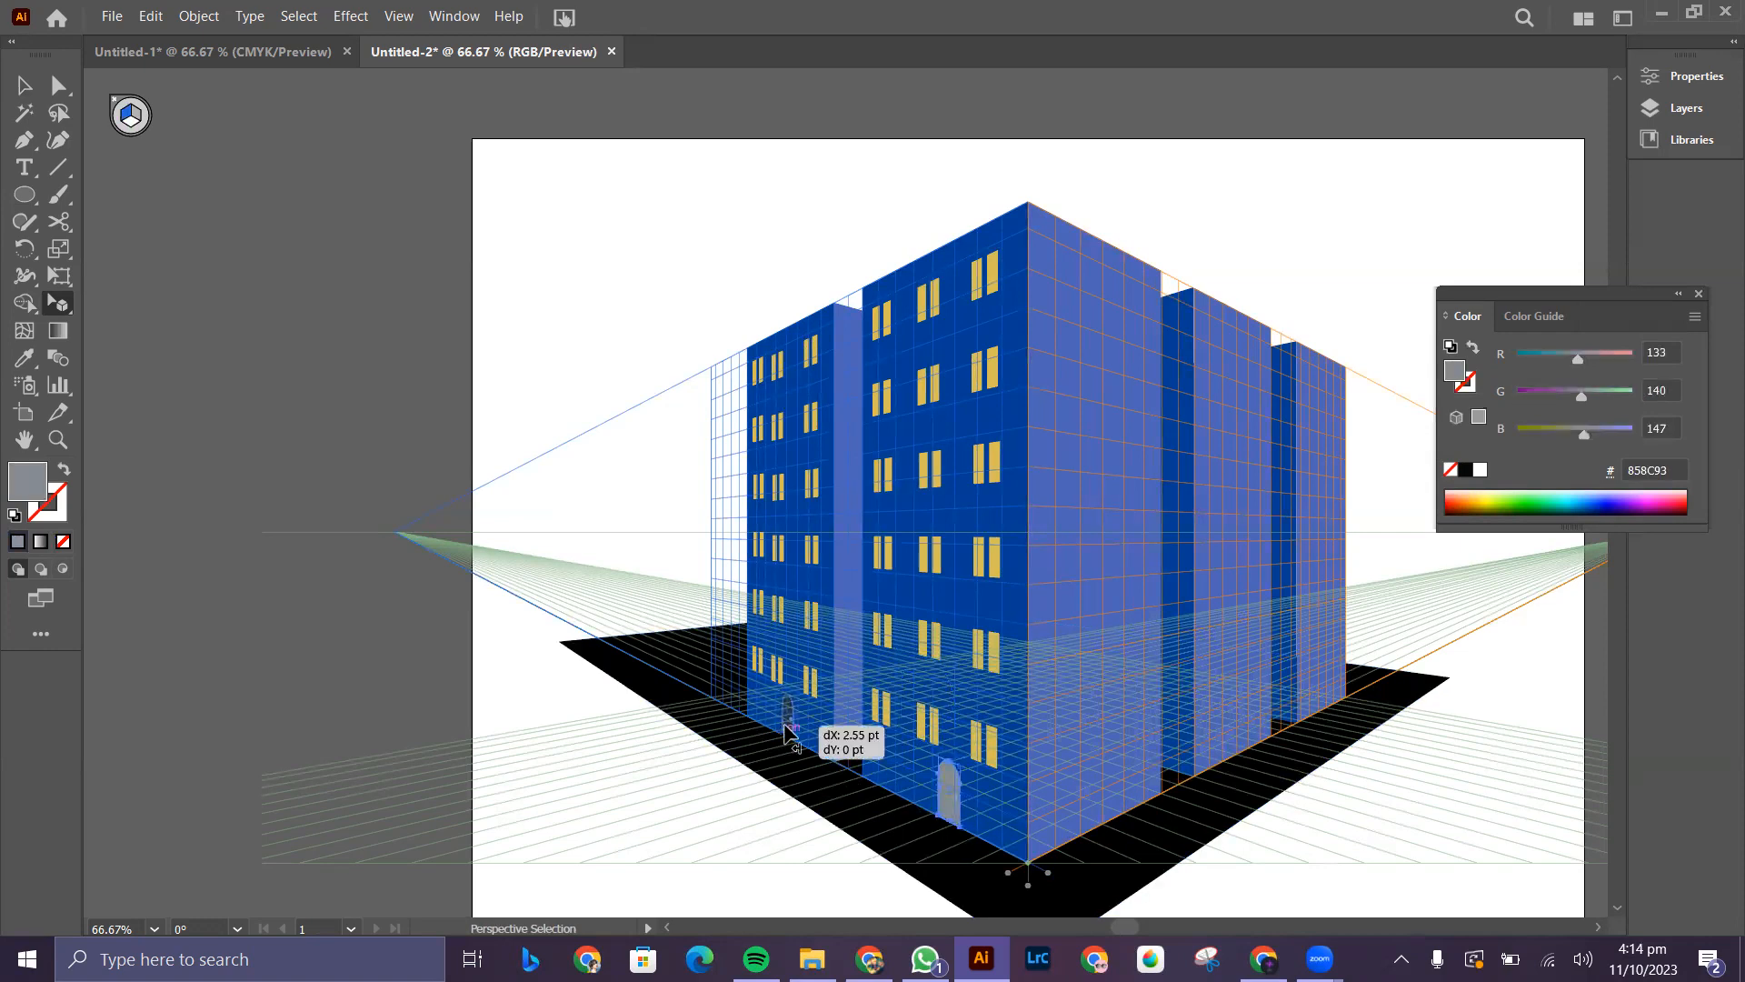
- Recolour the leftmost building's door by sampling the central door's grey with the Eyedropper, and deselect it
click(786, 724)
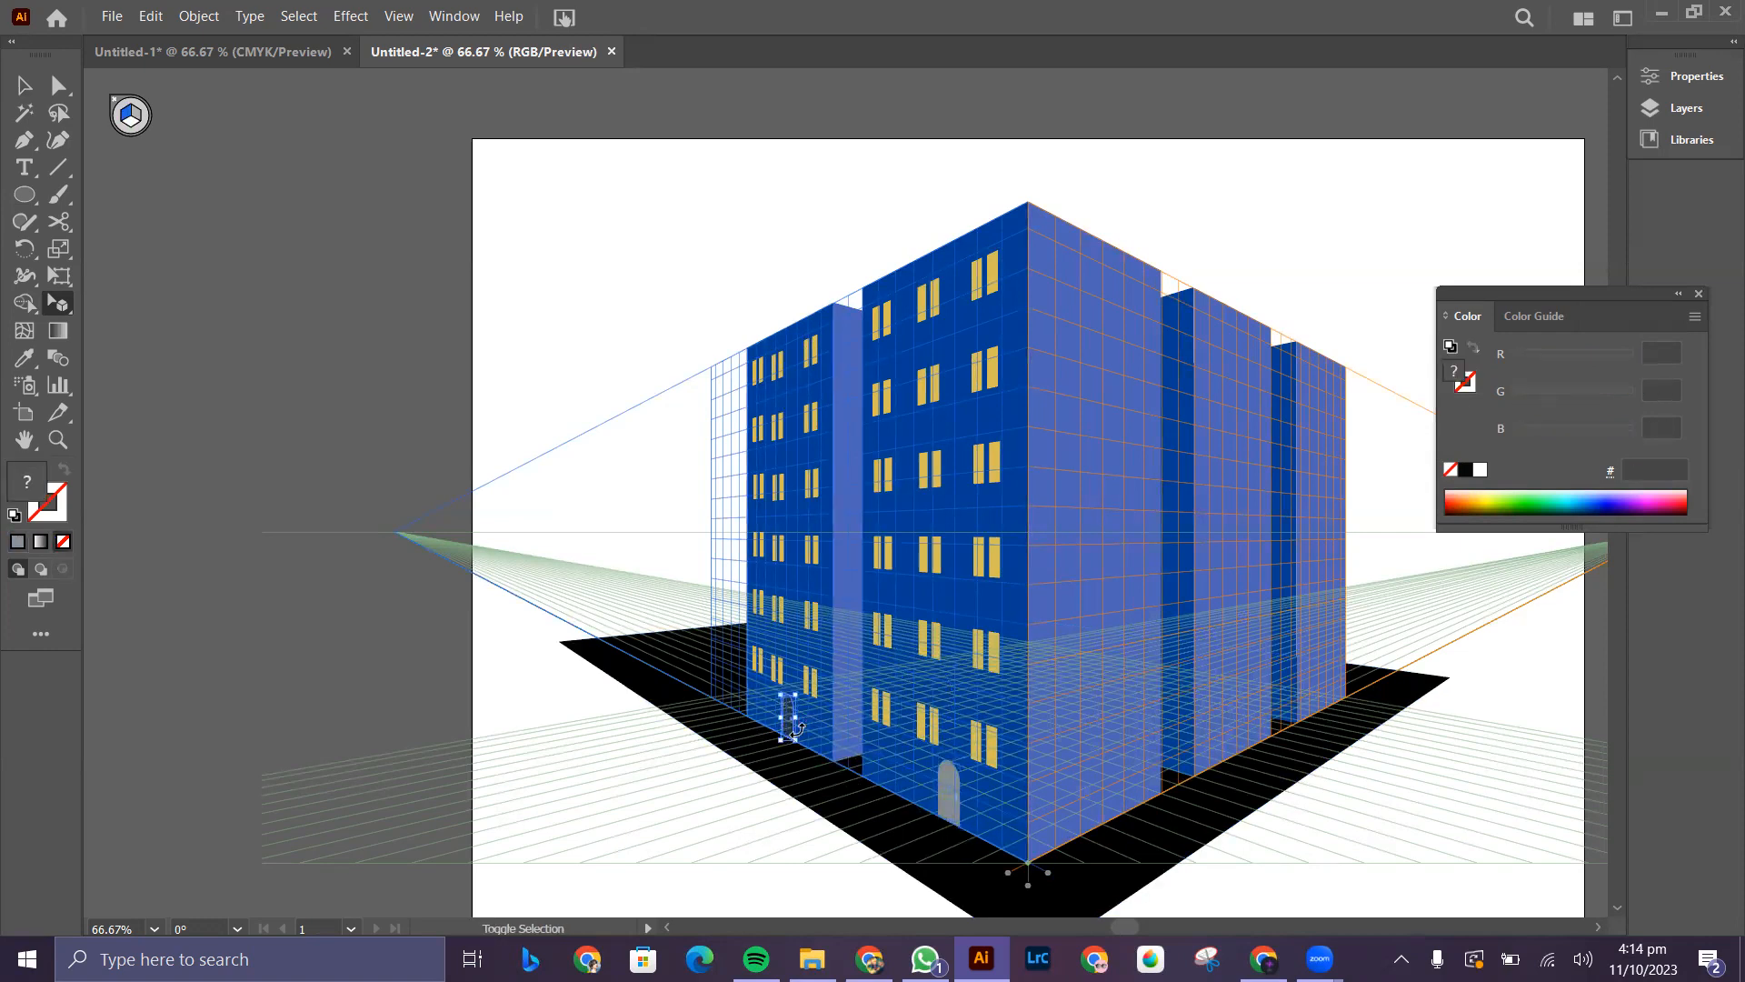
click(772, 755)
click(788, 730)
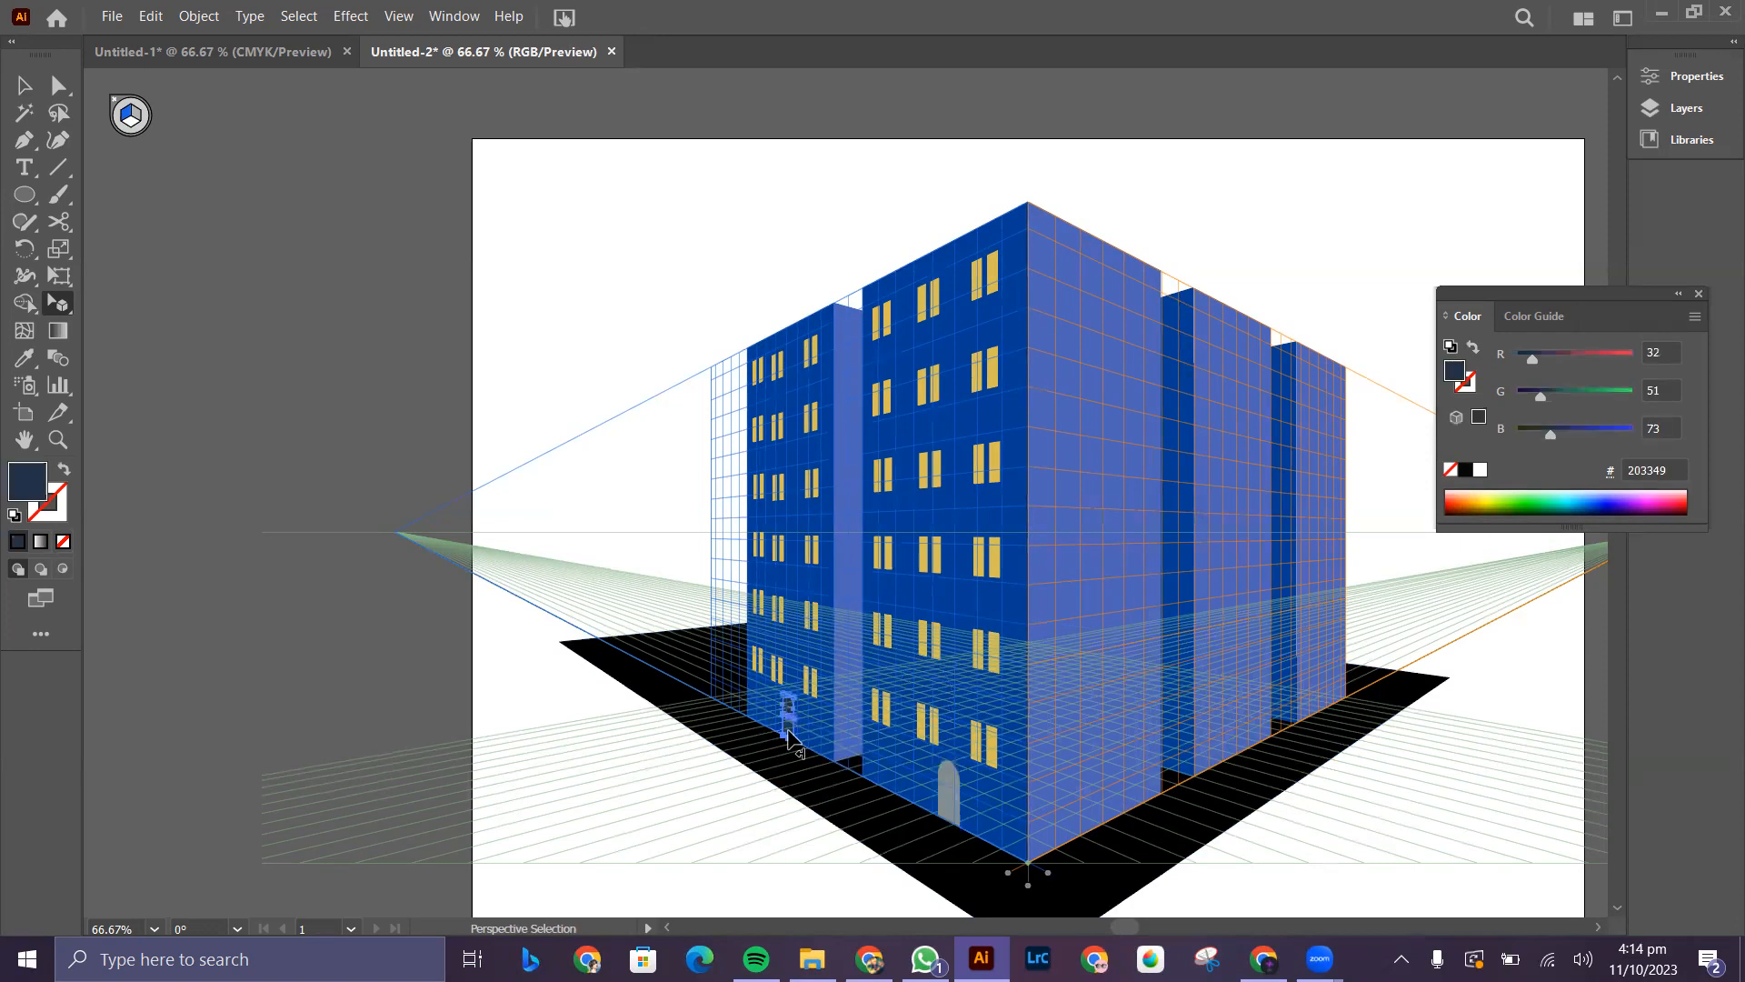
click(23, 360)
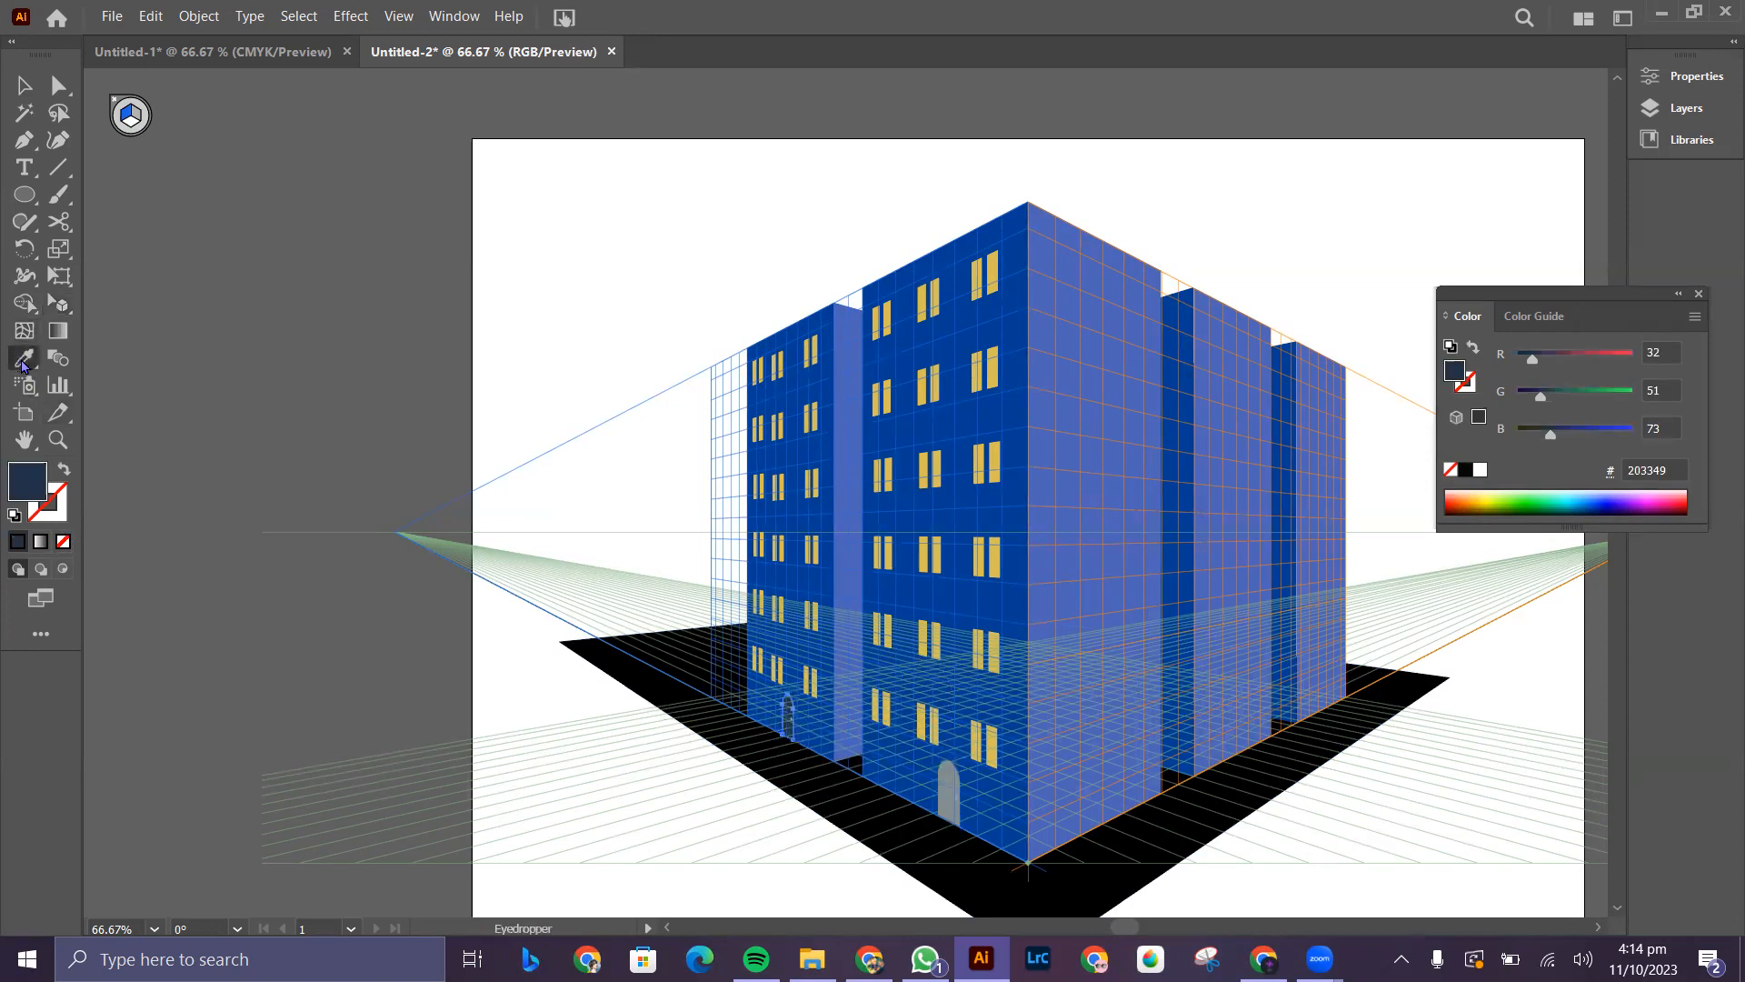
click(945, 809)
click(24, 84)
click(316, 457)
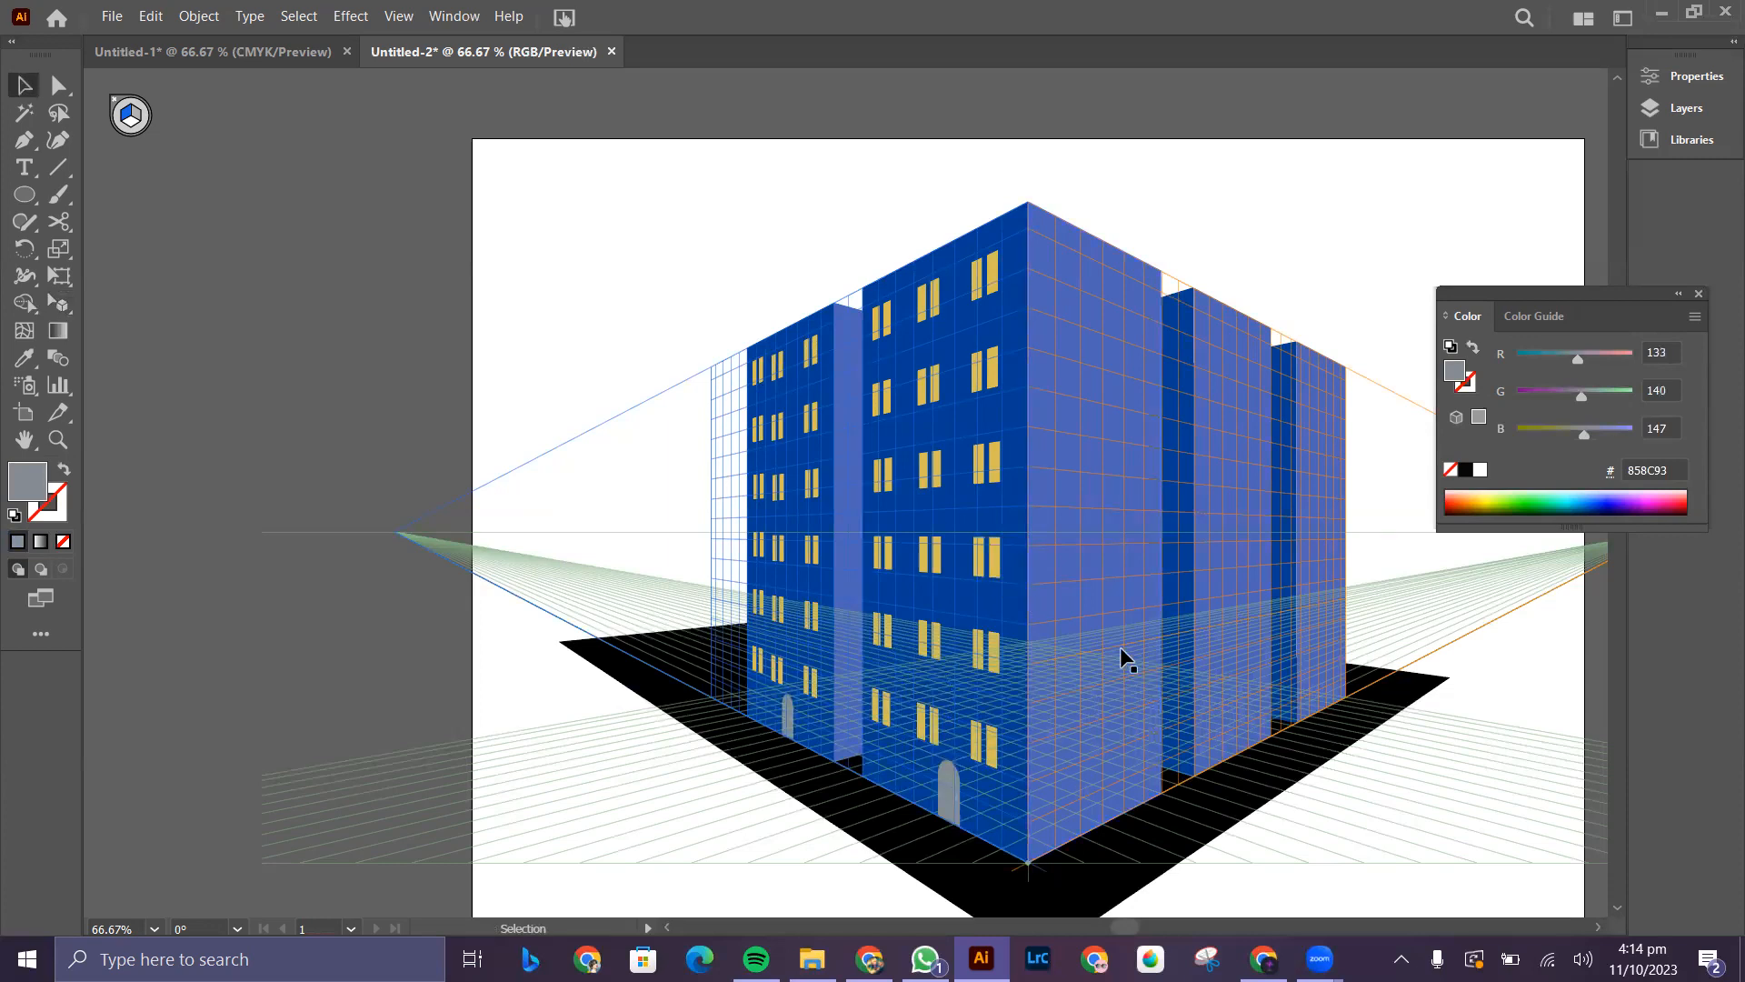
scroll(1006, 608, down, 1)
scroll(1259, 736, down, 1)
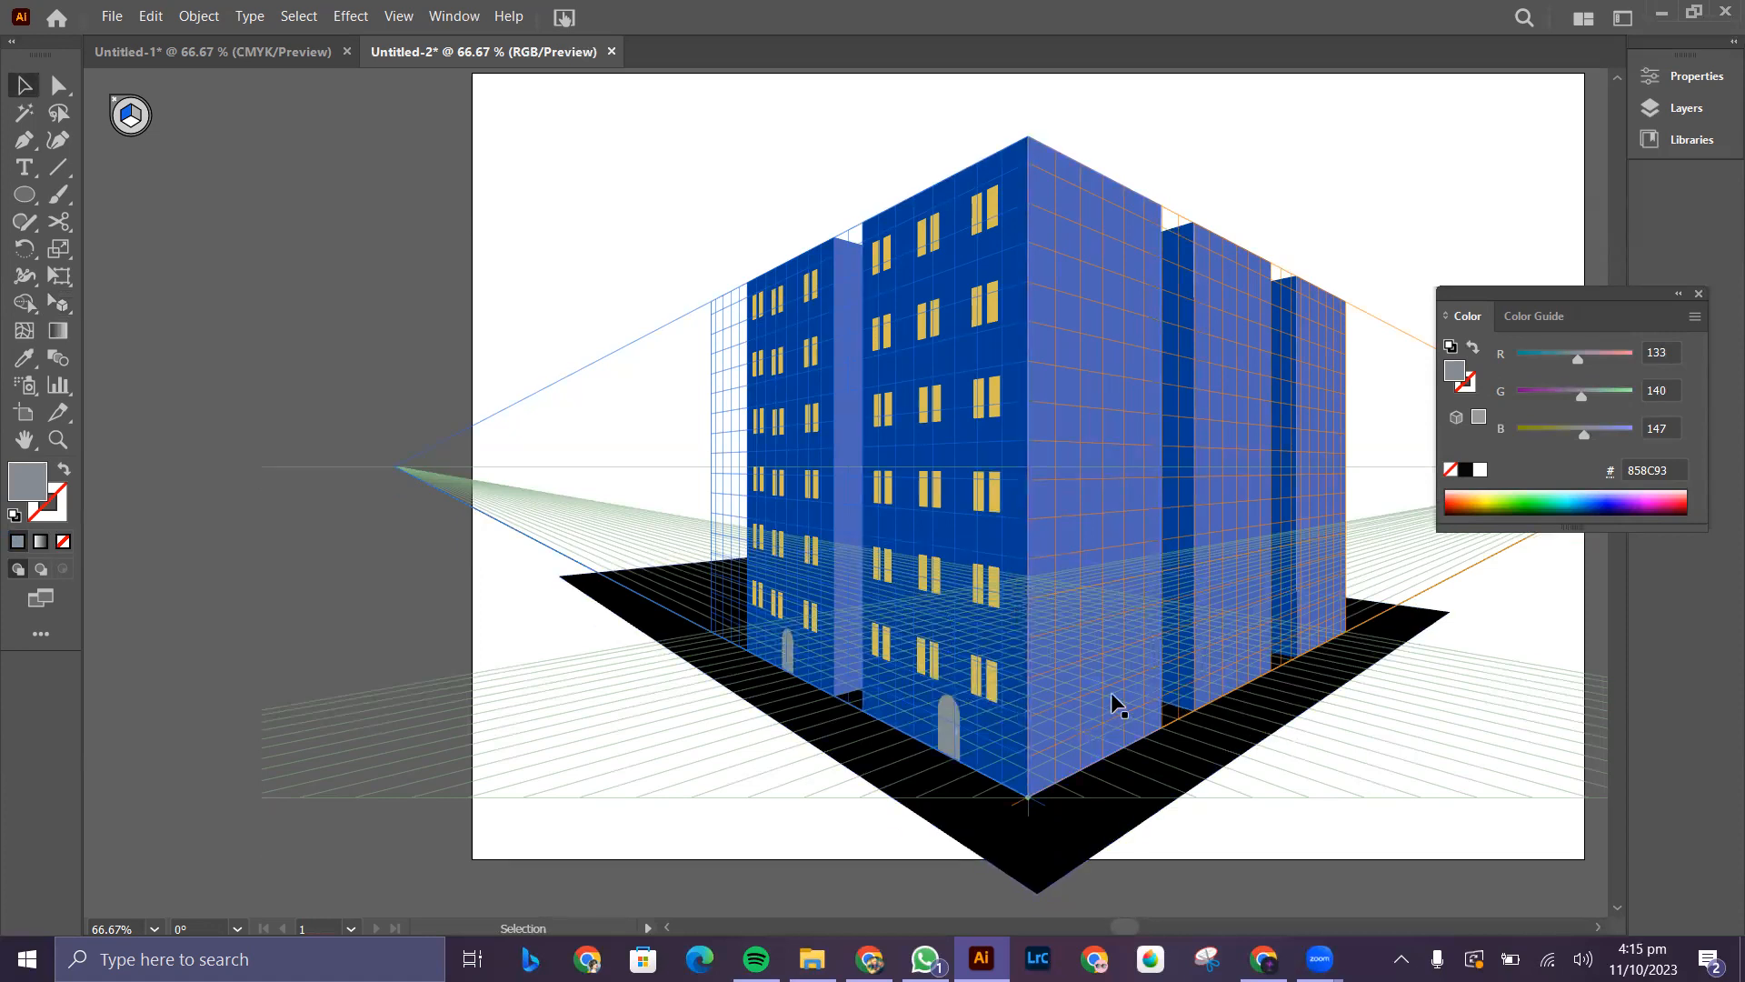
- Draw a grey rectangle on the horizontal grid plane near the base of the central building's right wall as an upper stair tread
scroll(1119, 704, down, 1)
scroll(1297, 712, down, 6)
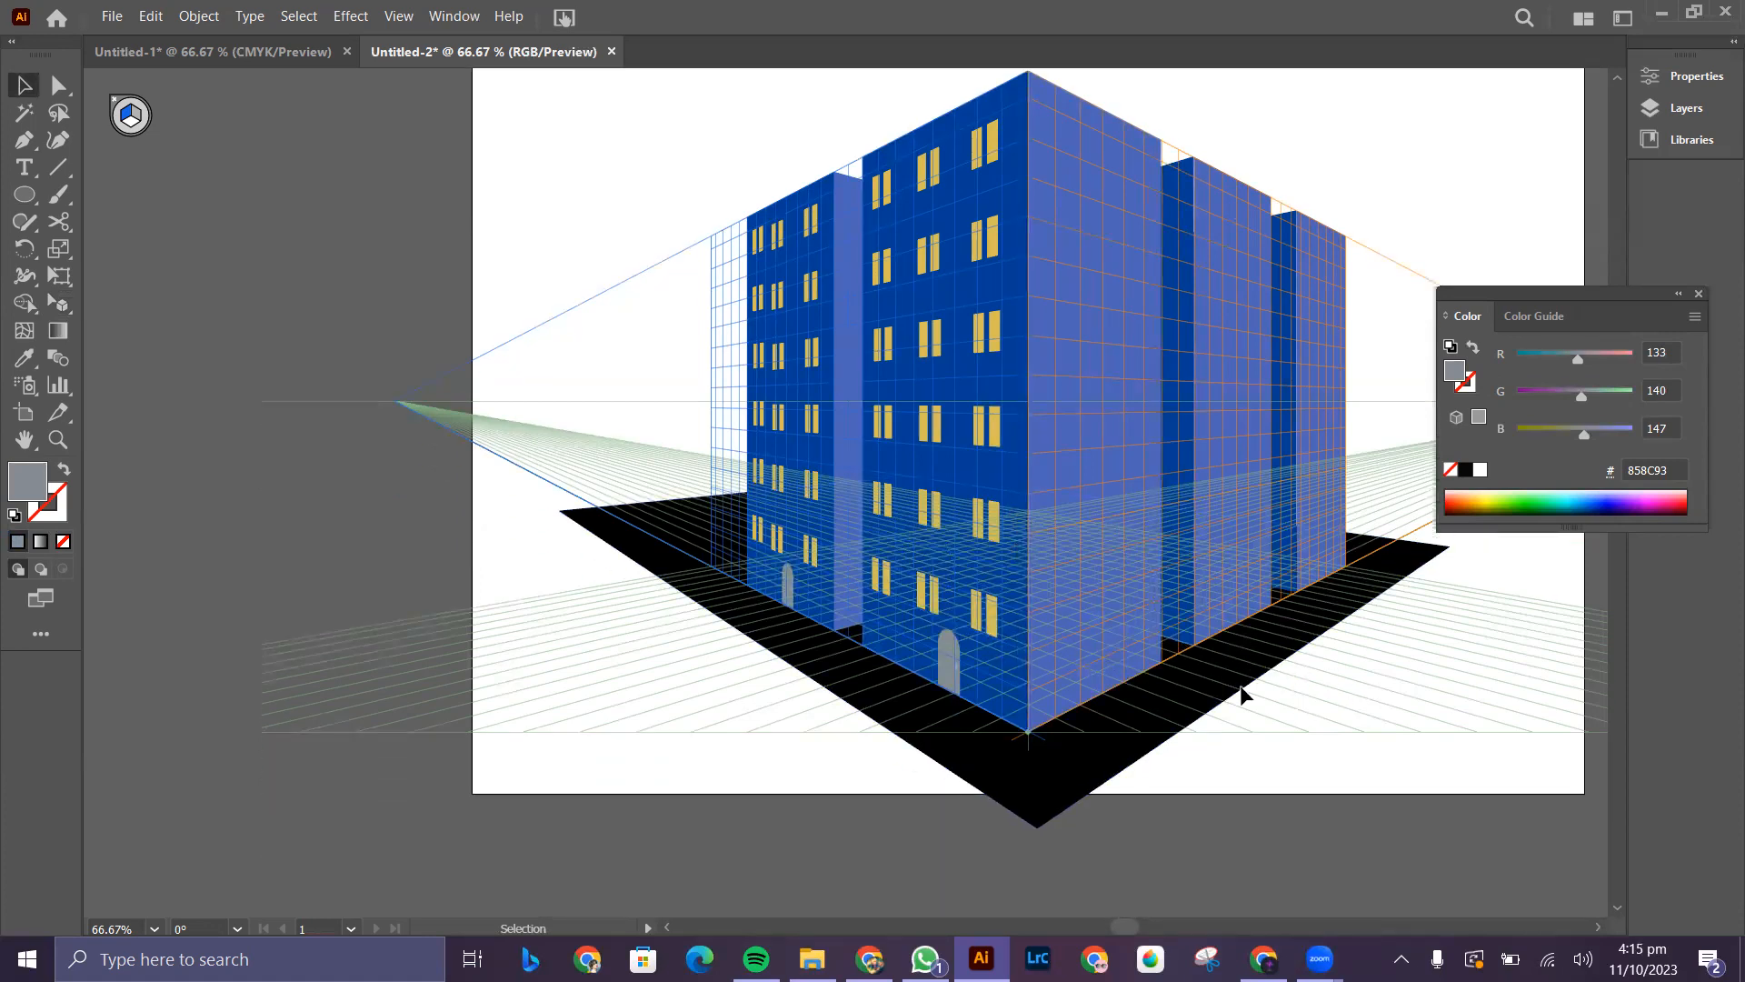
scroll(1090, 482, up, 1)
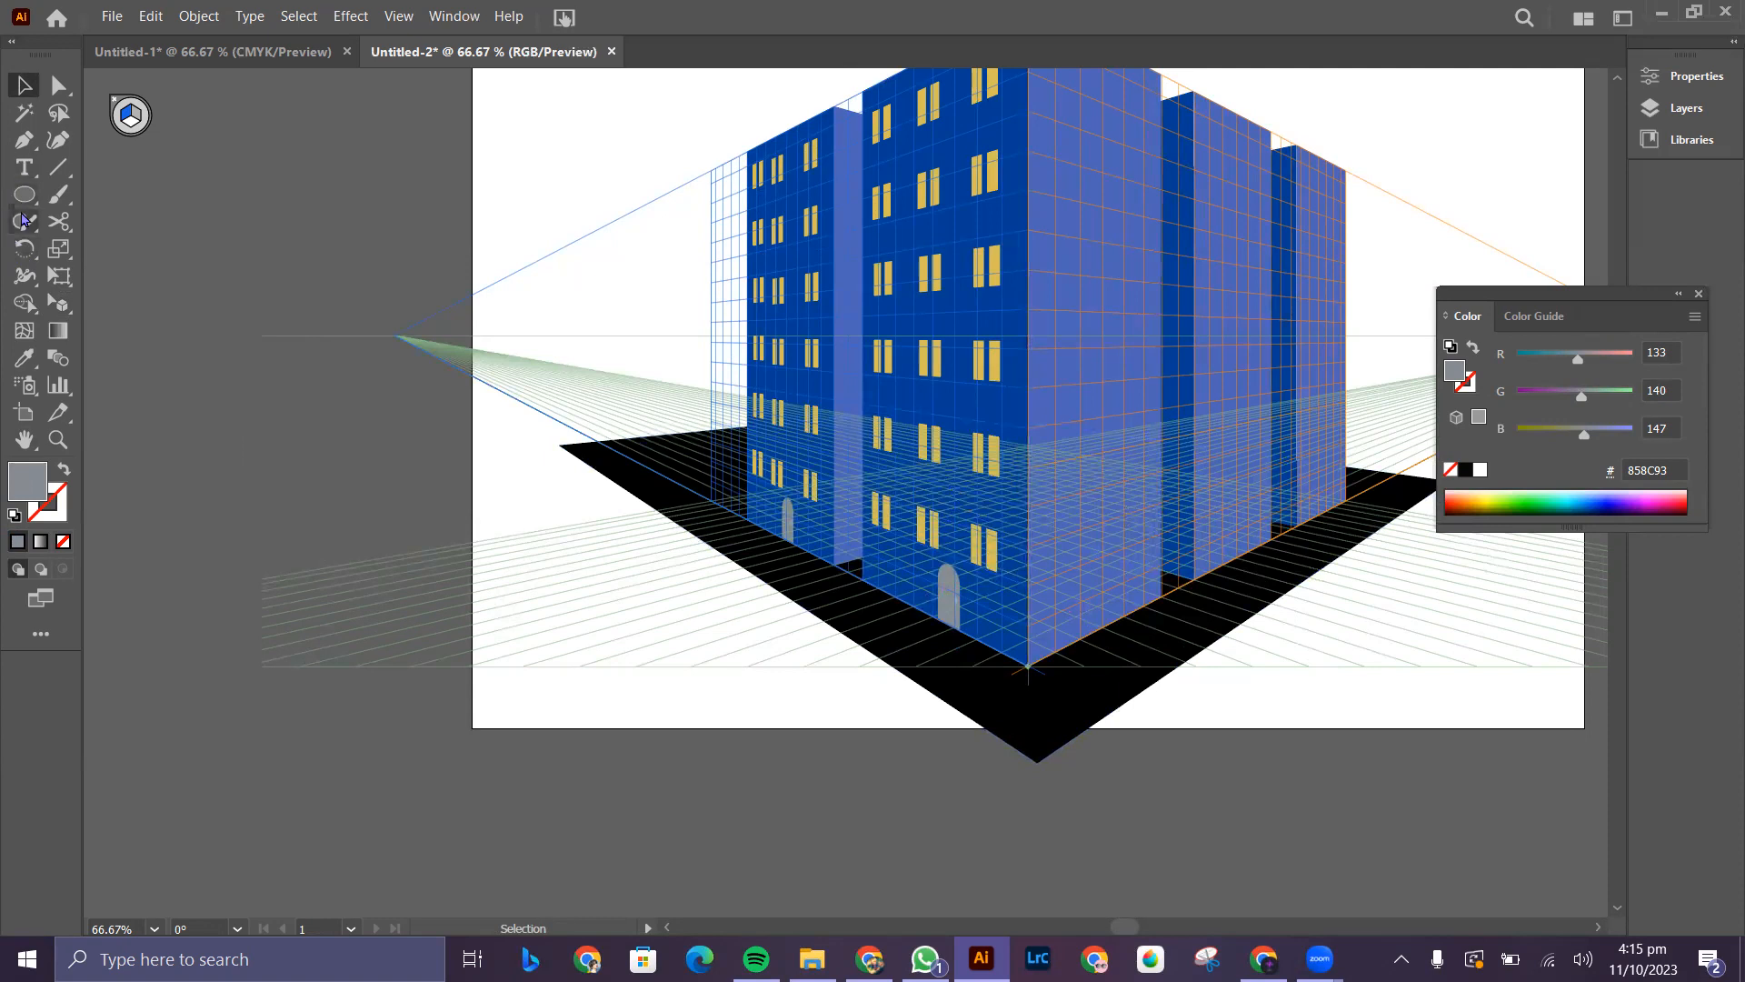
drag(24, 195, 100, 191)
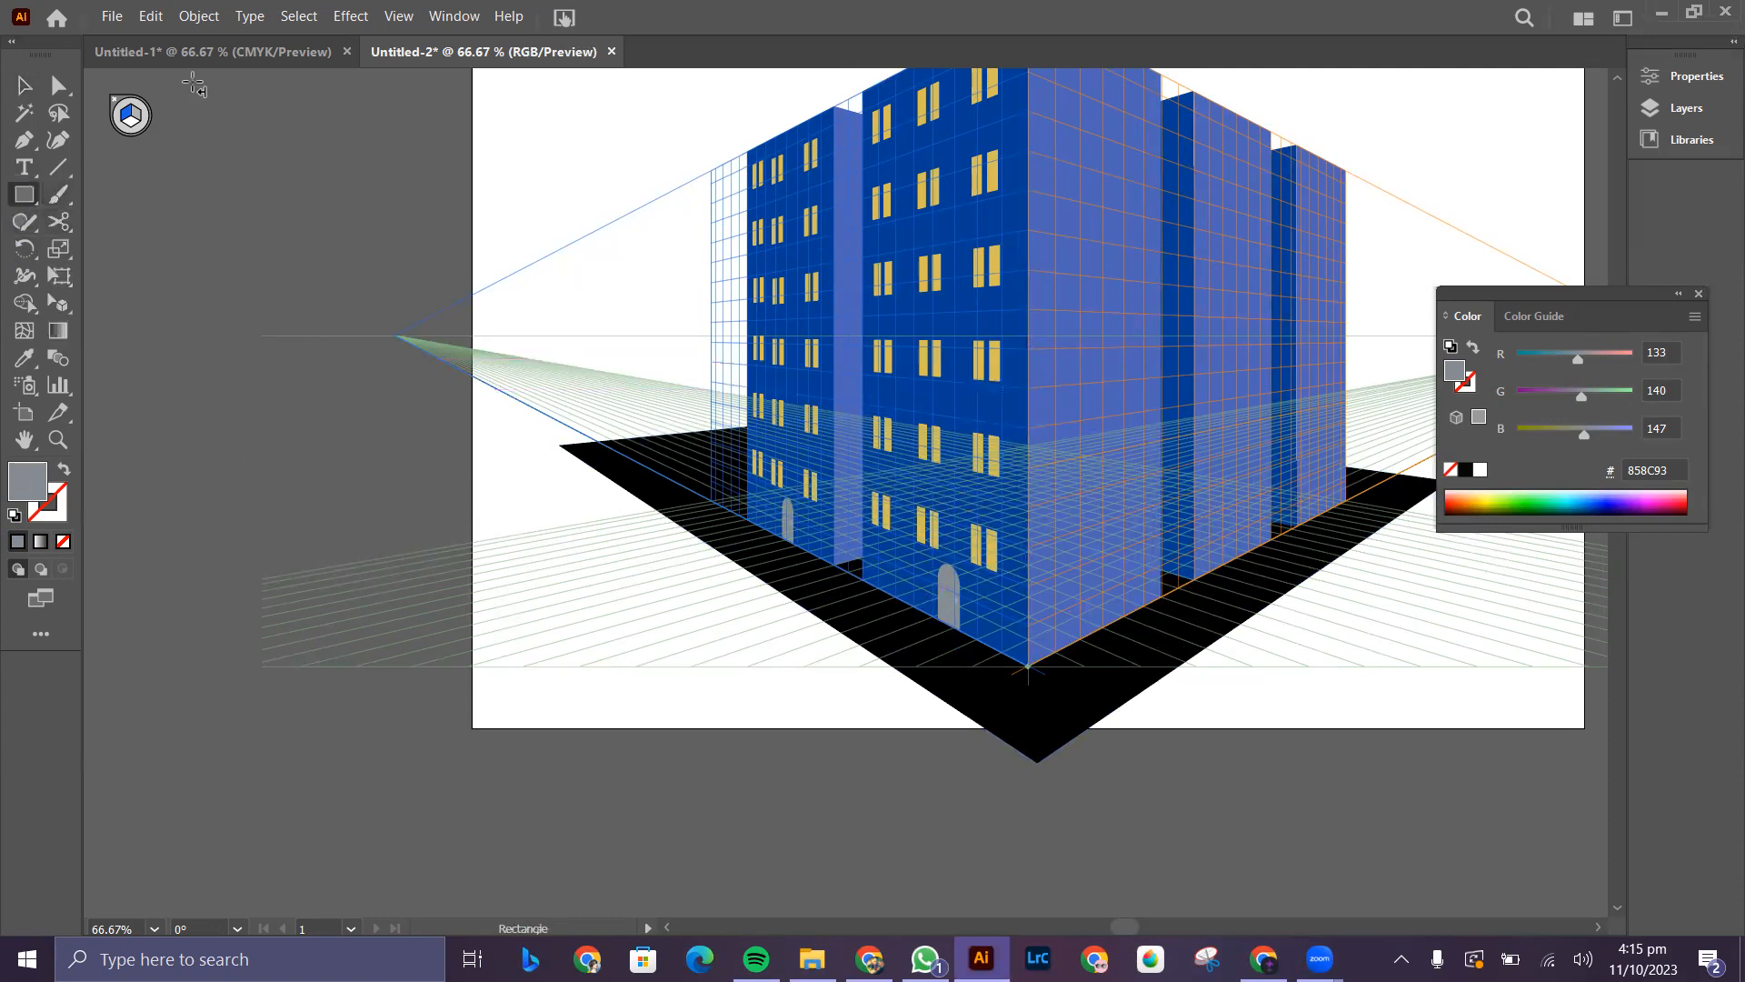
click(137, 116)
drag(1062, 538, 1142, 540)
key(ctrl+z)
click(119, 132)
drag(1061, 543, 1180, 522)
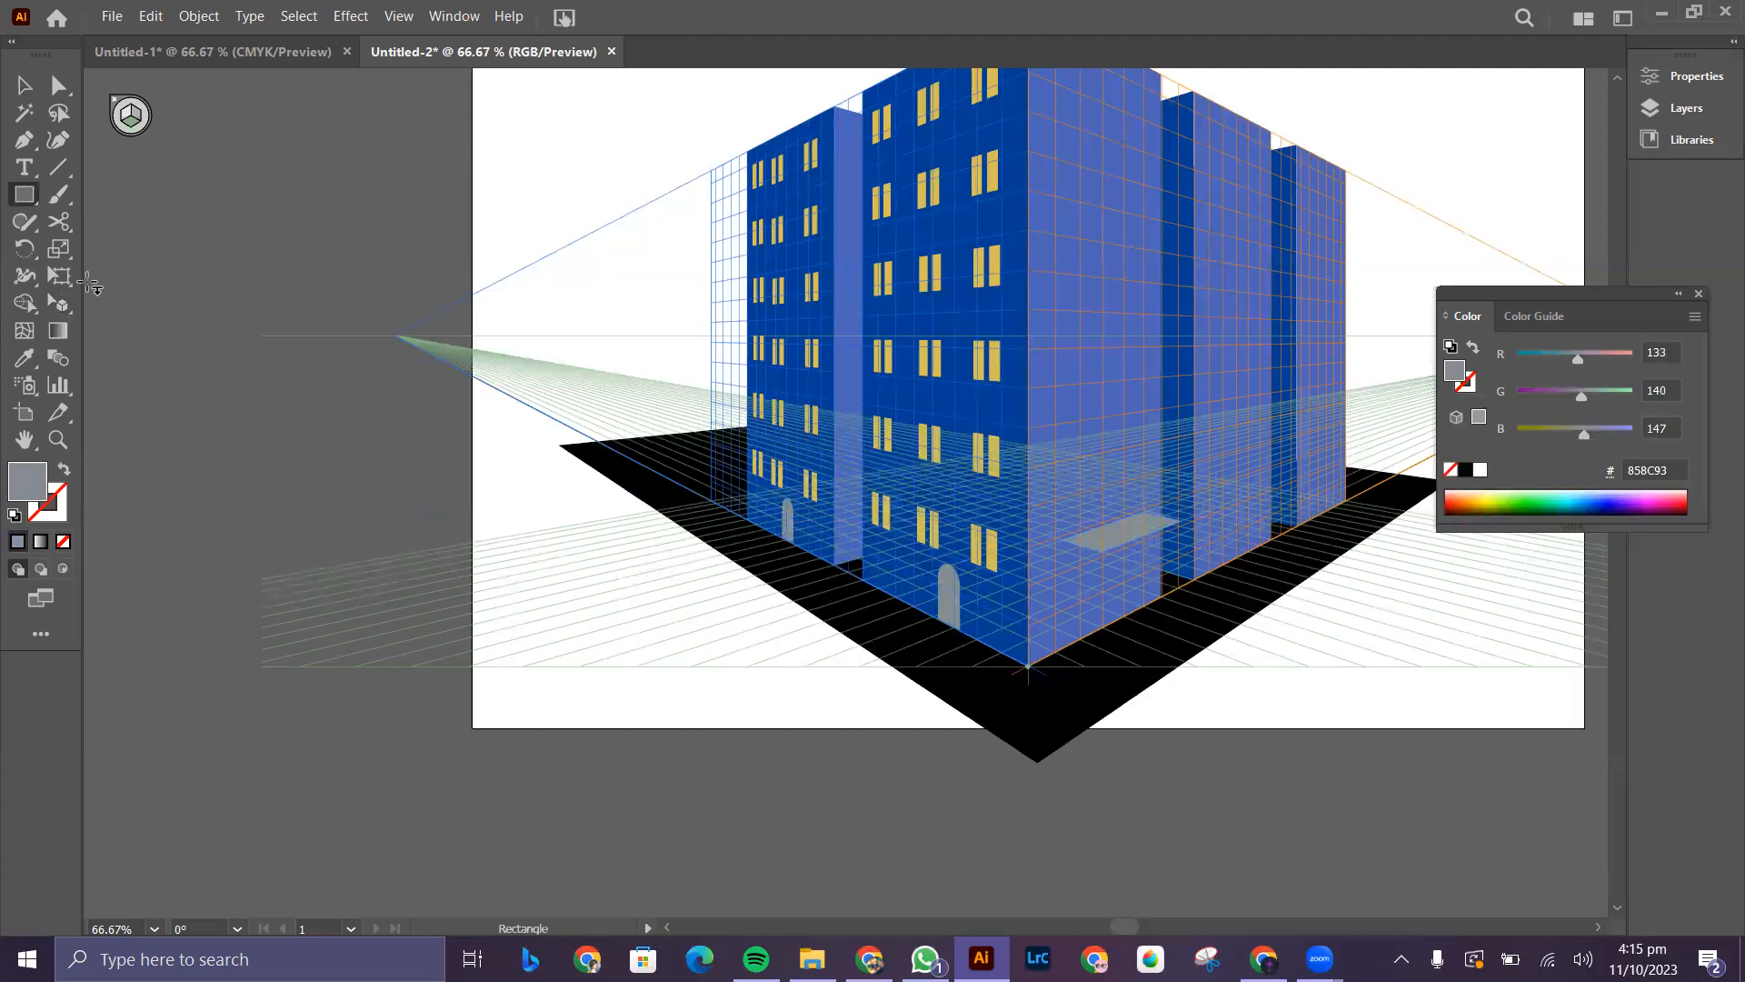
- Draw the upper riser as a rectangle on the right grid plane, going down from the upper tread's front edge
click(136, 123)
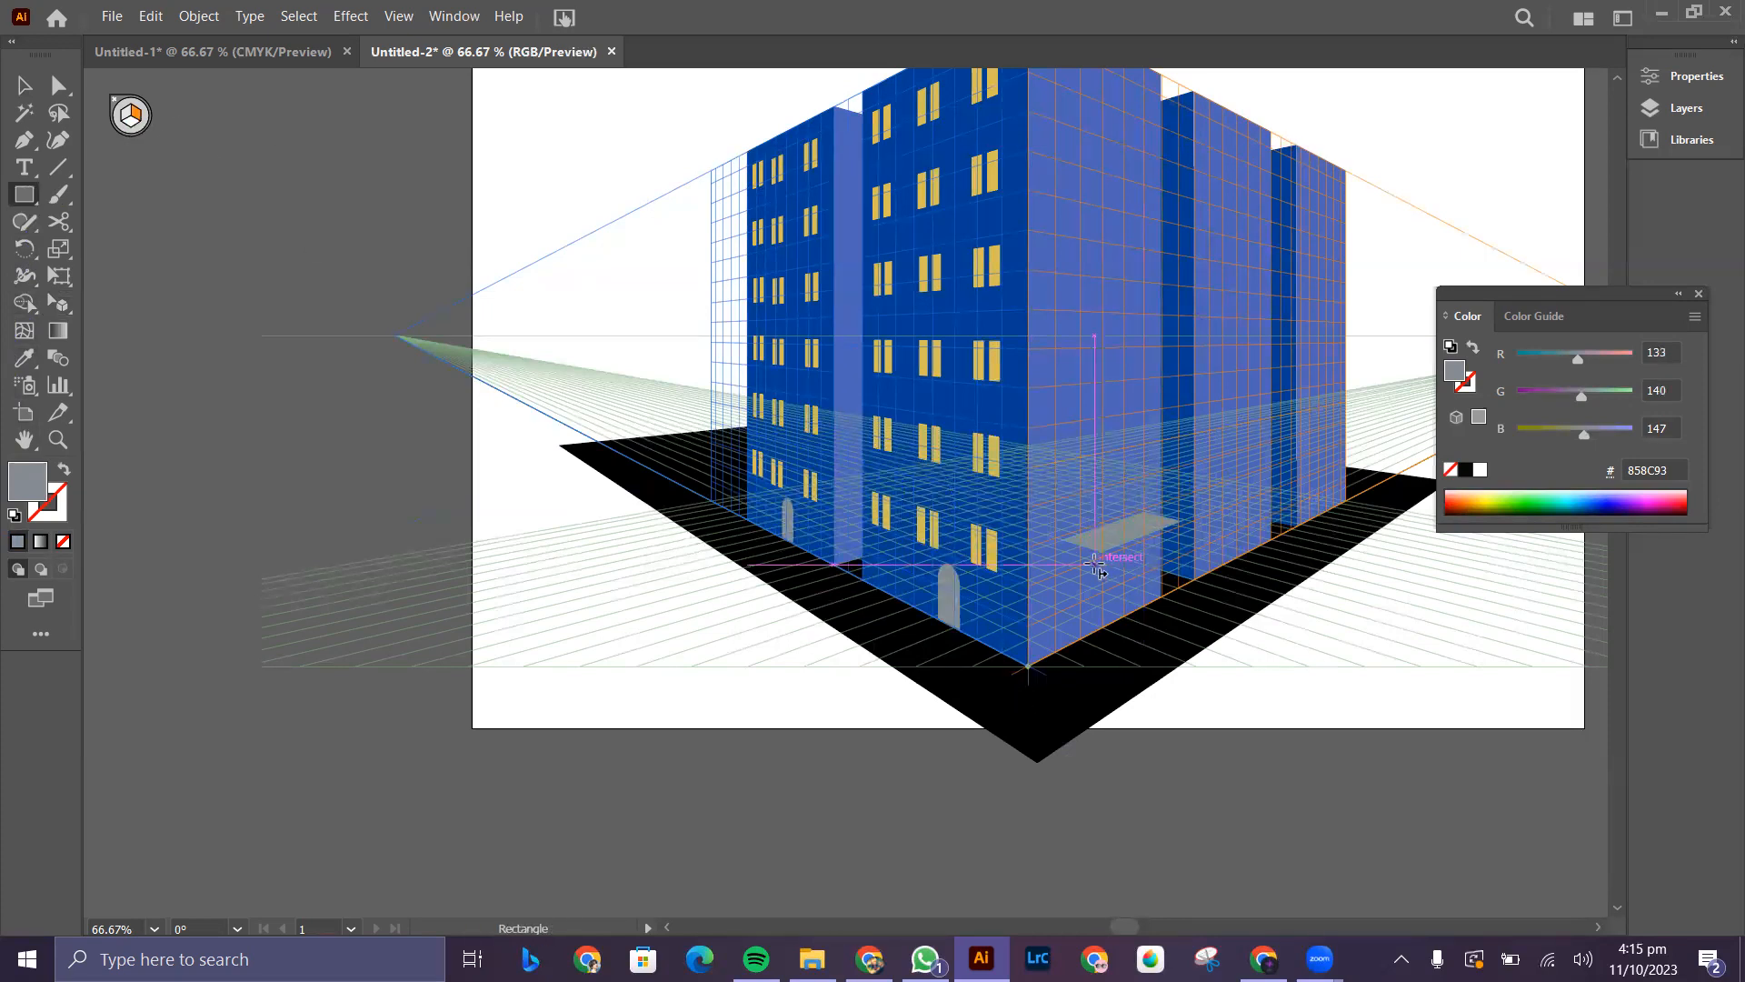
drag(1104, 548, 1182, 559)
key(shift+v)
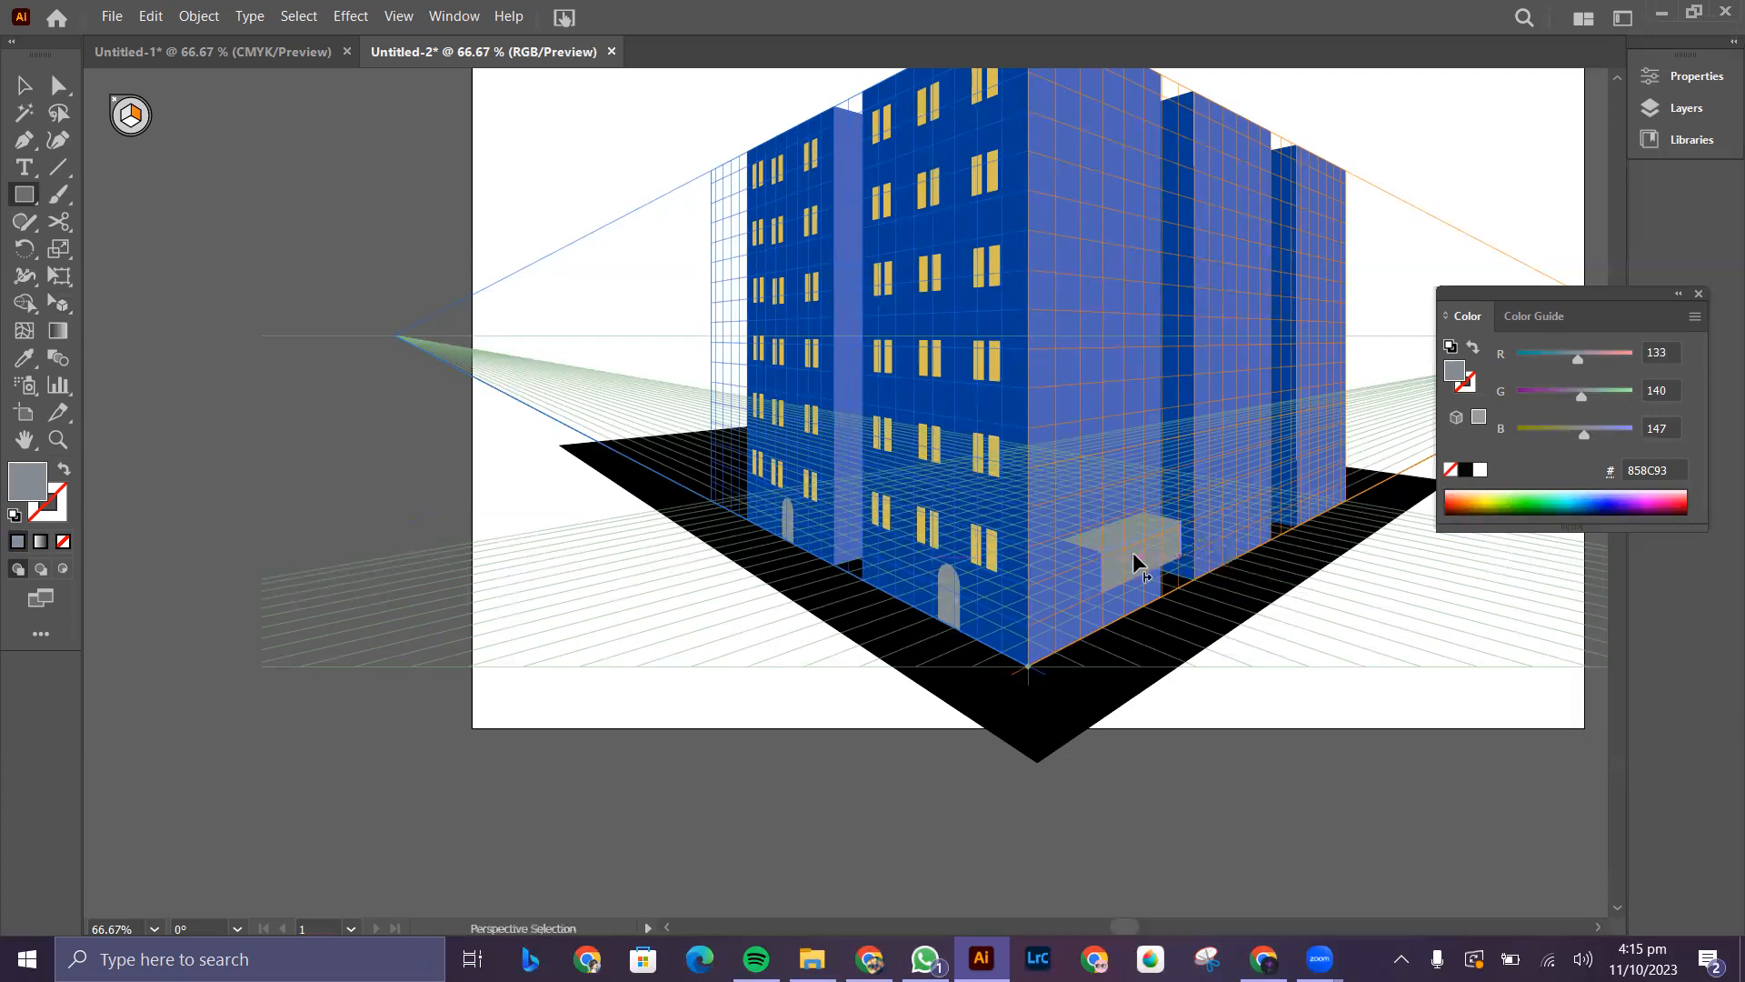
- Draw a lower tread on the horizontal grid plane, extending outward from the bottom edge of the upper riser
key(ctrl+plus)
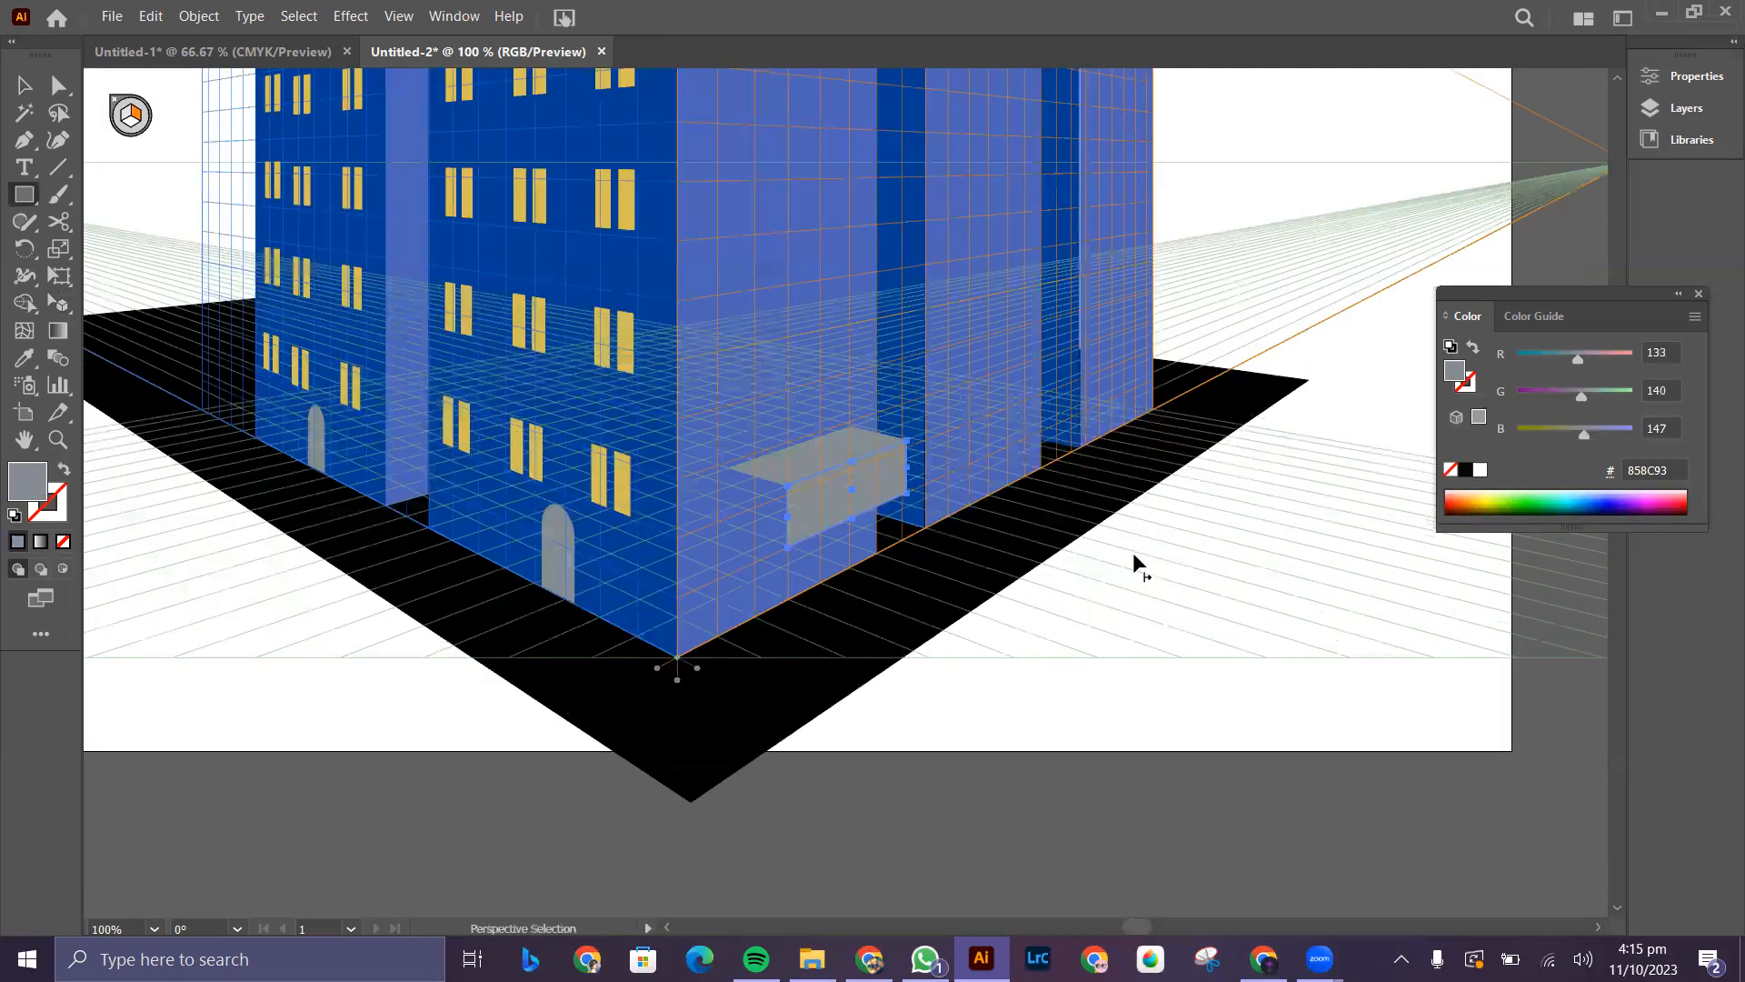
key(ctrl+plus)
key(ctrl+plus)
key(ctrl+plus)
key(ctrl+plus)
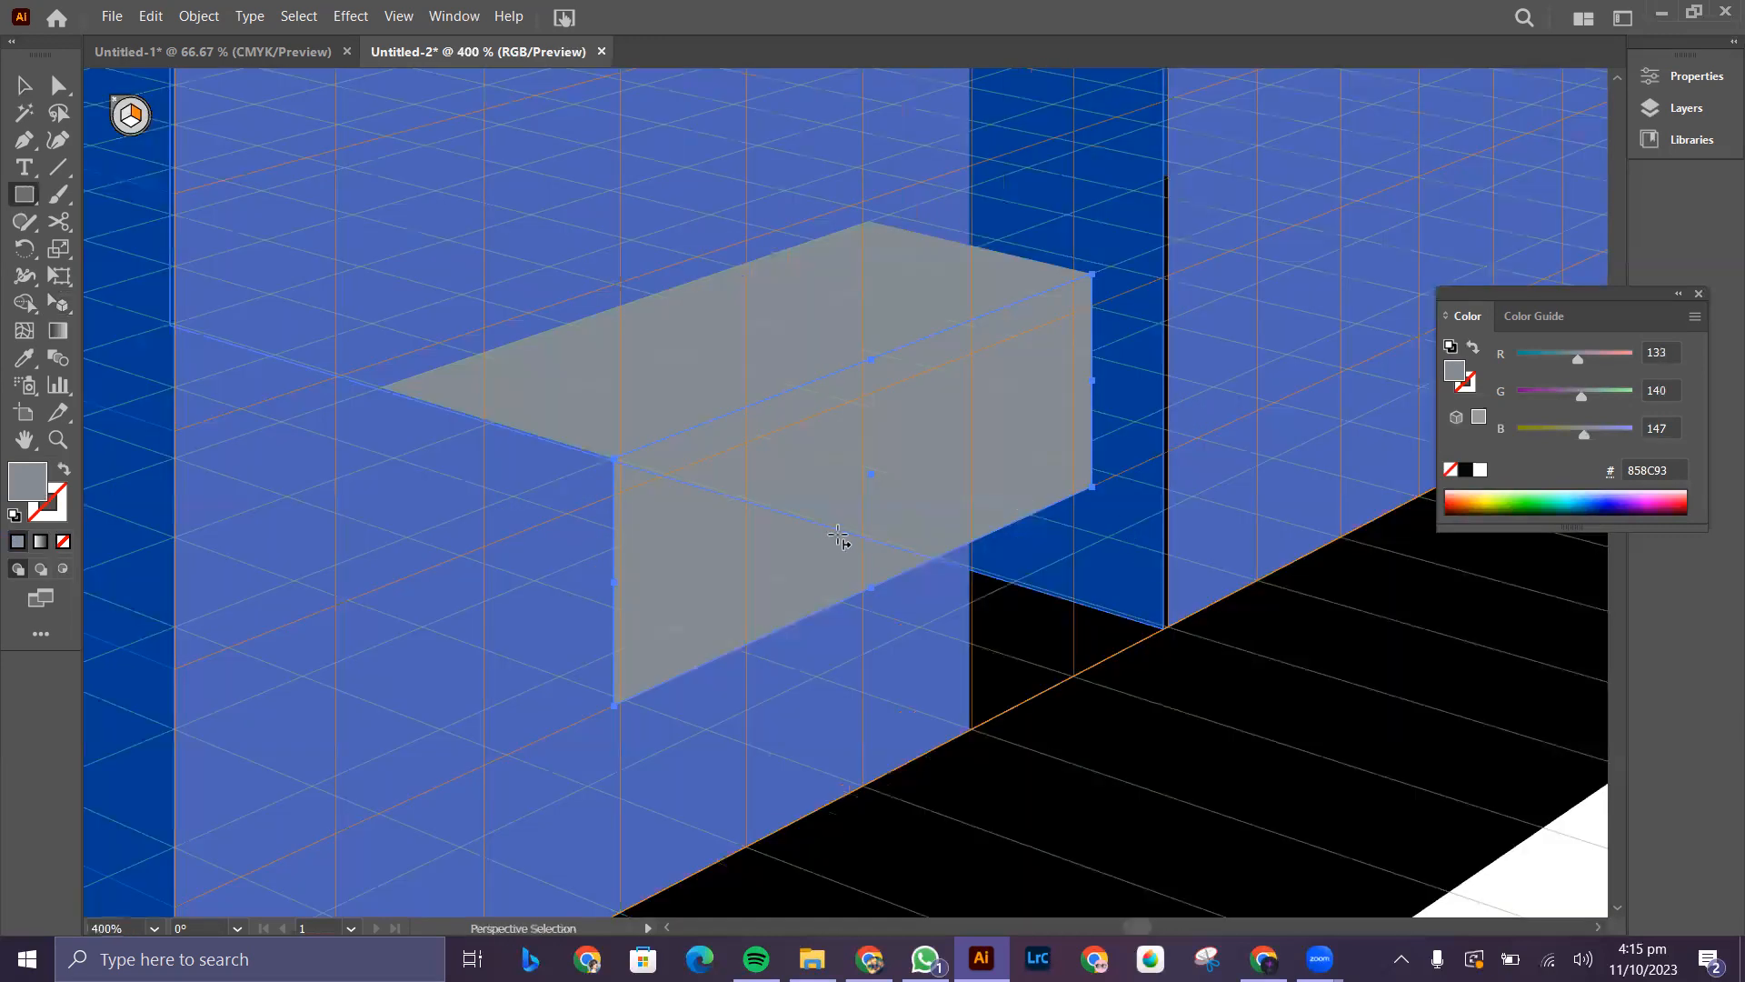
key(ctrl+shift+a)
scroll(852, 548, down, 1)
scroll(160, 242, down, 1)
click(133, 122)
drag(615, 621, 1278, 453)
scroll(520, 442, down, 1)
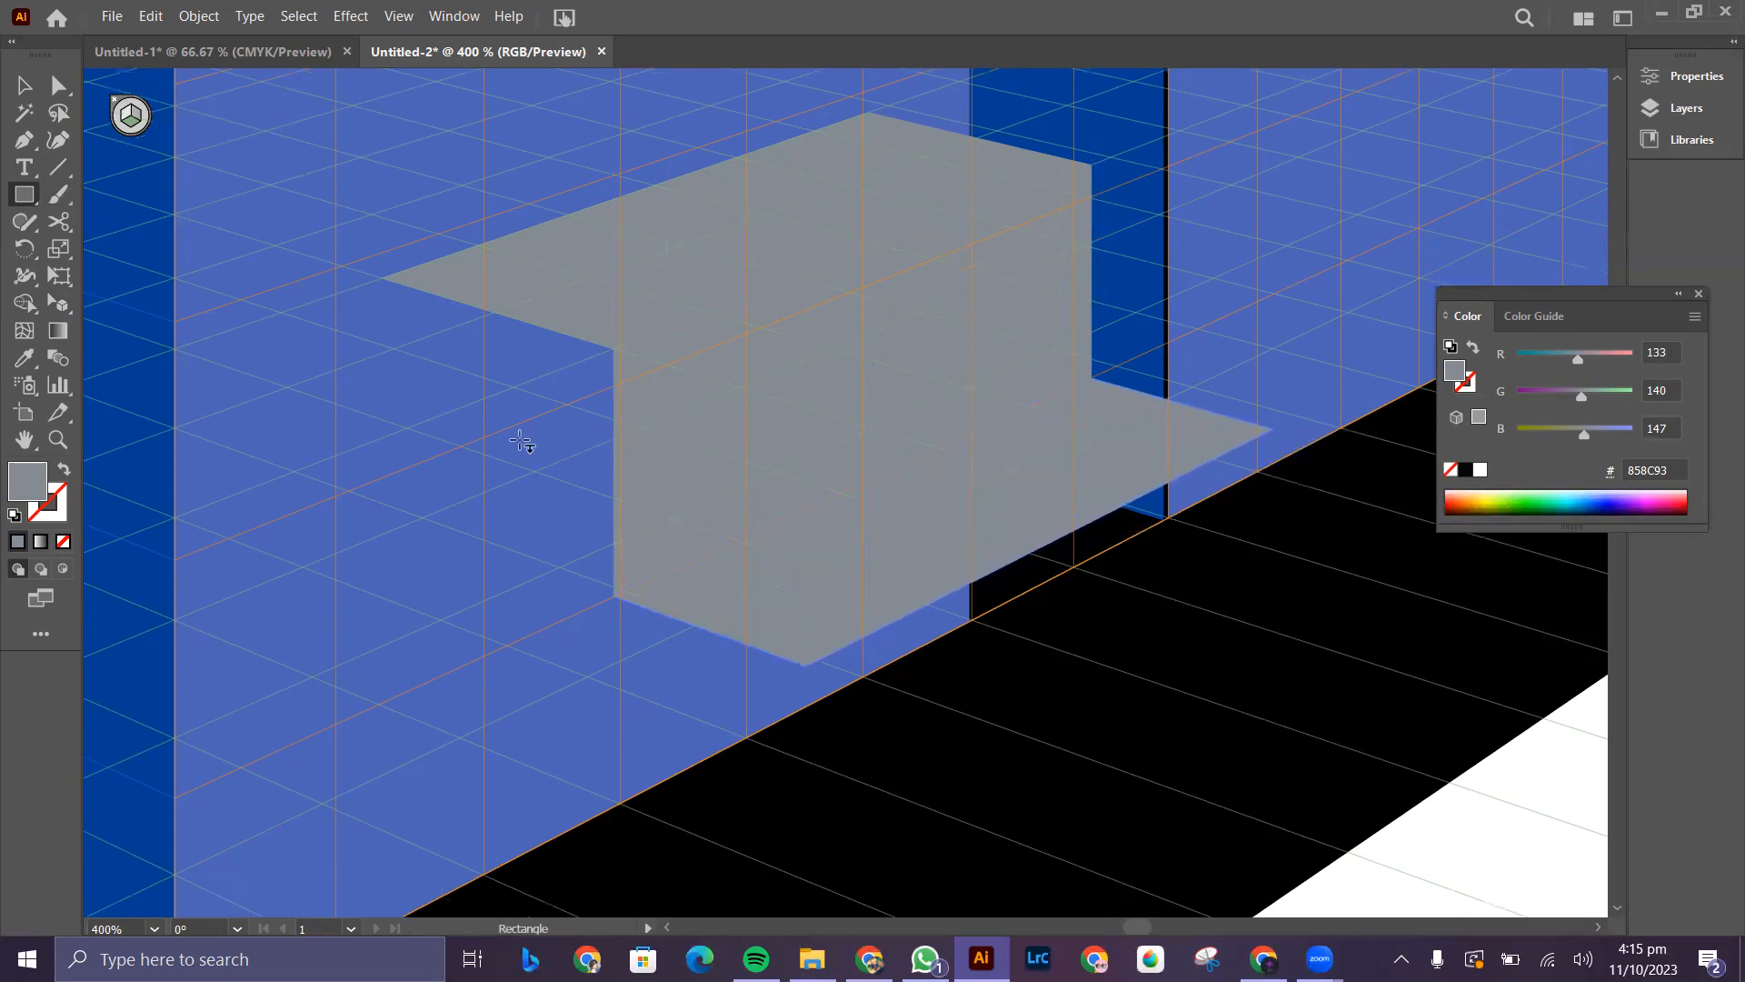
- Draw the lower riser on the right grid plane, going down from the lower tread's front edge
scroll(520, 442, down, 2)
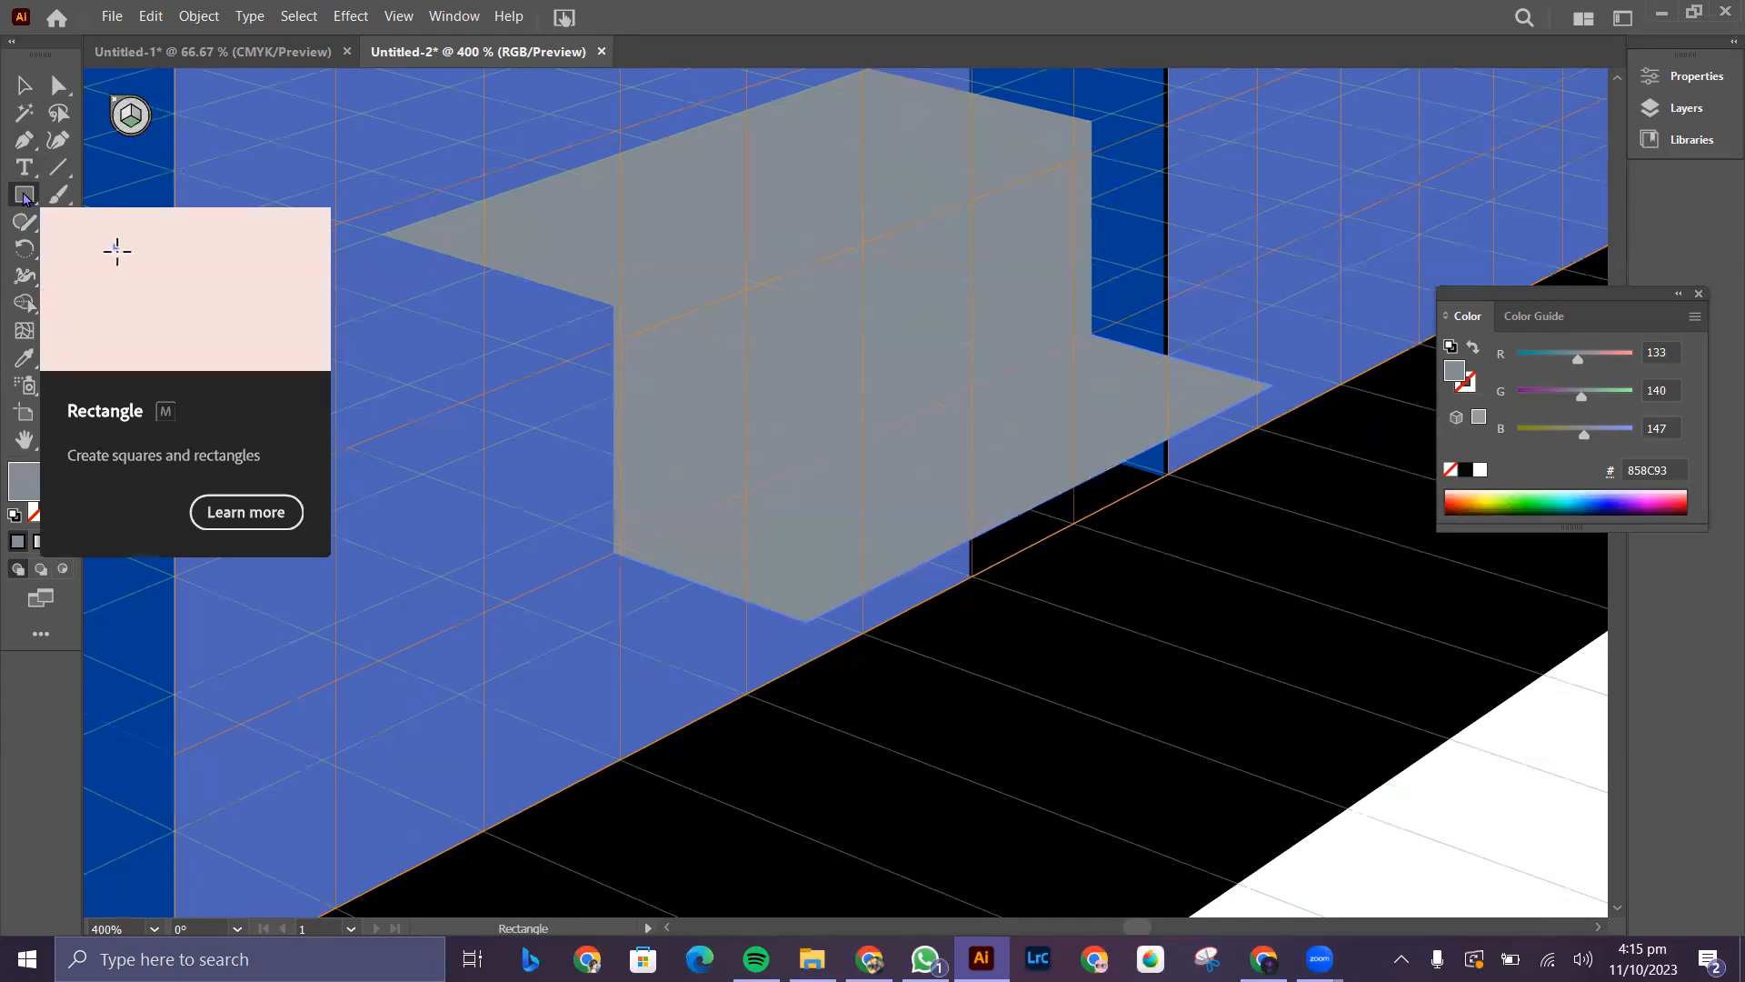
click(135, 118)
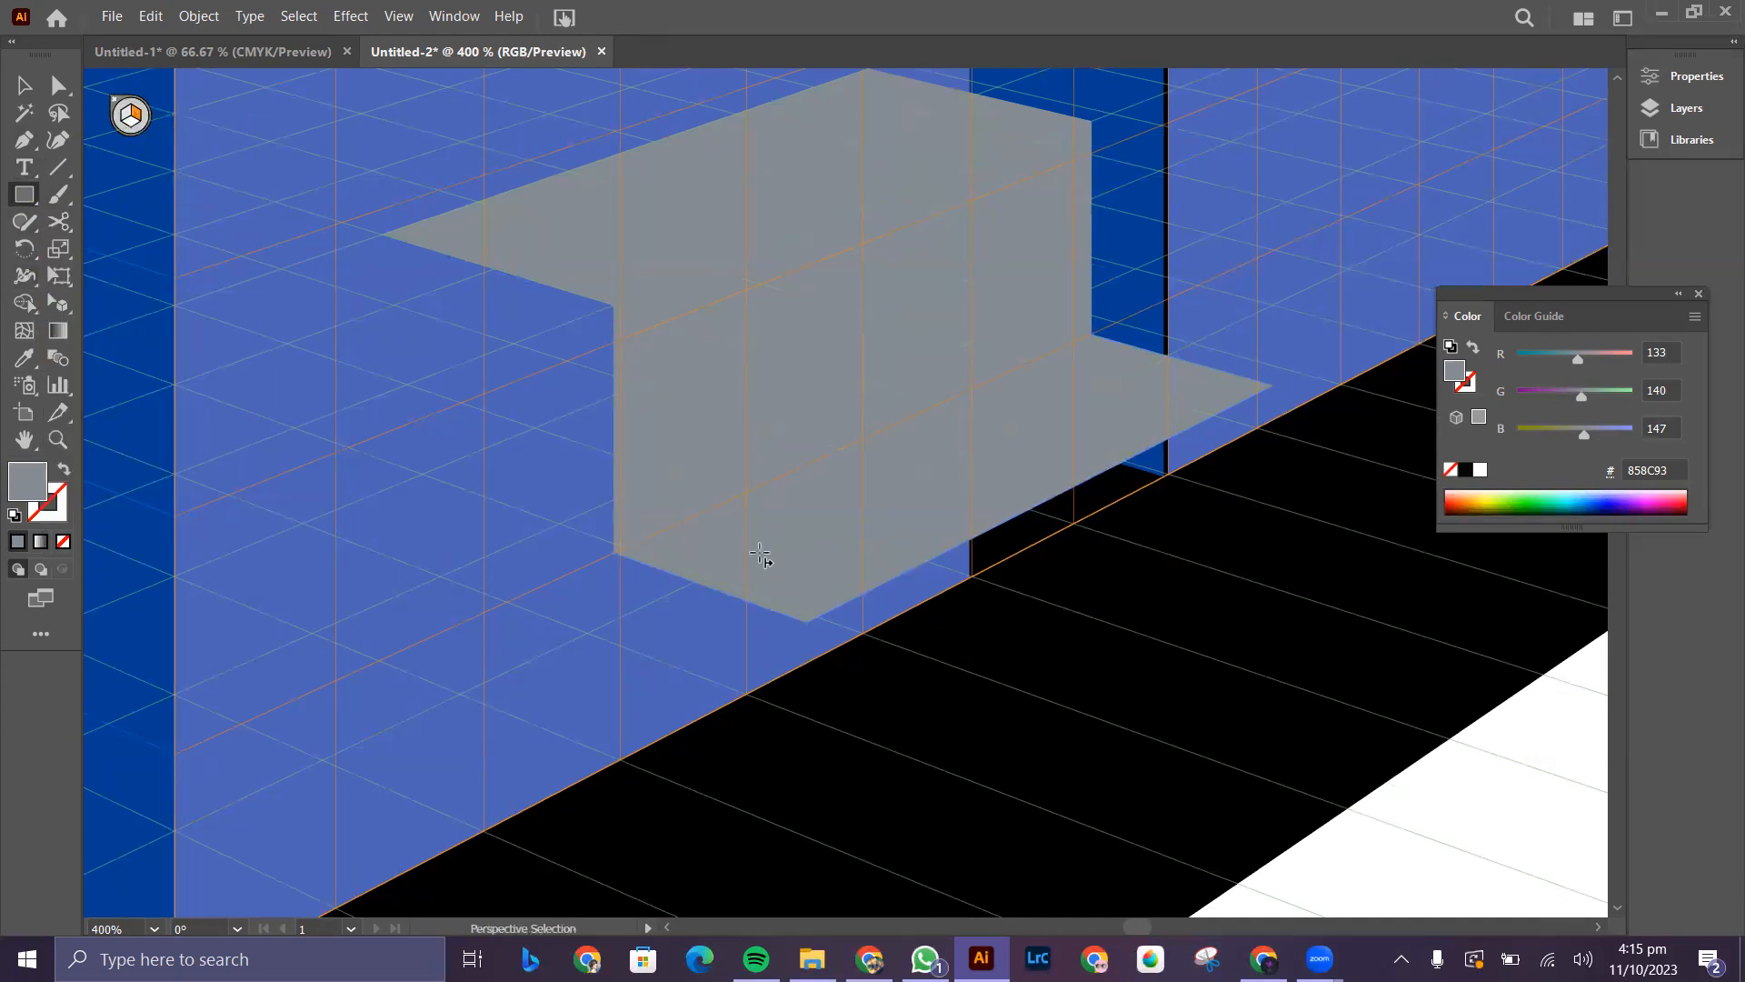
drag(810, 622, 1272, 565)
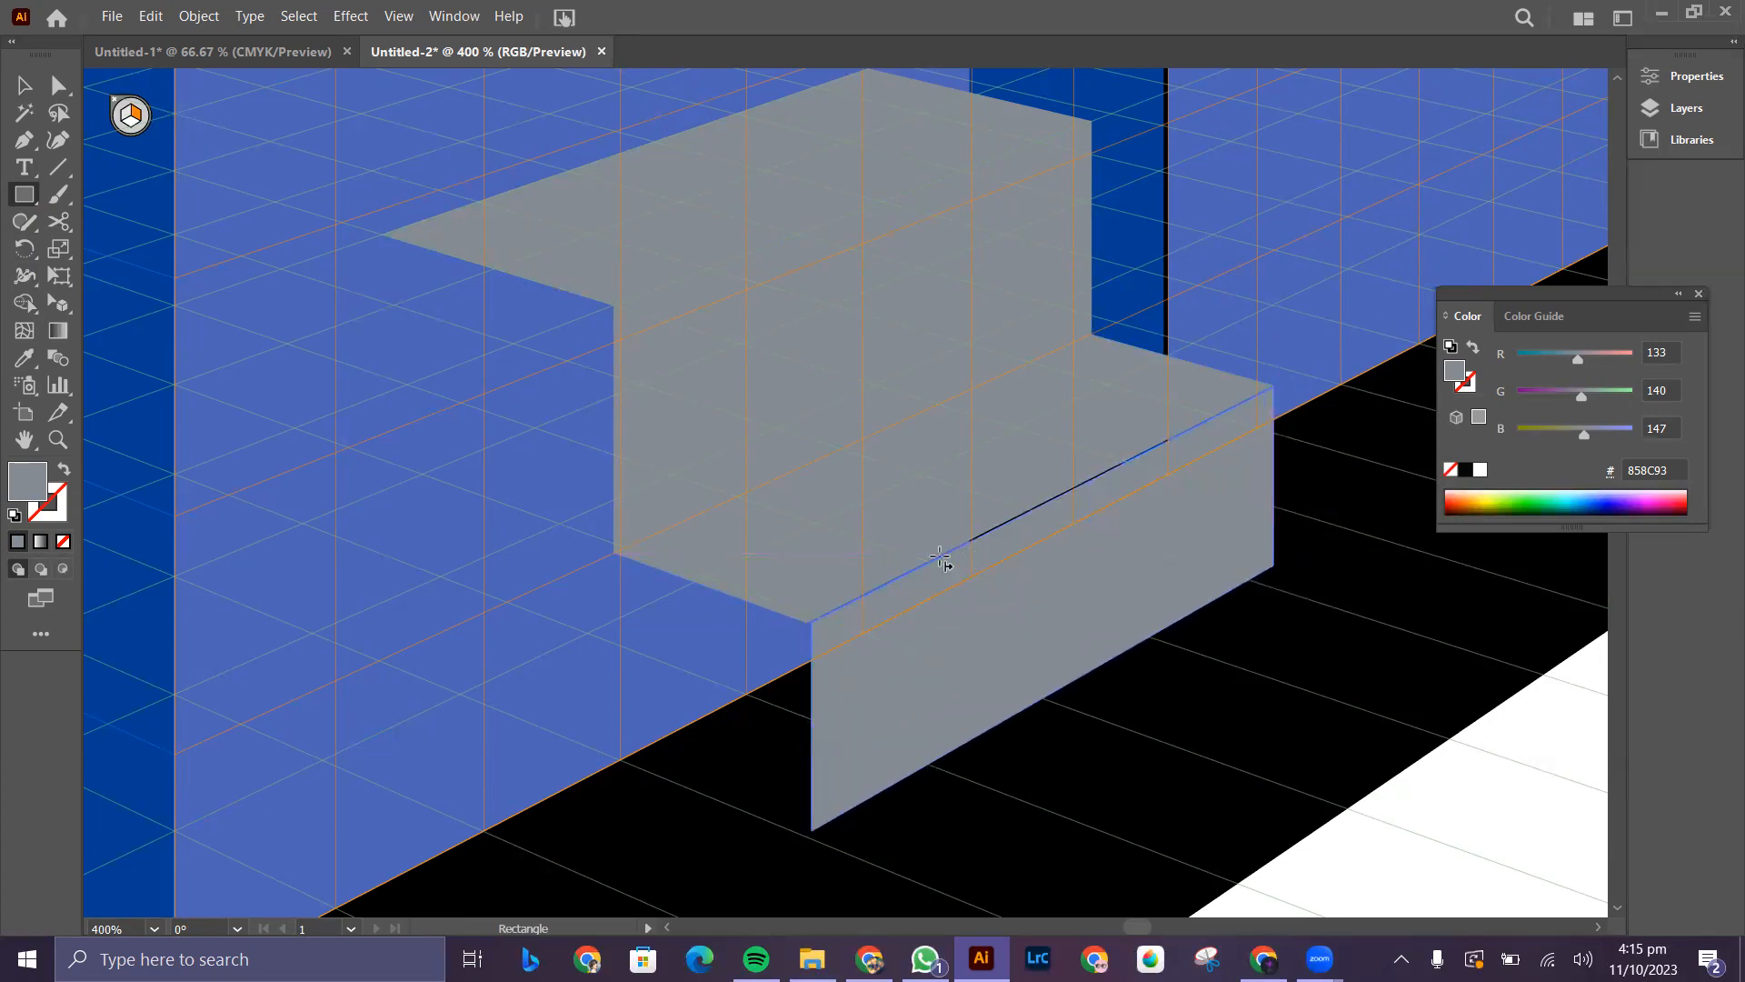
scroll(567, 354, up, 1)
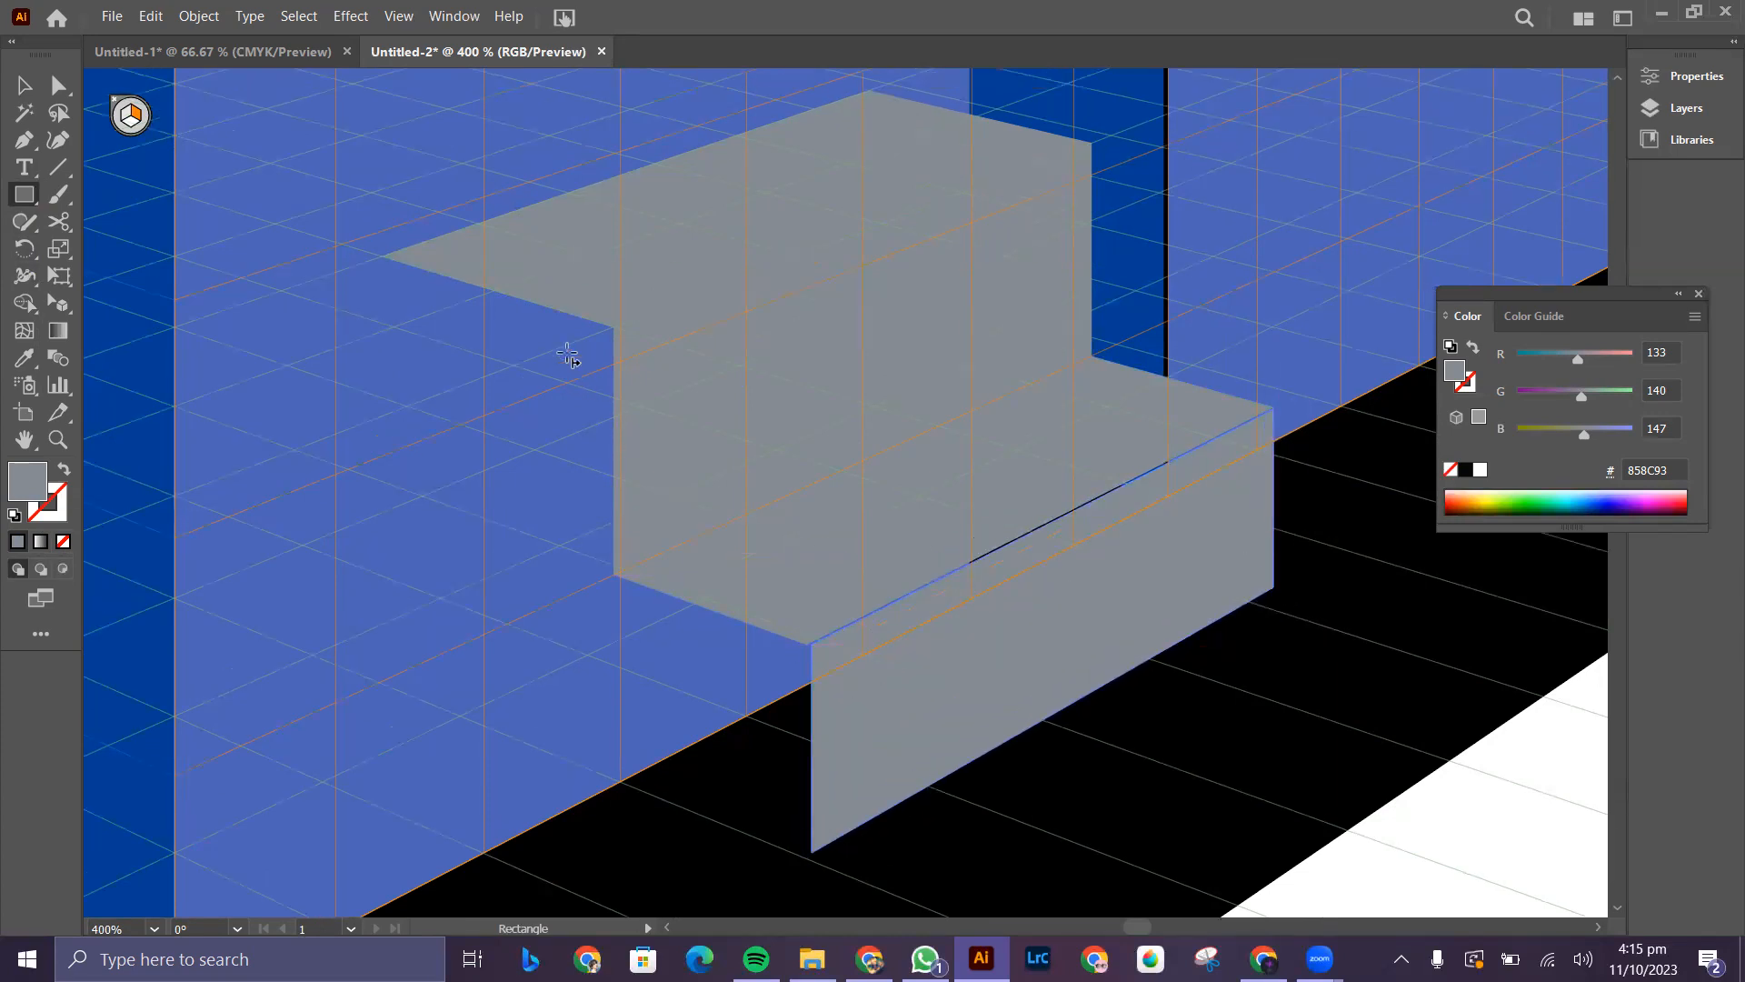
scroll(473, 309, down, 2)
- Select both horizontal treads of the staircase
key(shift+v)
click(126, 116)
click(24, 87)
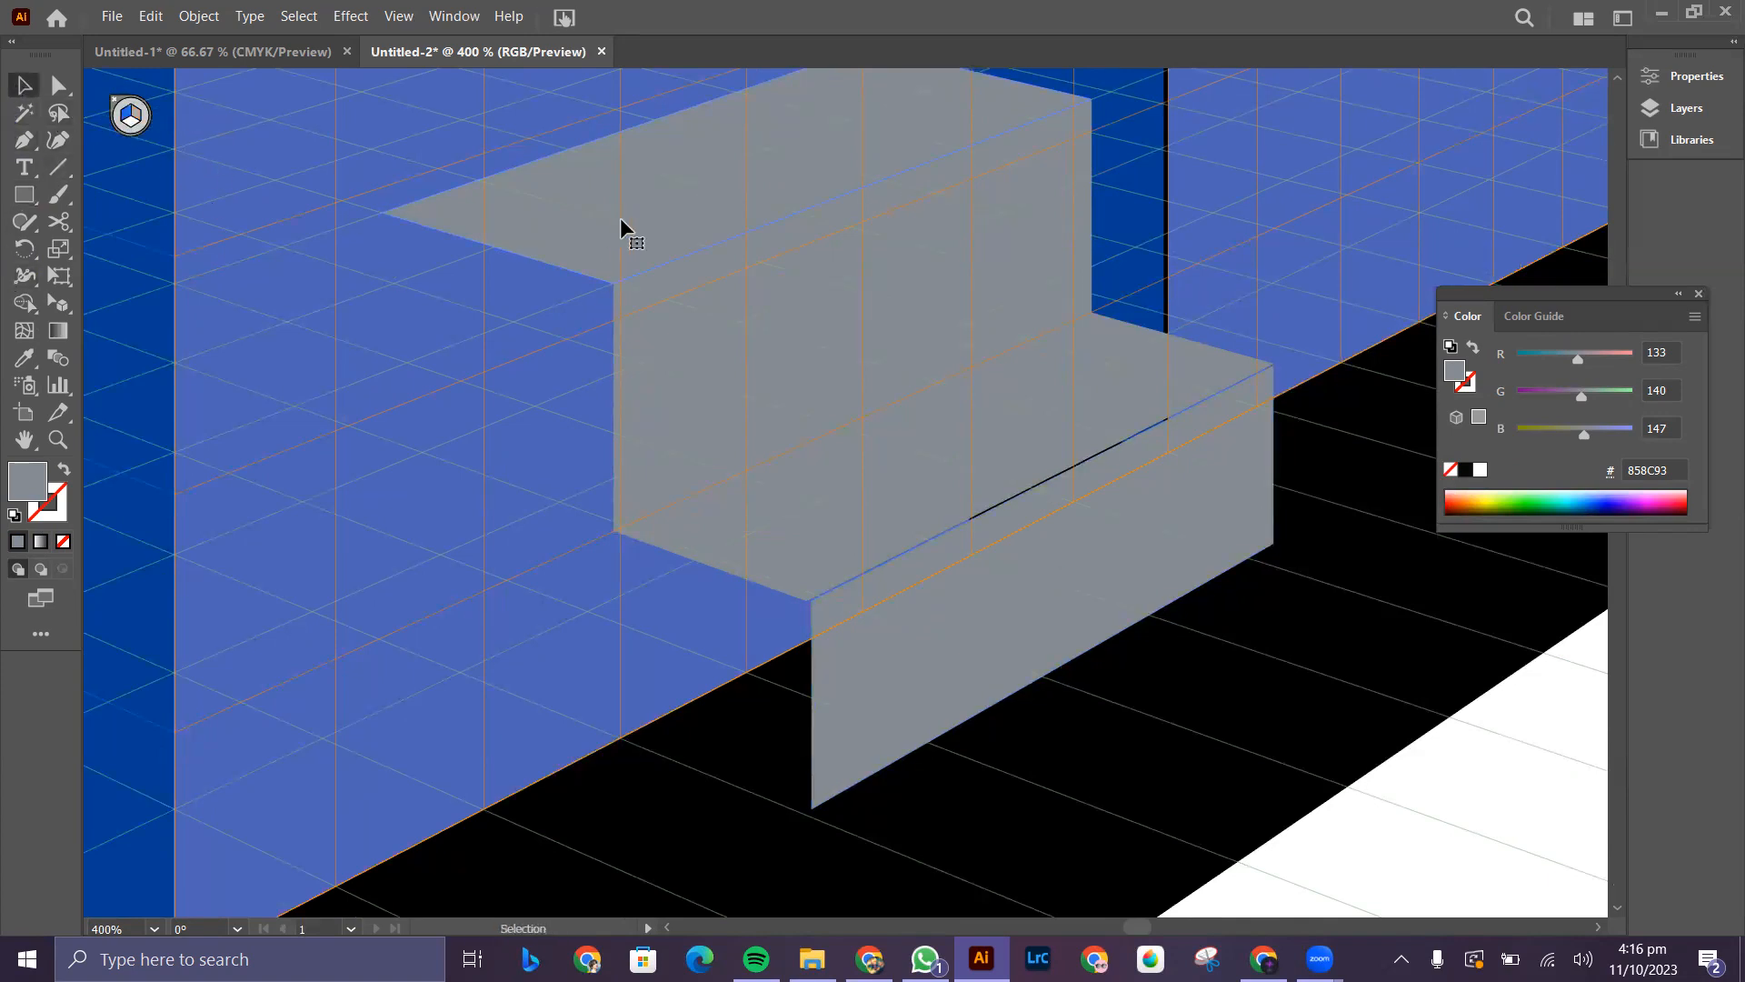
click(826, 497)
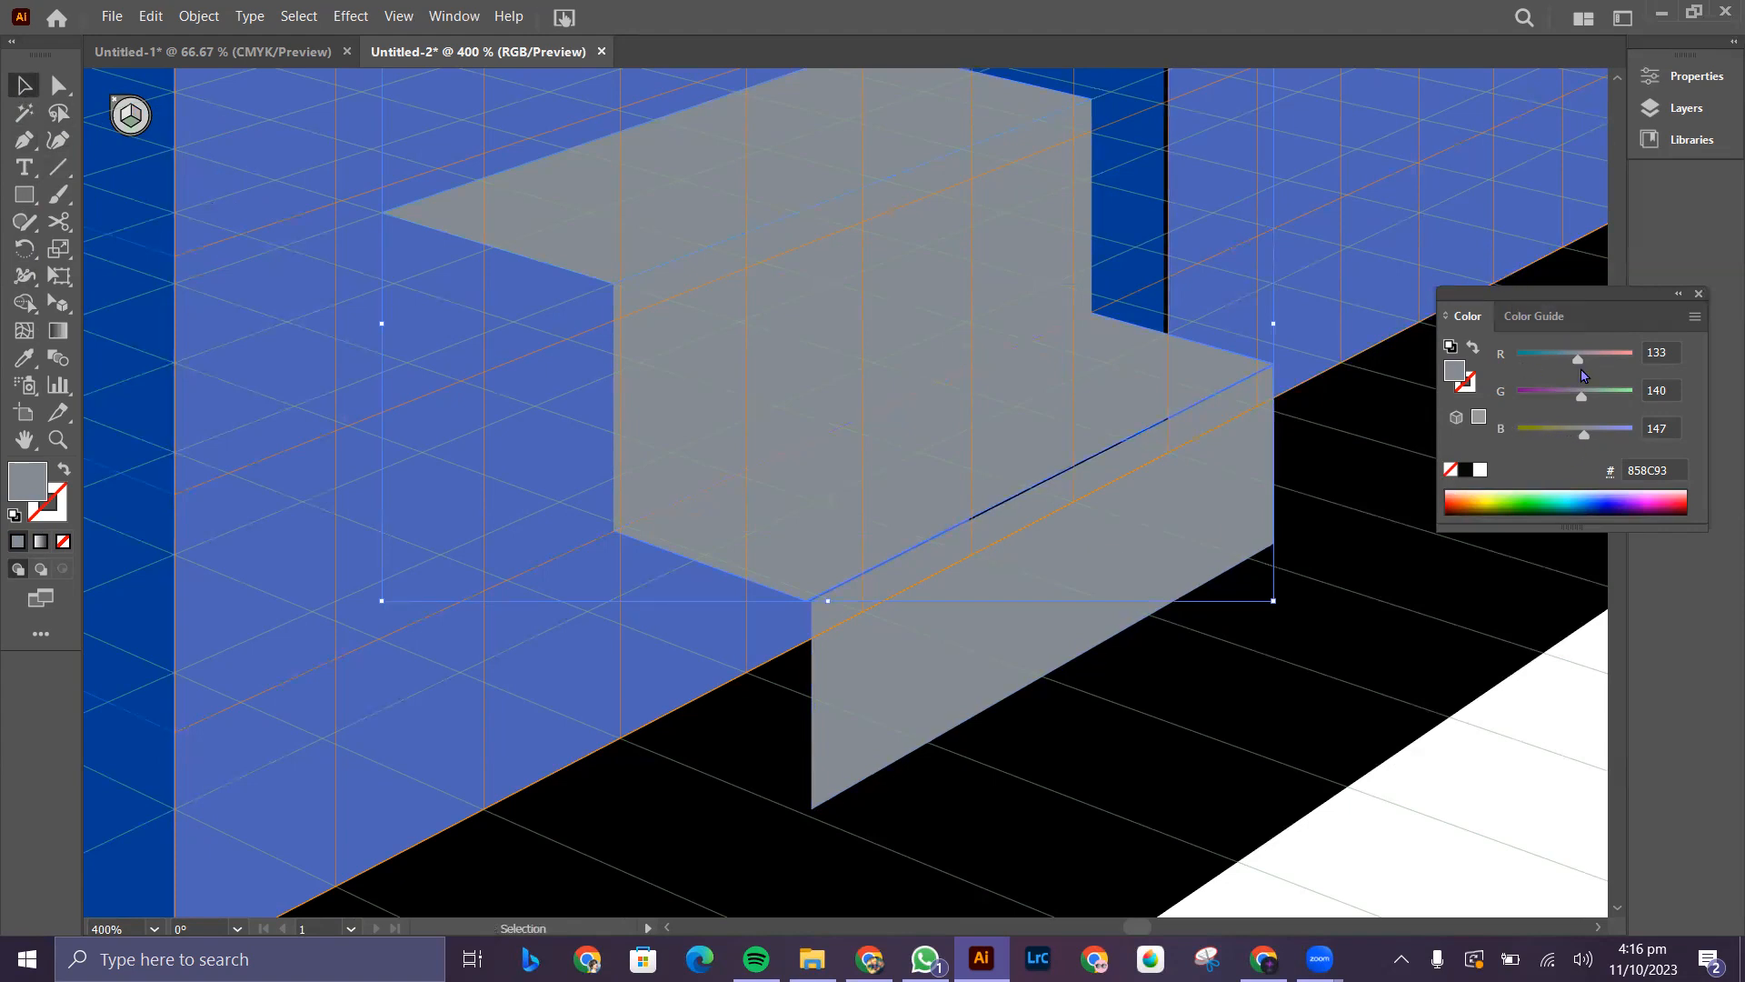
mouse_move(1583, 438)
mouse_down()
mouse_move(1597, 439)
mouse_move(1565, 438)
mouse_up()
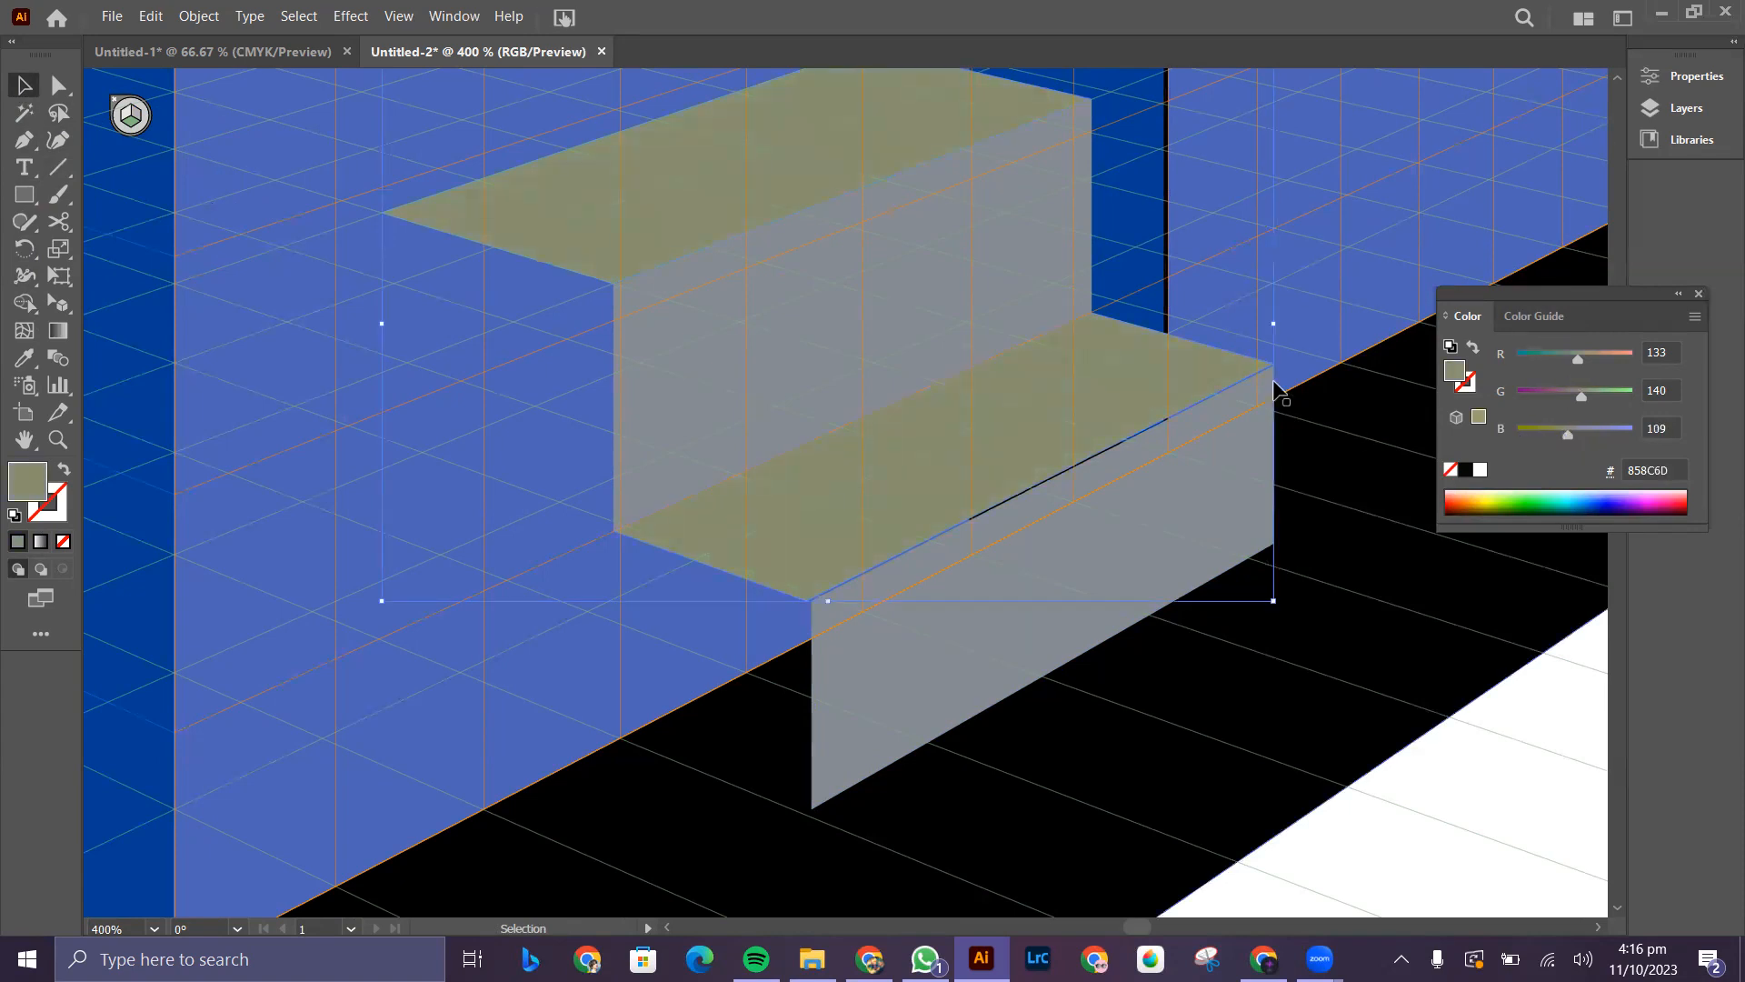
key(ctrl+z)
key(ctrl+z)
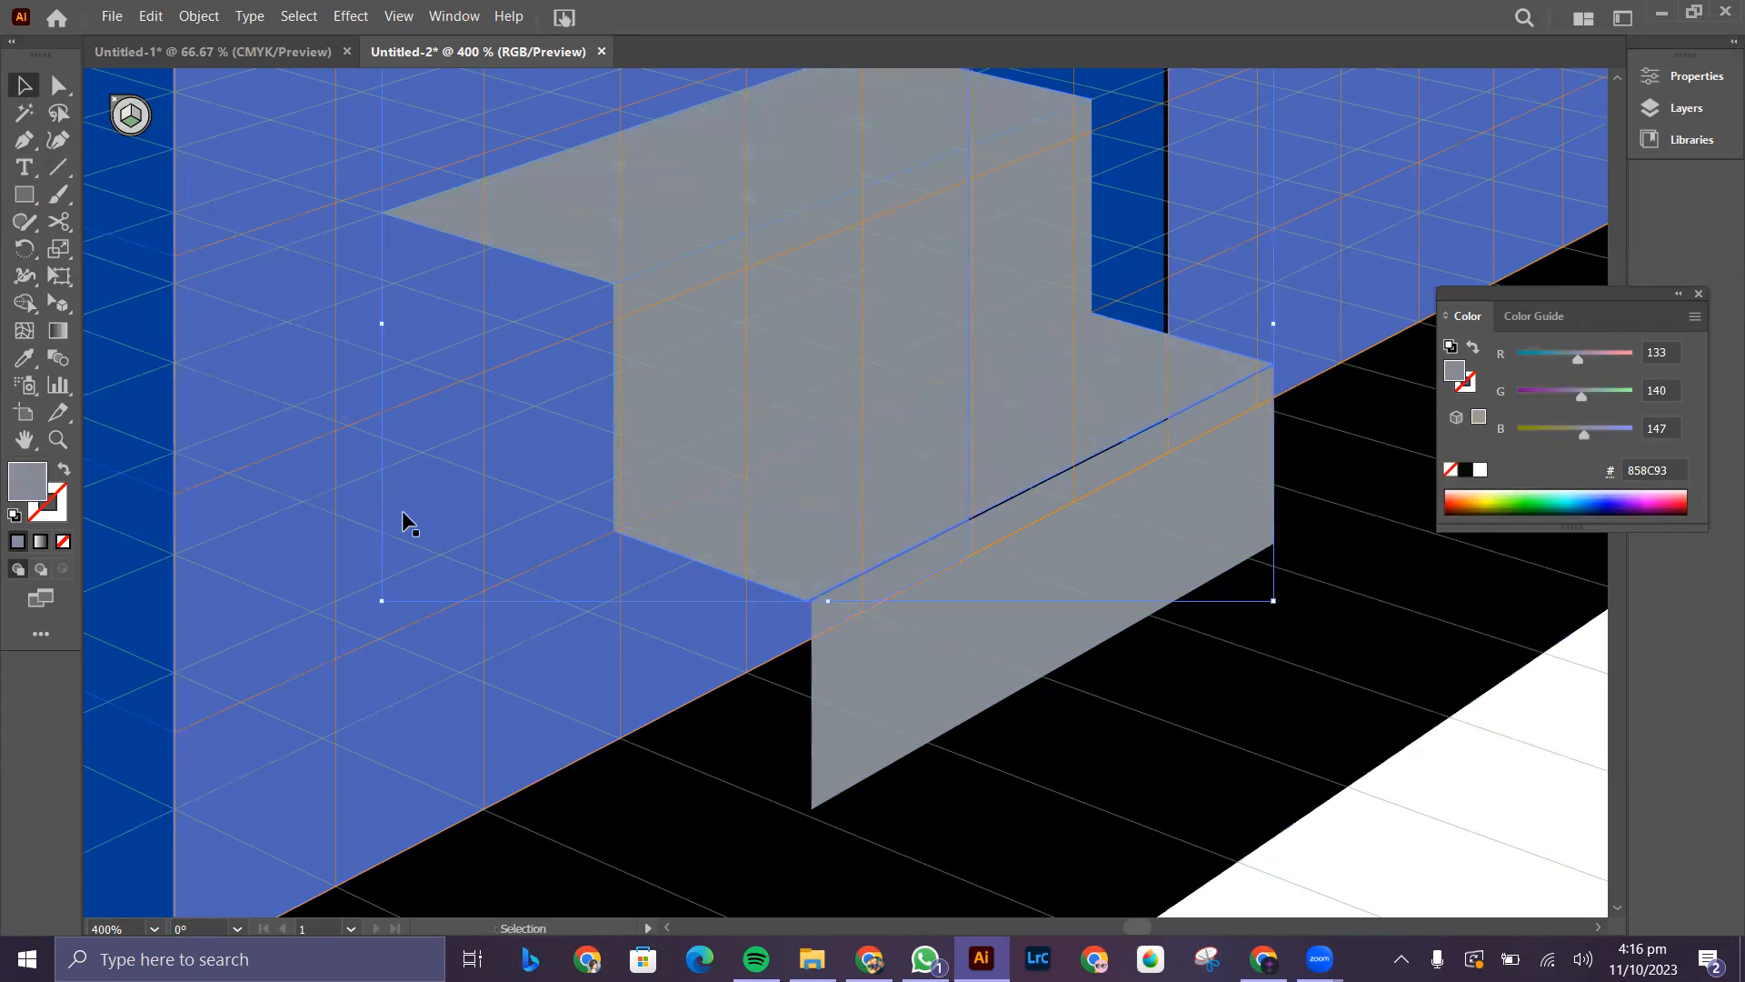
- Set the fill of both treads to the darker grey 676C70
double_click(26, 469)
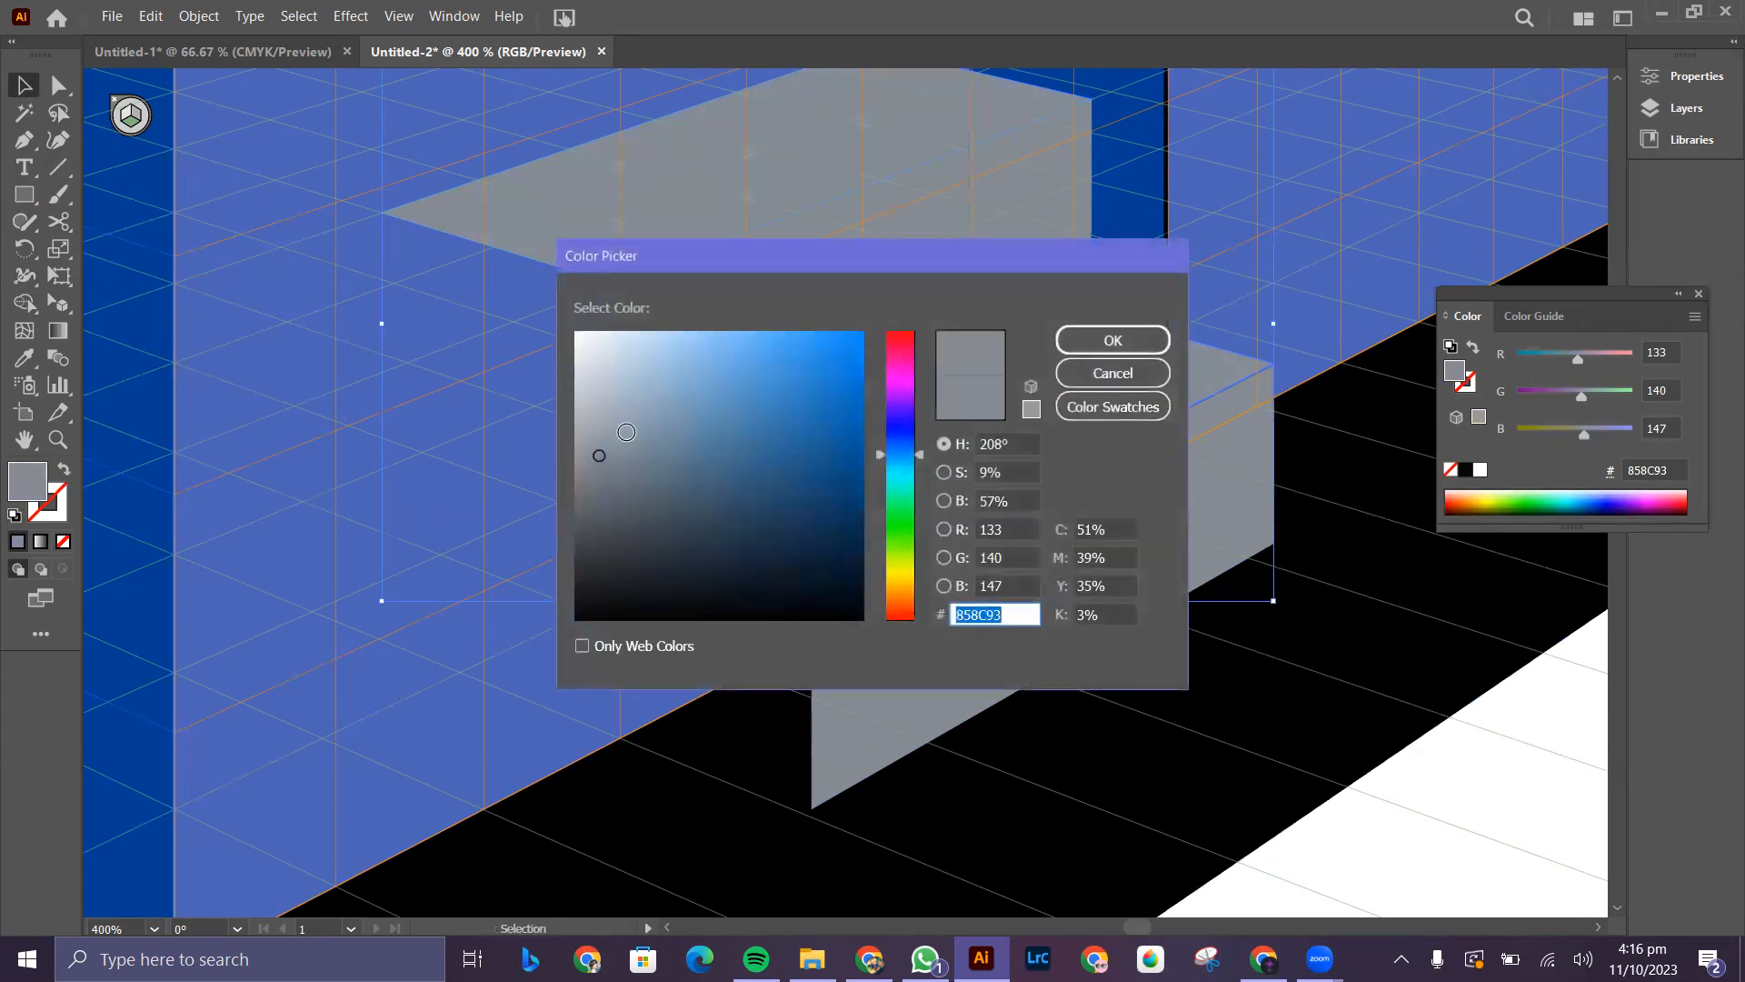
click(596, 489)
click(604, 491)
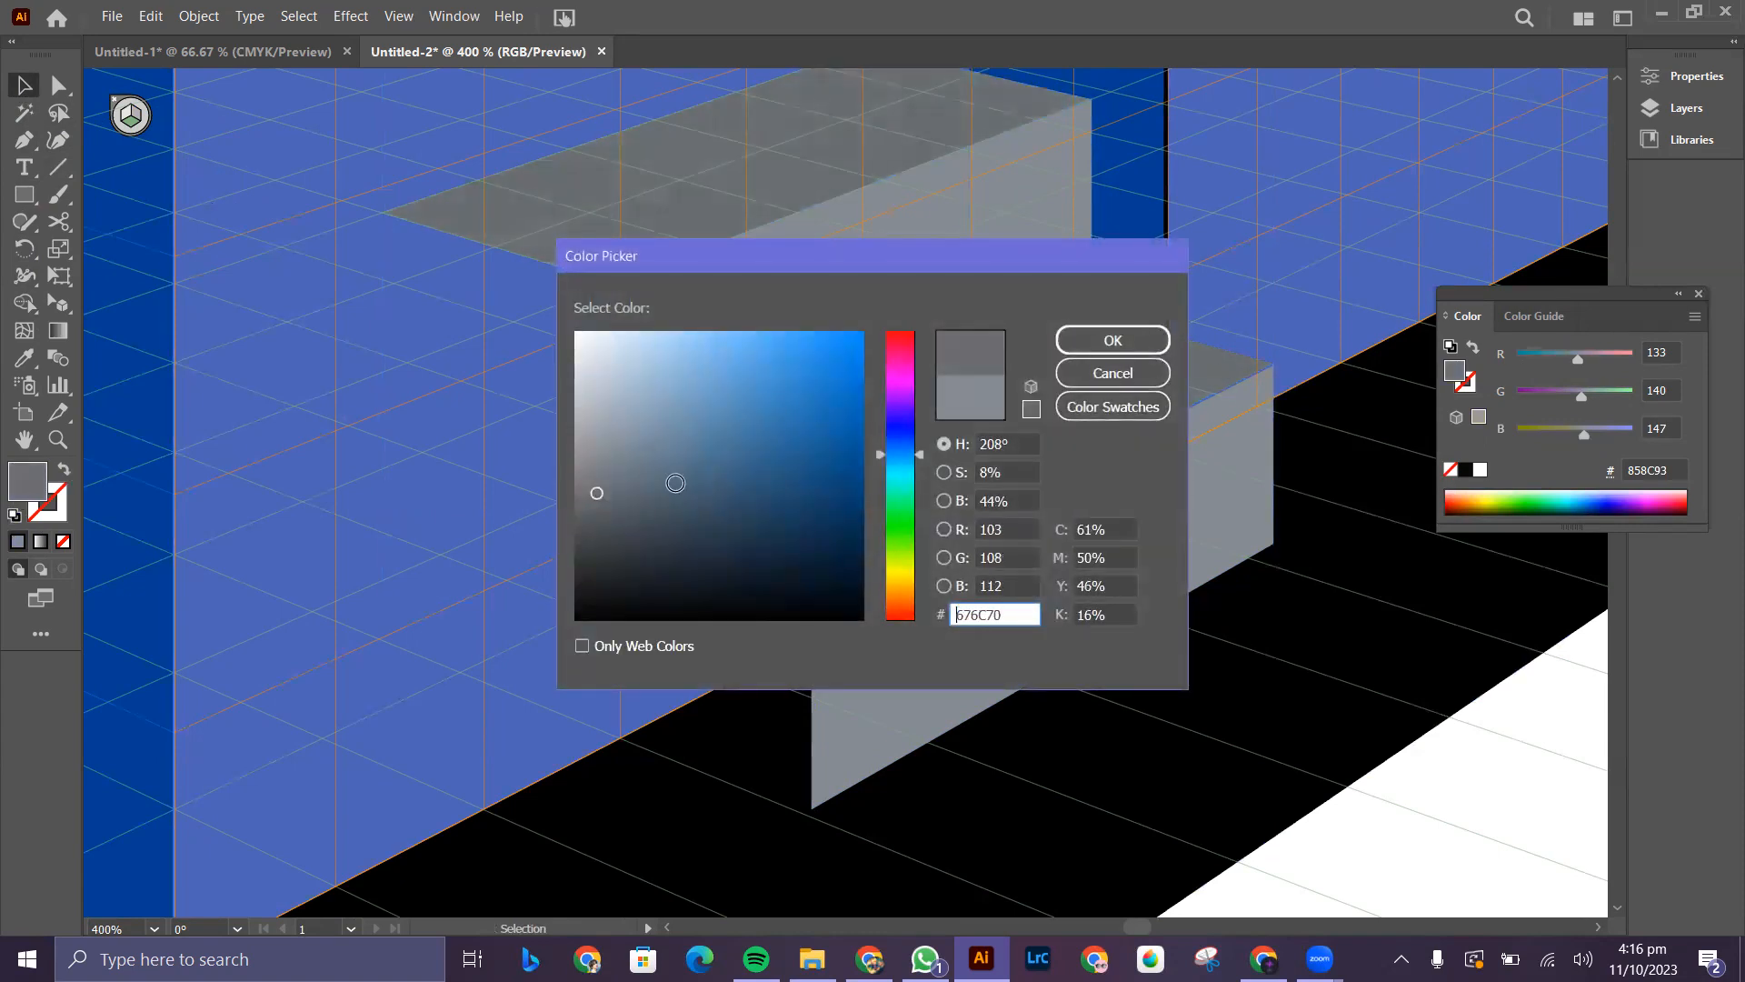
click(1132, 348)
- Adjust the lower riser's near top corner with the Perspective Selection tool to close the gap along the lower tread's front edge
click(1004, 527)
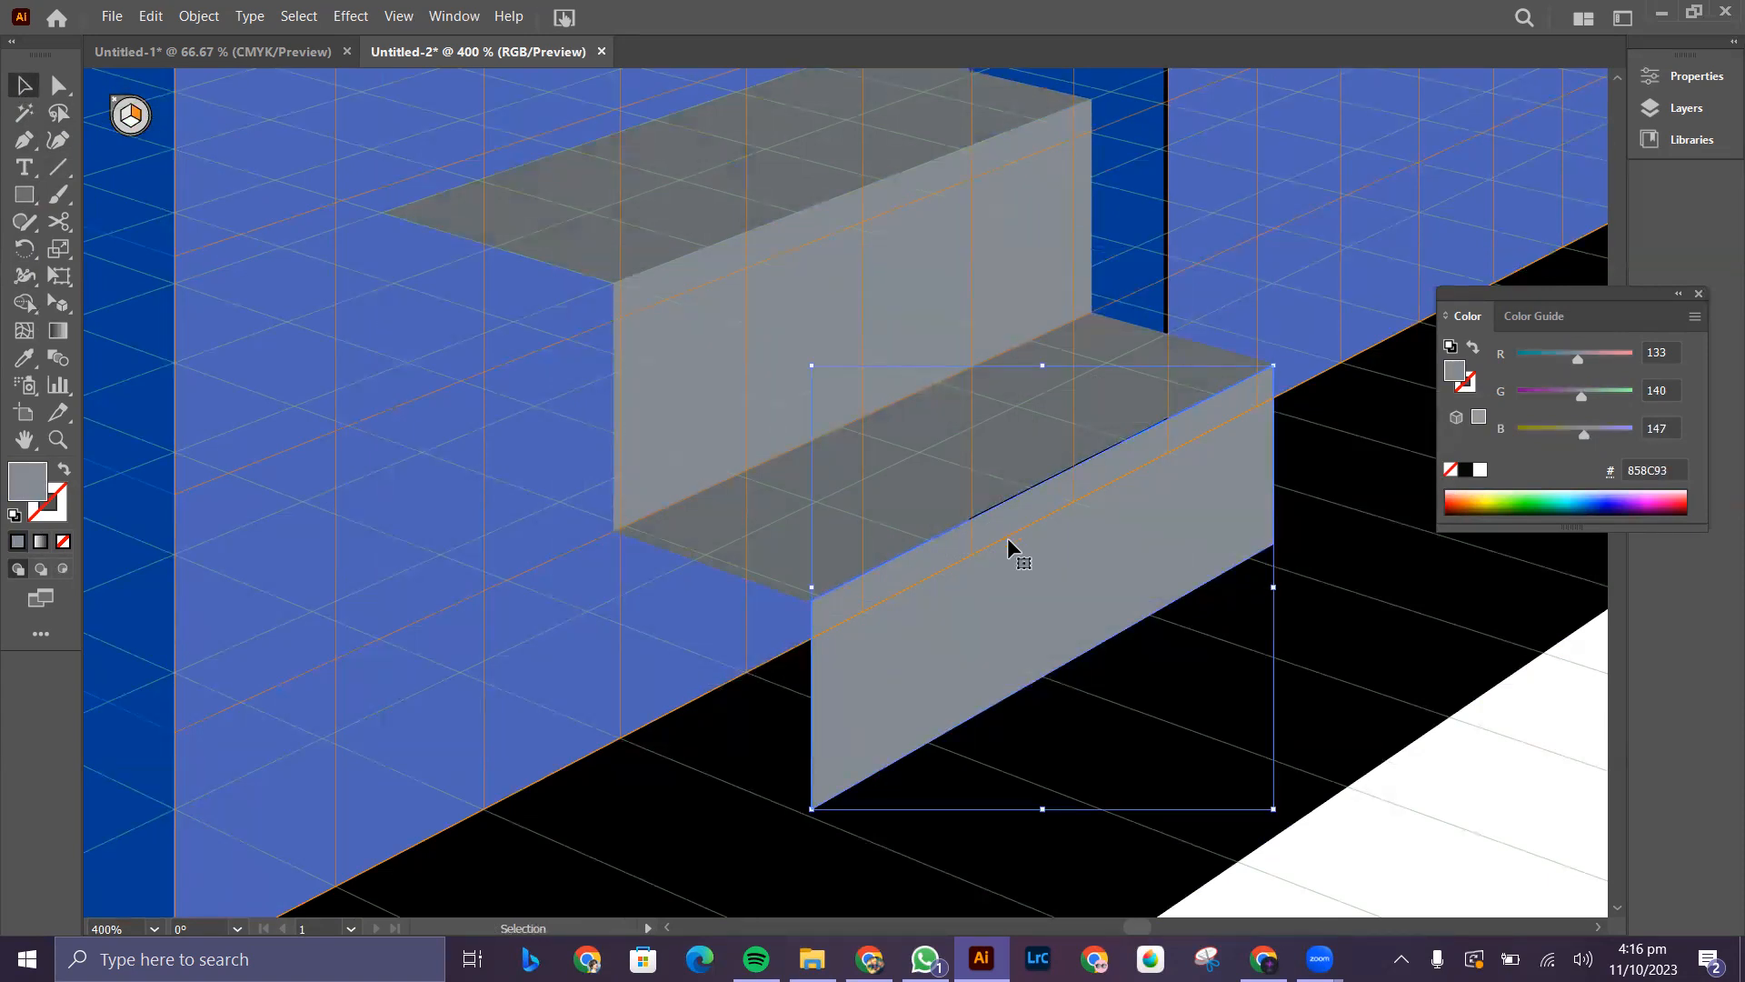
click(58, 303)
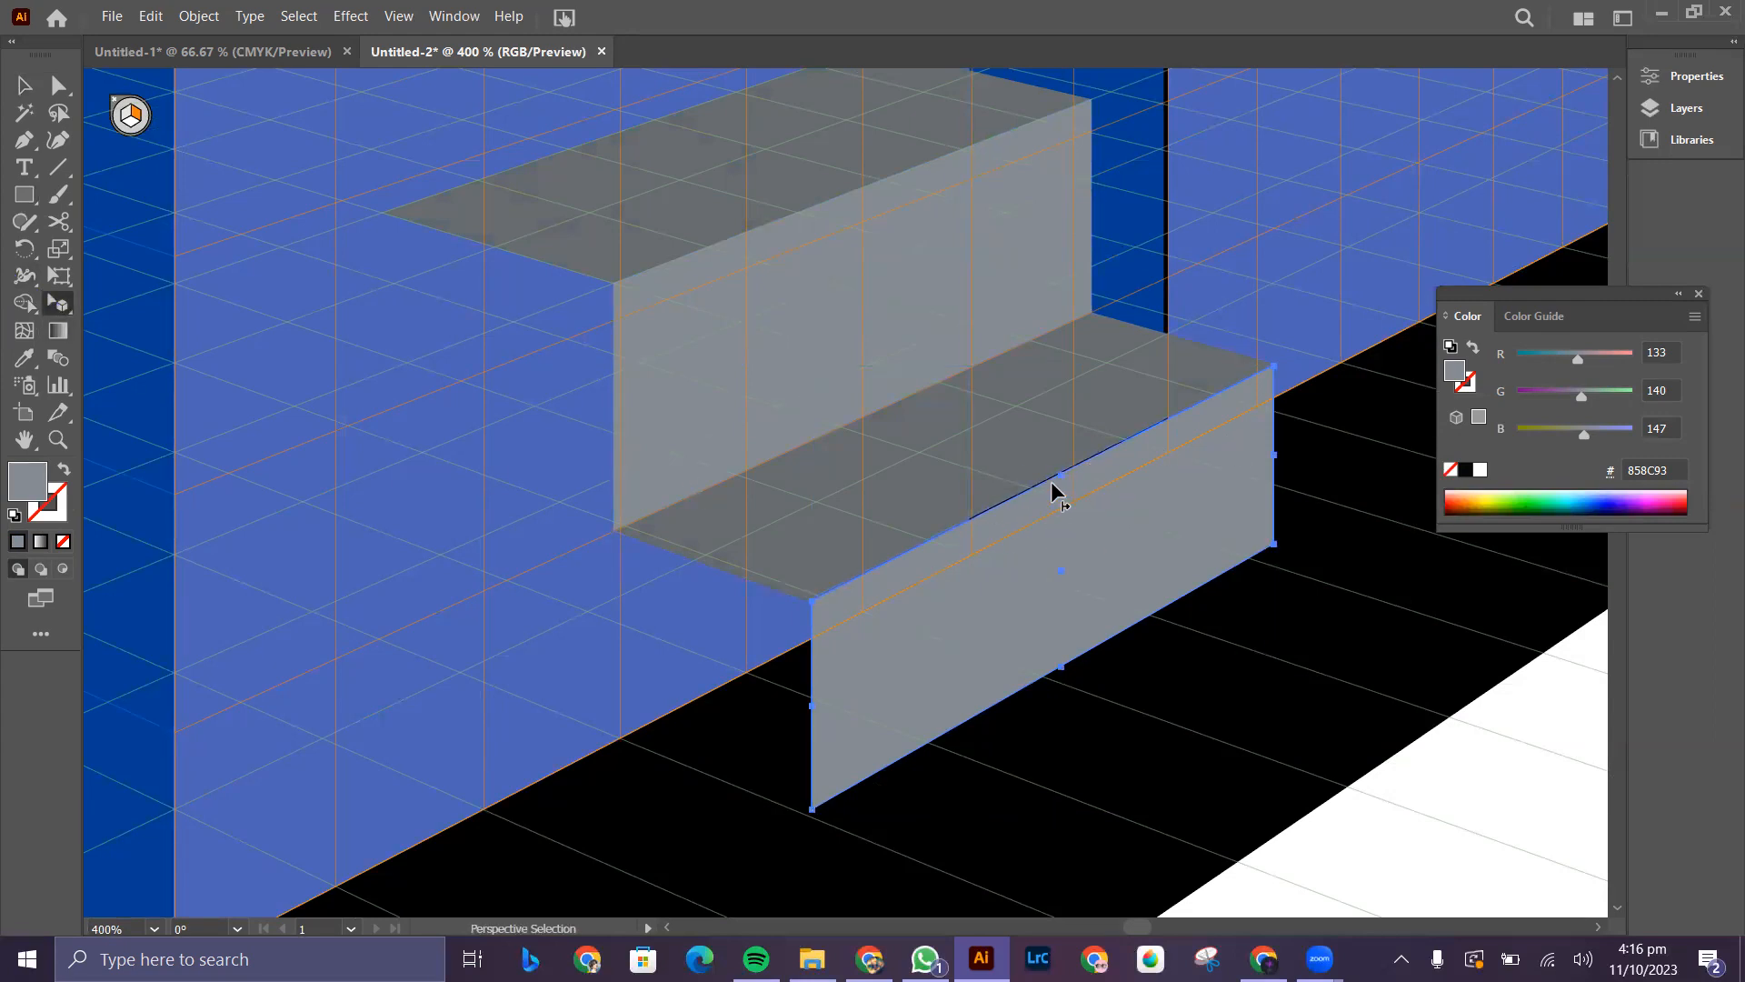
key(ctrl+equal)
key(ctrl+equal)
scroll(402, 498, up, 1)
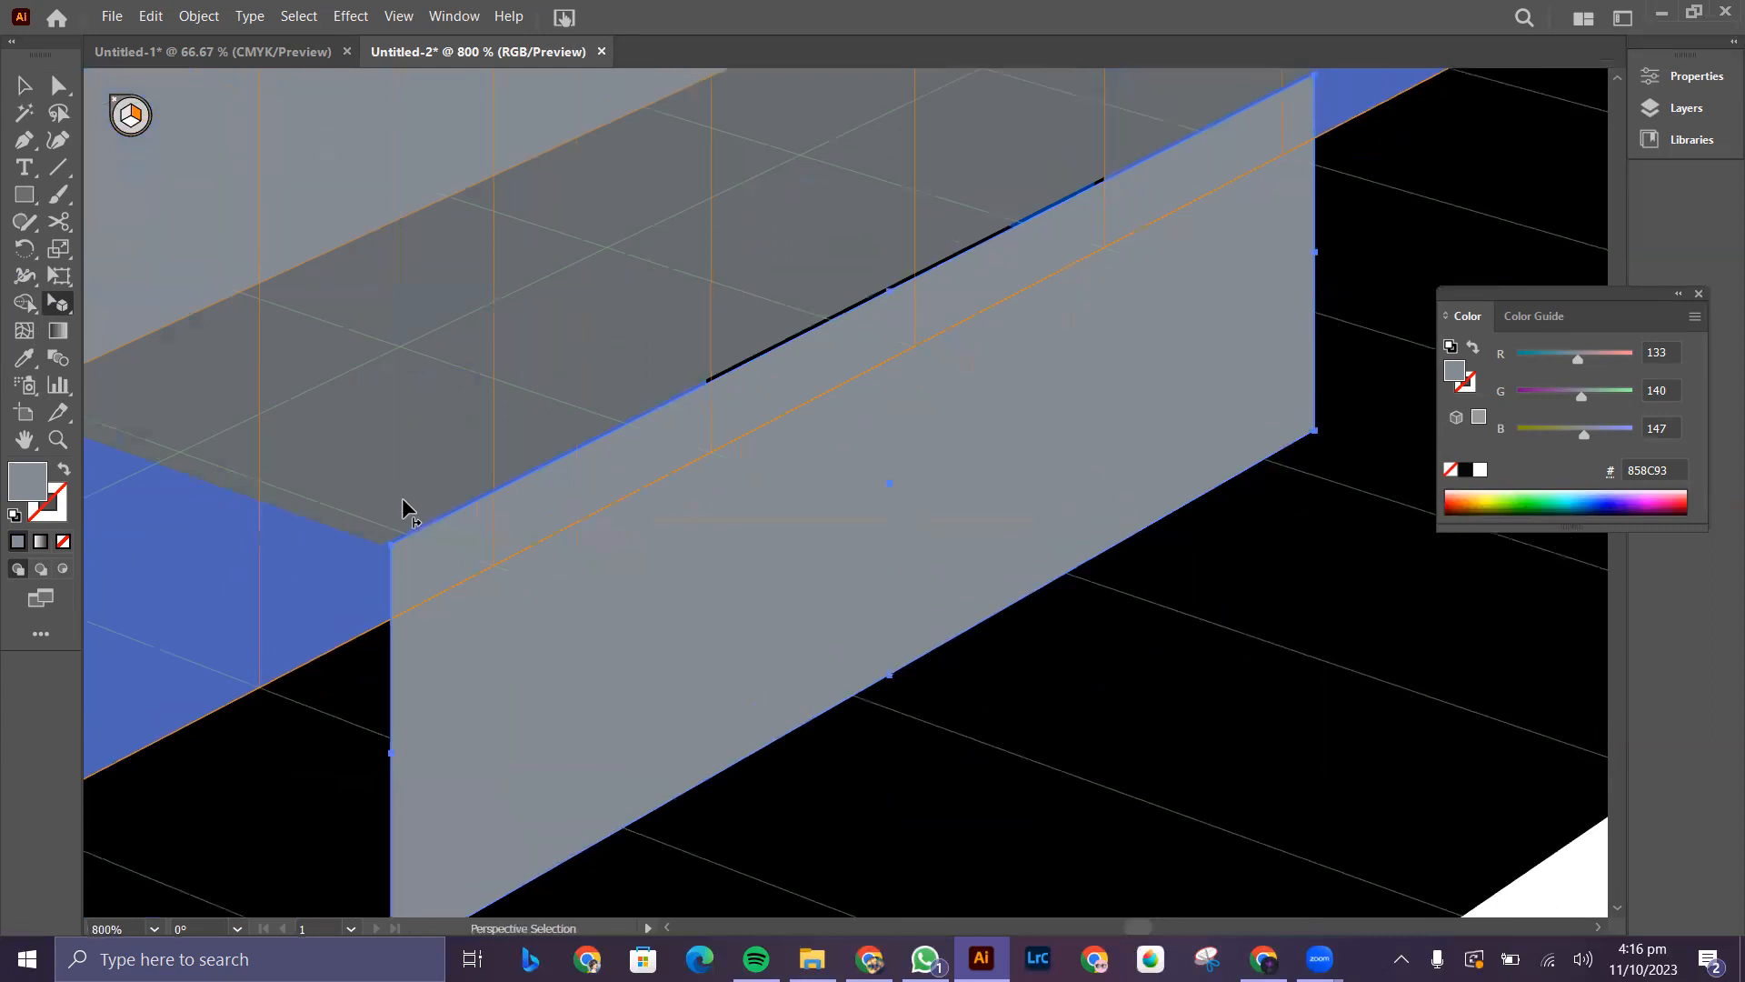
drag(389, 545, 380, 542)
- Examine the edges and corners where the stair treads and risers meet for gaps
scroll(1138, 499, up, 7)
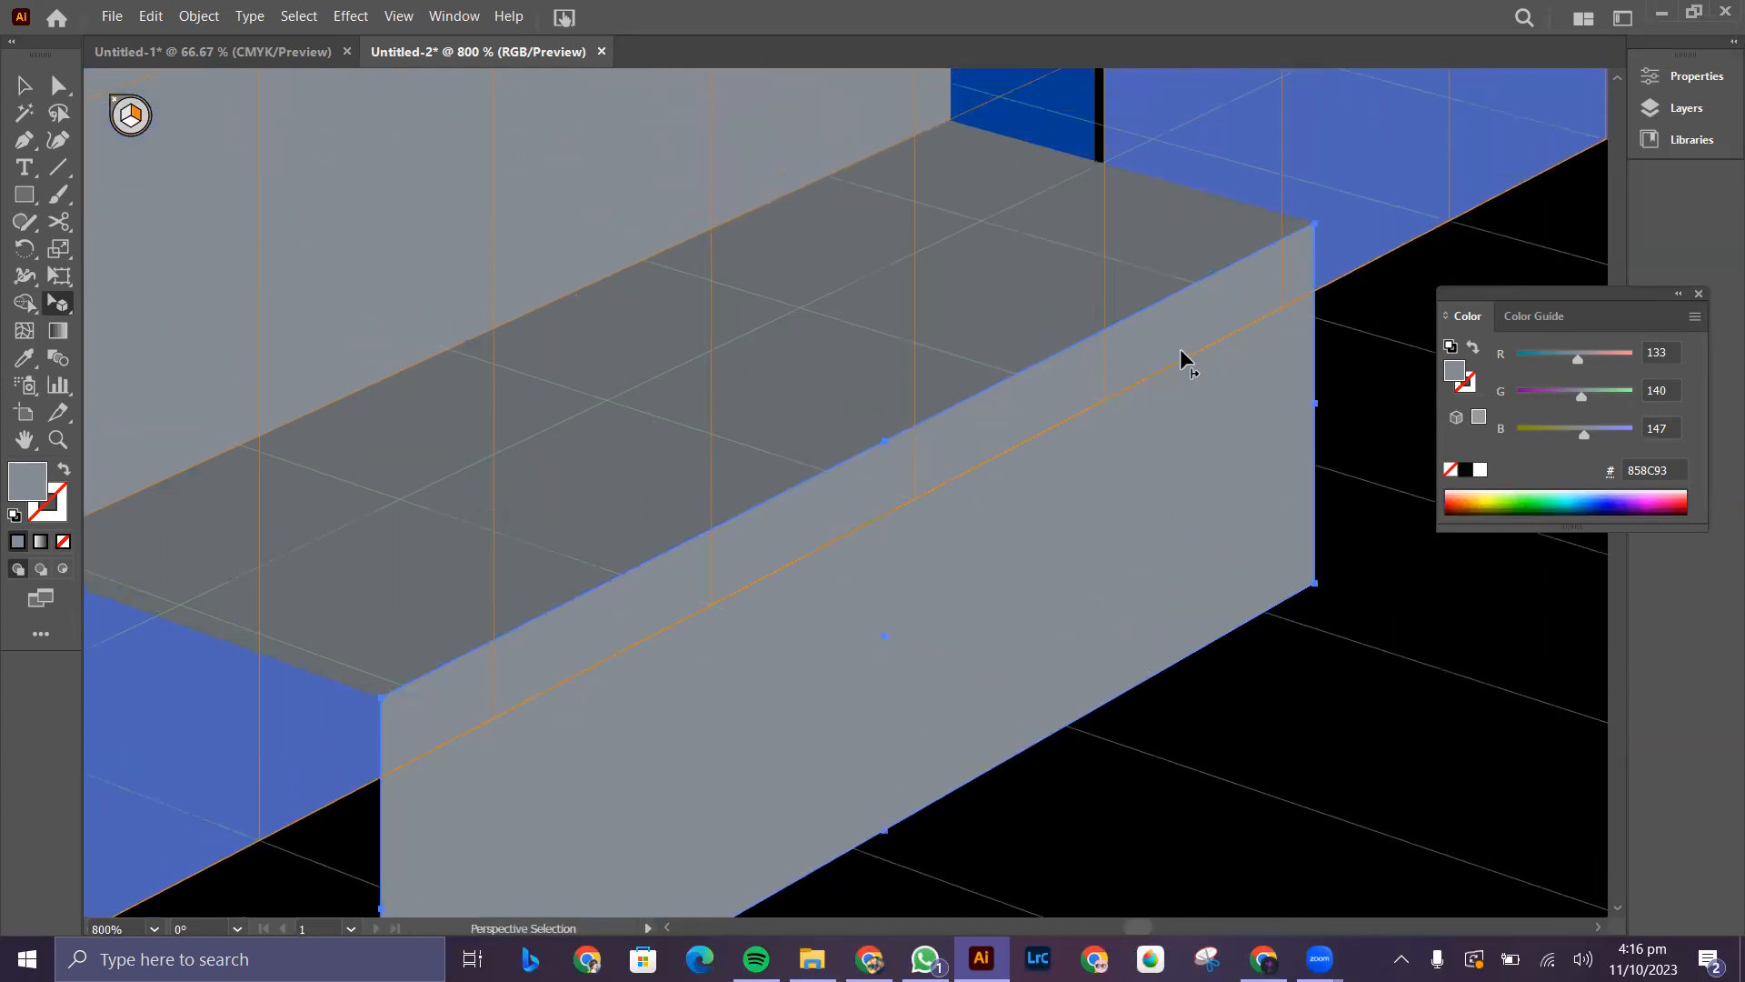
scroll(1185, 363, up, 7)
scroll(410, 330, up, 4)
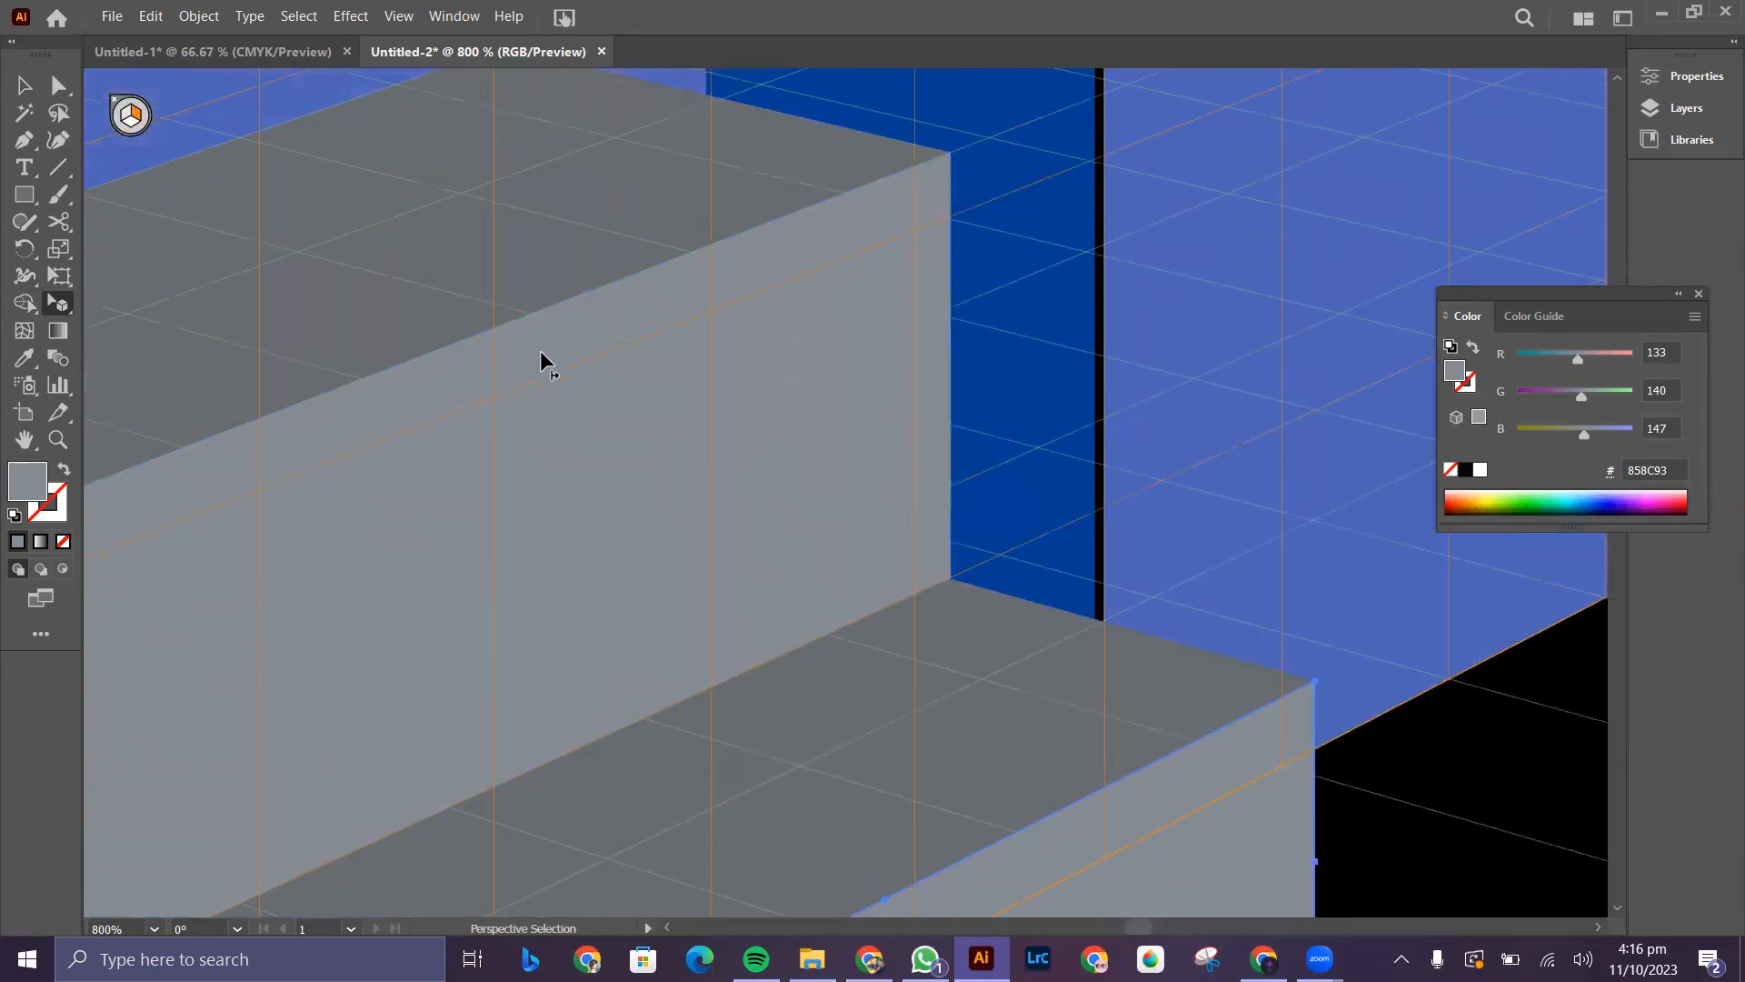
scroll(576, 387, down, 3)
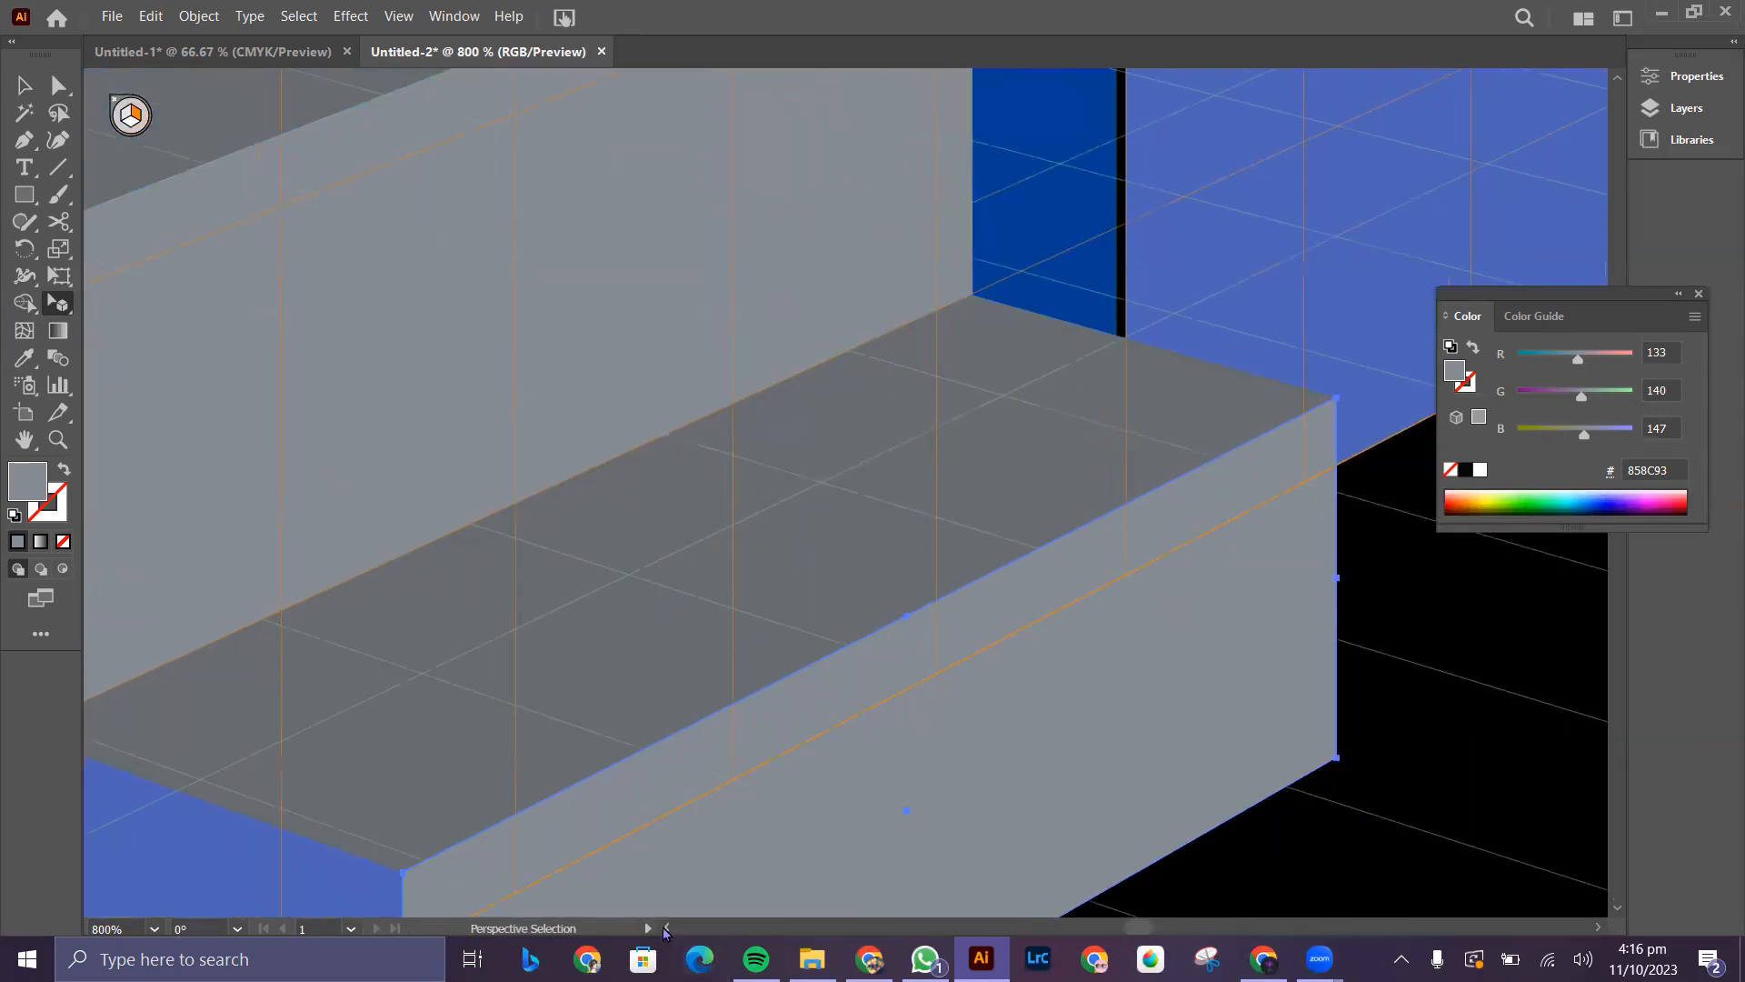
click(664, 927)
click(665, 927)
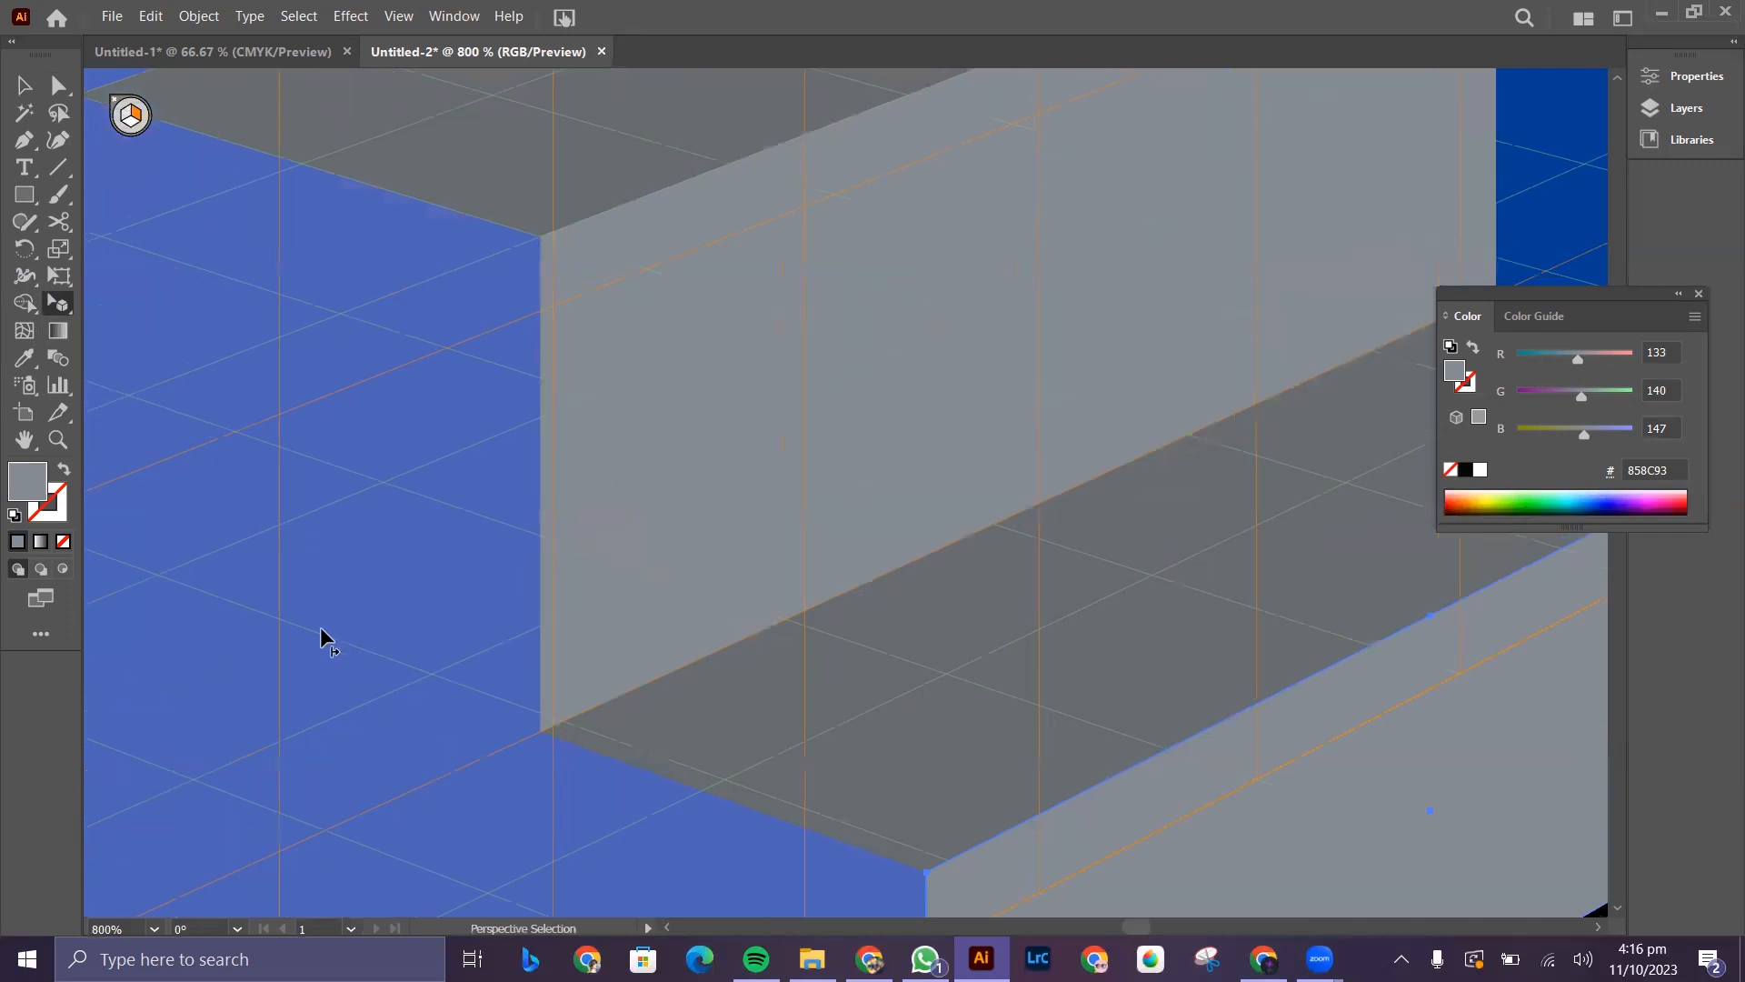
scroll(424, 604, up, 12)
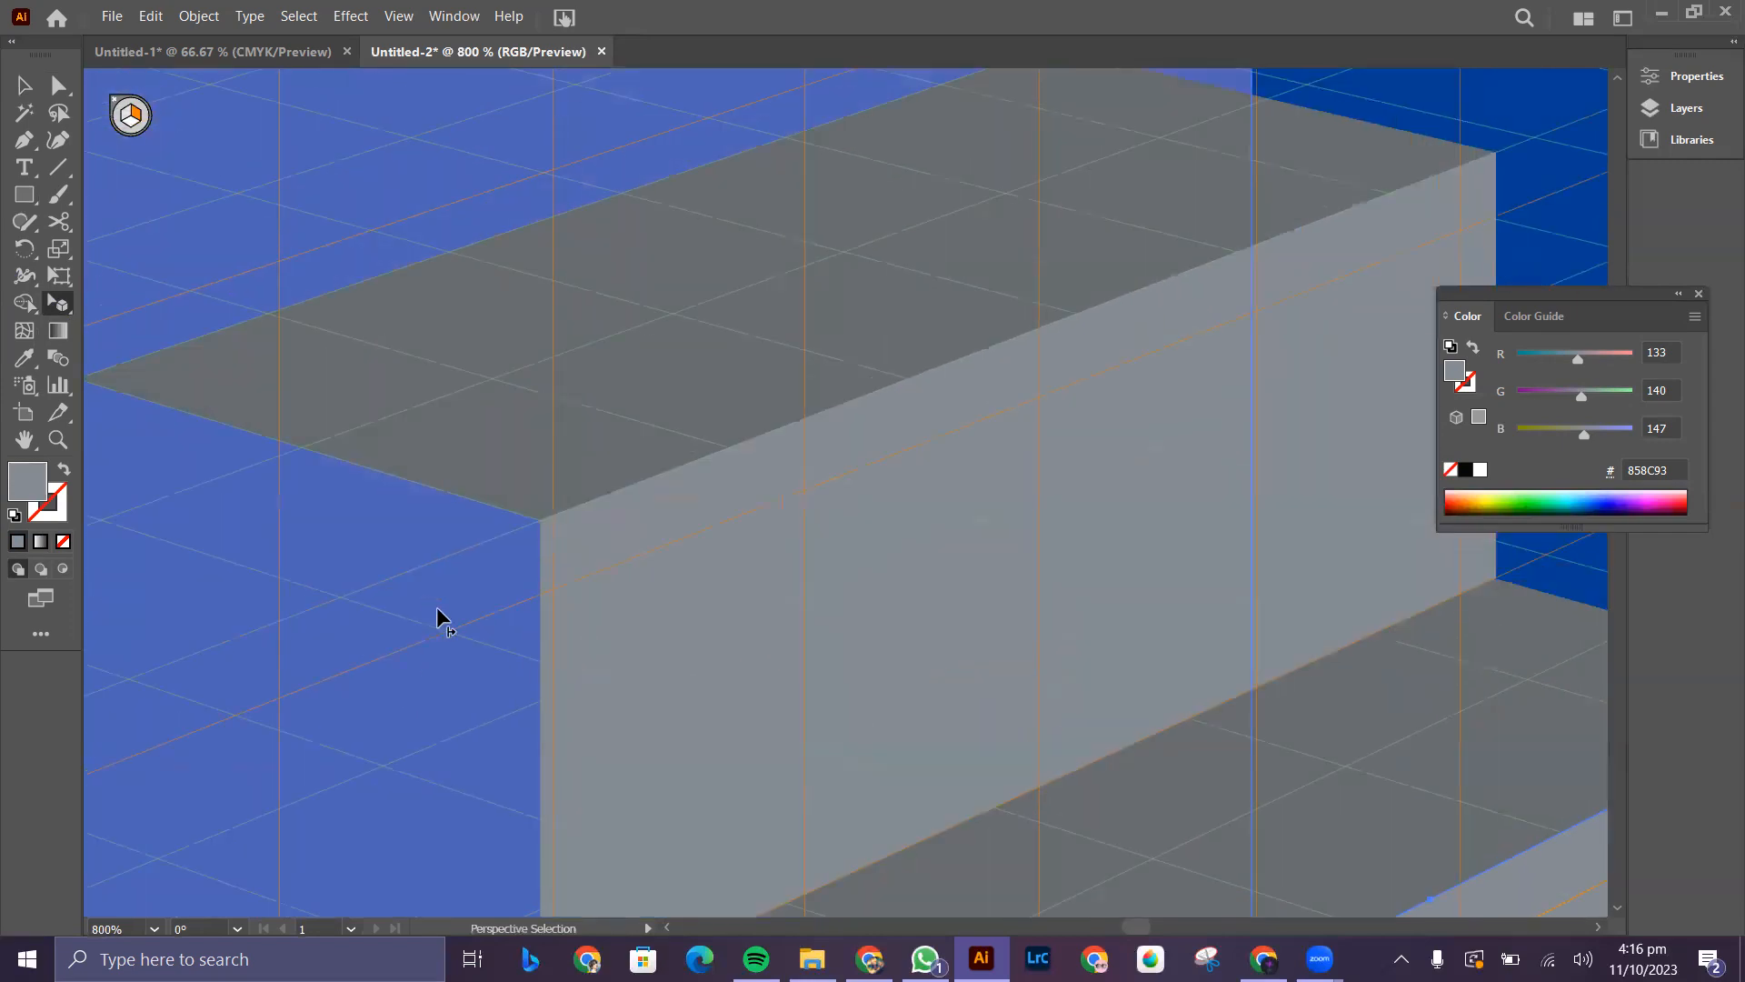
scroll(436, 607, down, 6)
scroll(541, 770, down, 9)
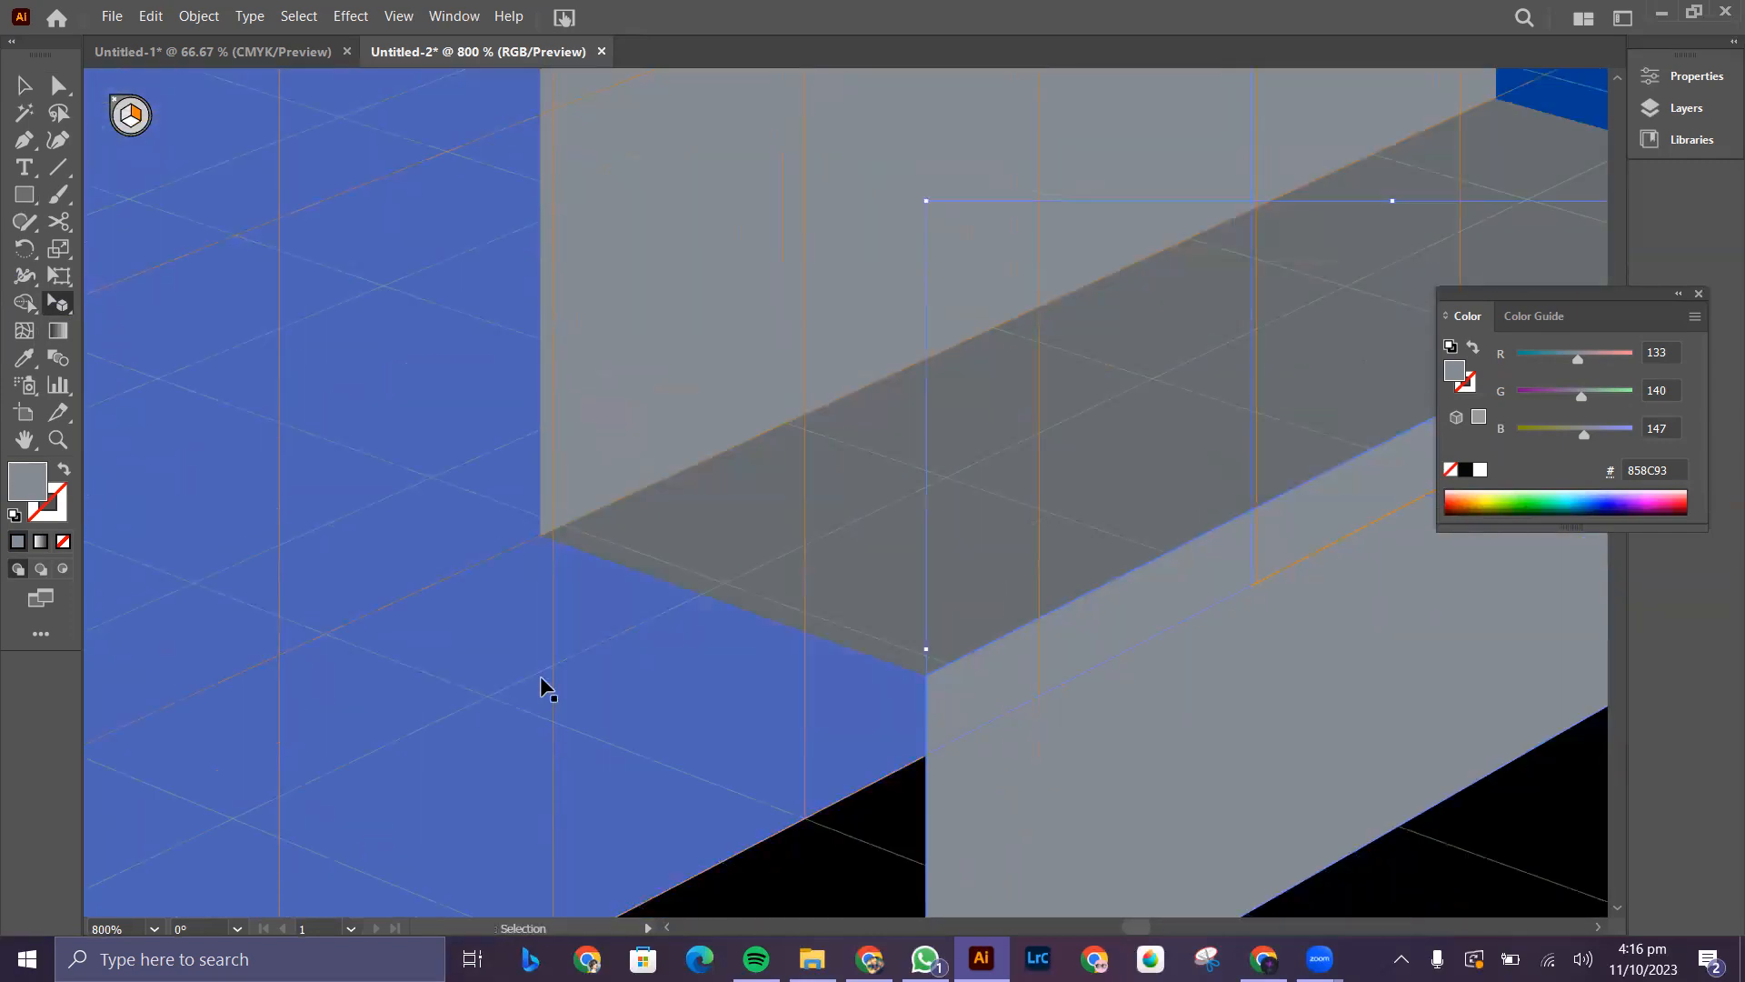
key(ctrl+minus)
key(ctrl+minus)
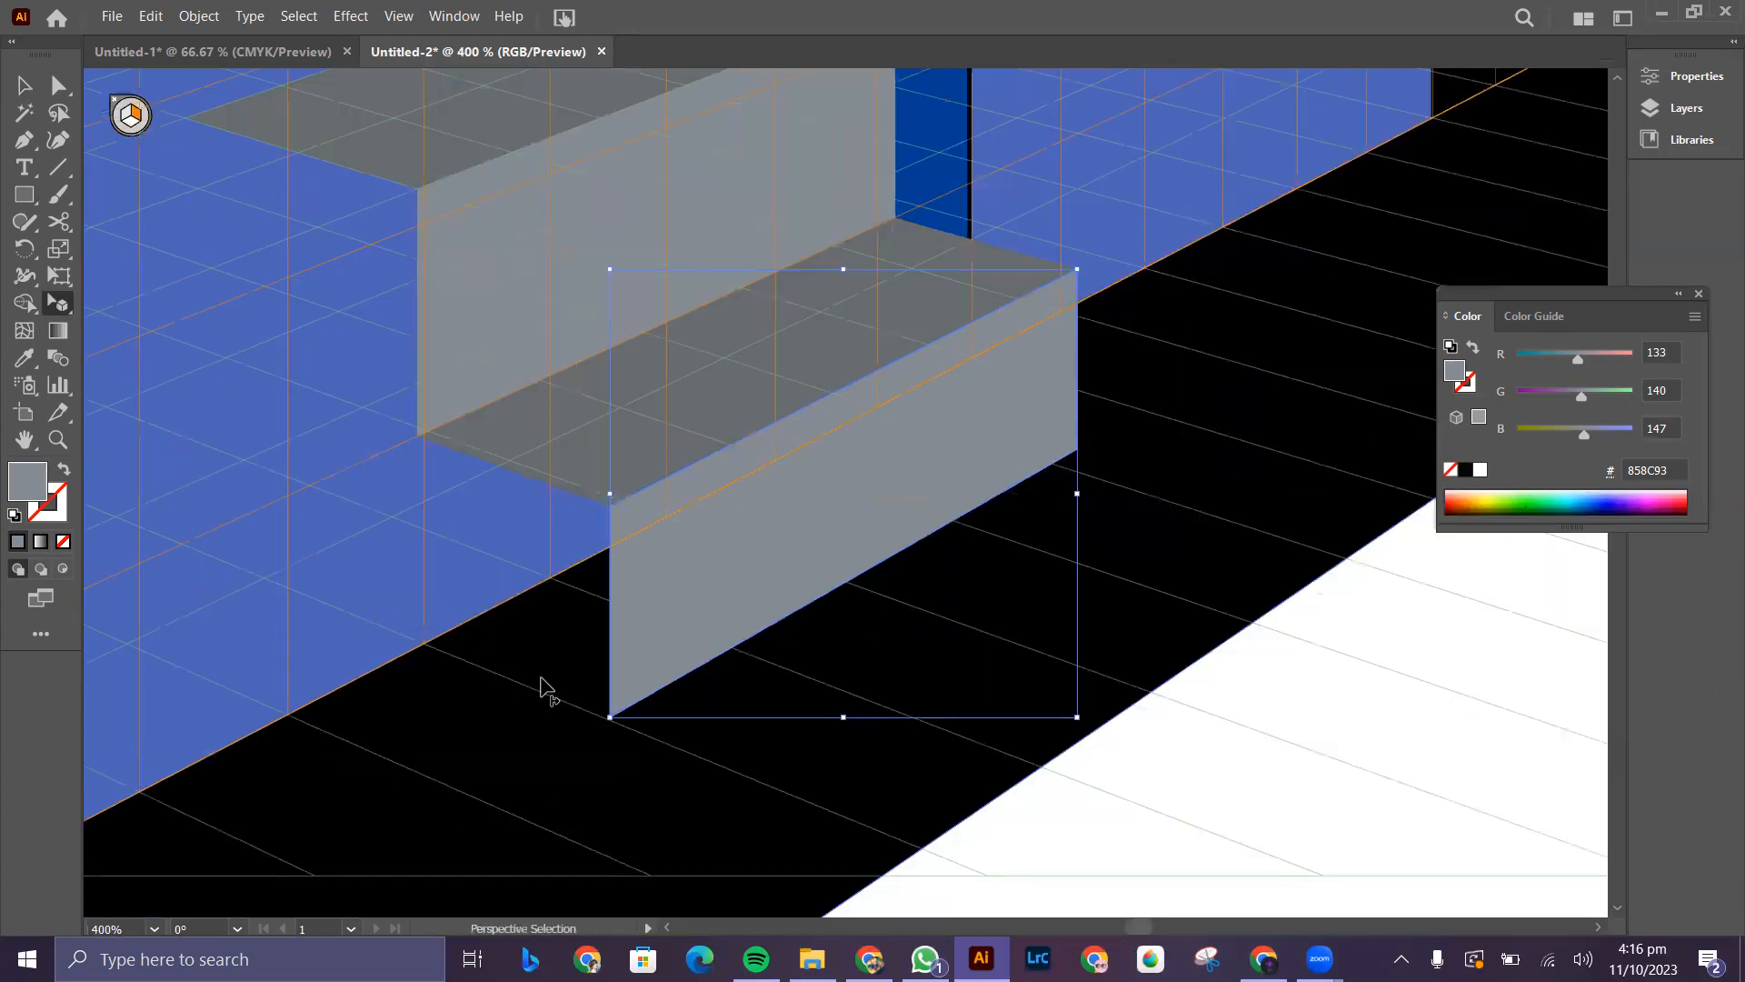
- Reduce the upper riser's height by lowering its top edge in perspective
scroll(549, 691, up, 3)
click(681, 291)
drag(673, 221, 625, 238)
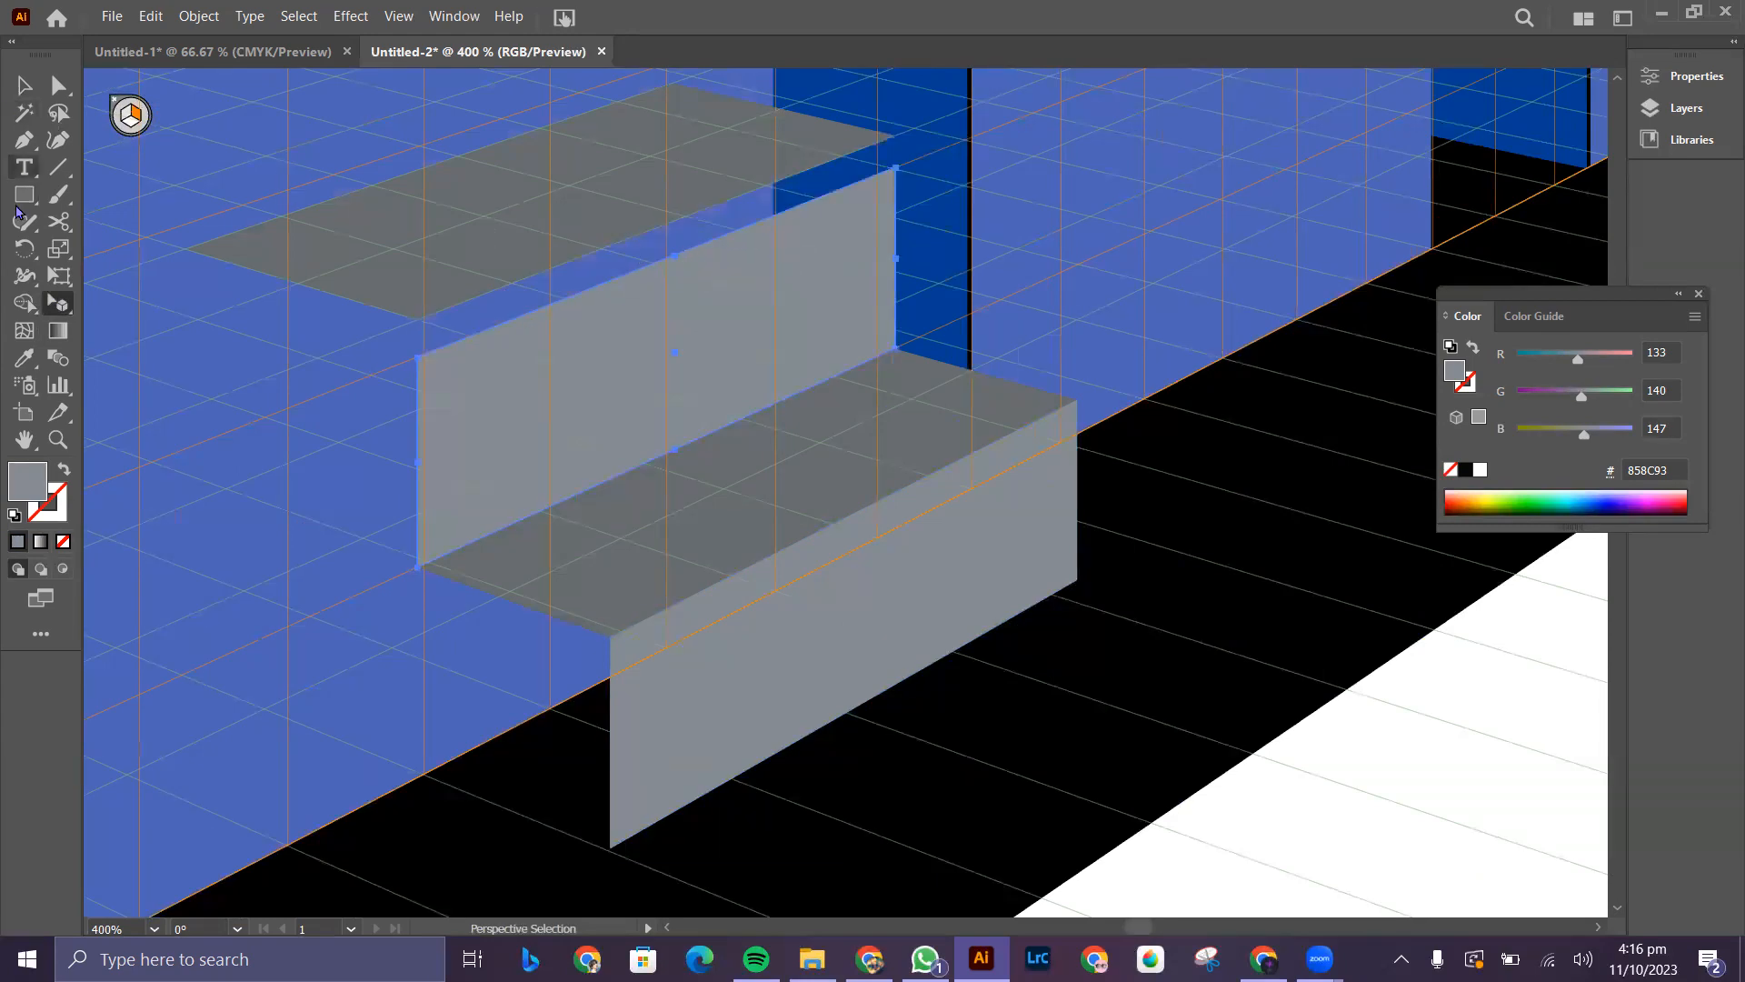
- Move the upper tread onto the upper riser's top edge and shorten its near side to line up with the riser's corner
click(127, 111)
click(546, 238)
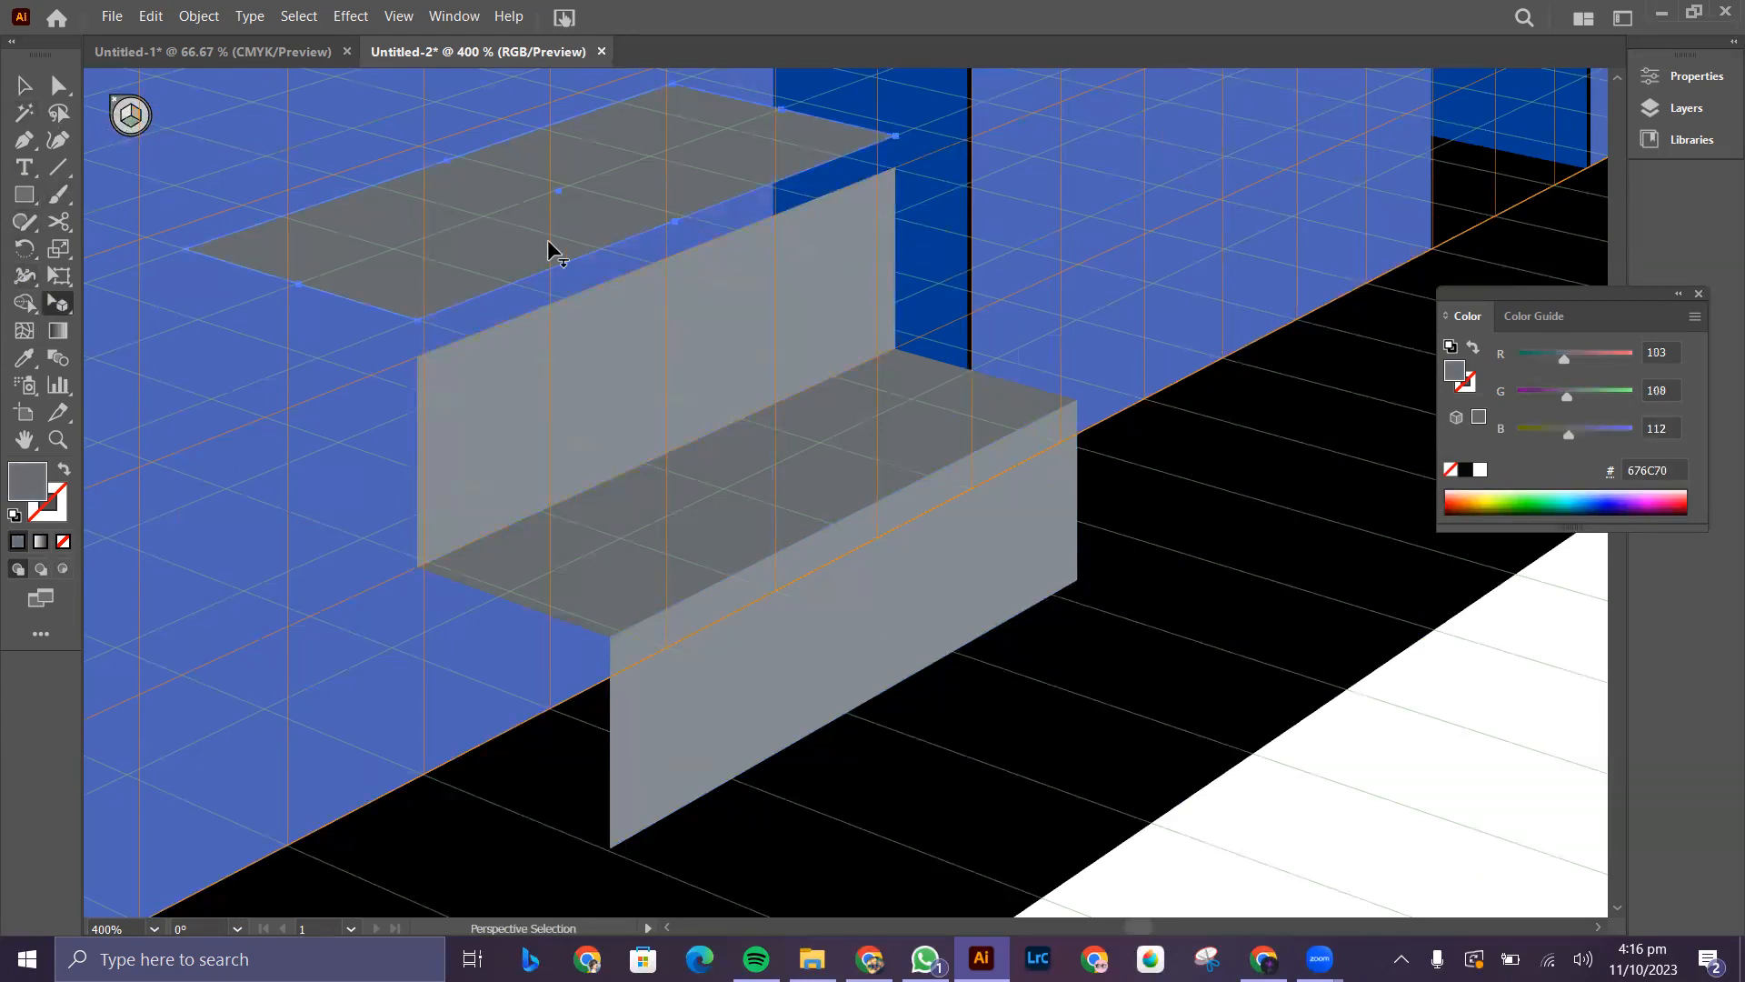
drag(540, 243, 525, 275)
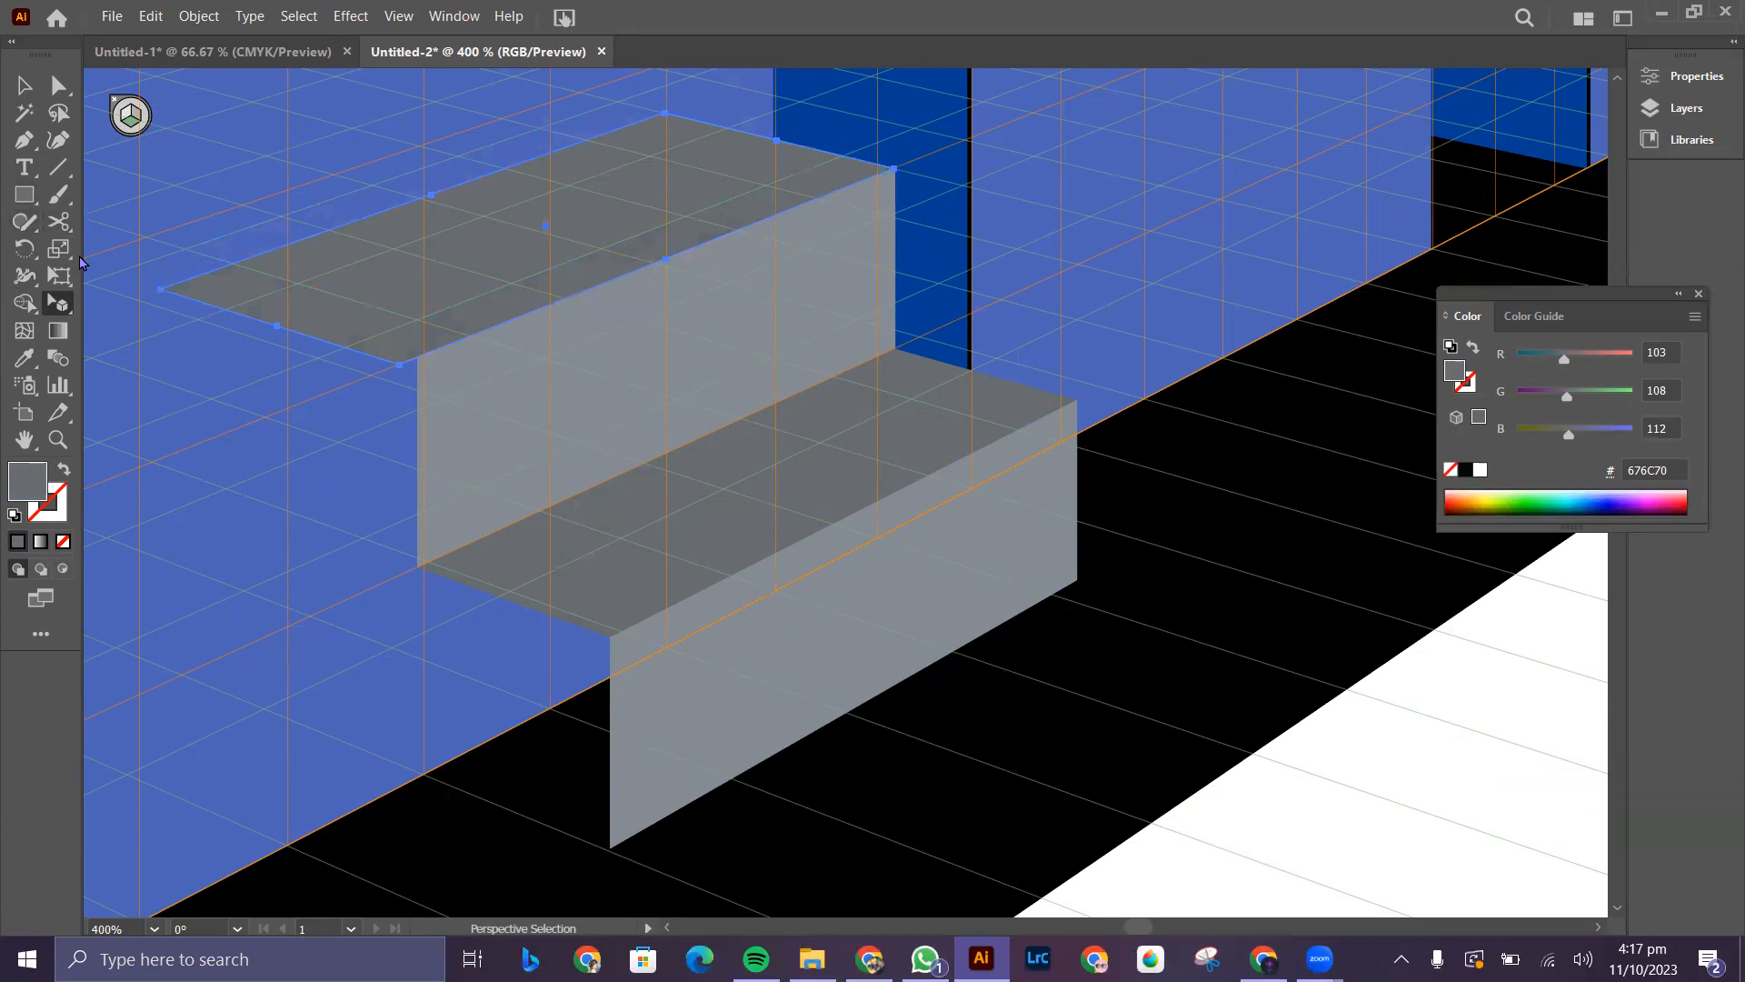
click(138, 115)
drag(275, 326, 295, 319)
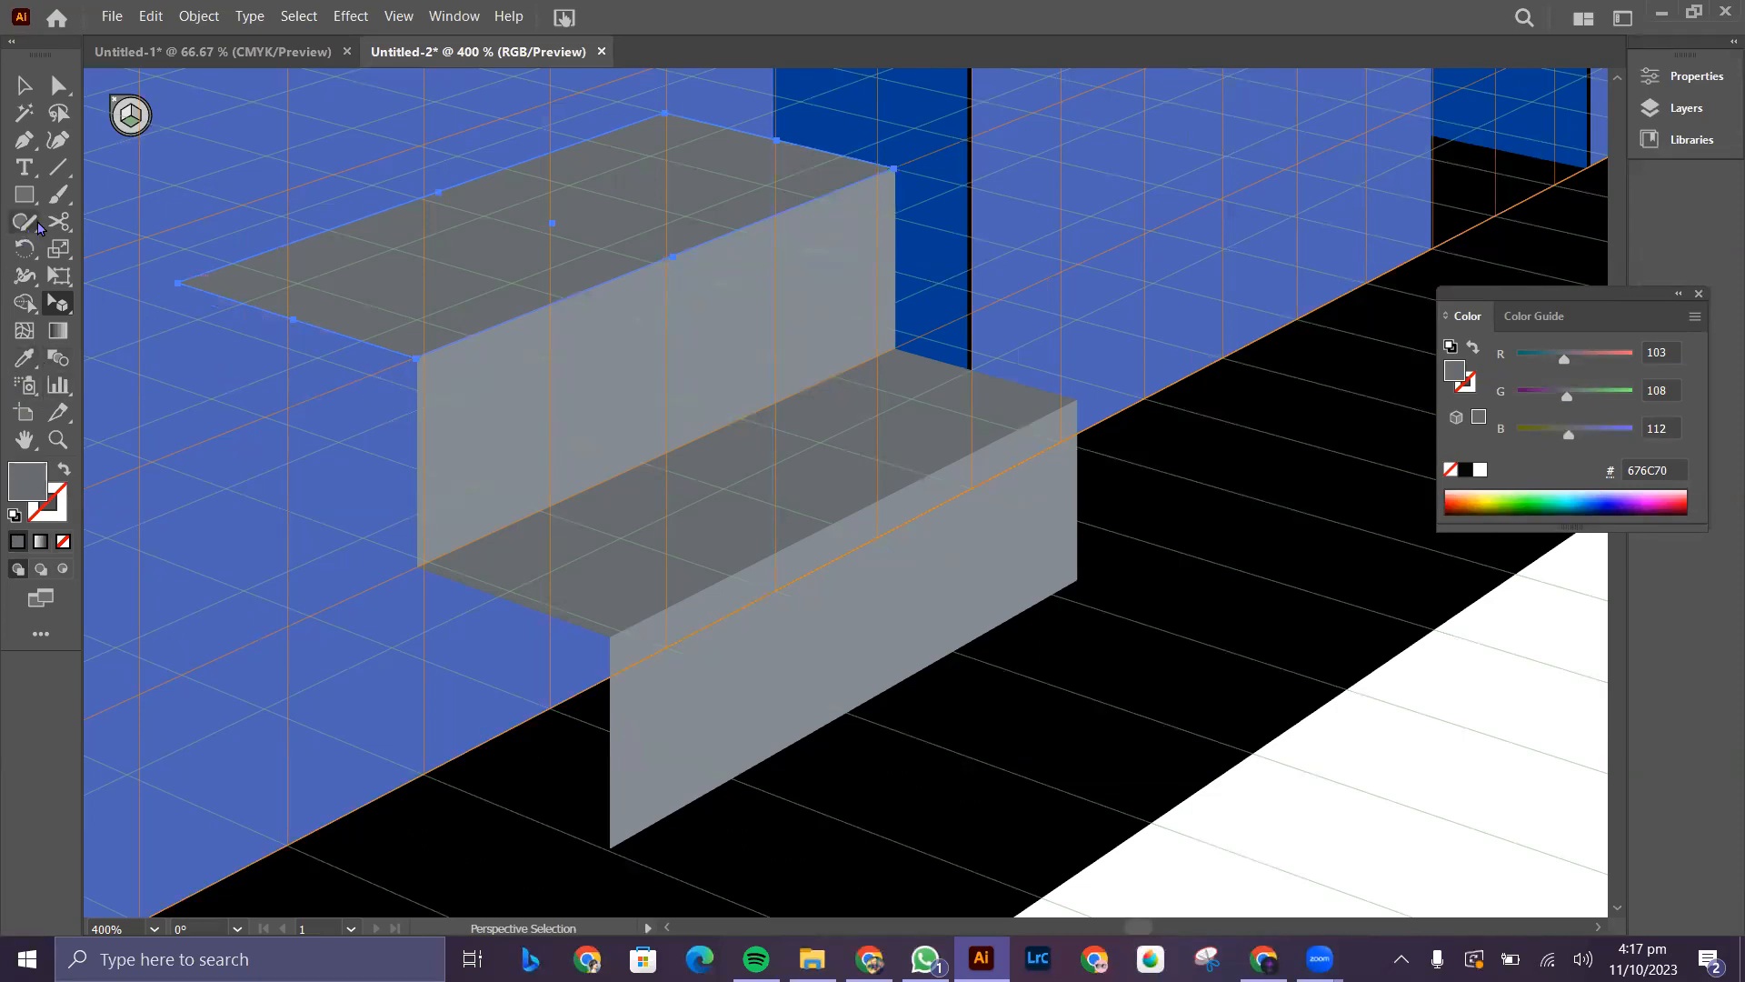
- Draw a rectangle on the left grid plane as the stair's side, from the upper tread's outer corner to the lower riser's bottom corner
scroll(480, 412, down, 2)
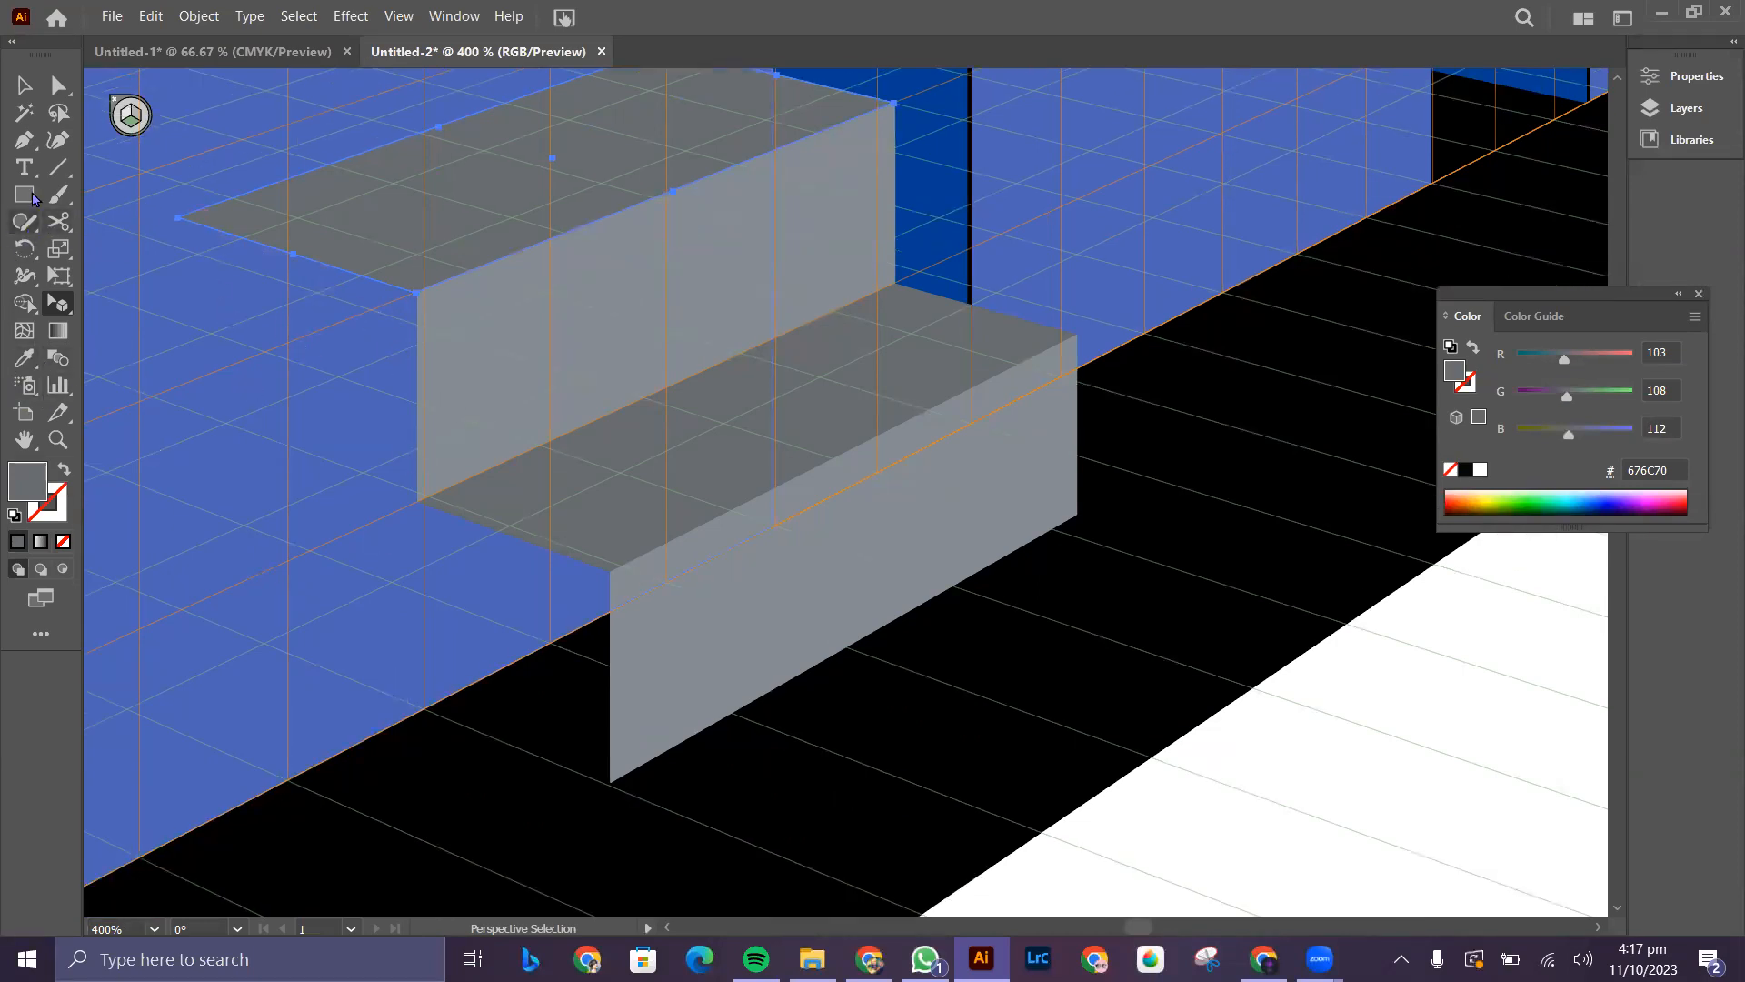
click(126, 114)
click(26, 194)
drag(178, 217, 610, 780)
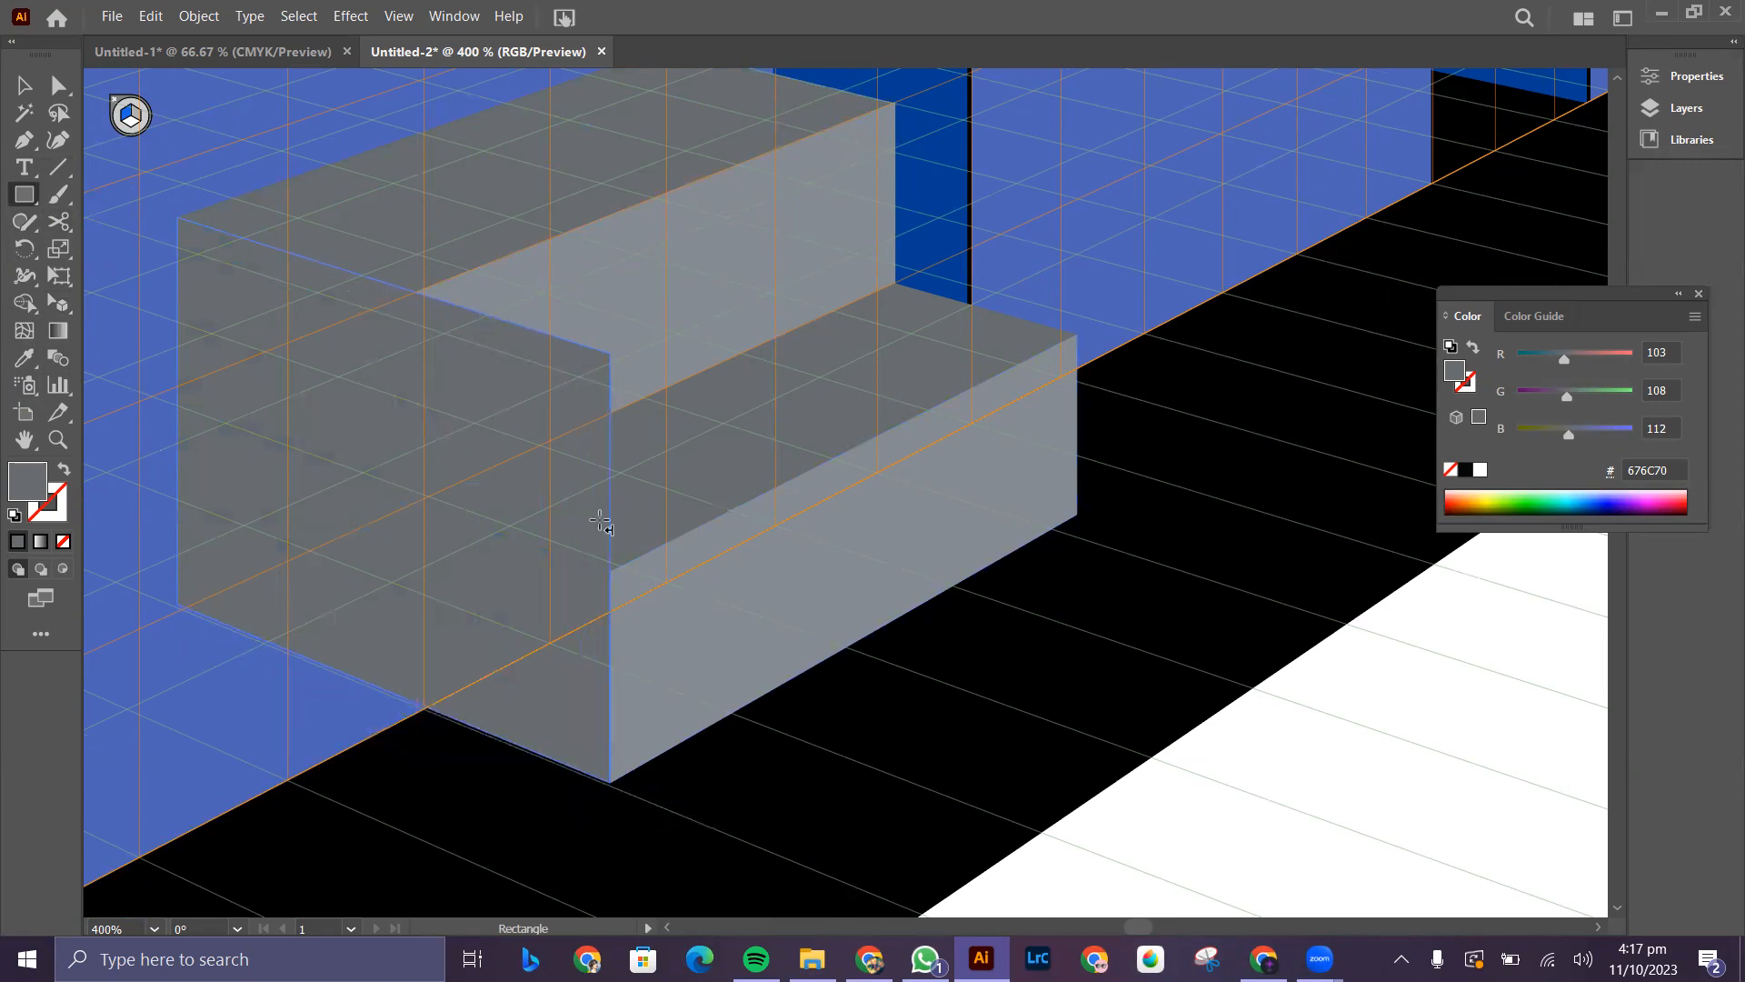
- Bring the stair's treads and risers to the front so they cover the overlapping part of the side panel
click(24, 85)
click(664, 187)
shift+click(690, 256)
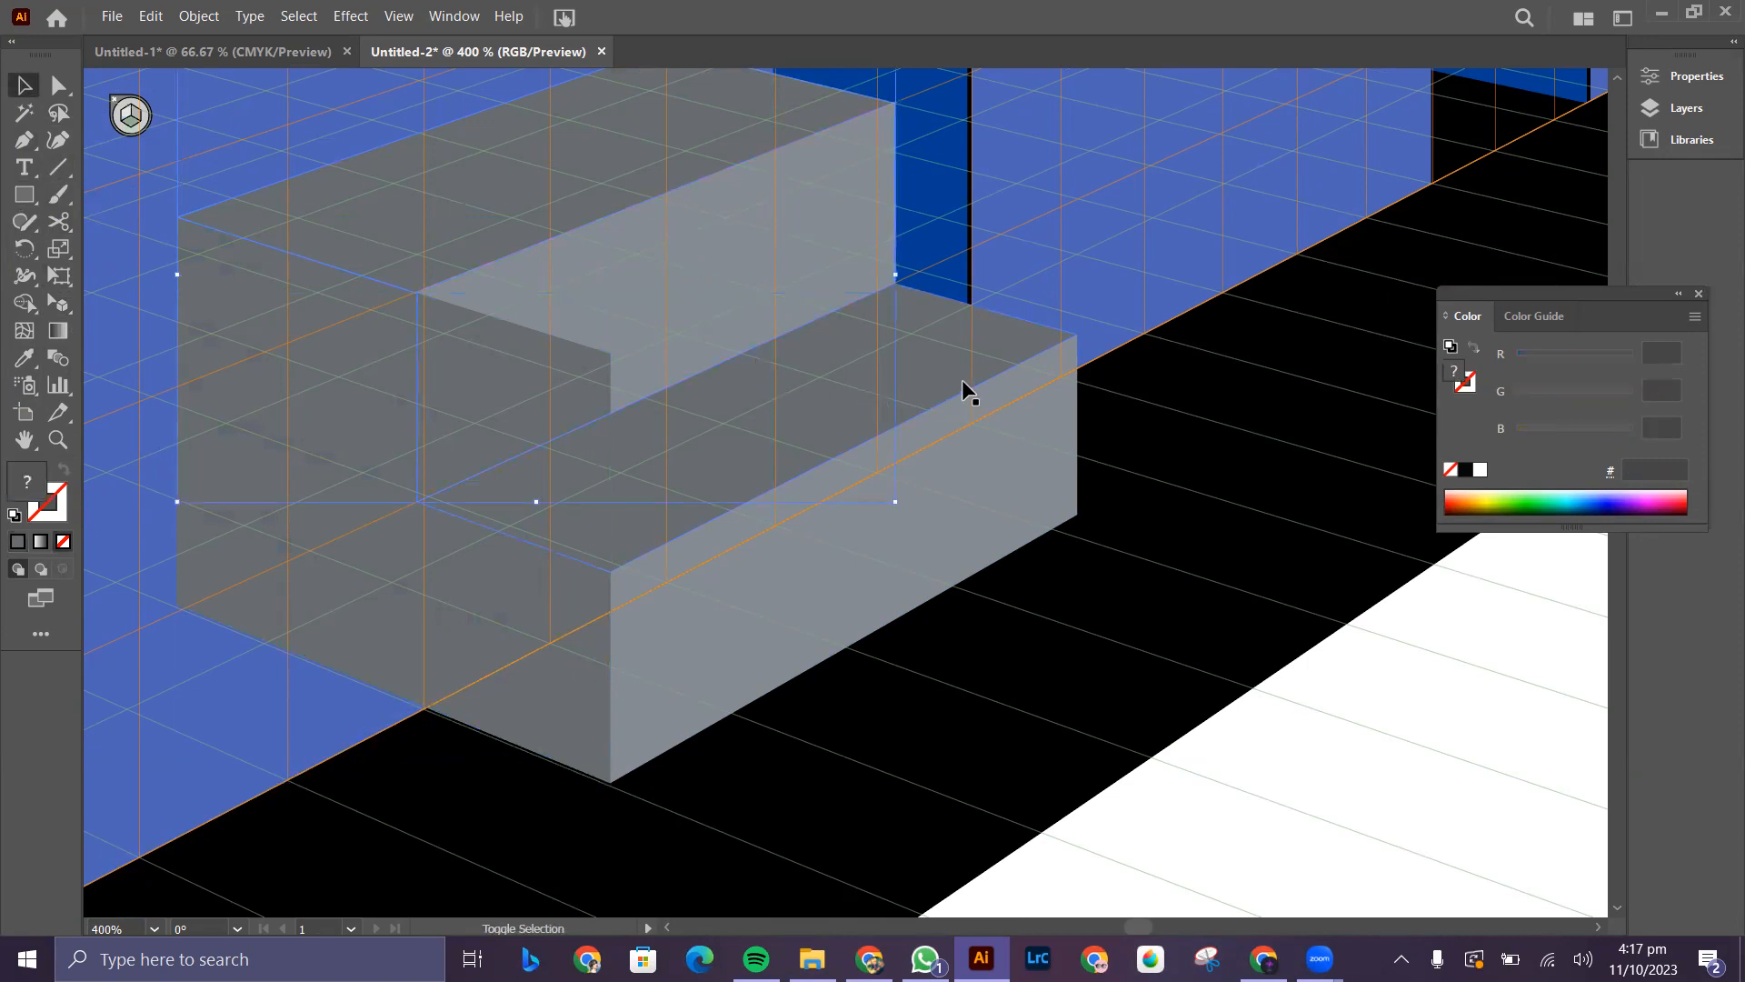
shift+click(958, 438)
right_click(958, 438)
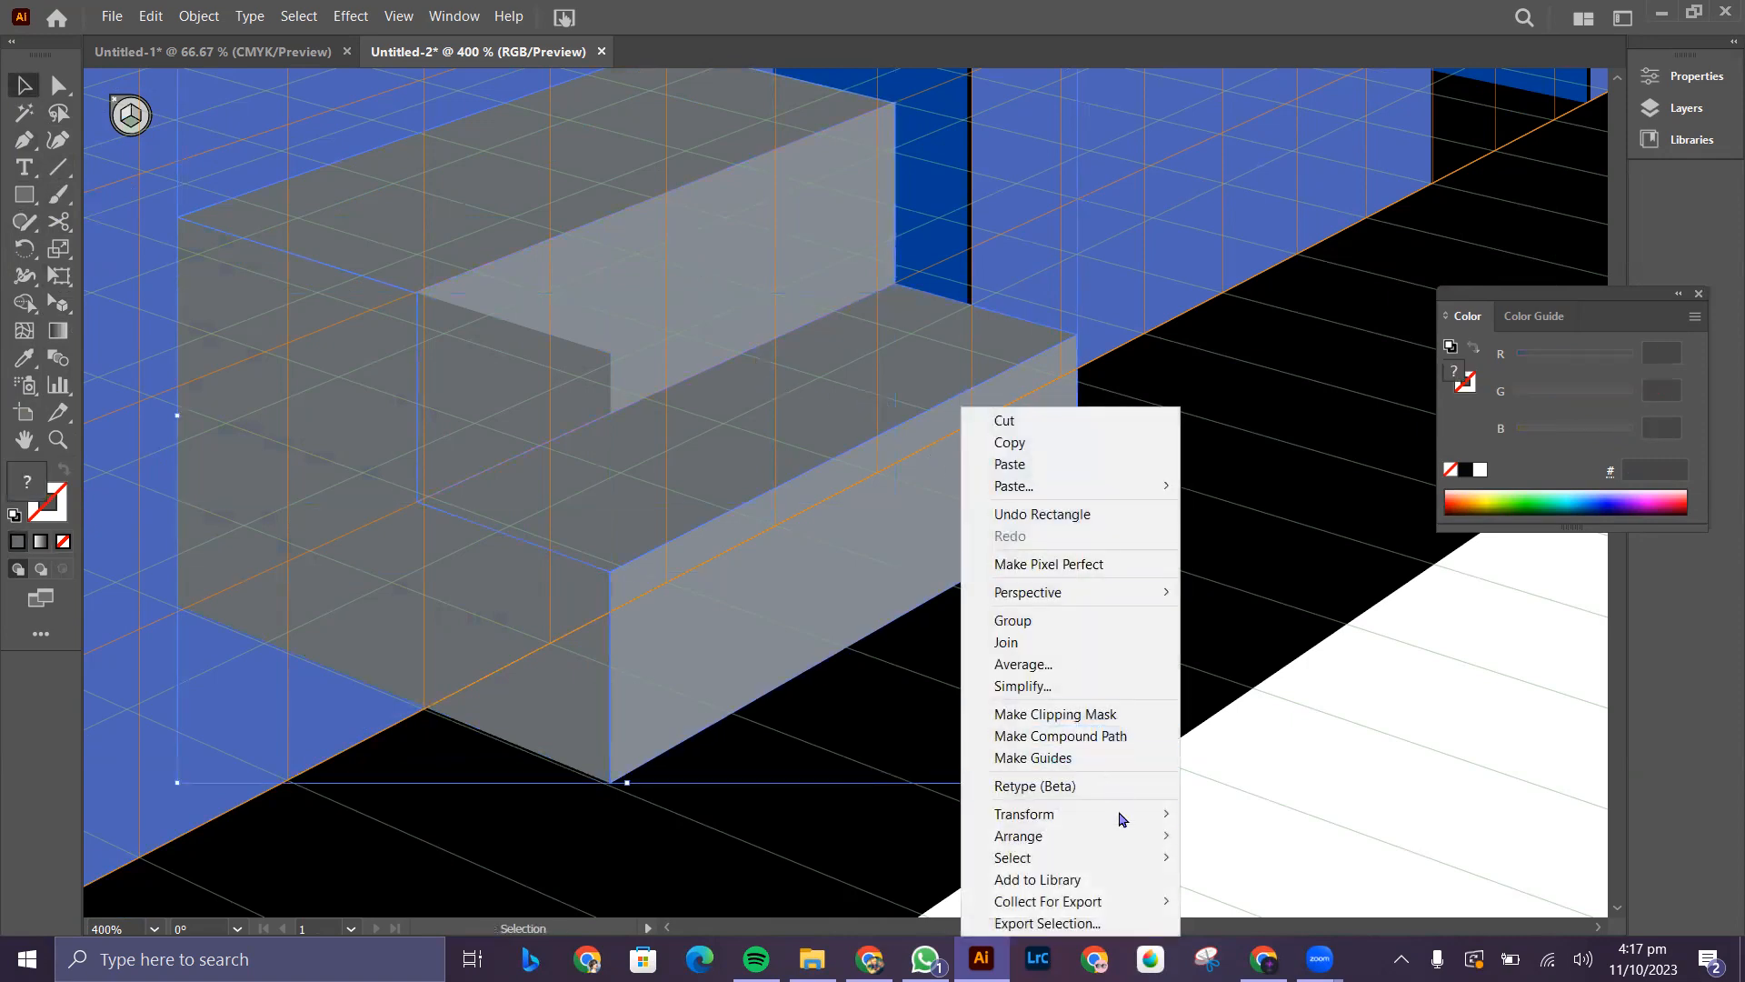
mouse_move(1157, 842)
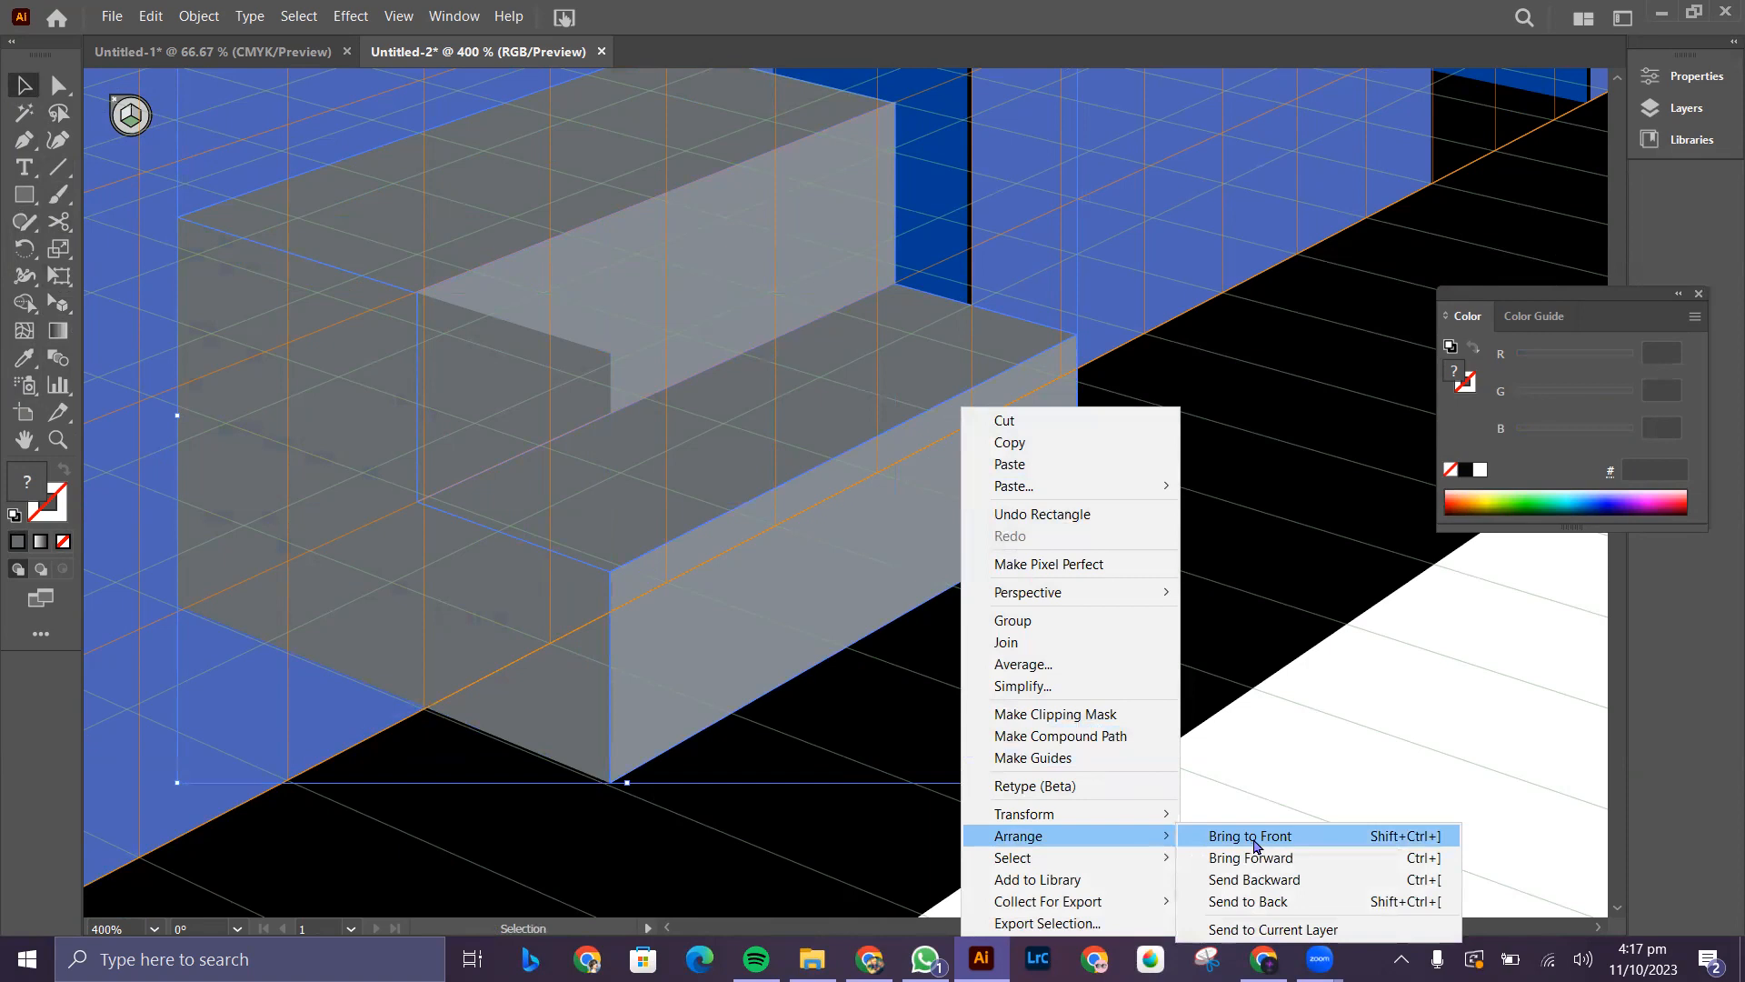
click(1255, 844)
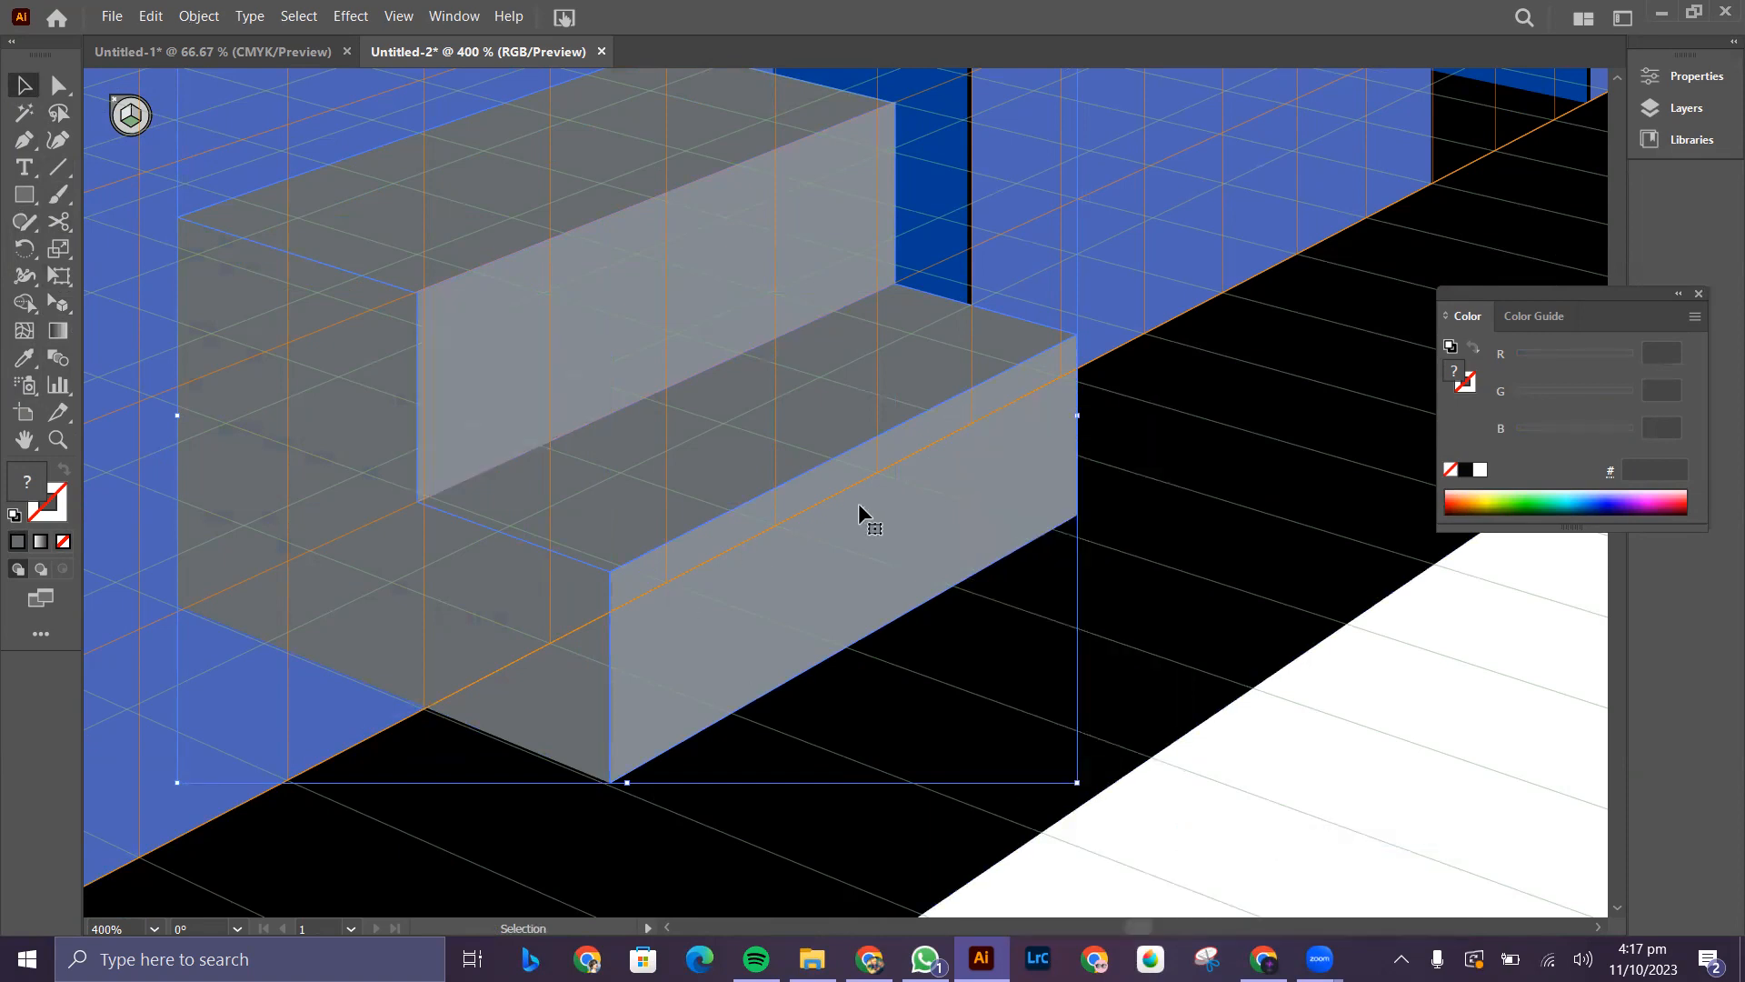
- Deselect the stair pieces and hide the perspective grid
key(ctrl+minus)
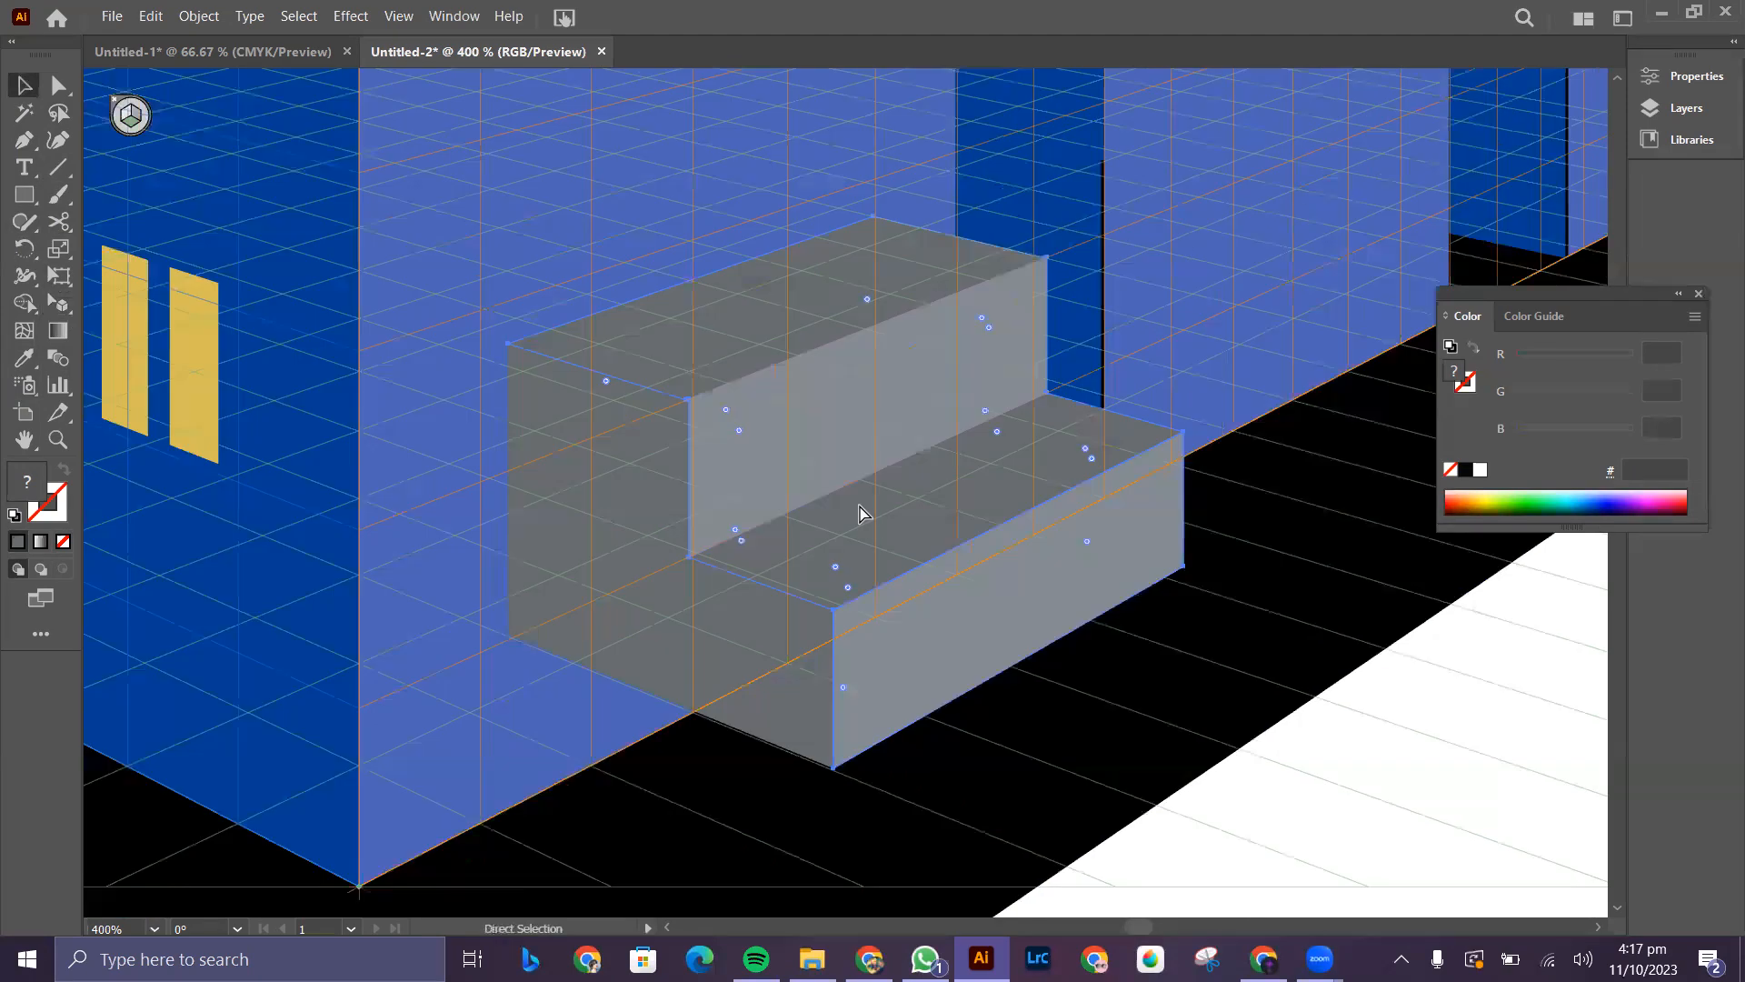
key(ctrl+minus)
key(ctrl+minus)
key(ctrl+minus)
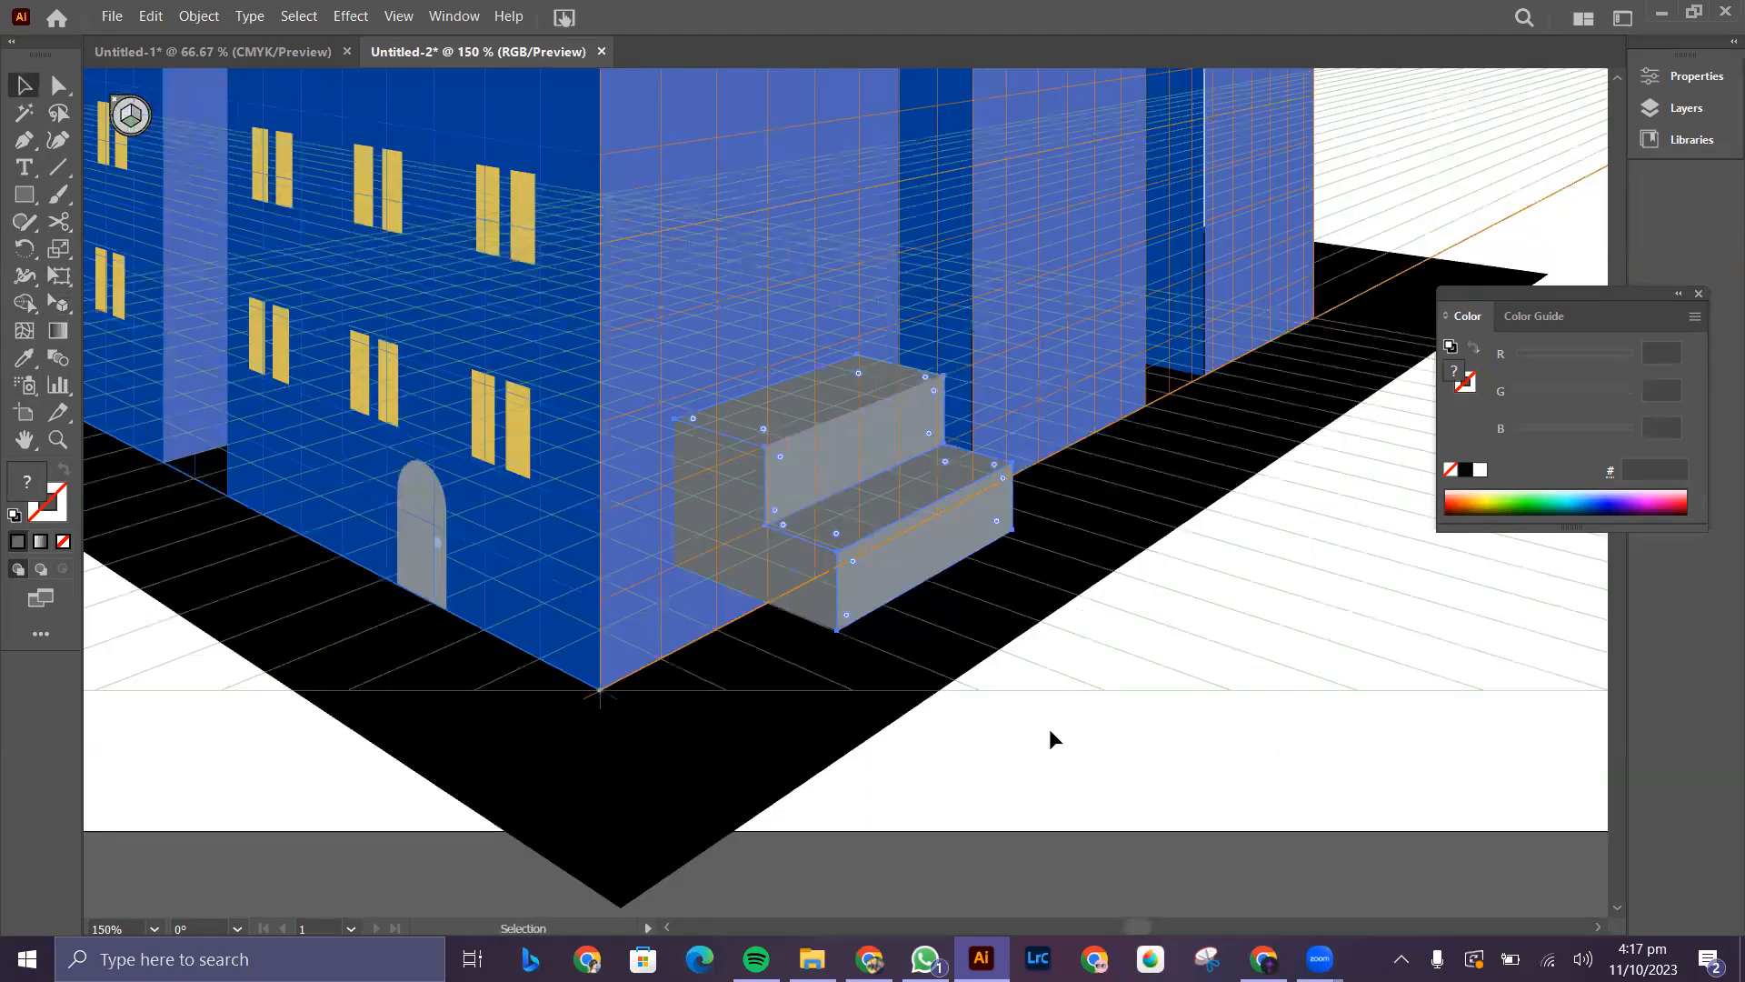
key(ctrl+minus)
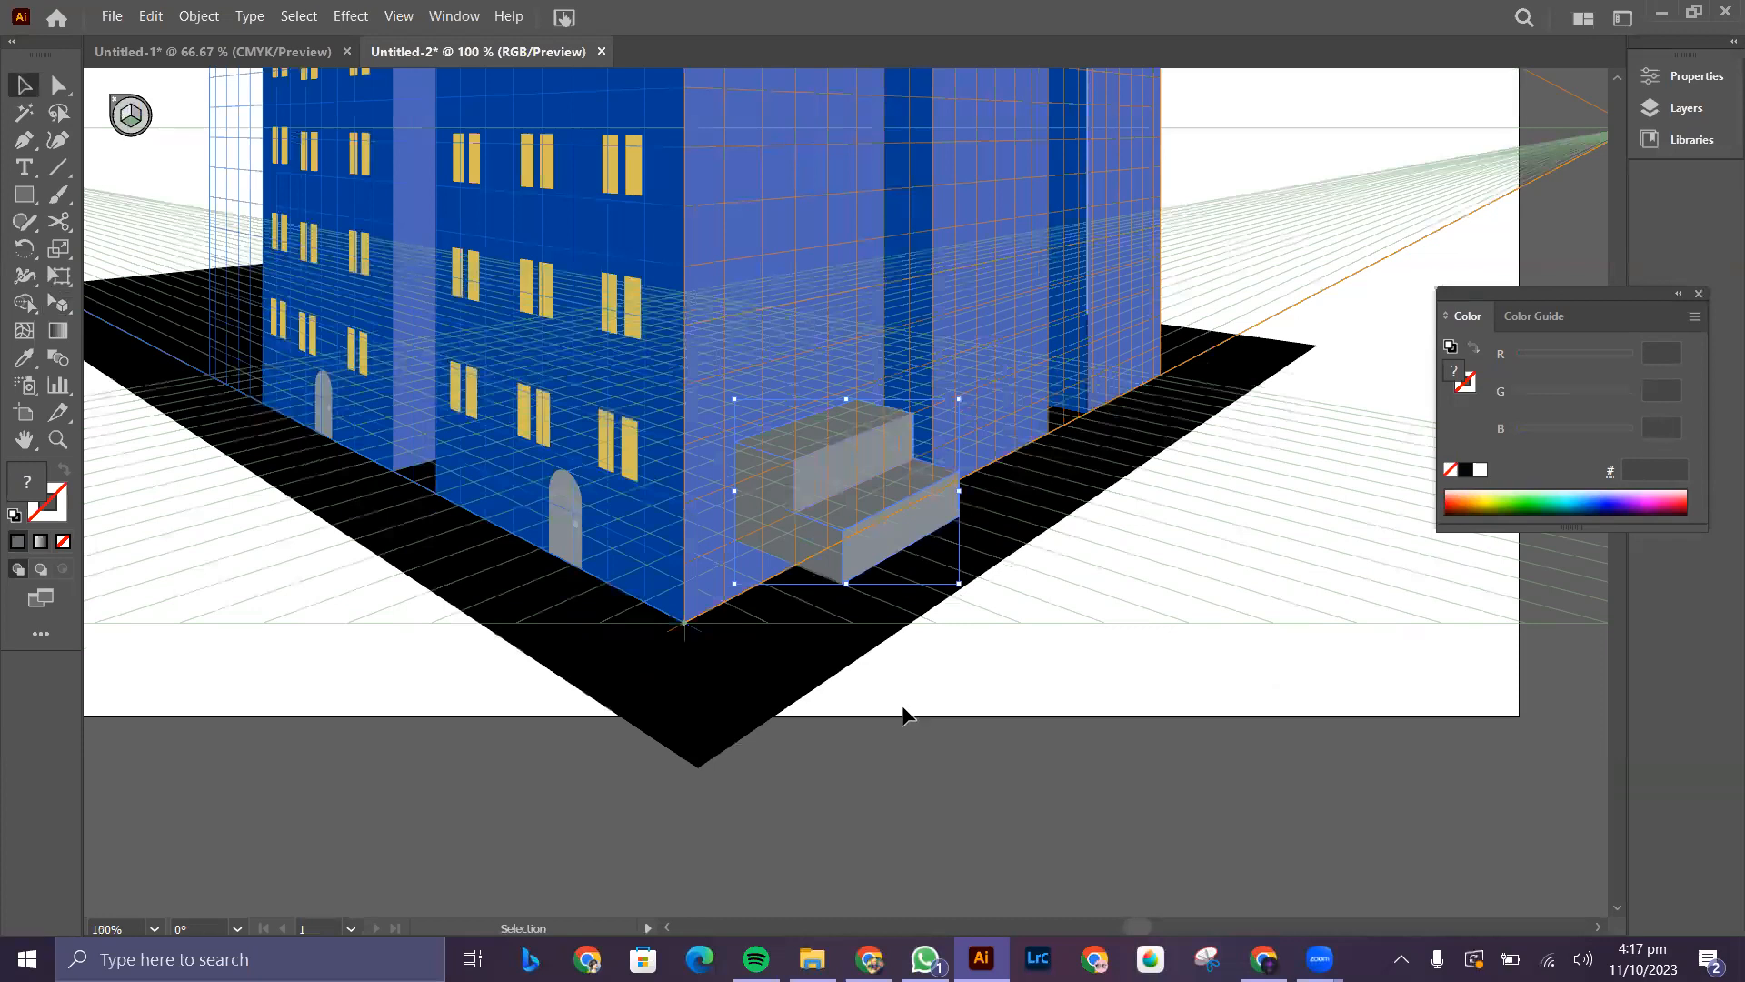
click(915, 714)
scroll(891, 682, up, 4)
scroll(888, 674, up, 1)
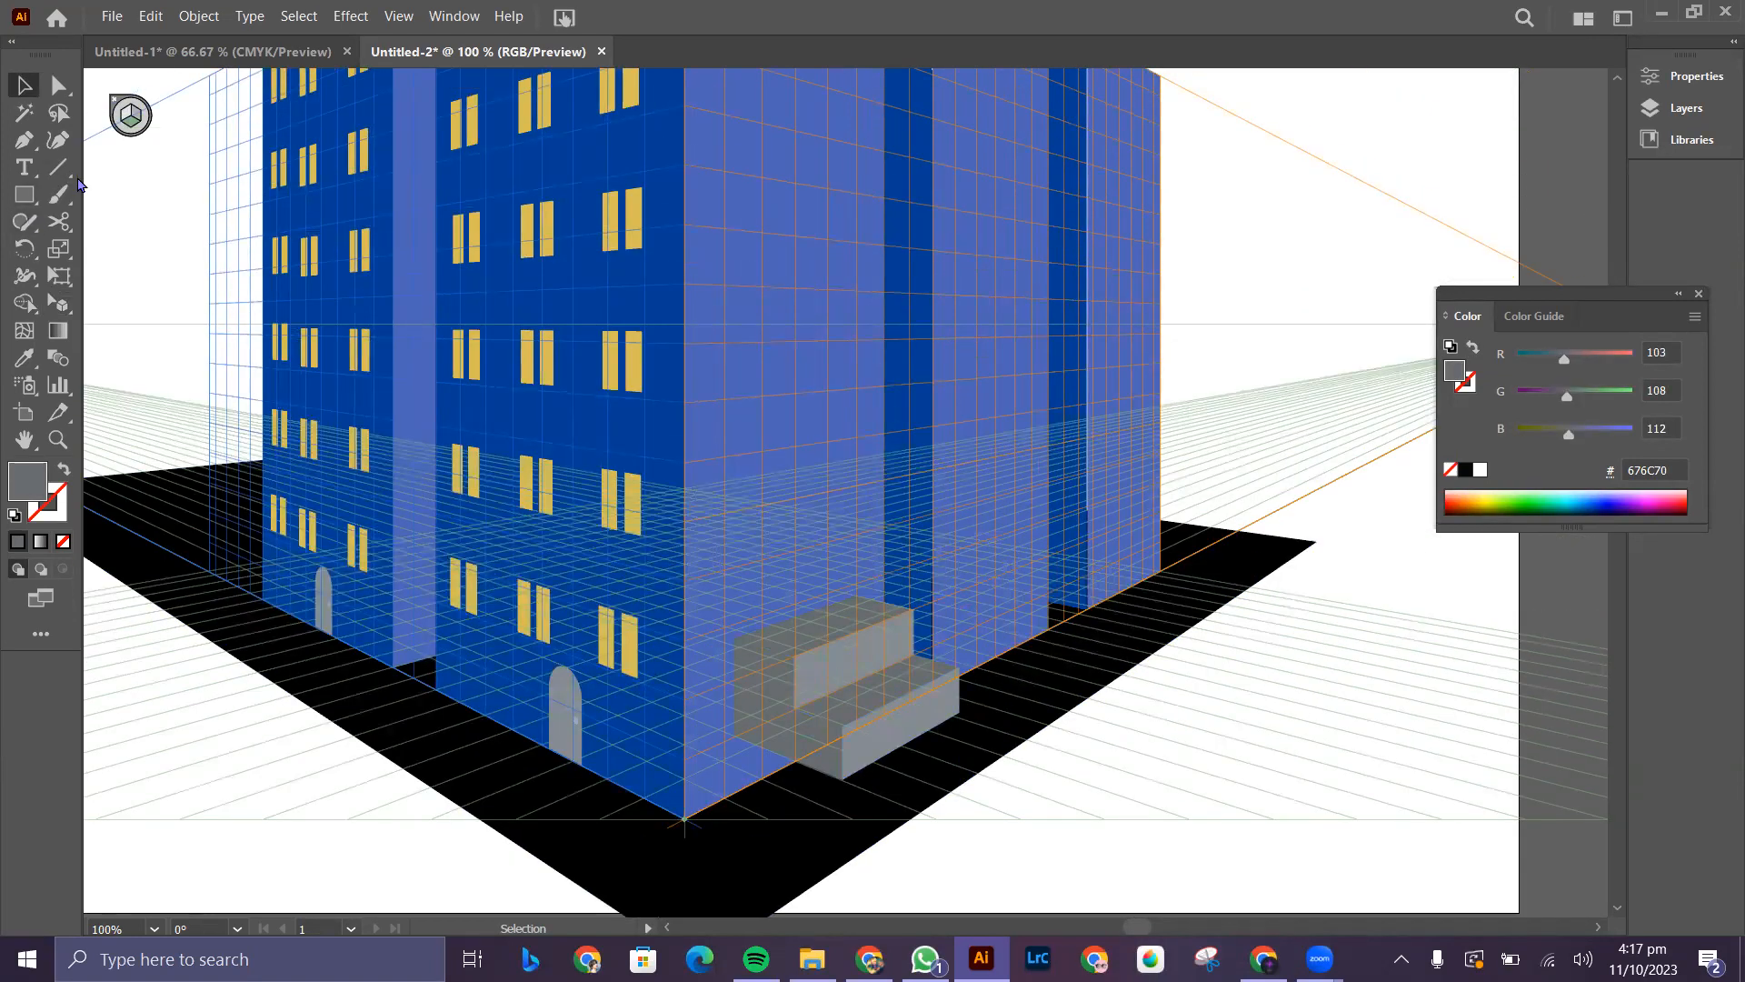
key(ctrl+shift+i)
- Examine the finished perspective scene without the grid, checking the buildings, windows, doors, ground plane and stairs
scroll(1154, 707, up, 8)
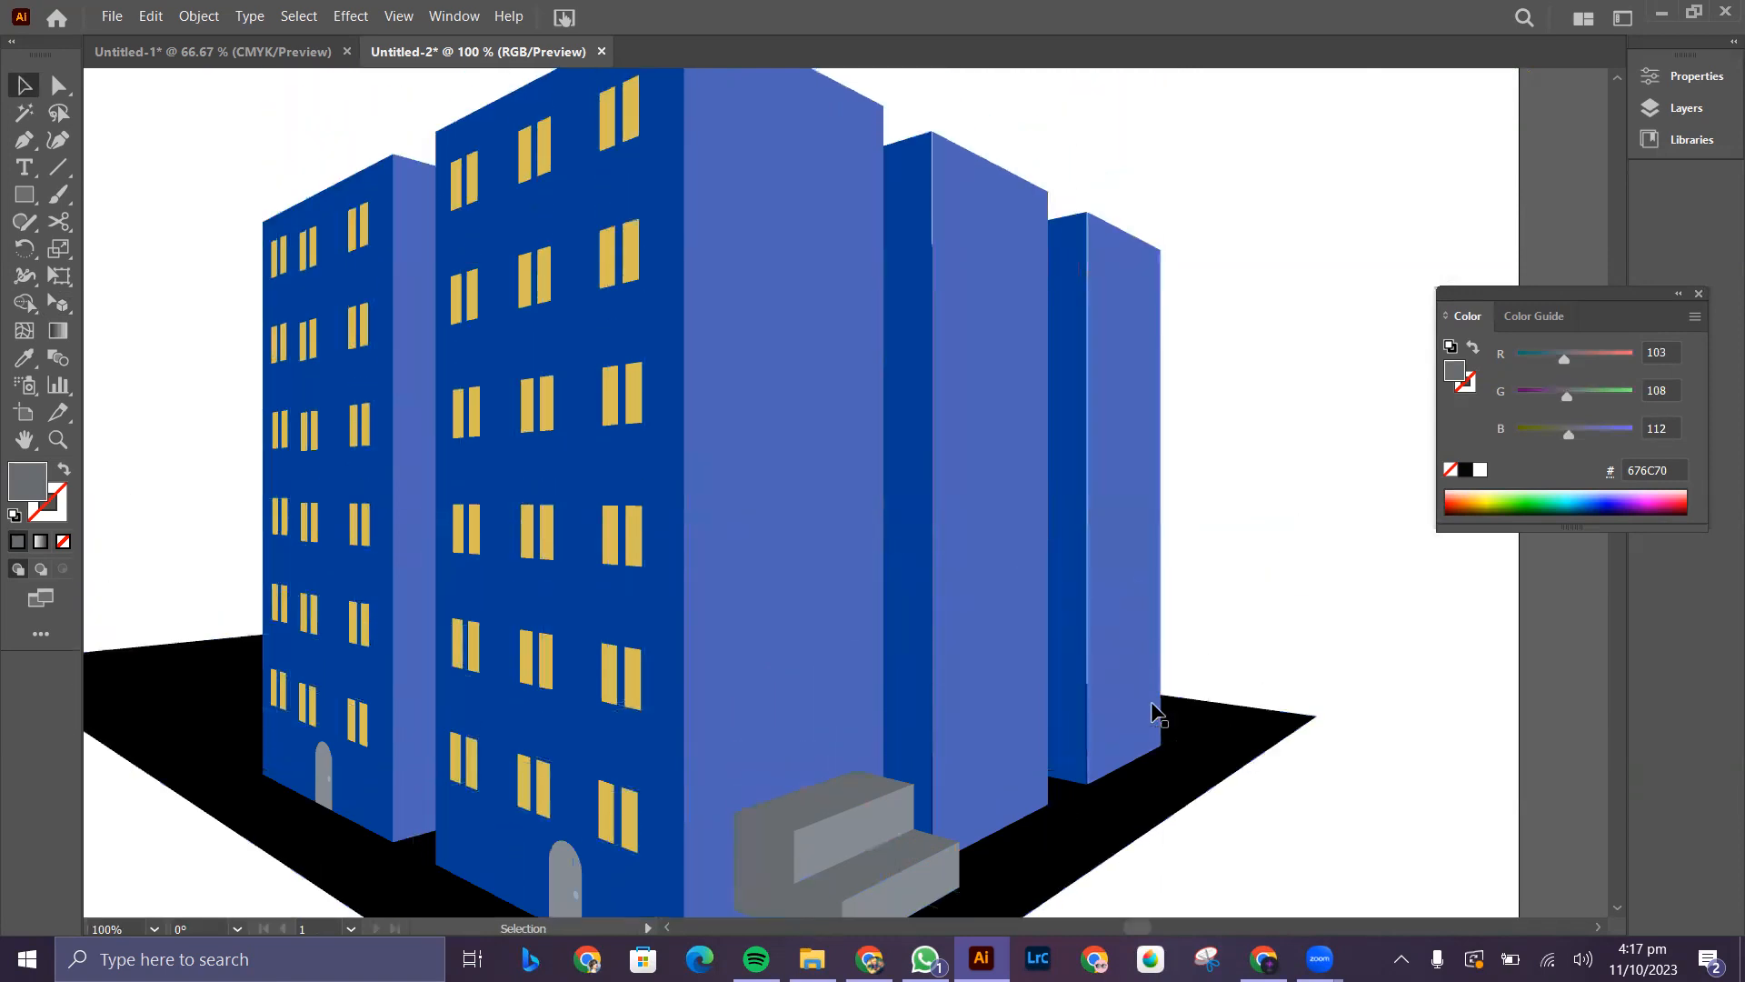
scroll(1102, 746, down, 6)
scroll(1047, 747, down, 4)
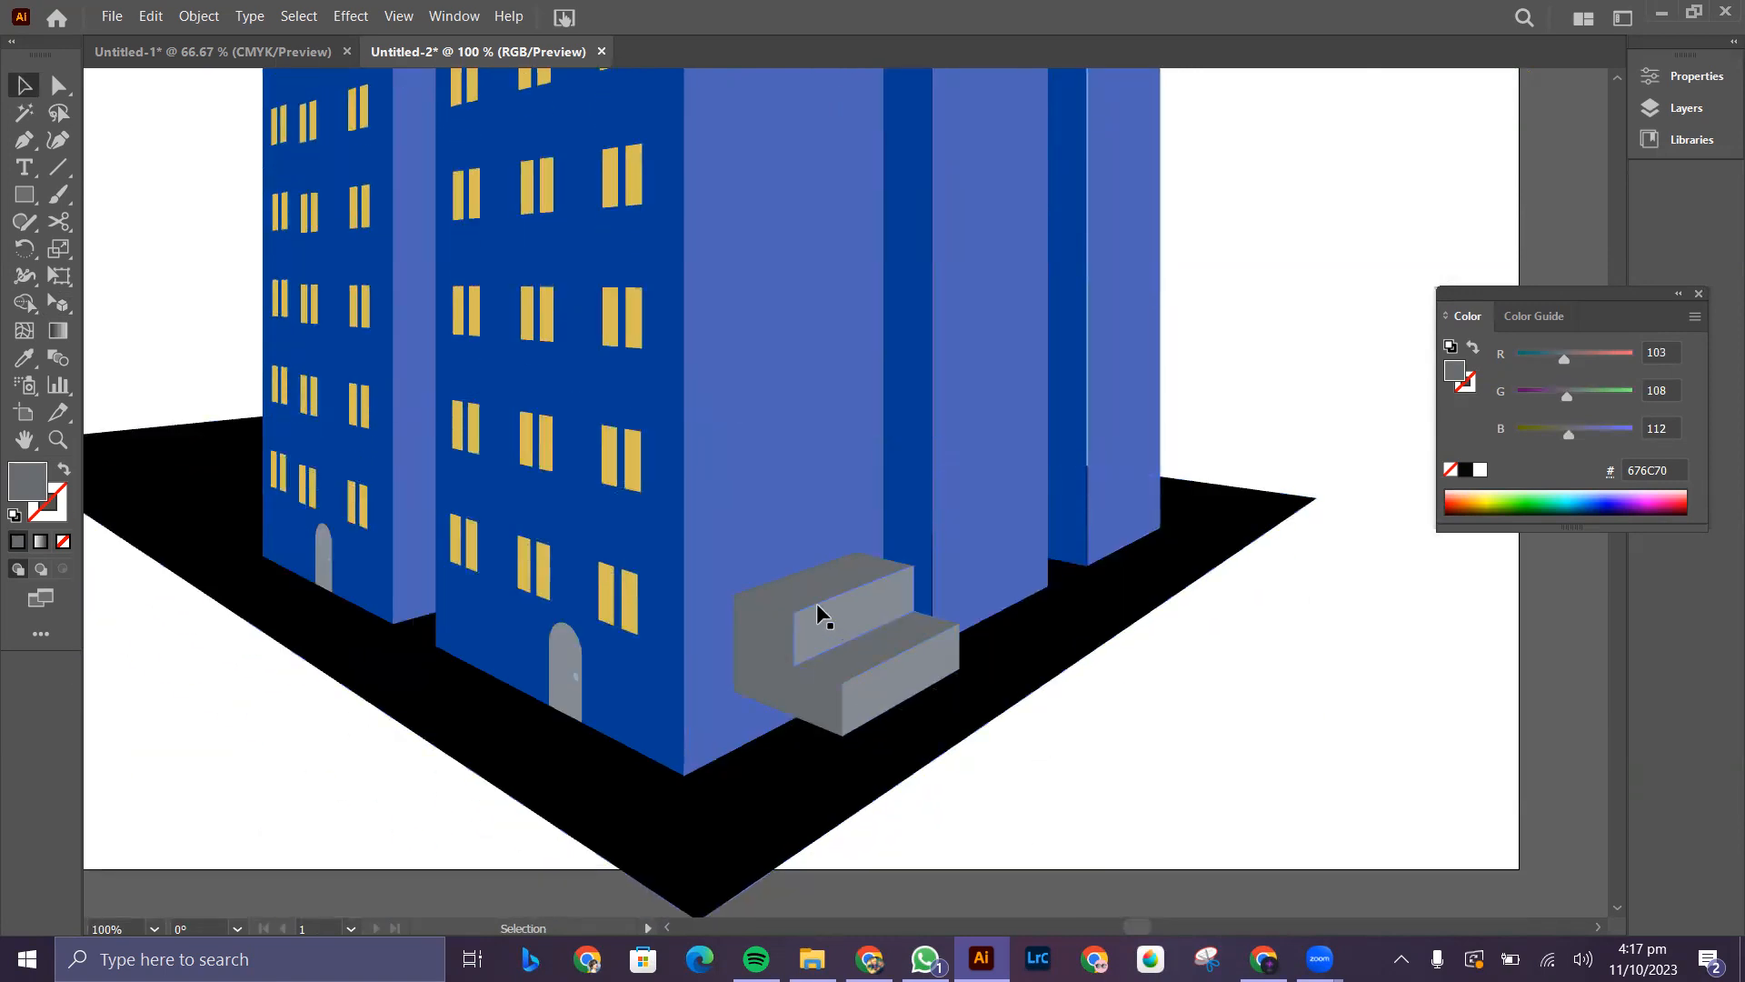
key(ctrl+minus)
key(ctrl+minus)
key(ctrl+minus)
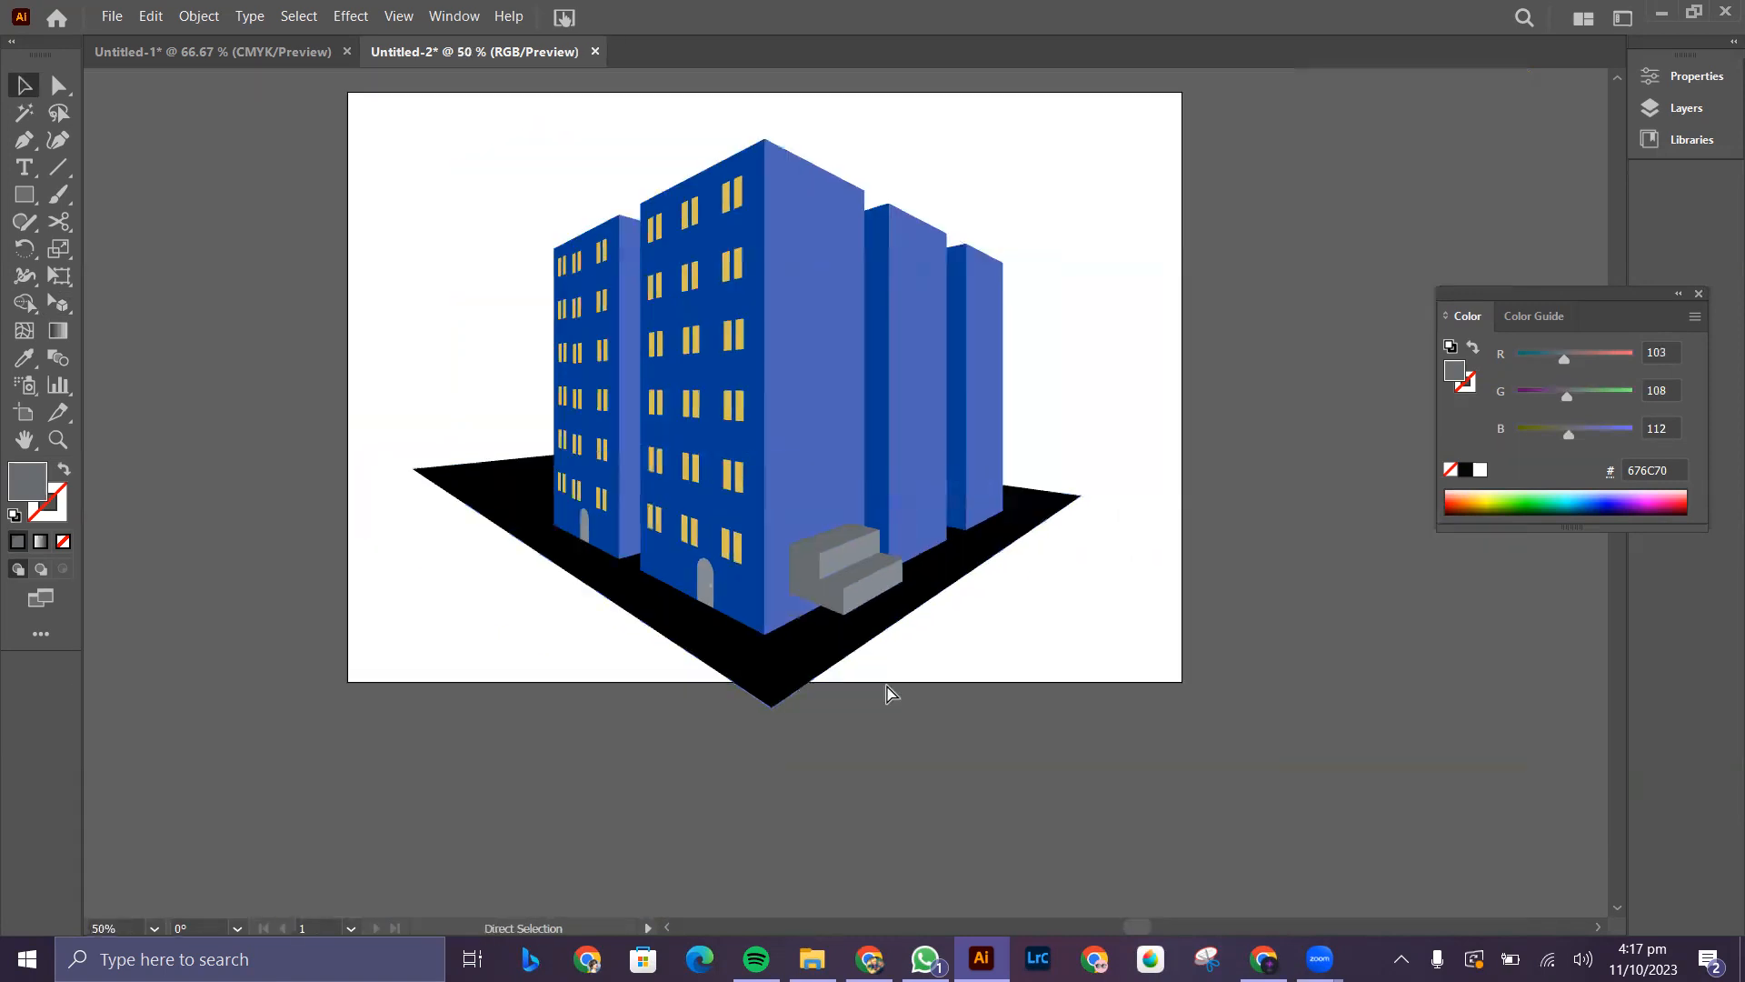
scroll(887, 693, up, 1)
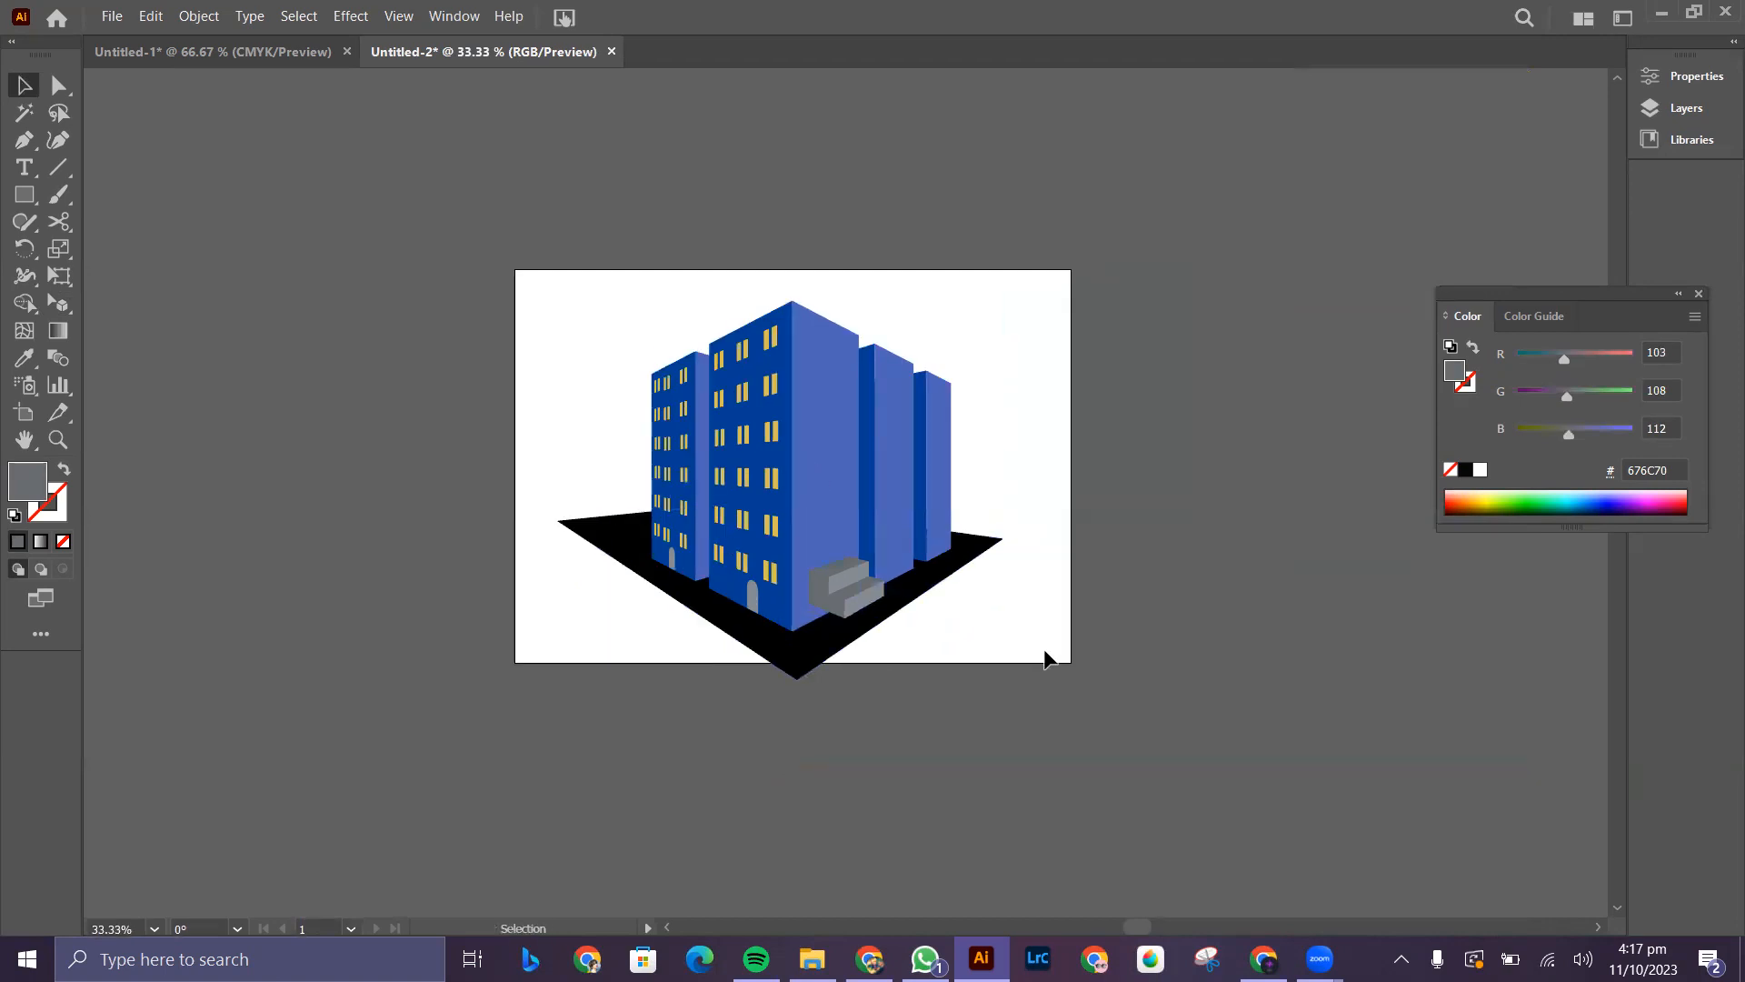
scroll(1042, 659, up, 1)
key(ctrl+plus)
key(ctrl+plus)
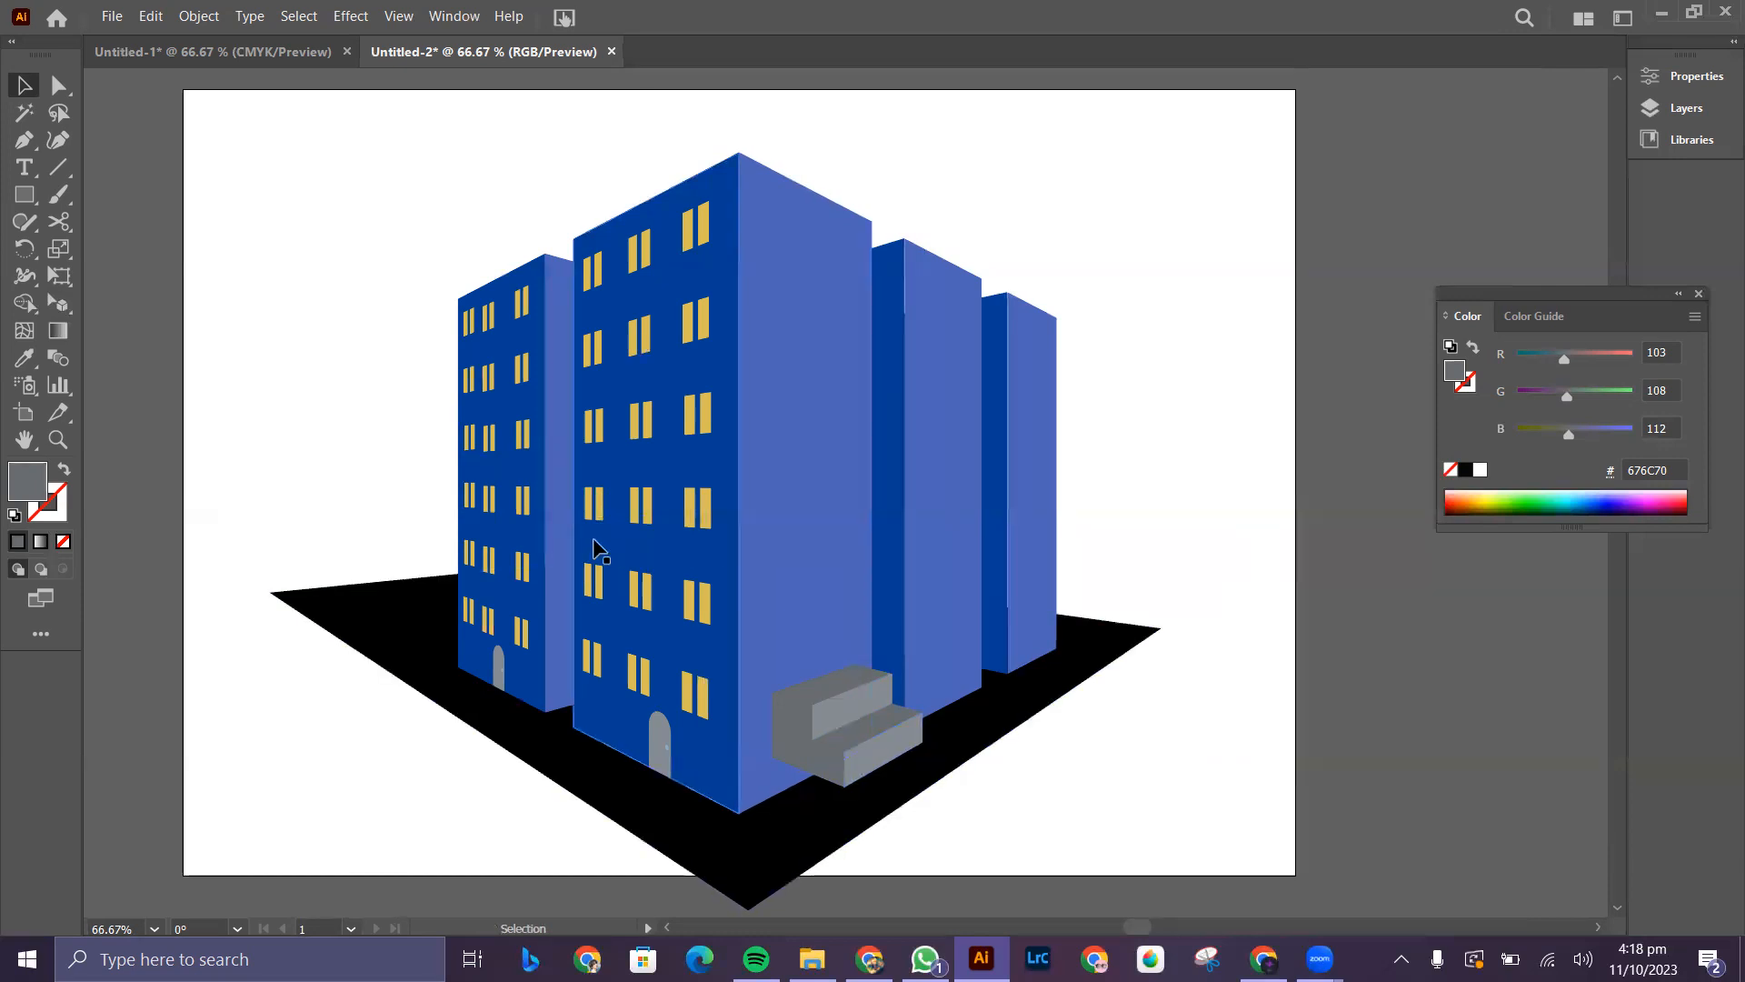
scroll(640, 568, down, 2)
key(ctrl+minus)
key(ctrl+minus)
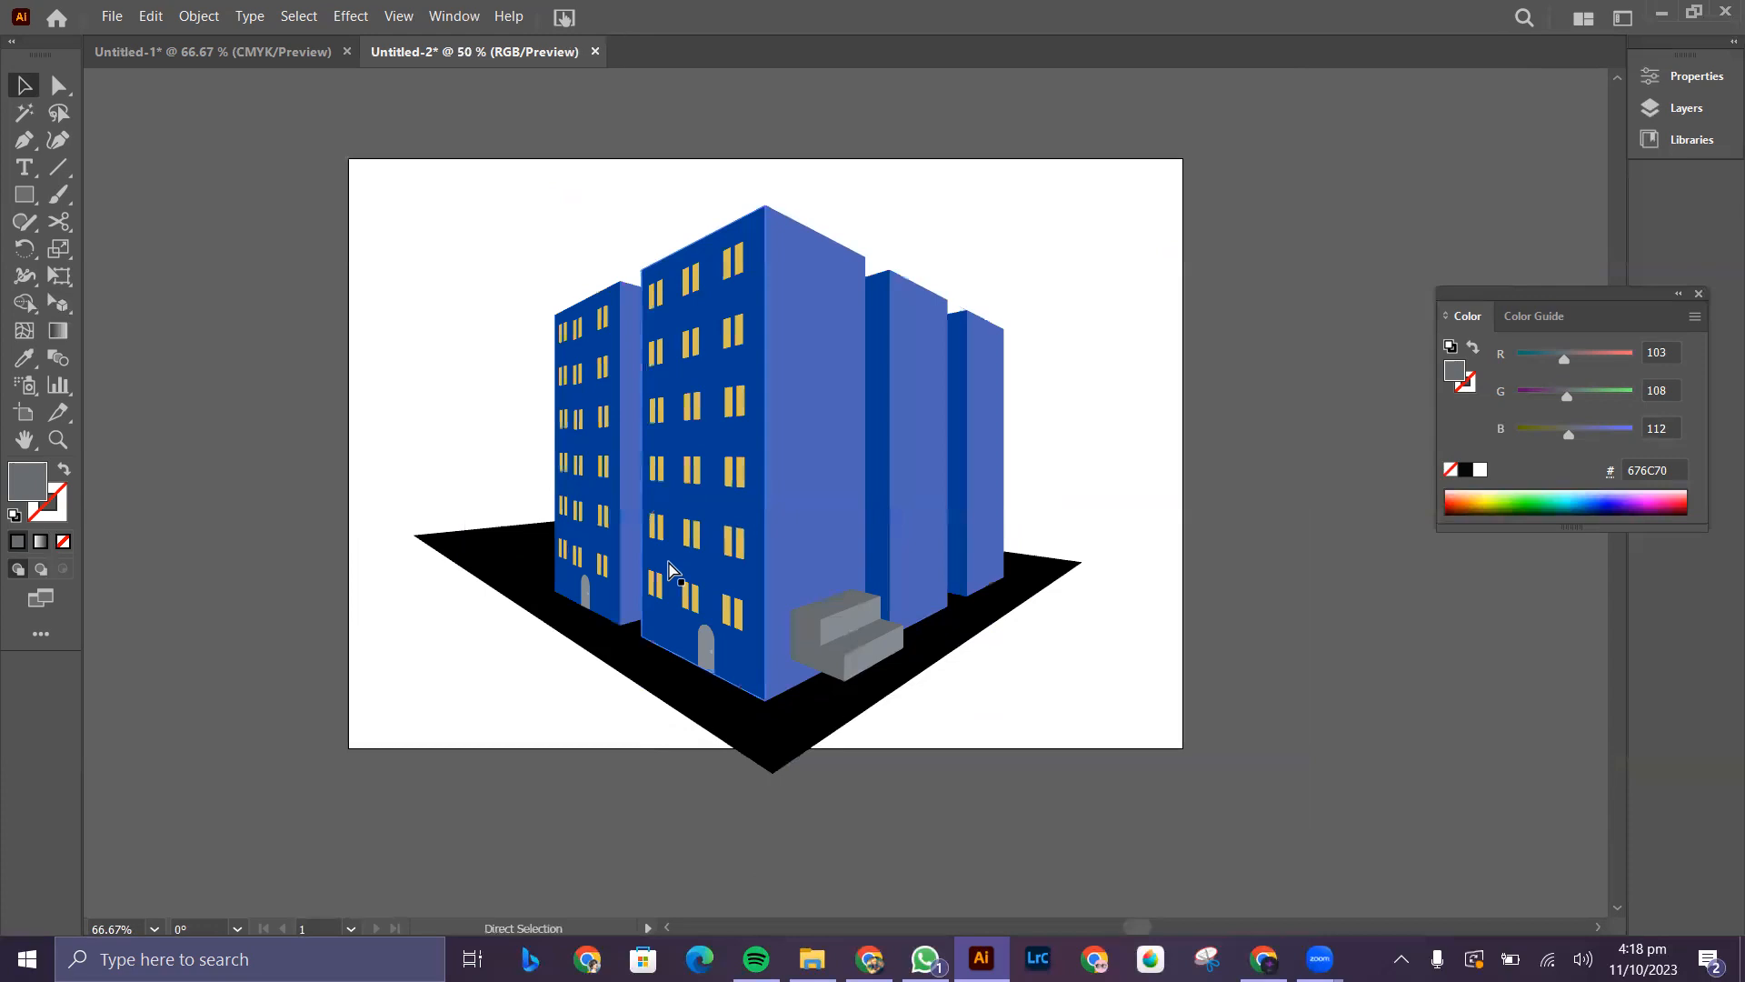